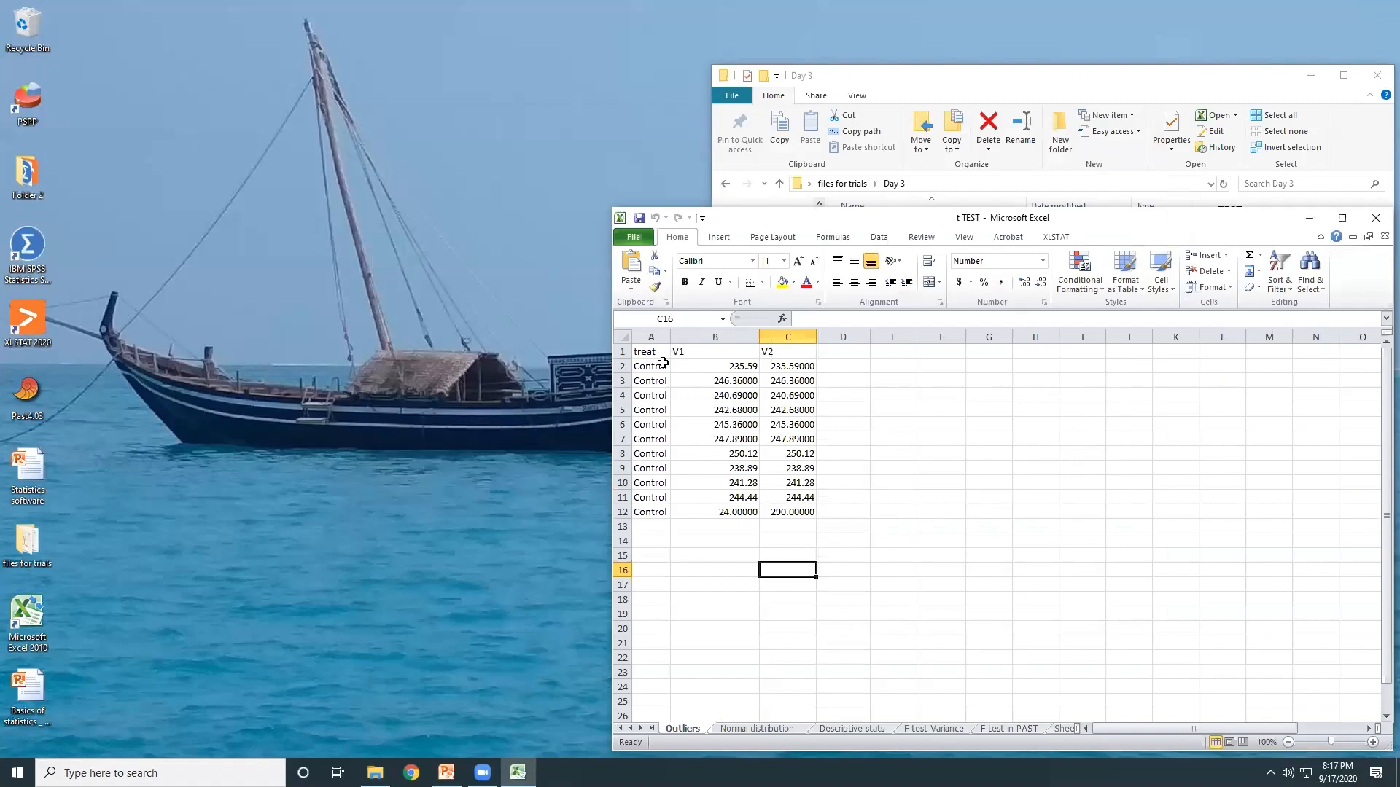
Step: Examine the Control treatment rows and V1 values on the Outliers sheet at a larger zoom
drag(662, 363, 652, 512)
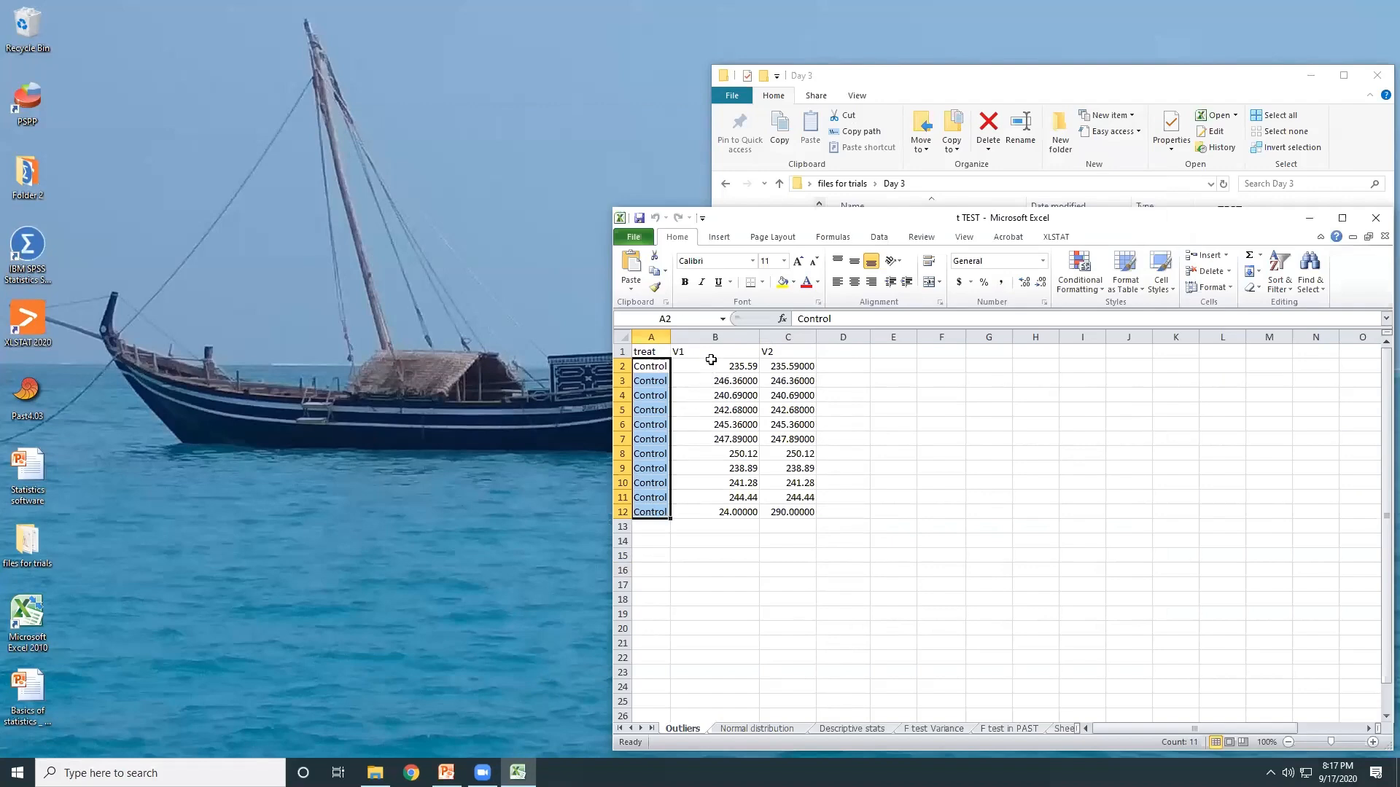
drag(710, 360, 711, 509)
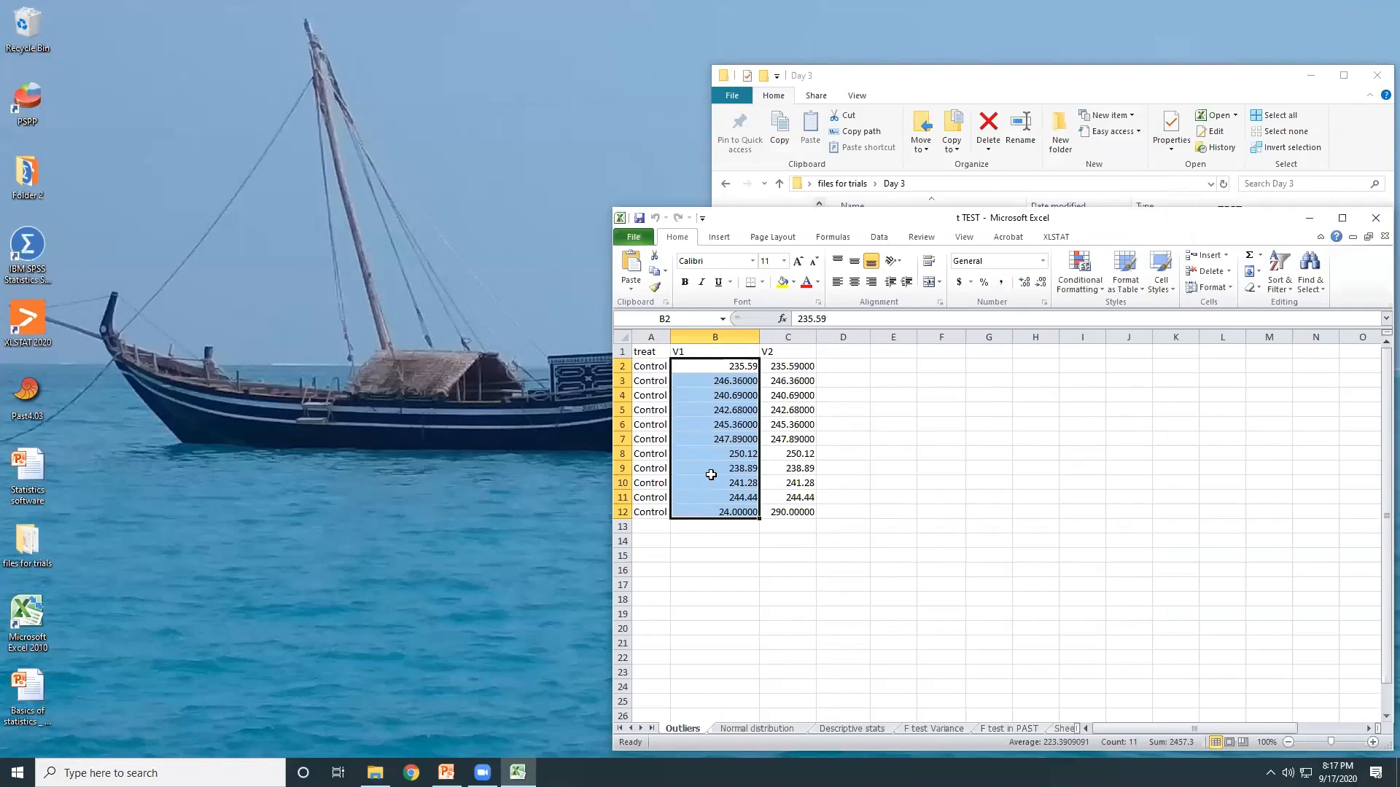
drag(829, 223, 818, 209)
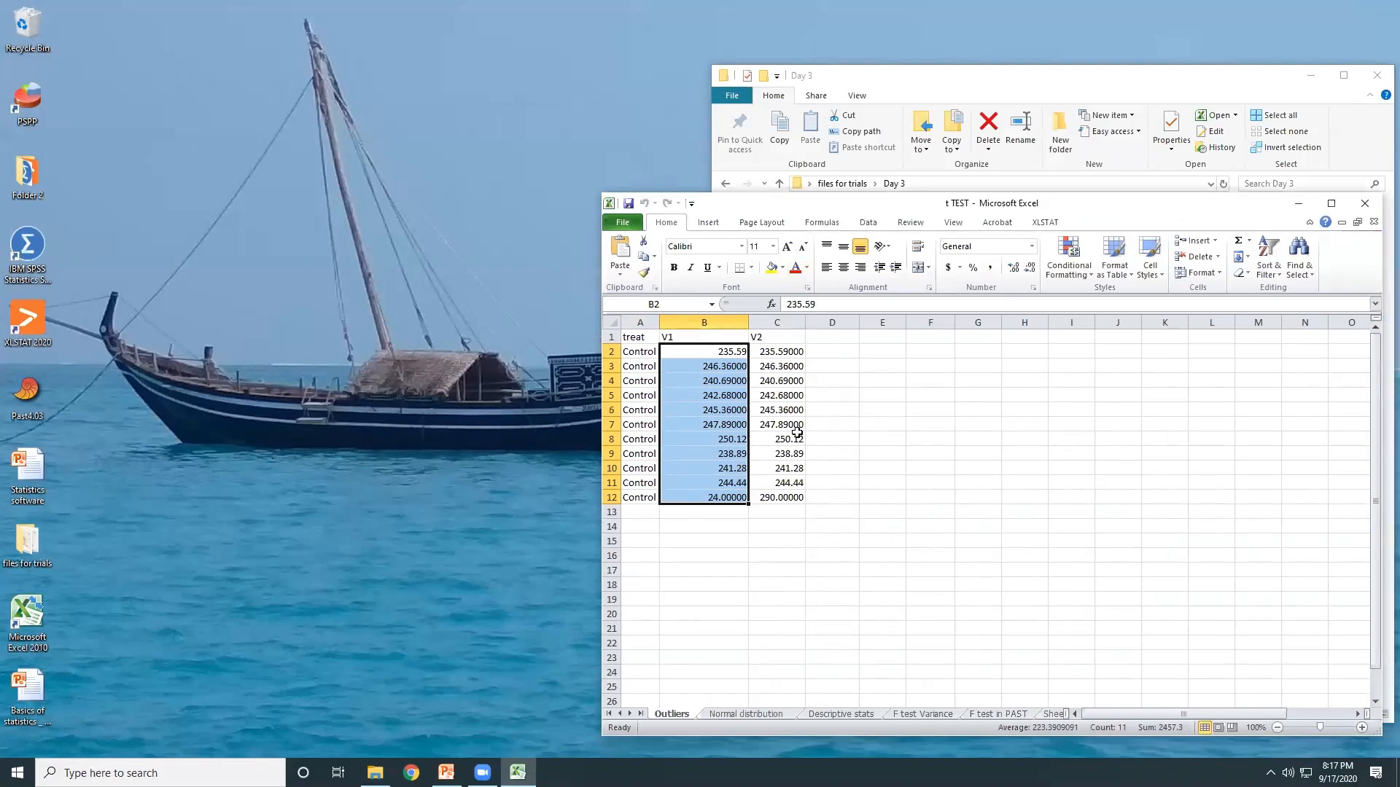
scroll(797, 436, up, 4)
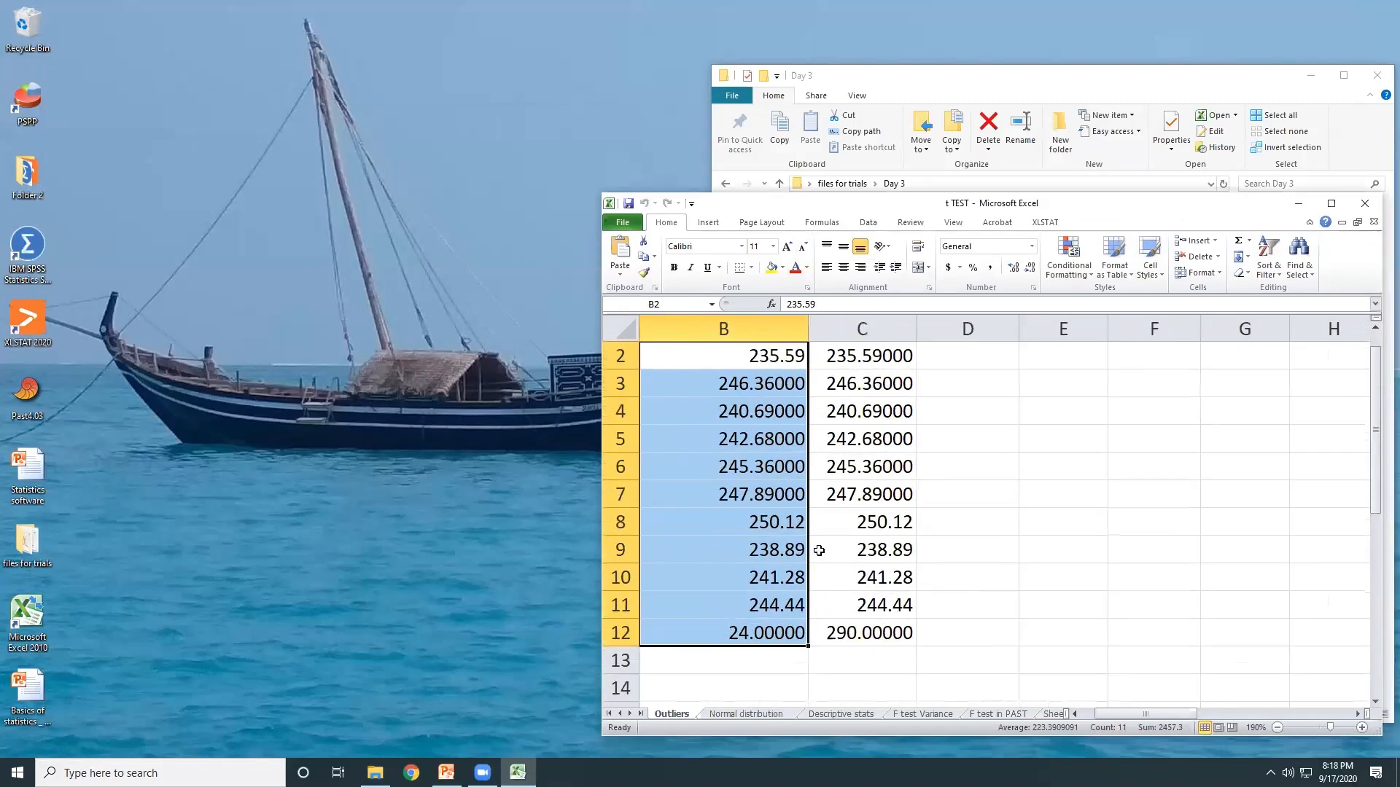
scroll(818, 551, up, 3)
click(195, 506)
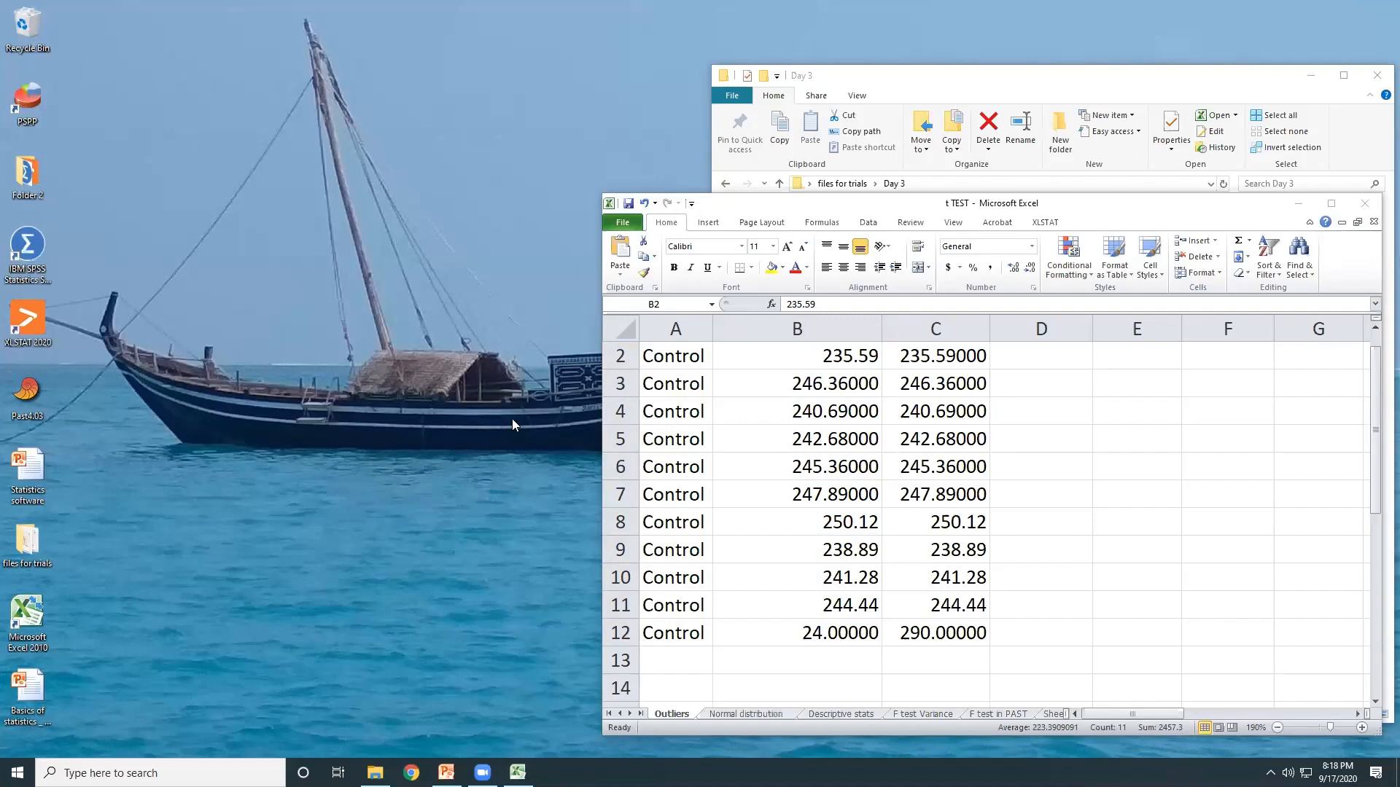
click(826, 358)
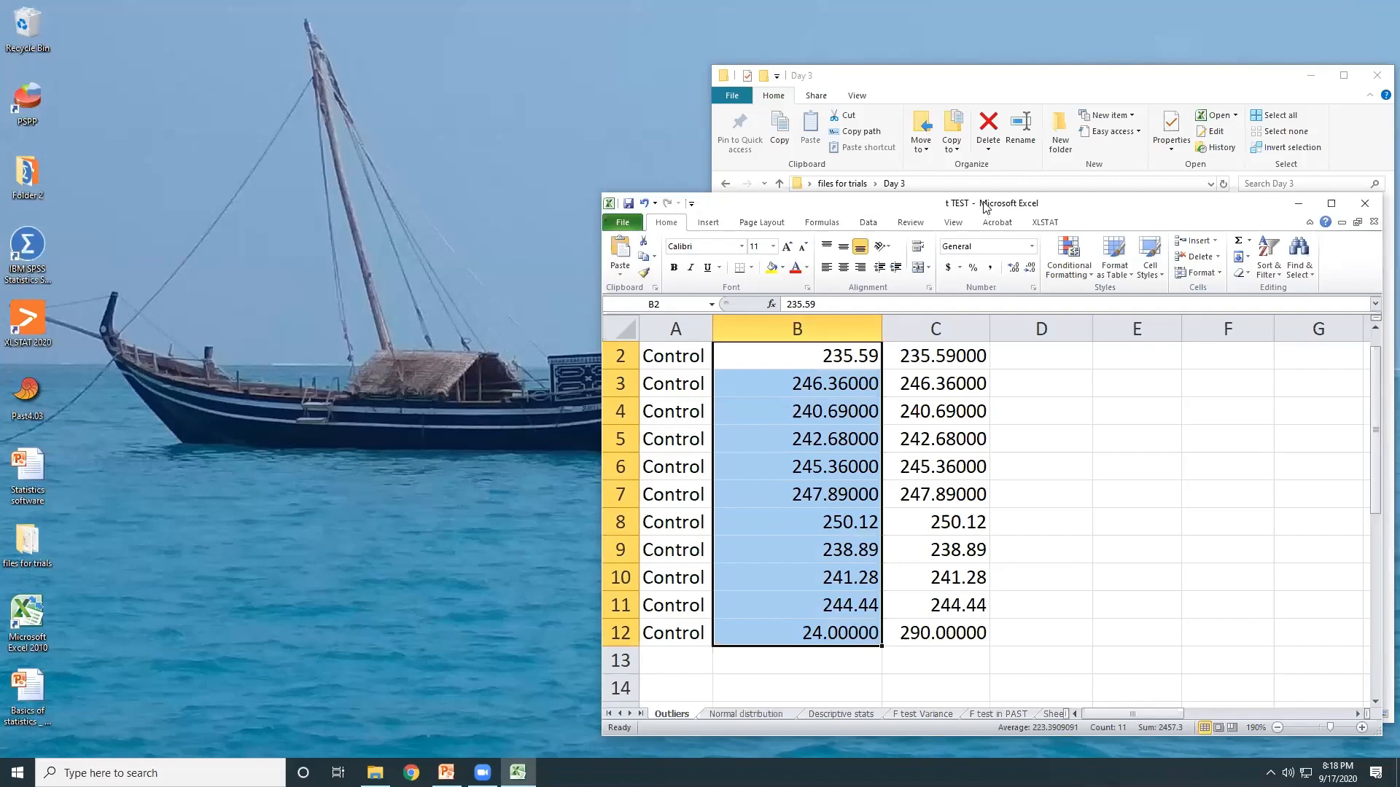
Step: Open the Outlier data file from the Day 3 folder in SPSS and arrange its window beside the t TEST workbook
drag(984, 208, 1020, 427)
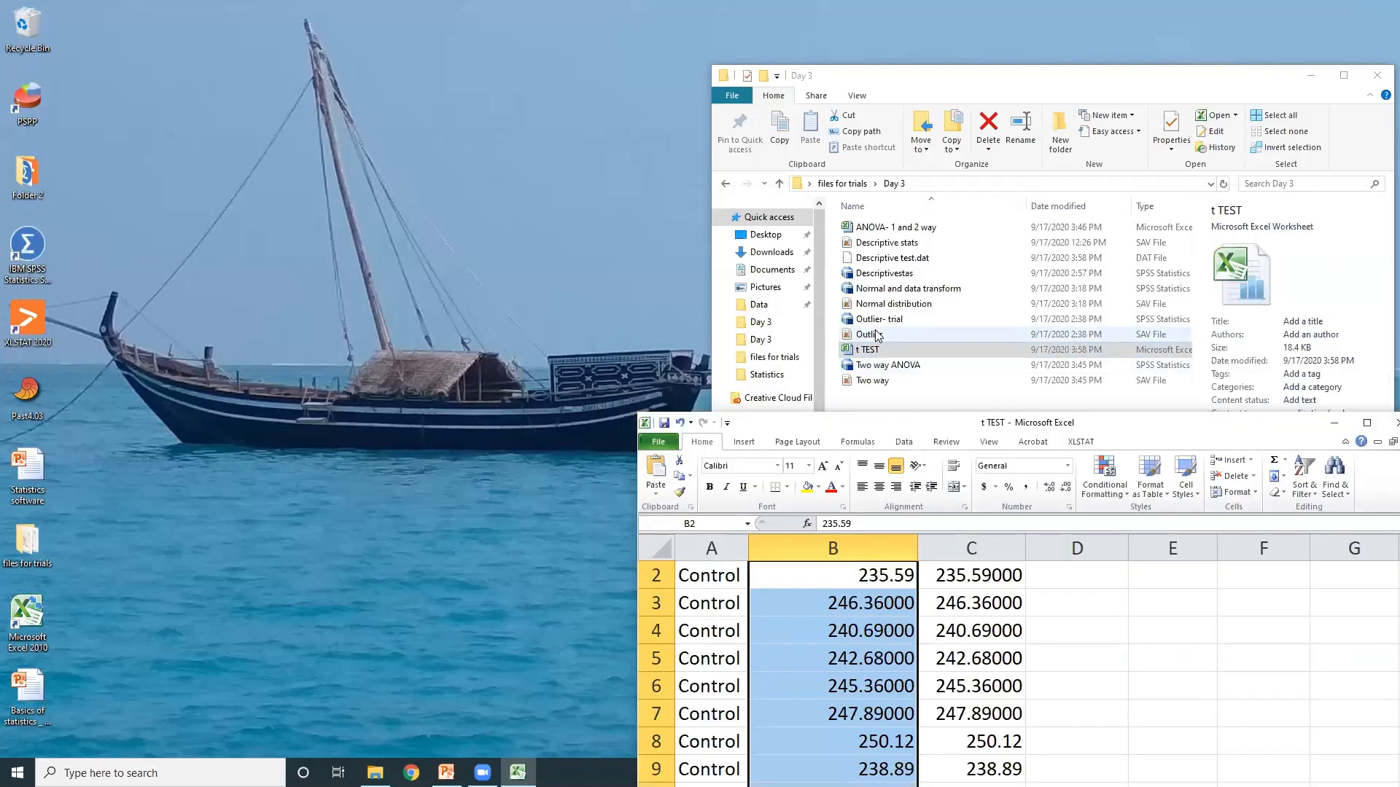
drag(875, 335, 17, 266)
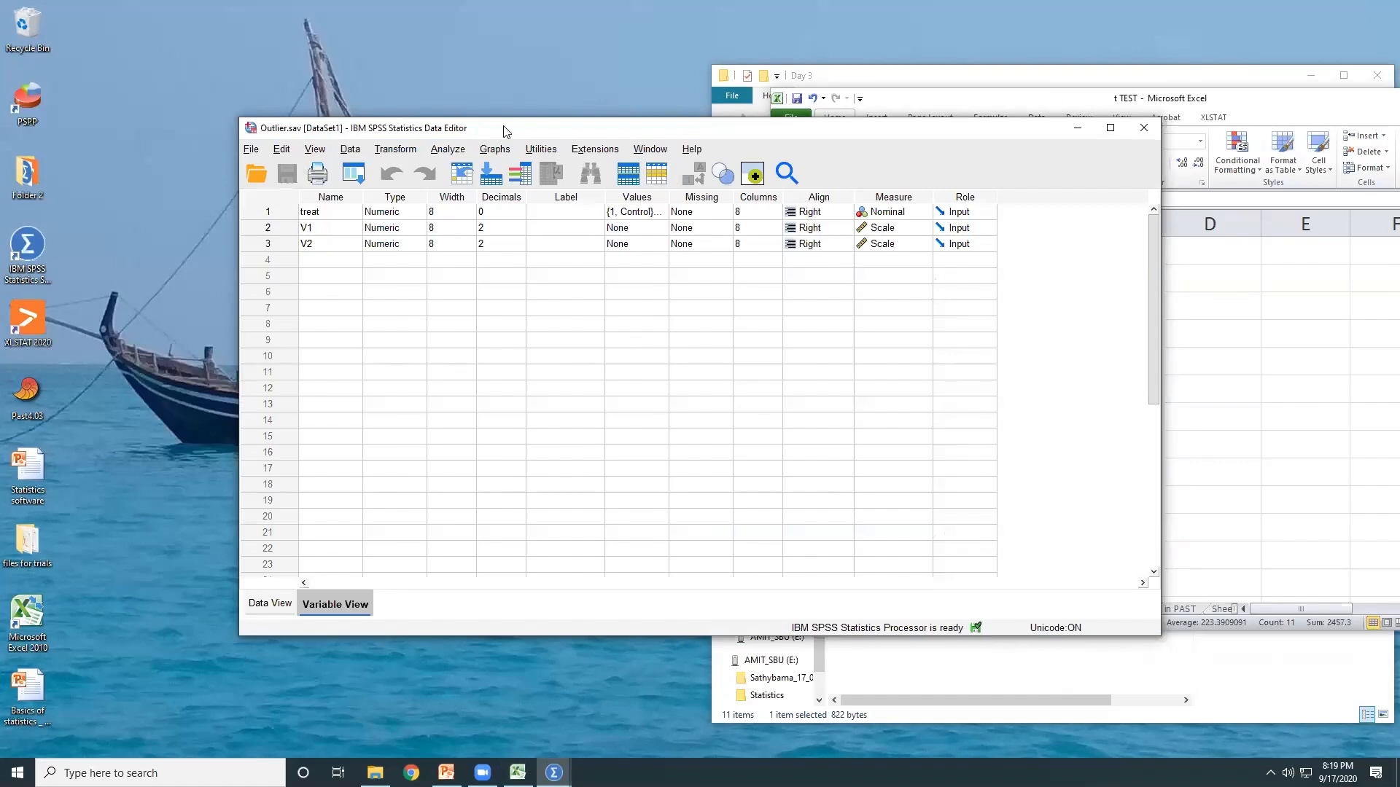
drag(505, 127, 318, 114)
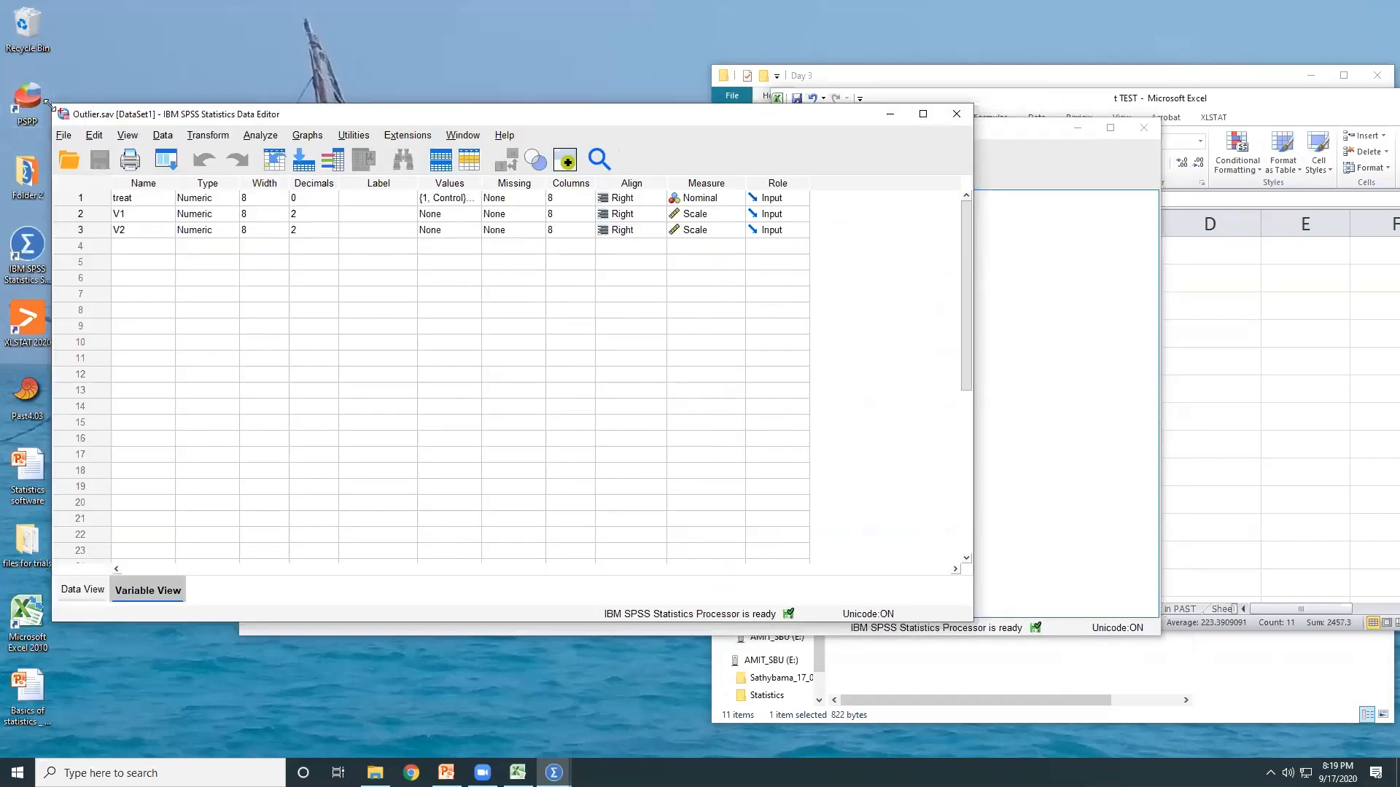
drag(49, 105, 243, 206)
drag(360, 207, 184, 51)
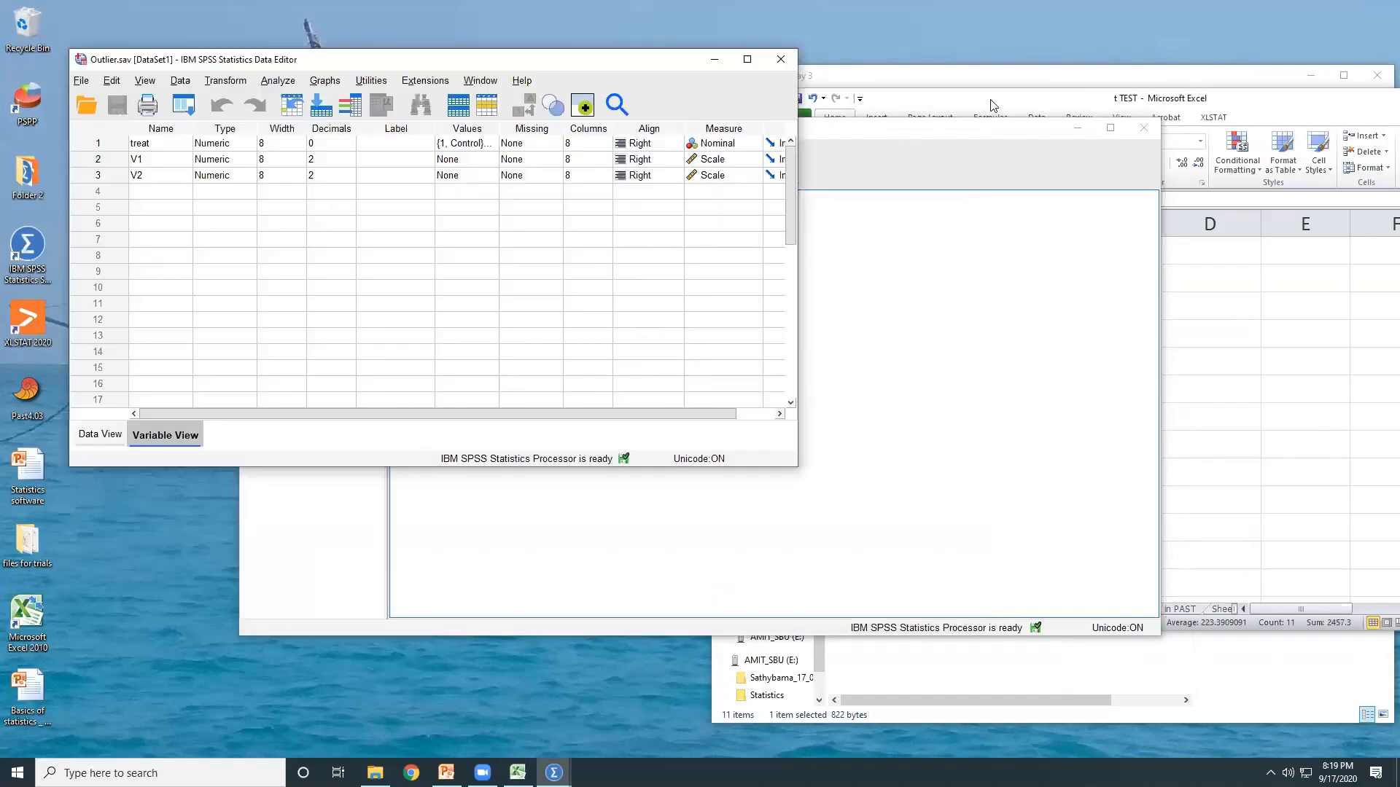
click(1074, 126)
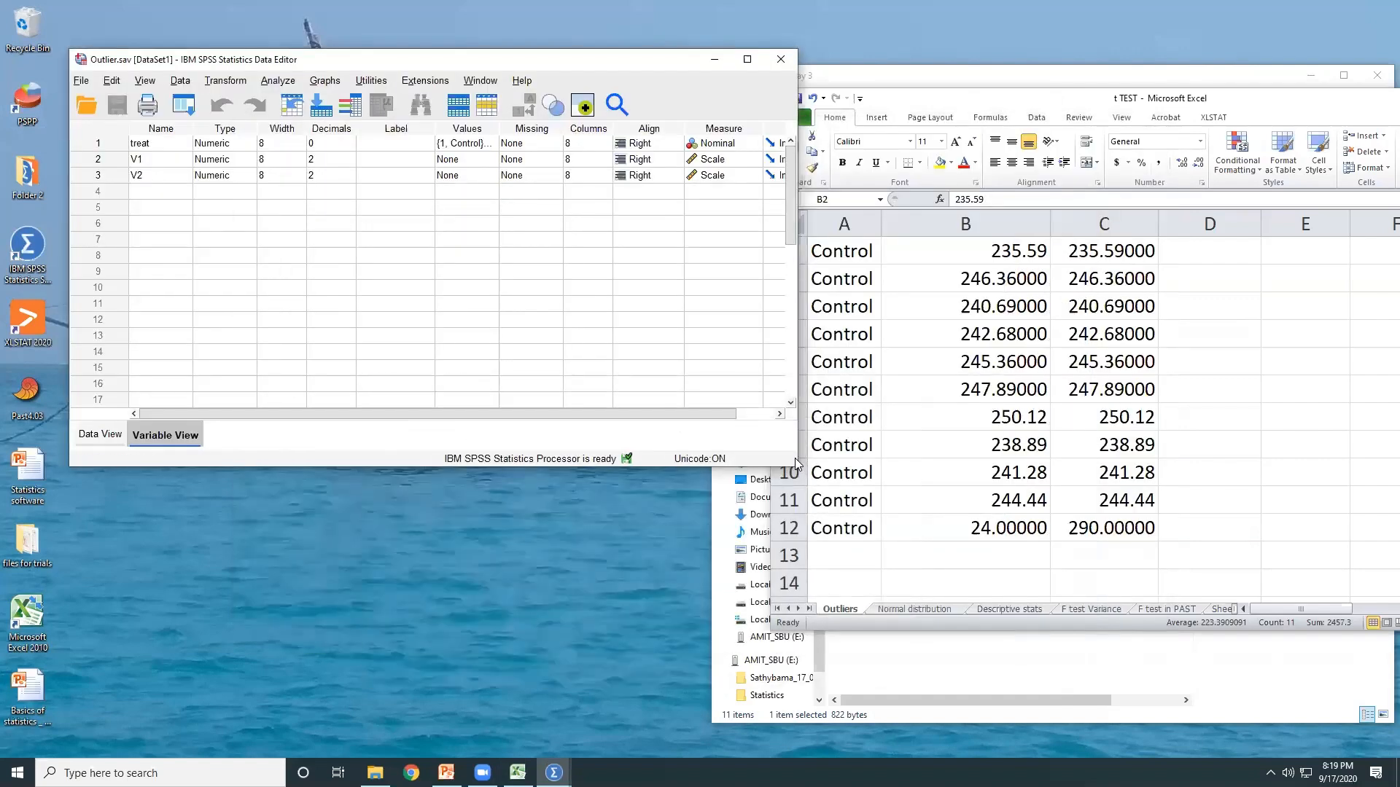
drag(796, 471, 918, 689)
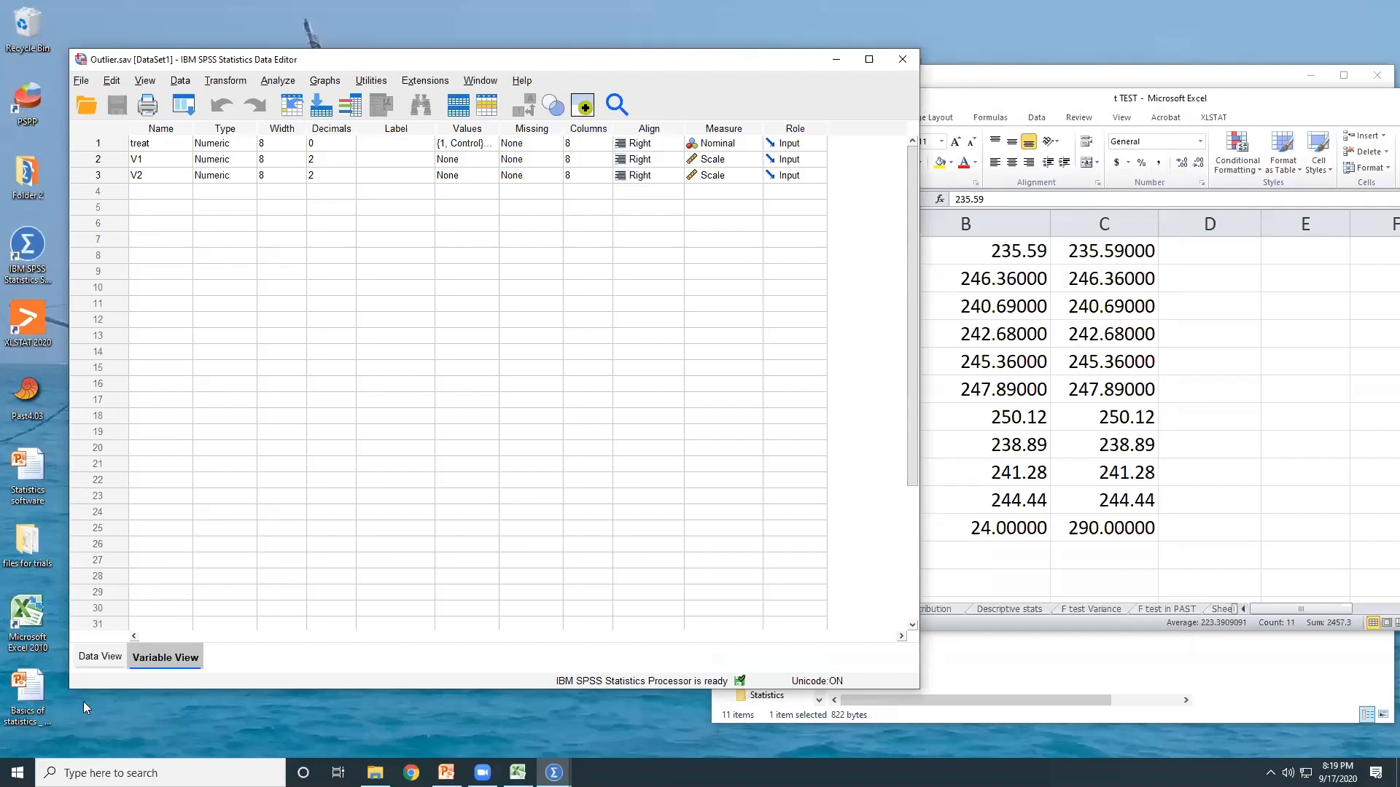
Step: Check the treat variable's measurement level options and its value labels in the variable definitions
click(87, 660)
click(153, 656)
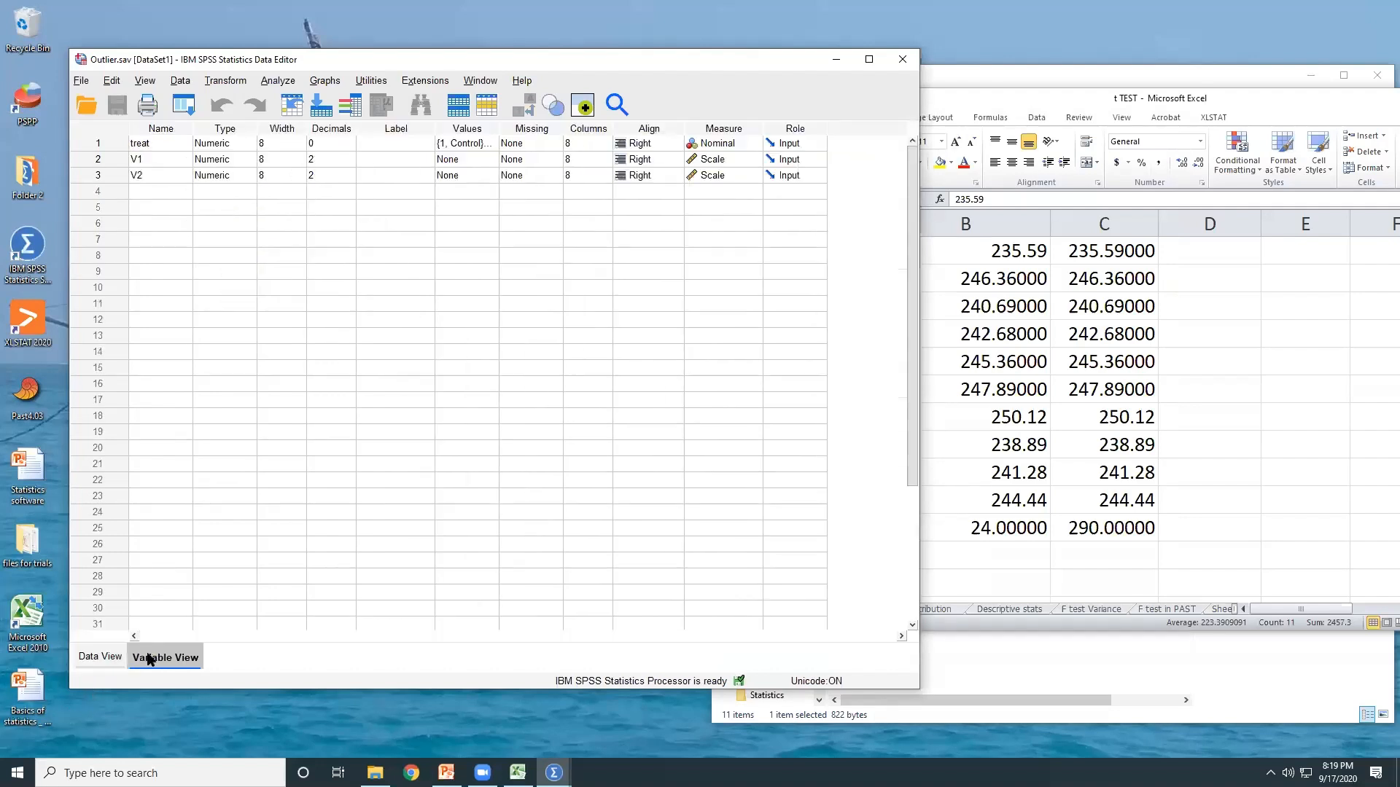
double_click(154, 145)
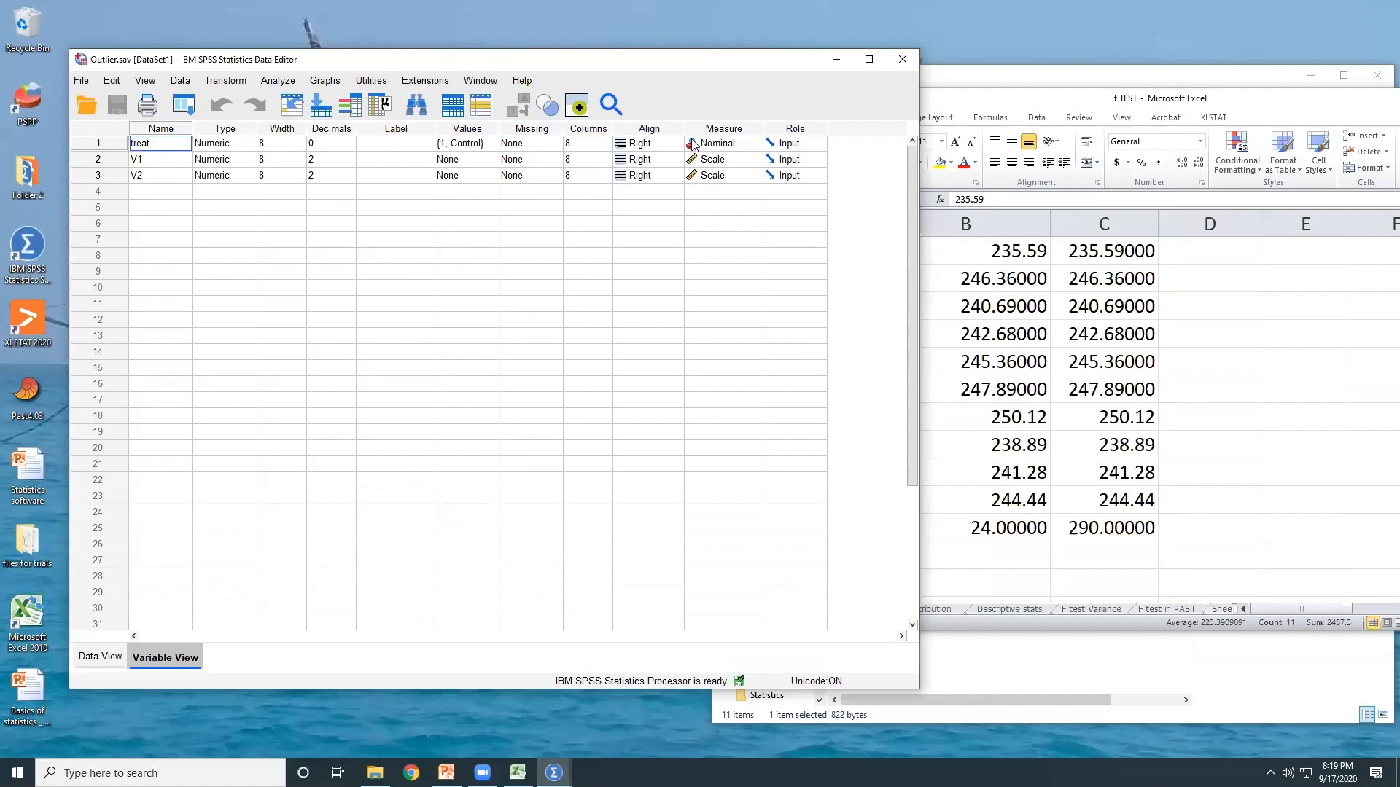
click(713, 148)
click(724, 145)
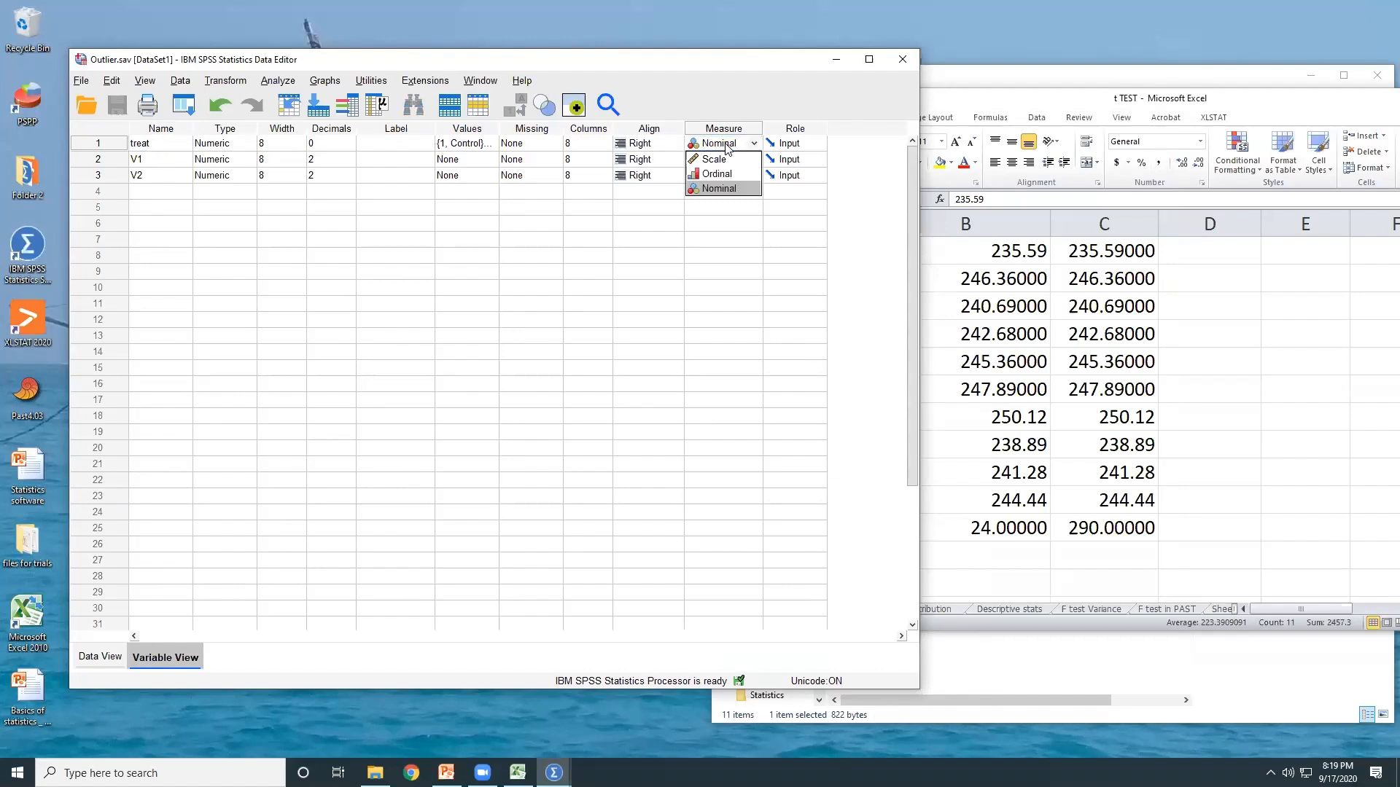
click(725, 148)
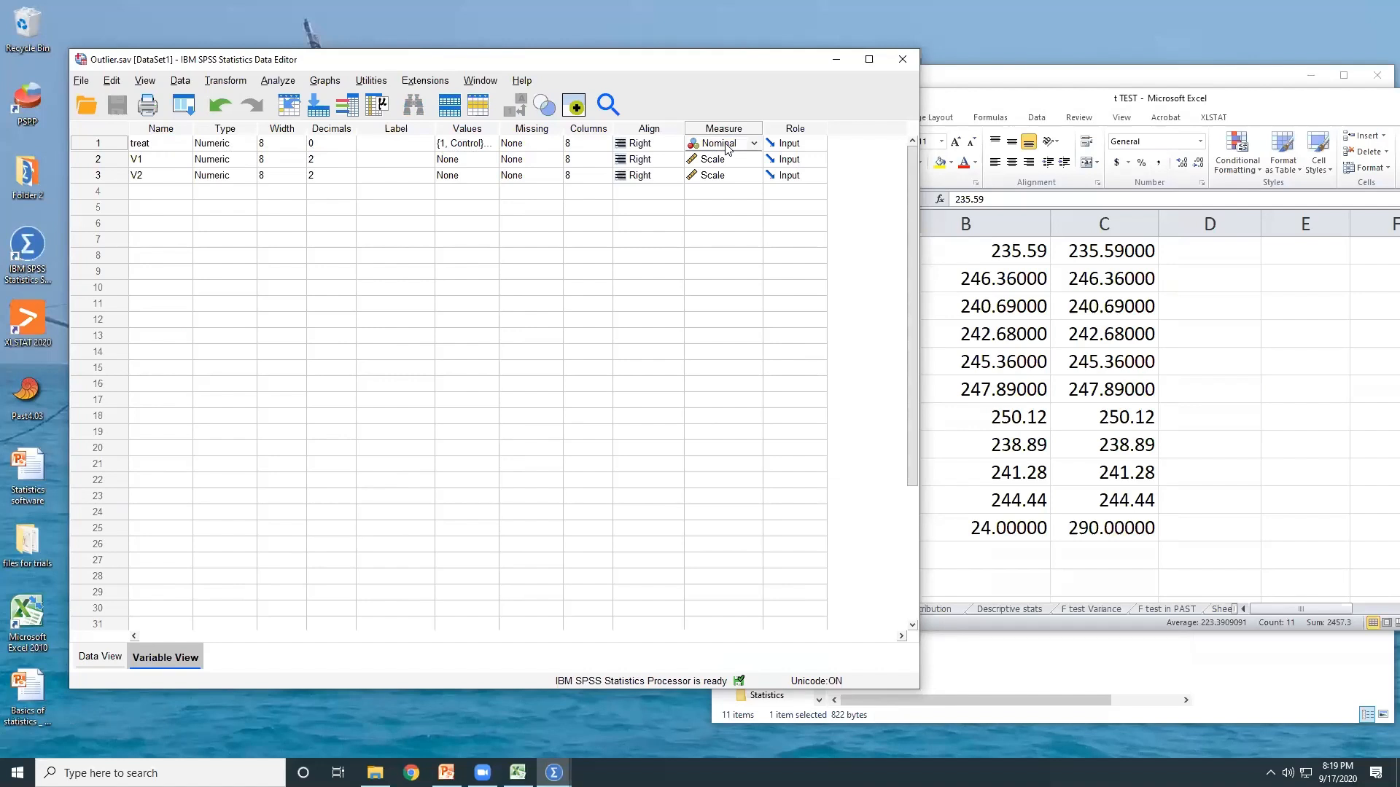
click(467, 143)
click(491, 143)
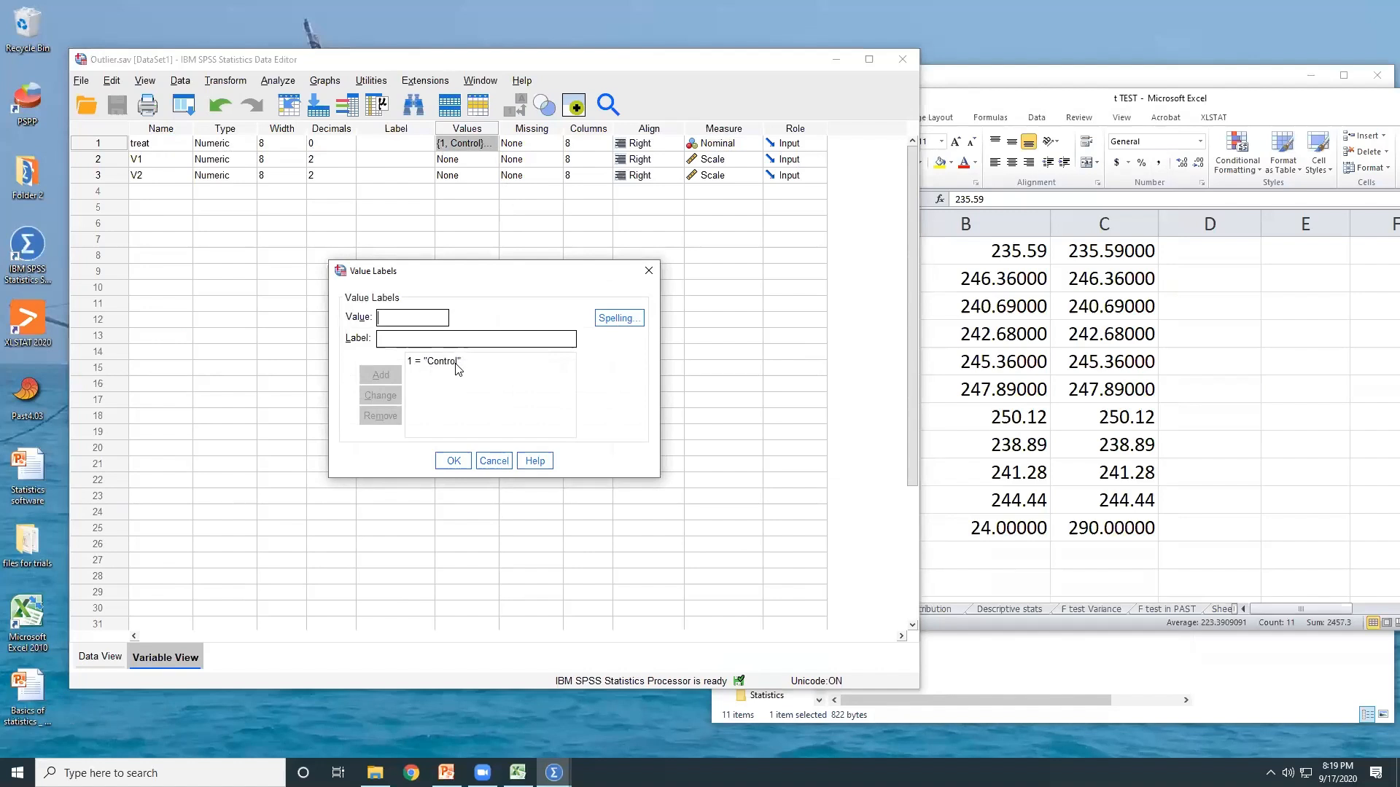
click(454, 461)
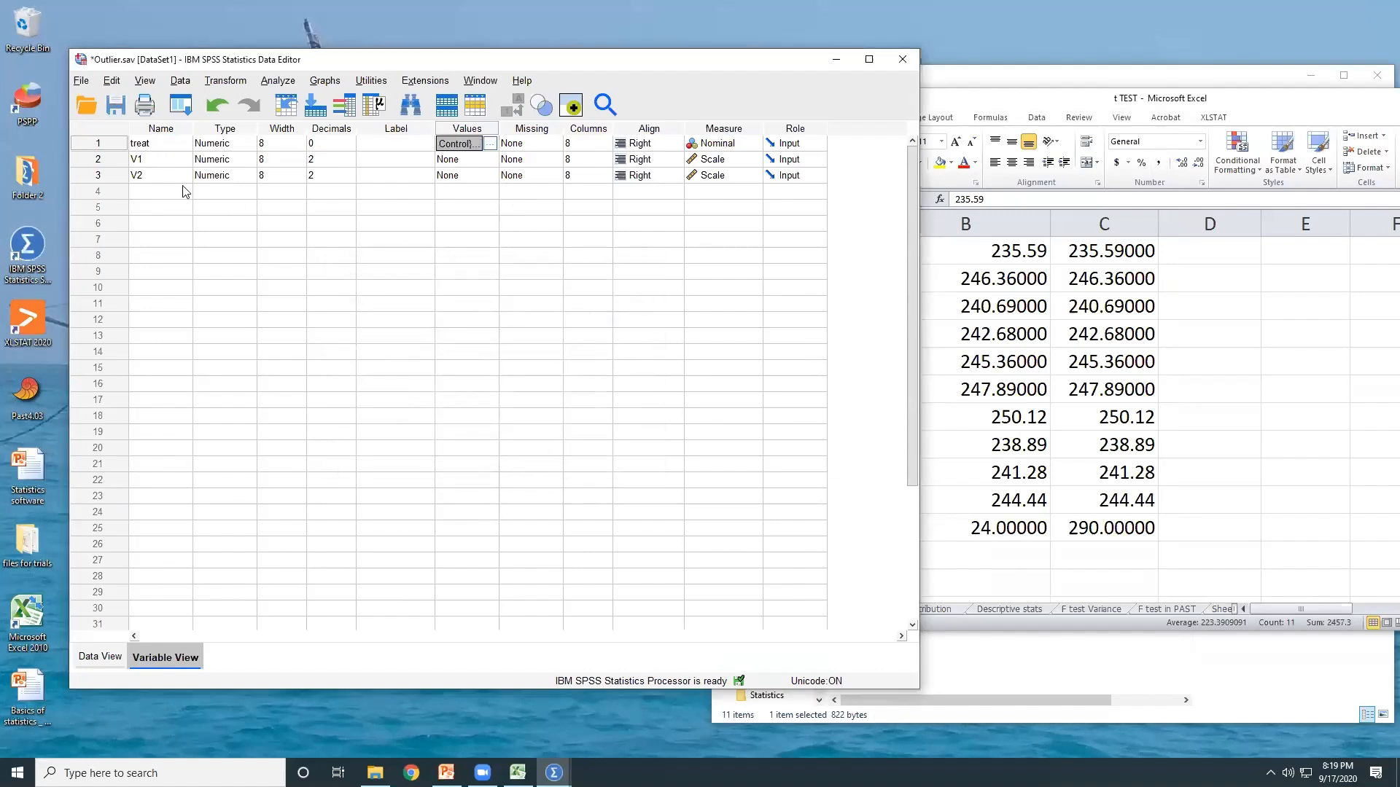
Step: Review the V1 and V2 variable definitions and show the case data in a maximized data editor
click(141, 160)
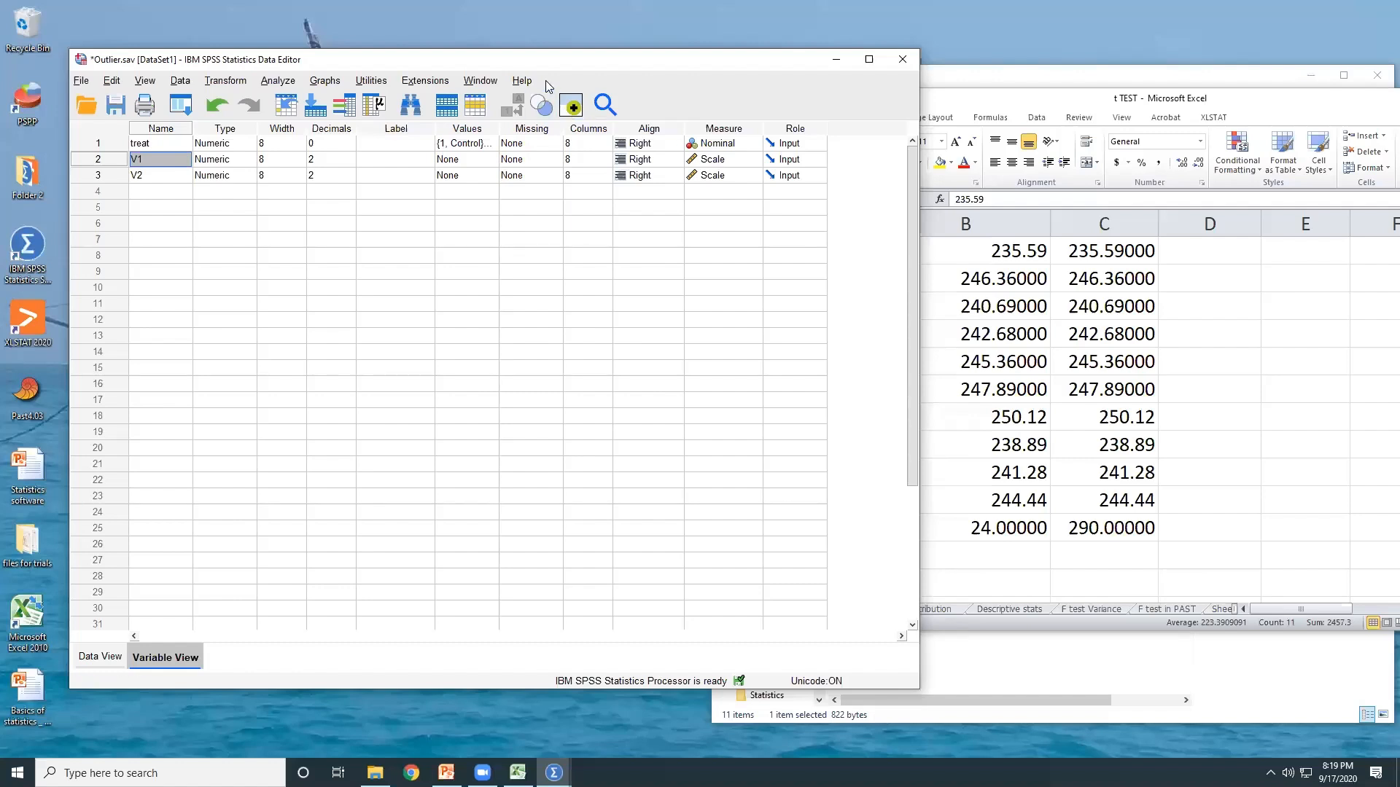
drag(545, 63, 492, 44)
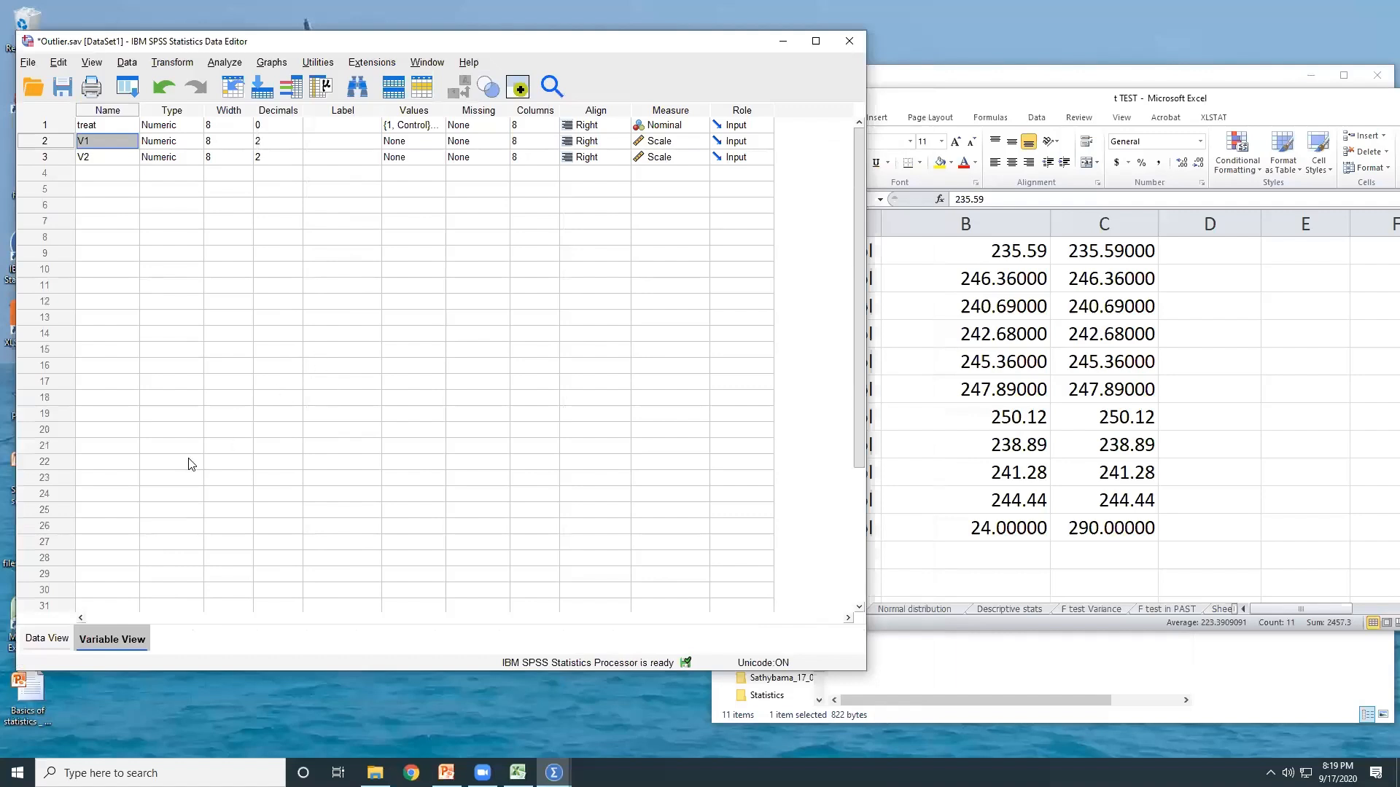
double_click(88, 157)
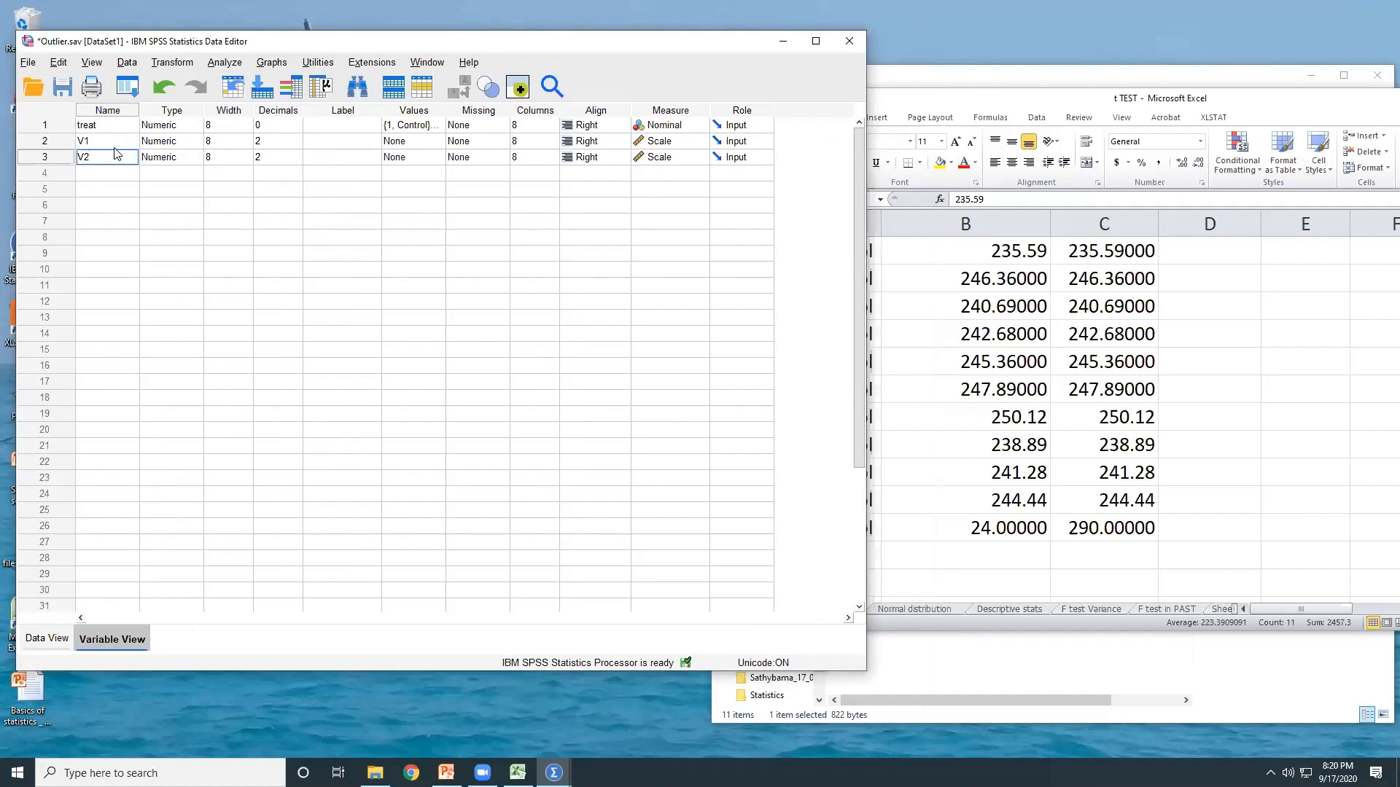
click(65, 631)
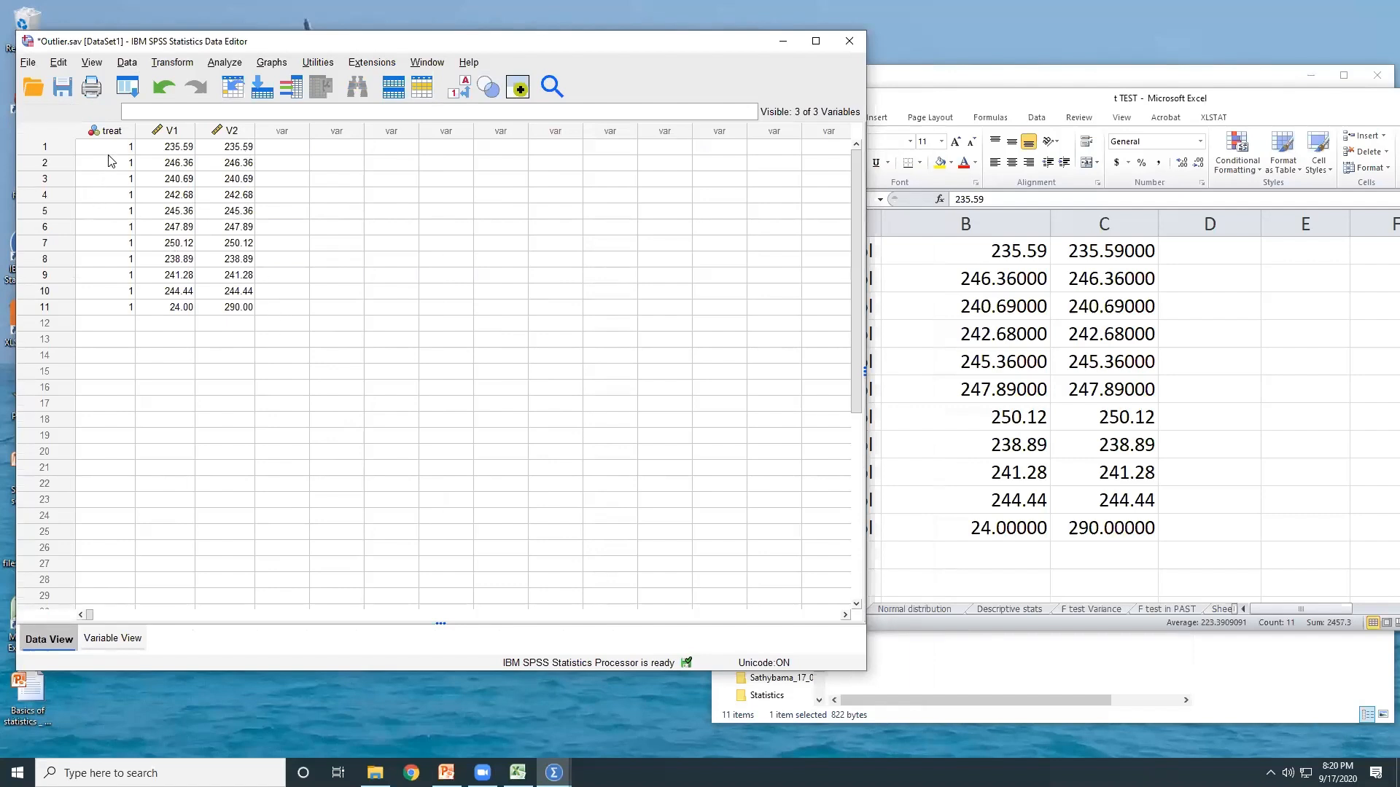
double_click(248, 46)
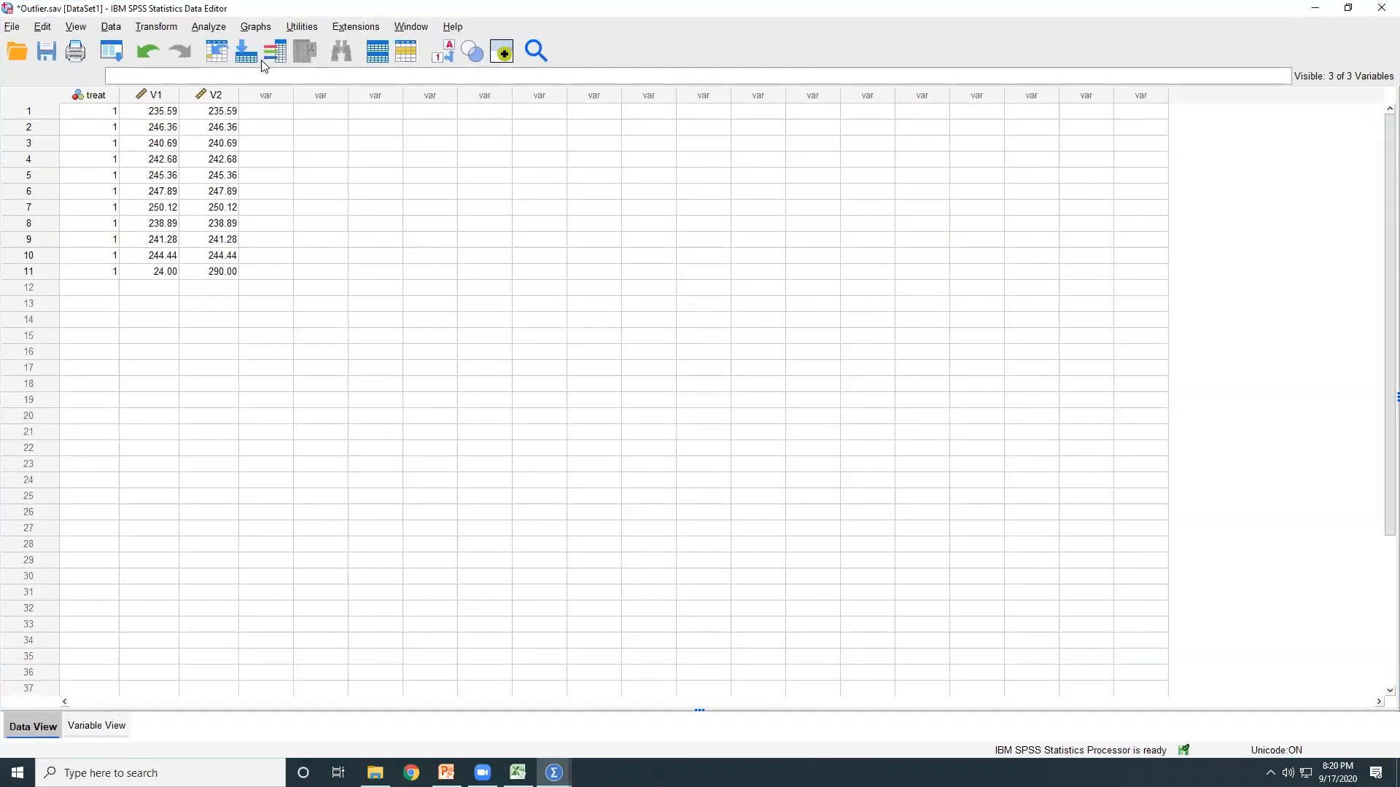
Step: Start an Explore analysis with treat as the factor and V1 as the dependent variable
click(211, 28)
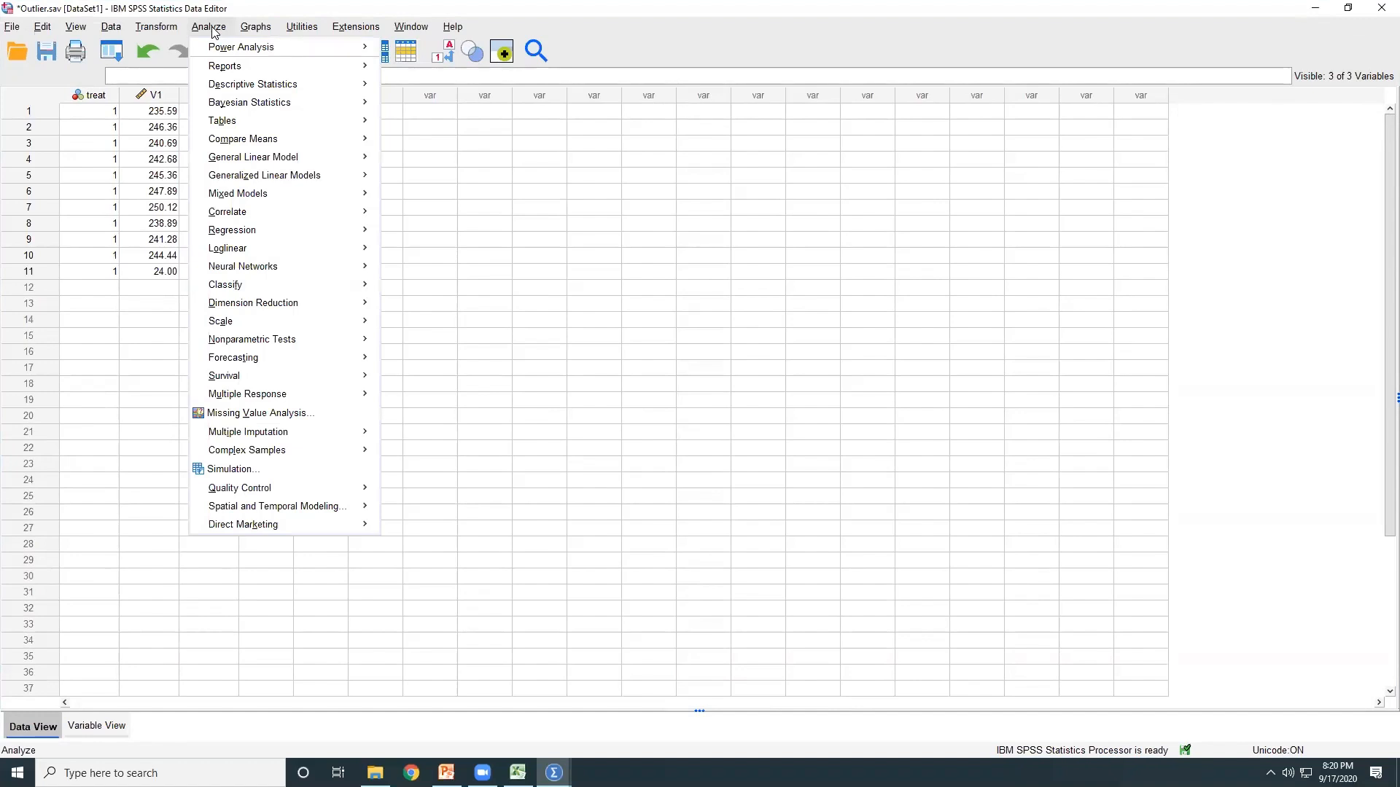
mouse_move(233, 88)
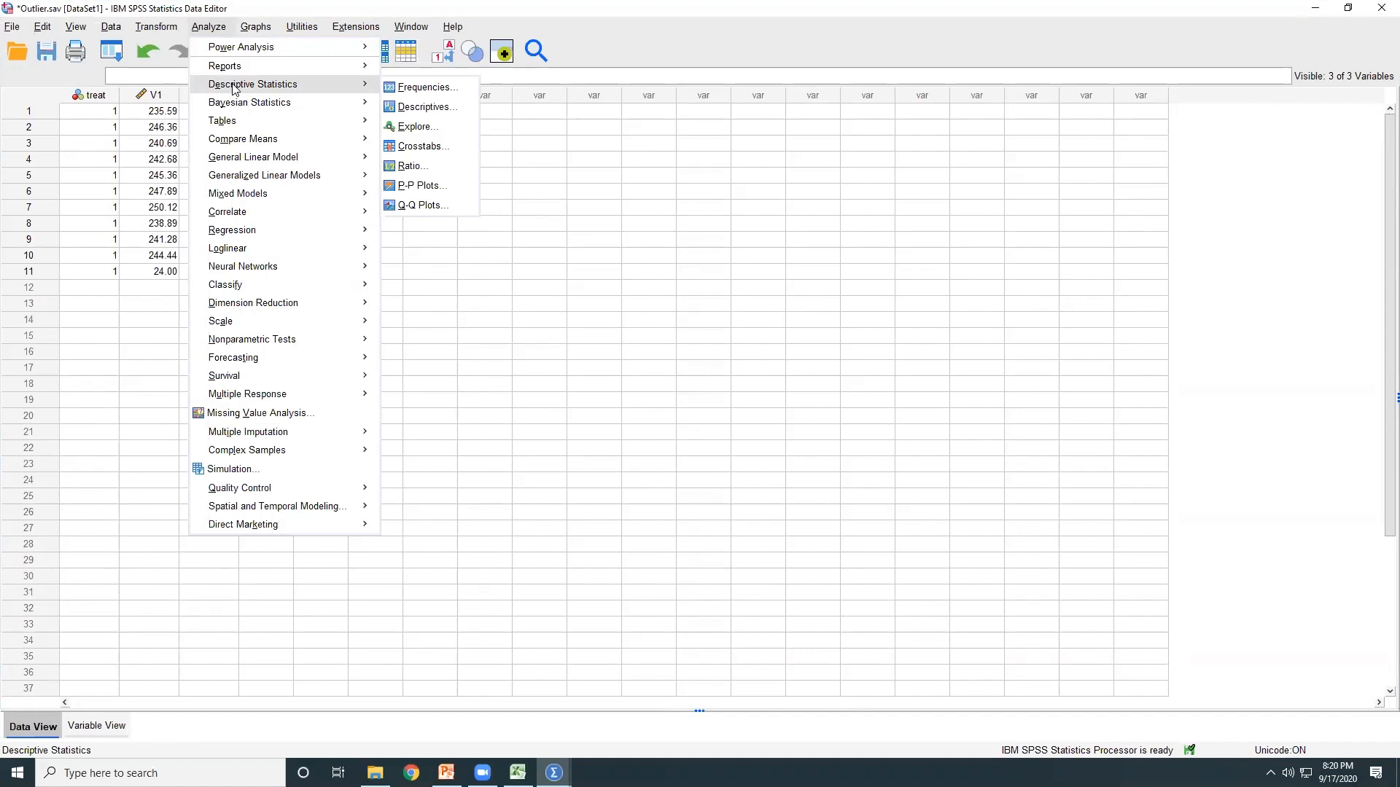
click(413, 128)
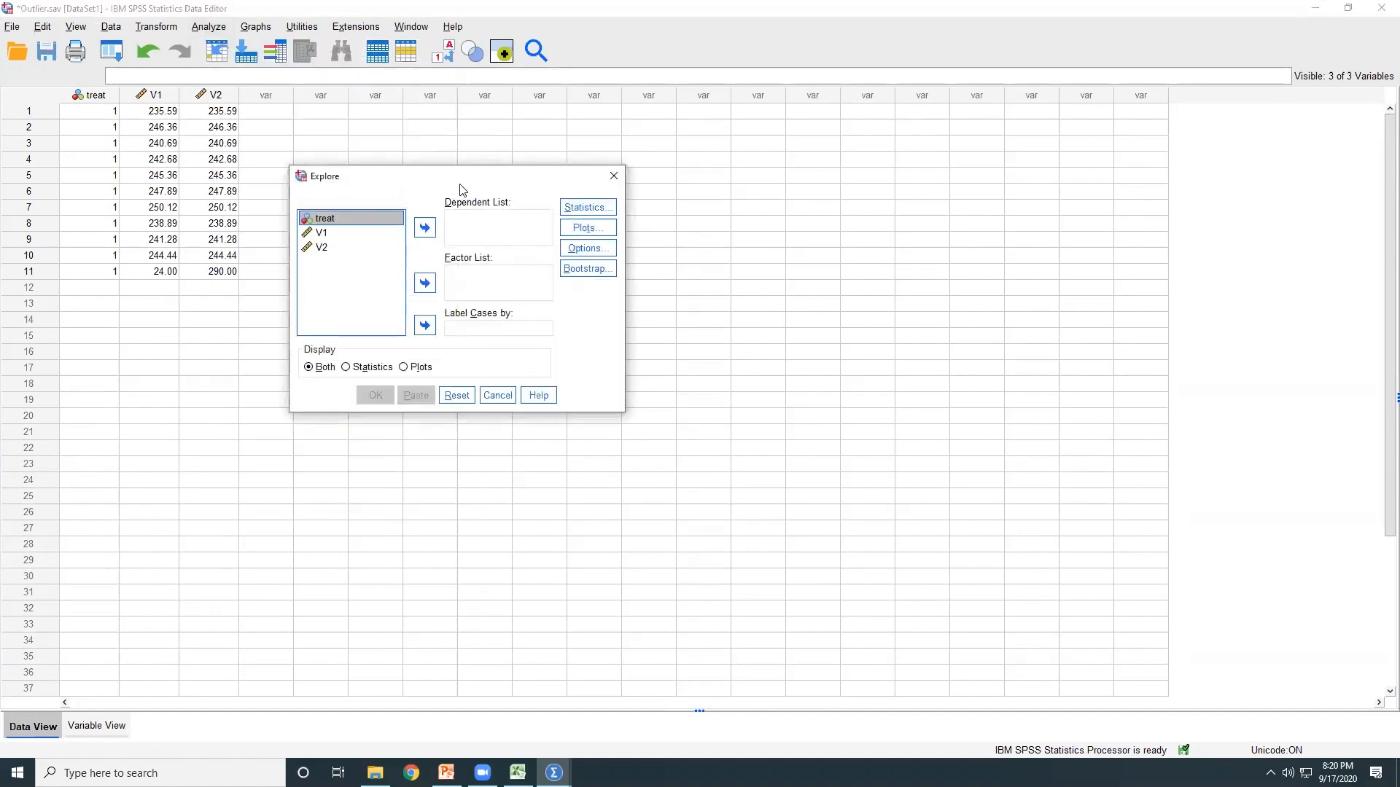
drag(460, 188, 618, 292)
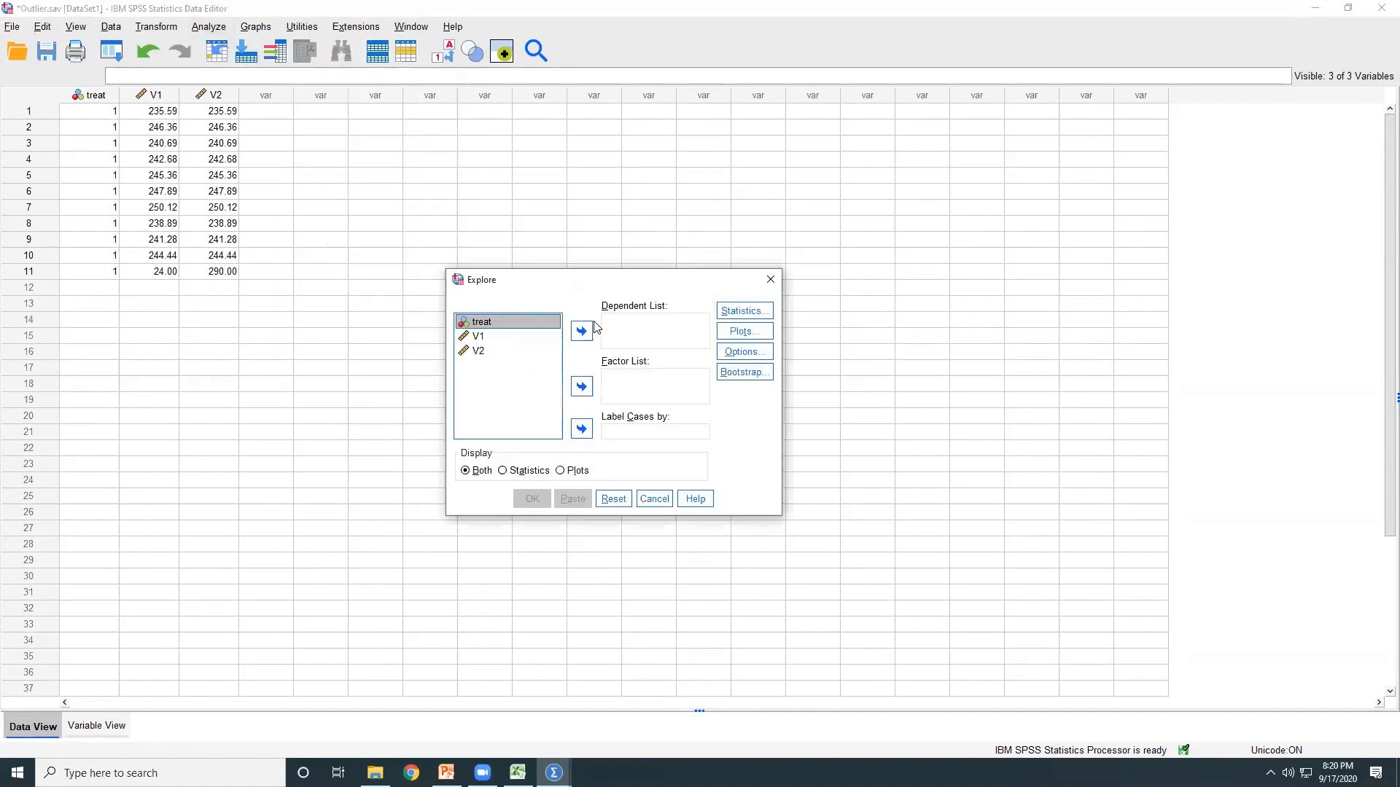
click(581, 387)
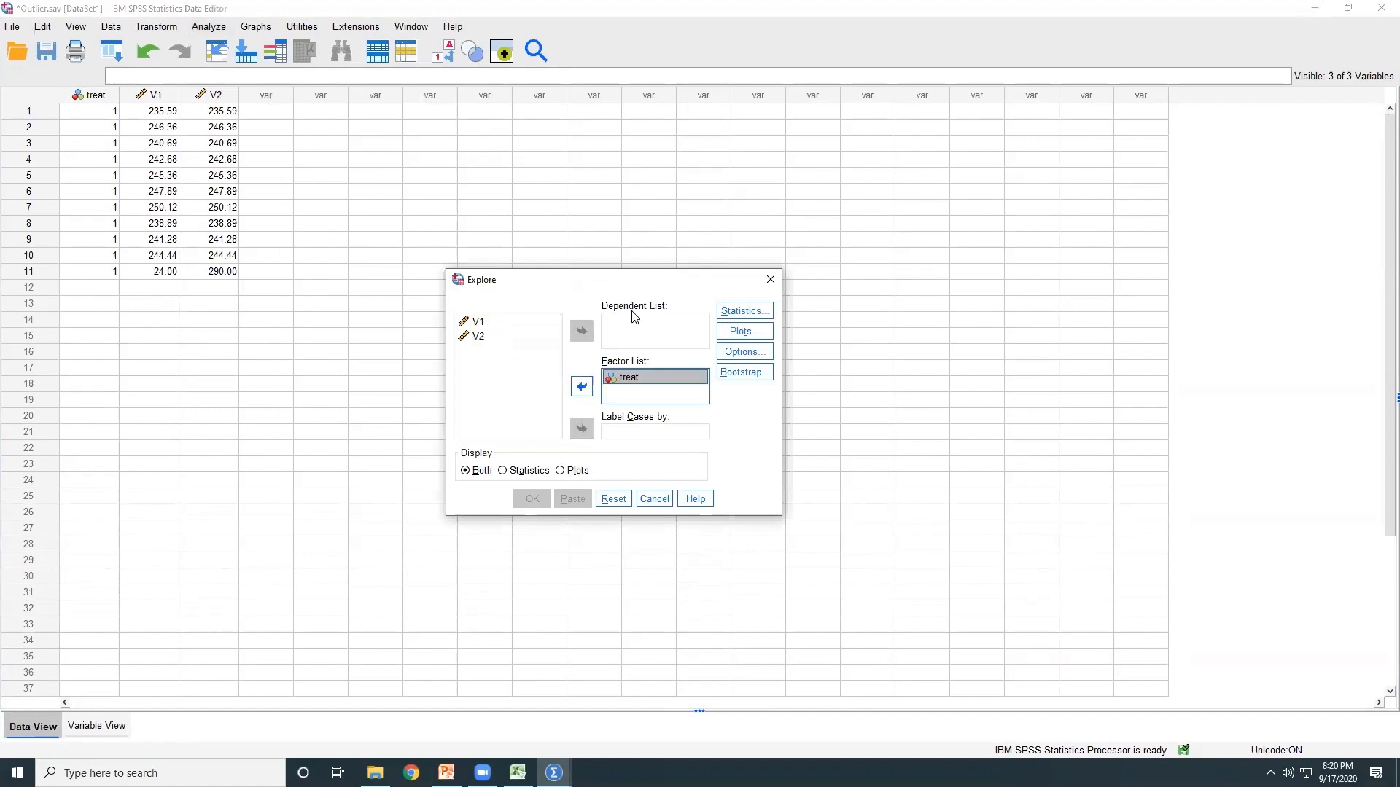
click(474, 323)
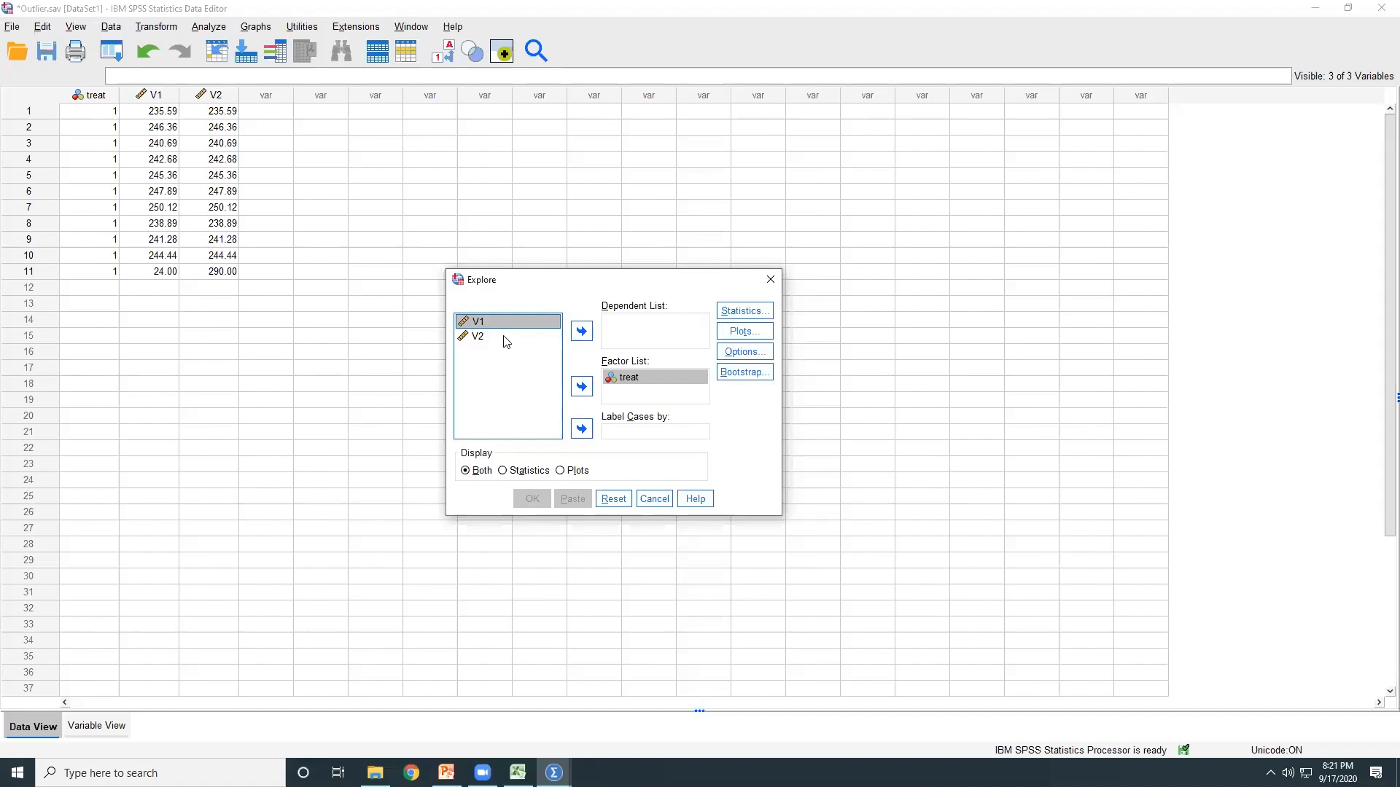
click(580, 332)
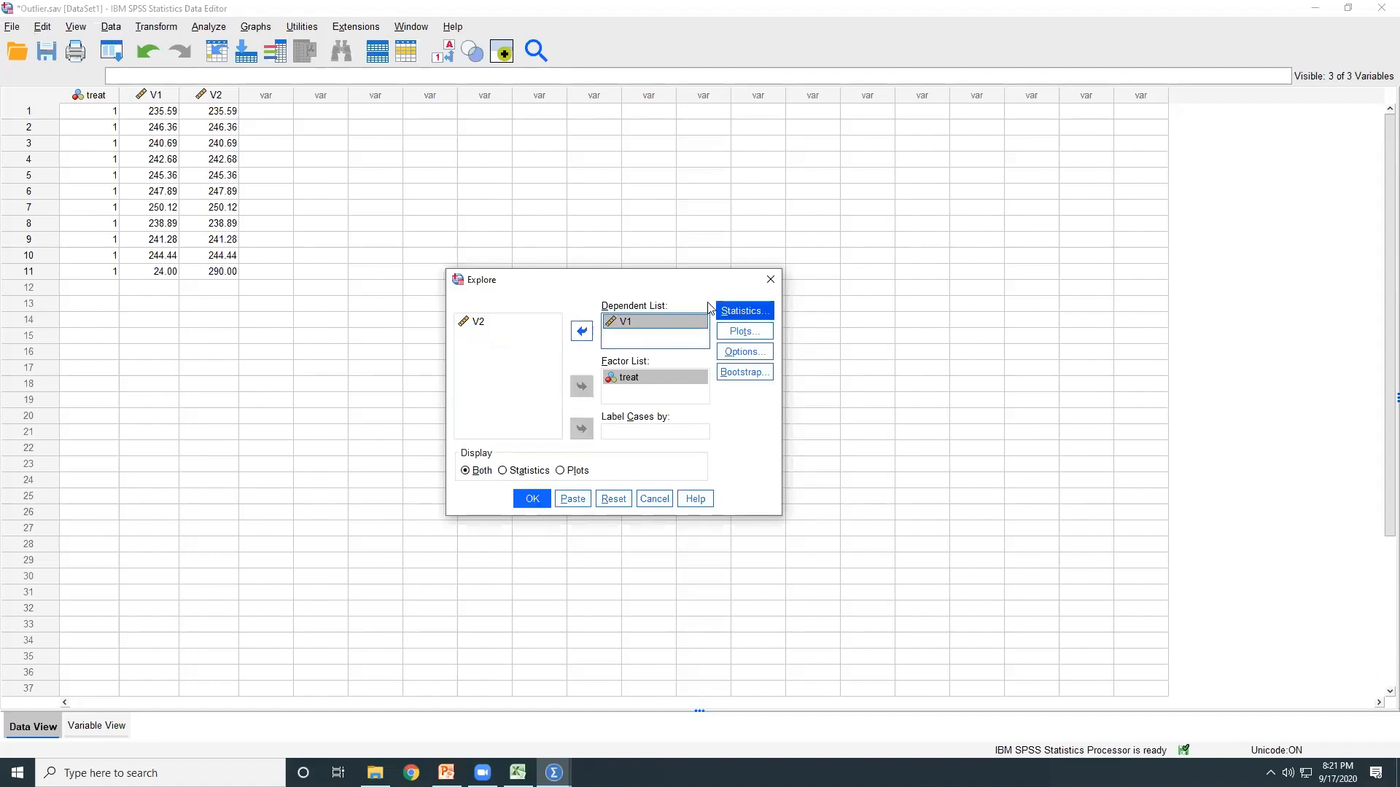
Step: Include Outliers in the Explore statistics, keeping Descriptives with the 95% confidence interval for the mean
drag(654, 279, 624, 218)
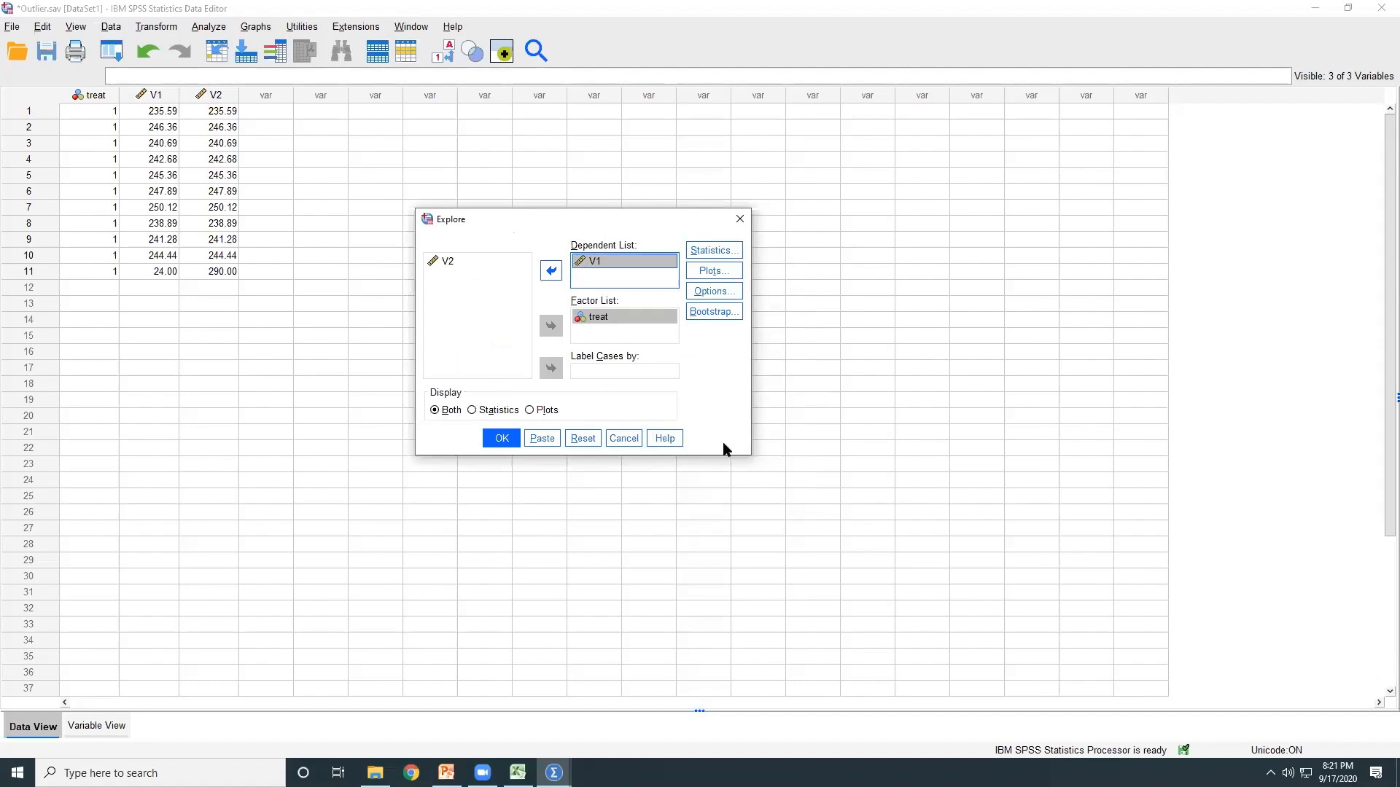
click(695, 257)
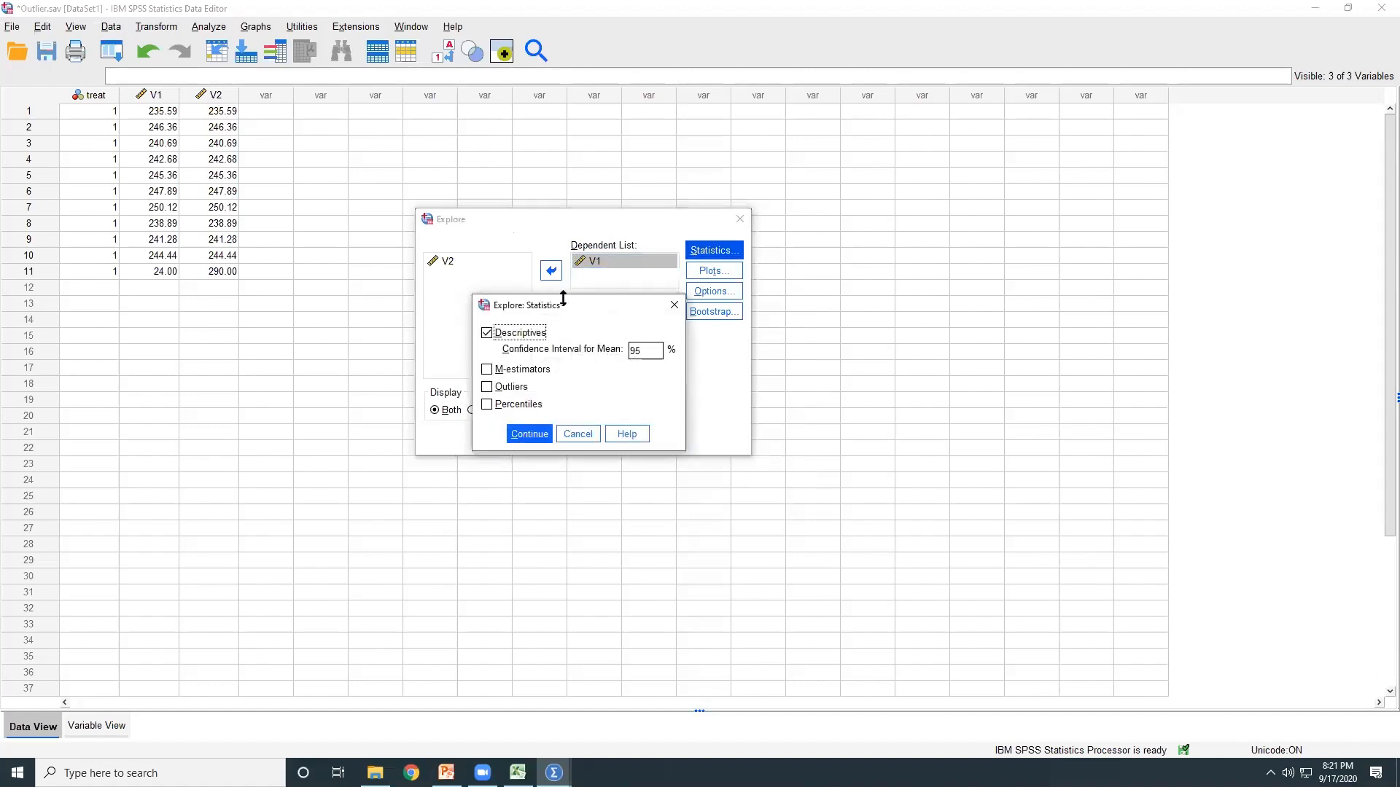
drag(547, 312, 254, 242)
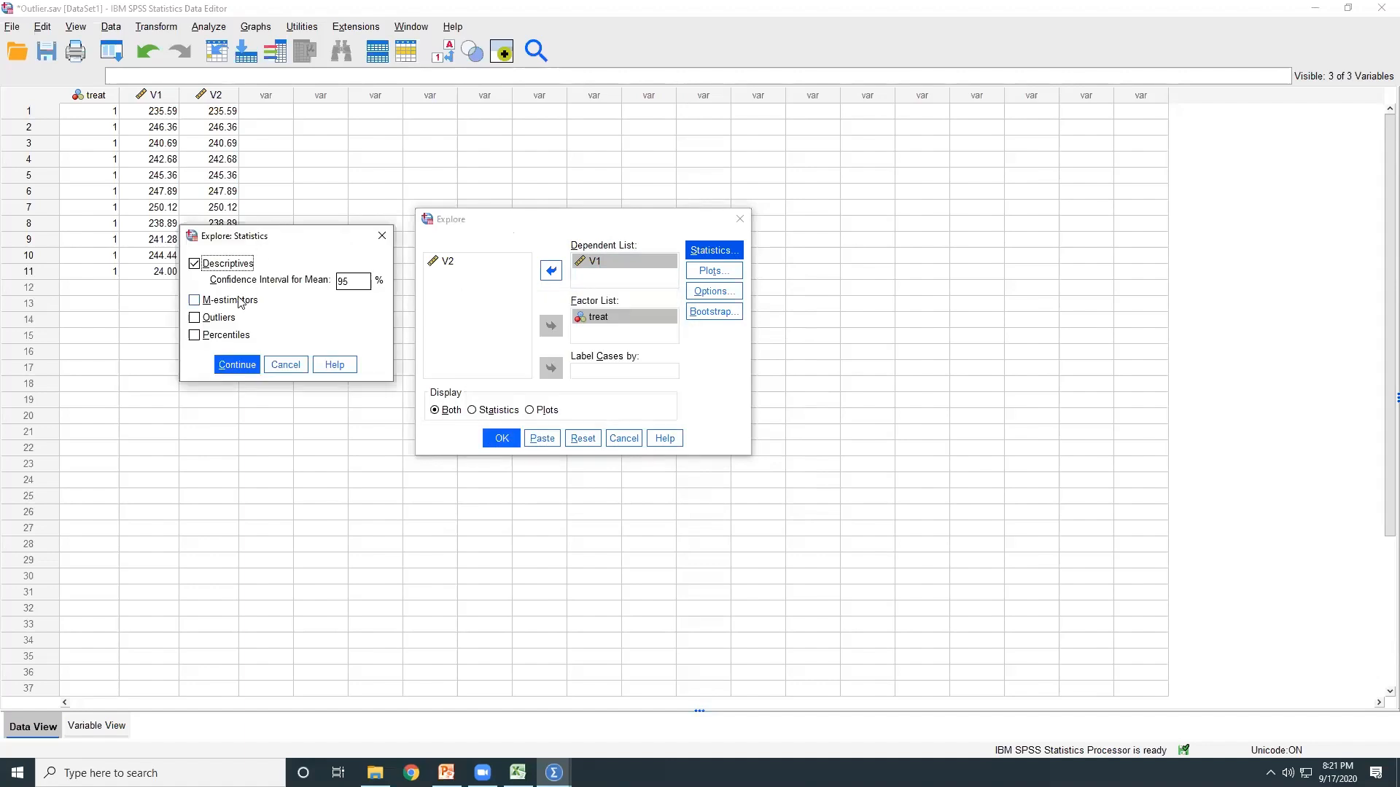
click(195, 319)
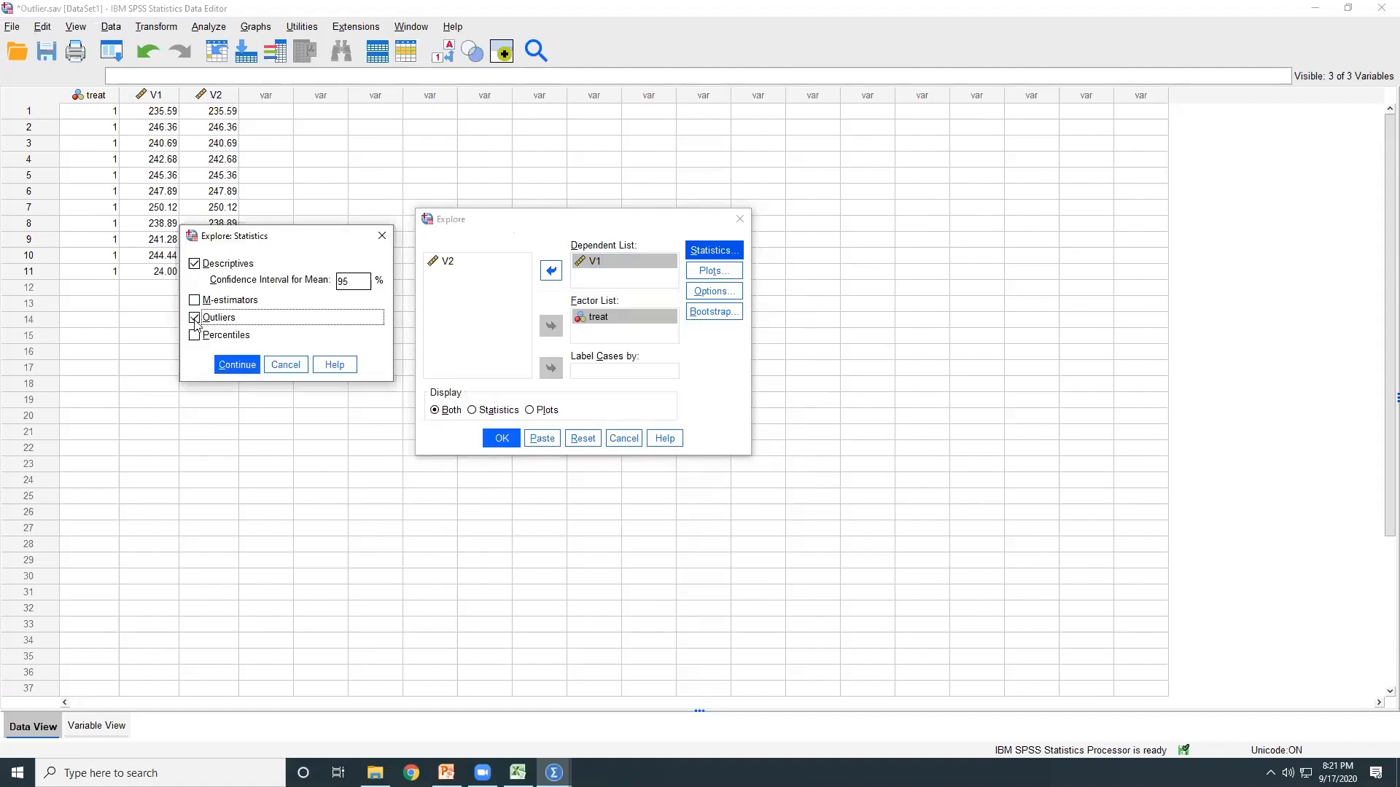
click(229, 366)
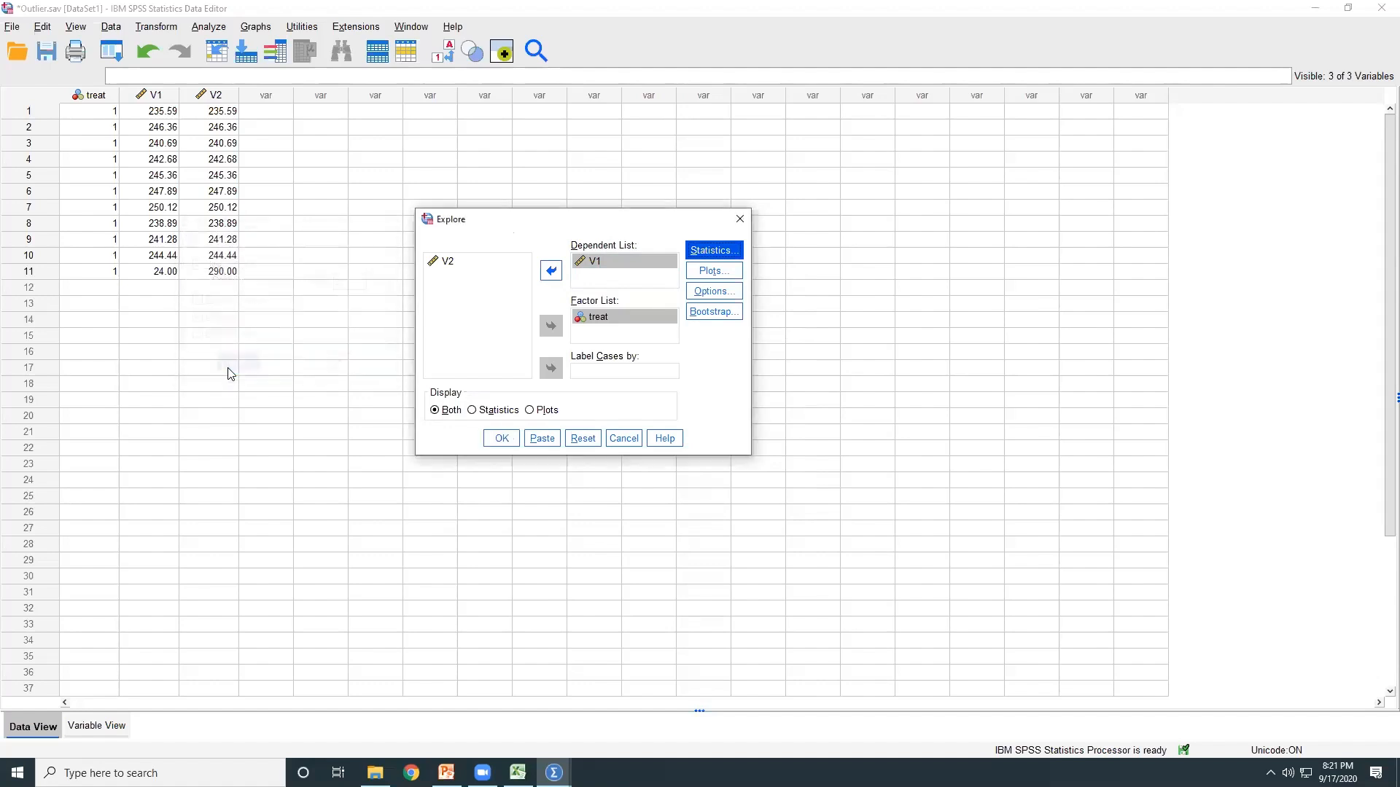
Step: Configure the Explore plots to omit the stem-and-leaf display and include normality plots with tests, keeping boxplots with factor levels together
click(709, 280)
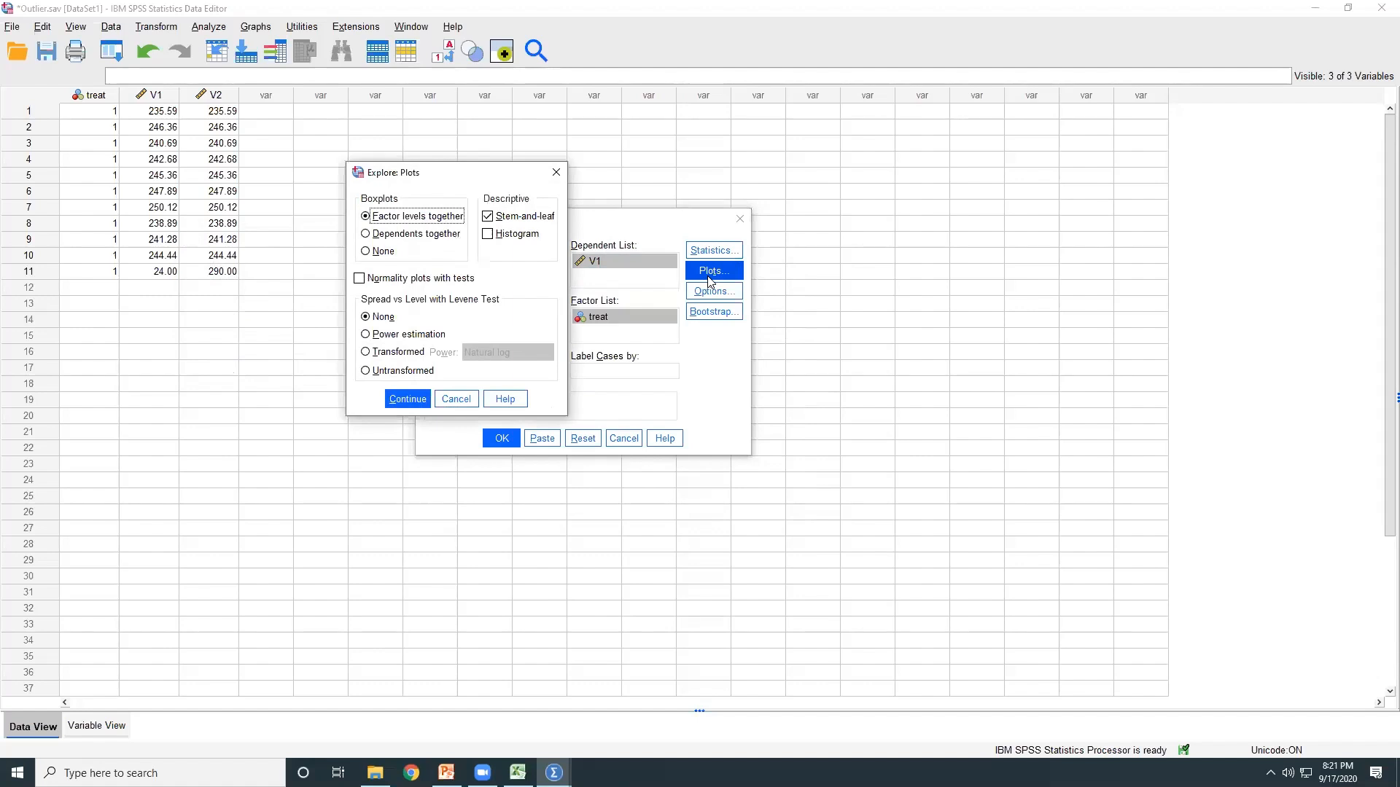
click(495, 219)
click(360, 280)
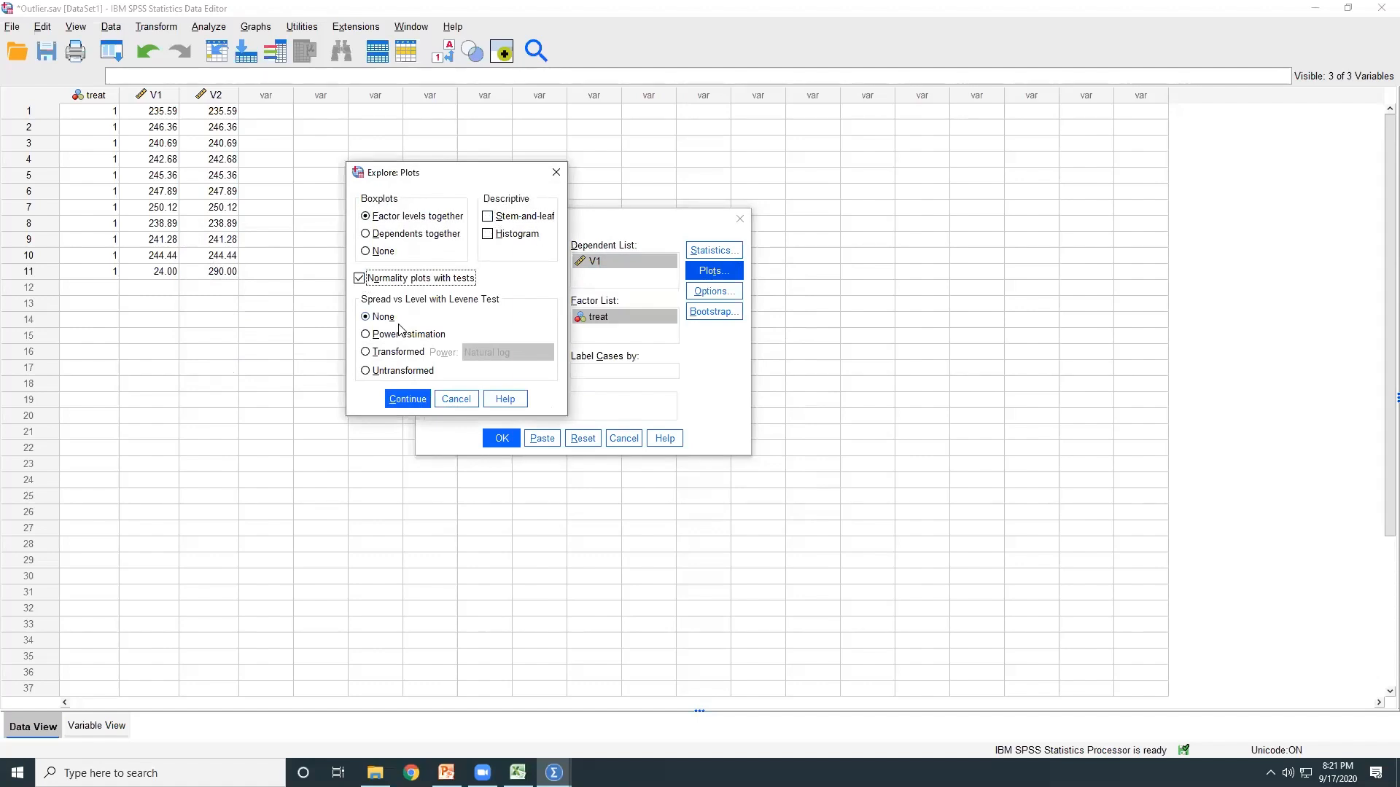
click(408, 399)
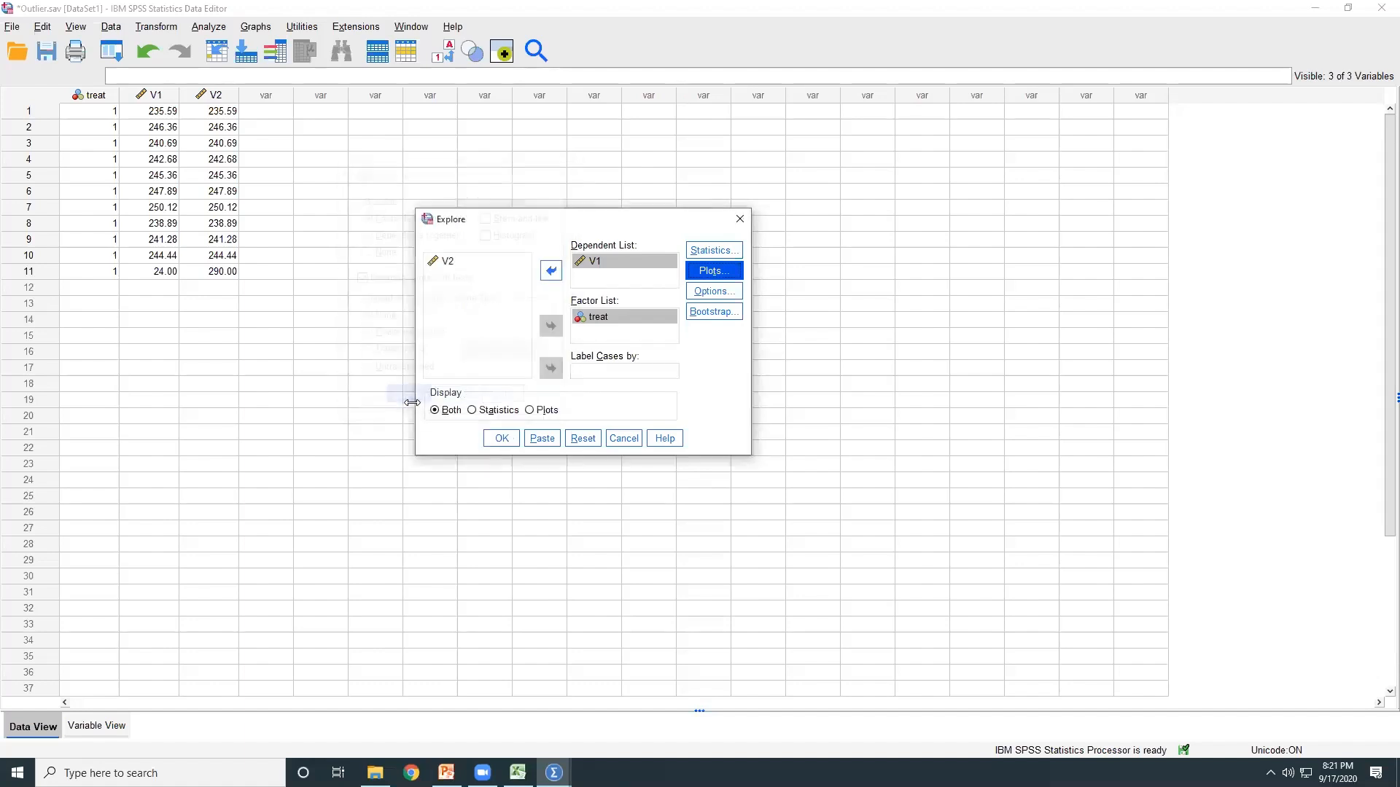
Step: Check the Explore statistics and missing-value options, and run the analysis with both statistics and plots displayed
click(727, 253)
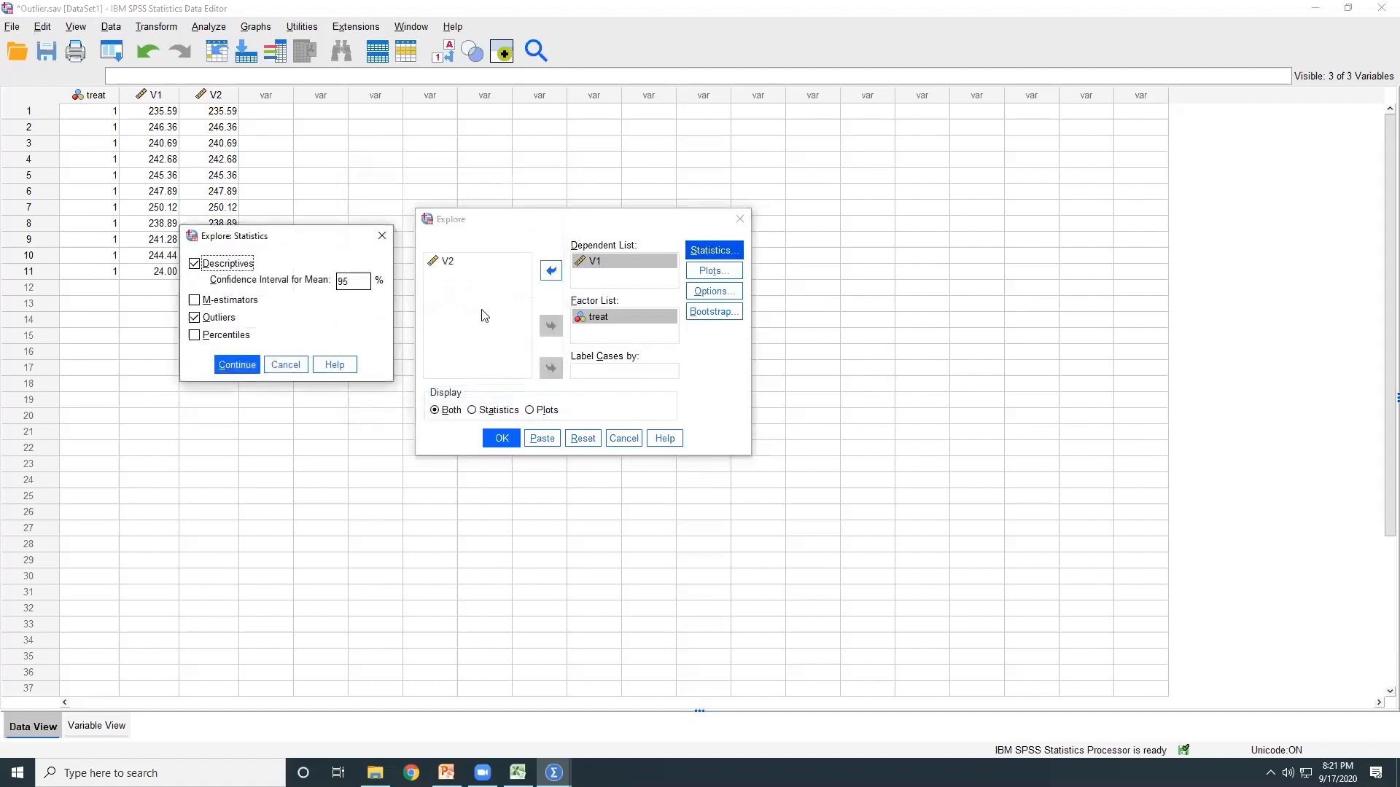
click(237, 365)
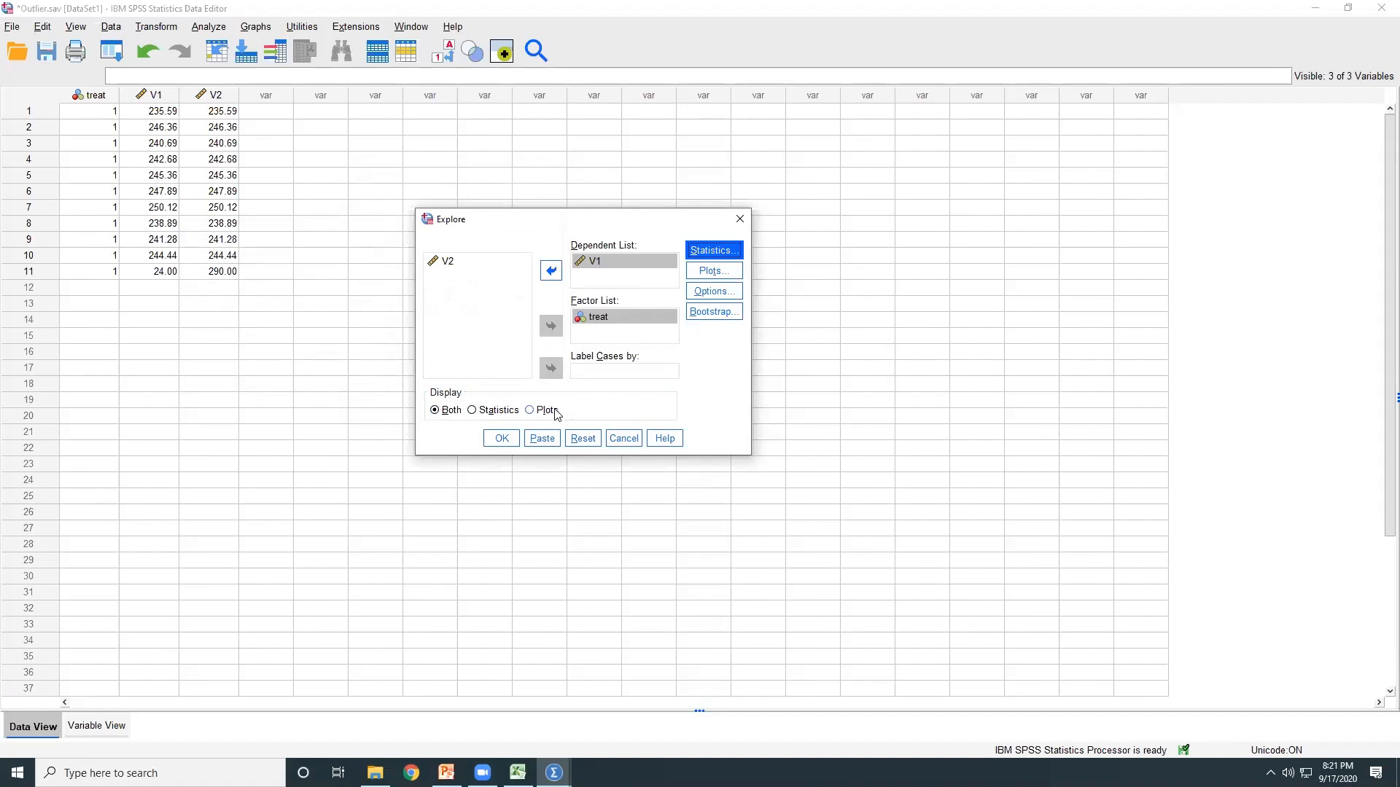
click(714, 291)
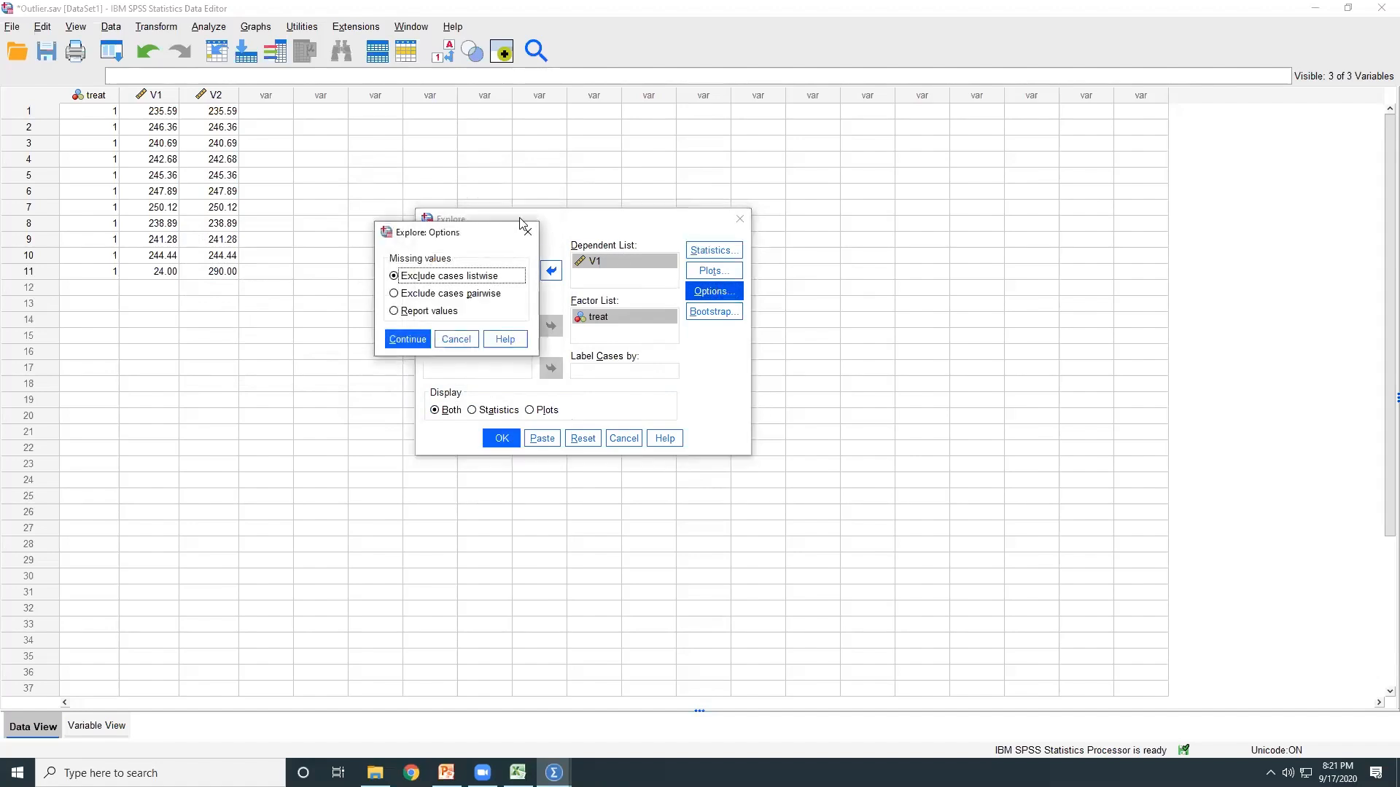
click(522, 233)
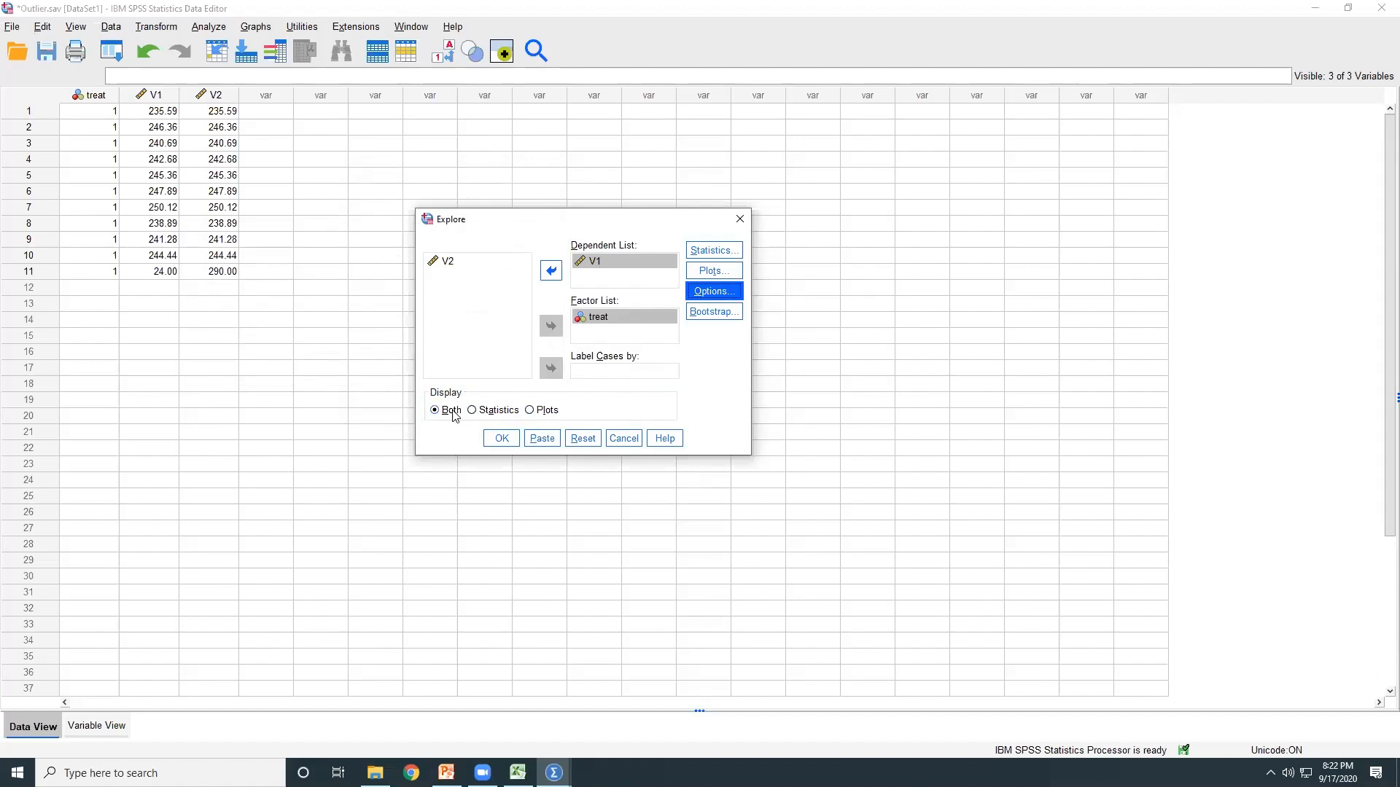
click(502, 438)
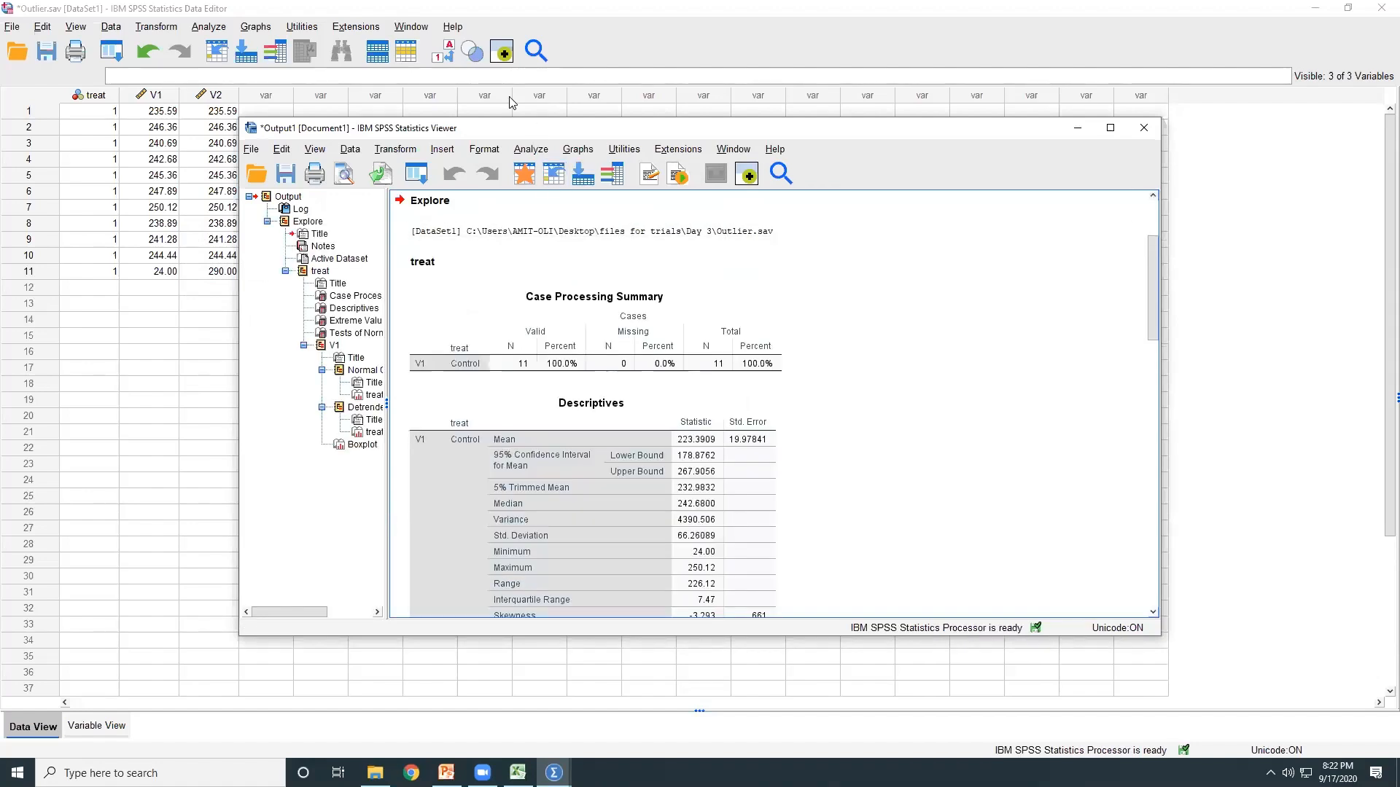
Step: Enlarge and reposition the output window beside the case data, and examine the Case Processing Summary and Descriptives tables
drag(511, 128, 477, 68)
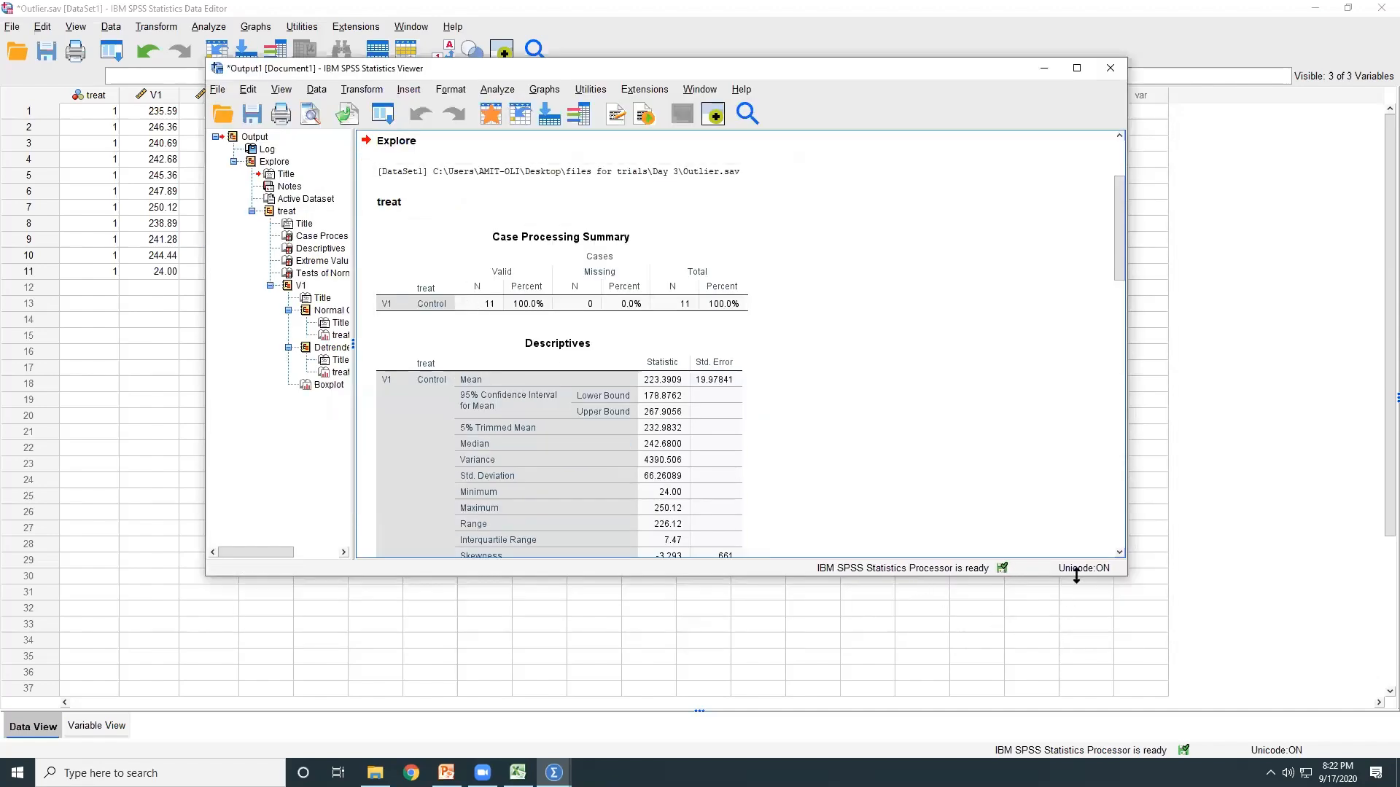
drag(1076, 576, 1077, 704)
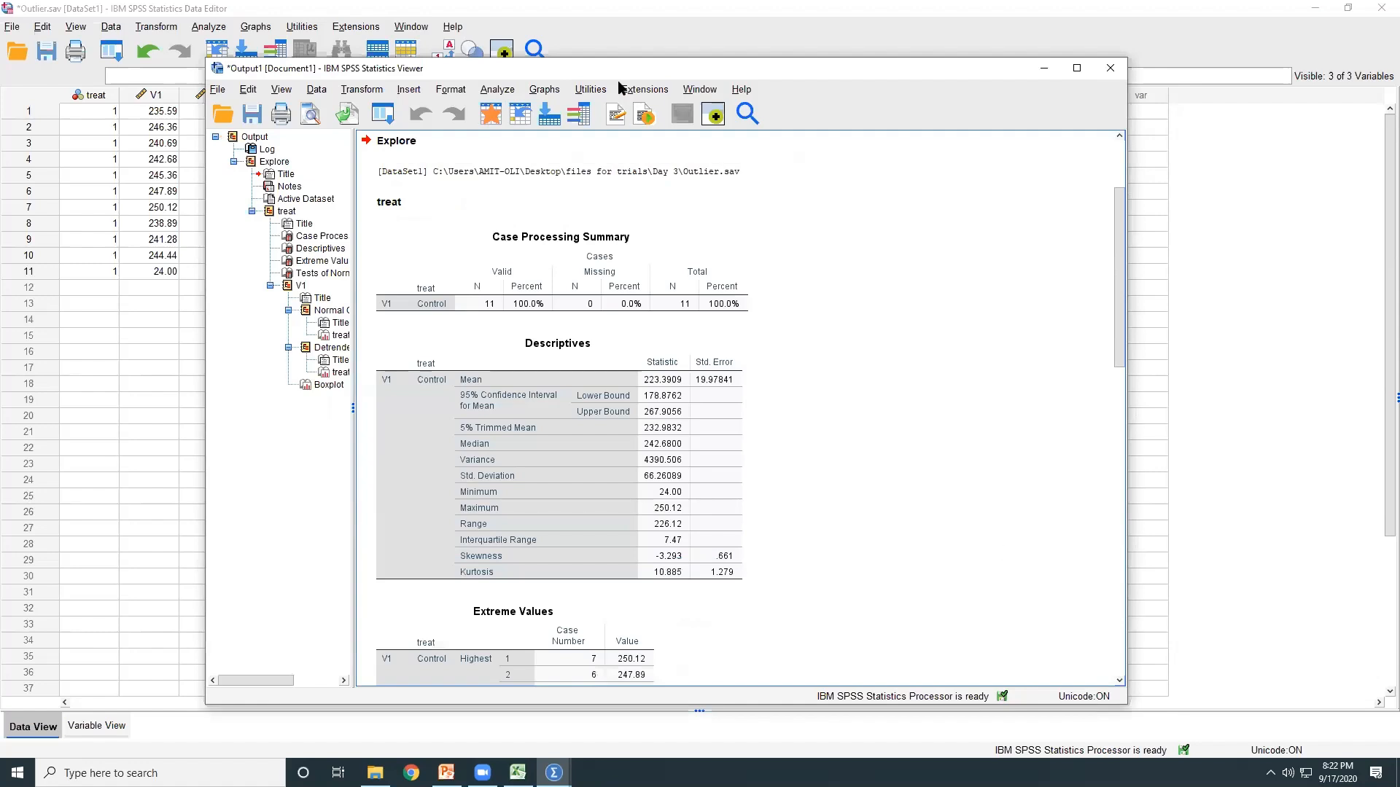
drag(577, 74, 505, 56)
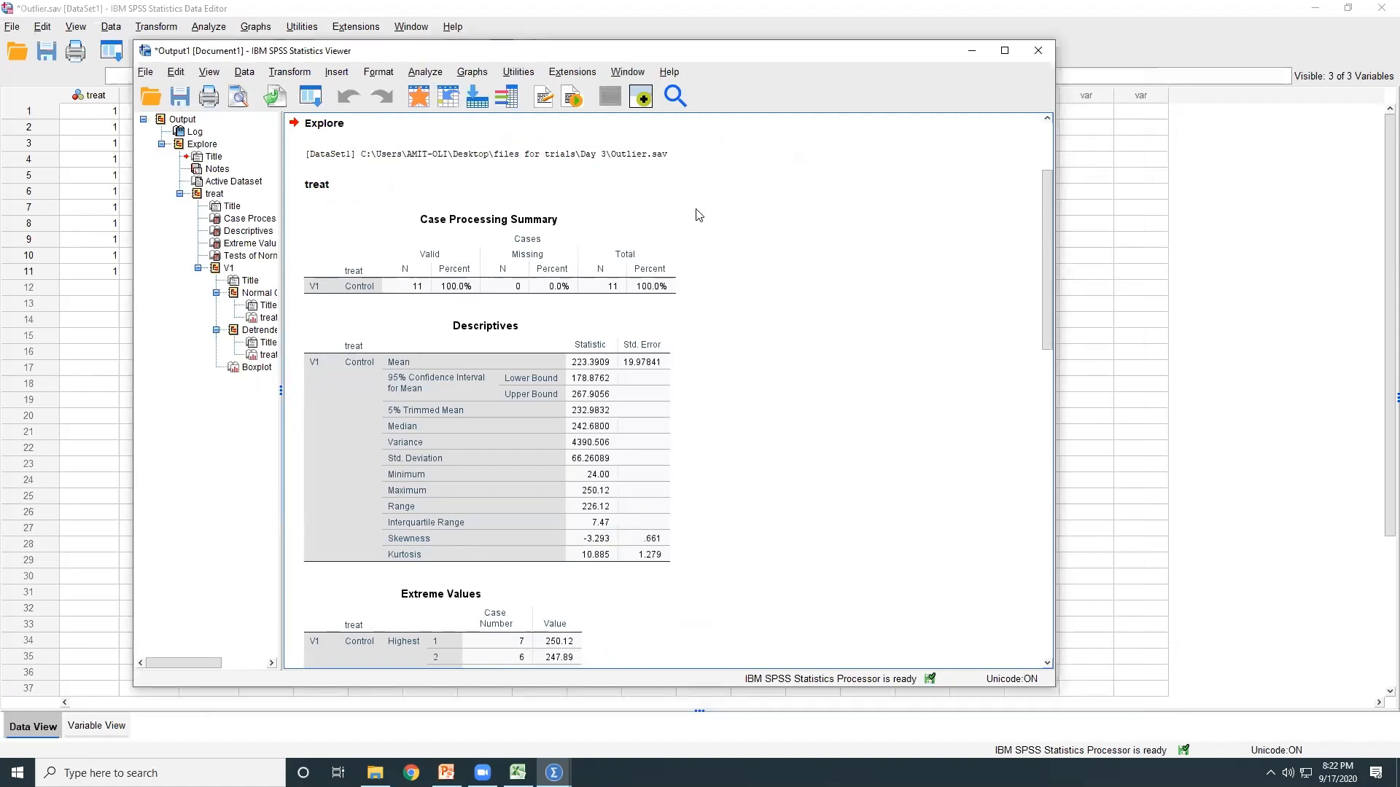
drag(464, 55, 616, 52)
click(658, 383)
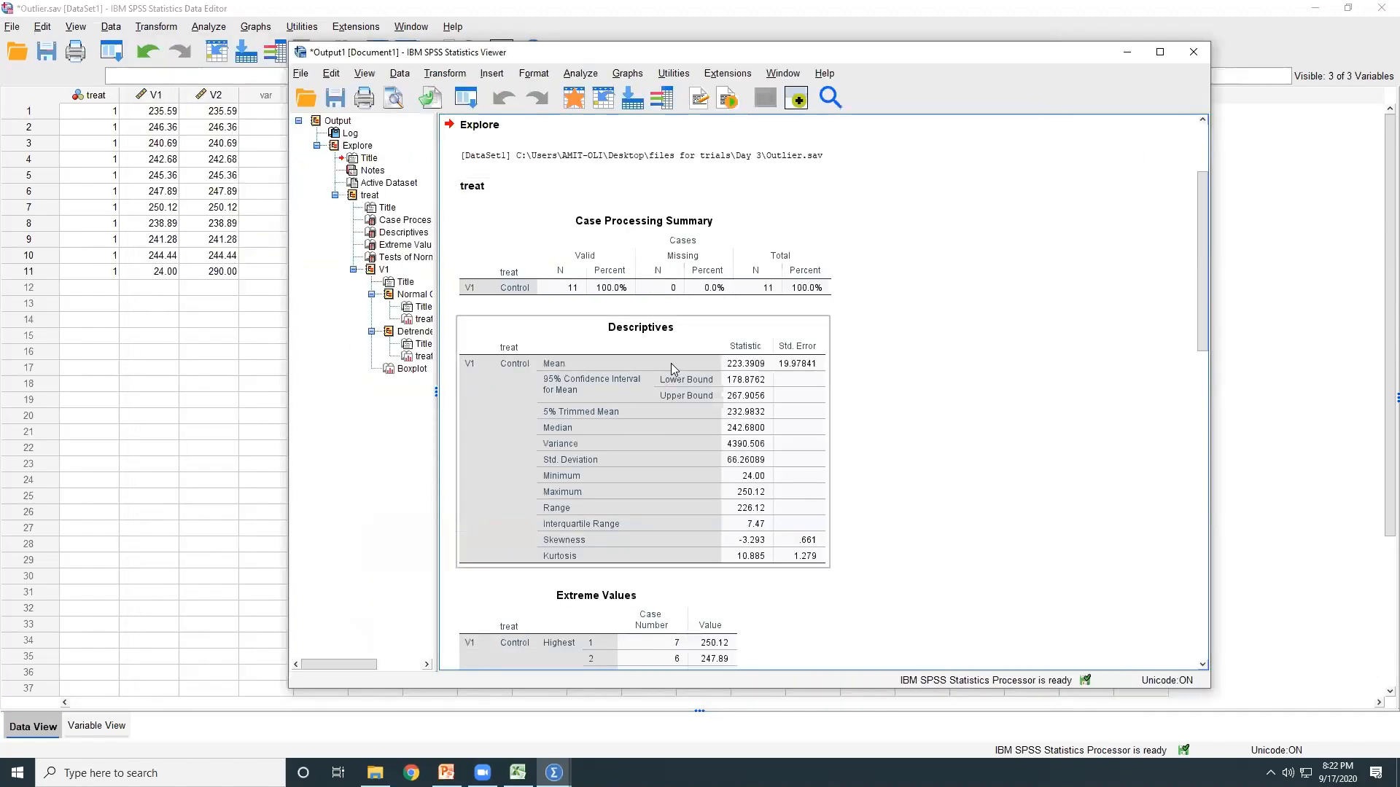
click(633, 273)
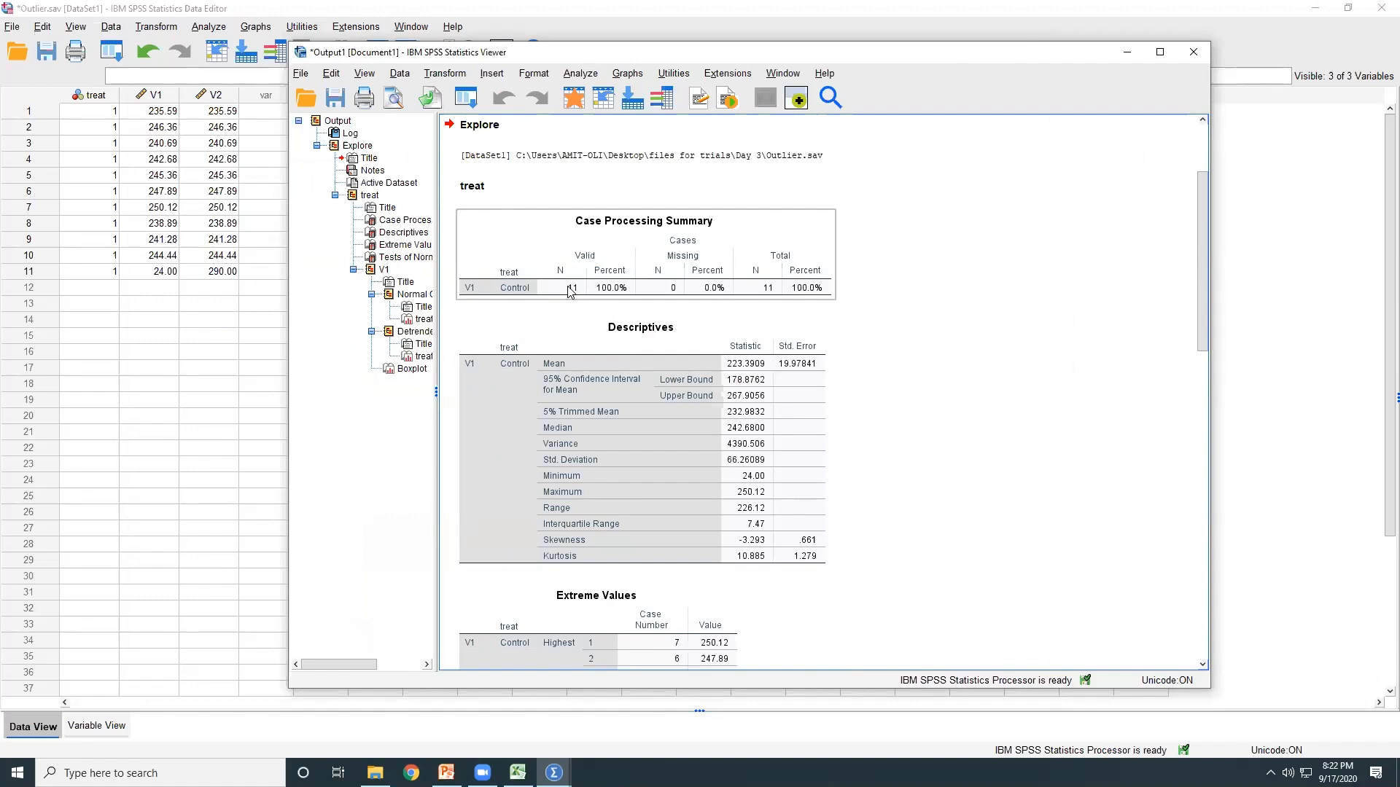
click(581, 354)
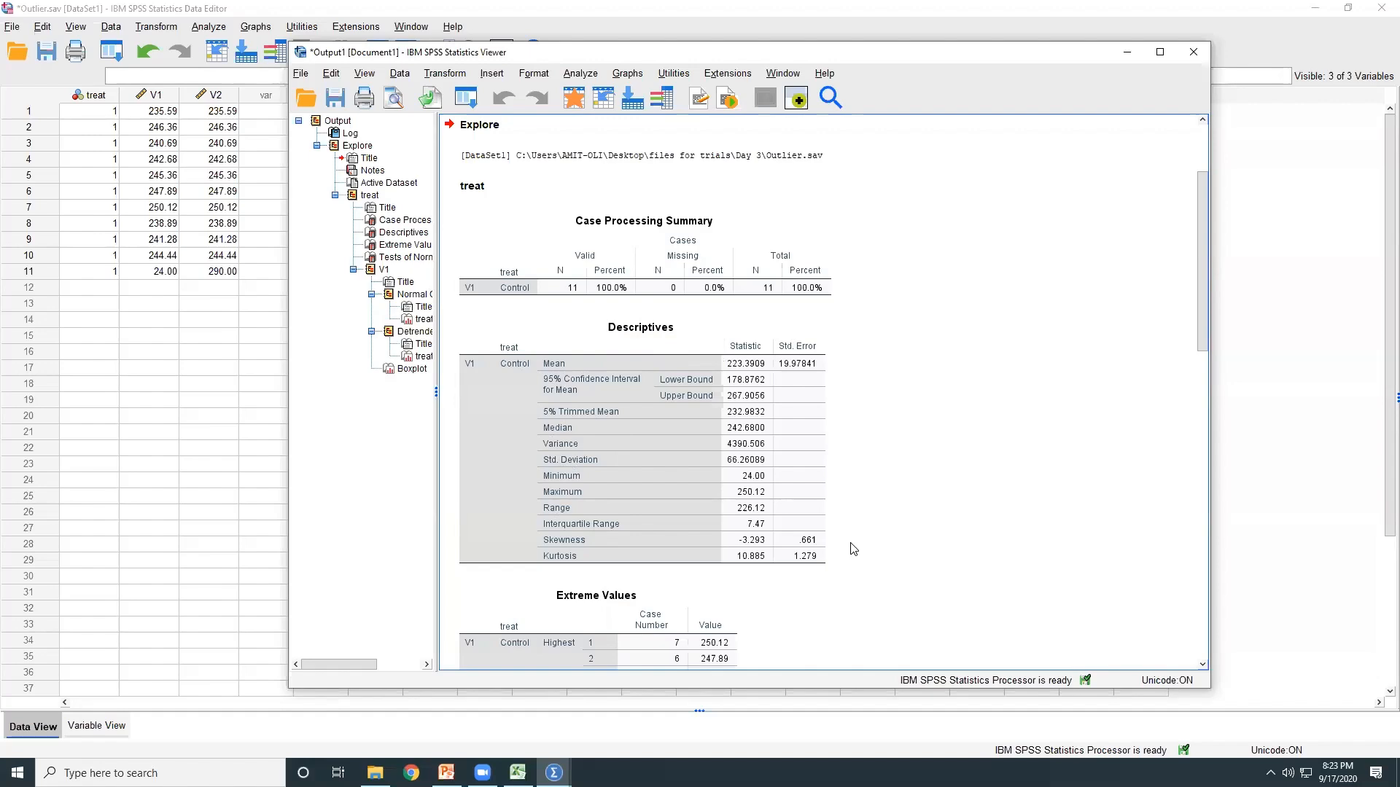
Step: Examine the Extreme Values, Tests of Normality, Q-Q plots and the V1 boxplot for the Control treatment to locate outlying cases
scroll(853, 549, down, 3)
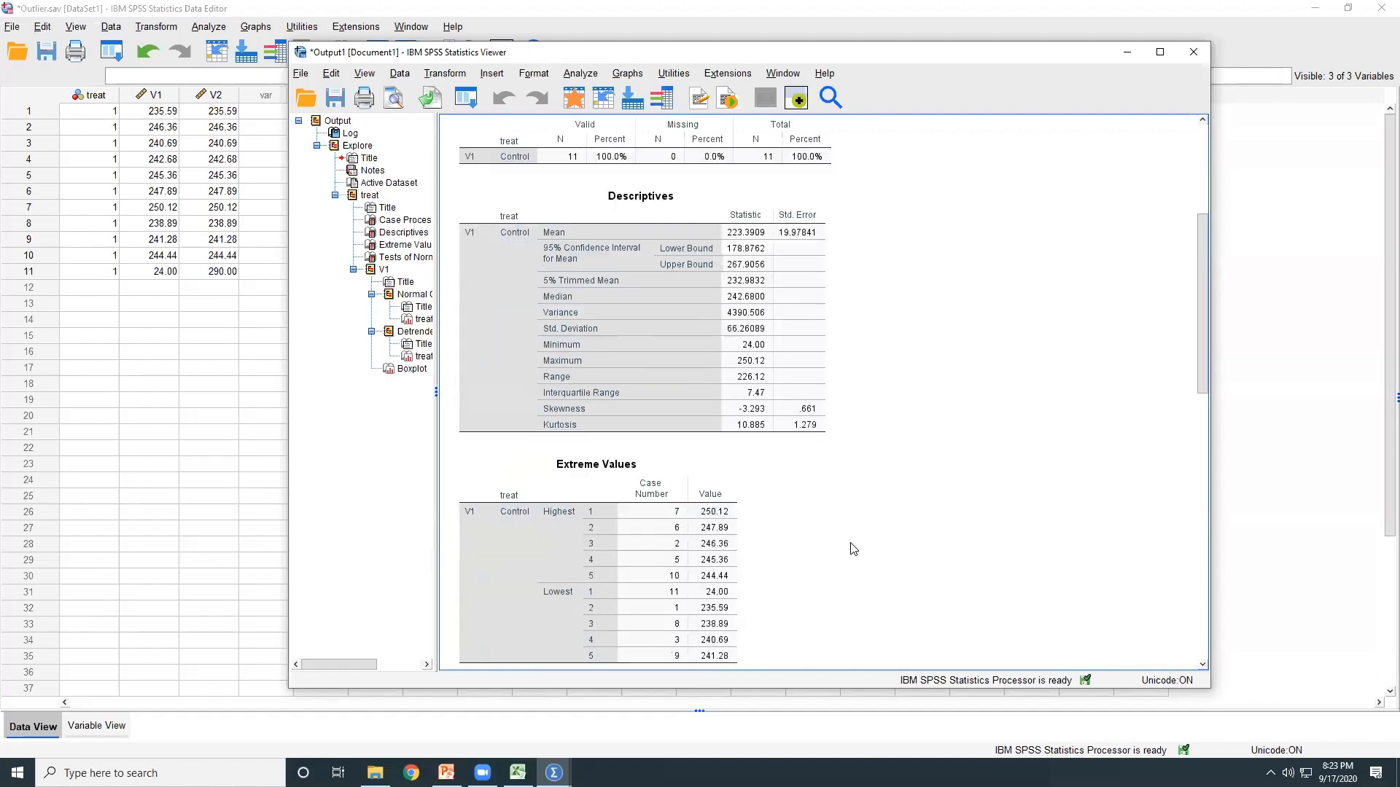
scroll(853, 548, down, 12)
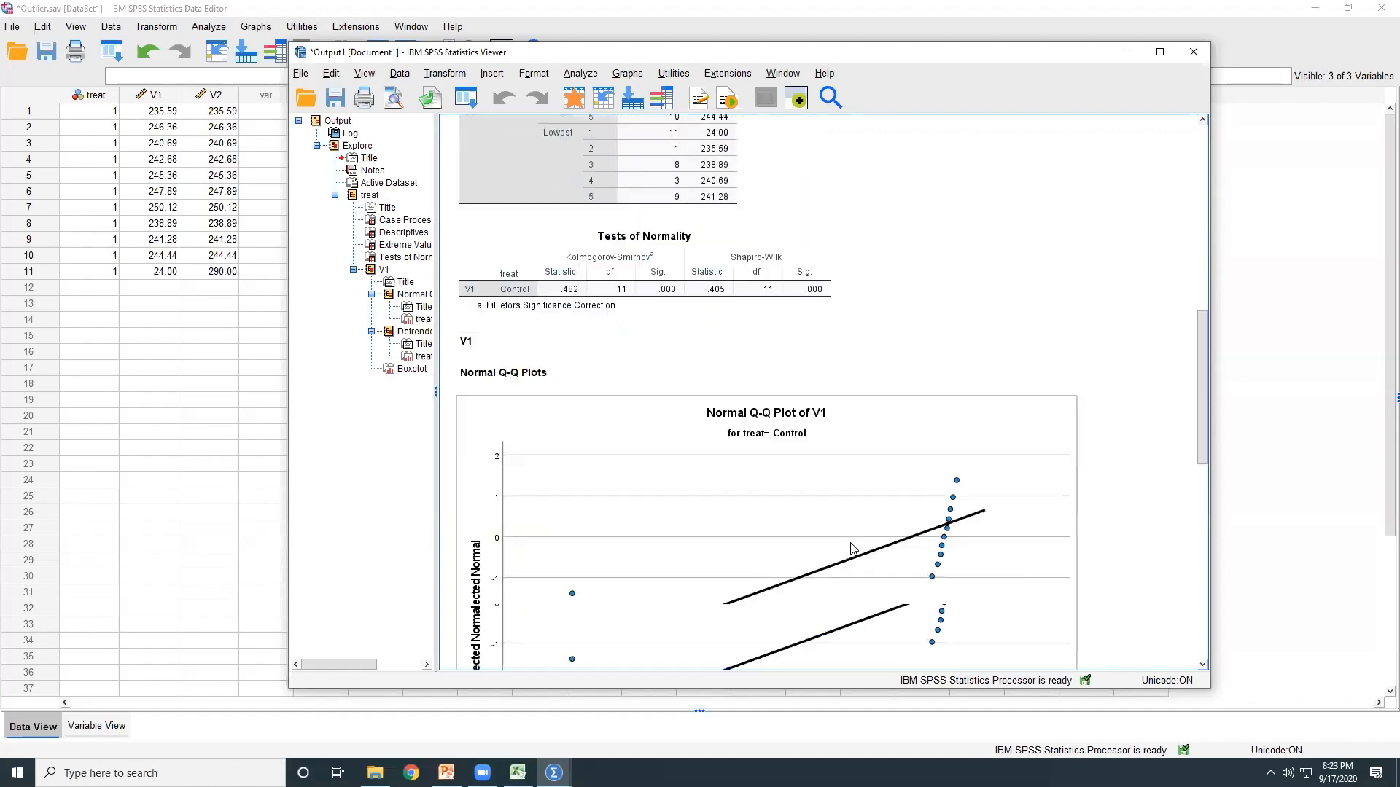
scroll(853, 548, down, 20)
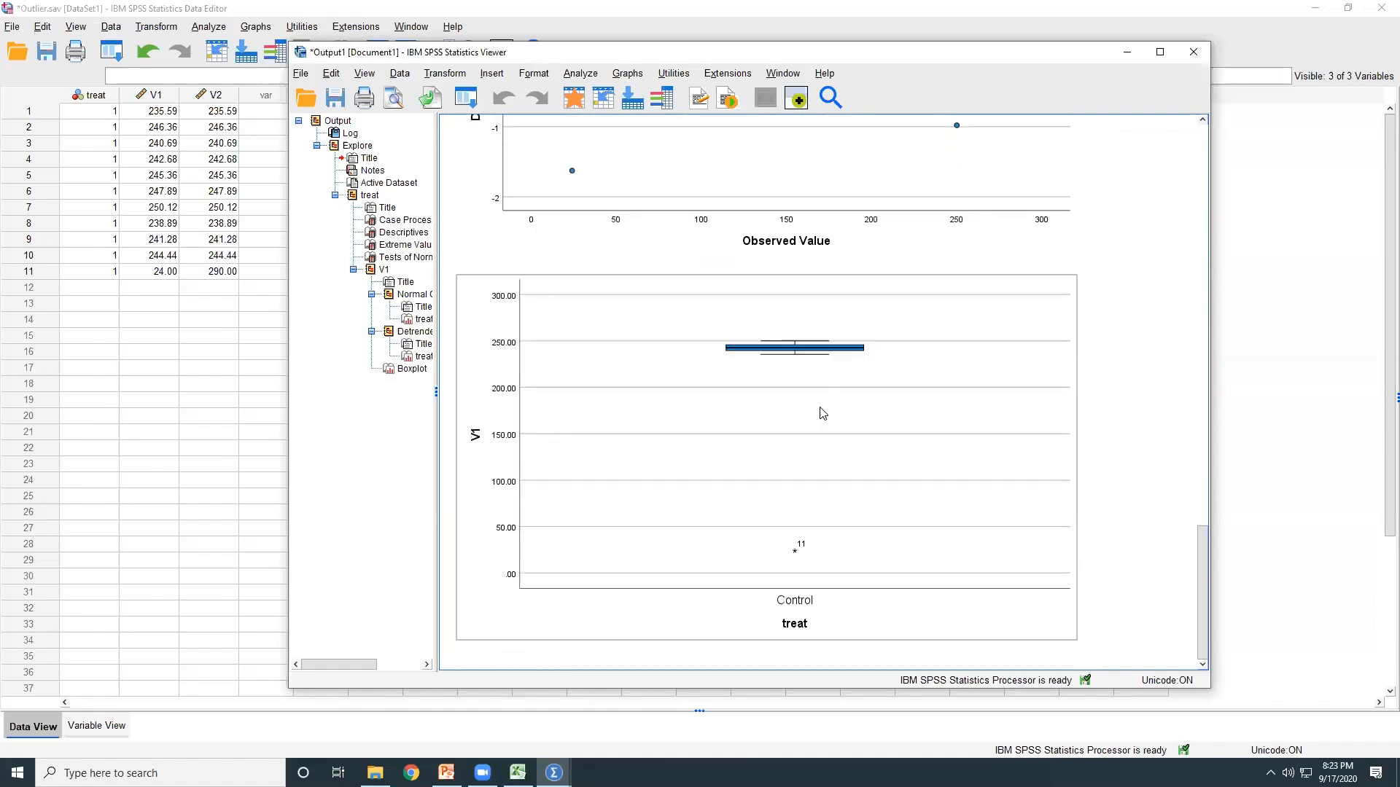
click(801, 416)
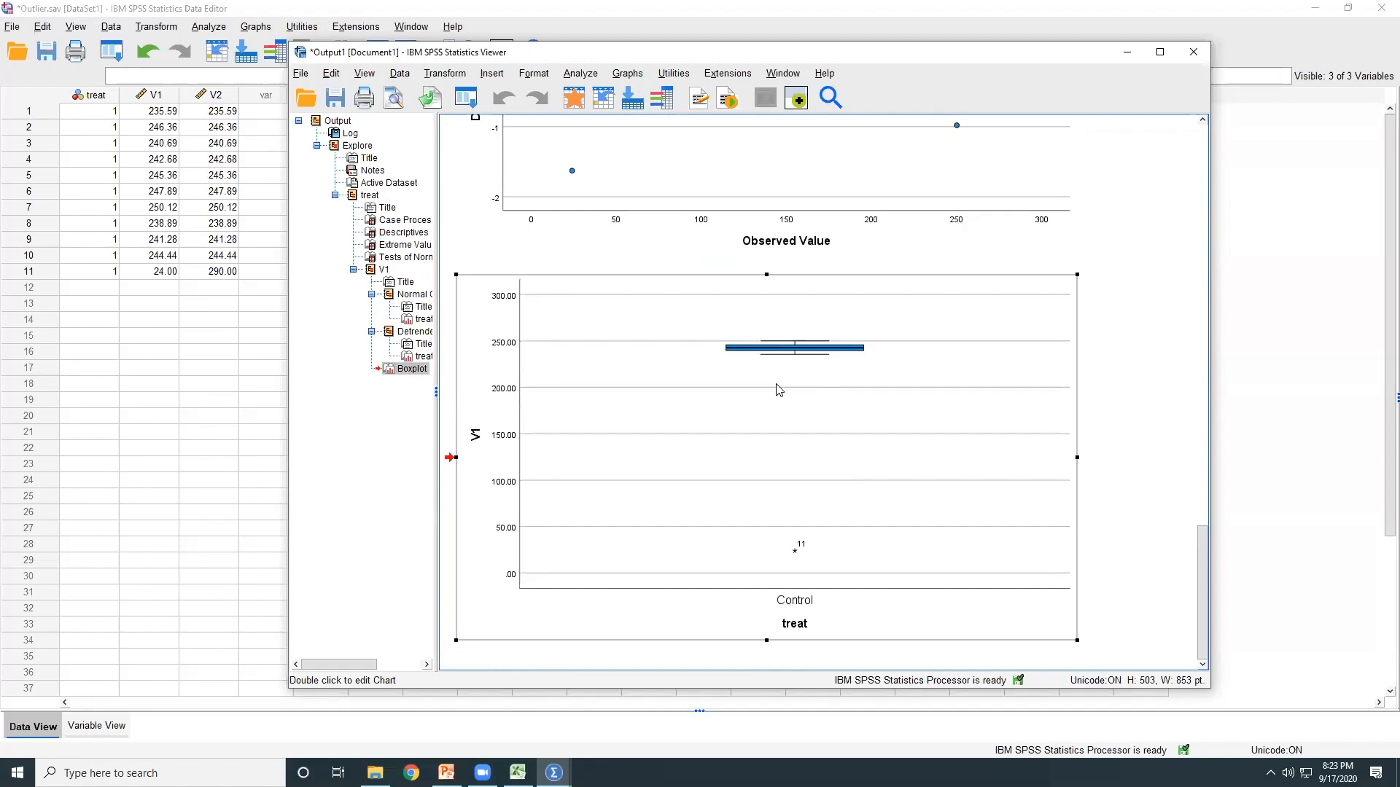
click(1160, 51)
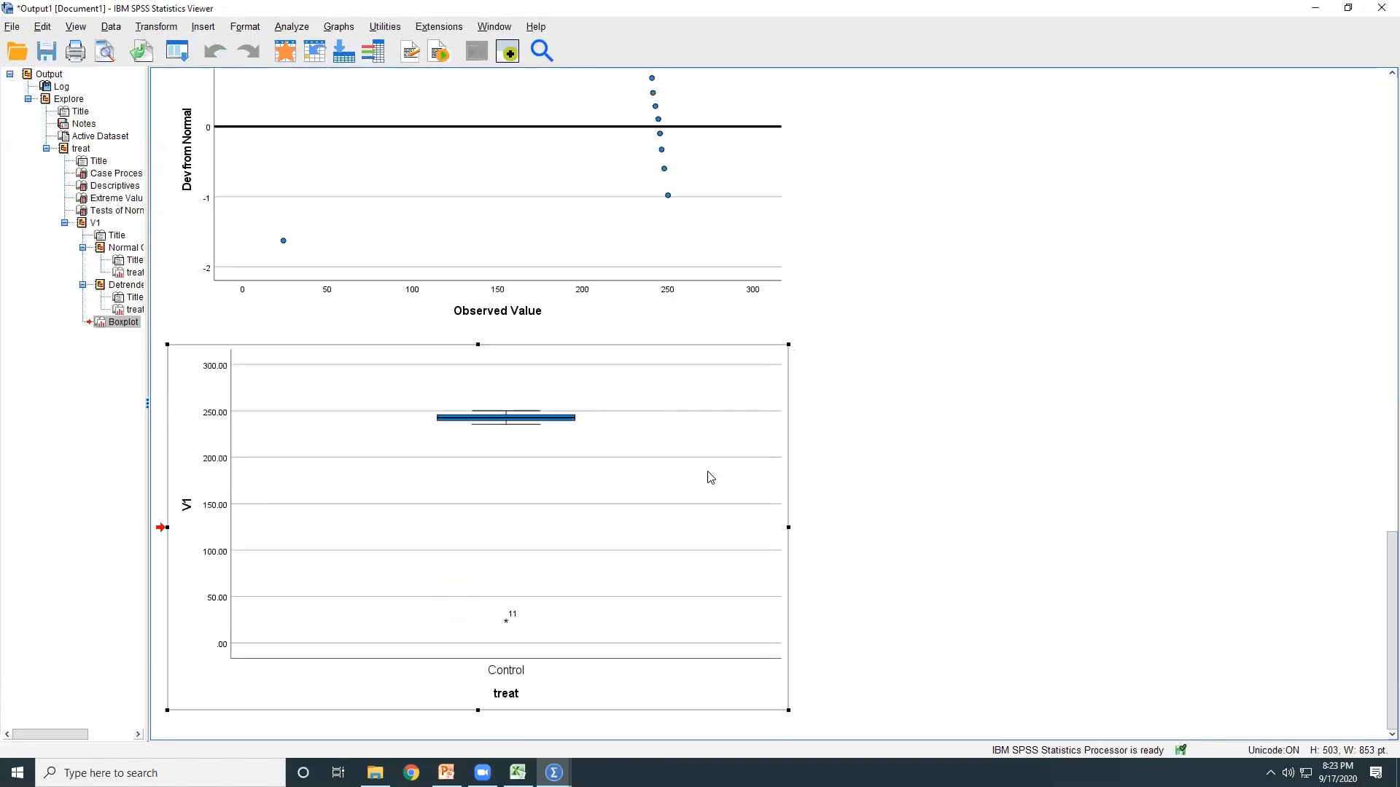
click(1347, 7)
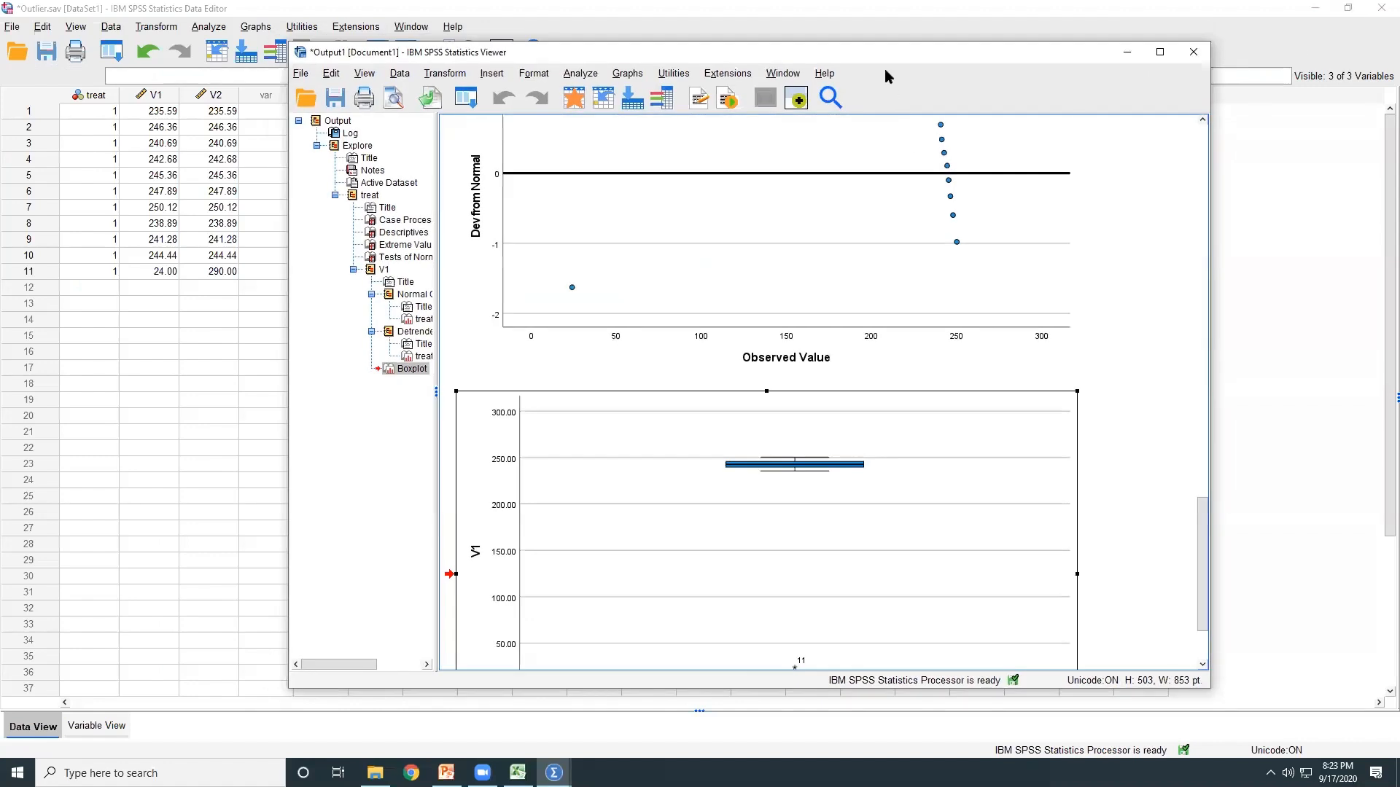
drag(885, 53, 877, 34)
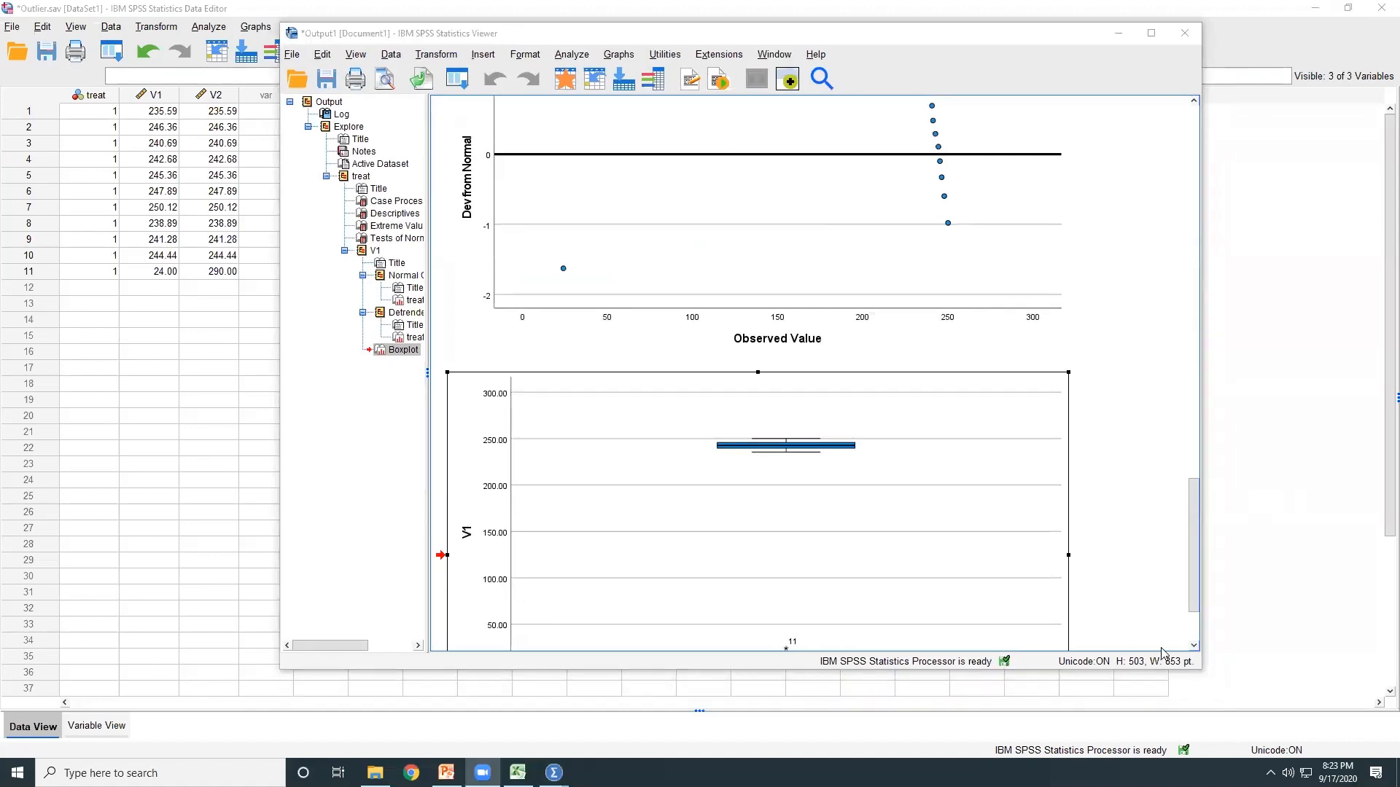
click(1193, 646)
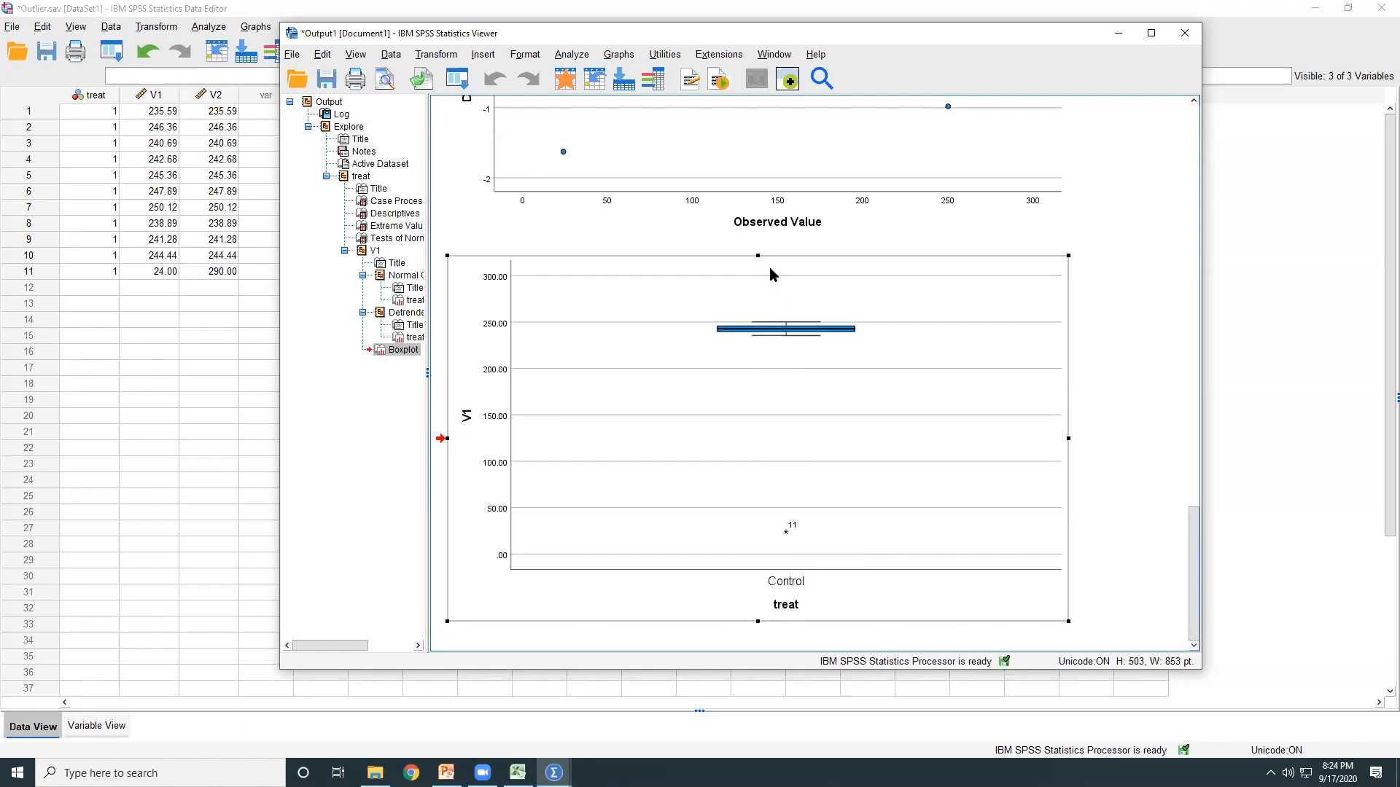
double_click(787, 536)
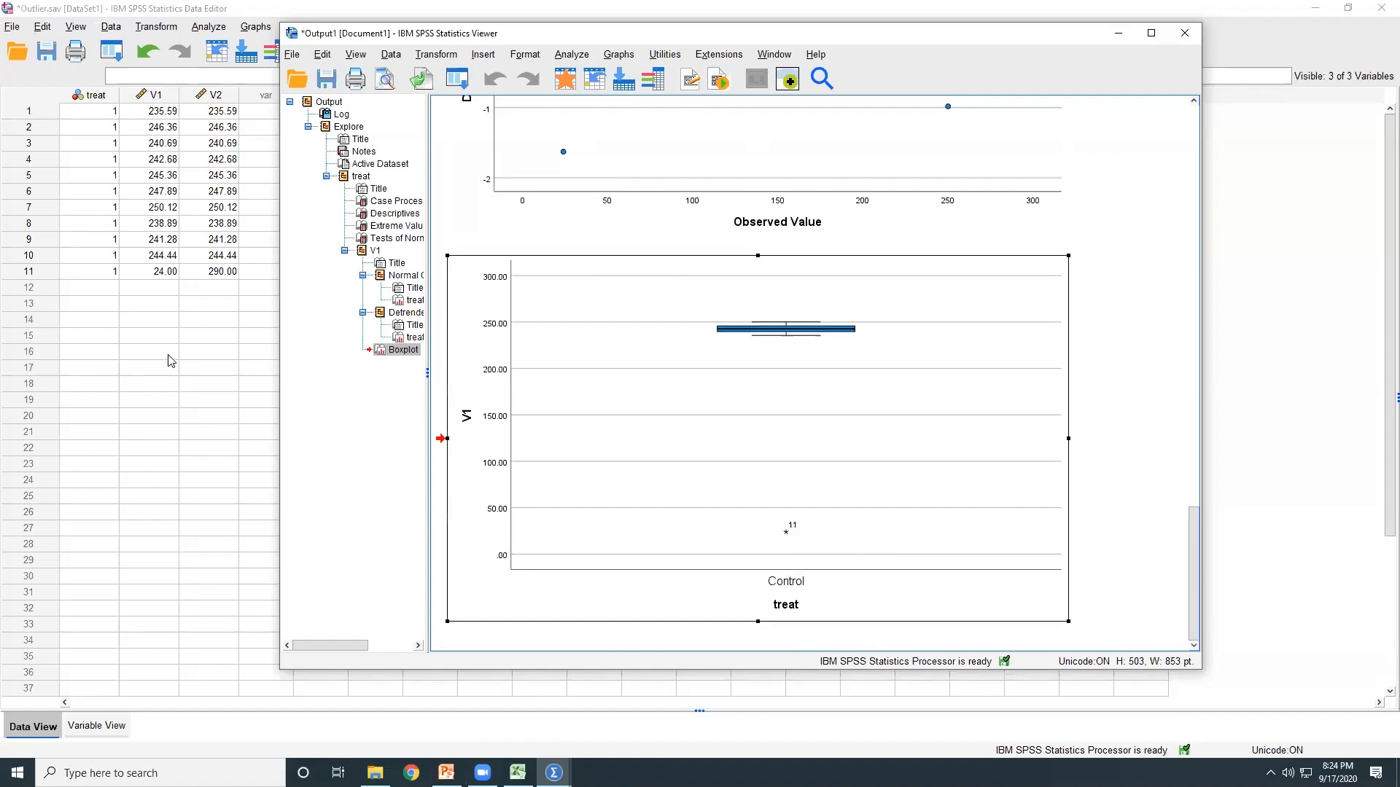
Step: Arrange the data editor and output windows side by side, with the V1 value of case 11 selected beside the boxplot
click(159, 323)
double_click(261, 12)
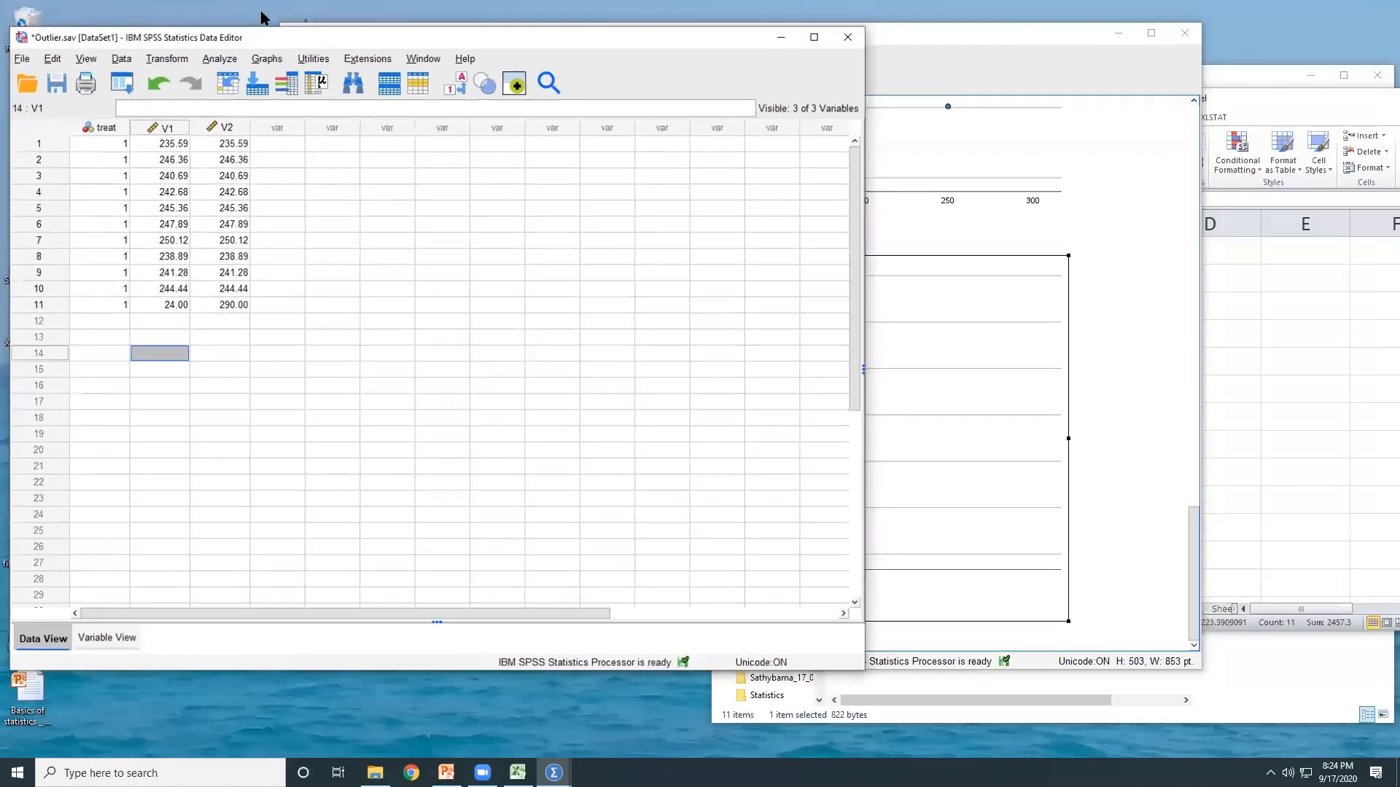
click(369, 63)
click(352, 41)
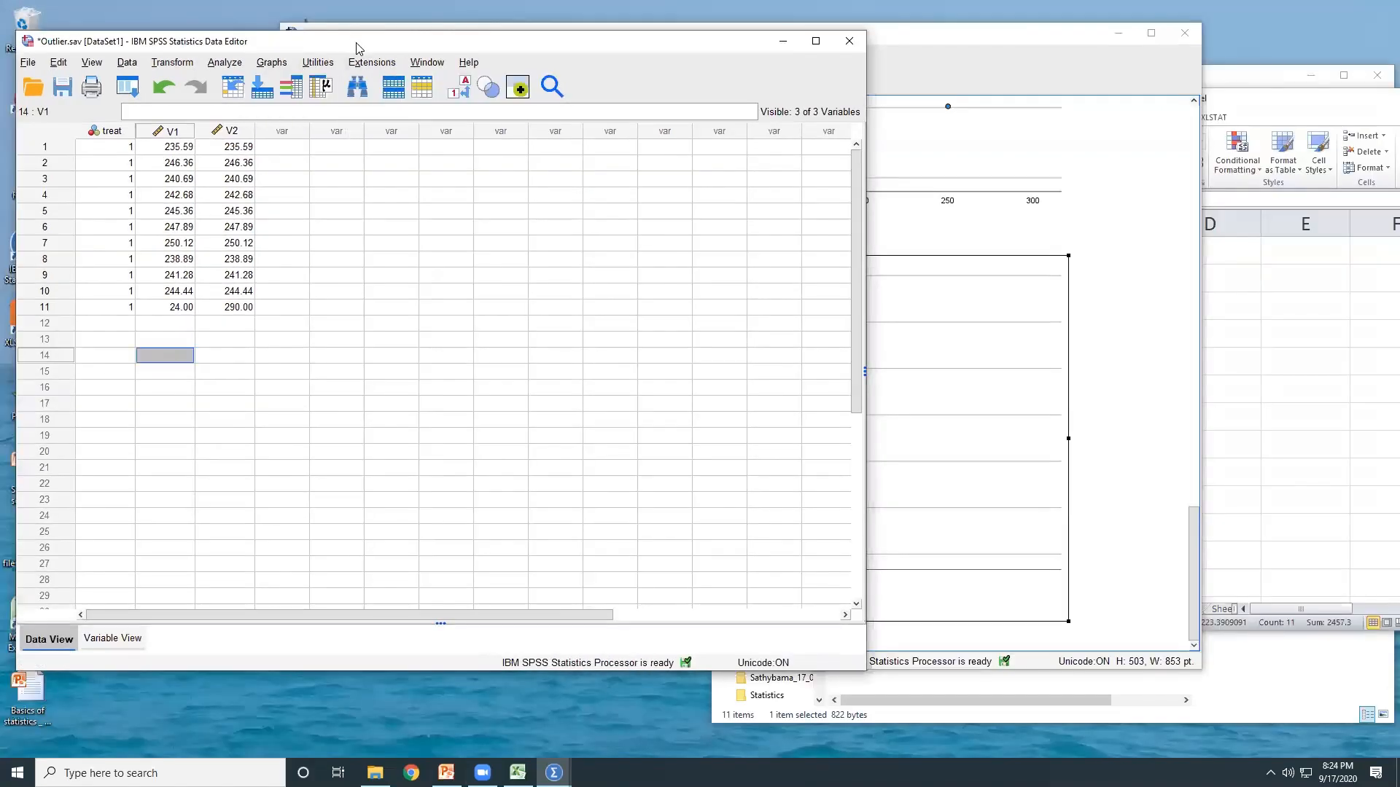
drag(353, 41, 727, 64)
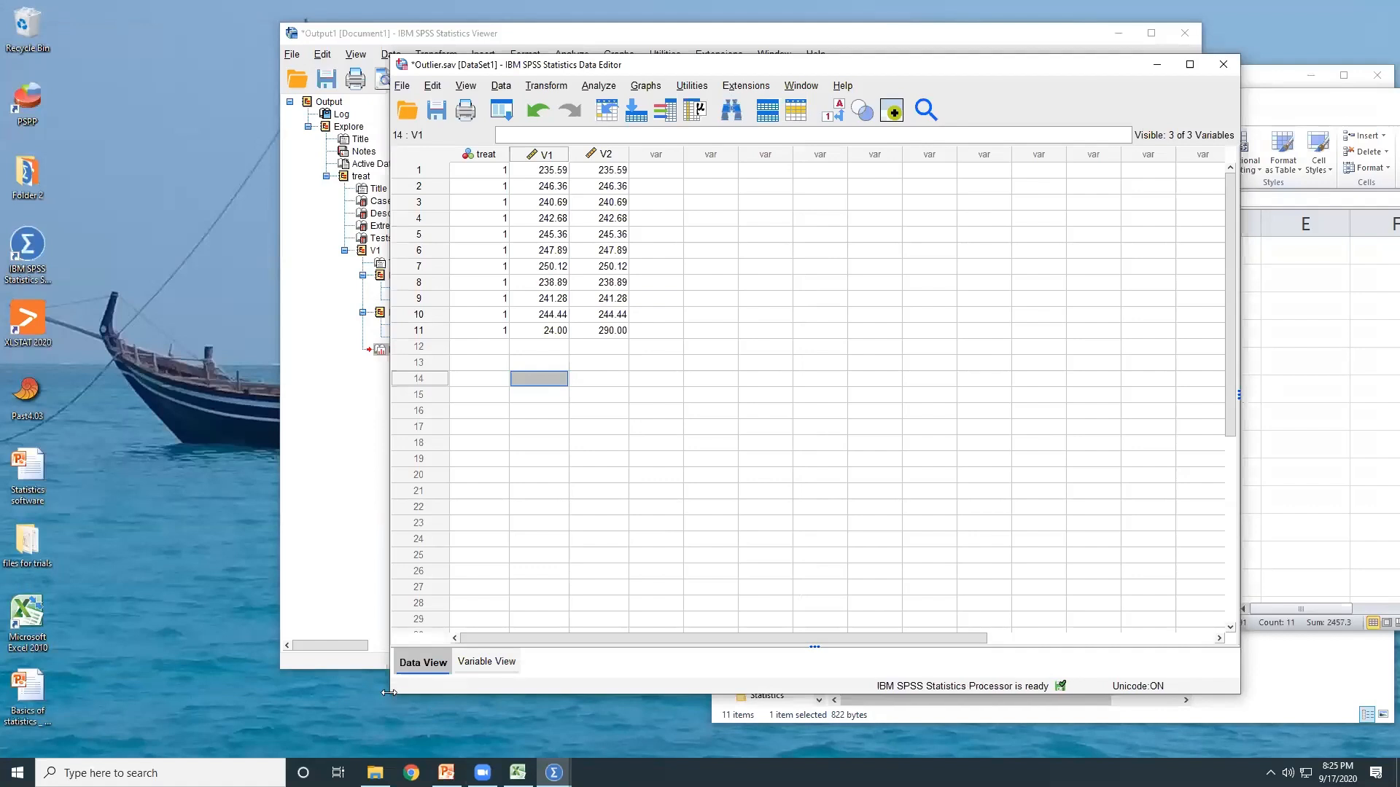
drag(391, 698, 267, 762)
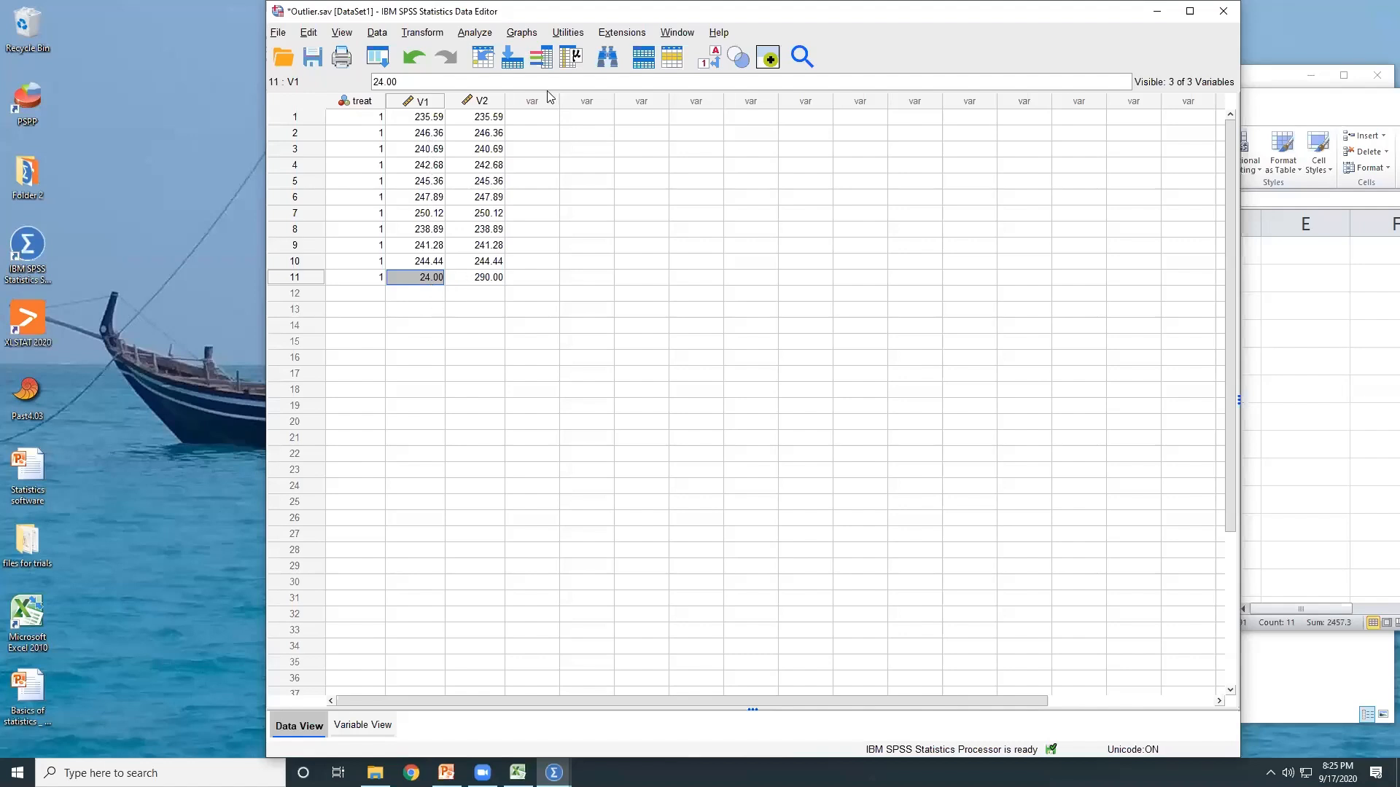
drag(549, 12, 543, 12)
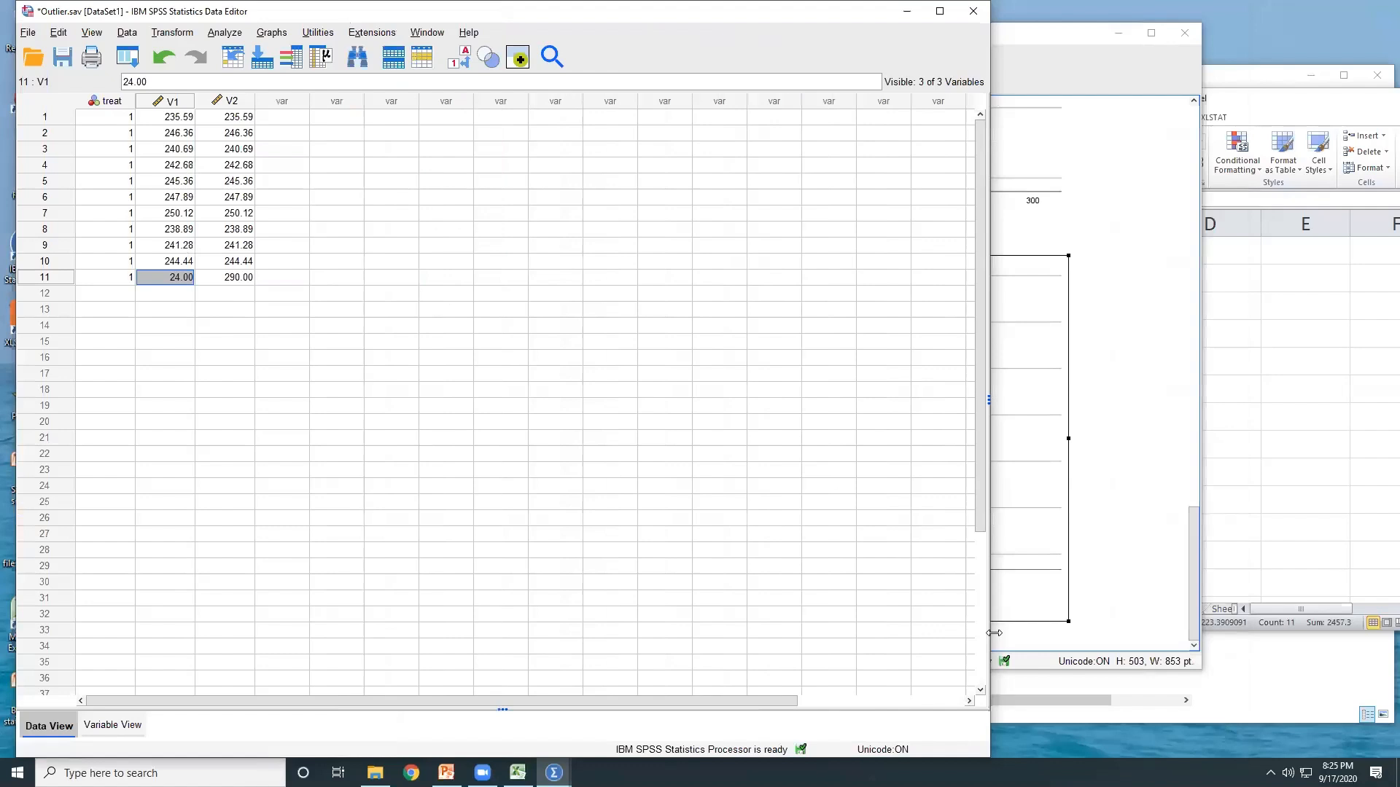
drag(994, 633, 777, 633)
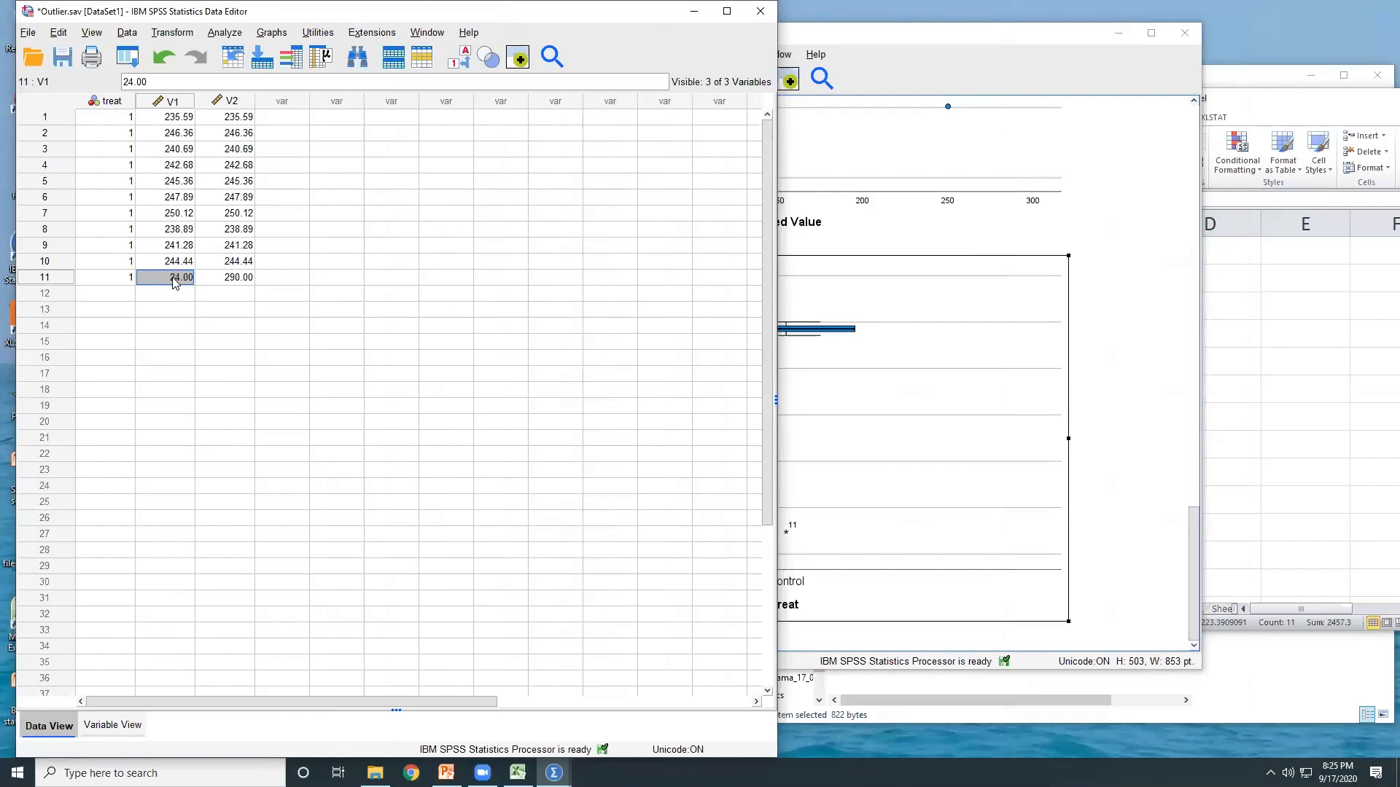
click(970, 71)
drag(970, 32, 1212, 56)
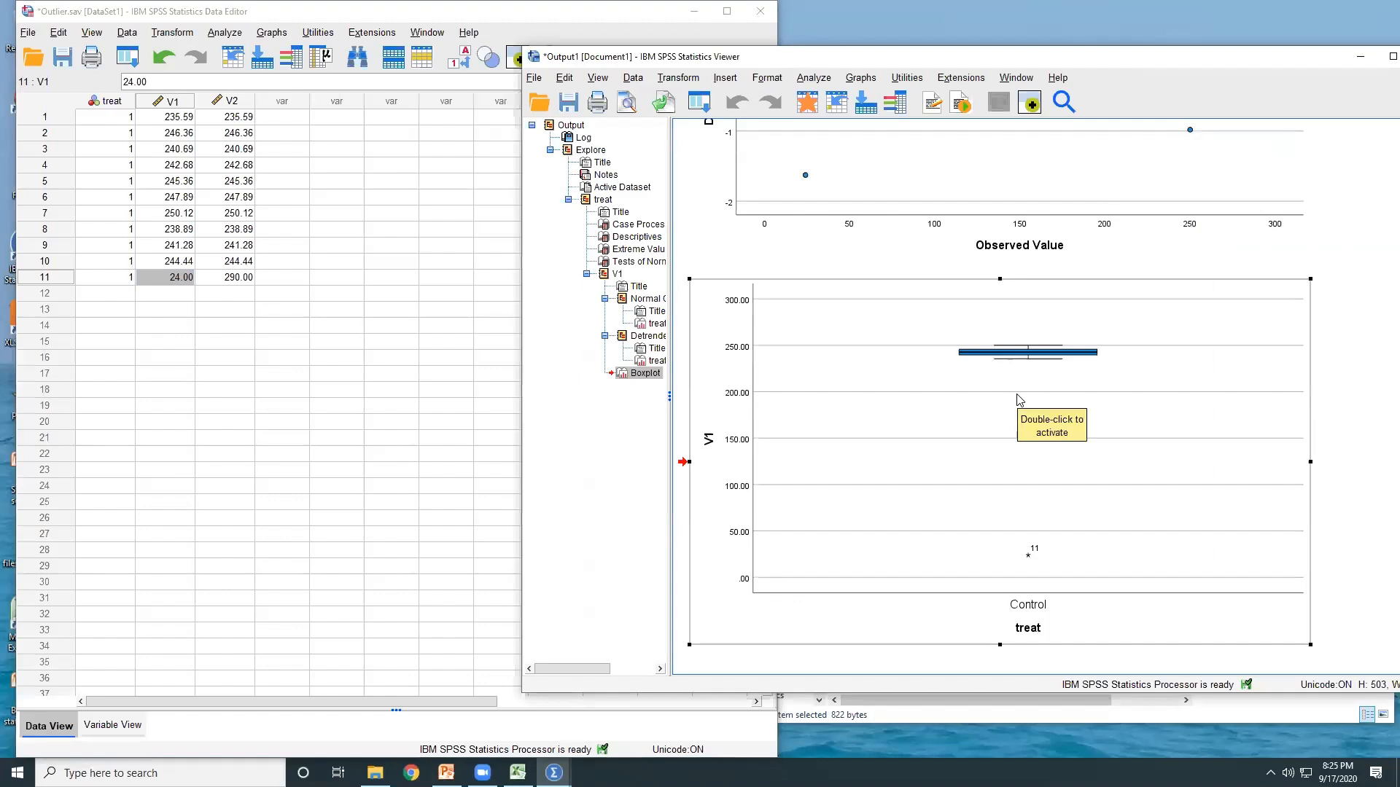
Step: Correct the V1 value of case 11 to 244
click(175, 277)
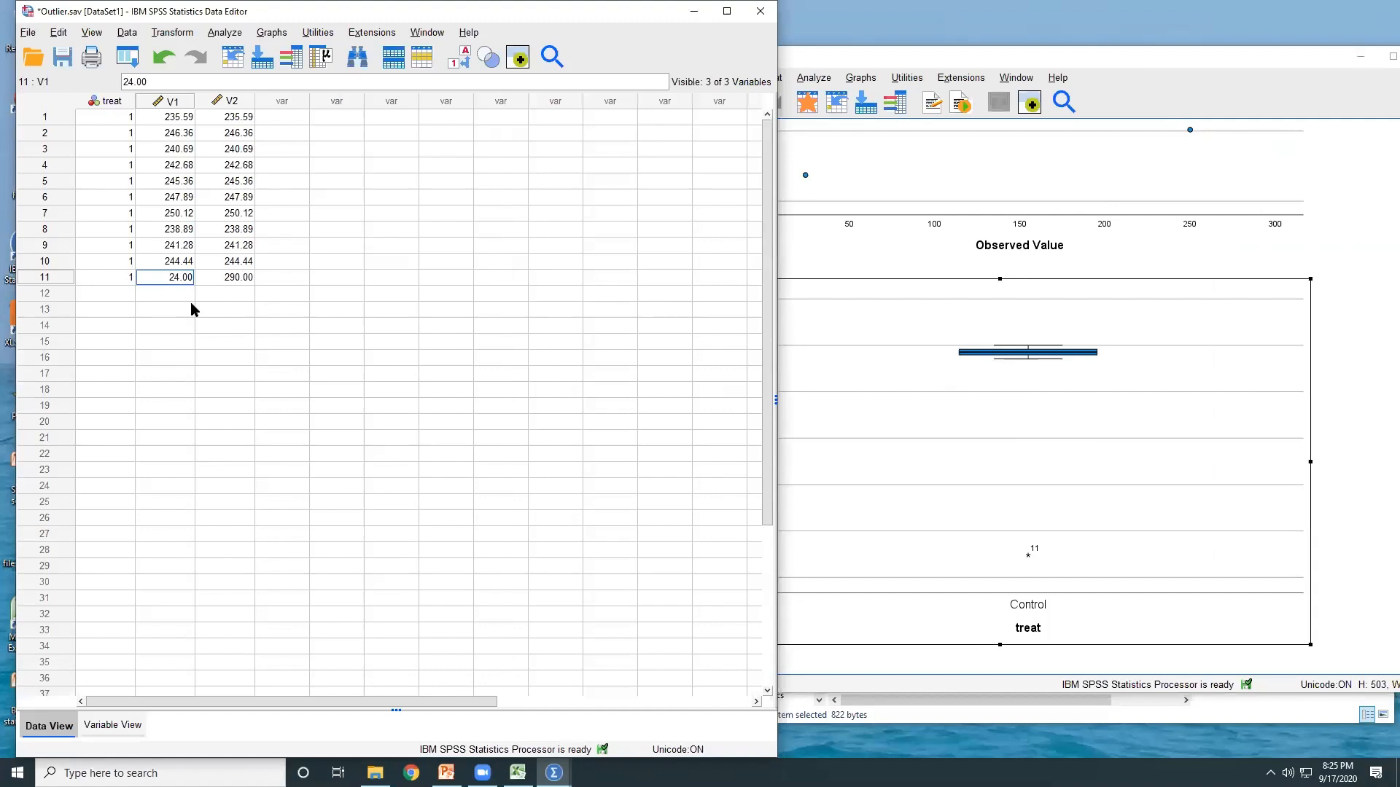
text(4)
click(235, 311)
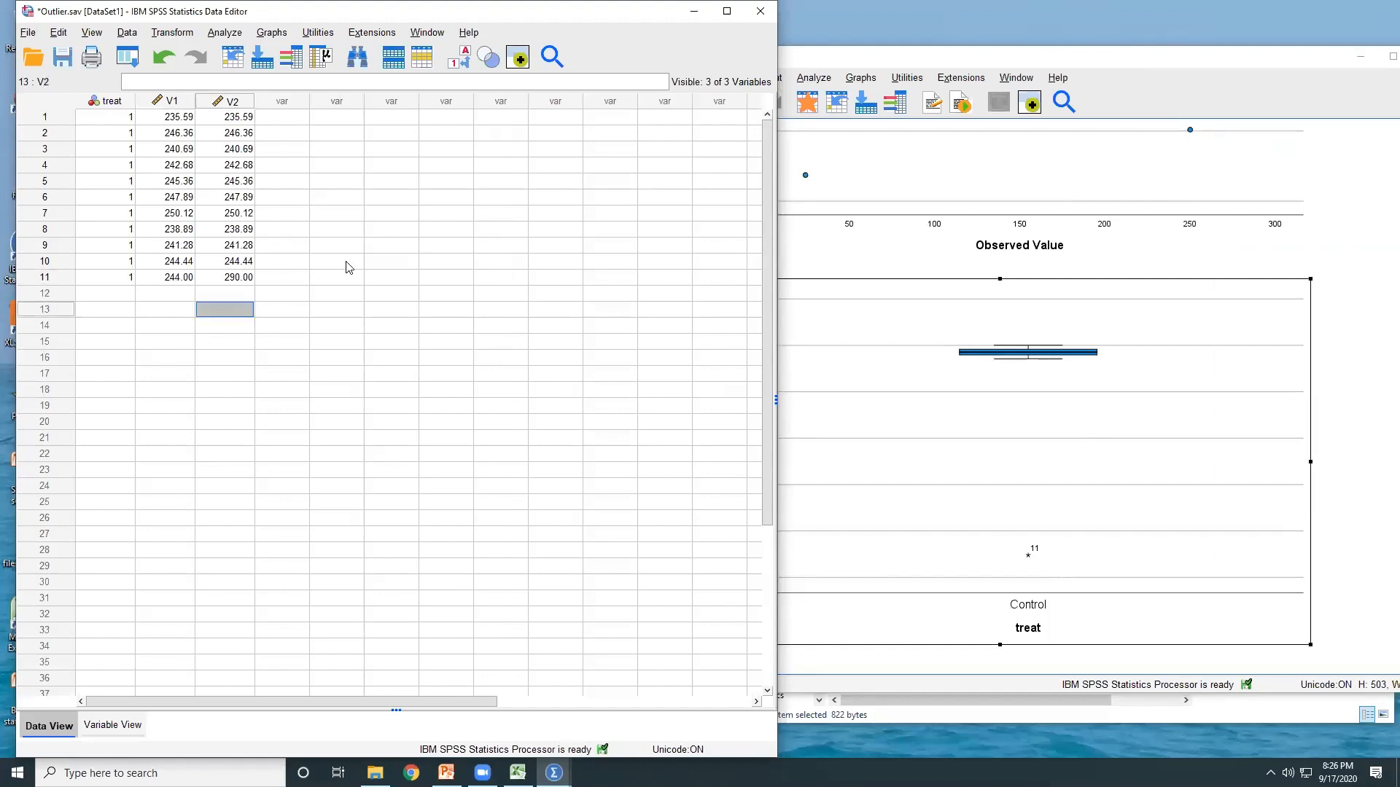
Step: Rerun the Explore analysis for V1 by treat and select the new V1 boxplot in the repositioned output window
click(937, 81)
click(806, 81)
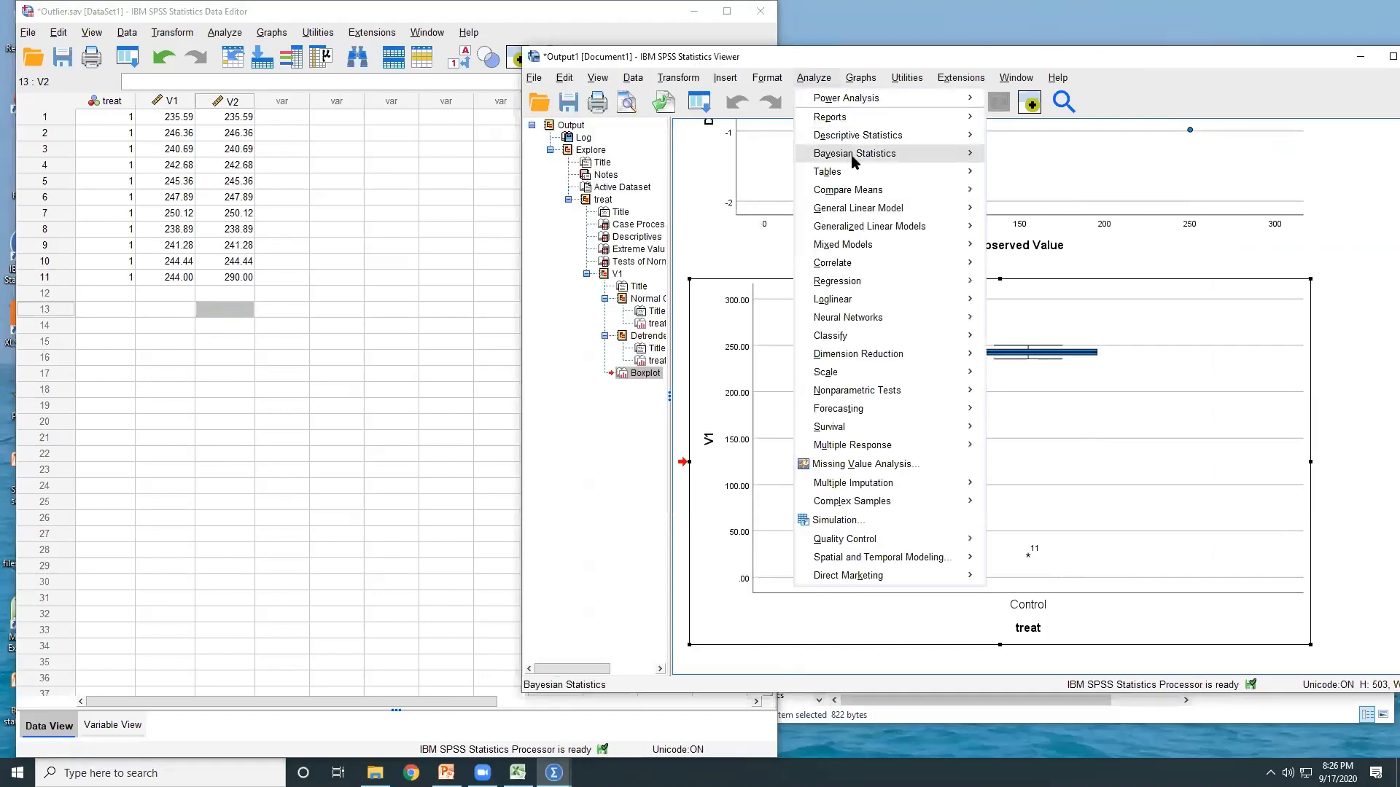
mouse_move(891, 186)
mouse_move(915, 138)
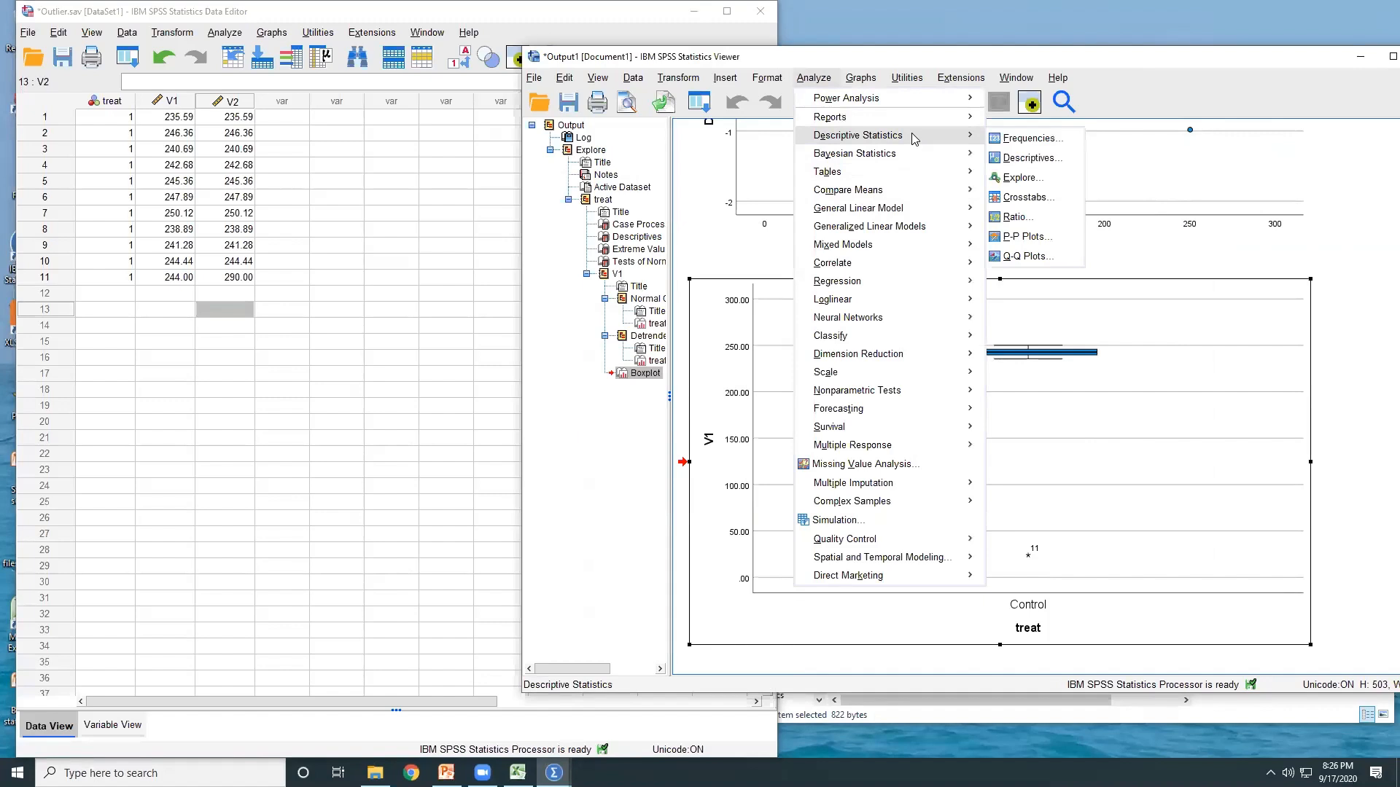
click(1030, 182)
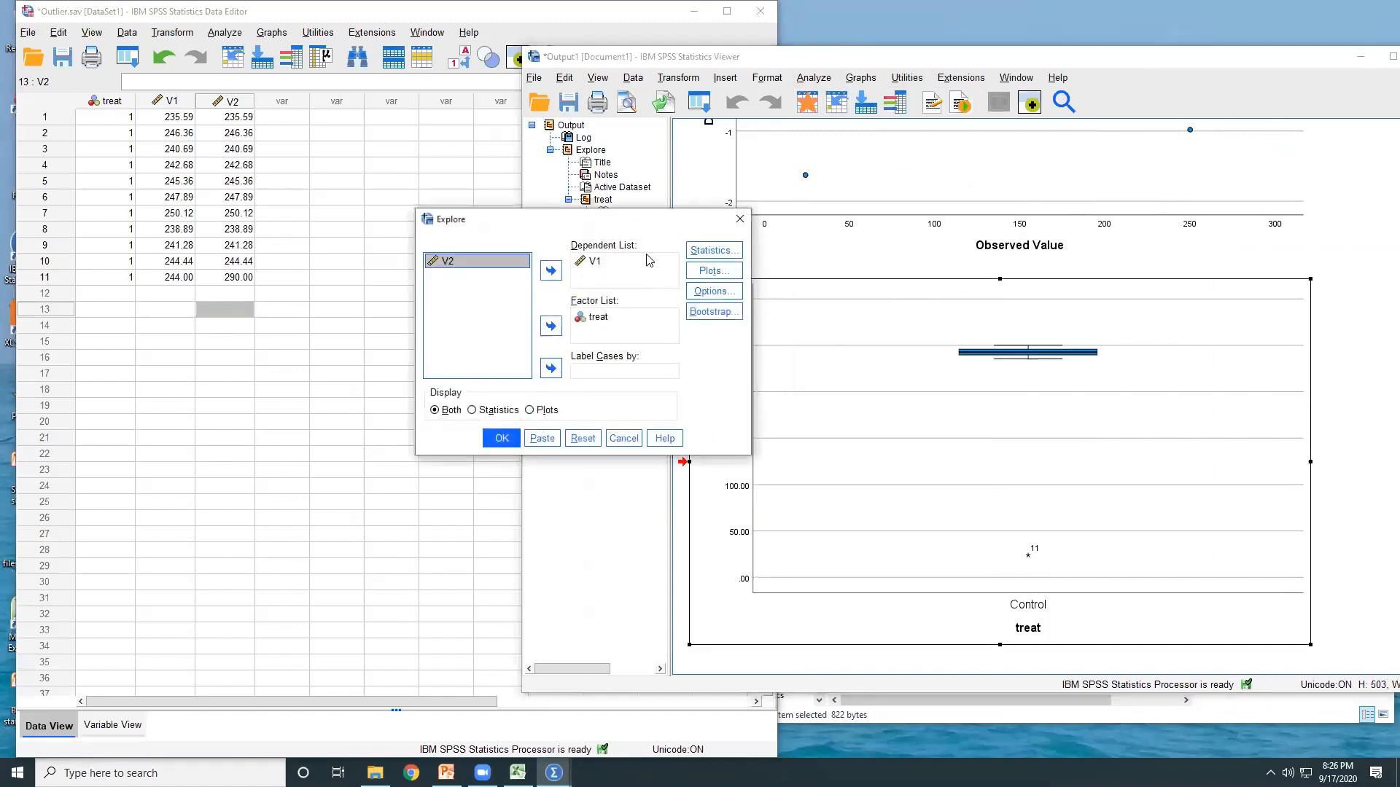
click(502, 438)
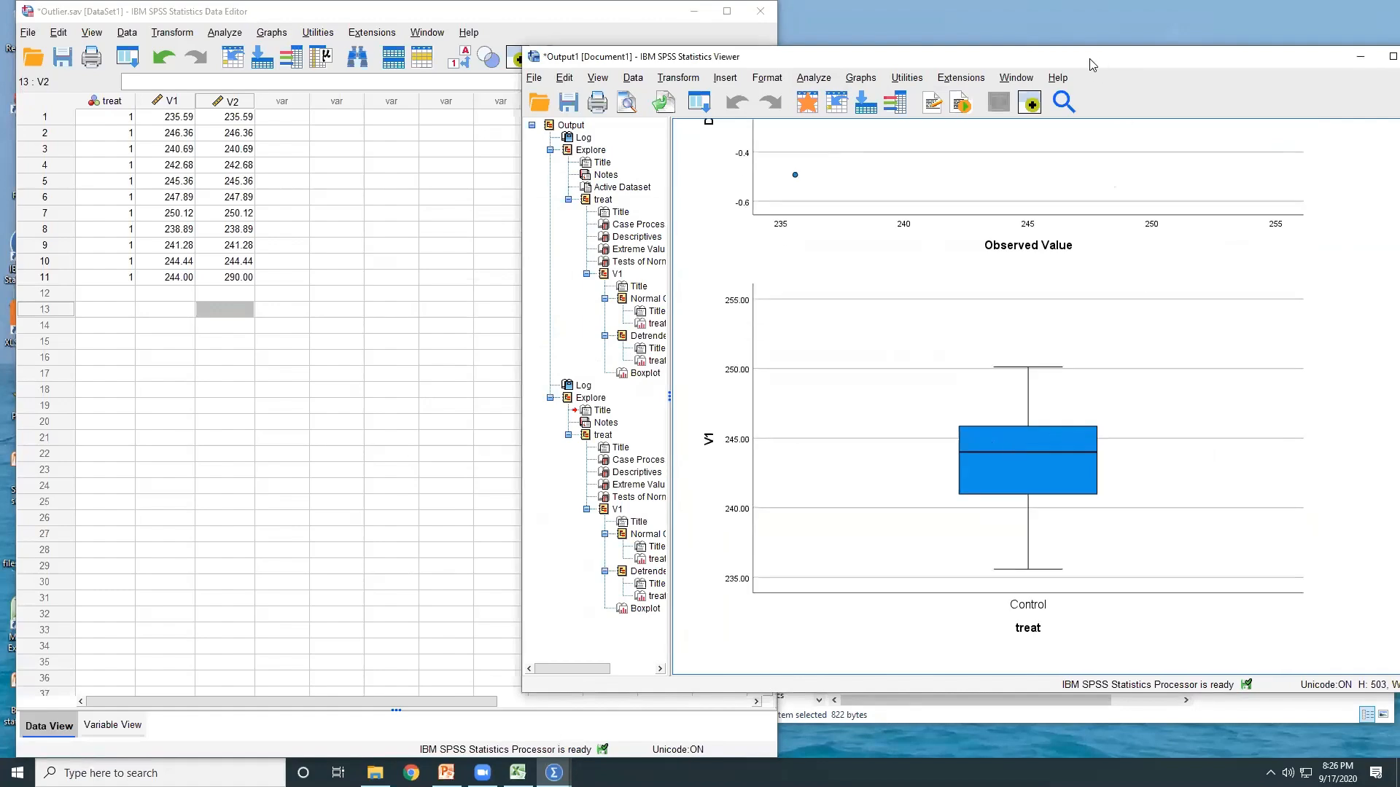
drag(1092, 64, 981, 42)
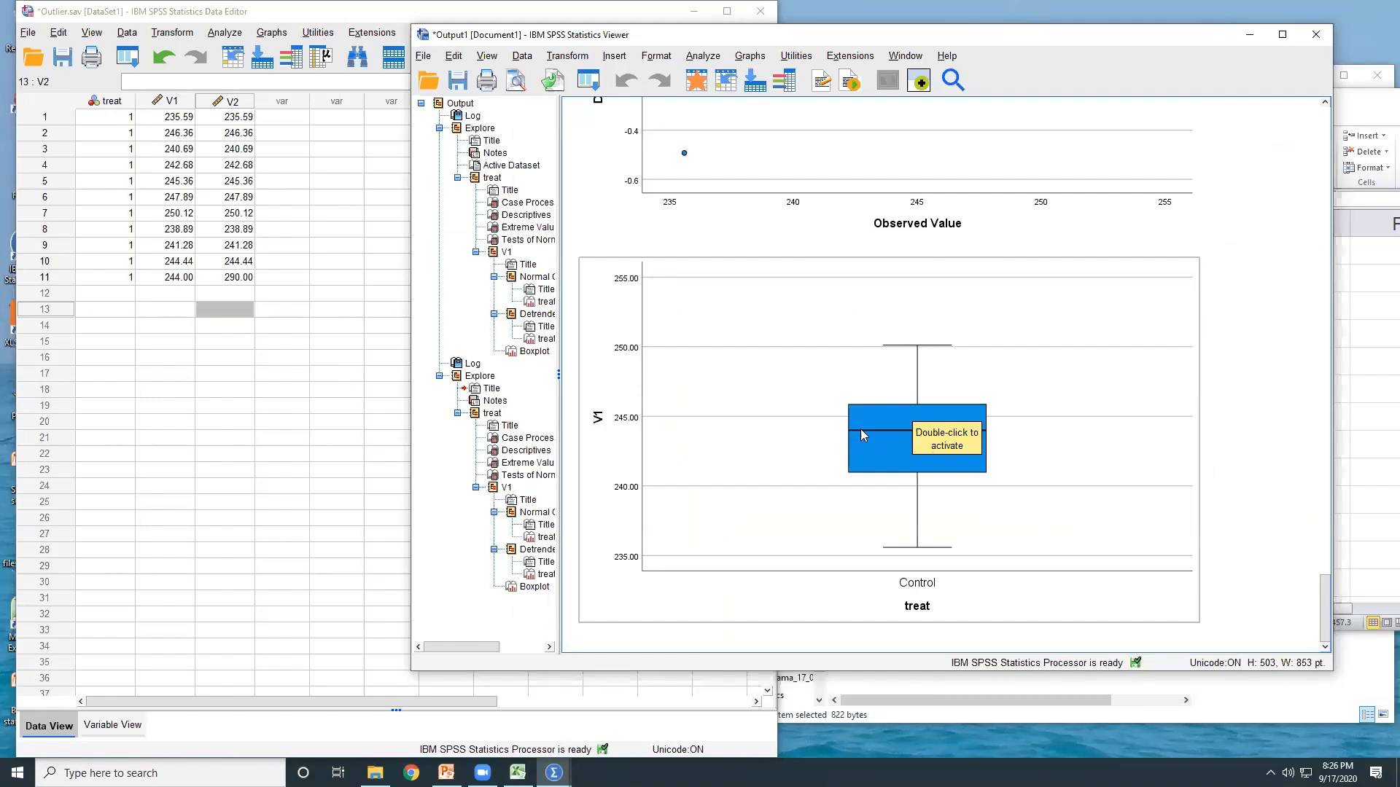
click(1003, 438)
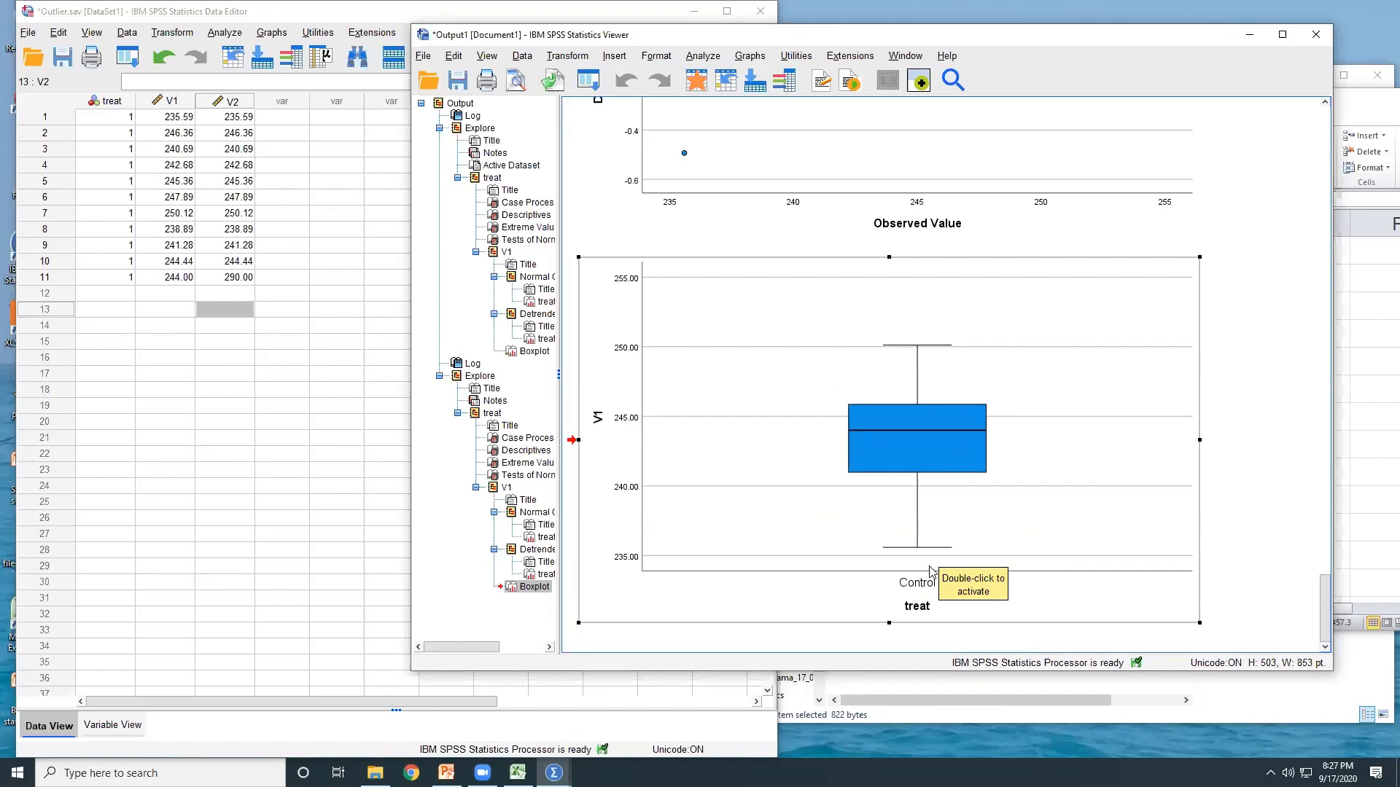
Step: Check the variable definitions and highlight the V2 values of cases 1 to 11 in the data
click(282, 213)
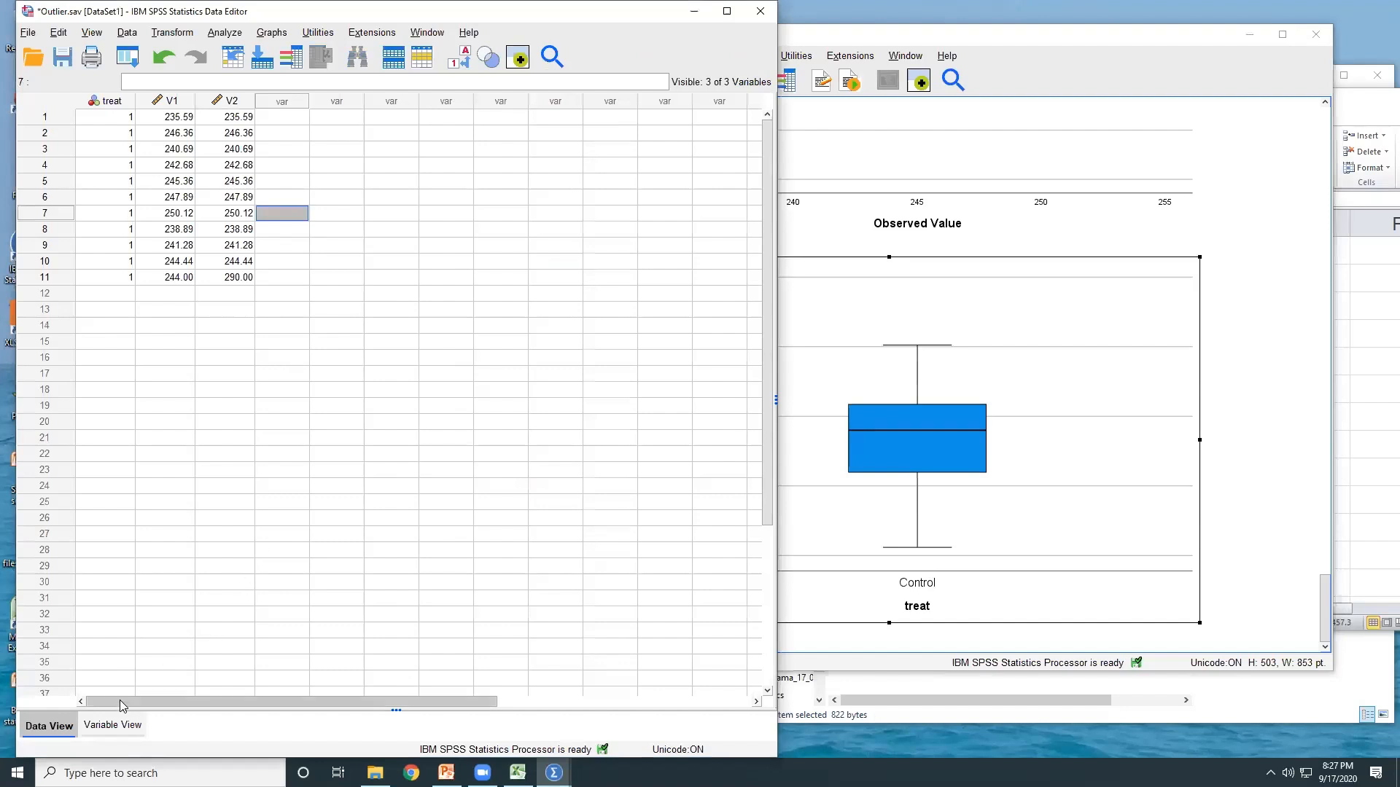
click(112, 725)
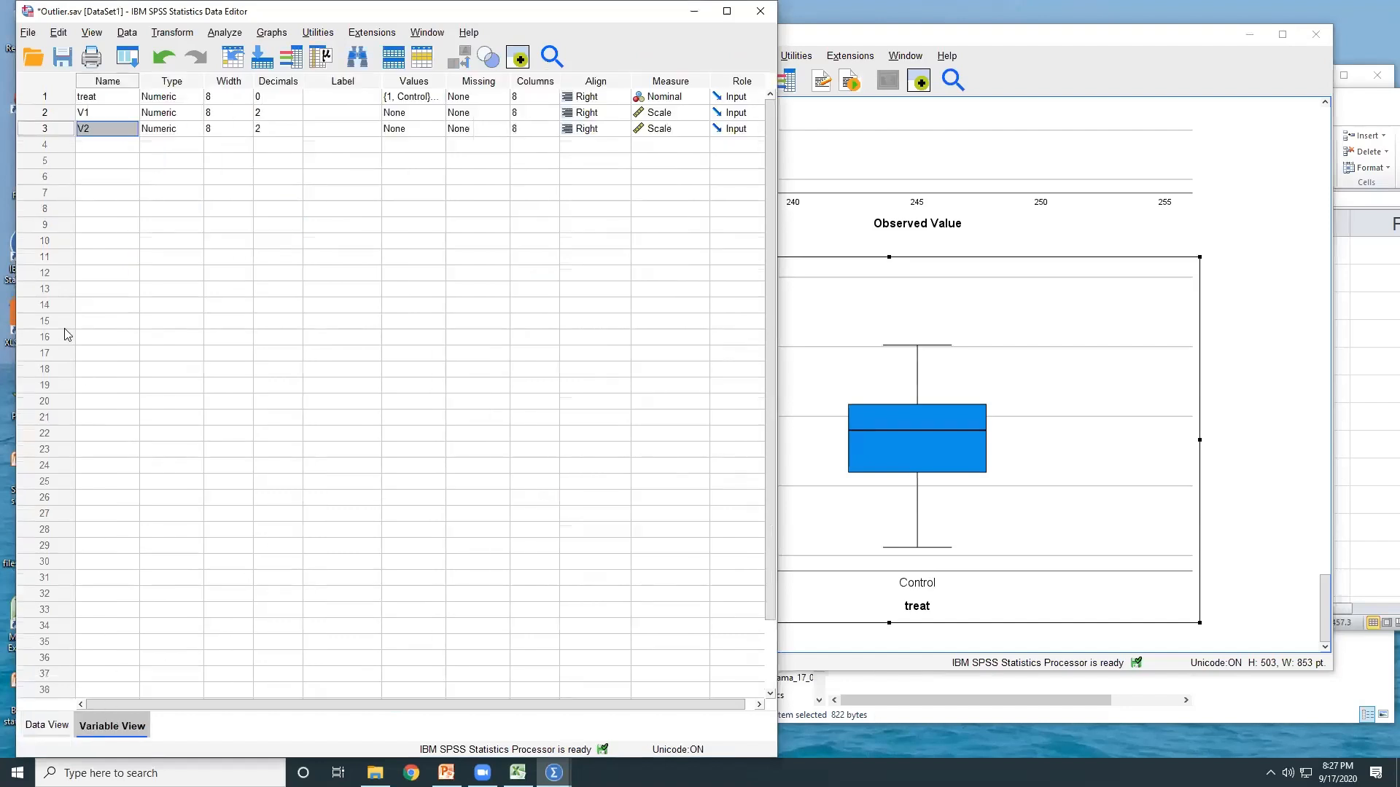
click(50, 718)
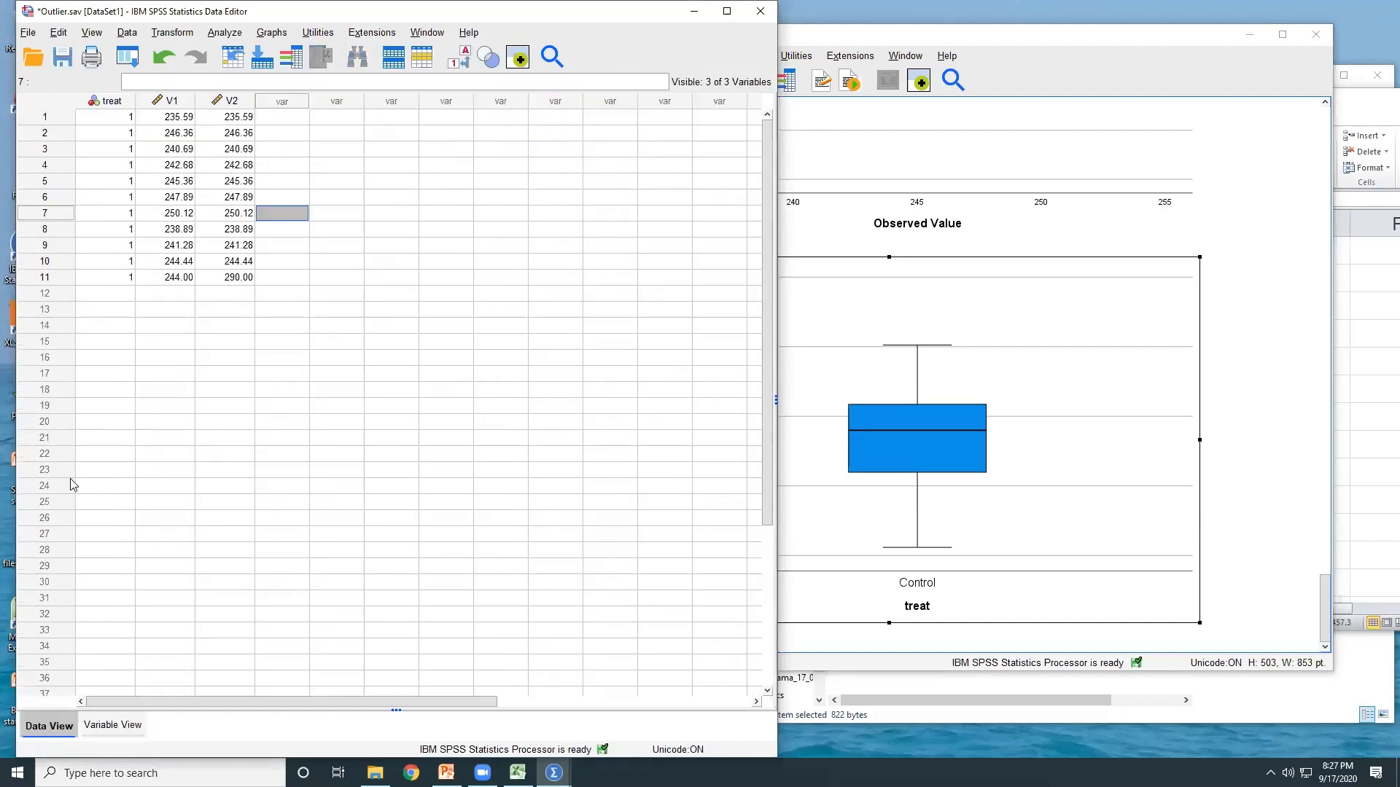
click(226, 117)
drag(226, 117, 241, 279)
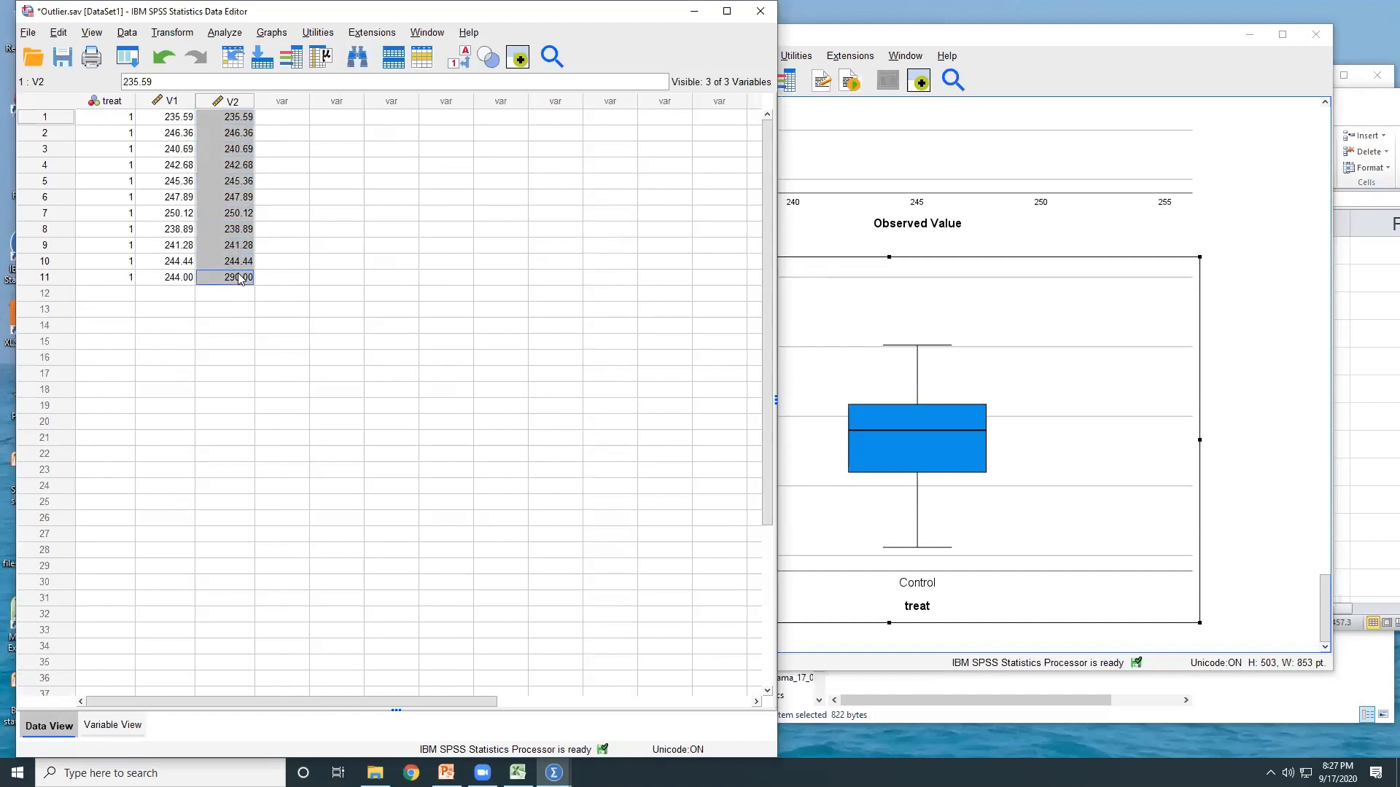
Step: Run the Explore analysis with V2 replacing V1 as the dependent variable and treat kept as the factor
click(1215, 178)
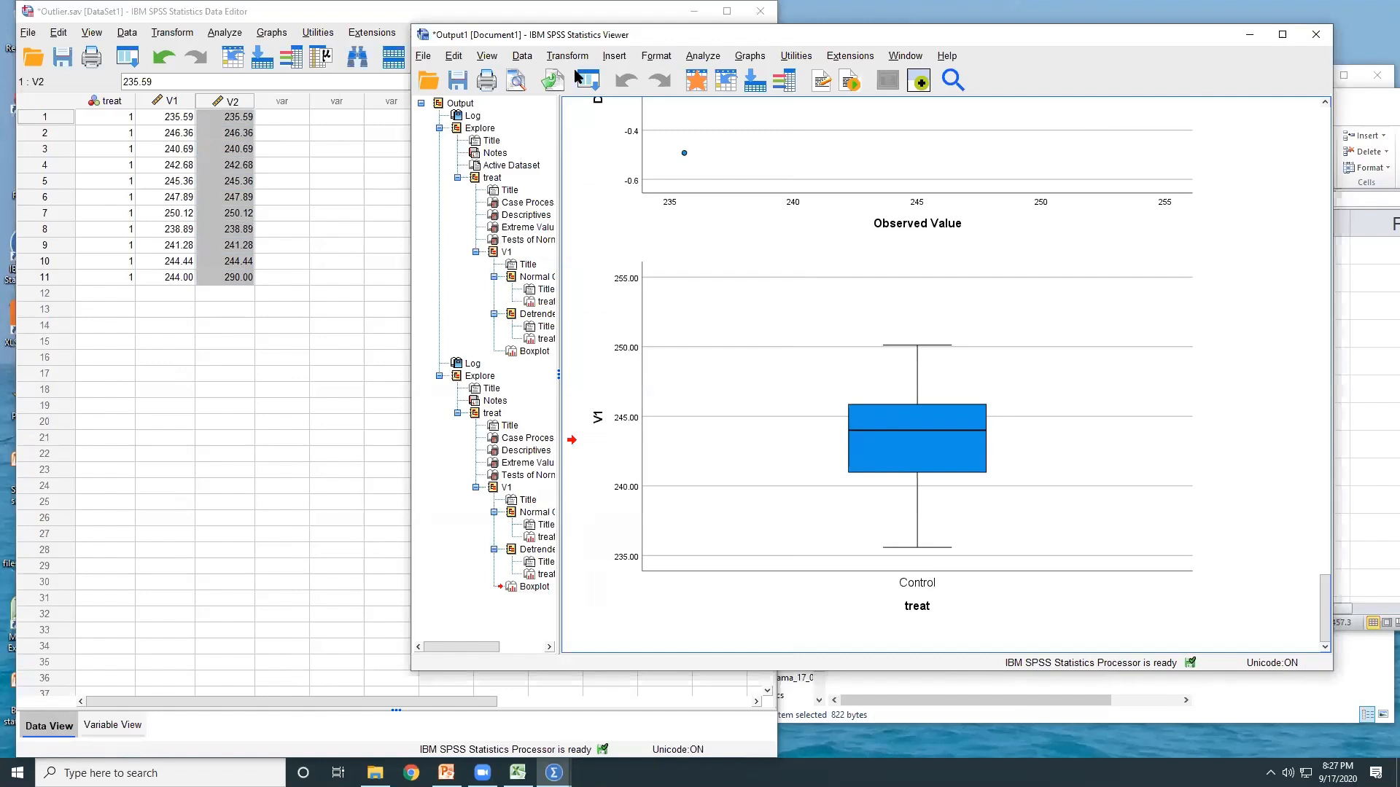
click(229, 33)
mouse_move(261, 91)
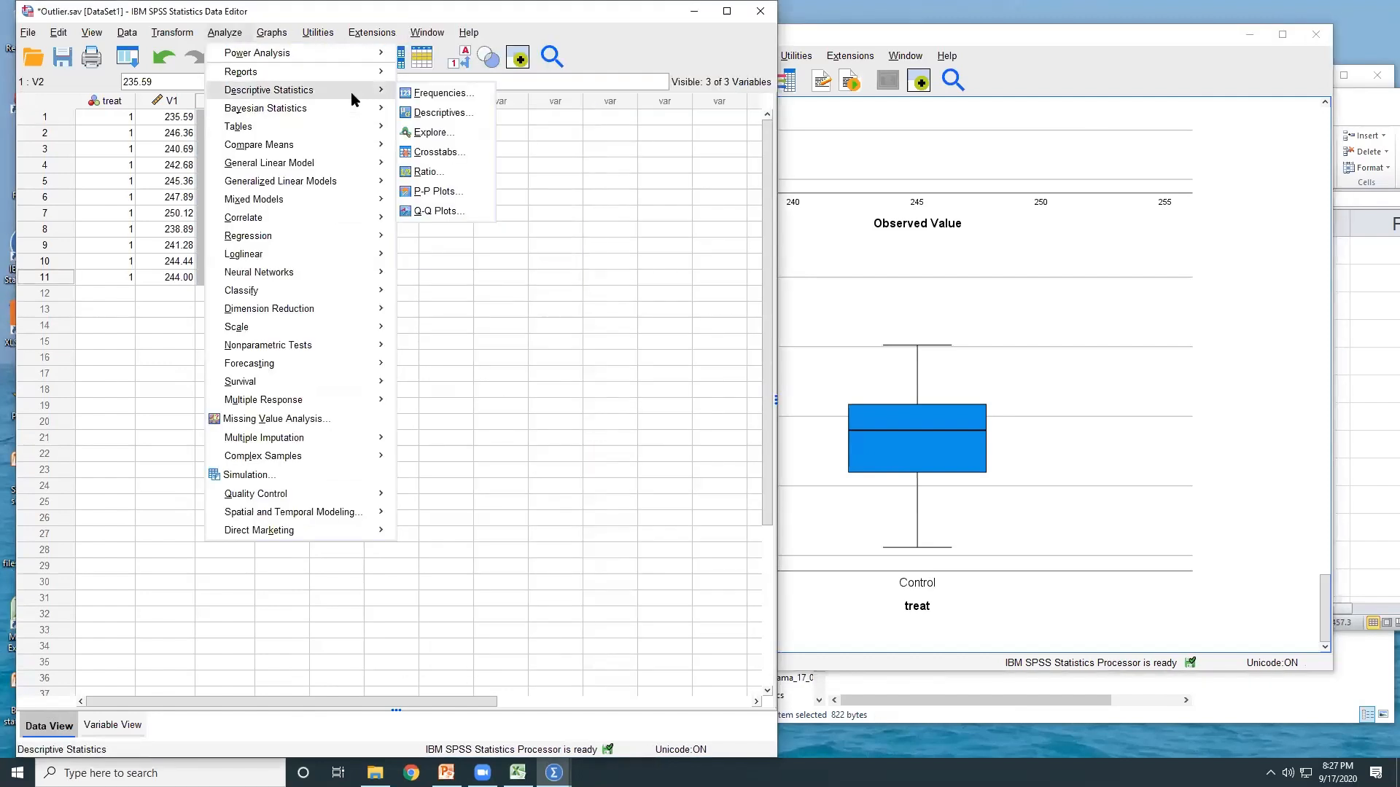
click(435, 134)
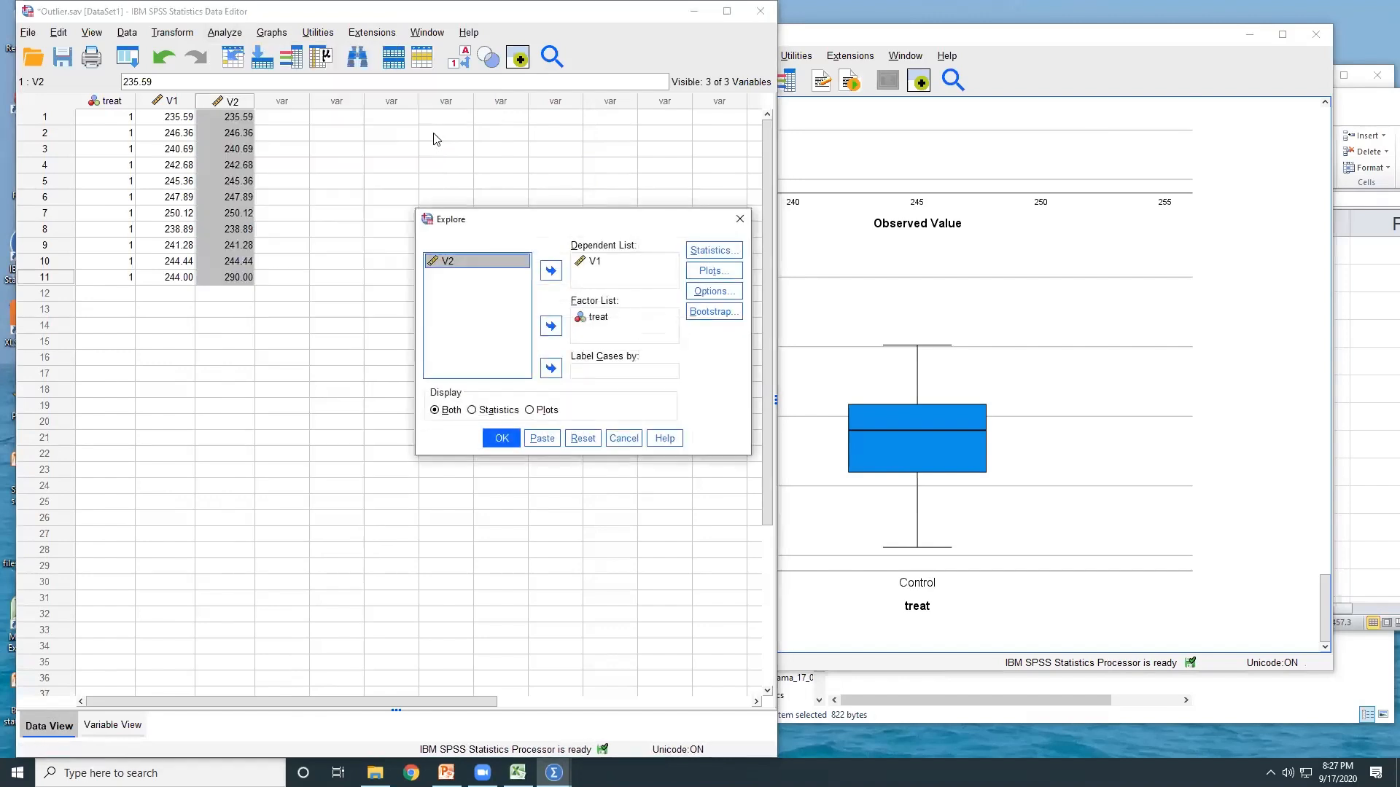
drag(512, 220, 816, 241)
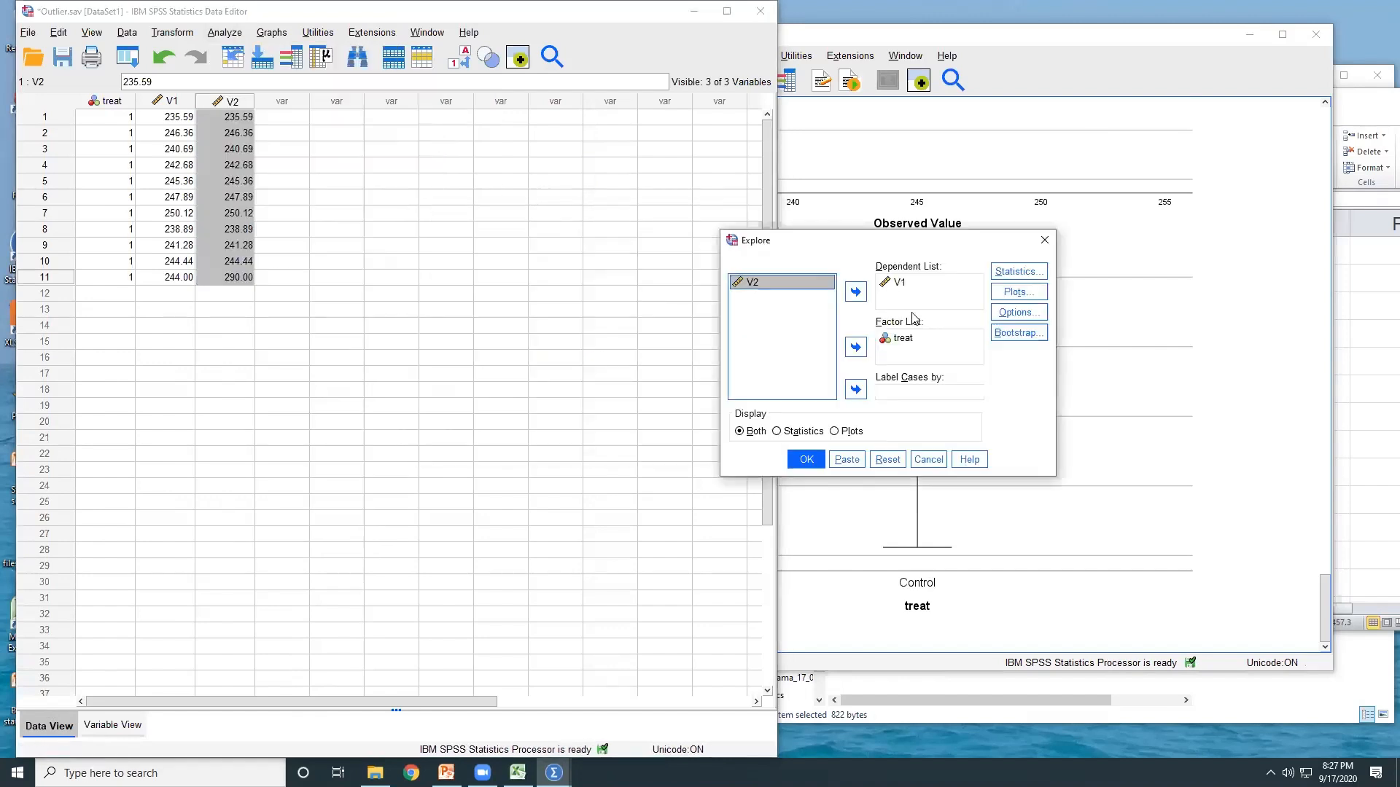
click(904, 284)
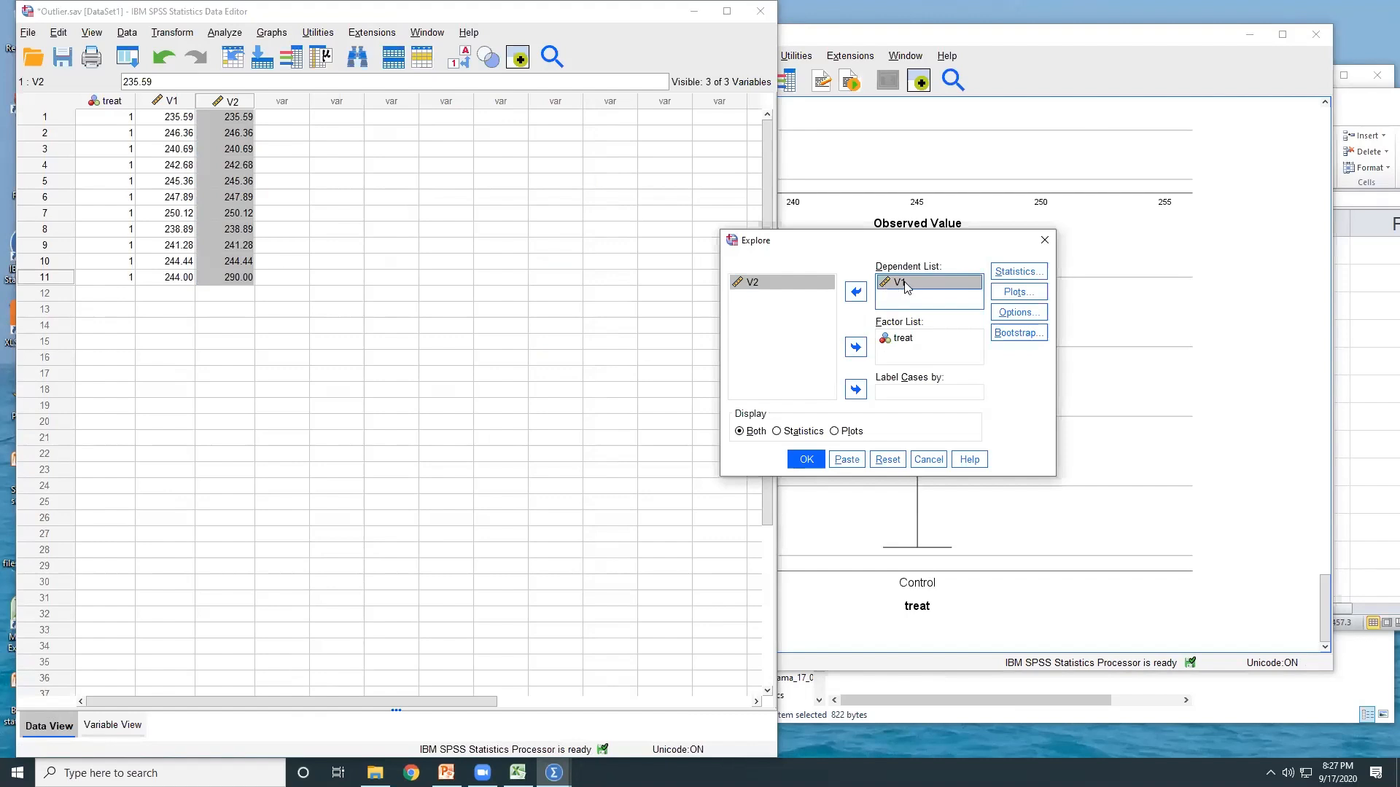
click(856, 292)
click(773, 298)
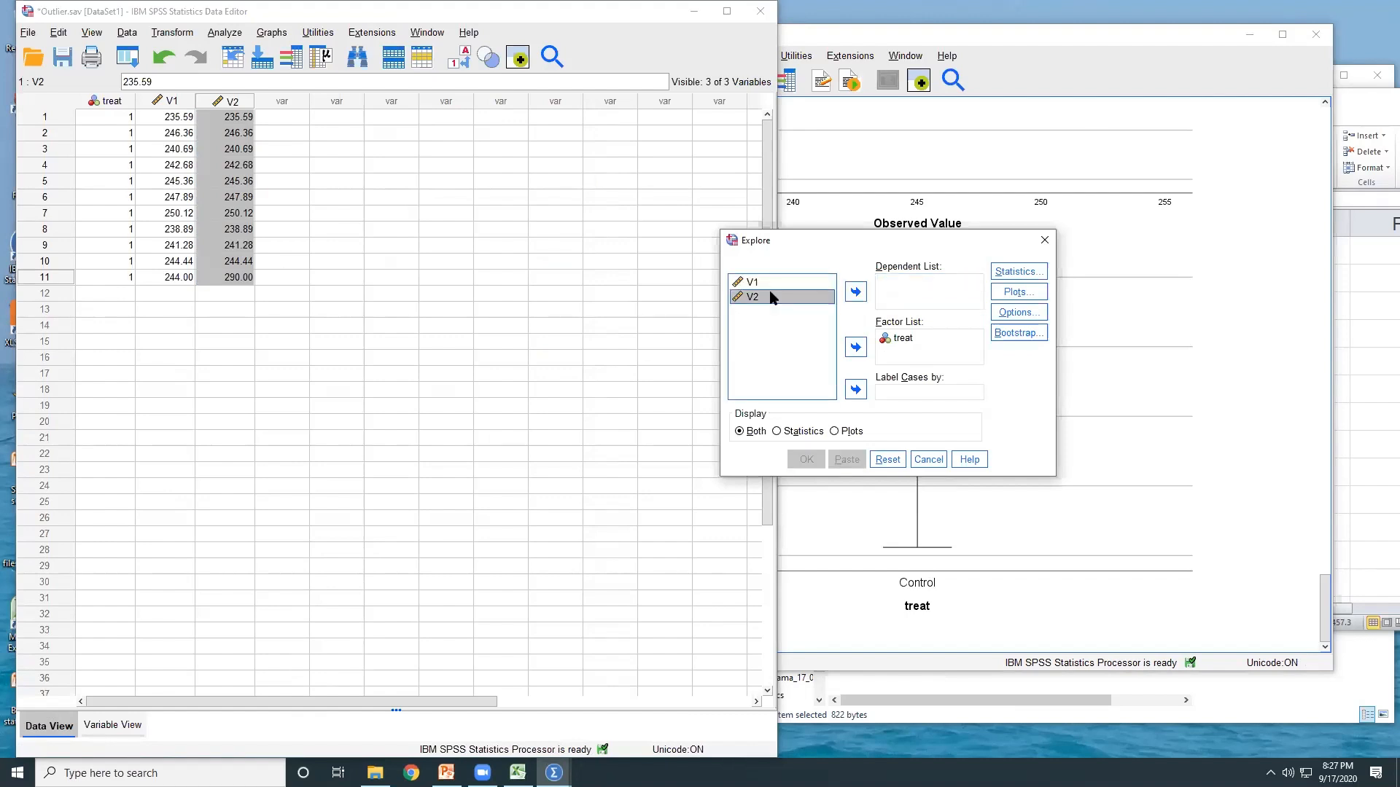
click(856, 291)
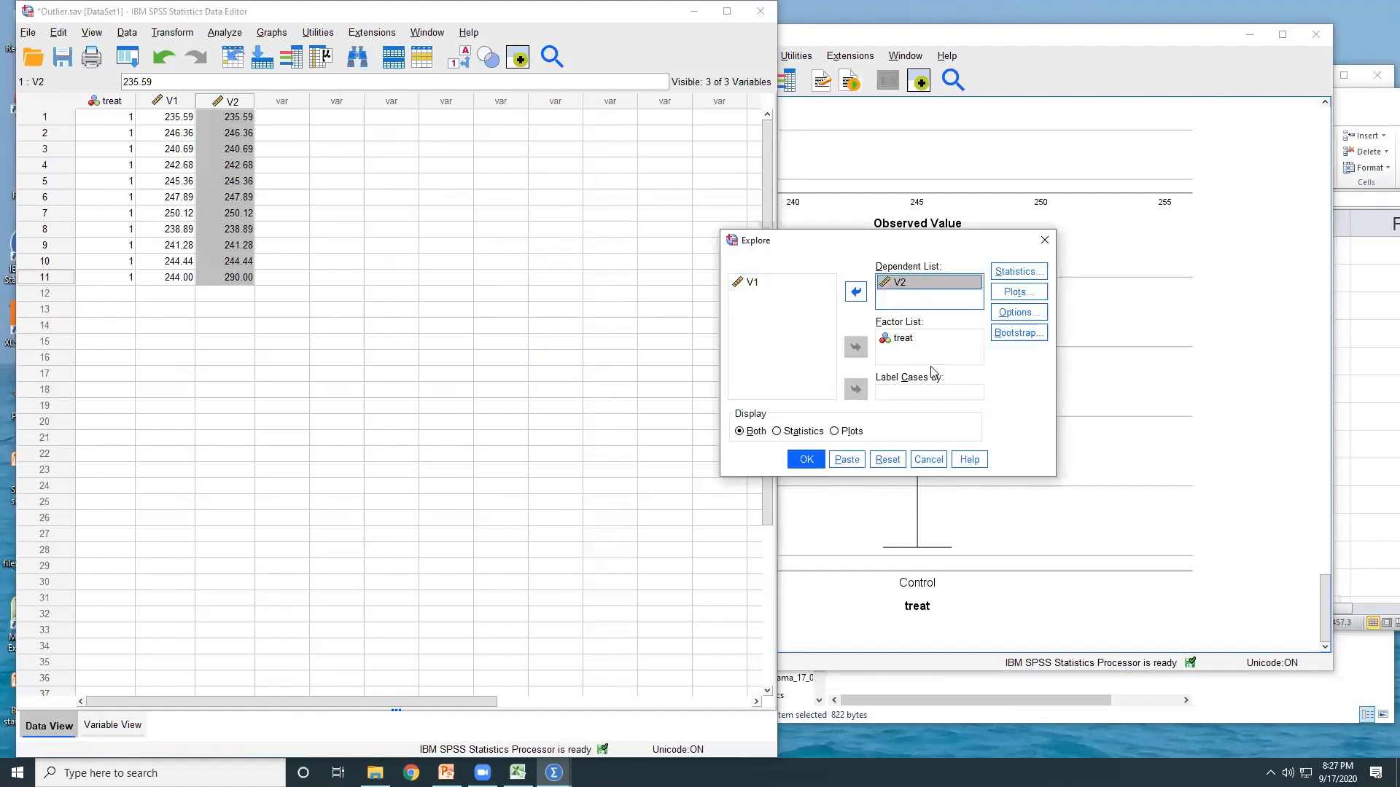
click(806, 459)
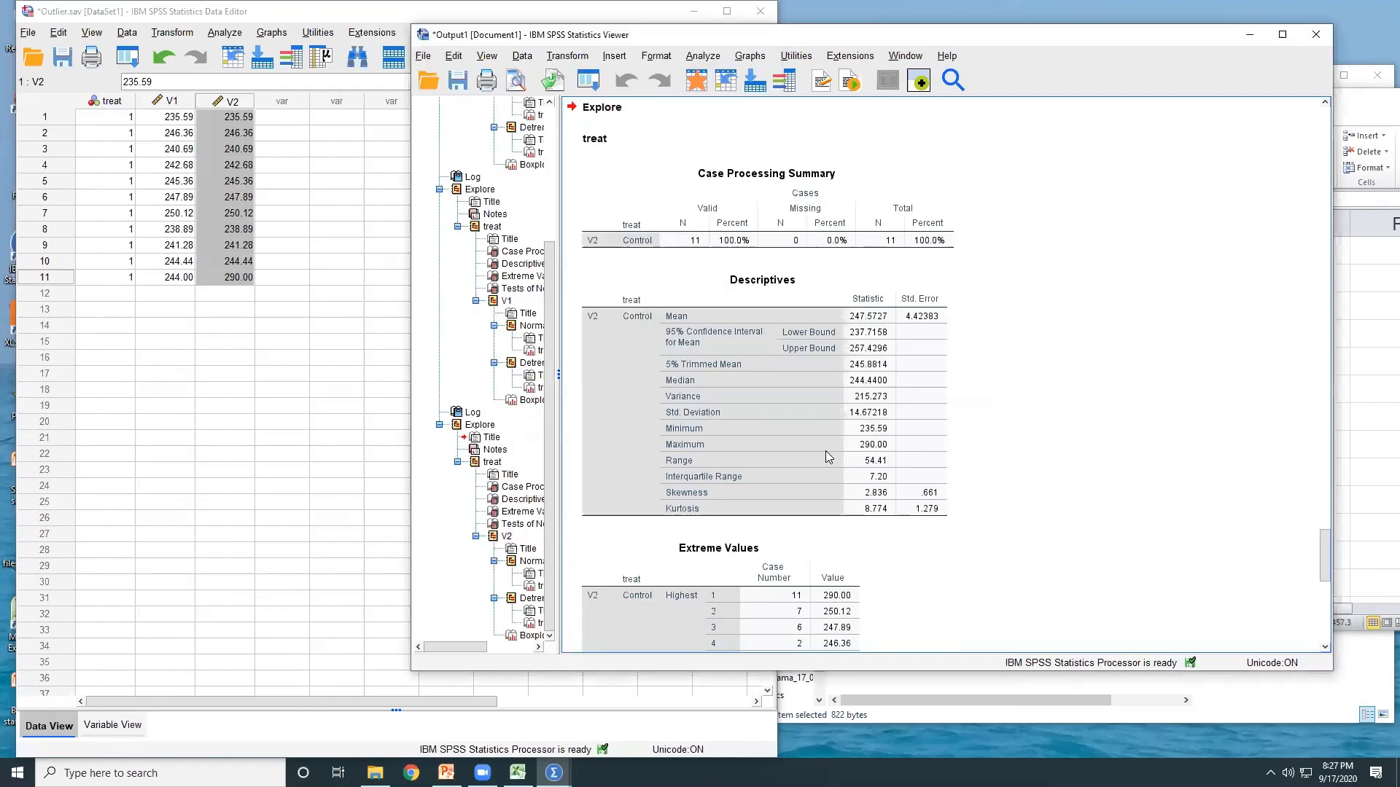
Step: Examine the V2 normality tests, Q-Q plots and boxplot for the Control treatment to locate outlying cases
scroll(828, 456, down, 15)
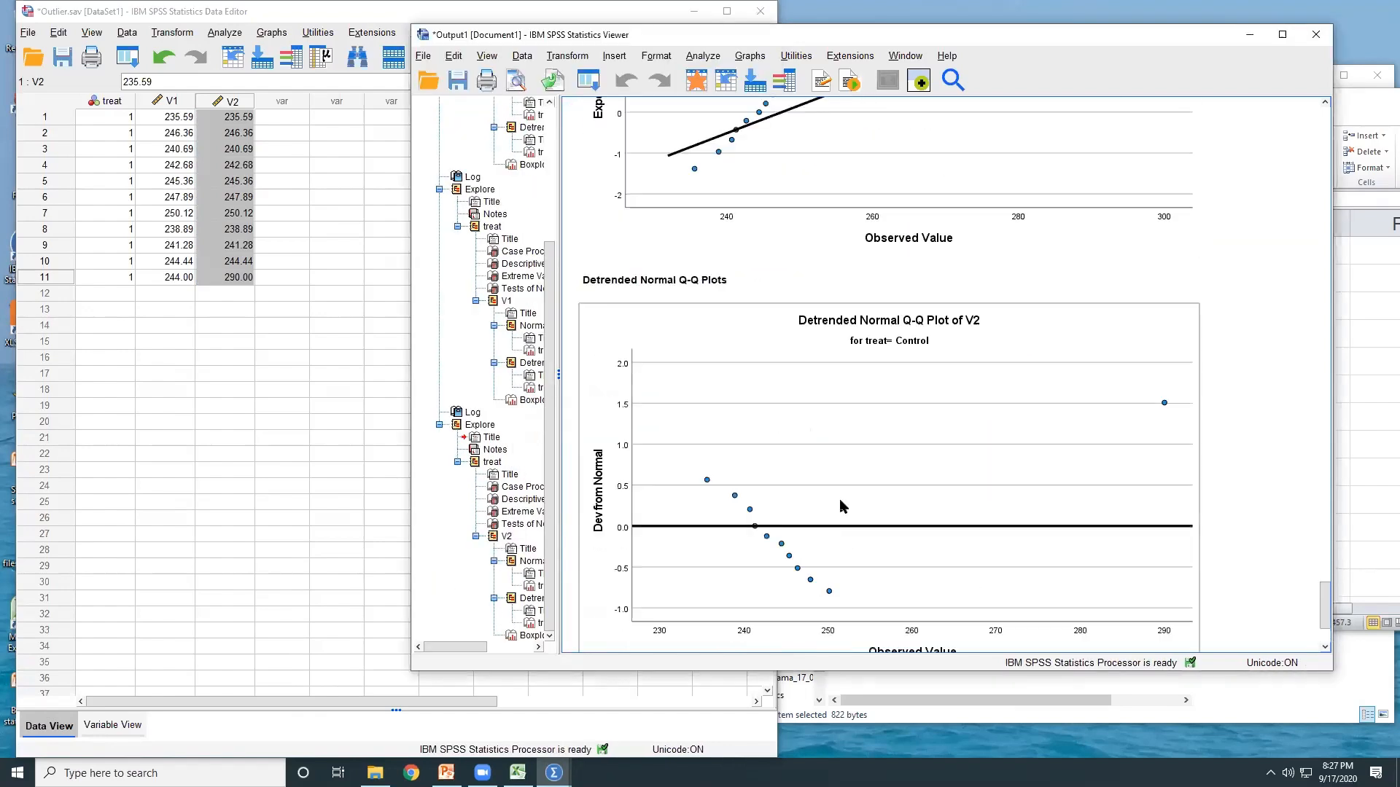
scroll(840, 501, down, 5)
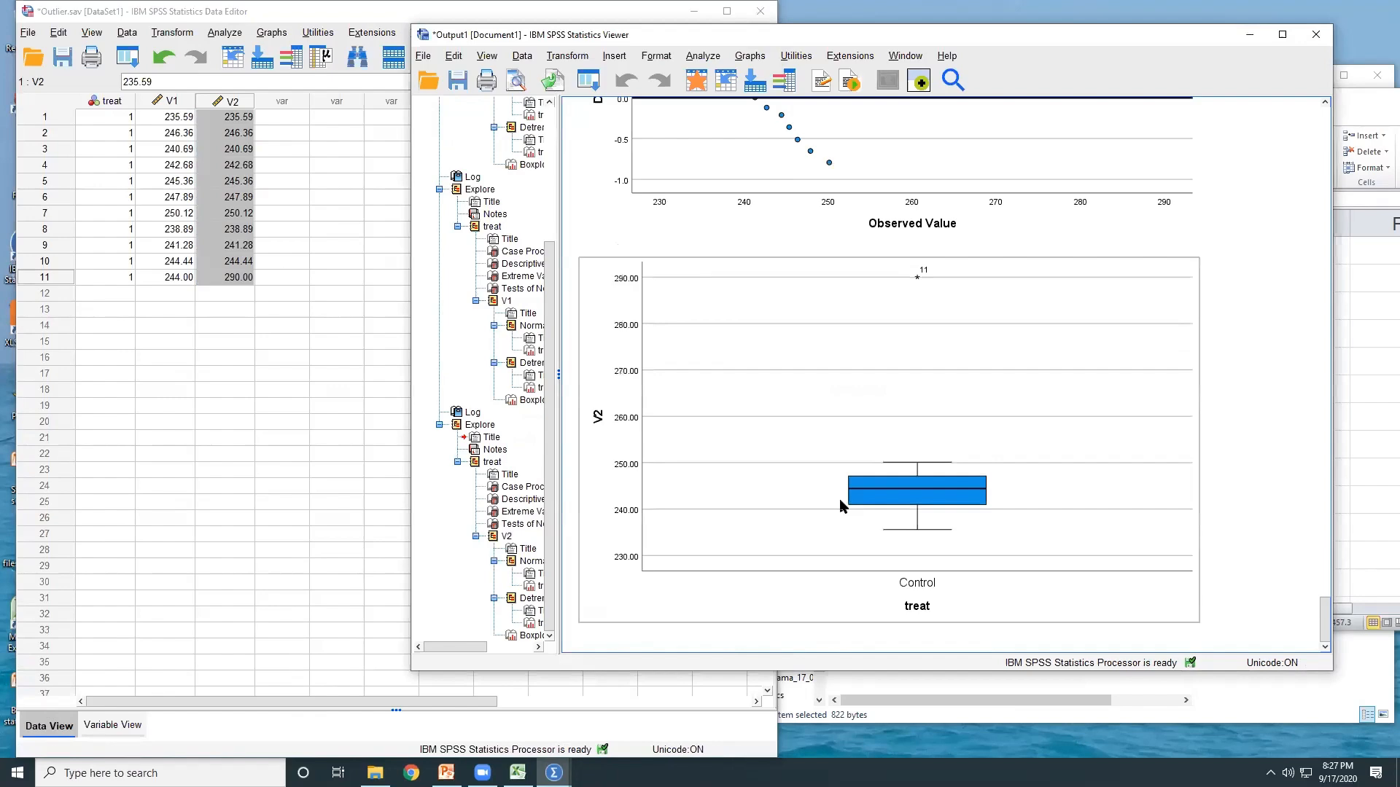
scroll(700, 331, up, 15)
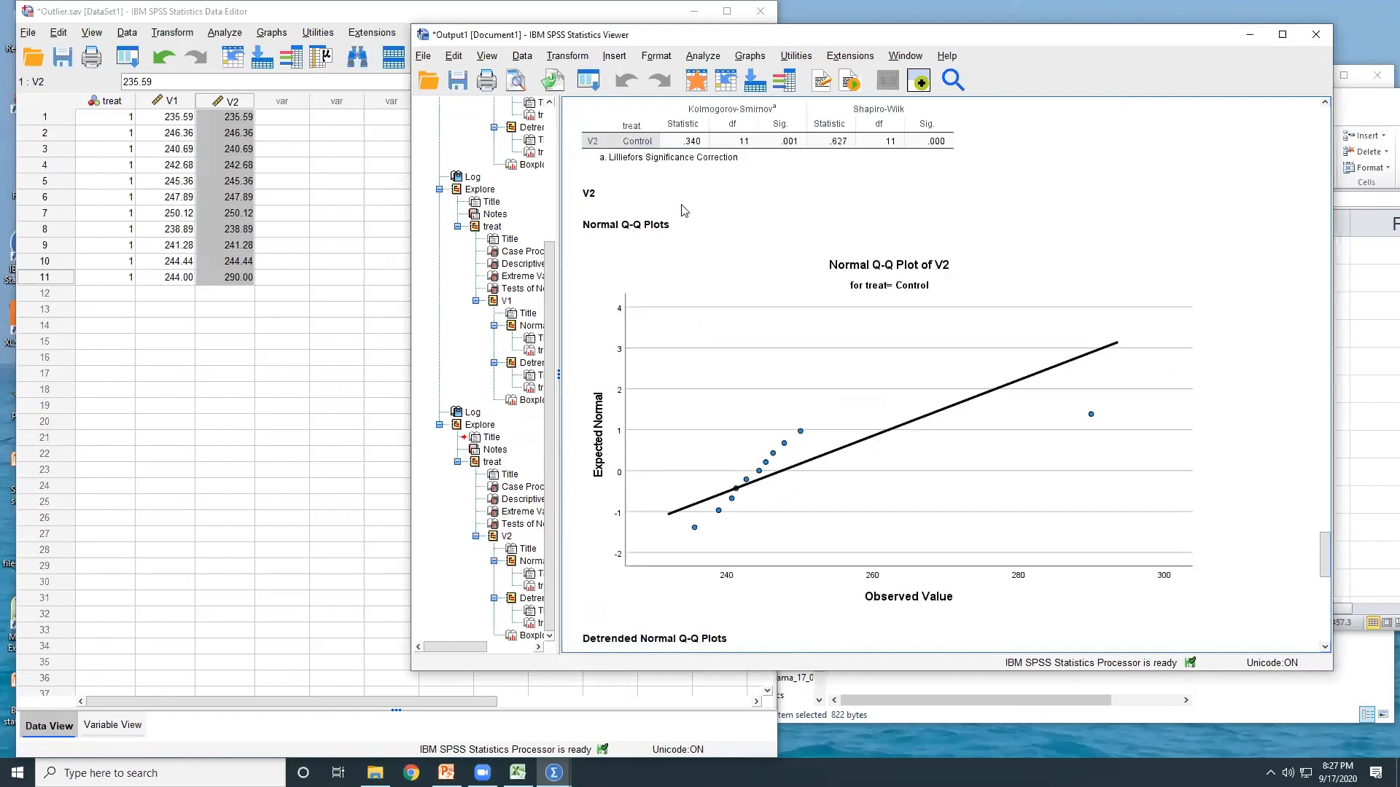
scroll(828, 335, up, 8)
scroll(829, 356, down, 20)
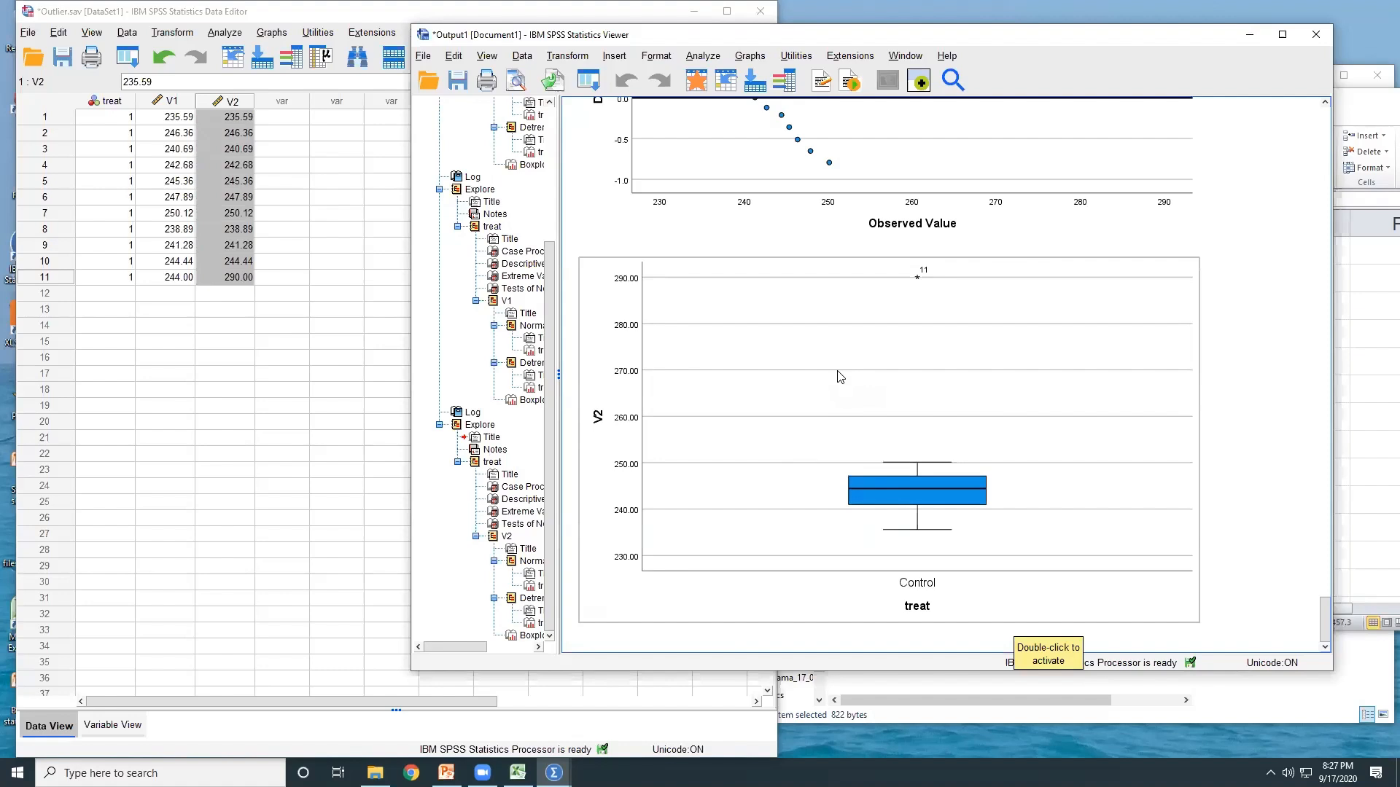
scroll(840, 377, up, 3)
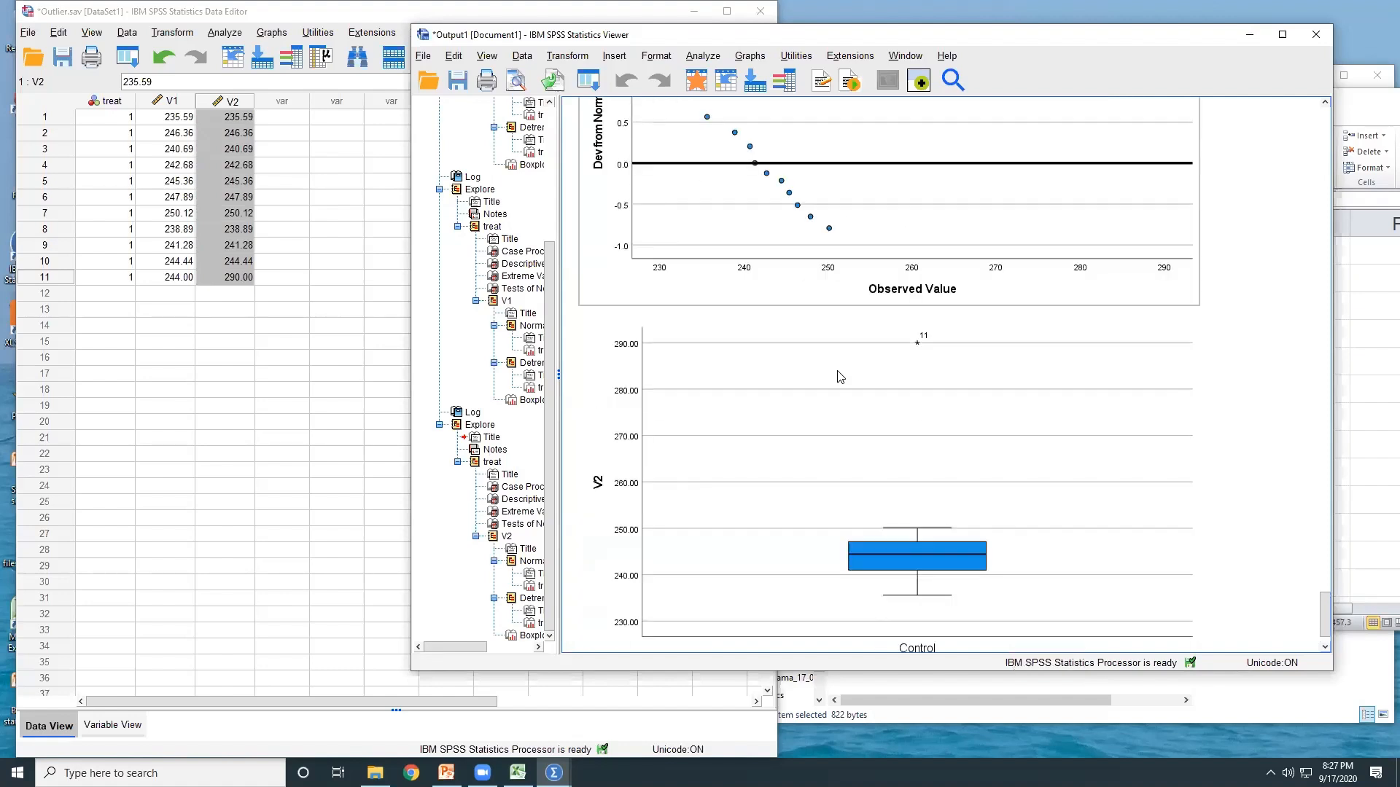
scroll(935, 414, down, 3)
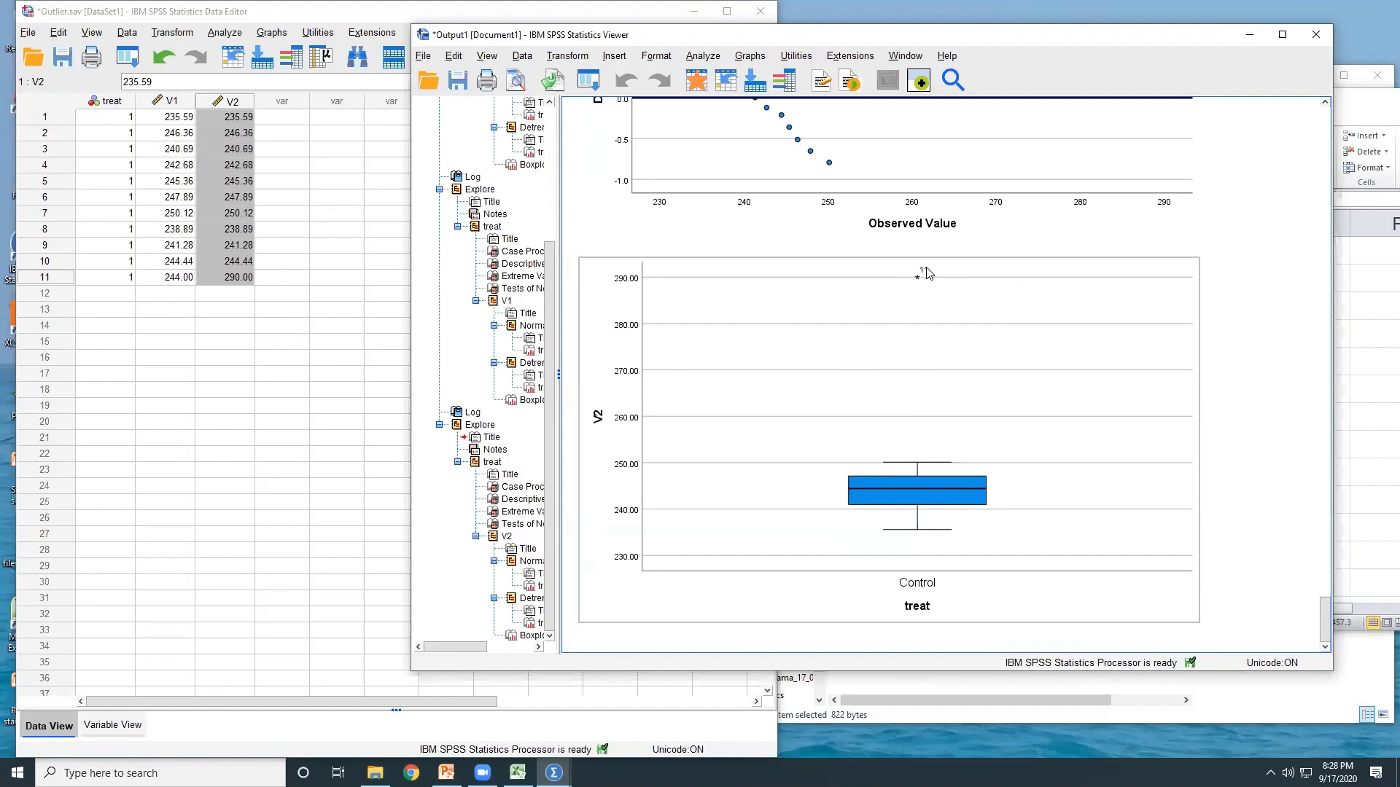
Step: Select the V2 value of case 11 and consult the PowerPoint slide on how to deal with outliers
click(239, 292)
click(223, 278)
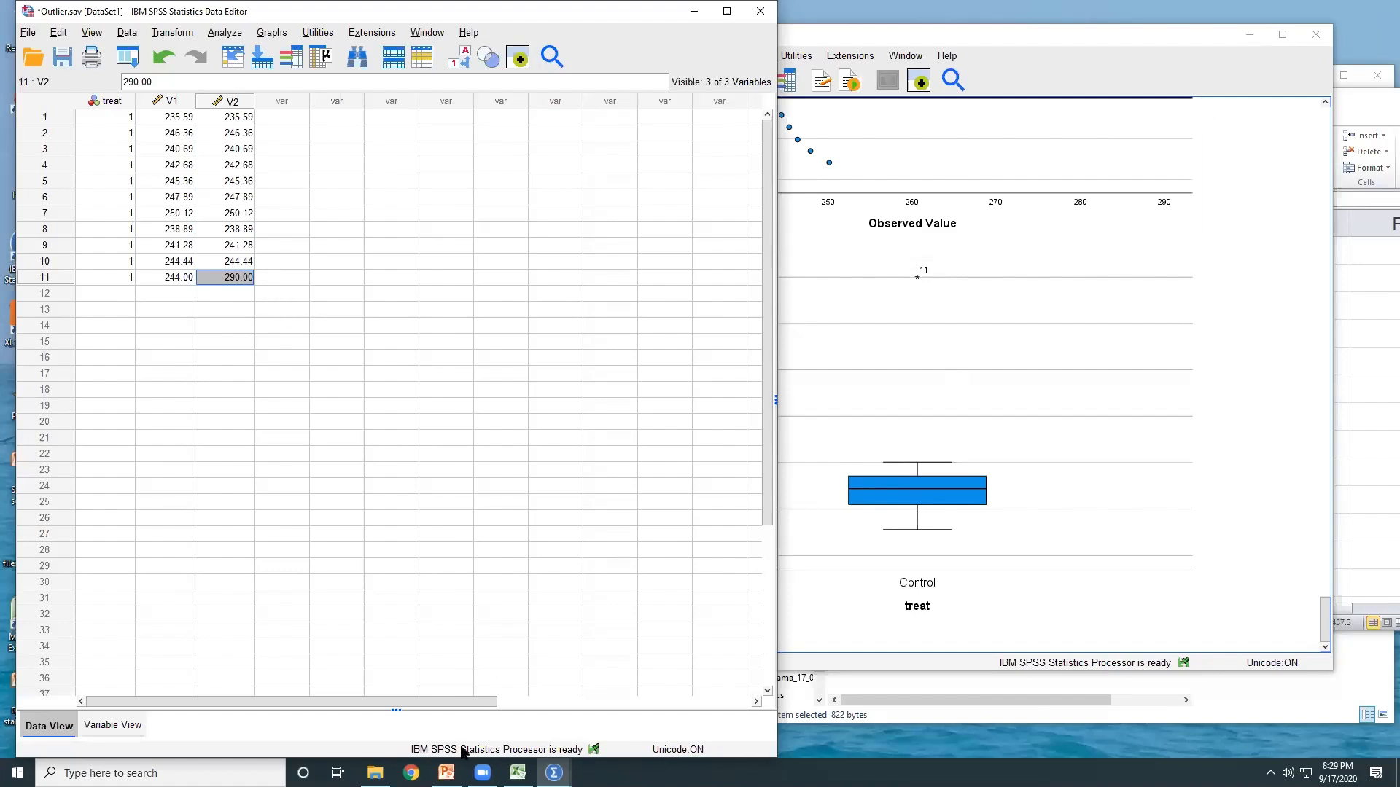
click(446, 772)
scroll(636, 412, up, 13)
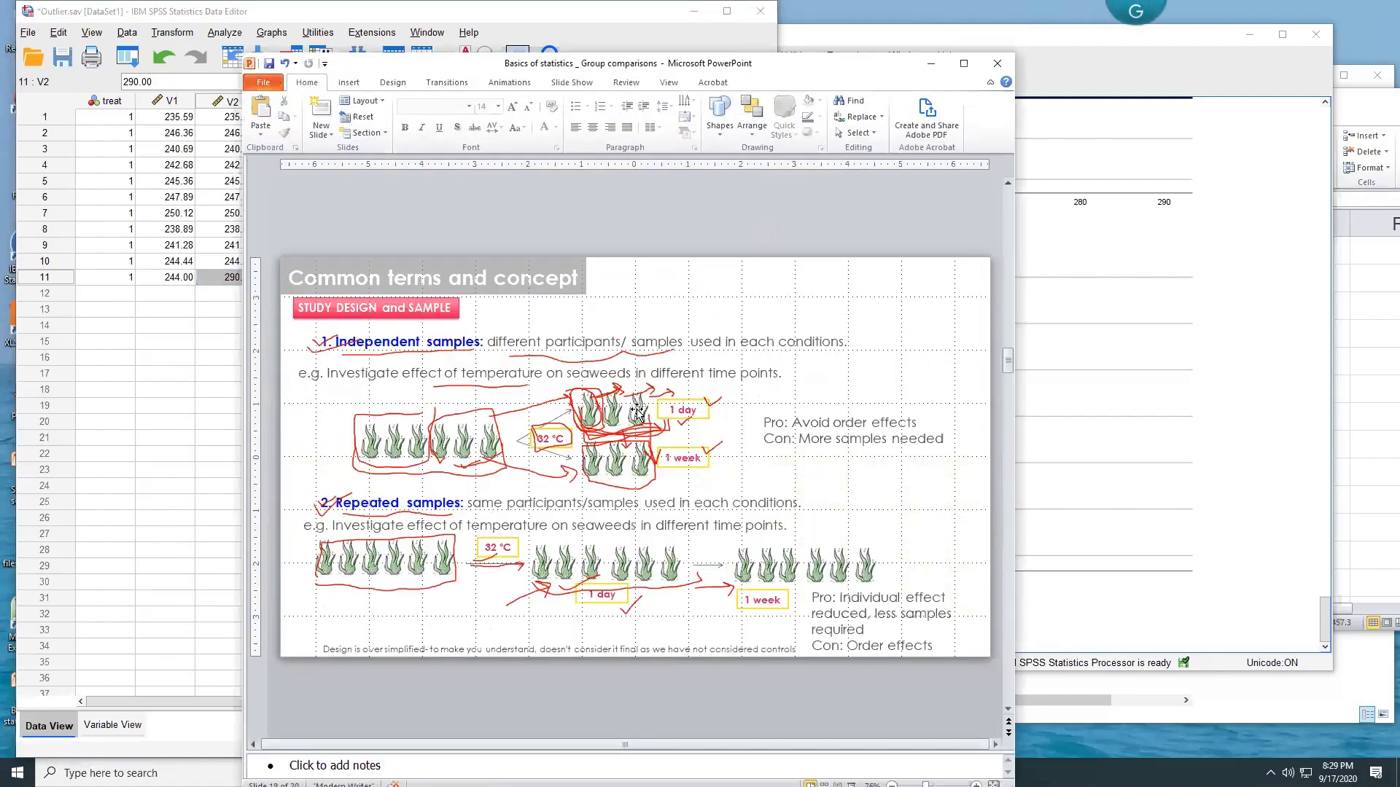
scroll(636, 412, down, 7)
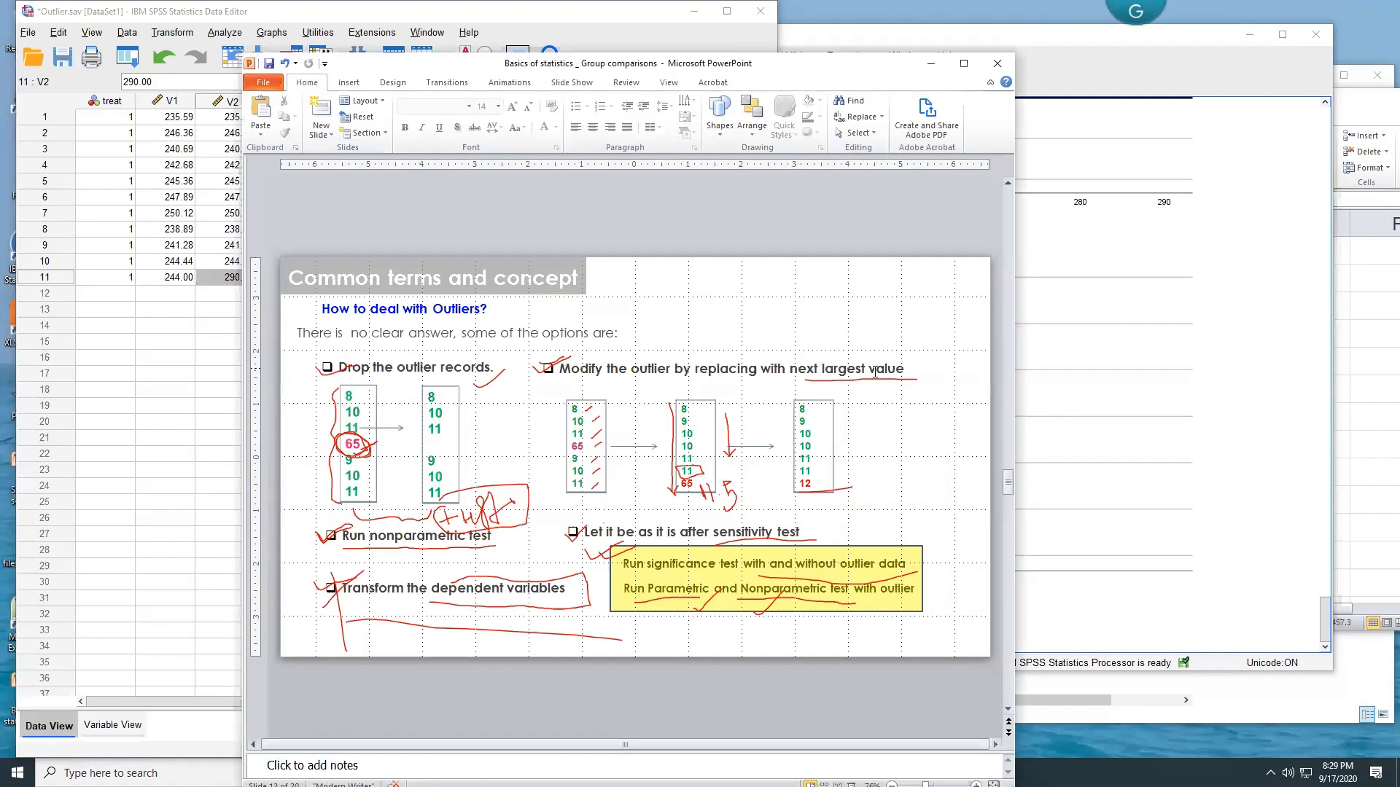
click(931, 64)
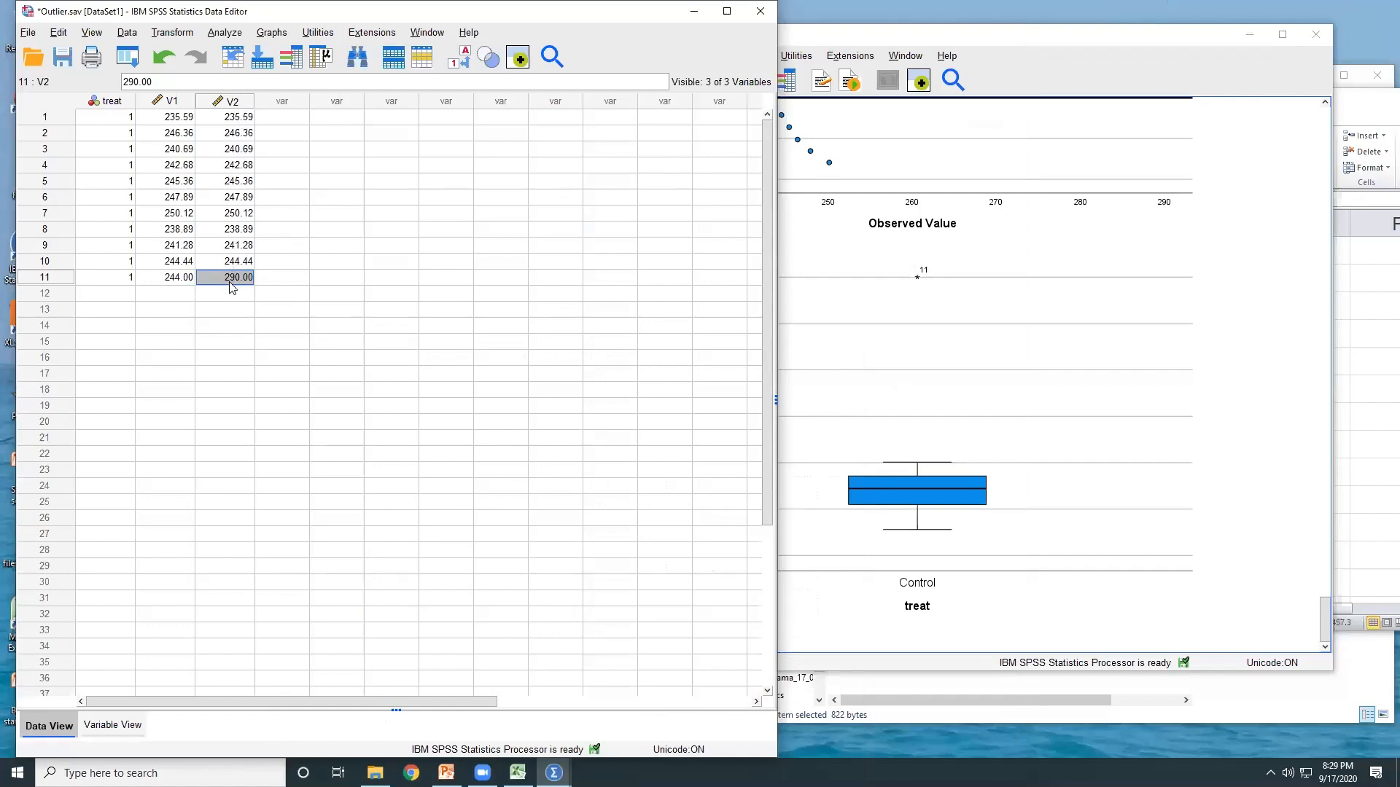
right_click(228, 106)
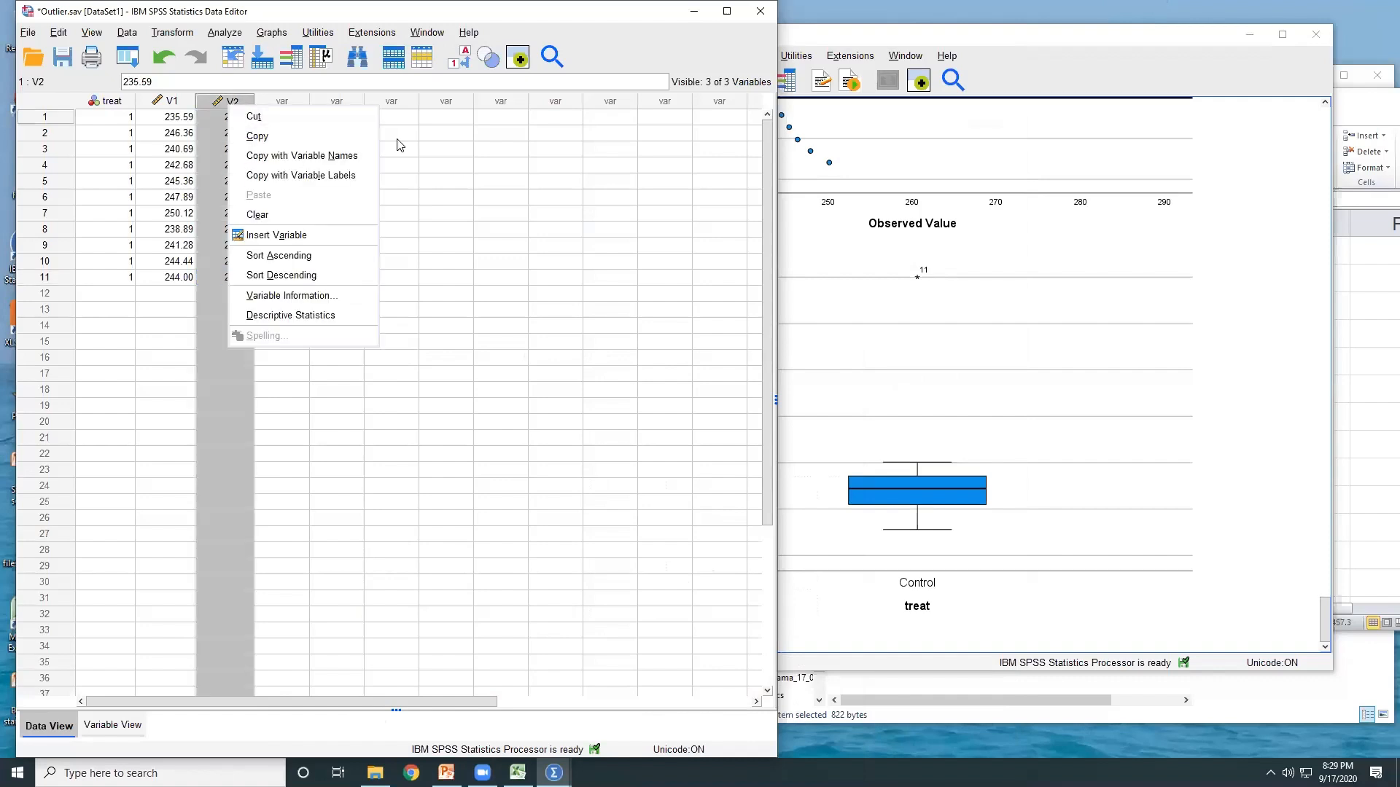
click(396, 137)
click(235, 101)
right_click(235, 101)
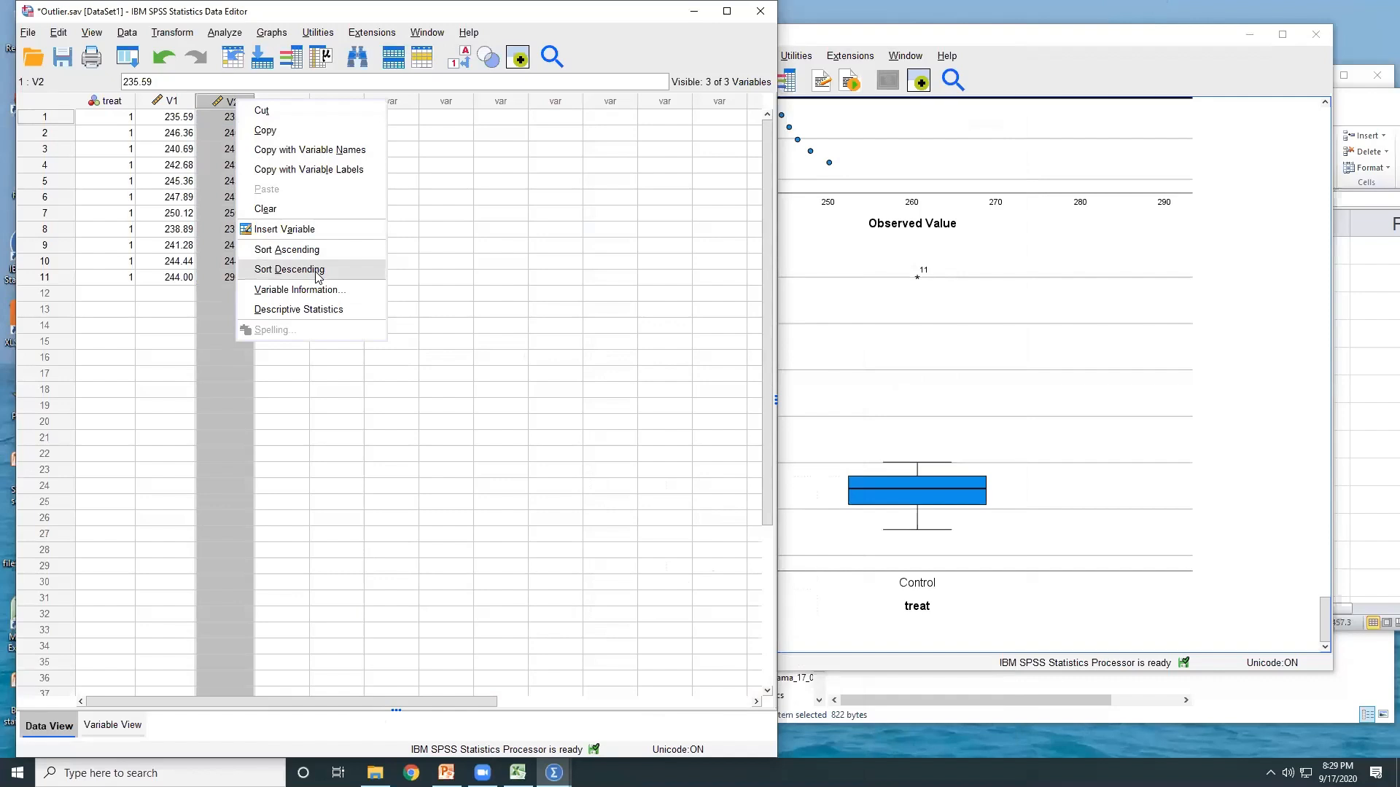
click(367, 250)
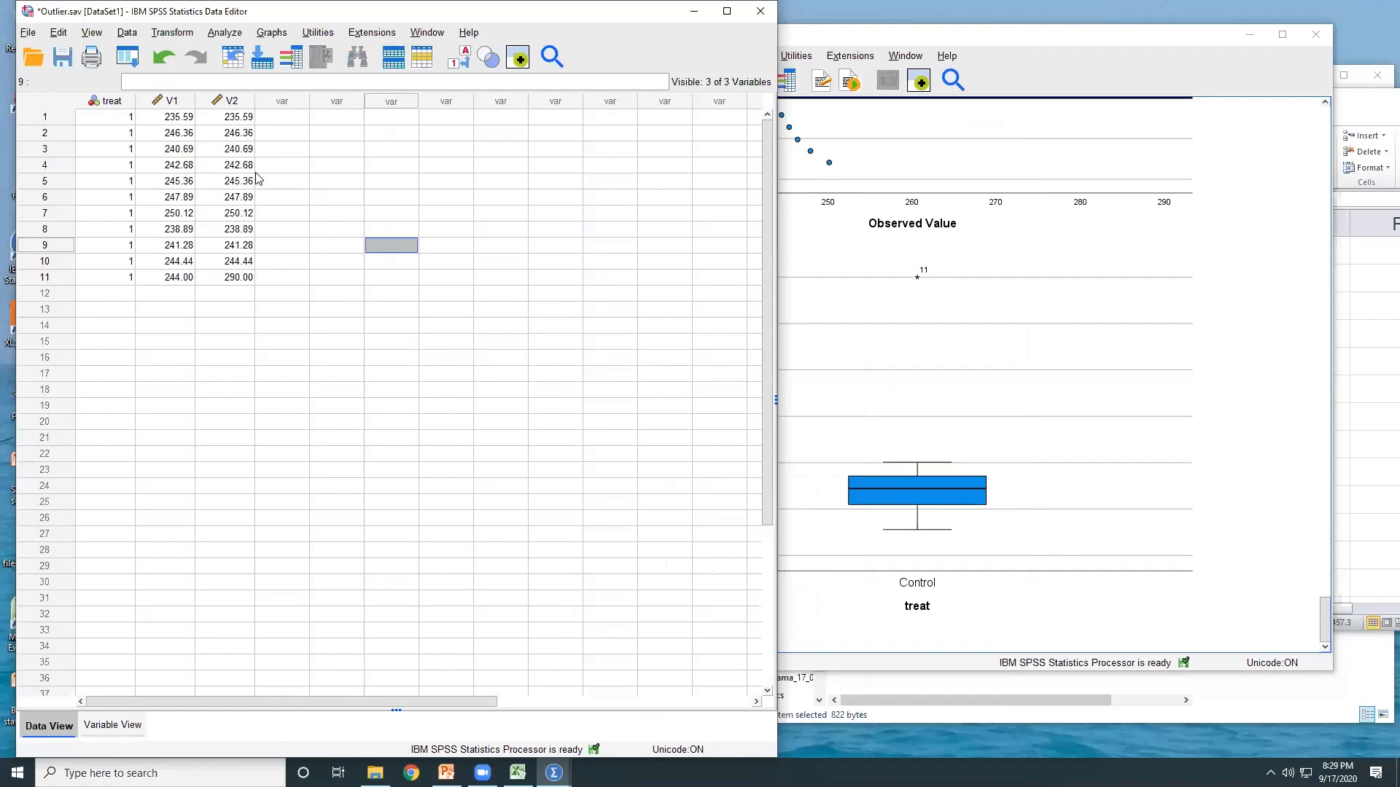
Step: Sort the cases in ascending order of V2 and select the V2 value of case 11
right_click(236, 106)
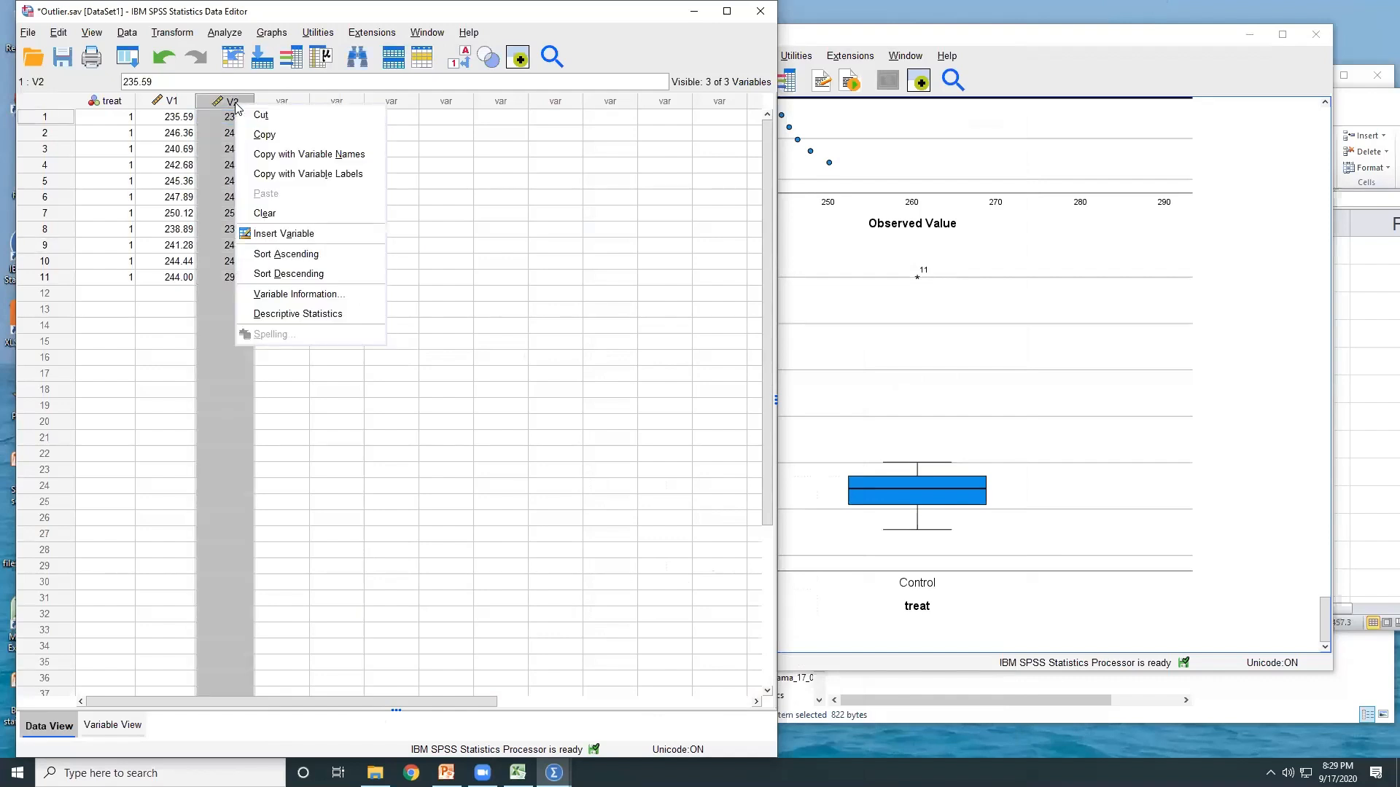
click(298, 261)
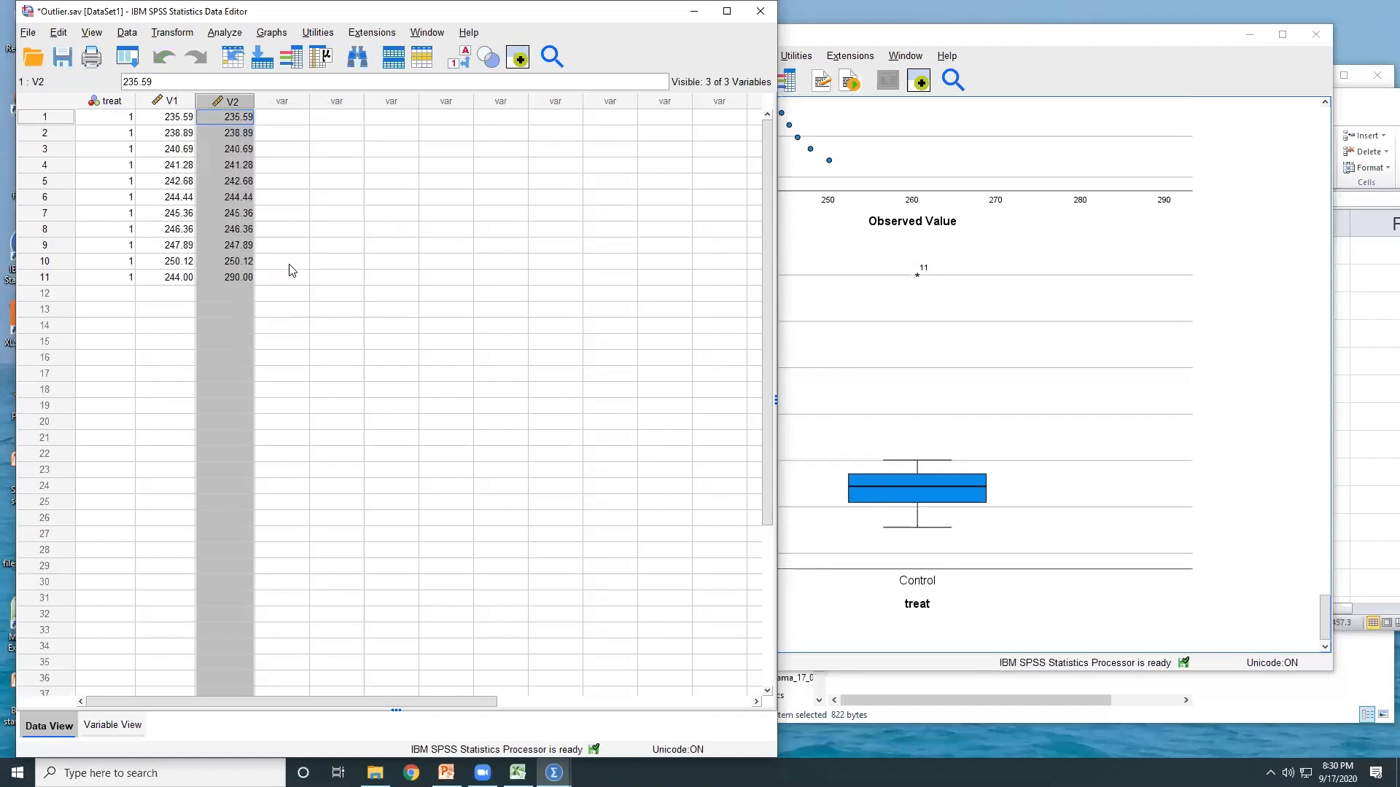
click(284, 275)
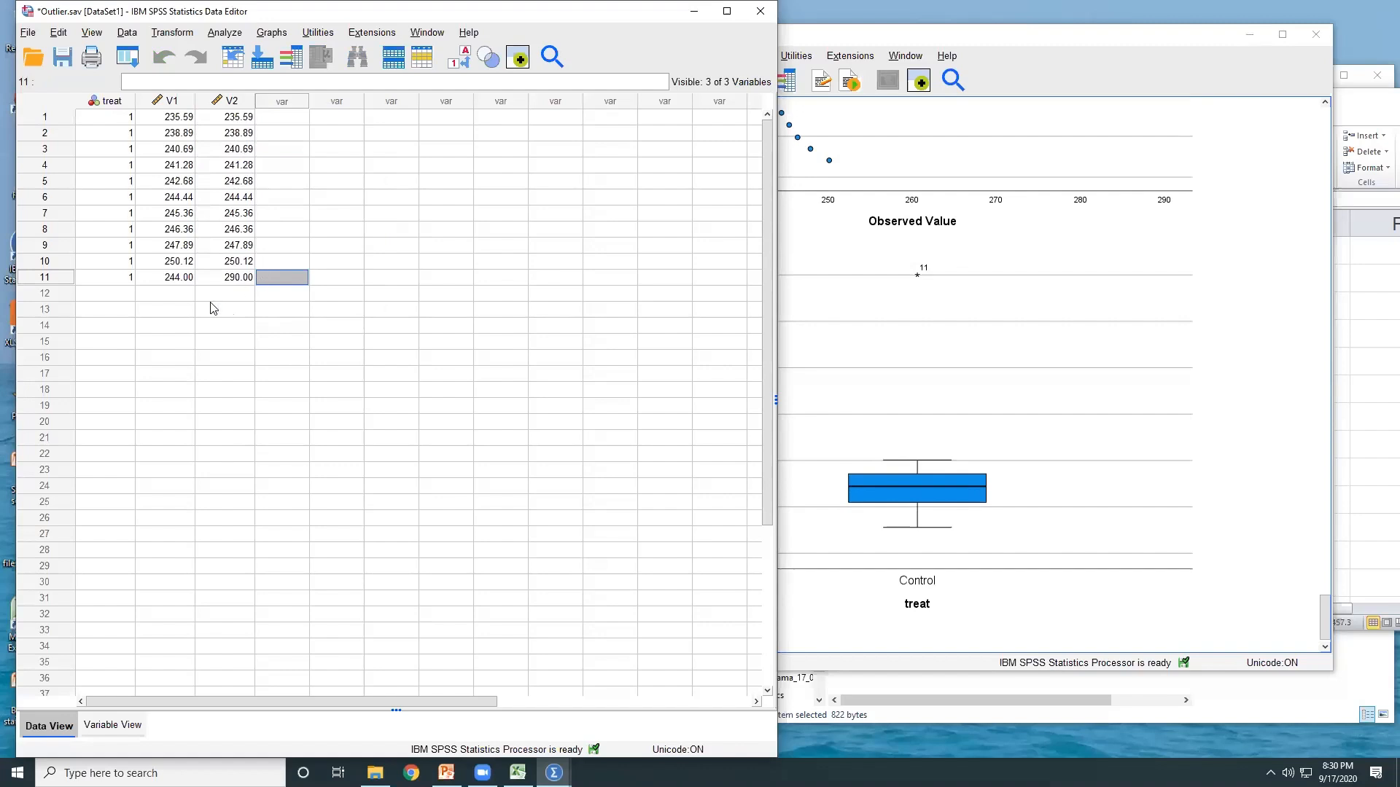
click(230, 284)
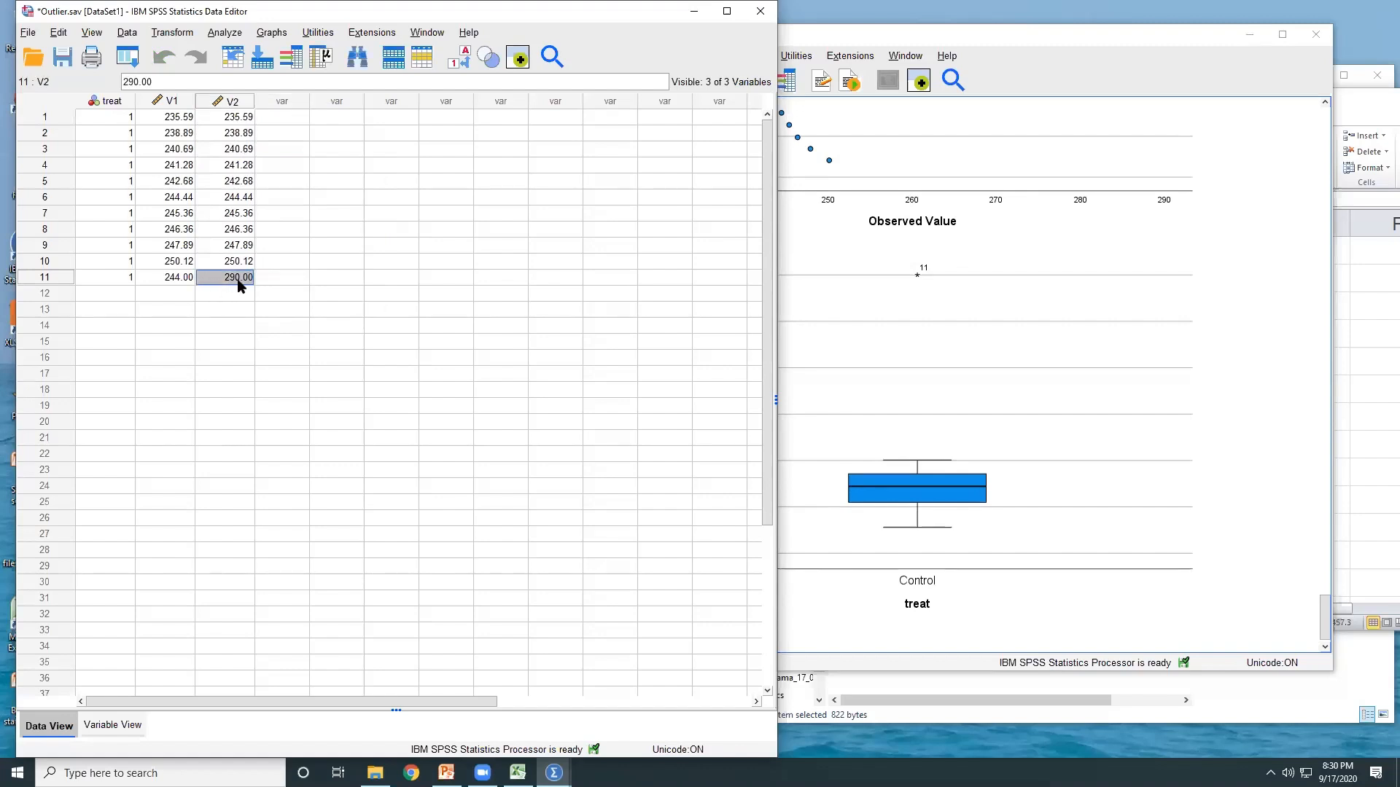
Step: Replace the outlying V2 value of case 11 with 251, just above the next largest value in case 10
click(248, 265)
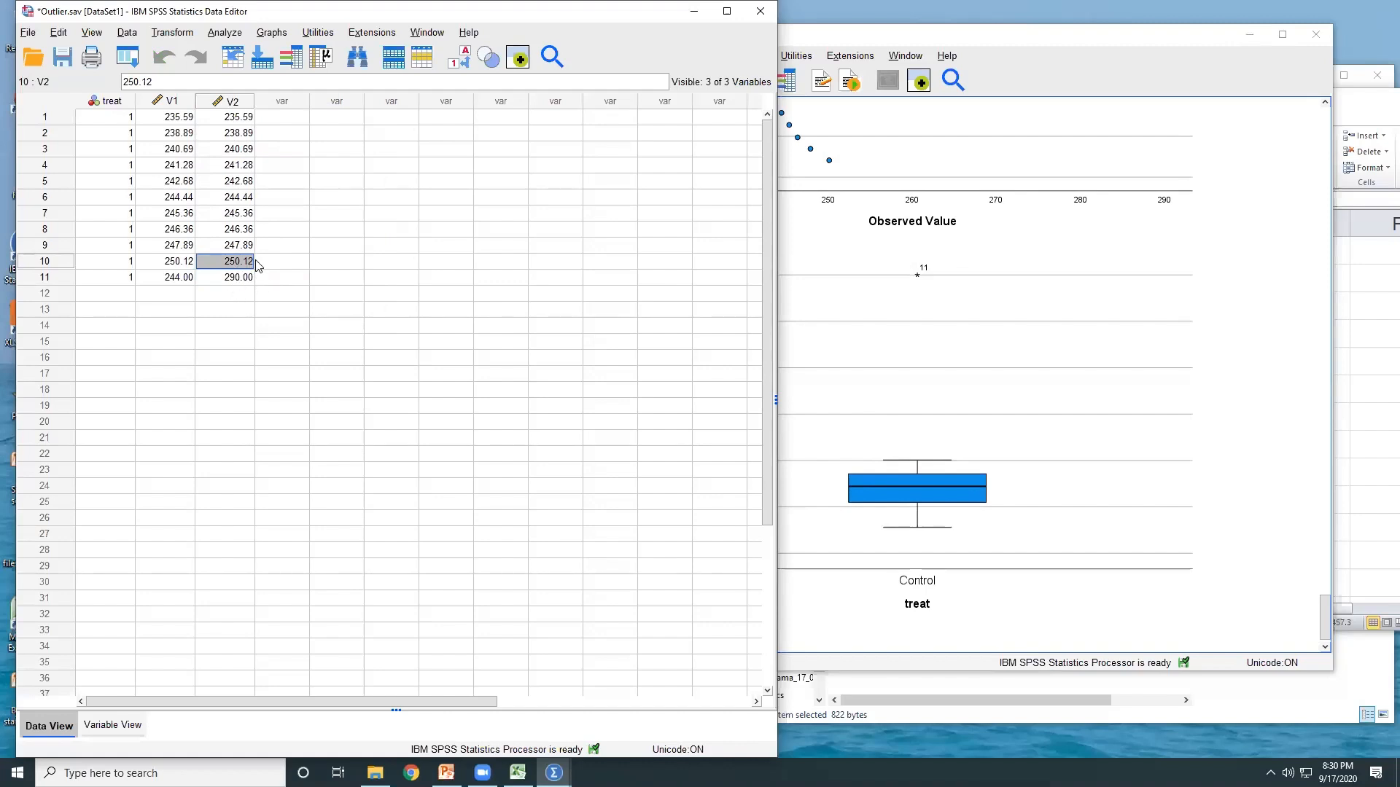
click(247, 282)
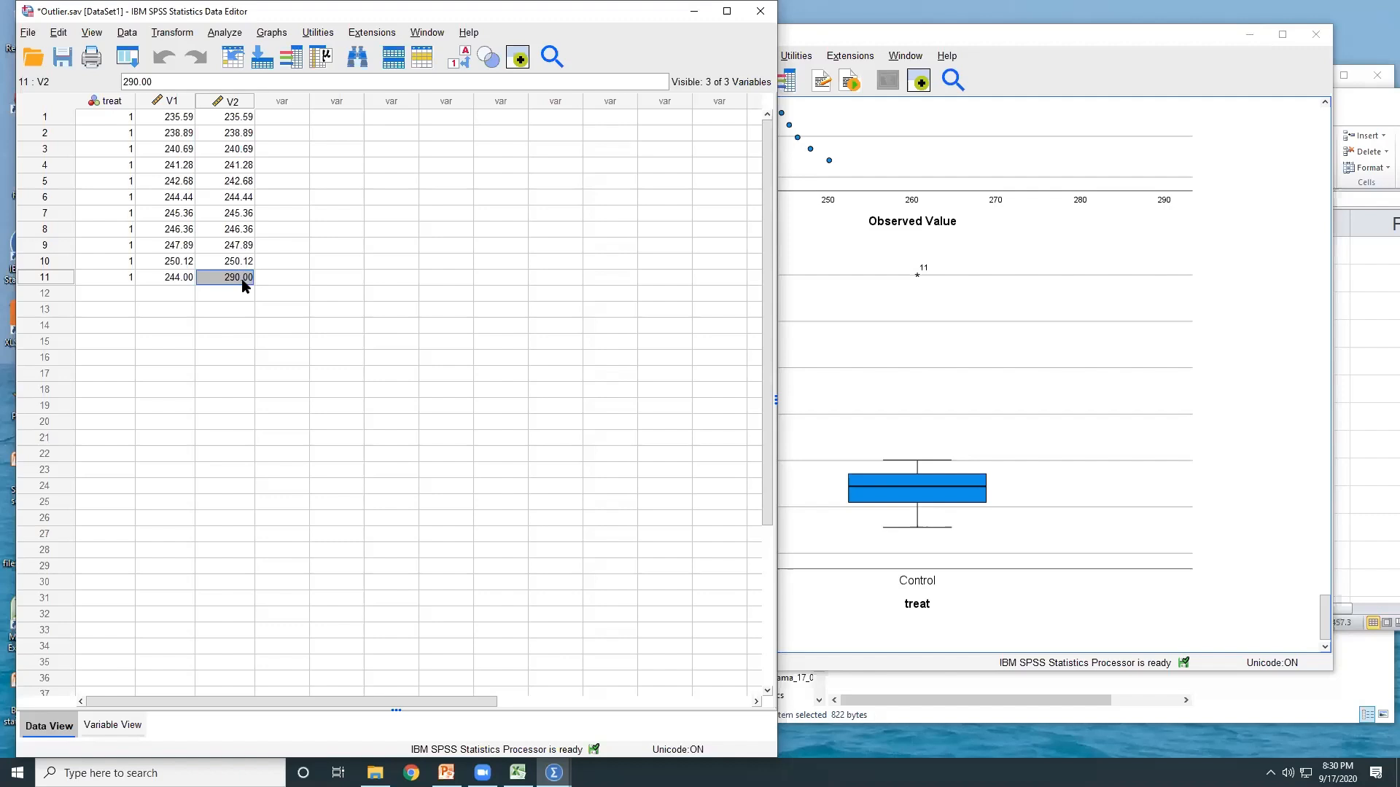
text(251)
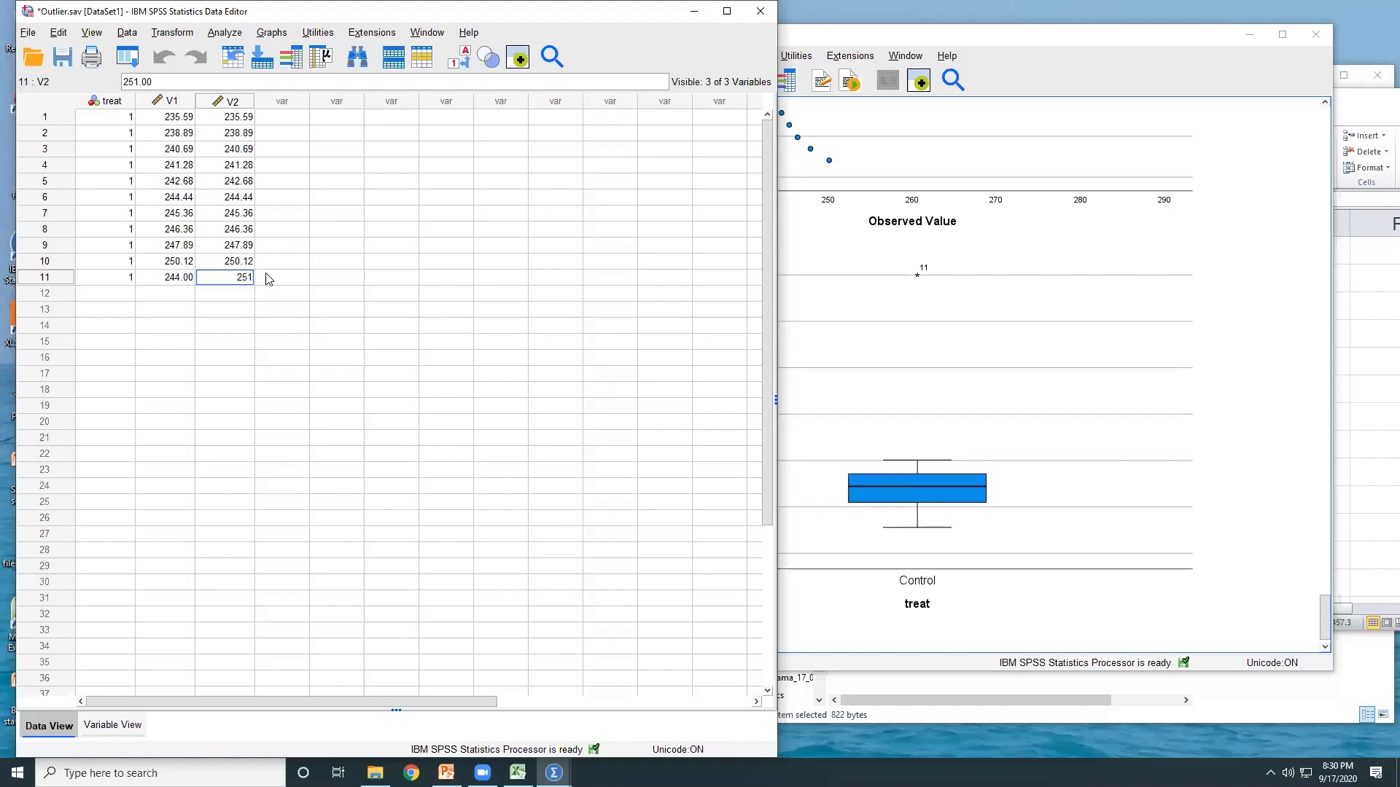
click(319, 260)
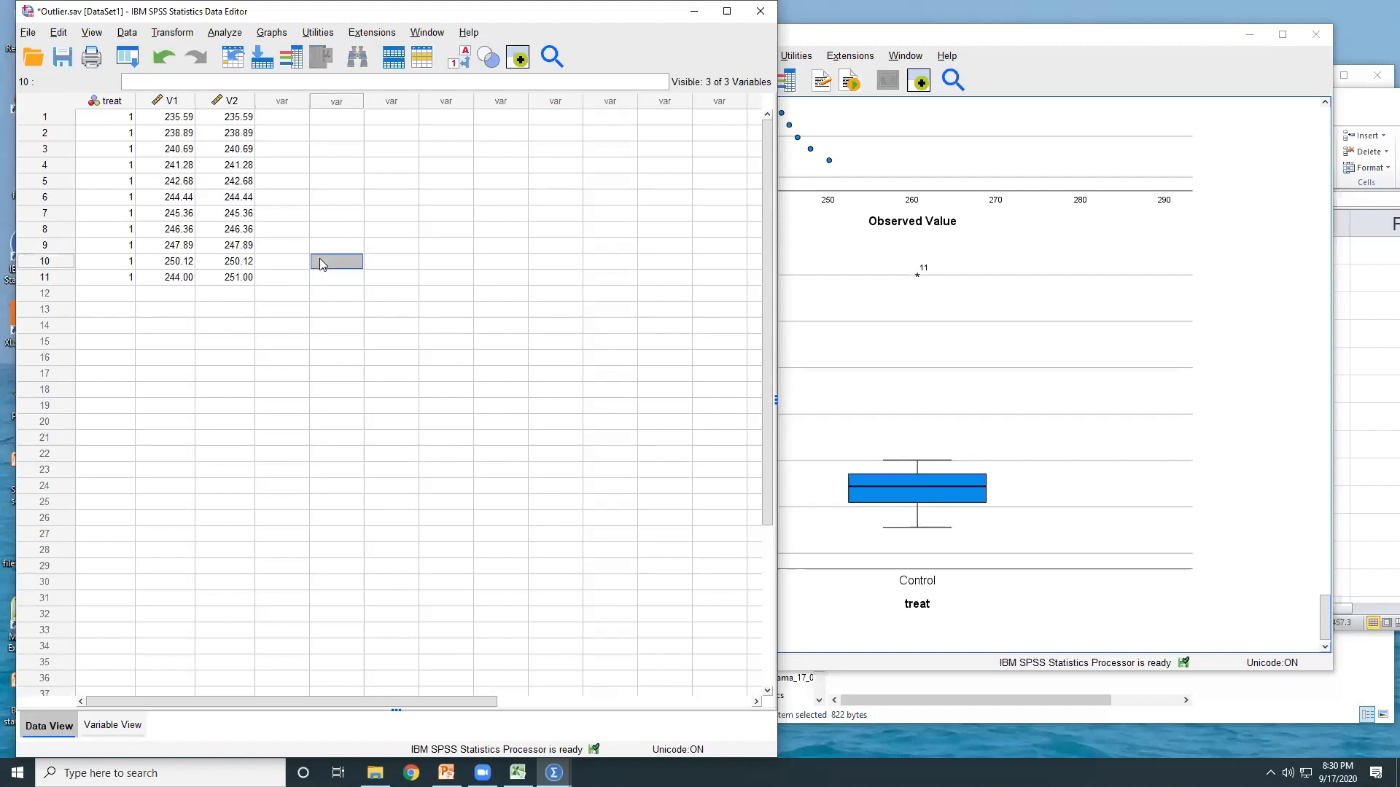
Step: Rerun Explore with V2 as dependent and treat as factor, and review the extreme values, normality tests and boxplot
click(221, 33)
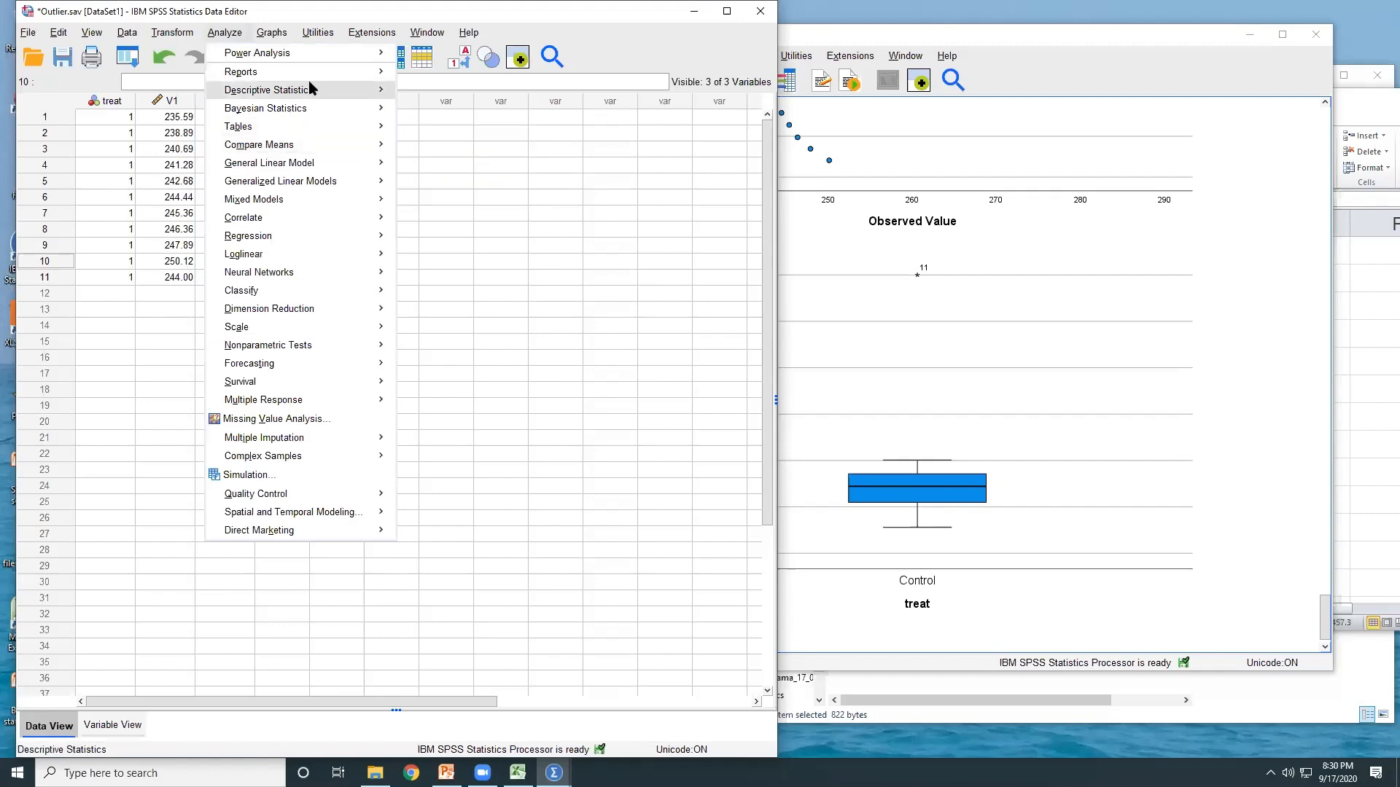
mouse_move(311, 90)
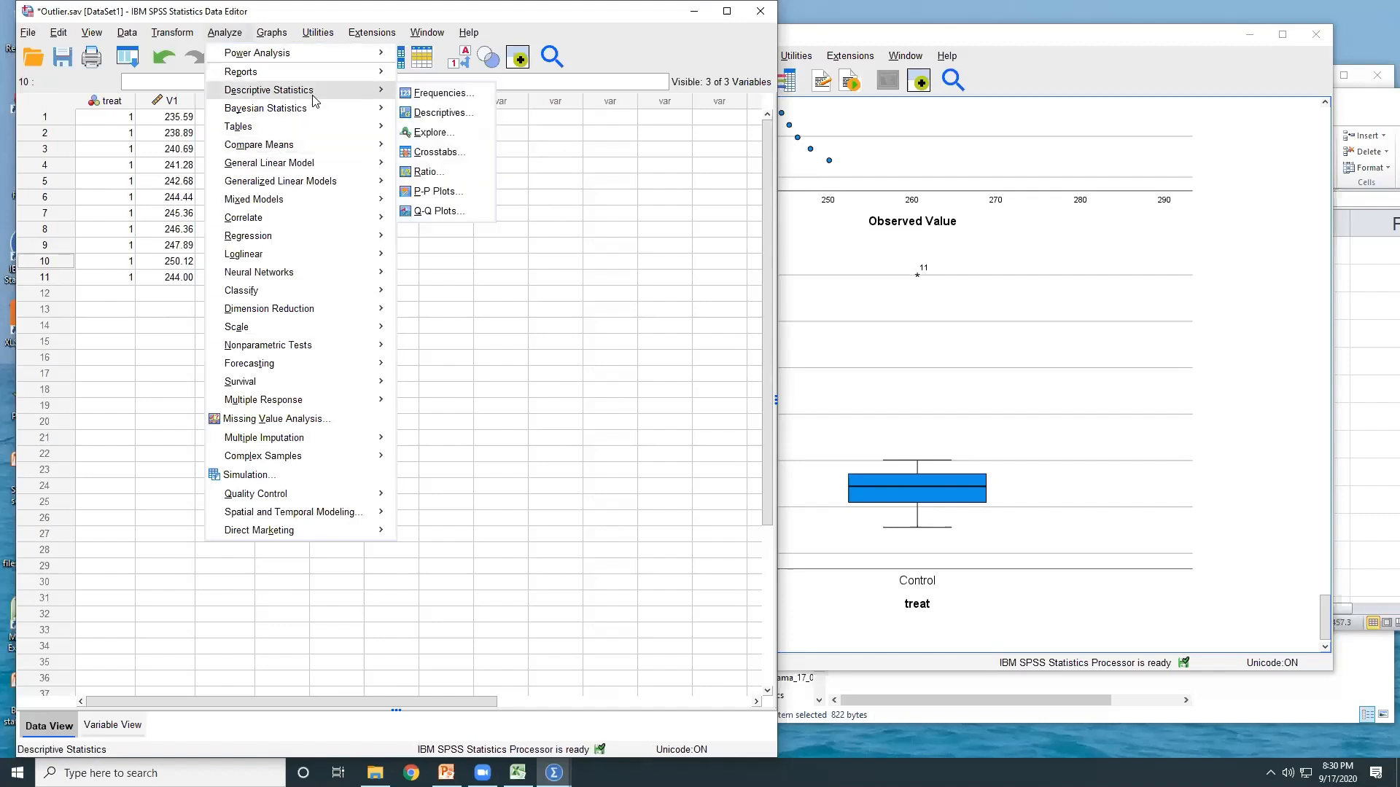
click(436, 133)
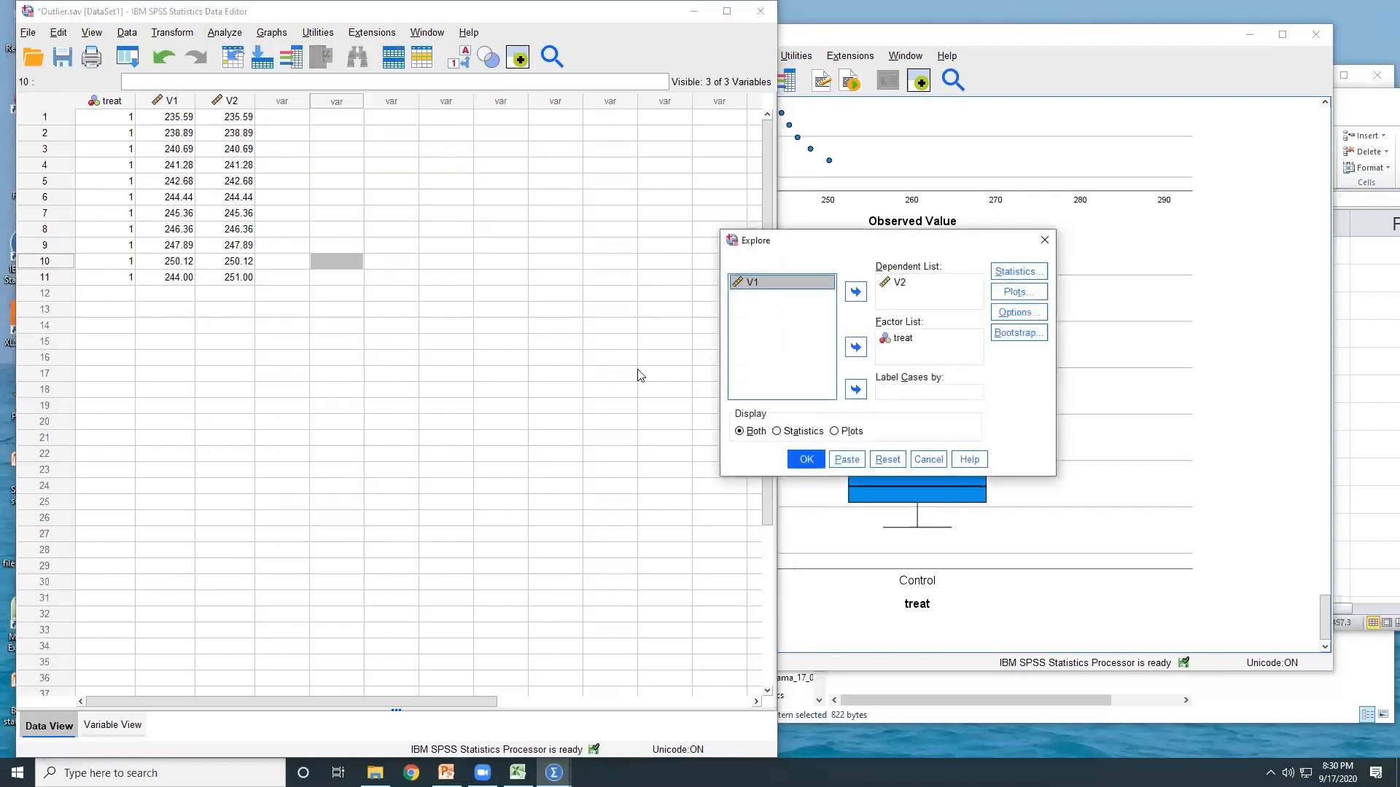
click(806, 461)
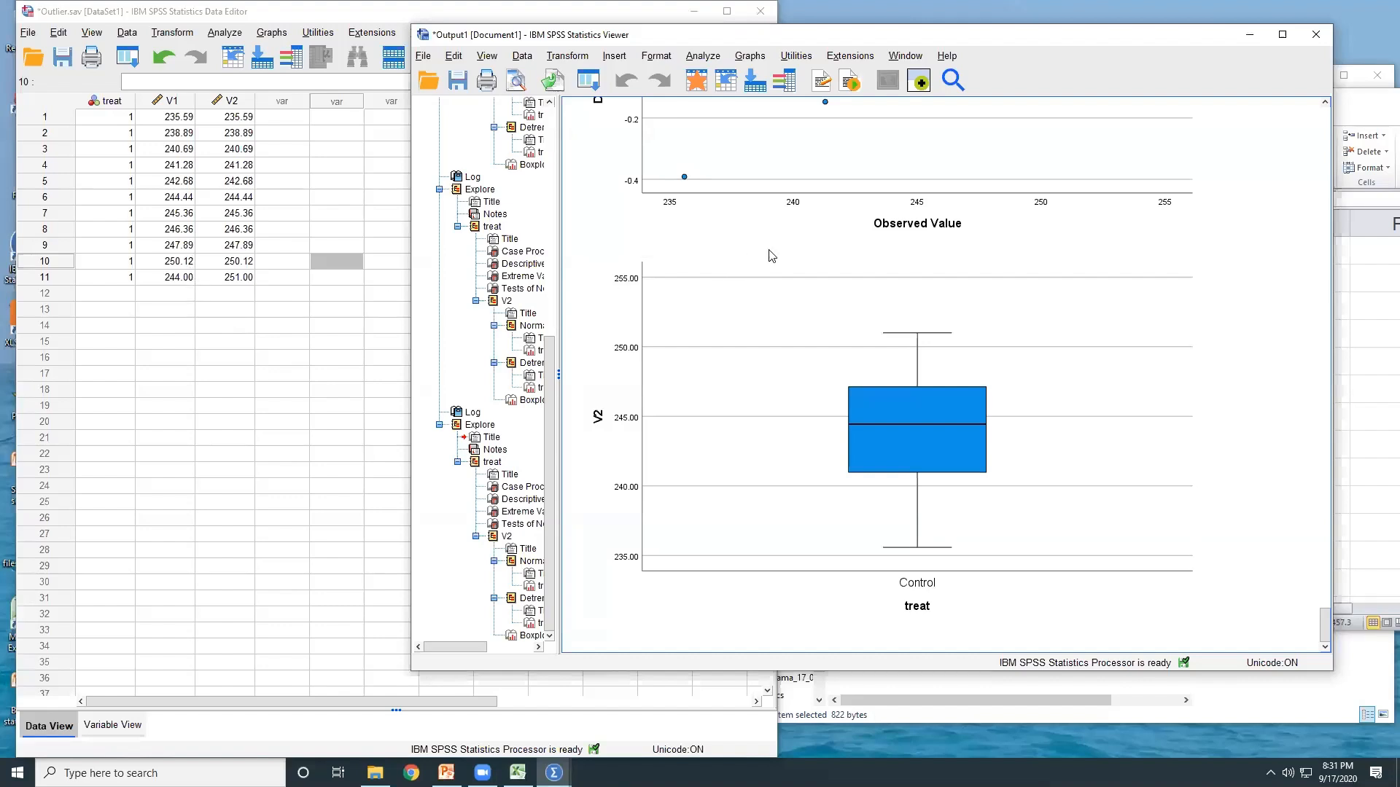
scroll(782, 248, up, 5)
scroll(781, 248, up, 10)
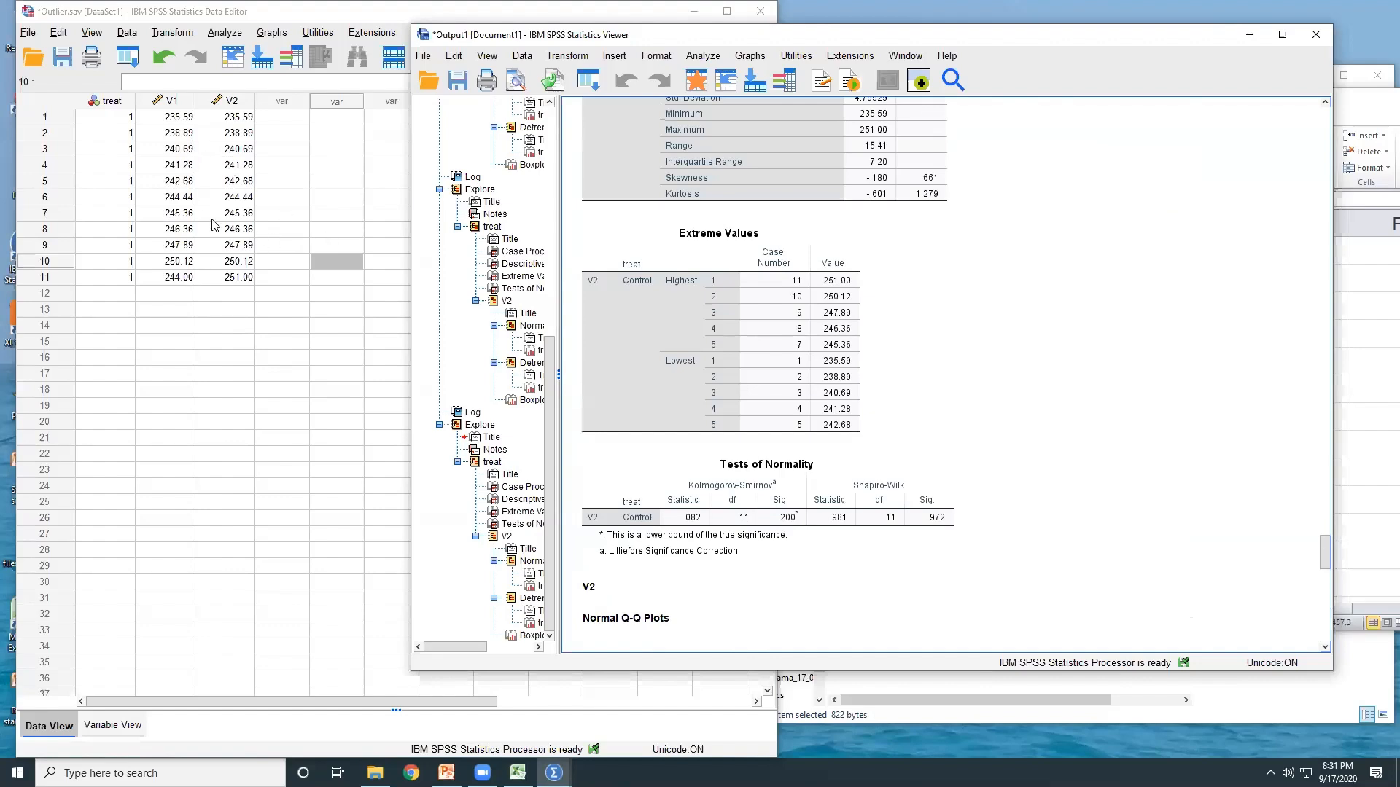
scroll(996, 315, down, 15)
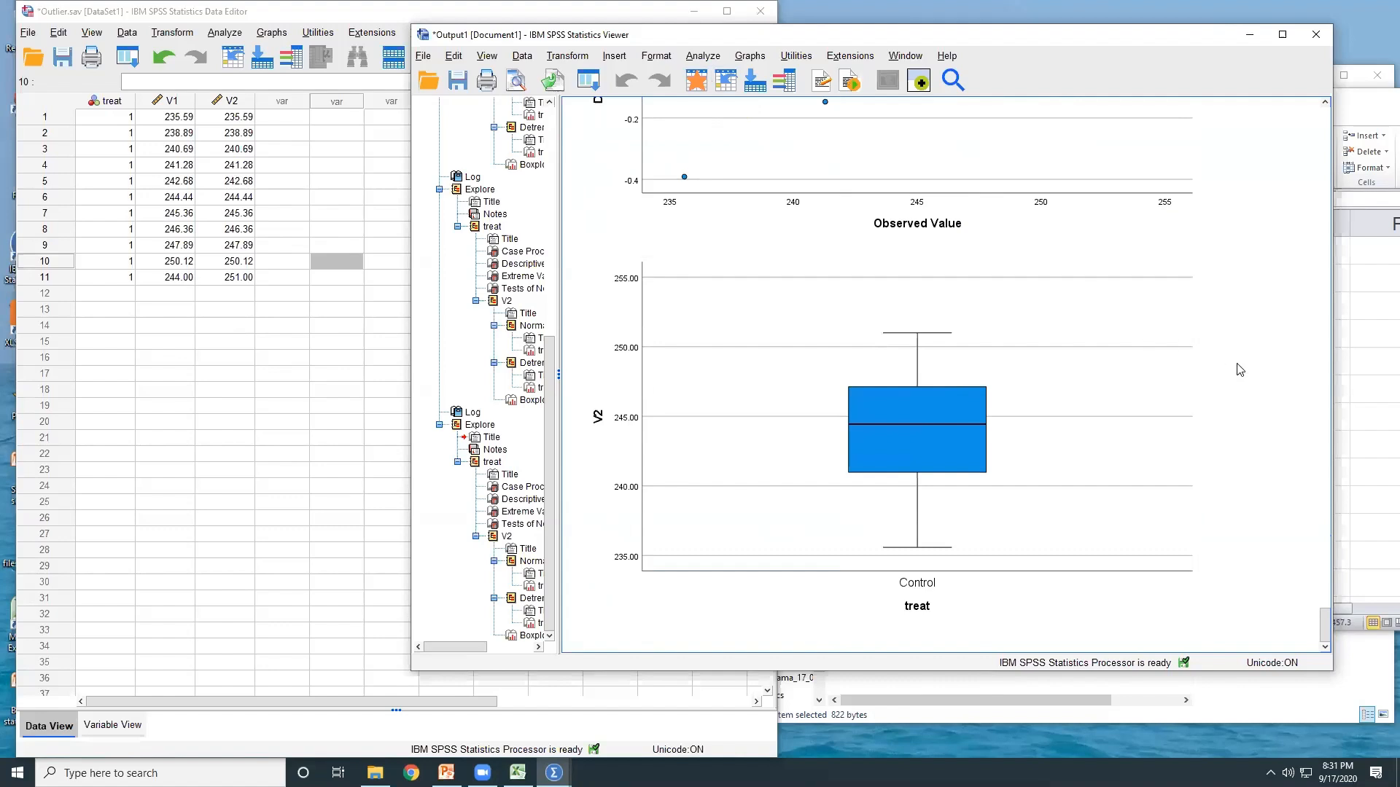
Step: Close the output viewer without saving its contents and exit SPSS Statistics
click(1316, 34)
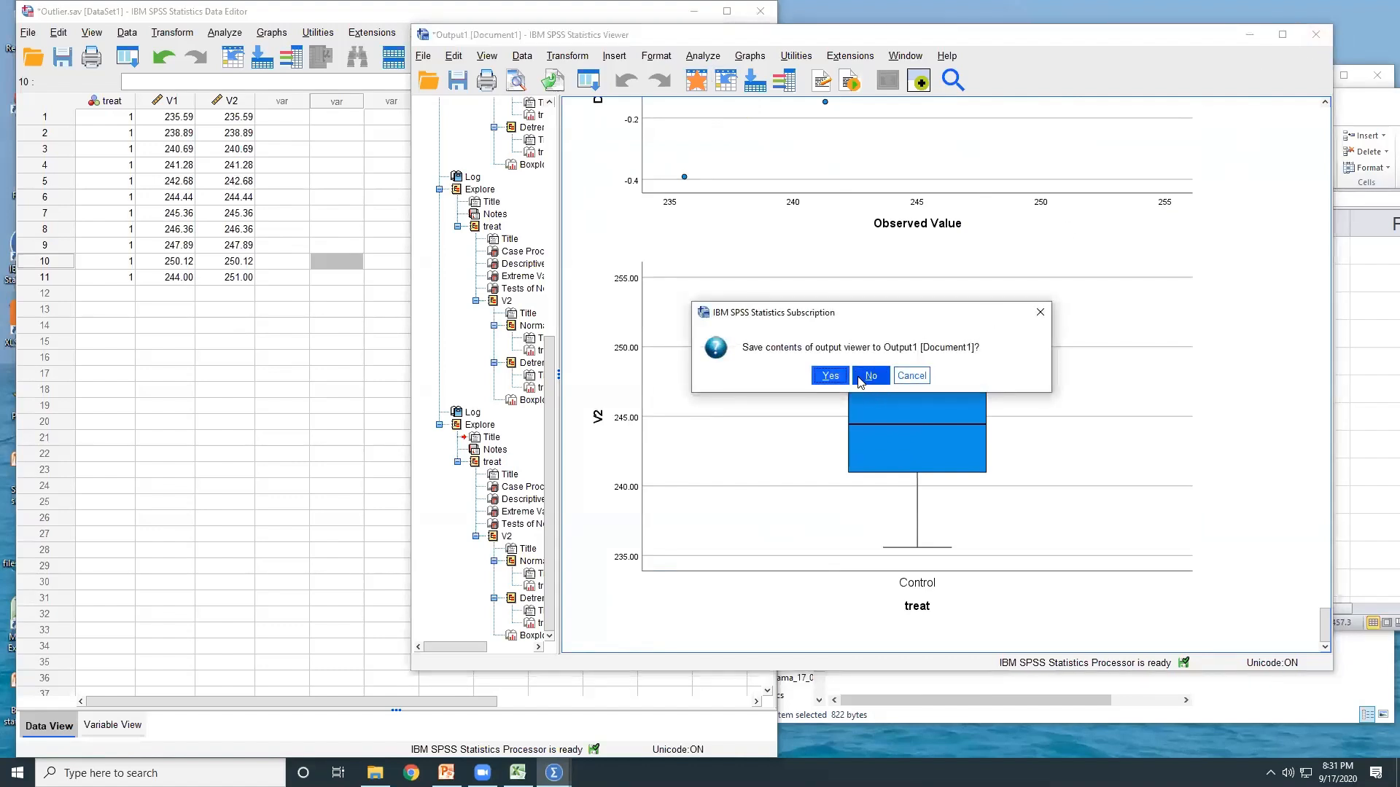
click(859, 380)
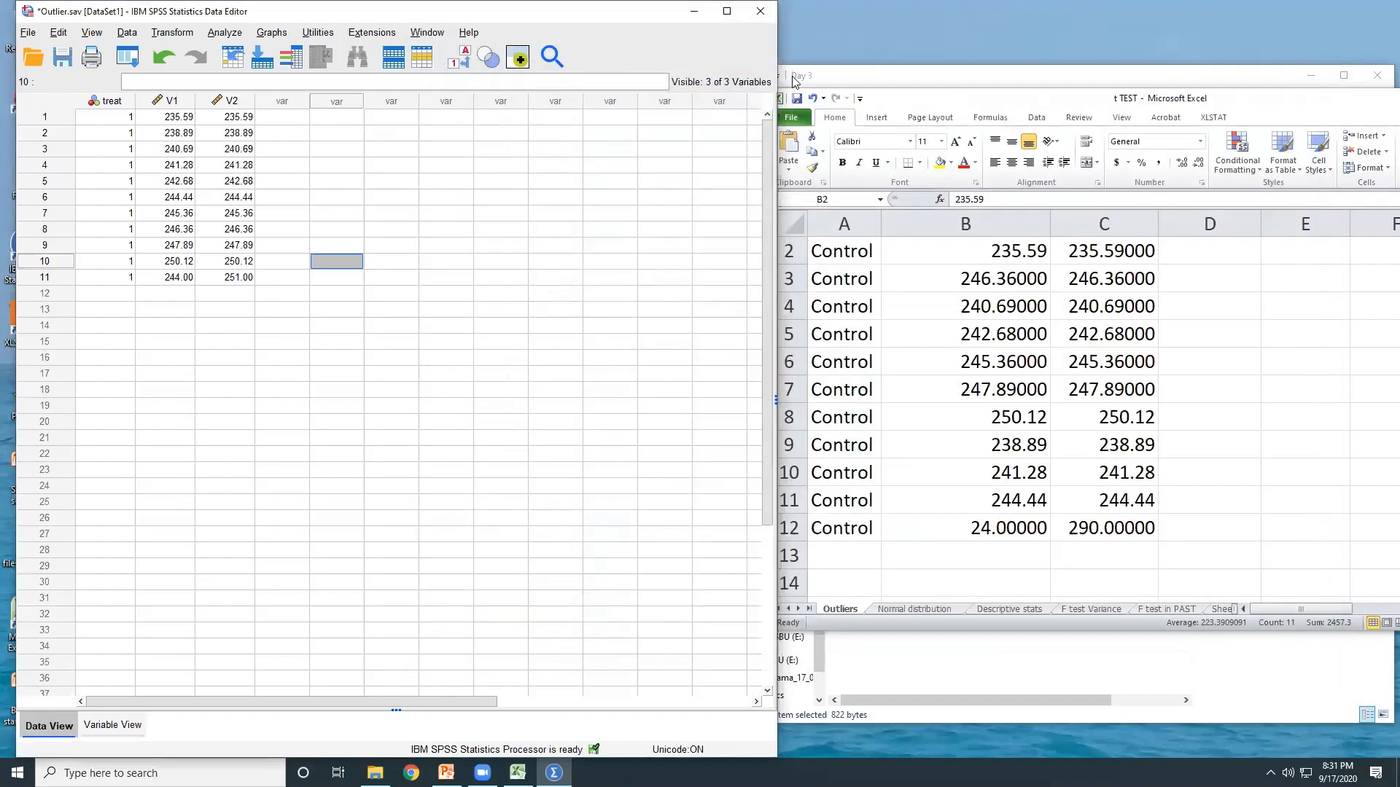
drag(353, 22, 420, 159)
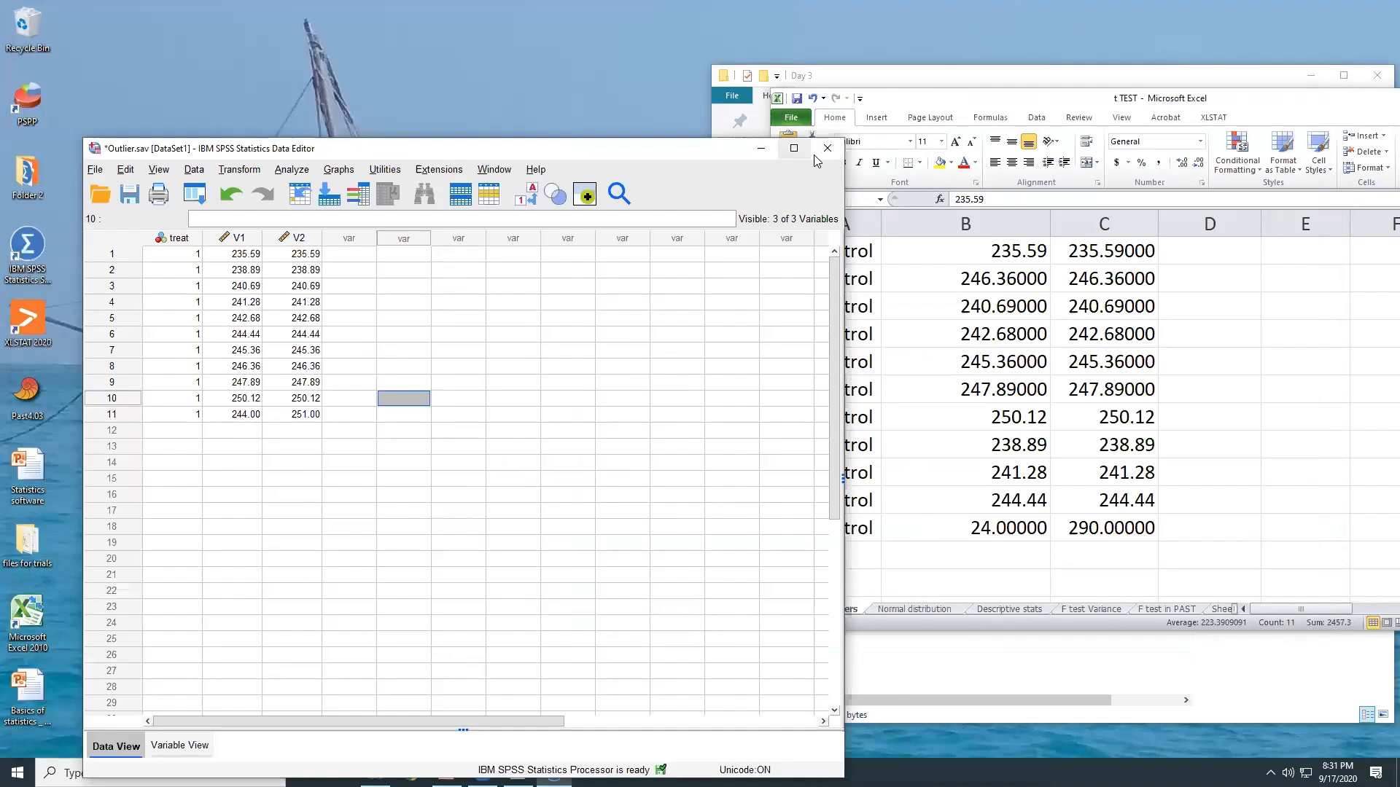
click(827, 148)
click(447, 504)
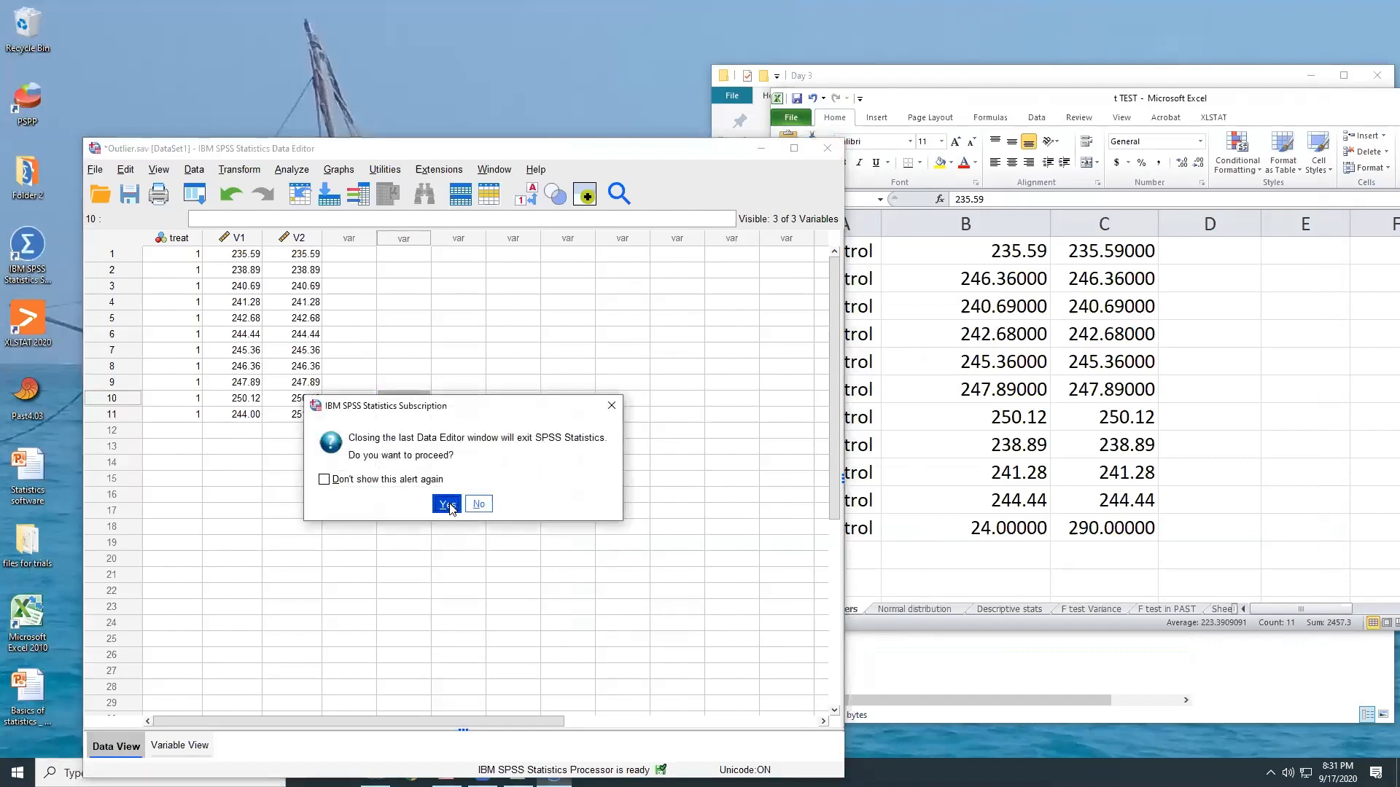
click(464, 503)
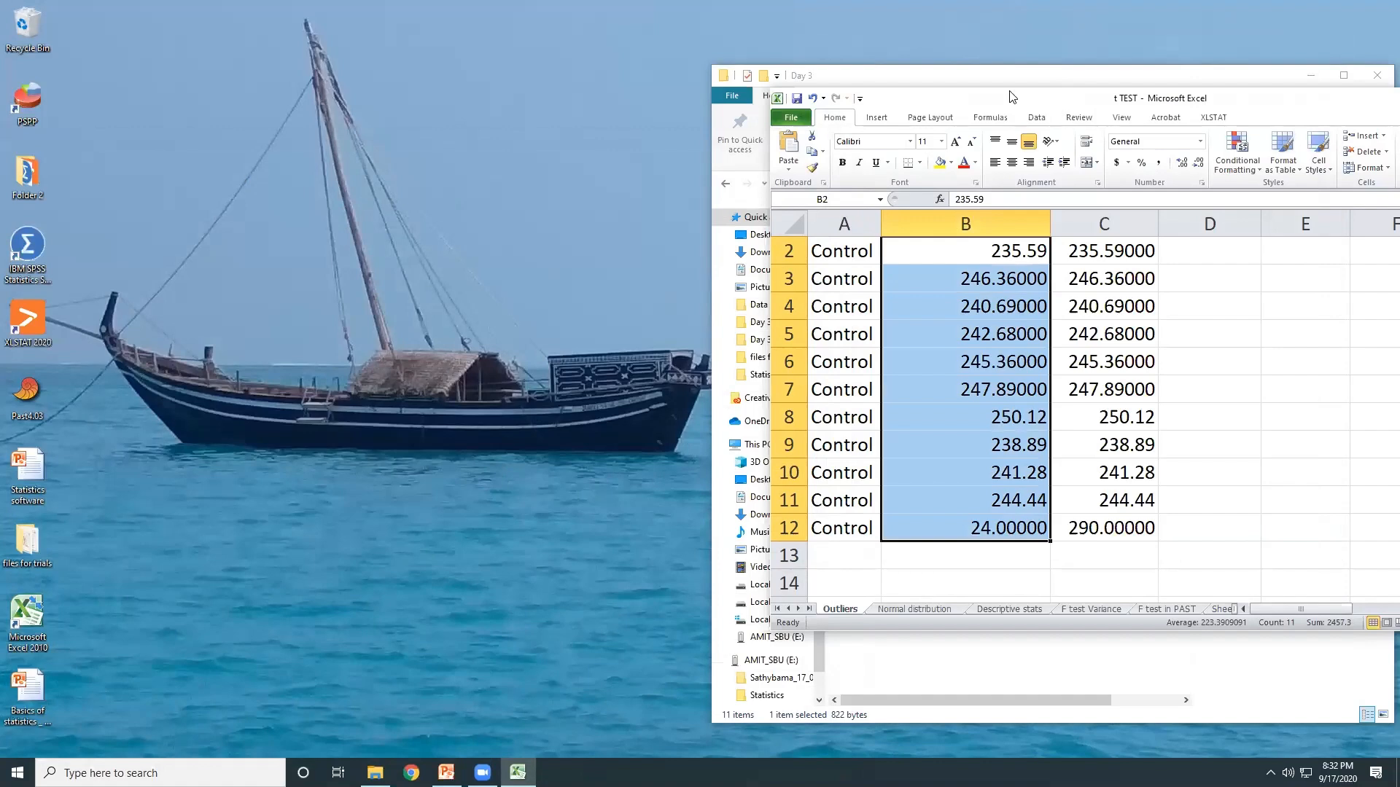
Step: Switch to the t TEST workbook in Excel, compare its Outliers and Normal distribution sheets, and leave Normal distribution displayed
drag(1010, 97, 276, 34)
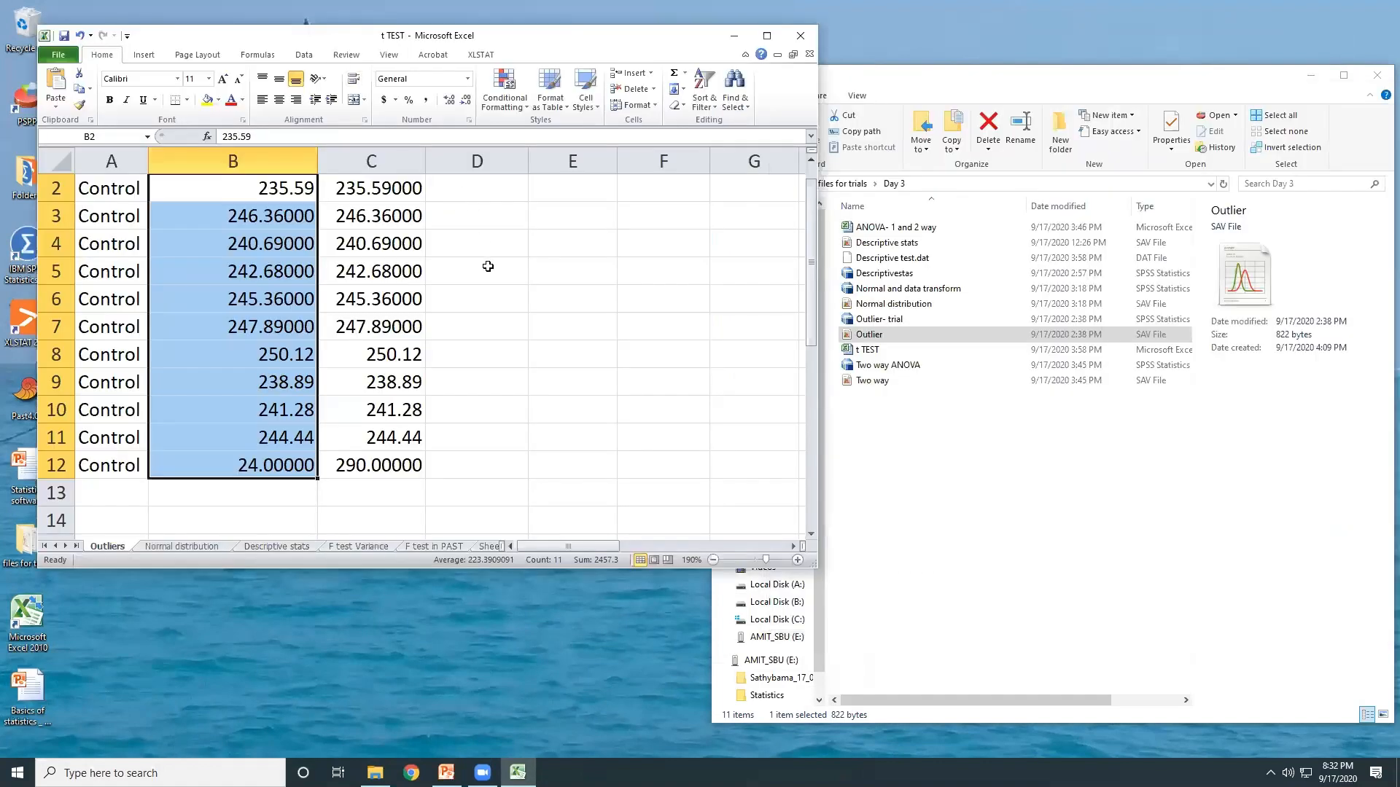
scroll(488, 266, up, 1)
scroll(488, 266, down, 2)
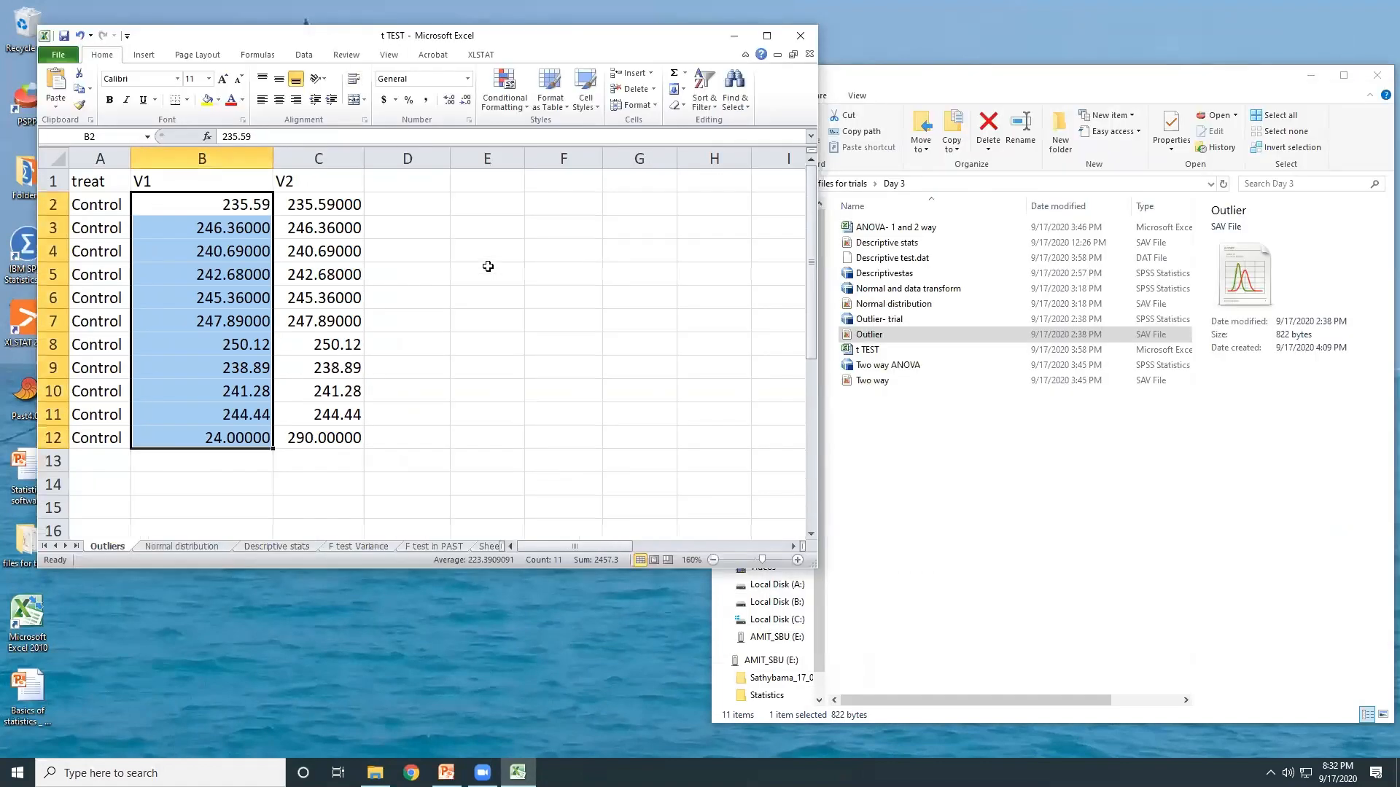
click(158, 548)
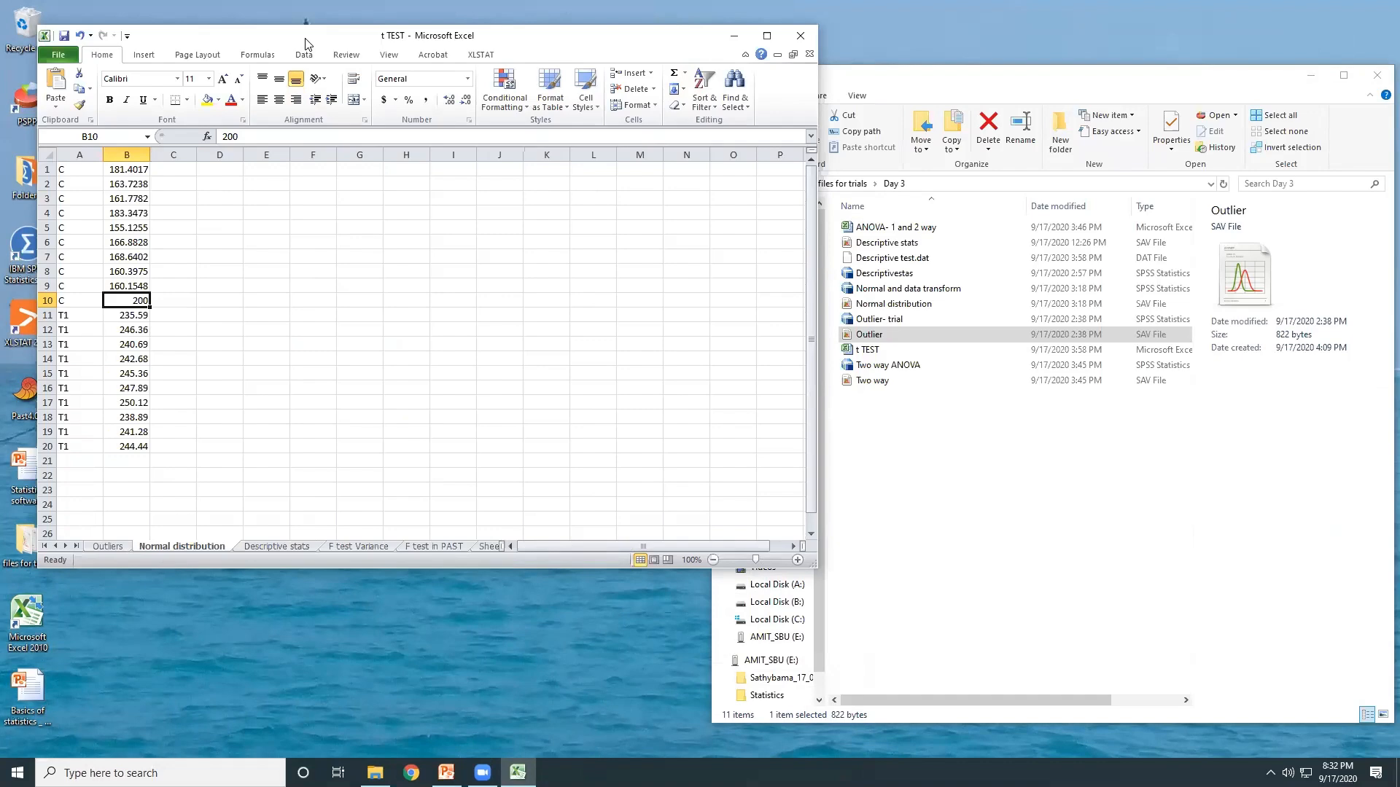
drag(304, 42, 398, 39)
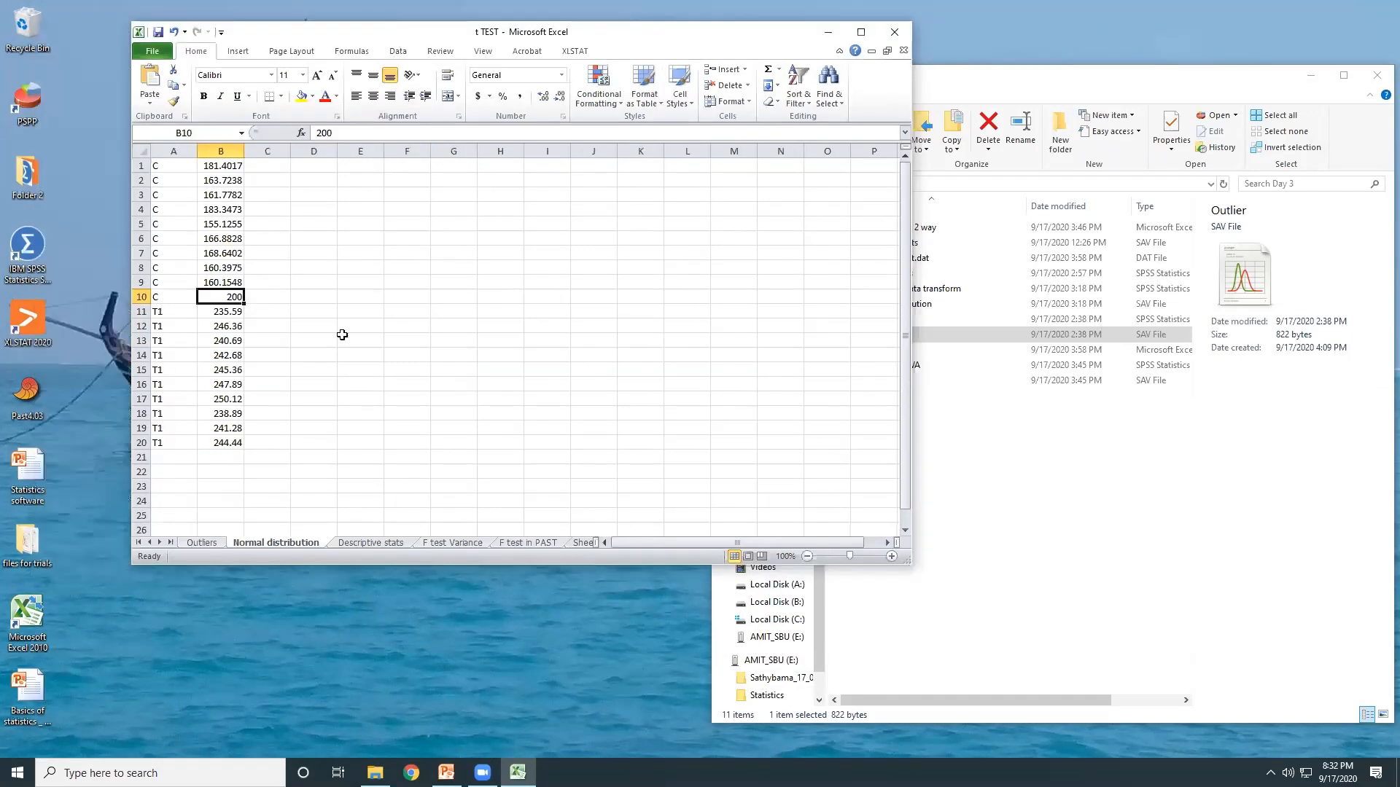
click(200, 544)
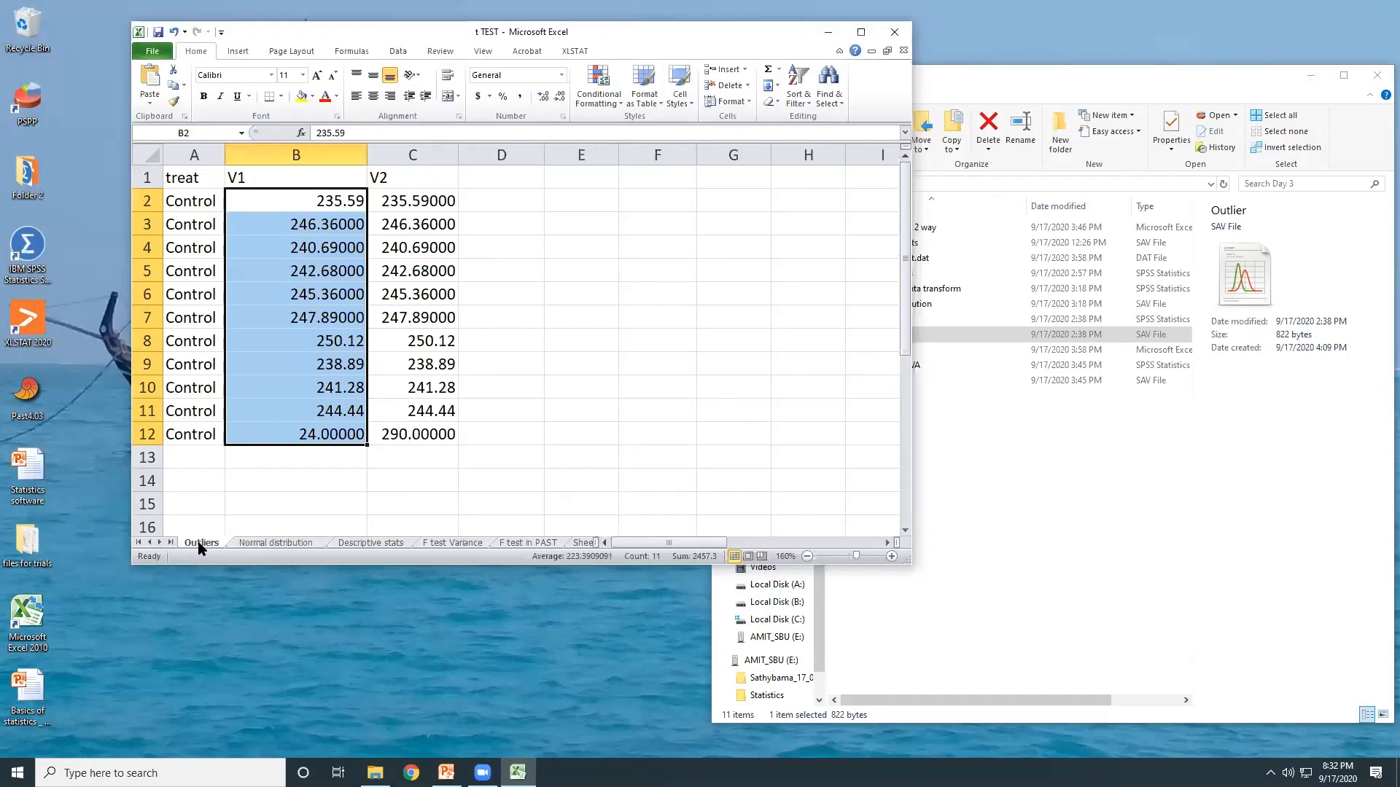
click(254, 543)
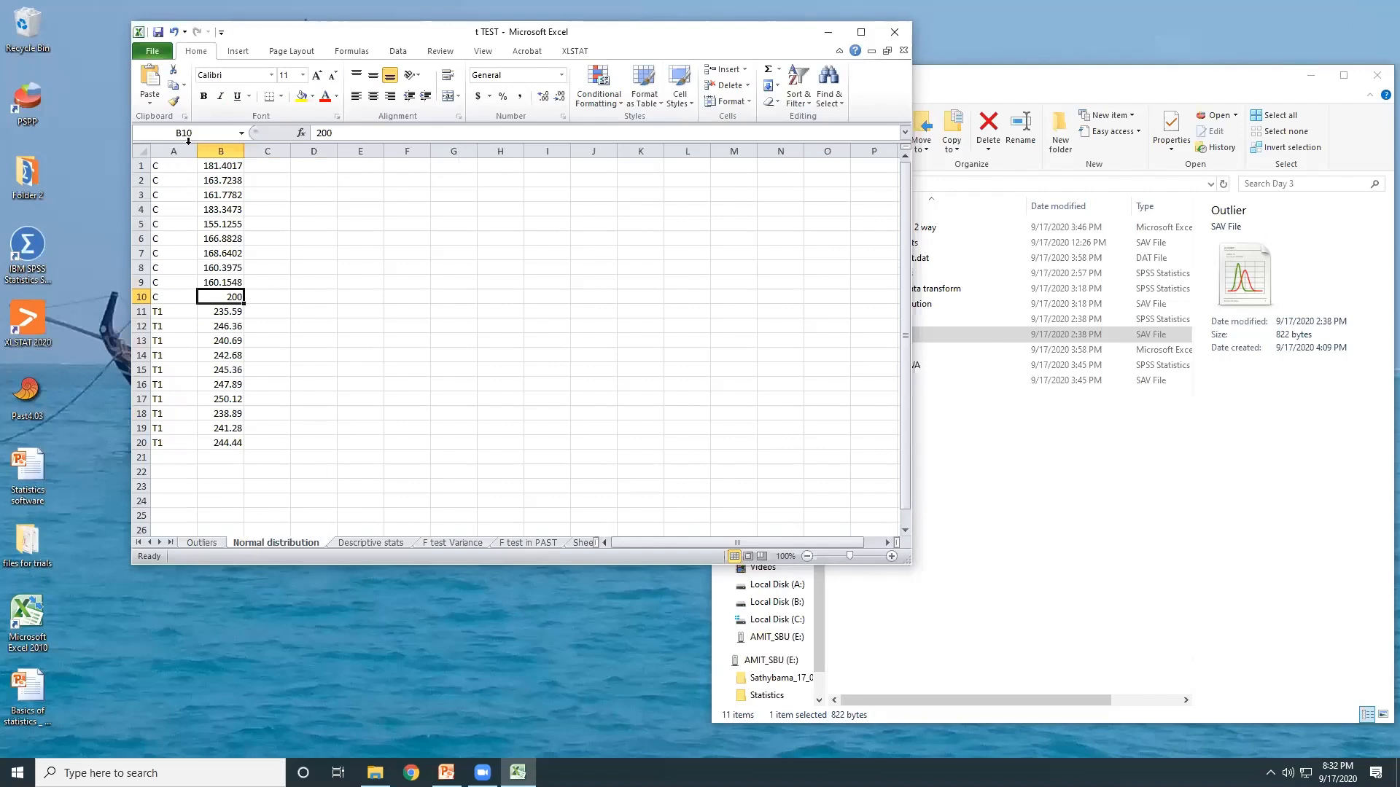
drag(343, 39, 283, 35)
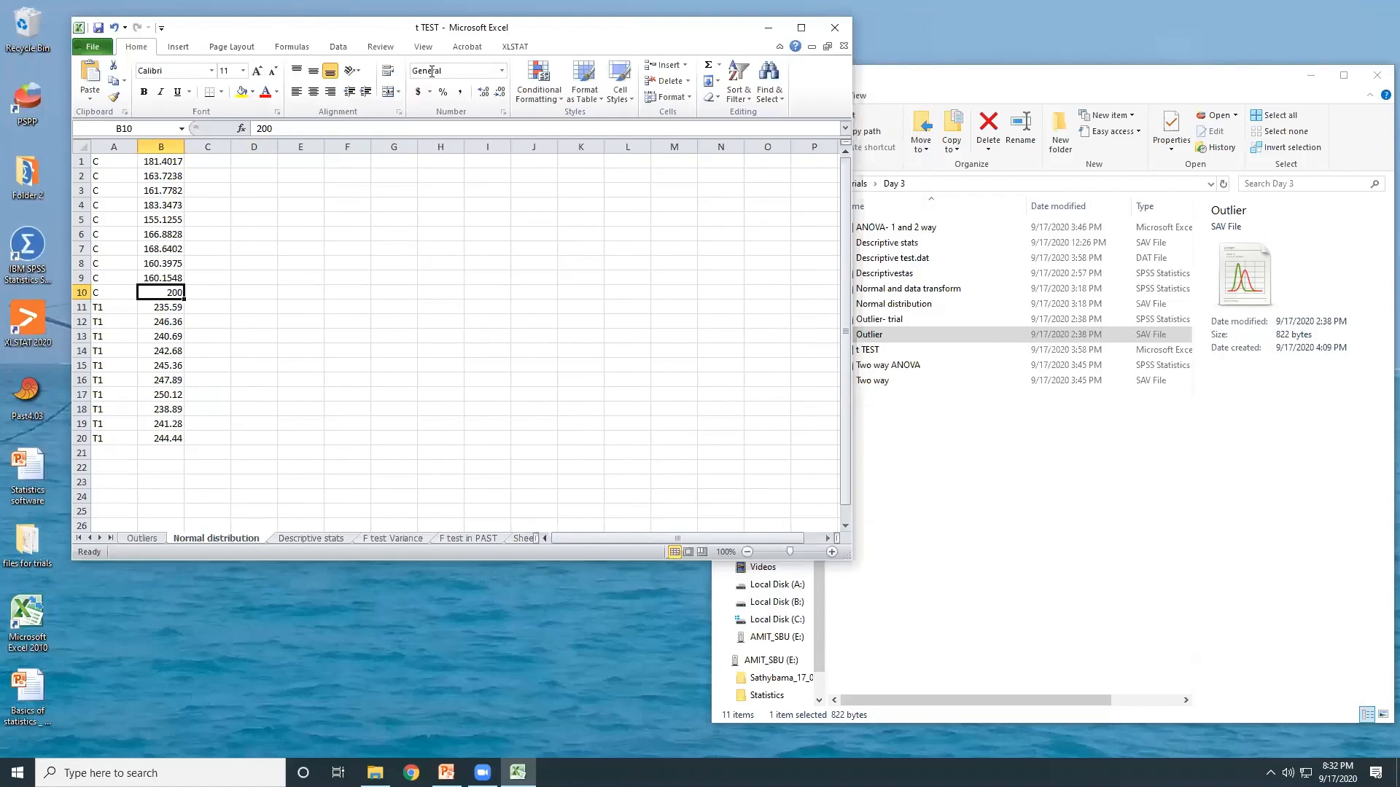
drag(421, 30, 378, 58)
Step: Switch to the PowerPoint presentation, consult the slide on assessing normal distribution, and minimize it again
click(446, 773)
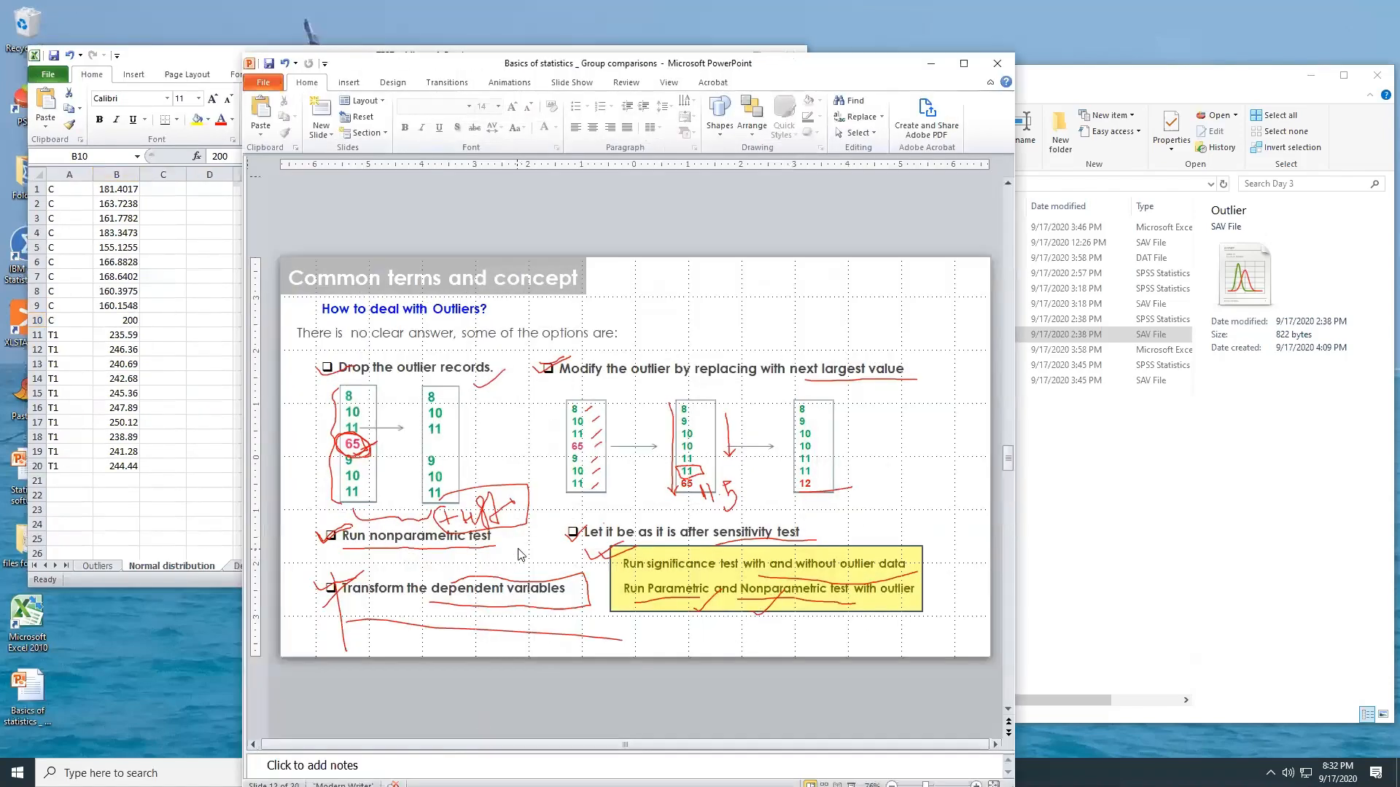
scroll(520, 554, down, 1)
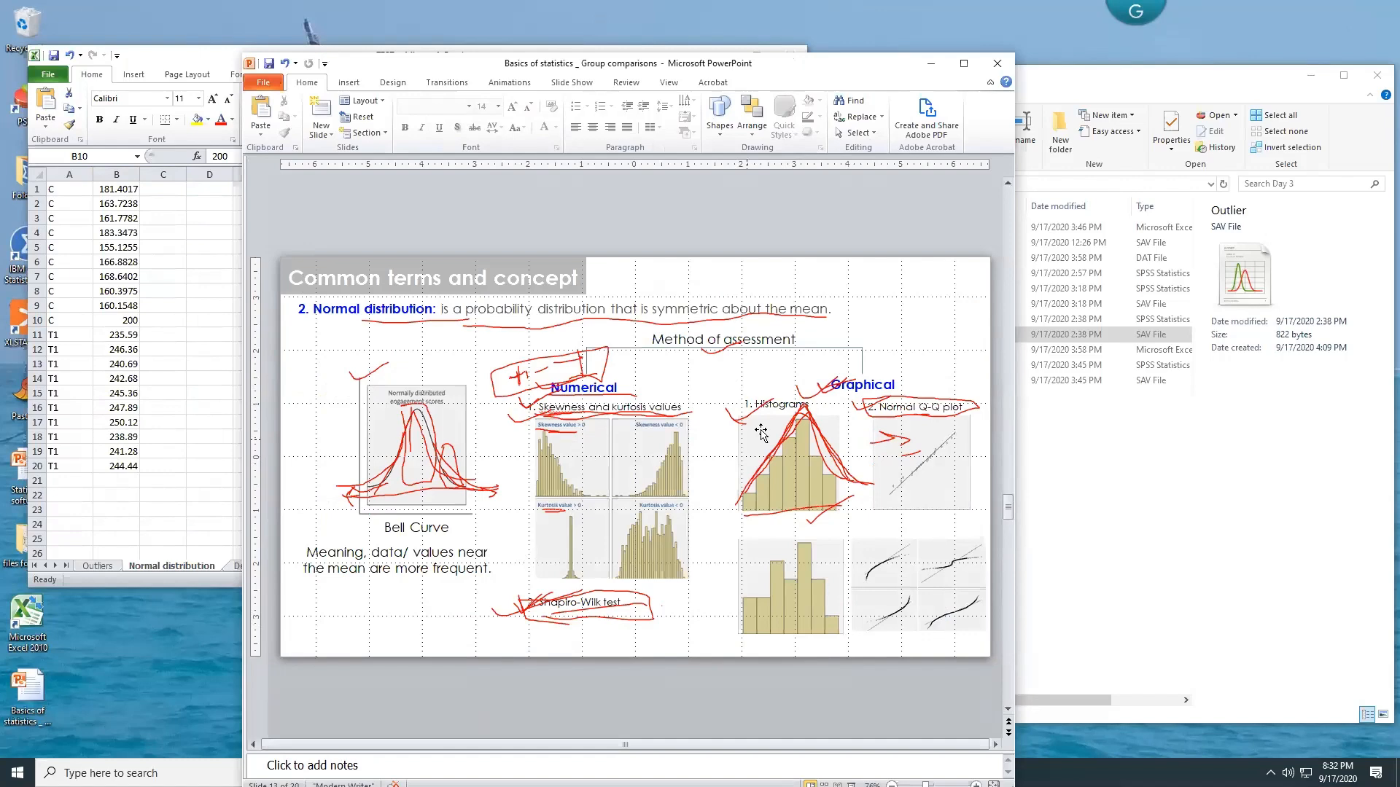
click(929, 67)
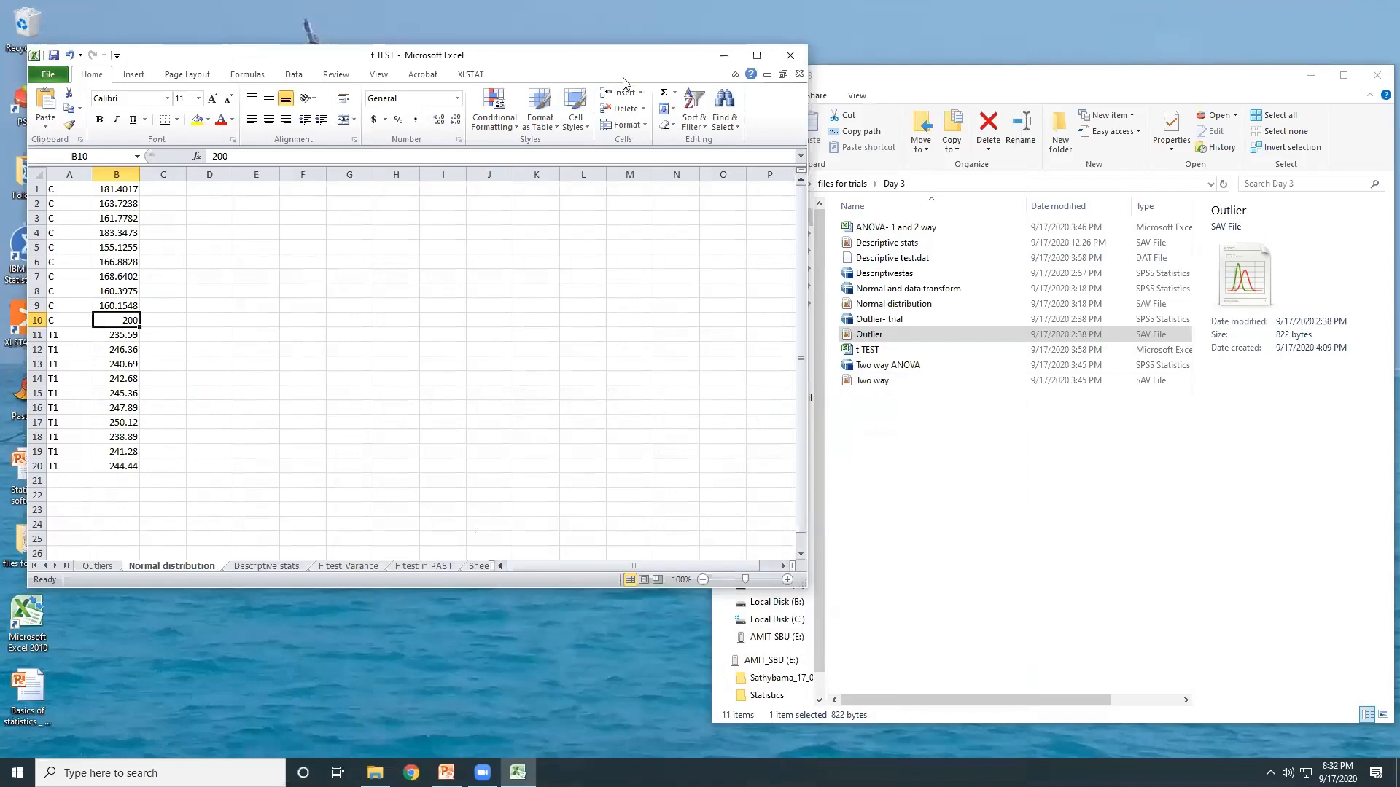
Step: Shrink the t TEST workbook window, place it beside the Day 3 folder, and select cell B1 of the Normal distribution sheet
drag(622, 78, 624, 86)
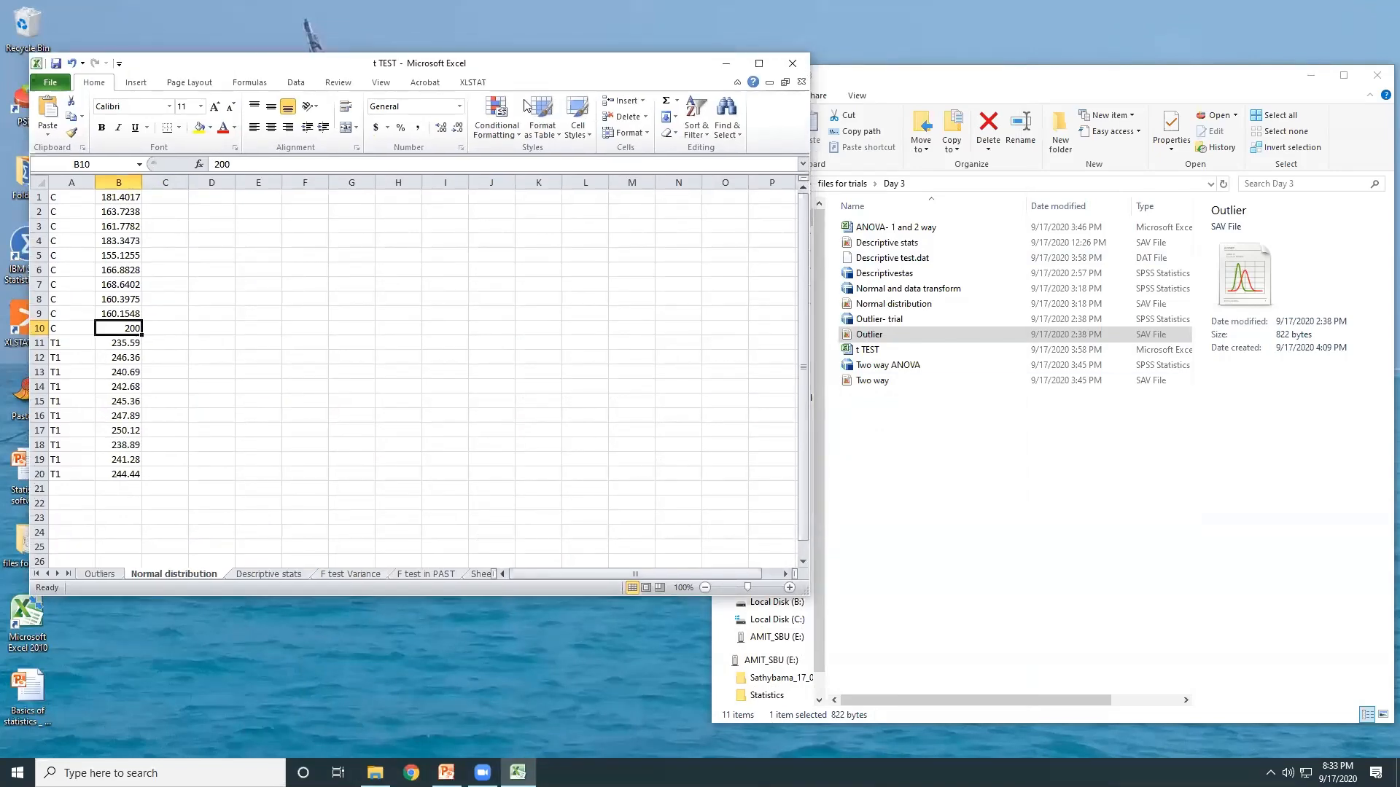
drag(525, 63, 528, 210)
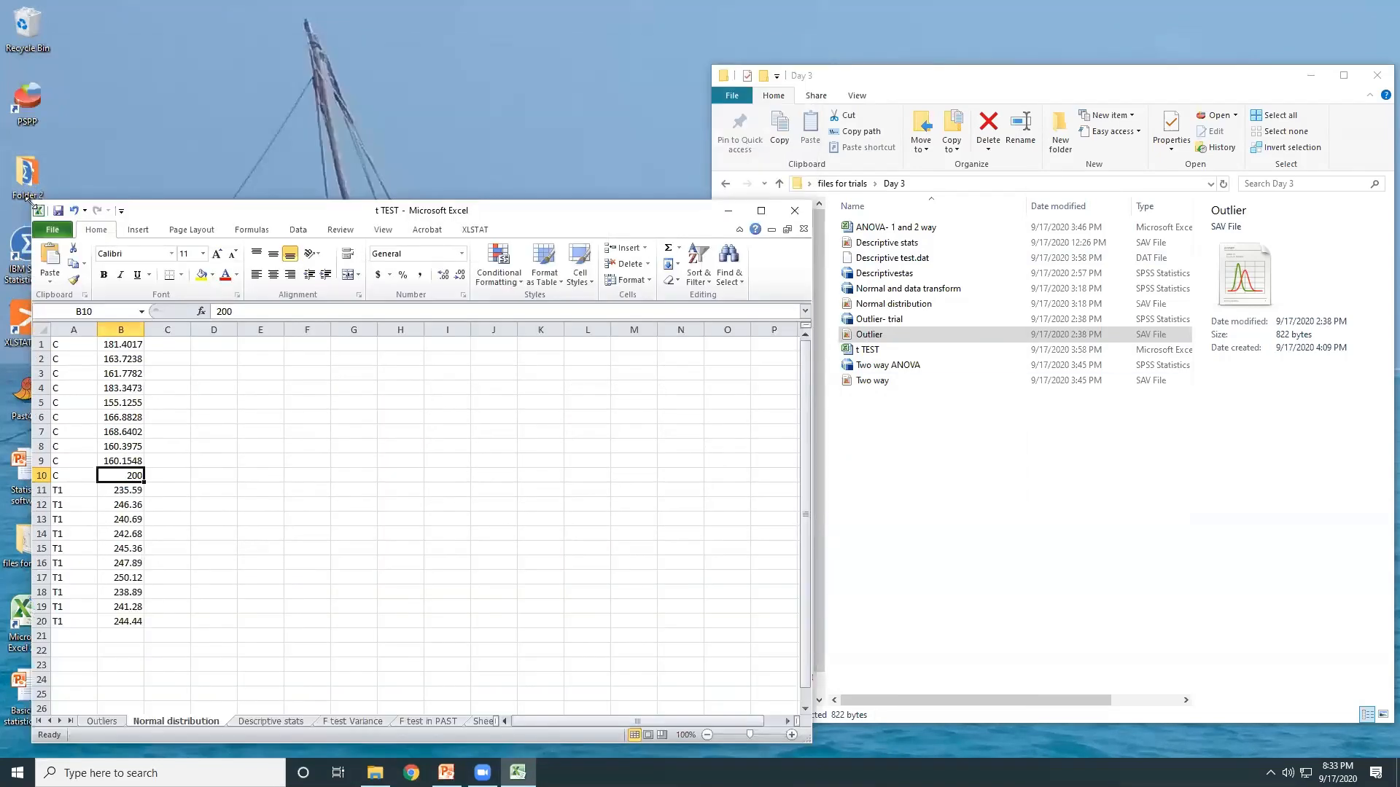
drag(27, 197, 207, 242)
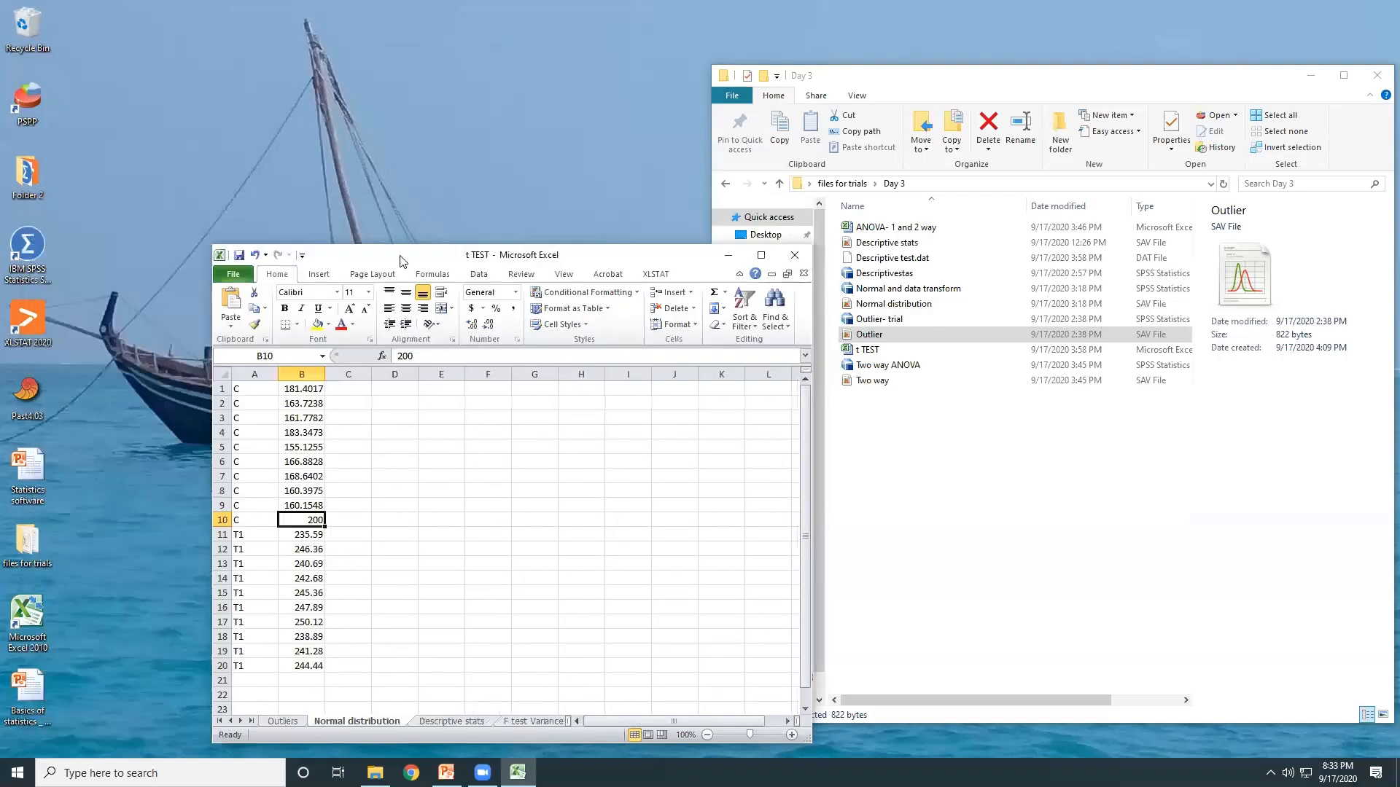
drag(391, 258, 277, 239)
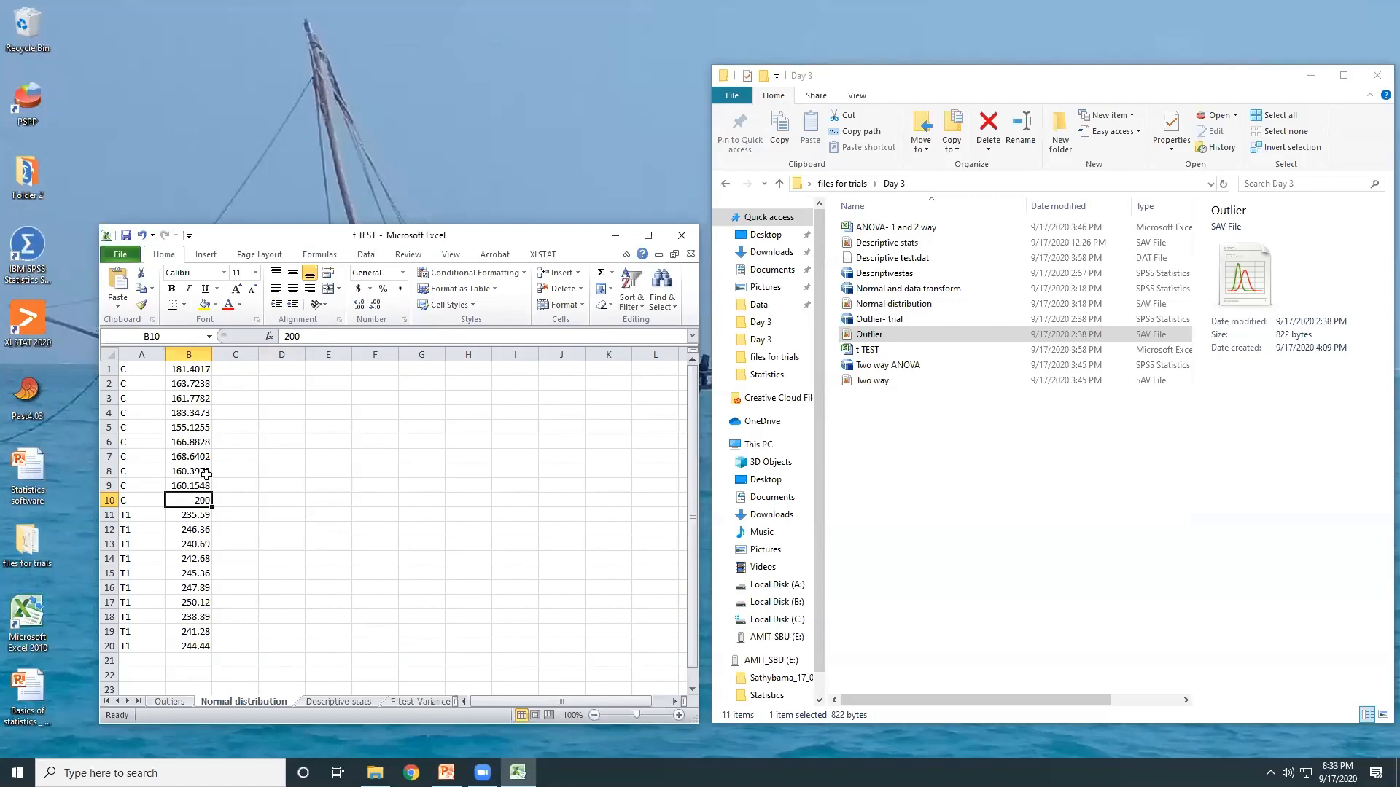
click(188, 364)
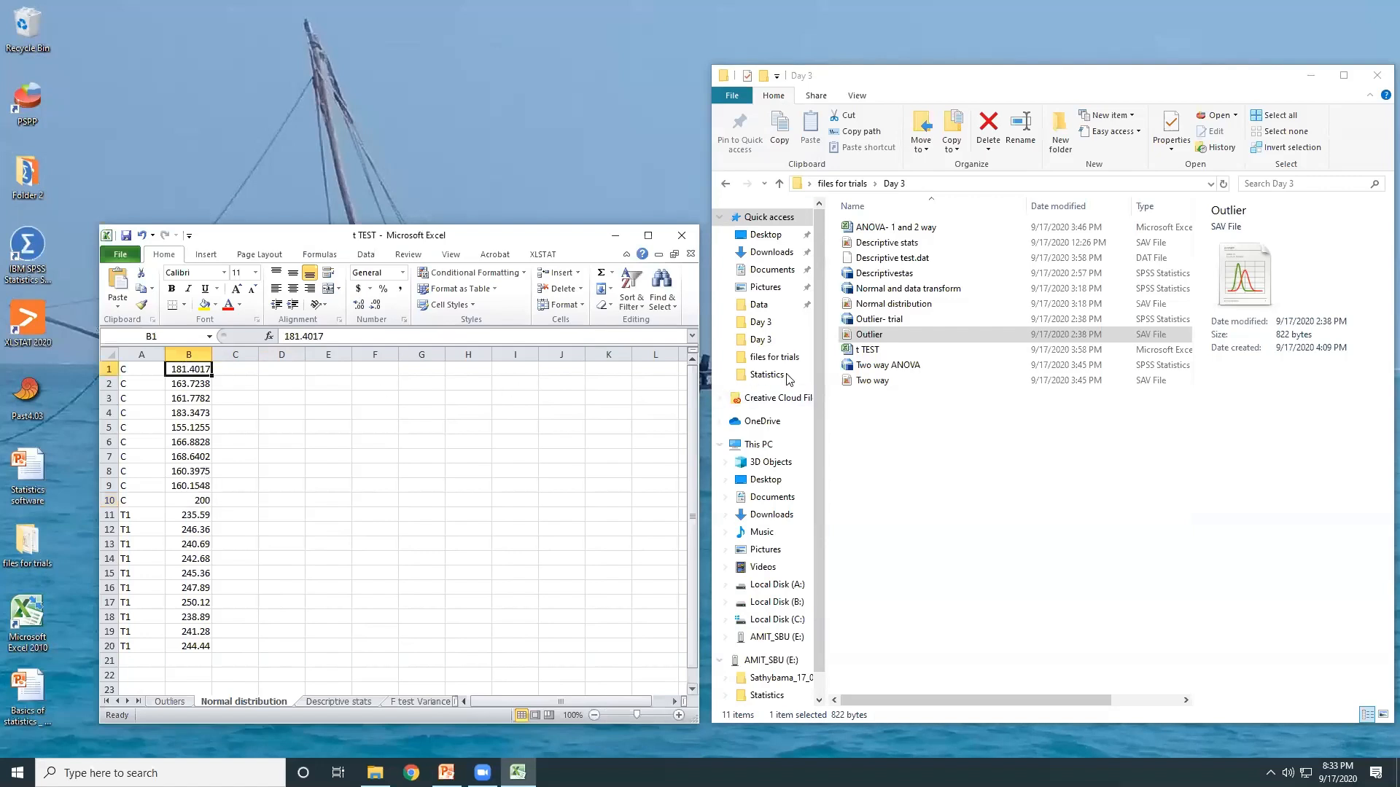
Step: Open the Normal distribution SAV file from the Day 3 folder in SPSS Statistics and show its variable definitions
click(894, 306)
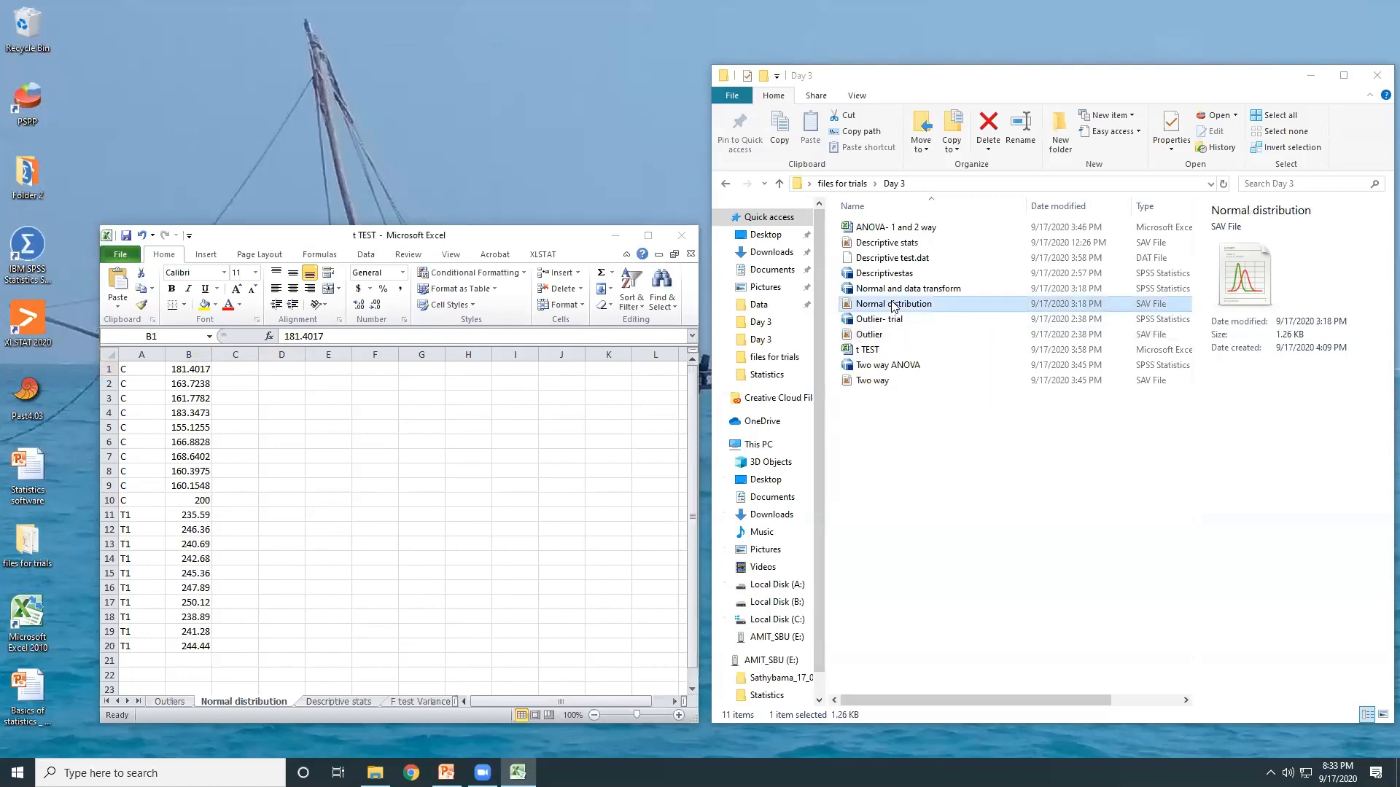
drag(894, 306, 18, 270)
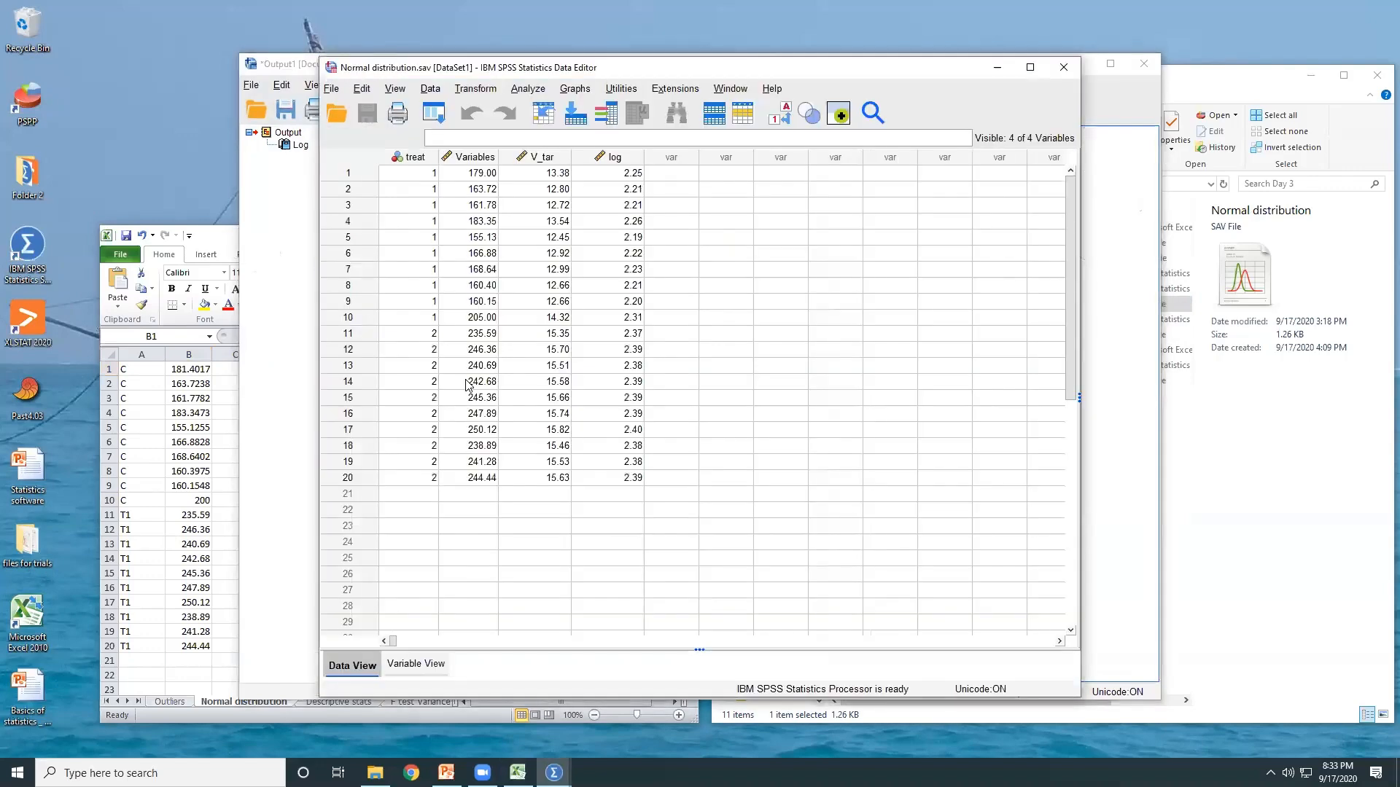
click(416, 664)
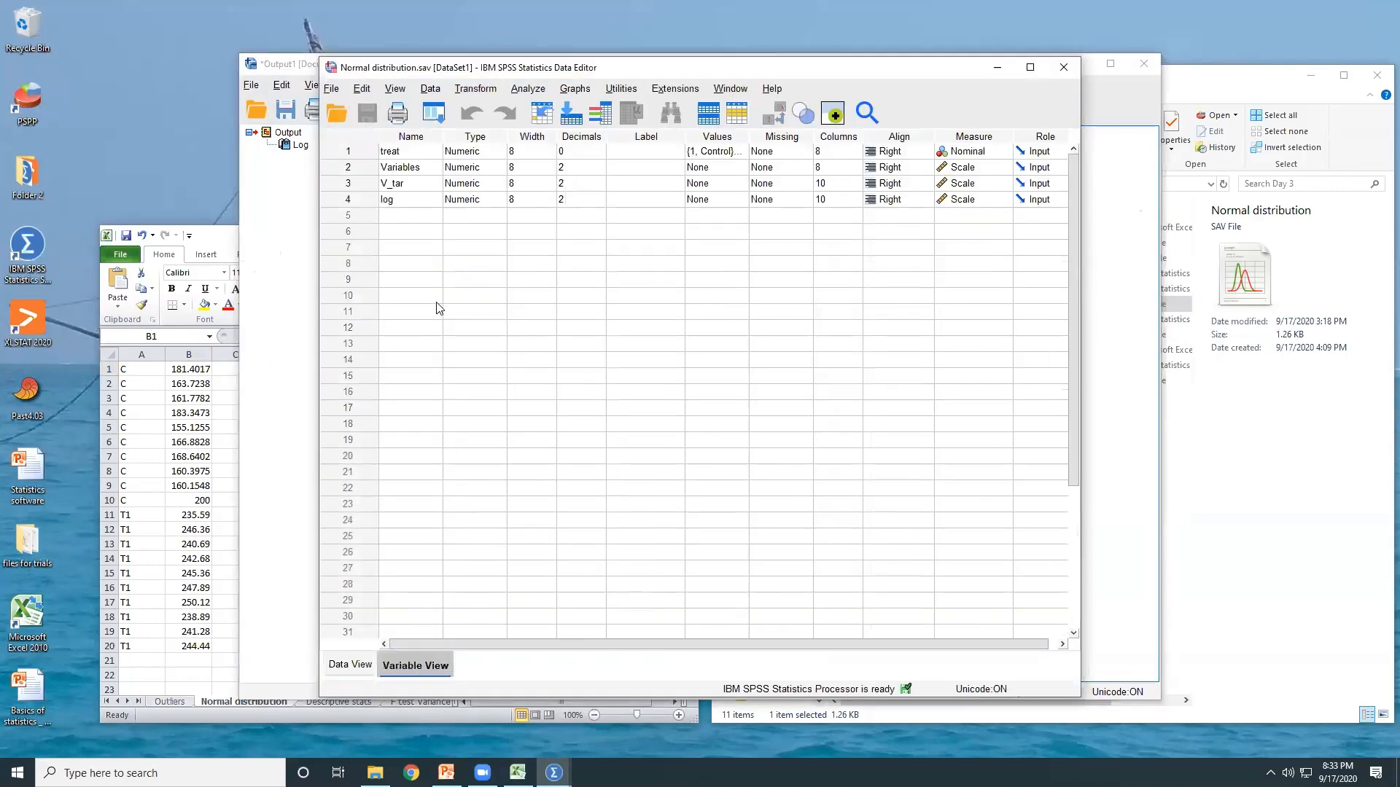
Step: Delete the V_tar and log variables, and check the measurement level and value labels of the treat variable
drag(373, 183, 387, 203)
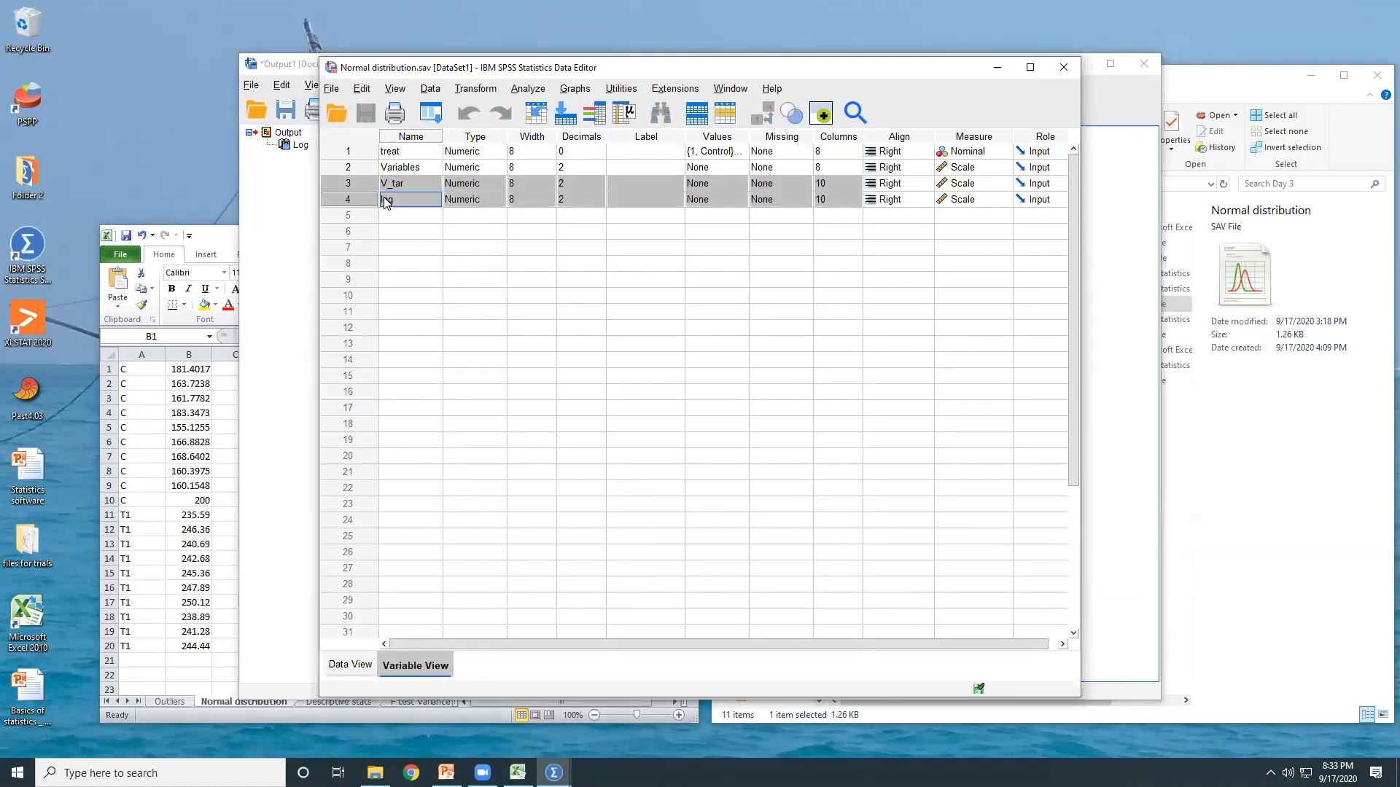
key(Delete)
click(391, 153)
click(954, 153)
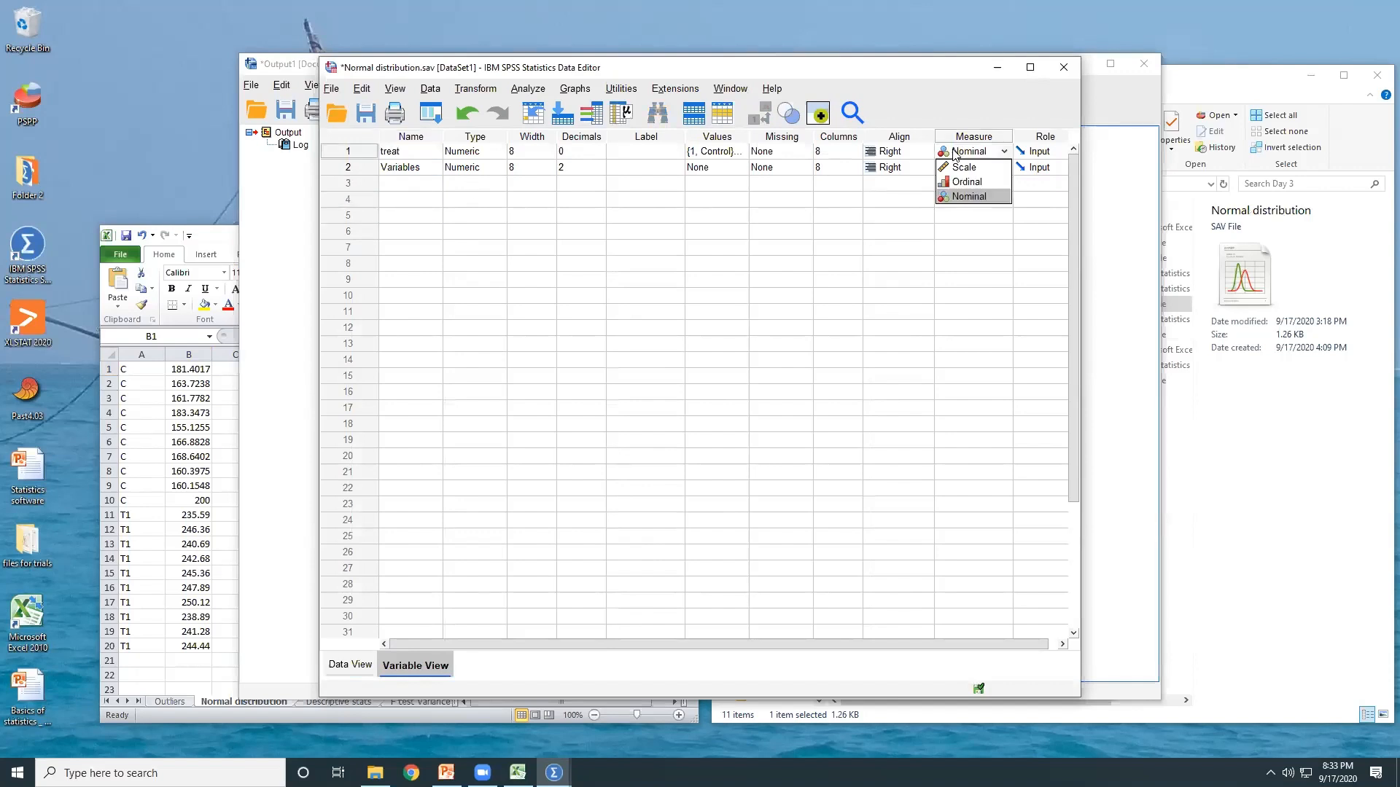
click(729, 155)
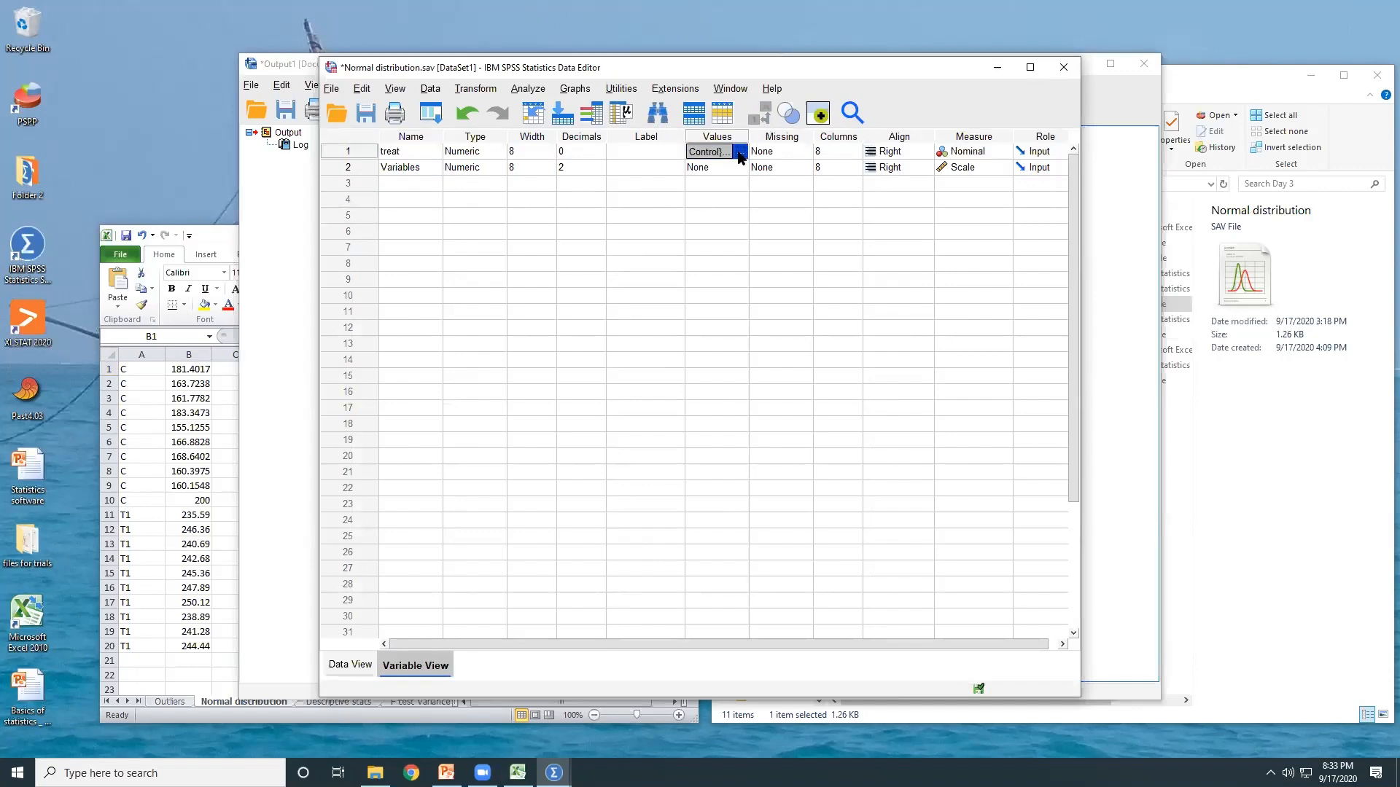
click(739, 152)
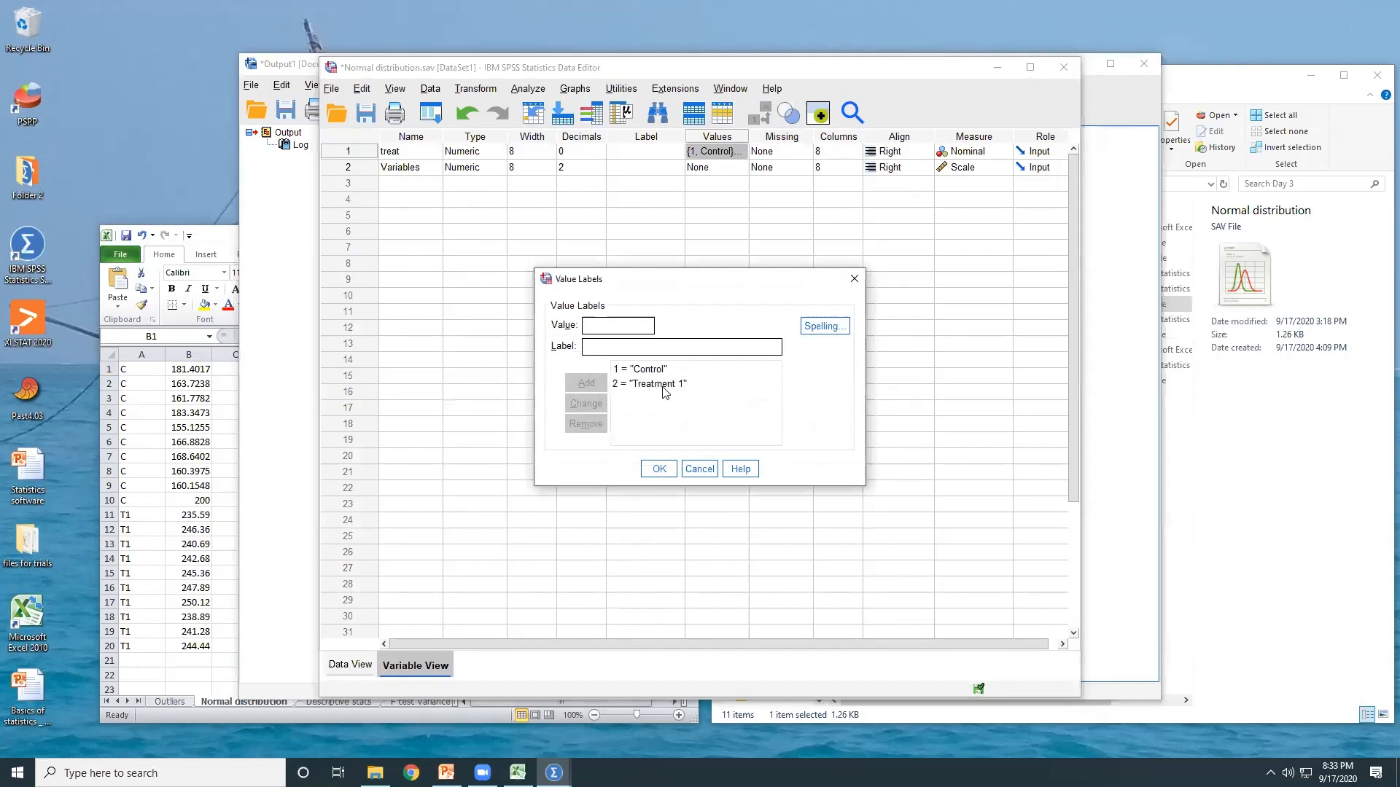
click(661, 471)
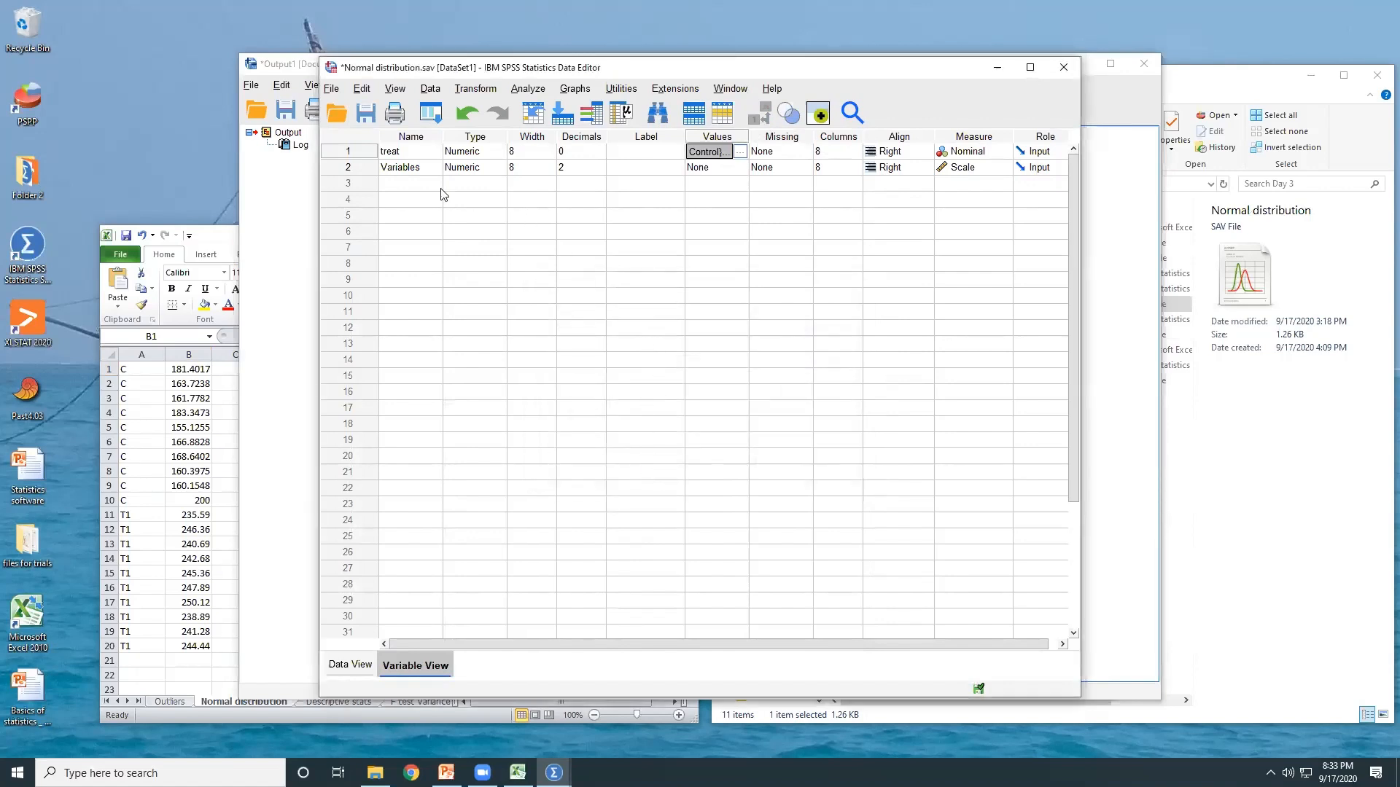
click(412, 168)
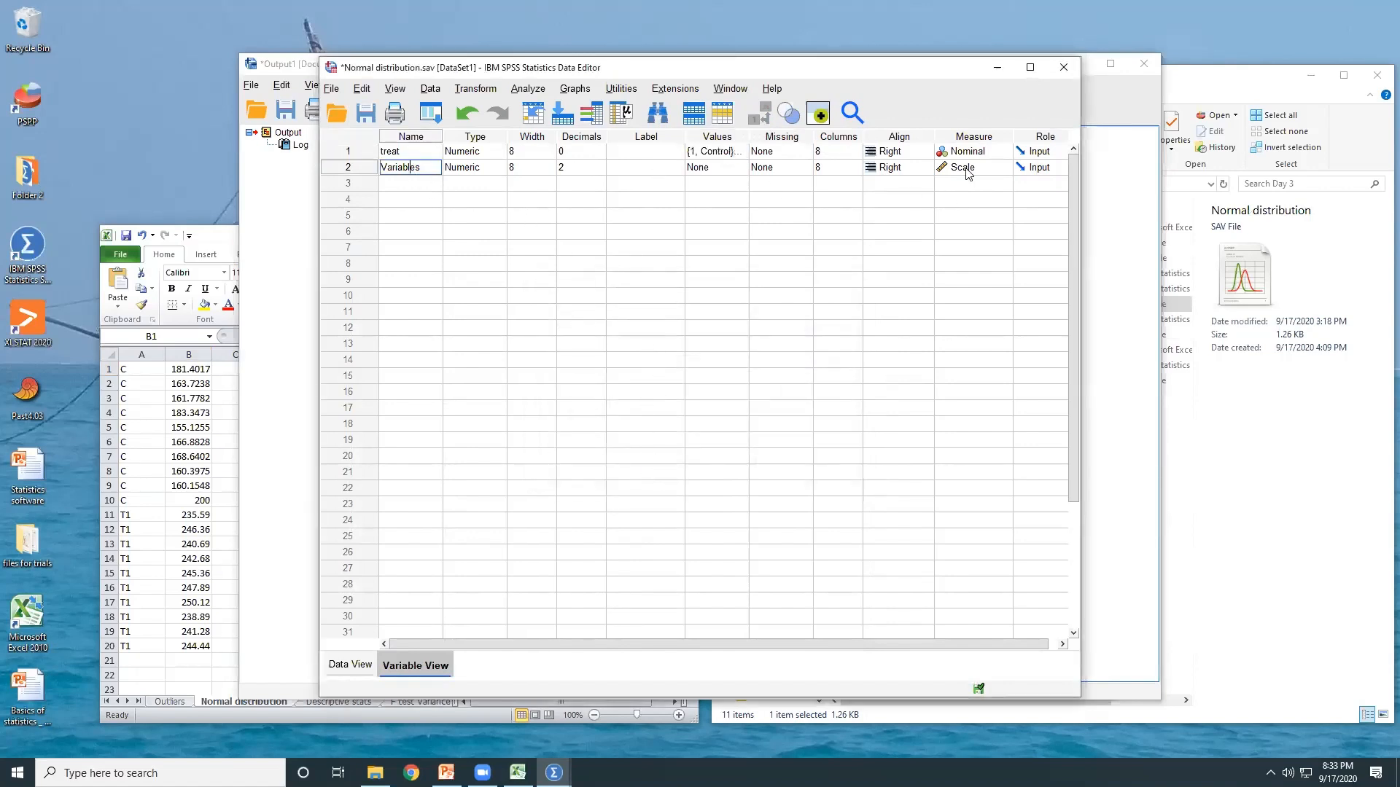
Step: Show the data values and set up an Explore analysis with Variables as the dependent and treat as the factor
click(352, 665)
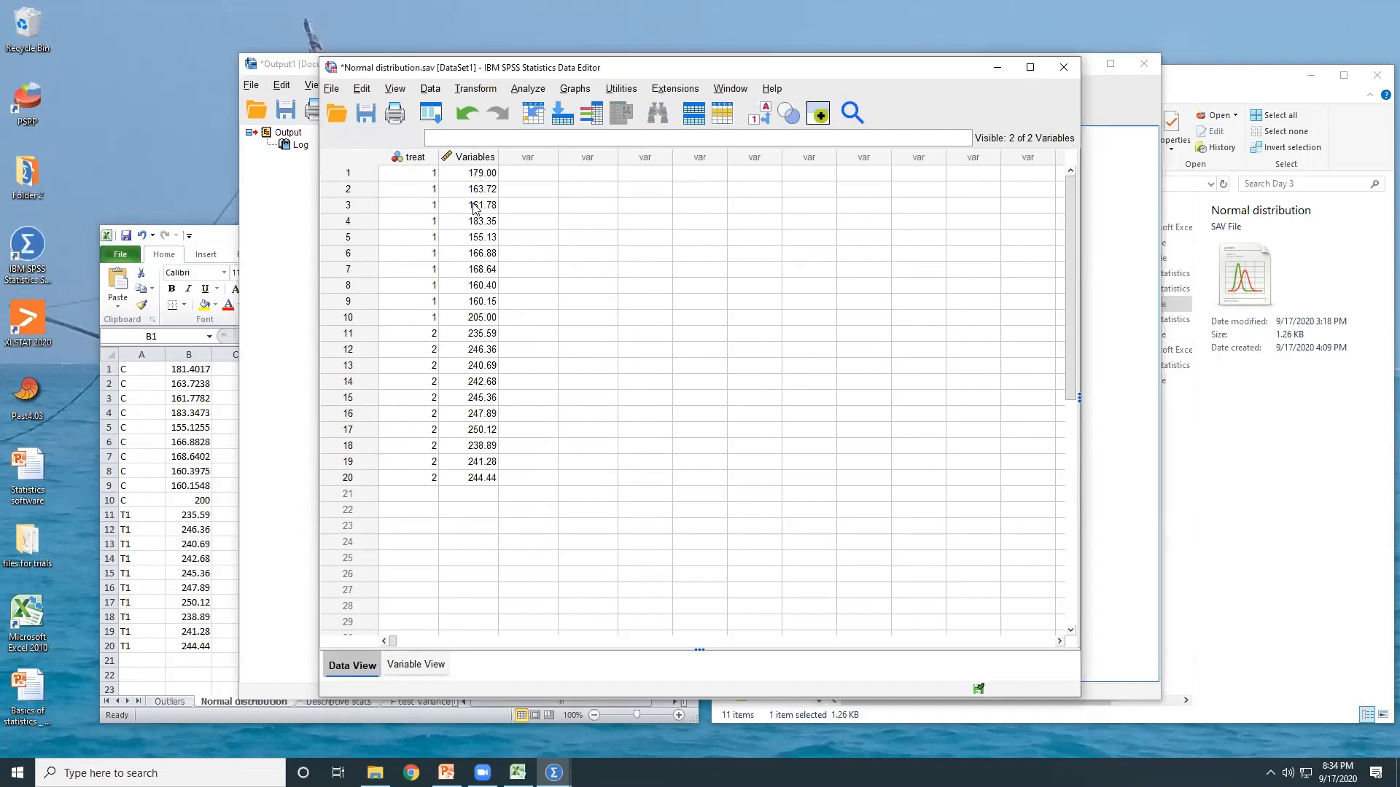
click(534, 89)
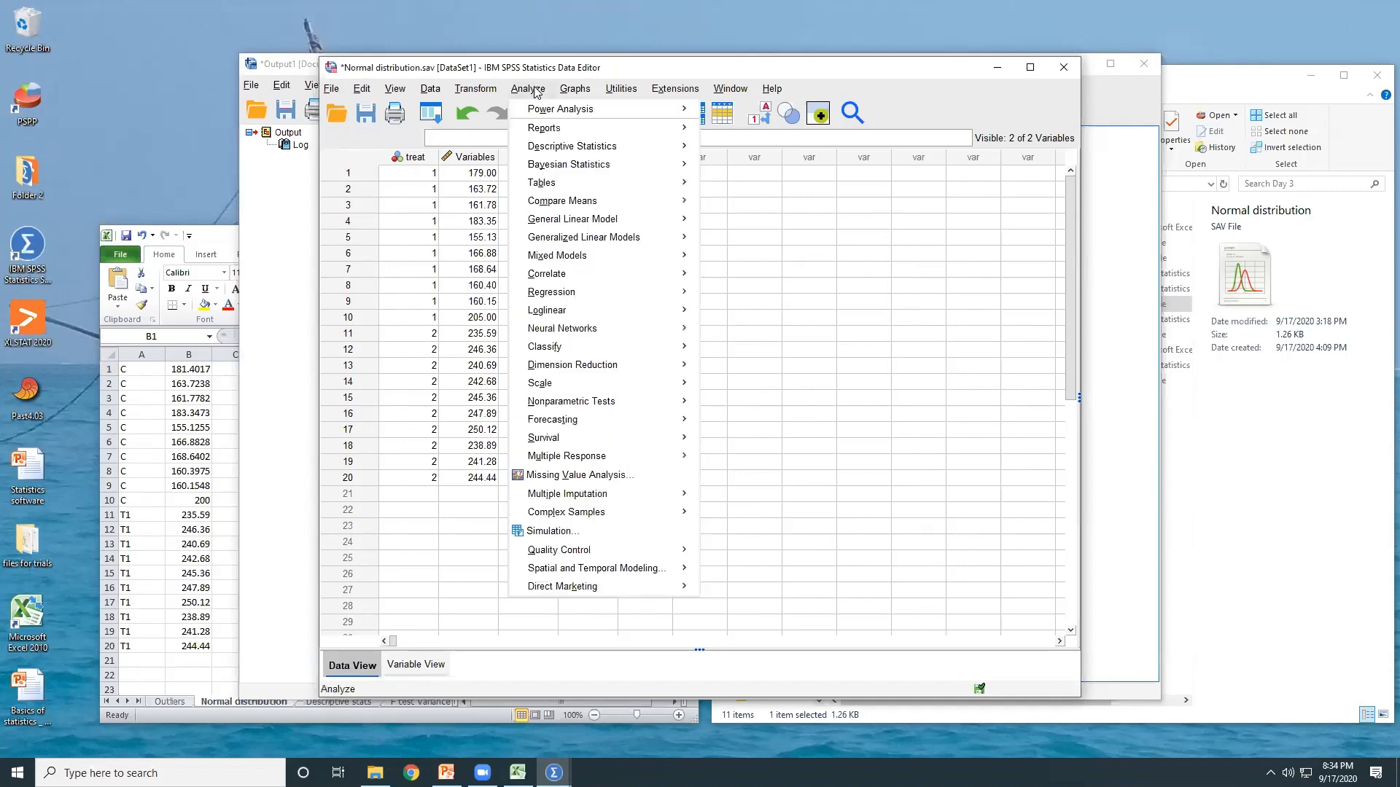
mouse_move(562, 145)
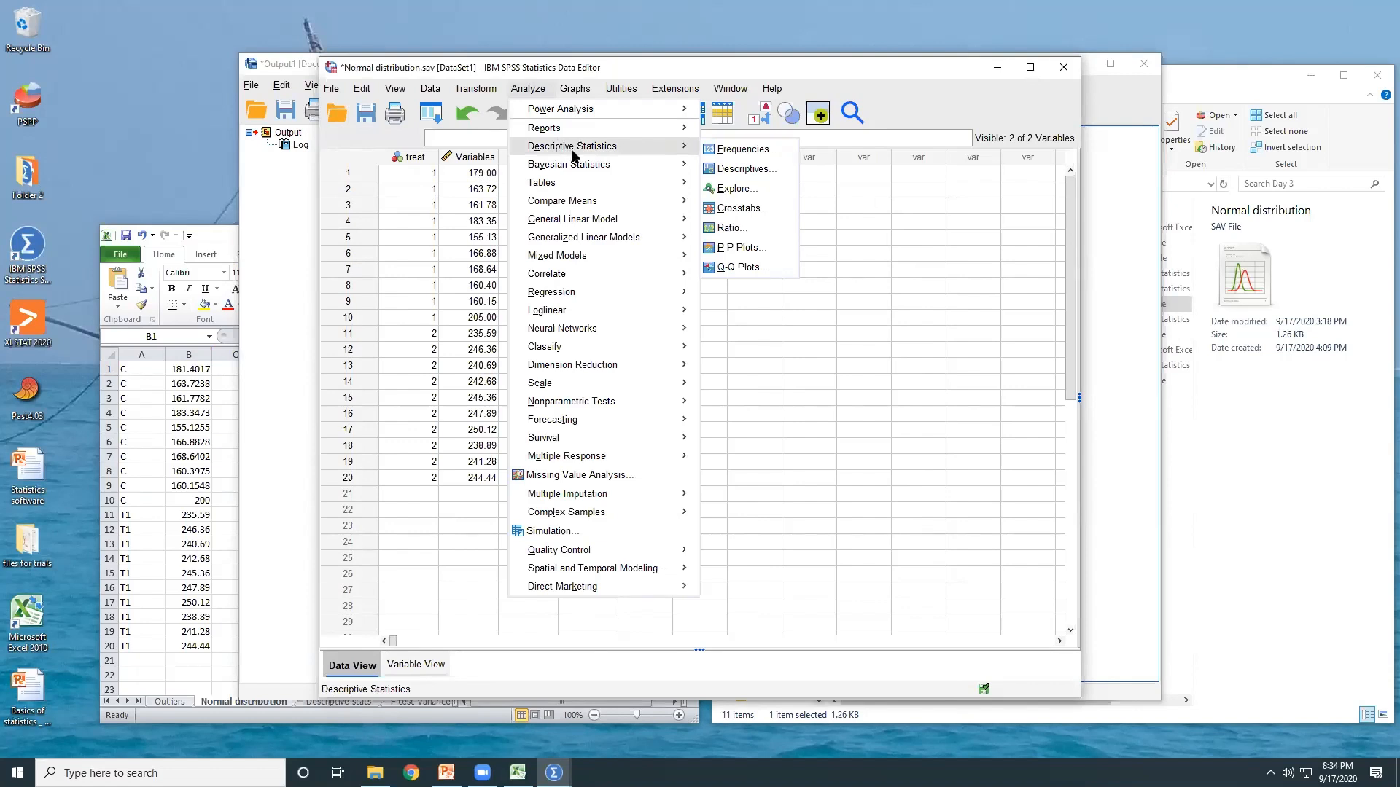
click(736, 189)
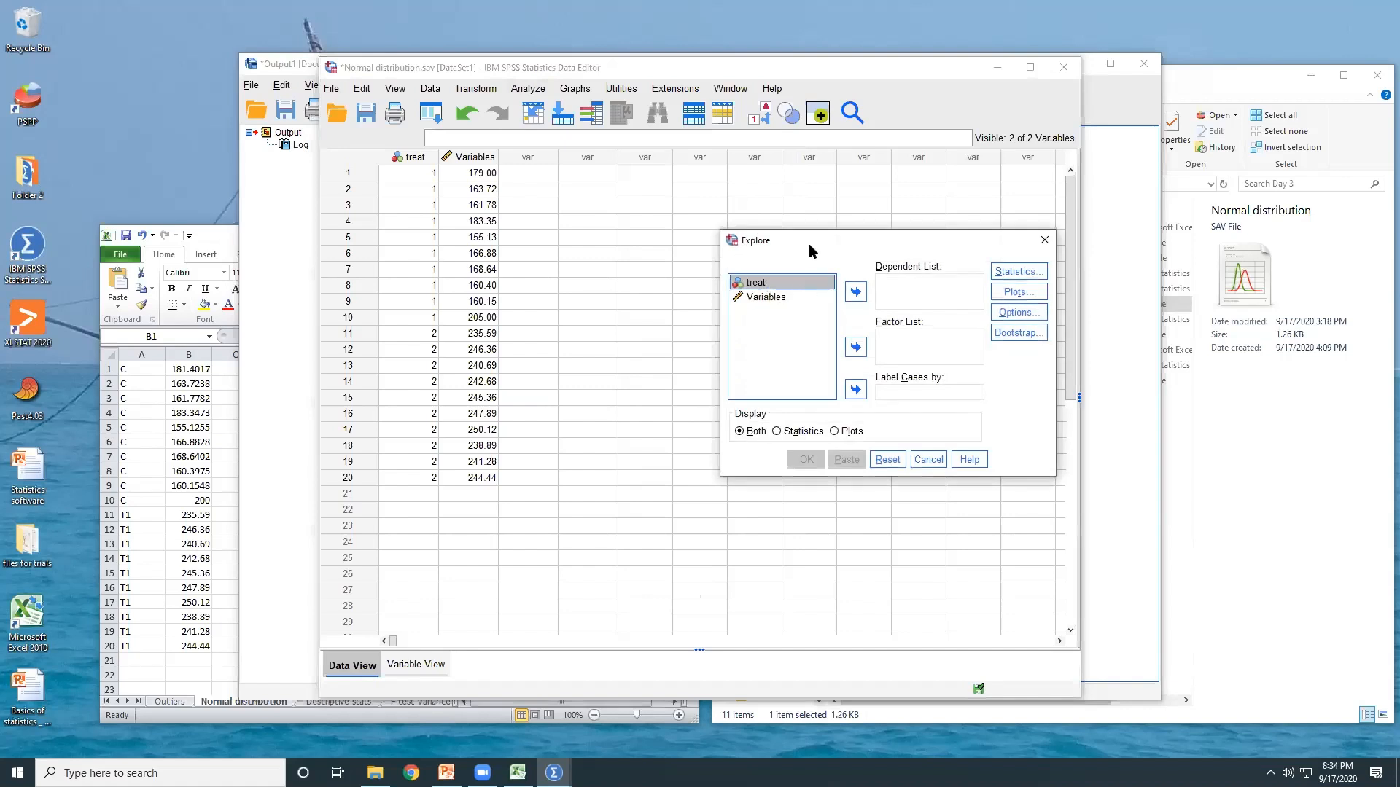
drag(806, 243, 646, 209)
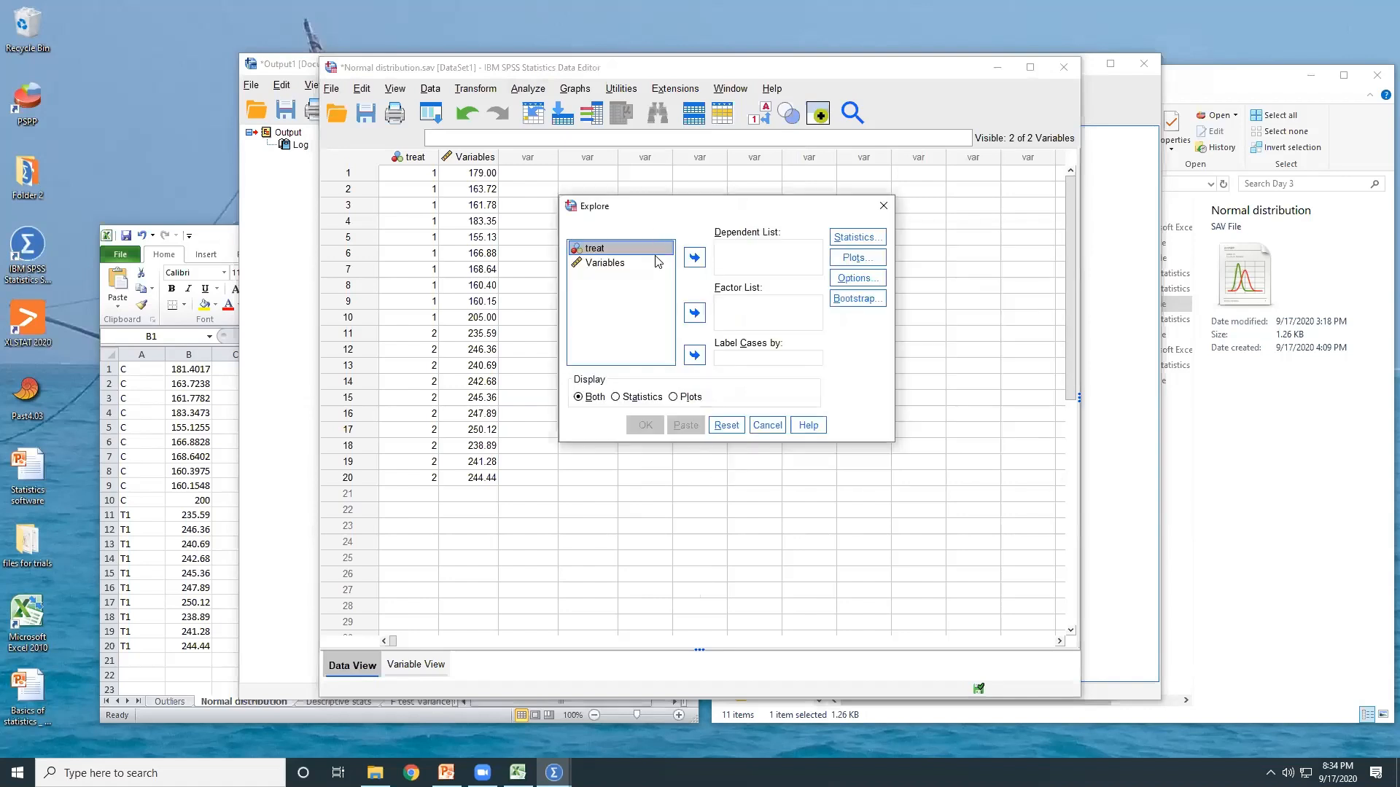
click(612, 268)
click(694, 258)
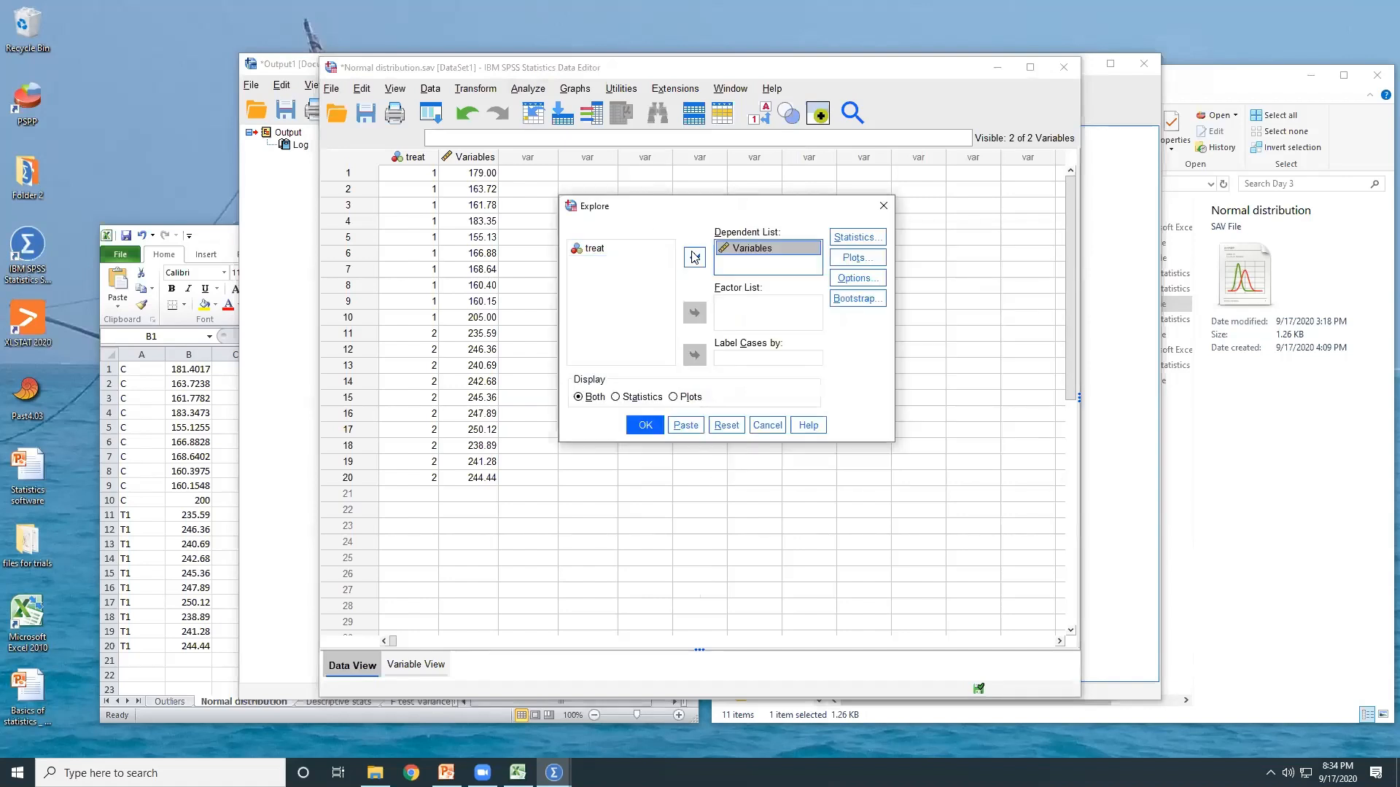
click(605, 251)
click(694, 313)
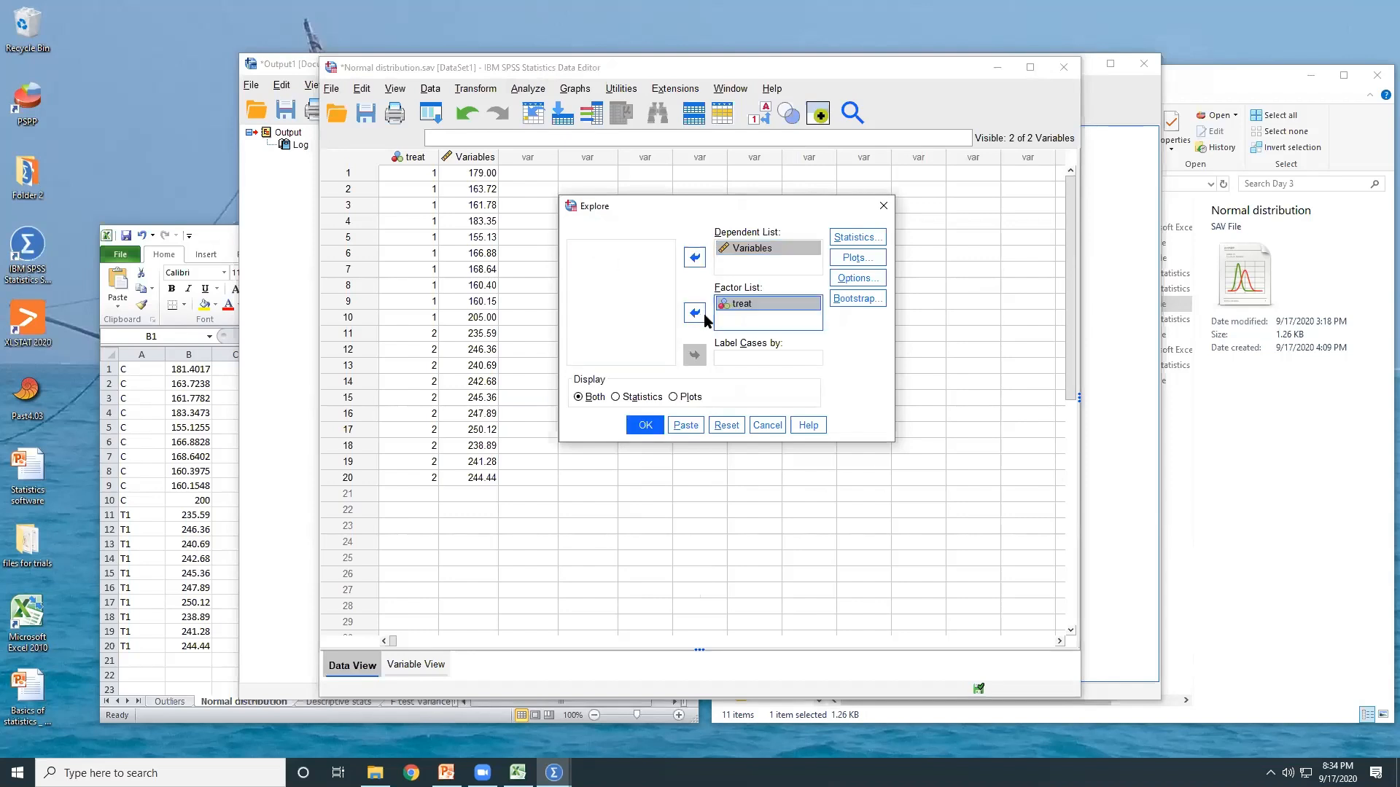
Step: Enlarge the Explore dialog and add Outliers to the requested statistics, keeping Descriptives with a 95% confidence interval for the mean
click(873, 243)
drag(897, 443, 1049, 628)
click(826, 208)
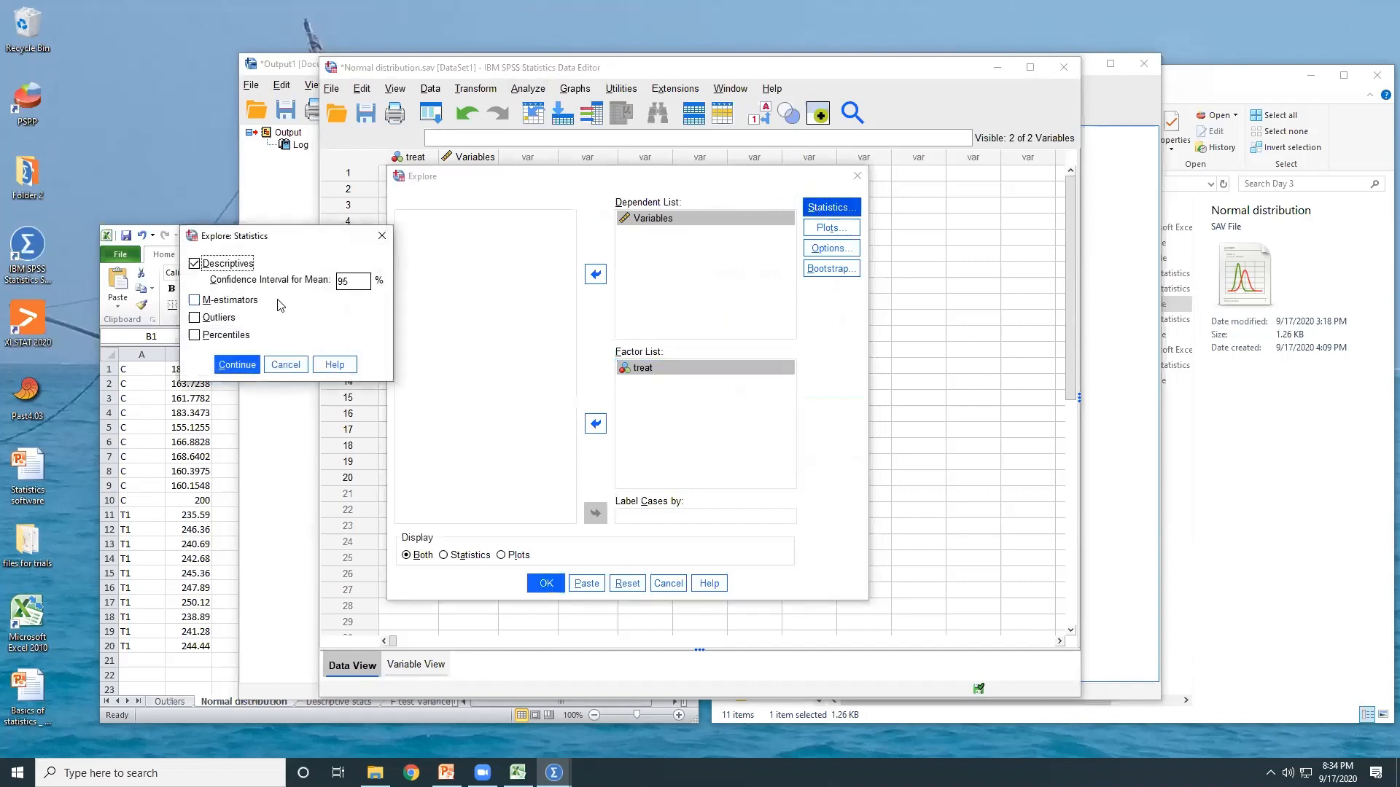
click(196, 318)
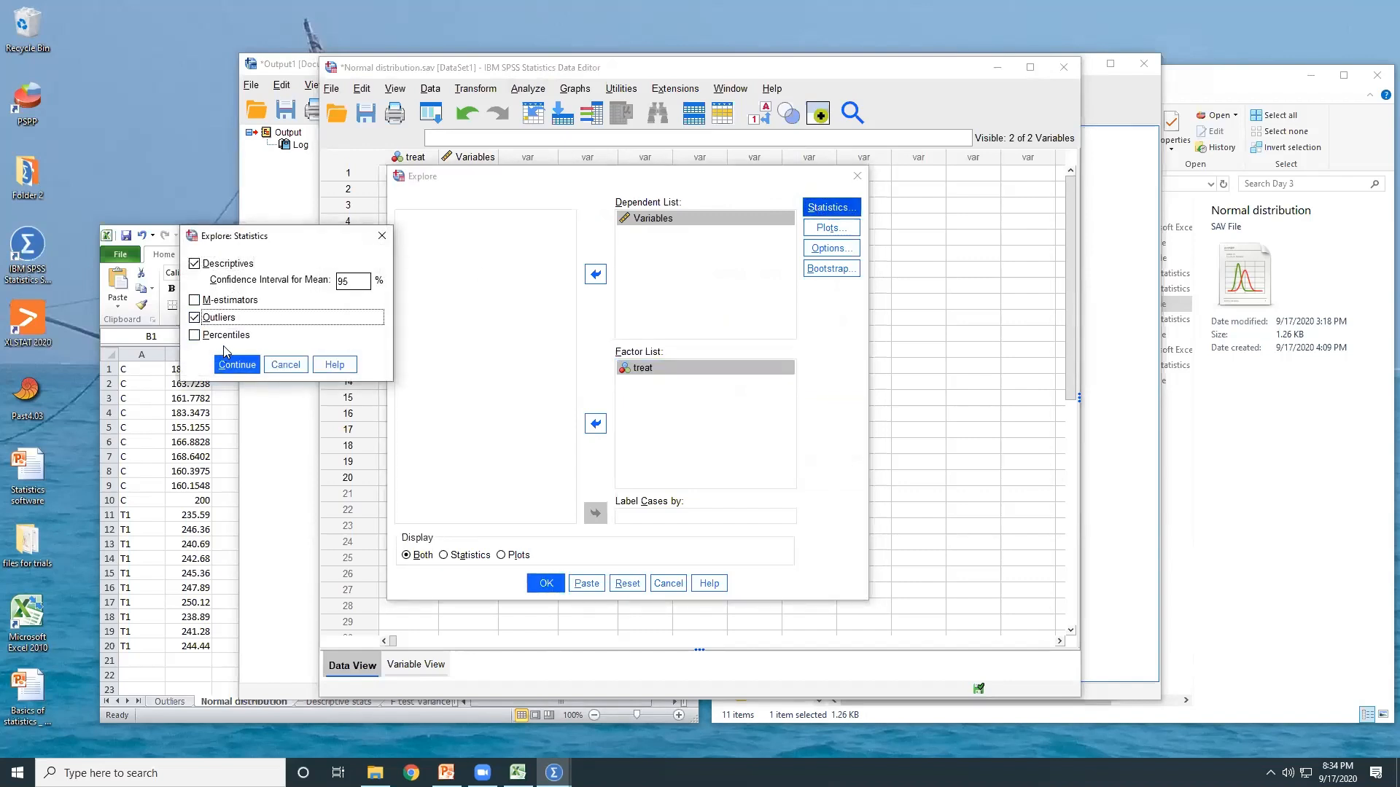
click(217, 335)
click(237, 365)
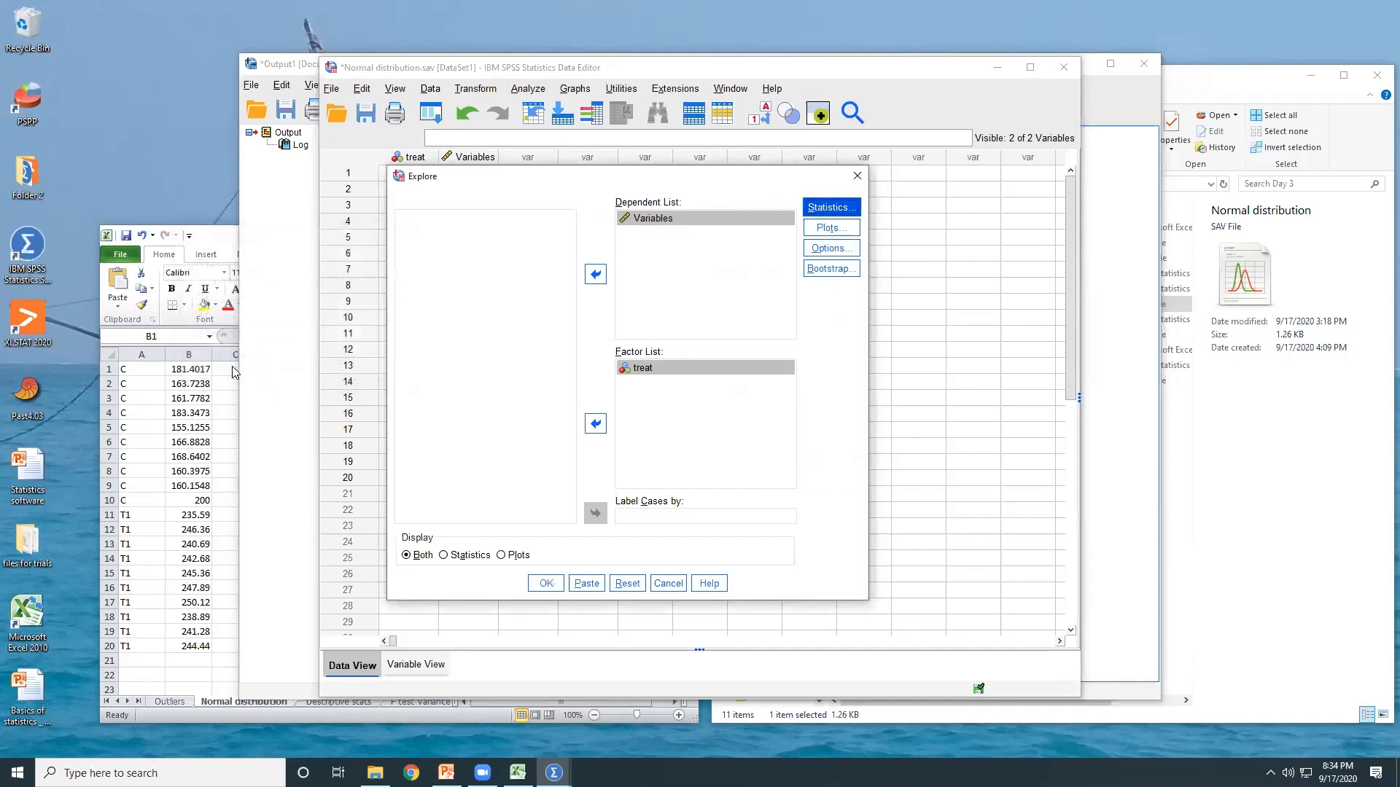
Step: Set the Explore plots to include a histogram and normality plots with tests, without the stem-and-leaf plot
click(829, 228)
click(488, 233)
click(491, 218)
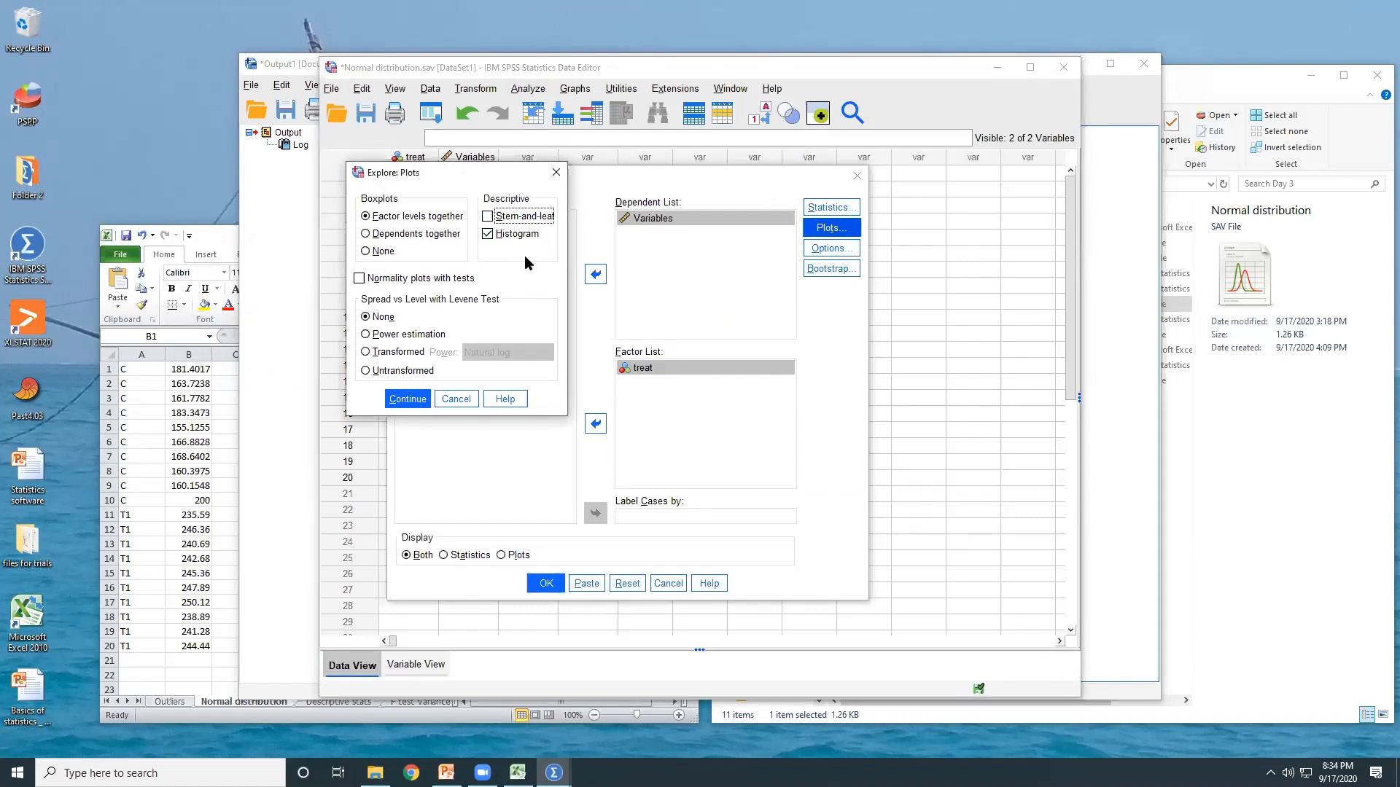
click(359, 279)
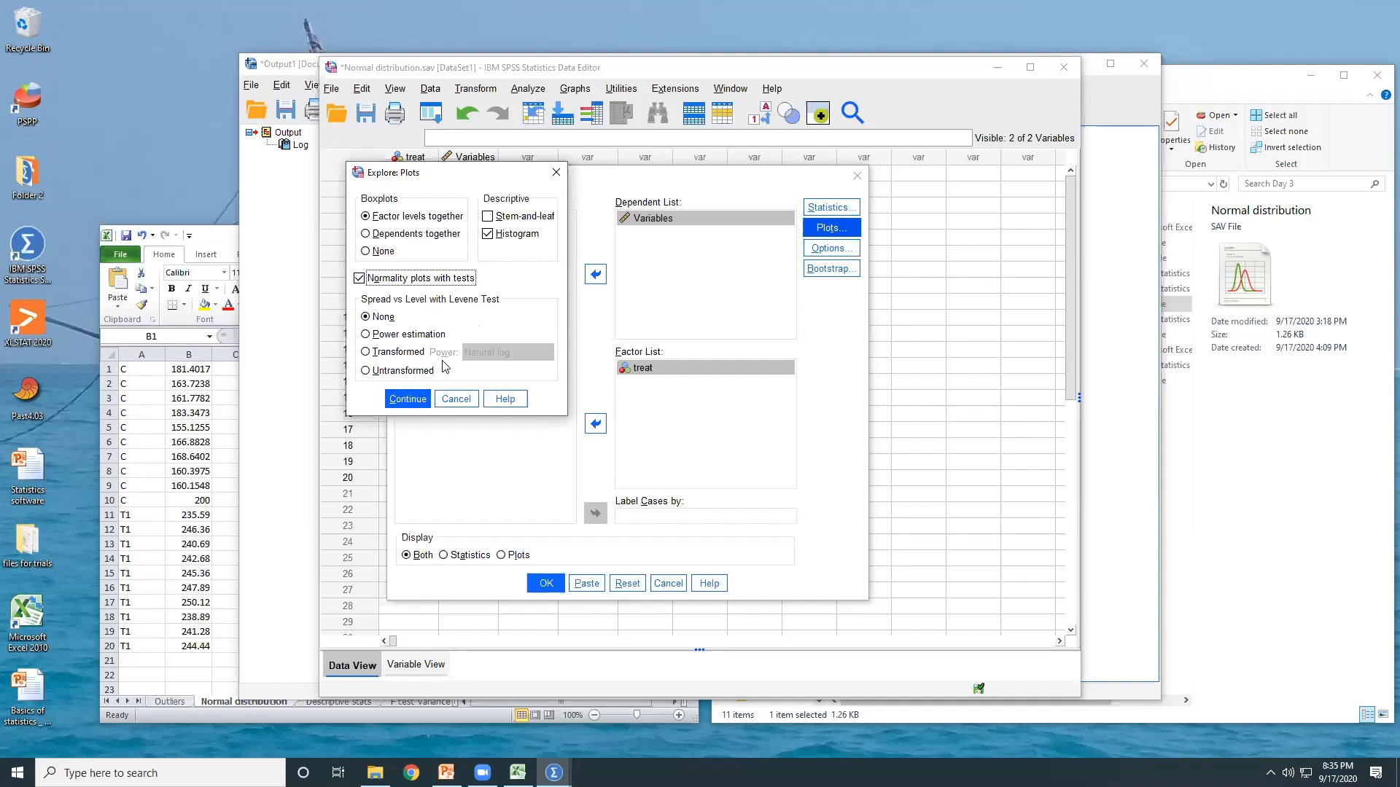
click(423, 404)
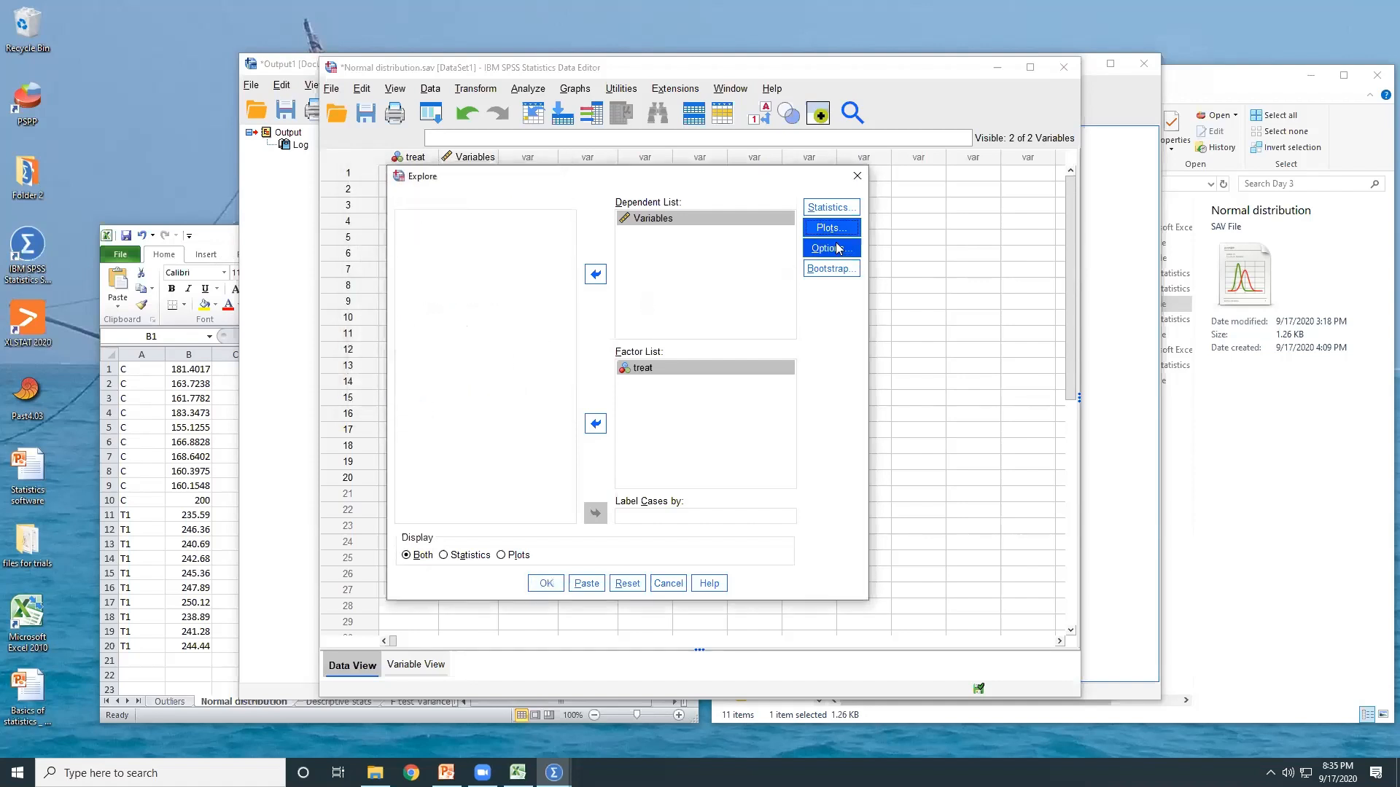
Step: Keep missing cases excluded listwise, recheck the Explore statistics and plot settings, and run the analysis
click(853, 252)
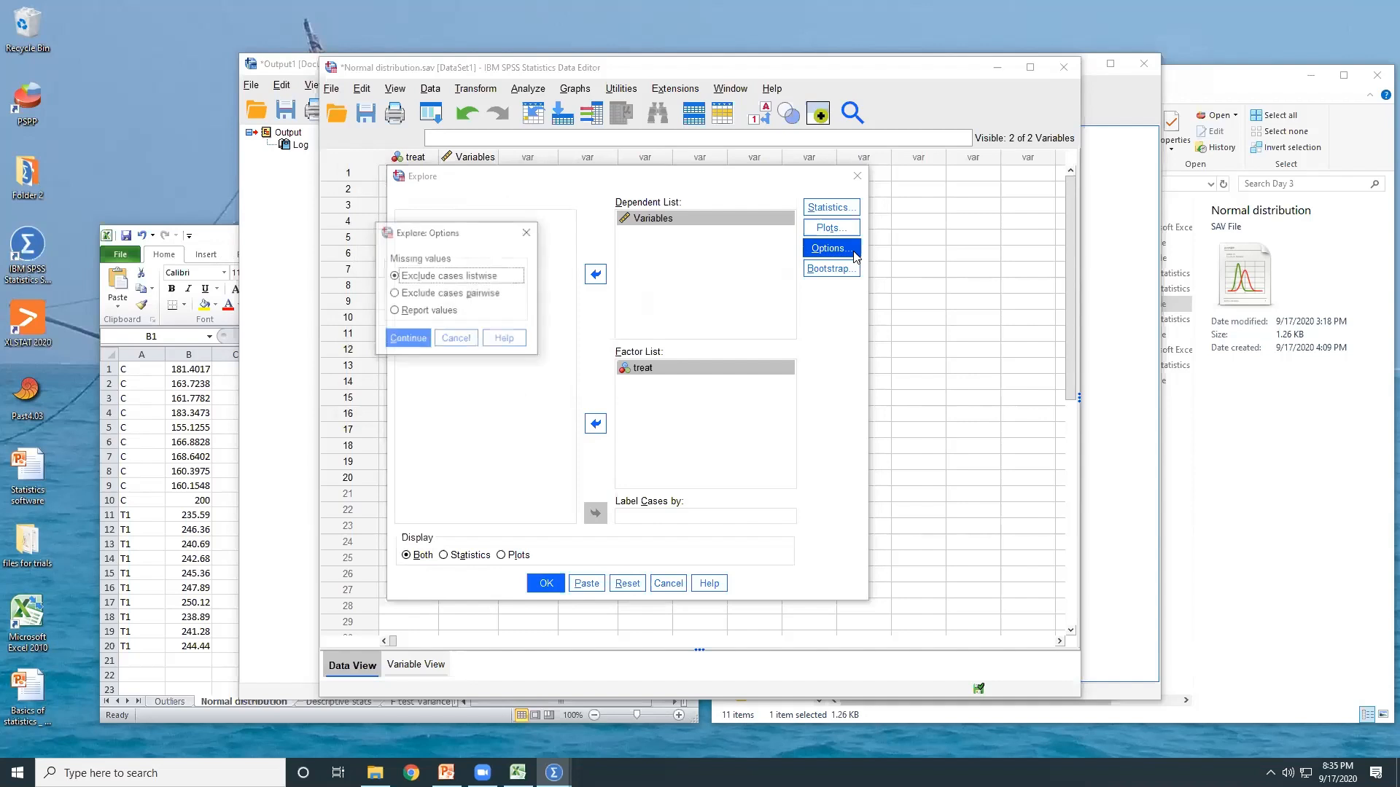
click(408, 339)
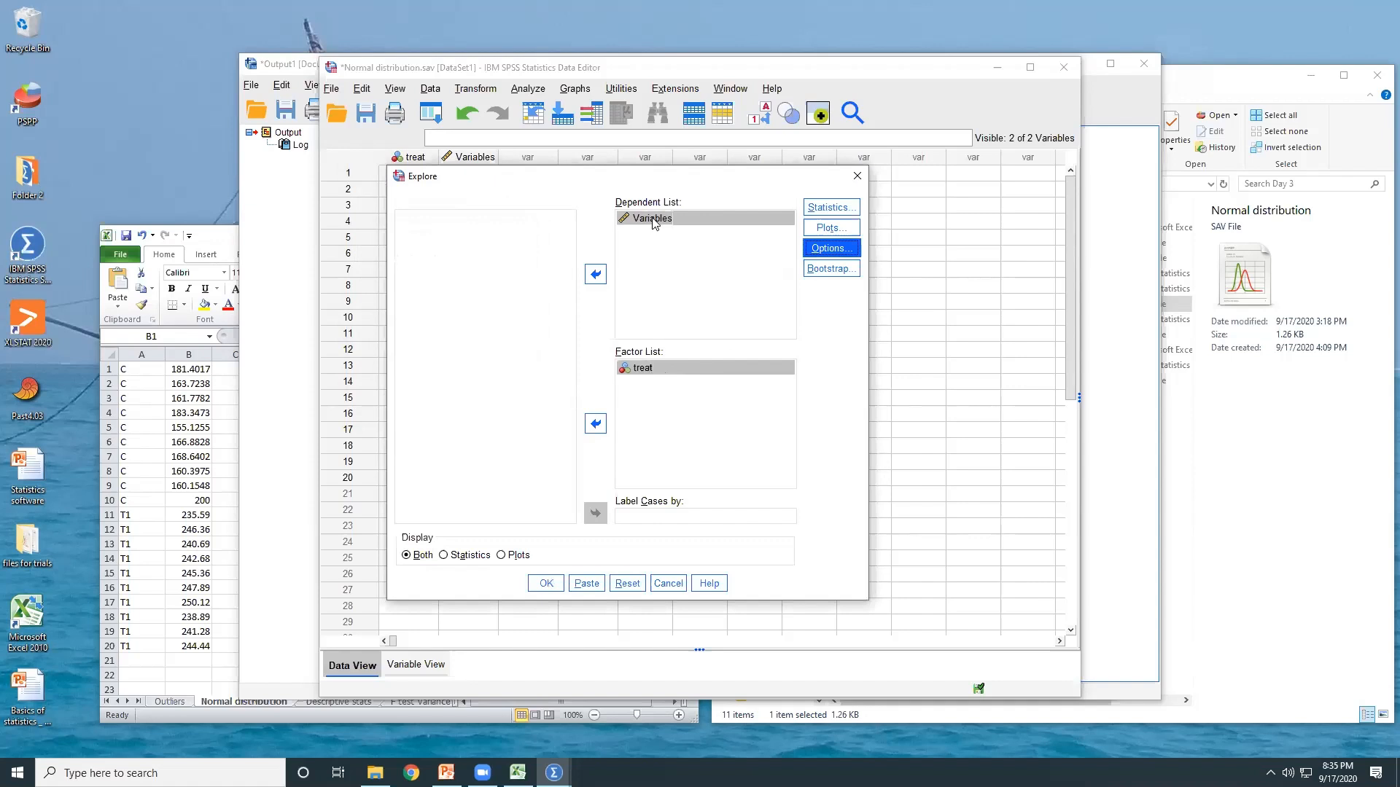
click(826, 210)
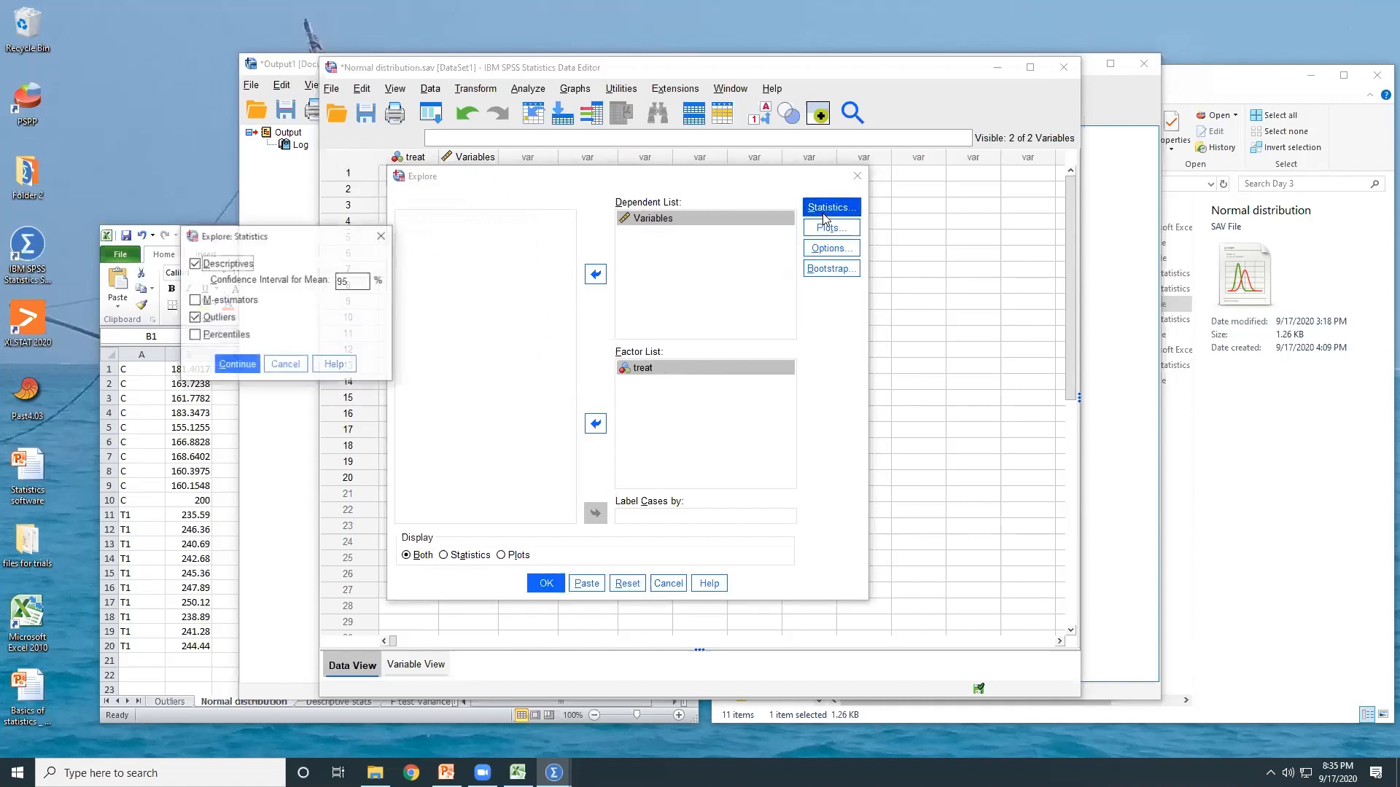
click(237, 363)
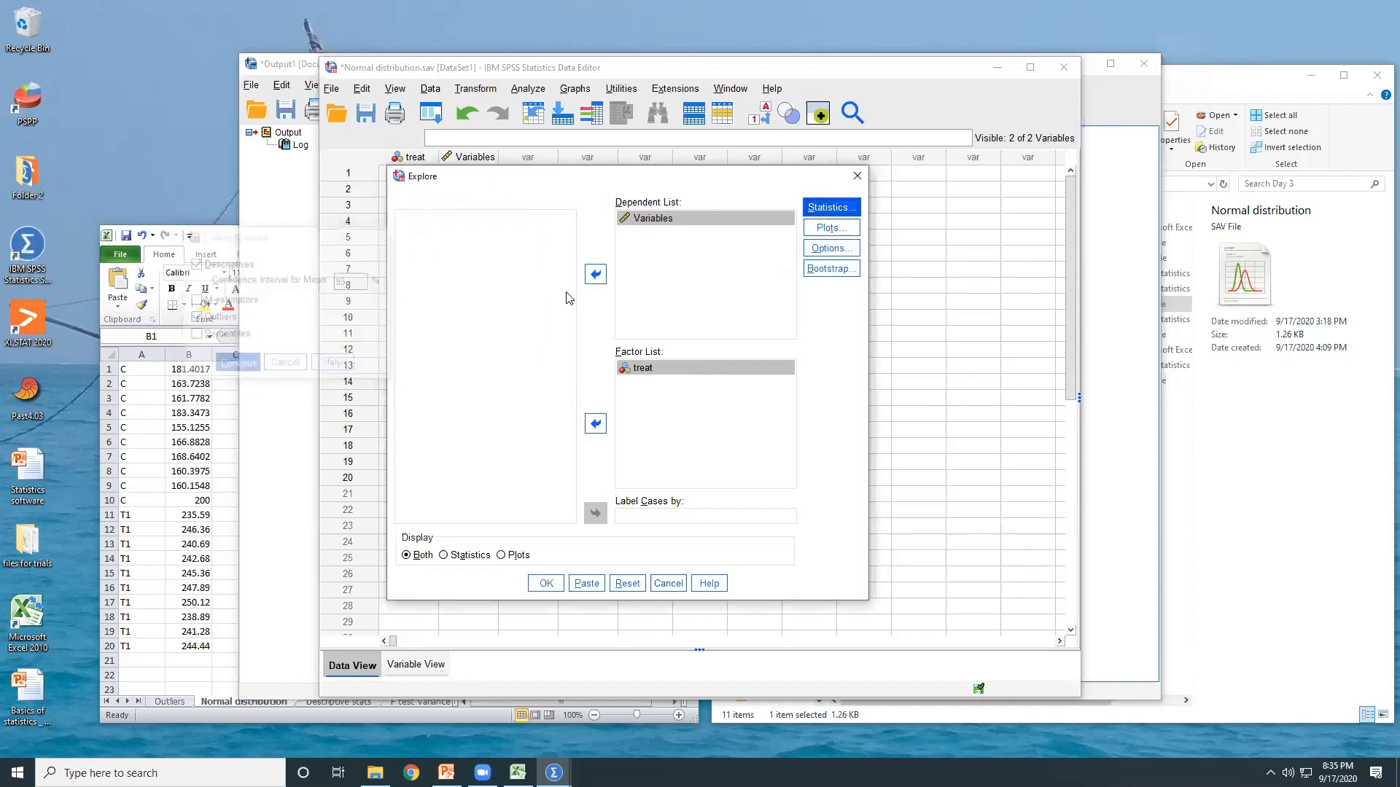
click(827, 228)
click(514, 235)
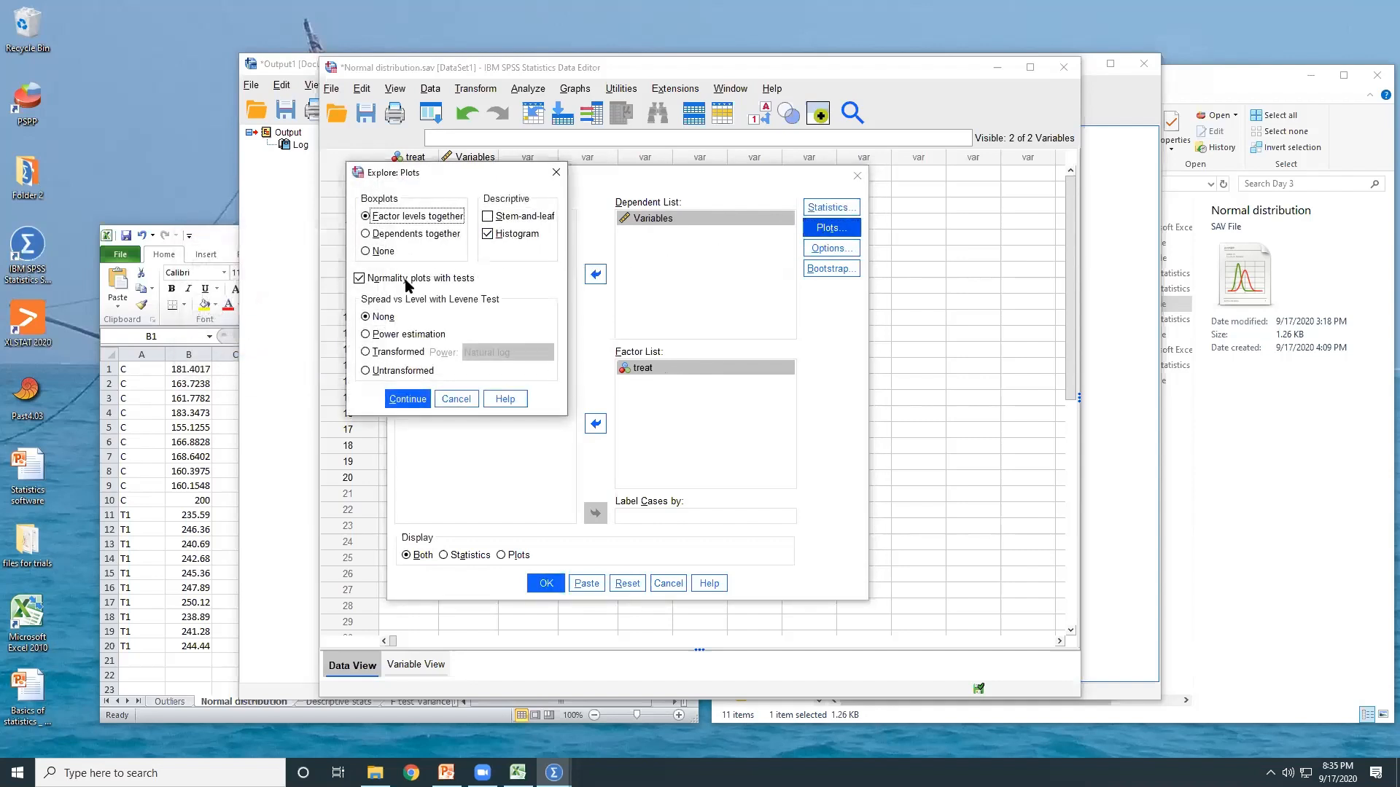
click(409, 399)
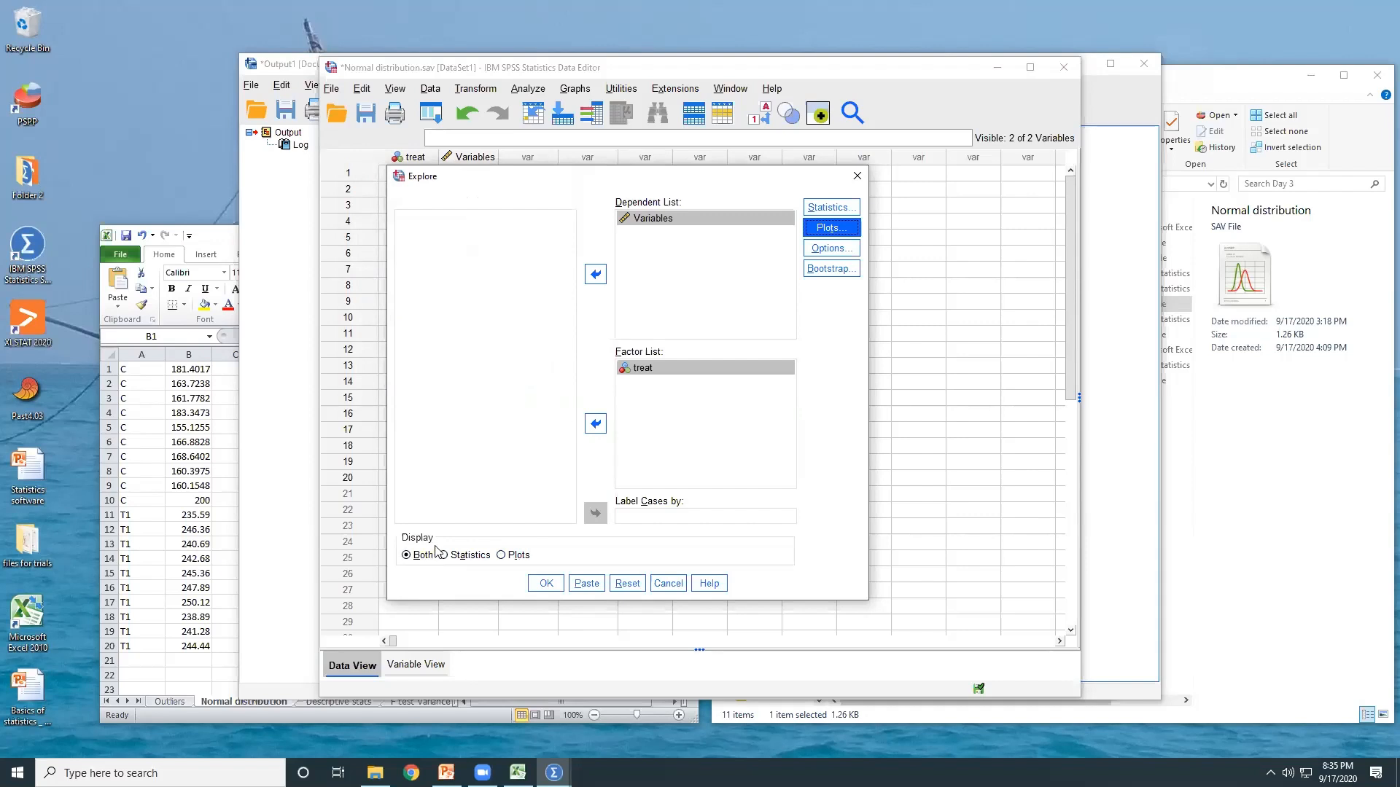
click(546, 584)
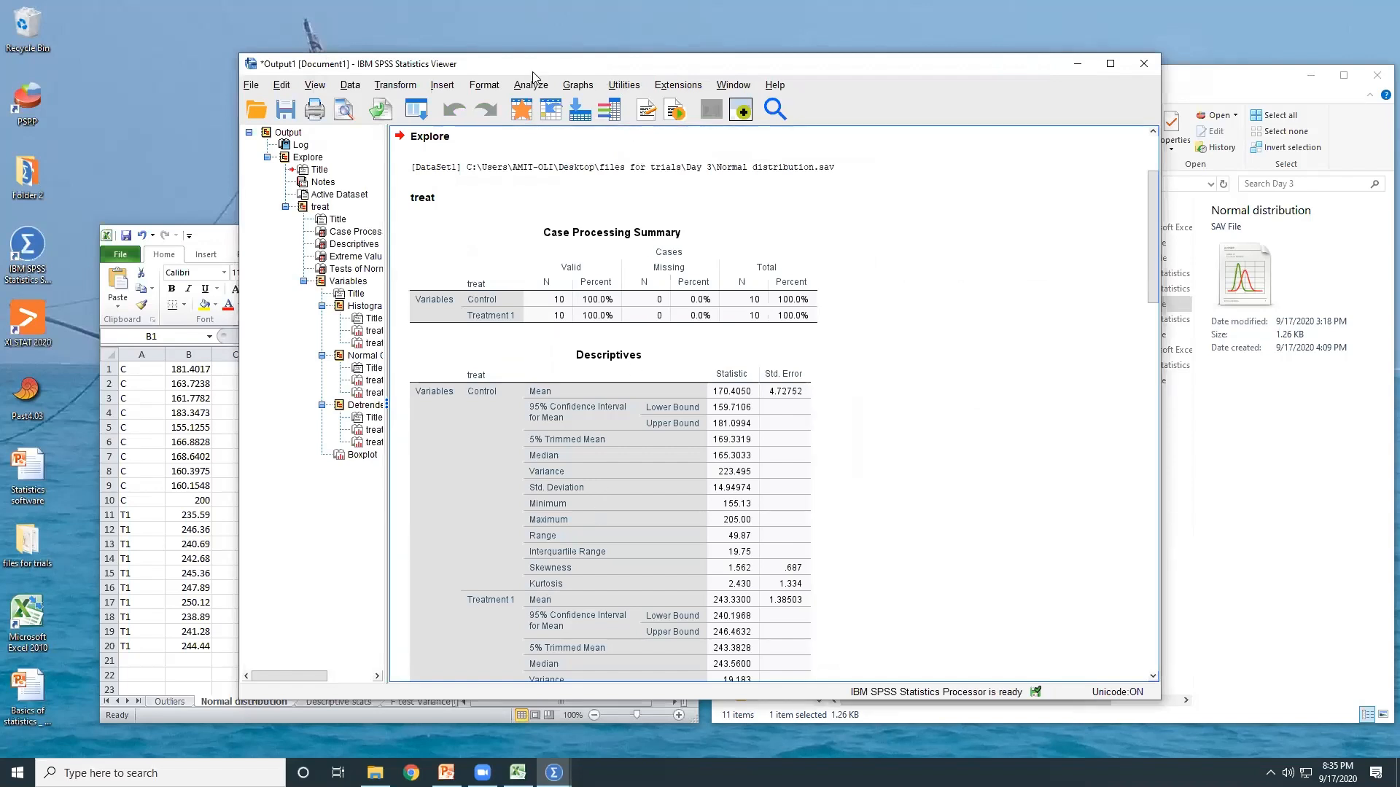
Step: Reposition the output window and look through the Descriptives, Extreme Values and Tests of Normality tables
drag(532, 72, 588, 42)
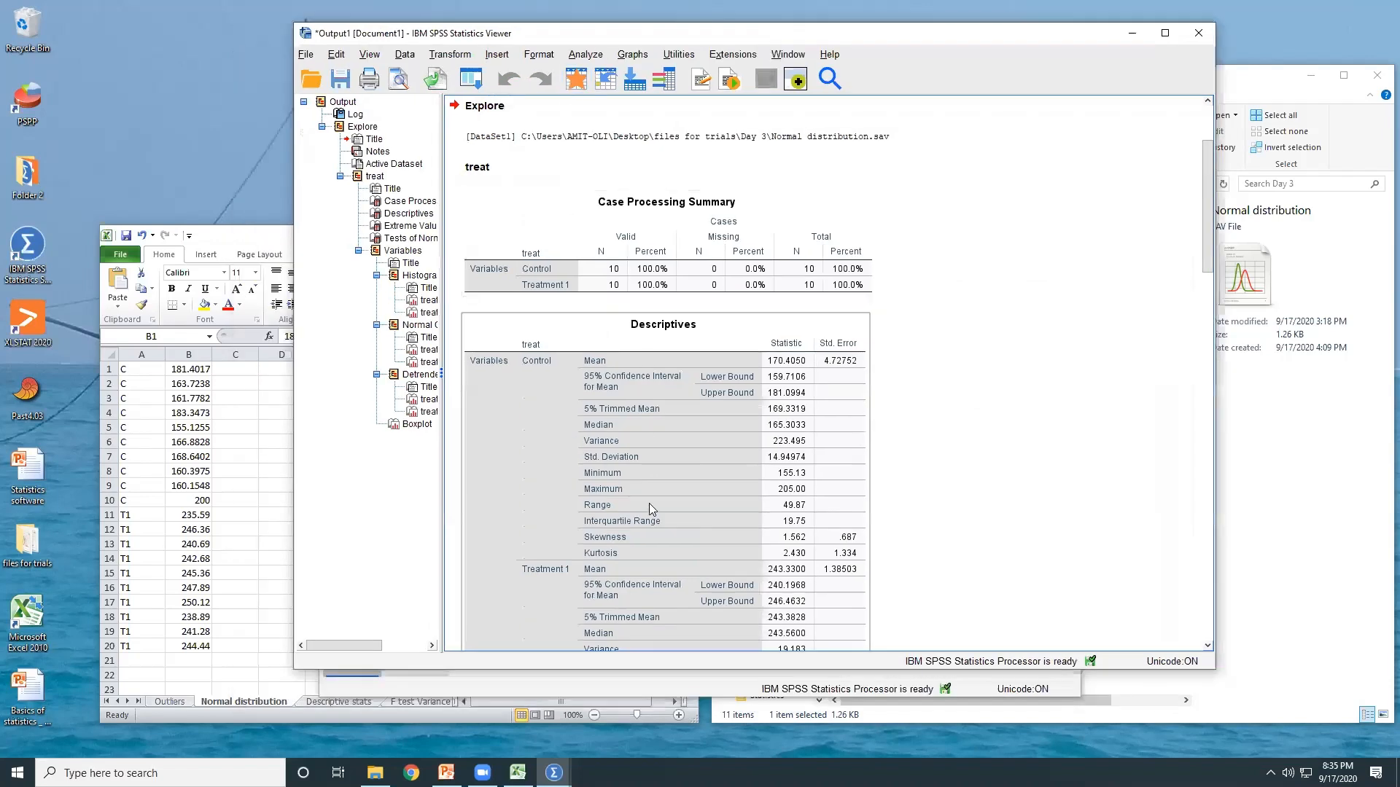
scroll(648, 503, down, 10)
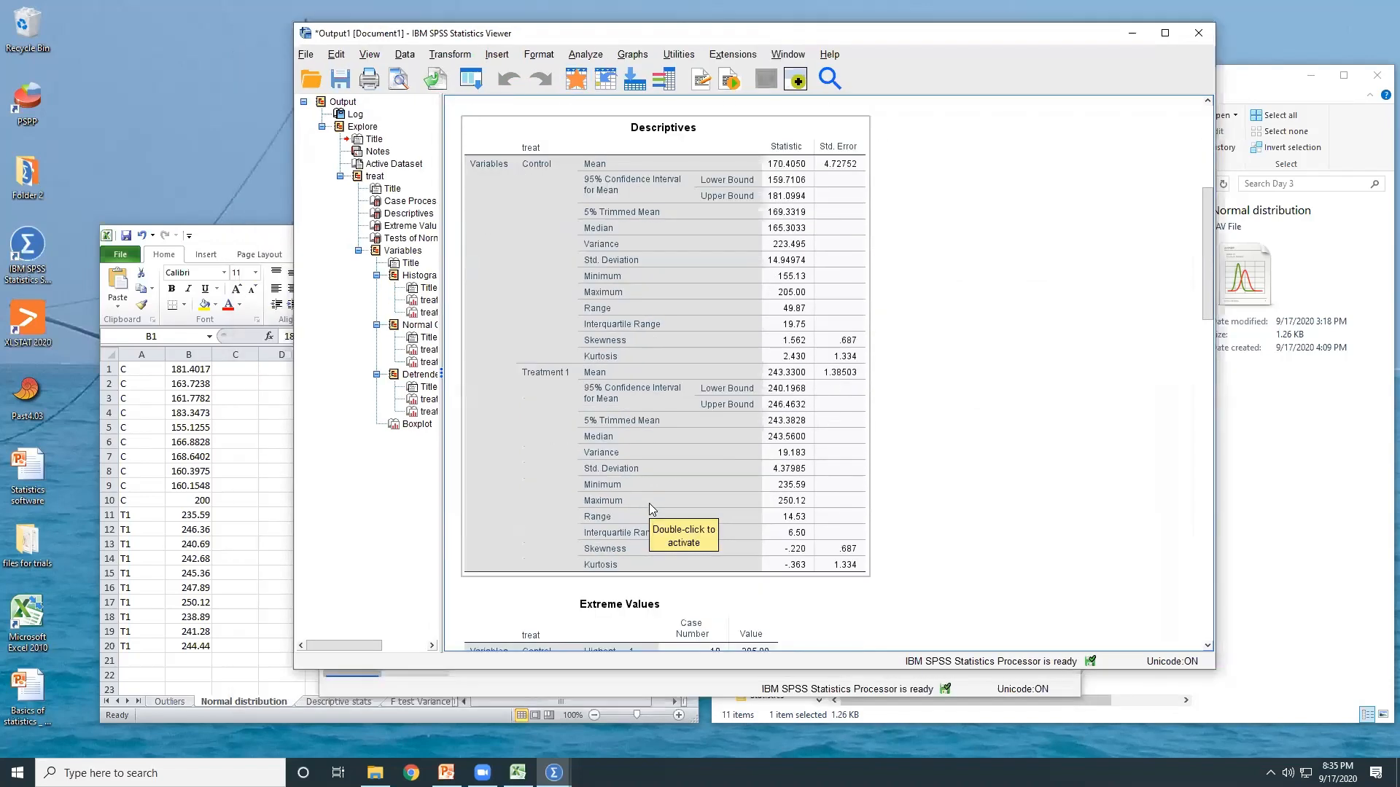
scroll(649, 503, down, 10)
scroll(650, 507, up, 5)
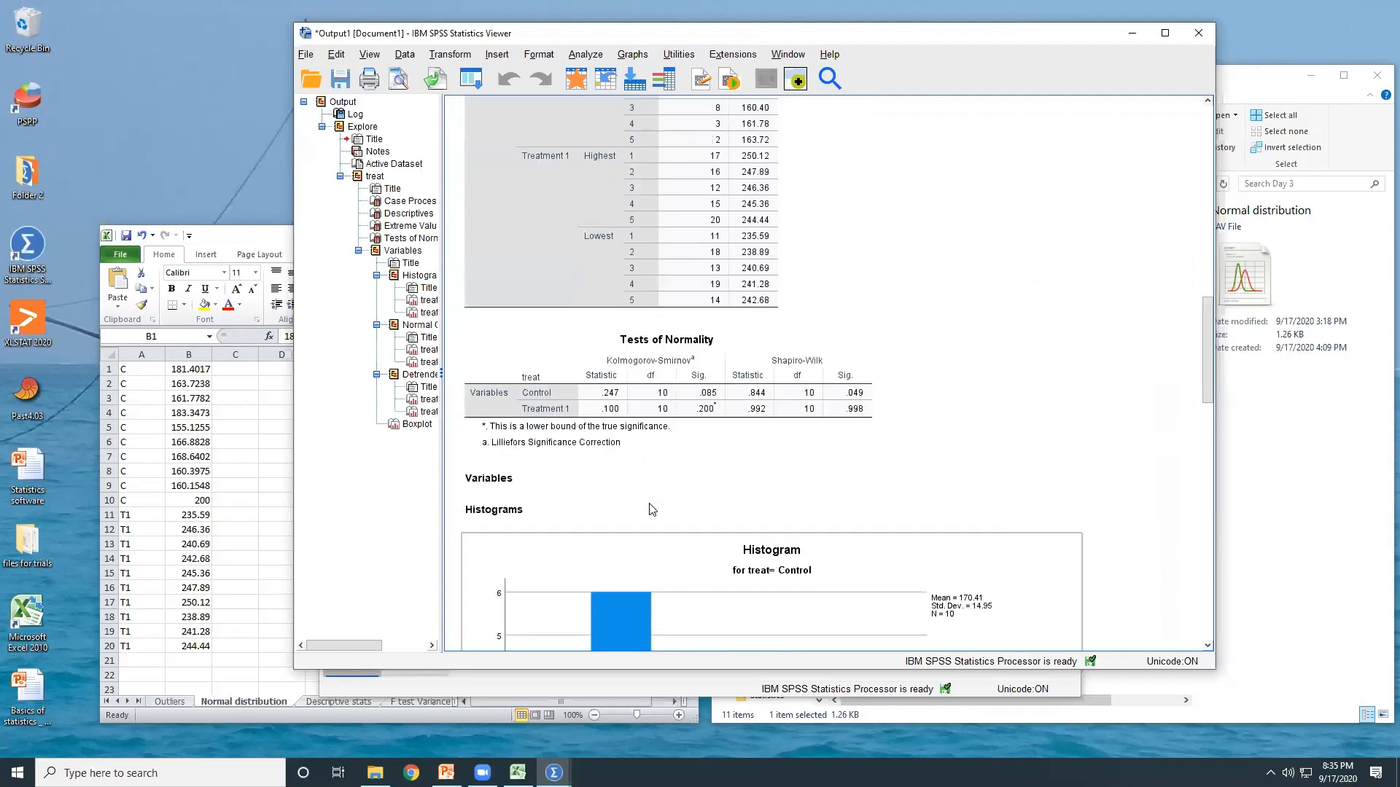
scroll(651, 510, up, 1)
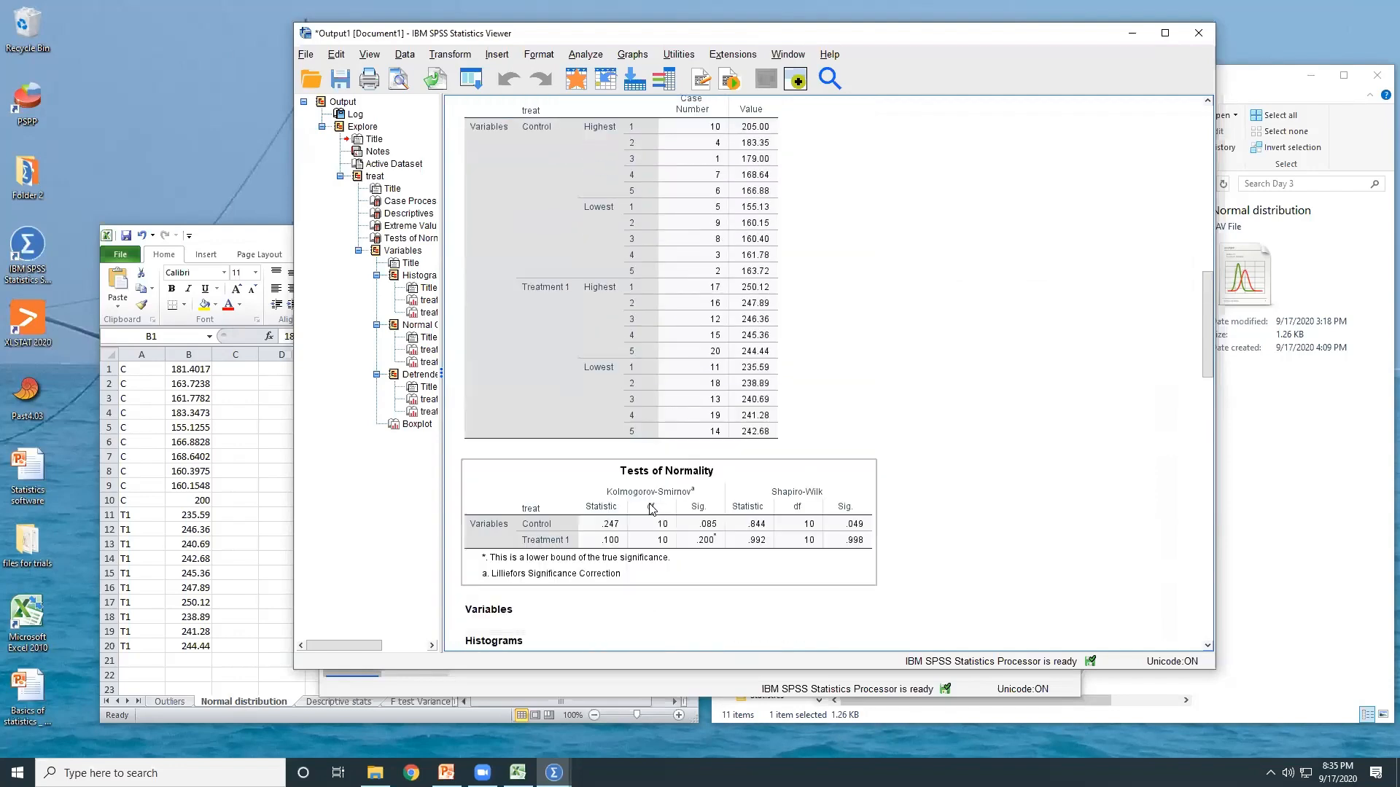
scroll(651, 509, up, 1)
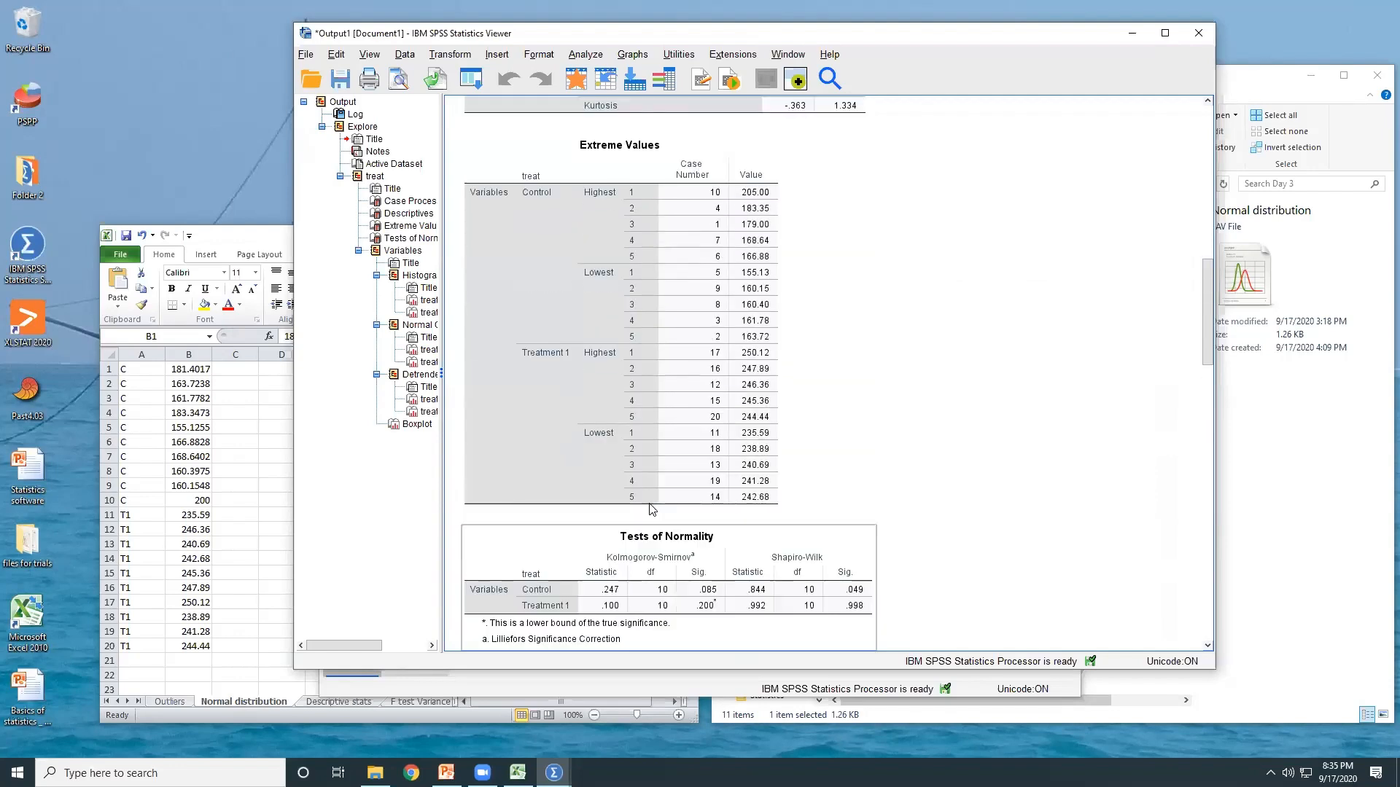
Step: Examine skewness and kurtosis for Control and Treatment 1 in the Descriptives table, and switch to the PowerPoint slide on normal distribution
scroll(848, 441, up, 8)
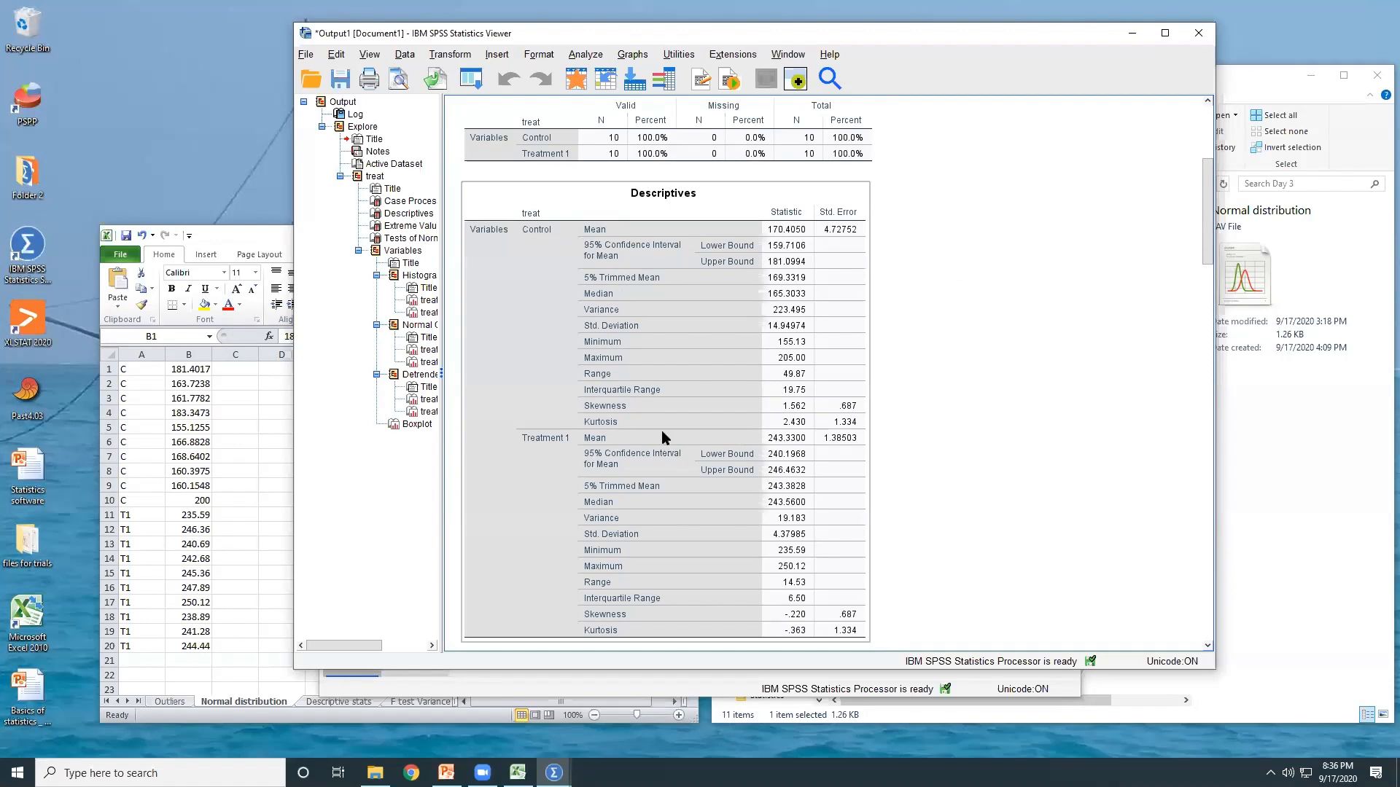
click(601, 407)
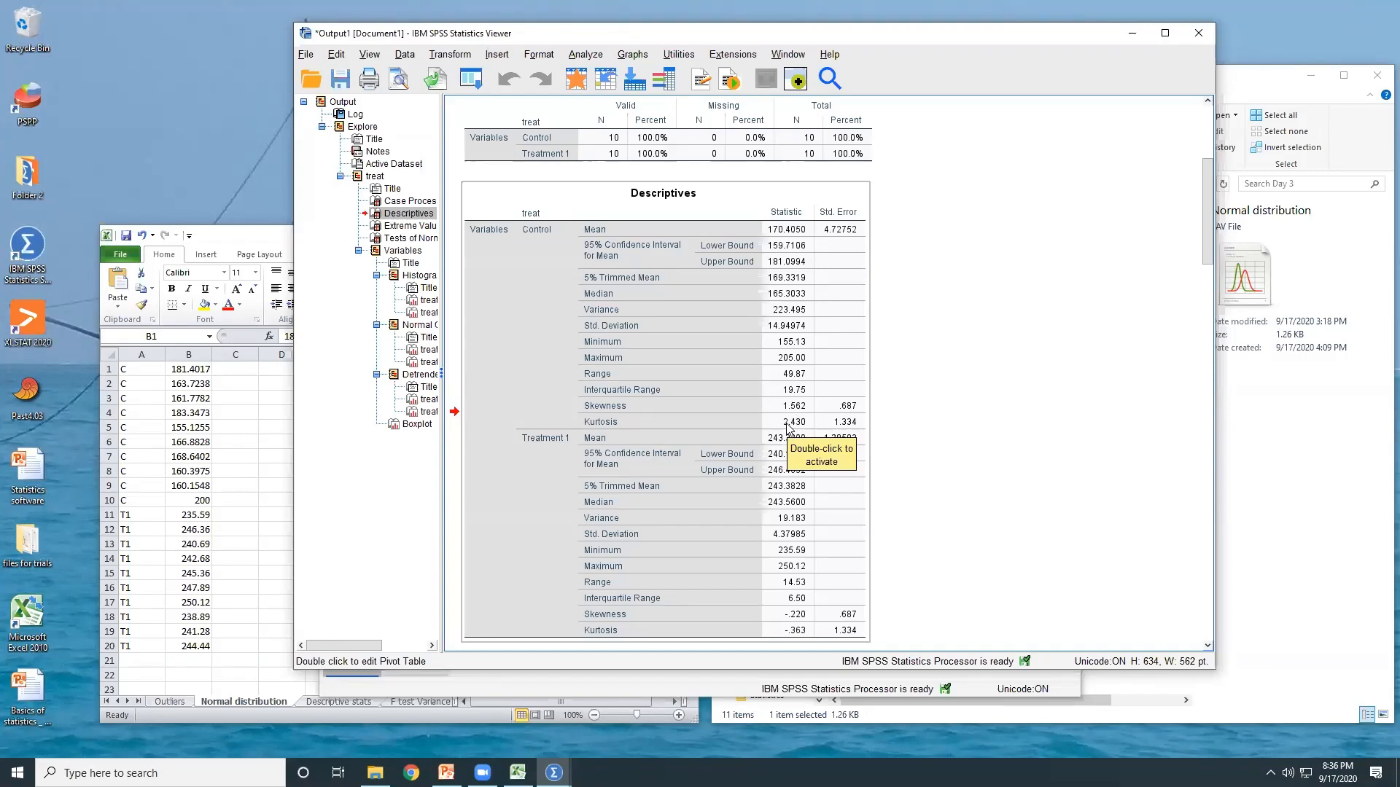
scroll(787, 429, down, 3)
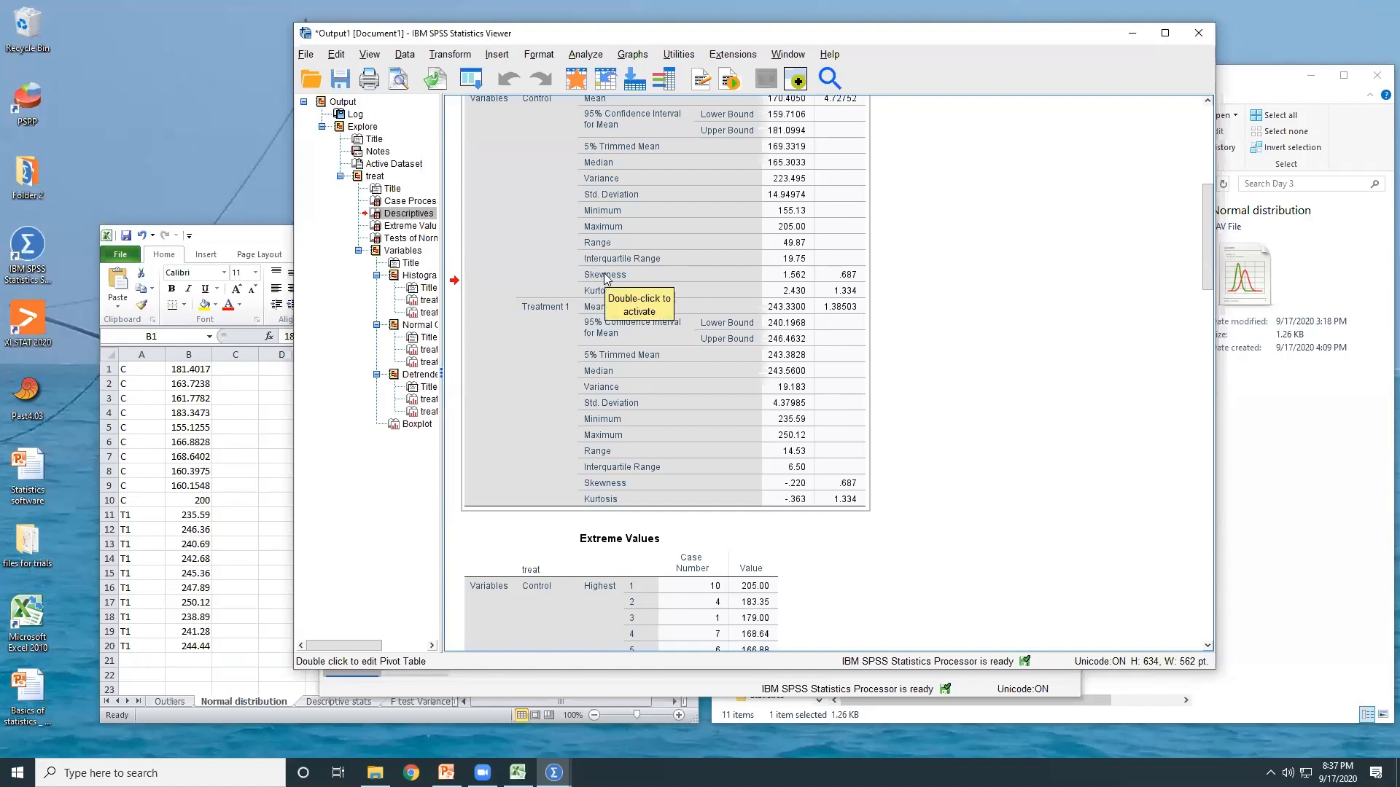
click(446, 772)
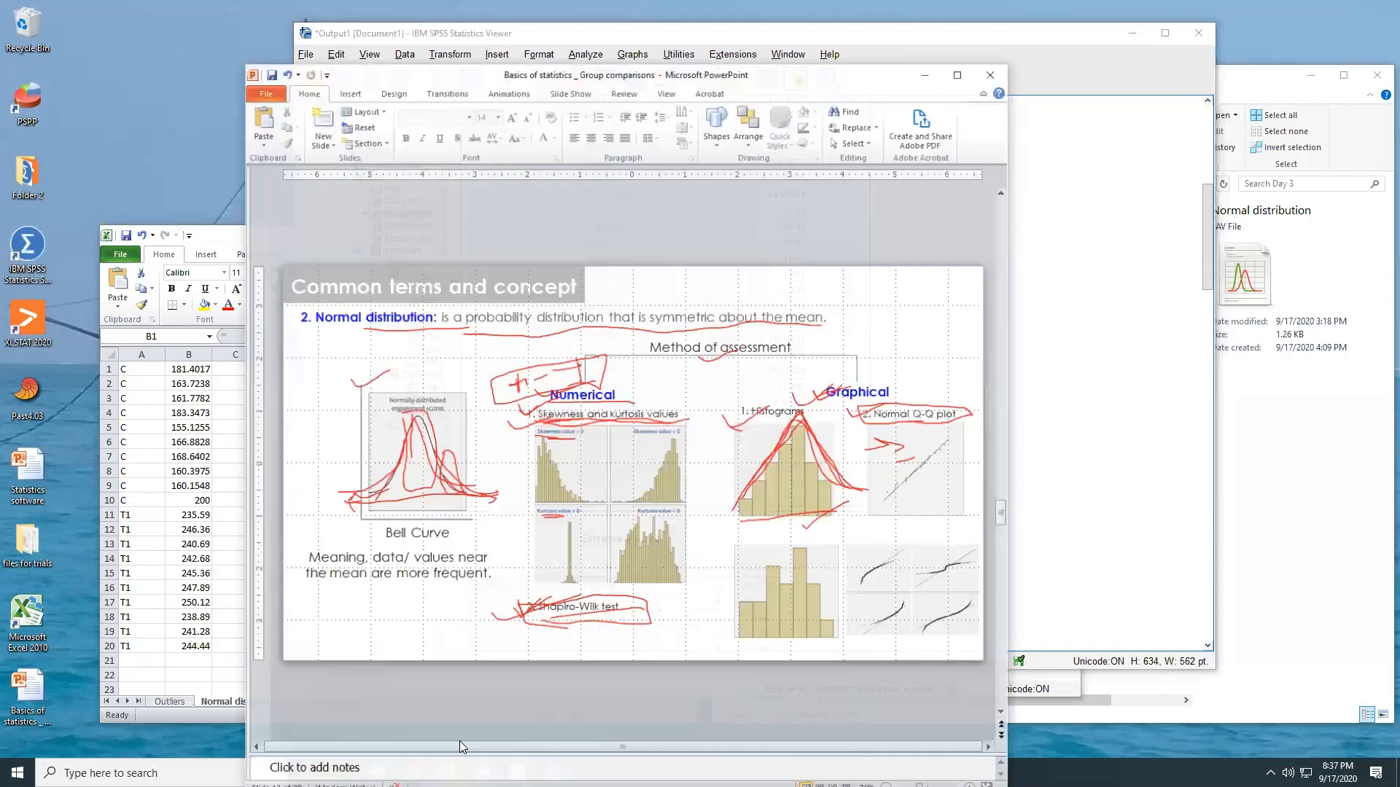
Step: View the PowerPoint slide on skewness, kurtosis and the Shapiro-Wilk test, and switch back to the SPSS output
scroll(503, 547, down, 1)
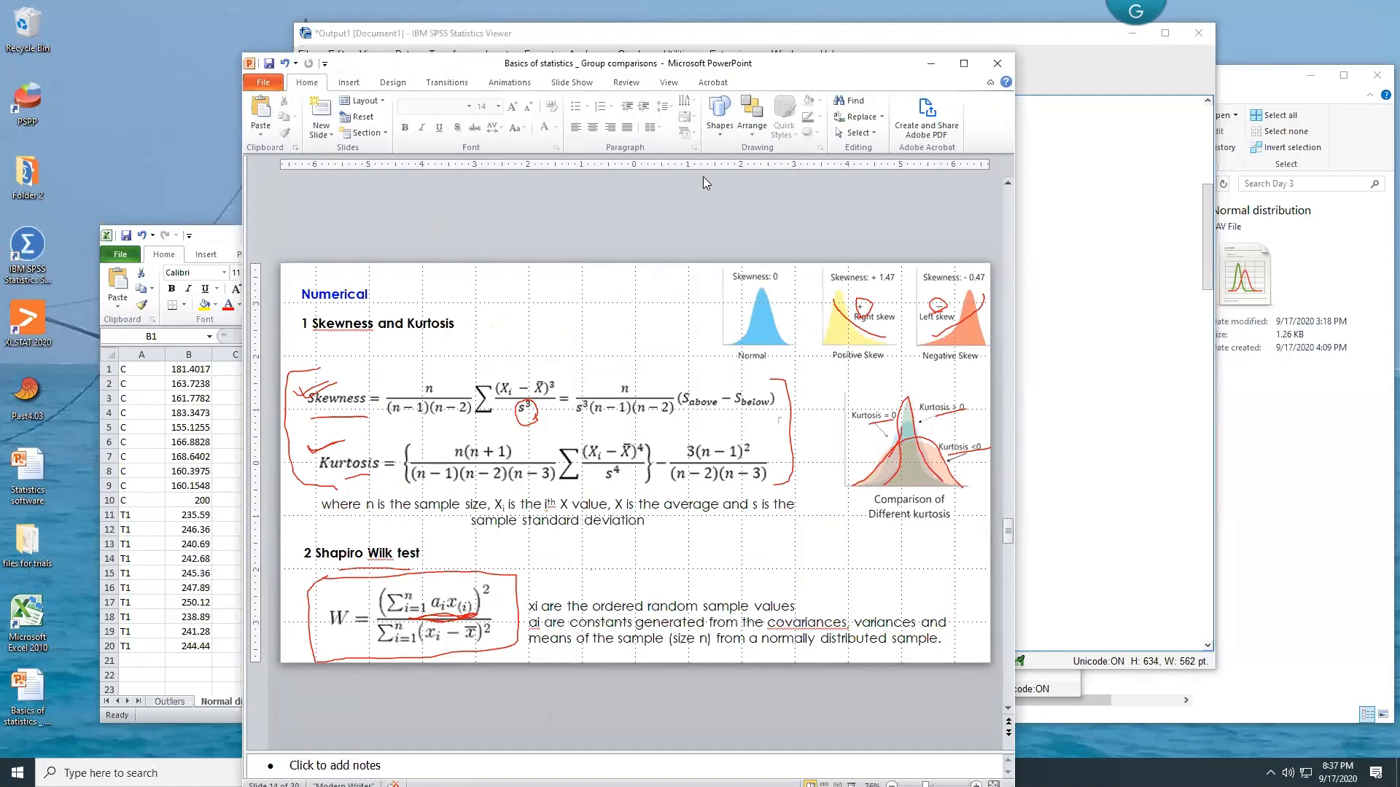
click(1135, 11)
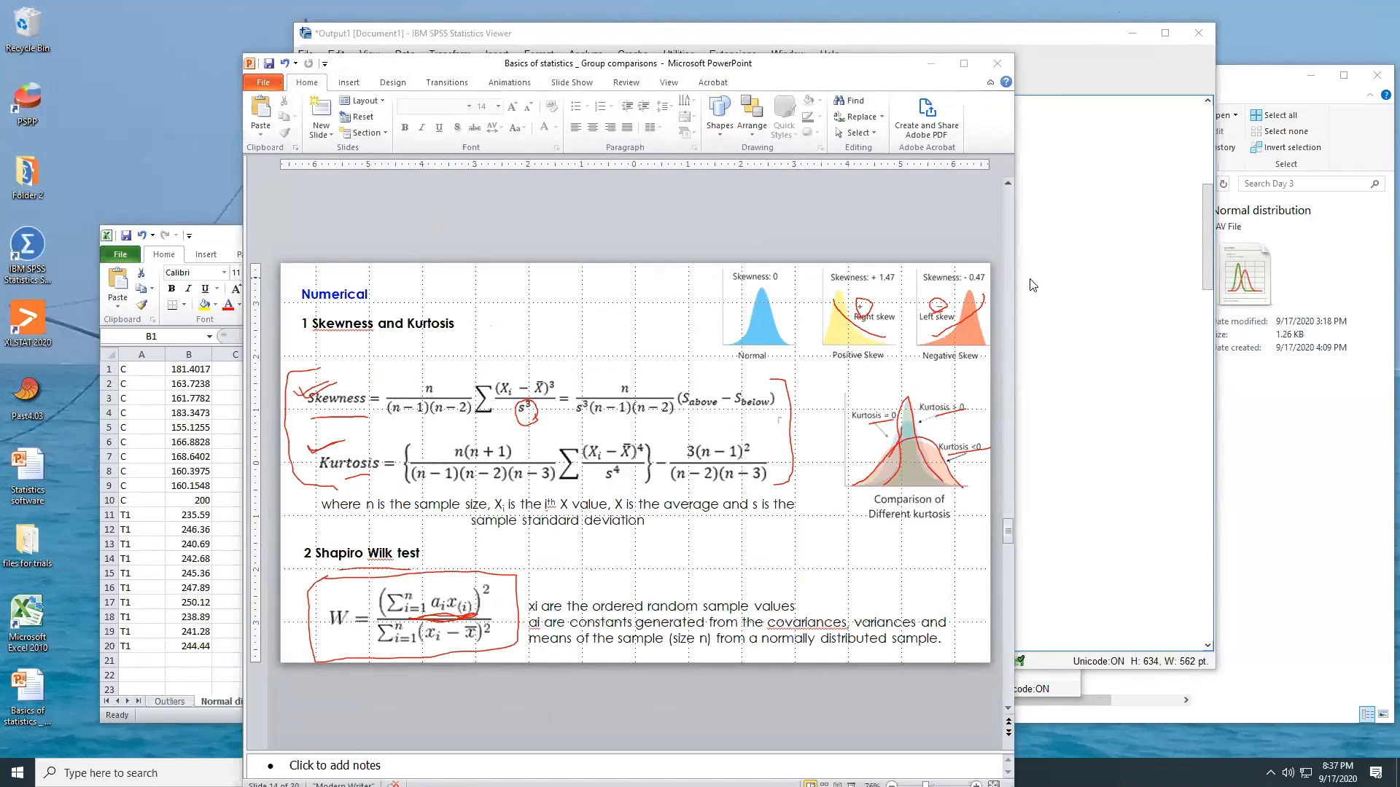
click(1090, 328)
click(748, 359)
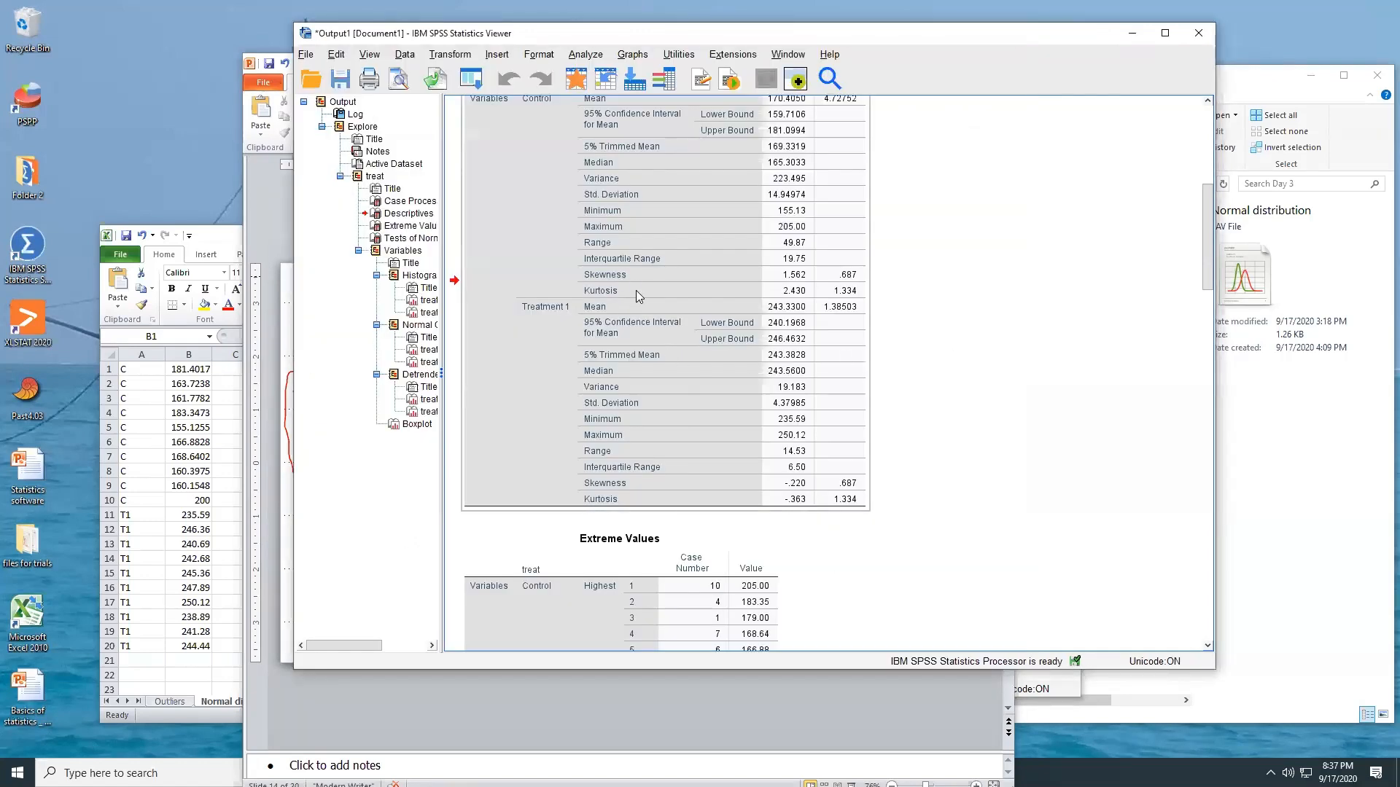
Step: Compare skewness and kurtosis for Control and Treatment 1 in the Descriptives table with the Shapiro-Wilk significance in Tests of Normality
scroll(531, 269, up, 2)
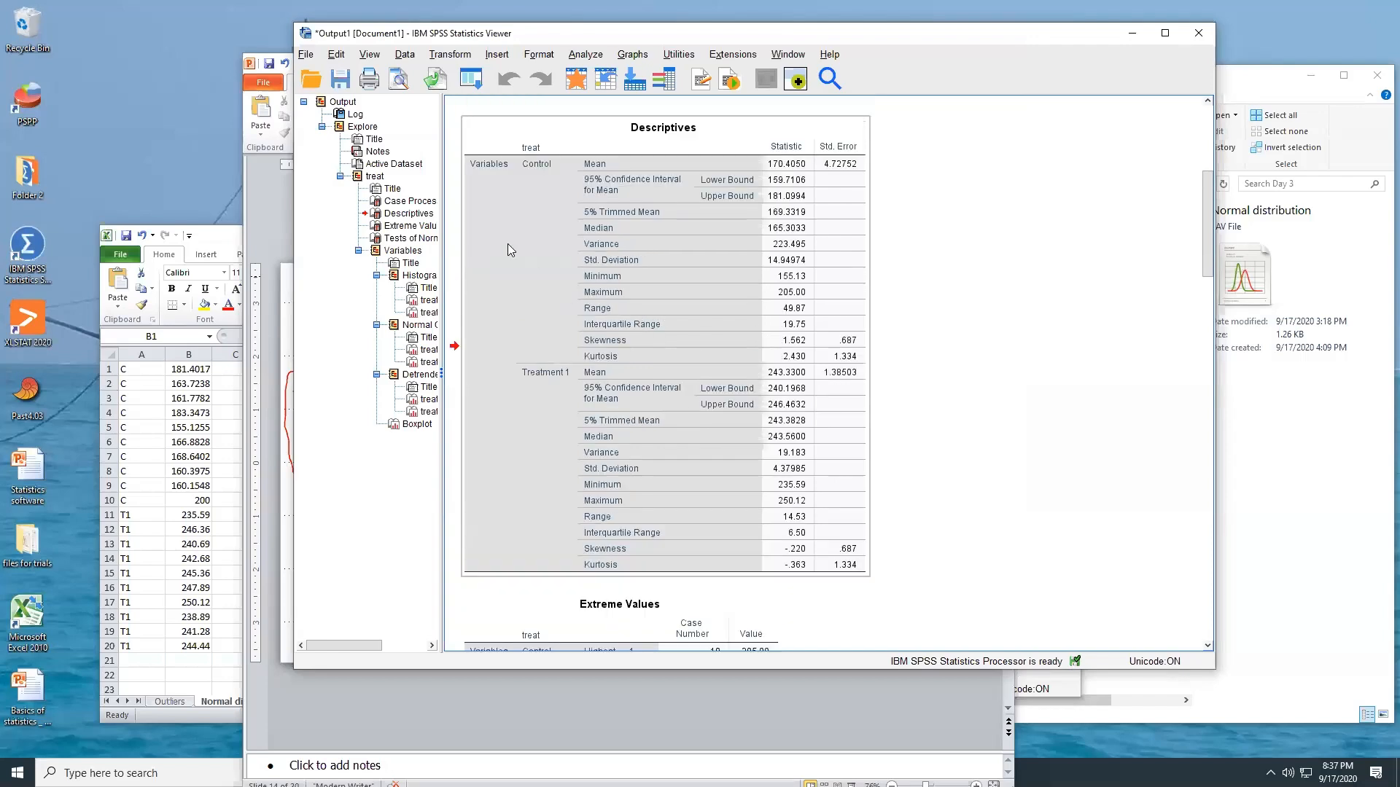
scroll(647, 433, down, 7)
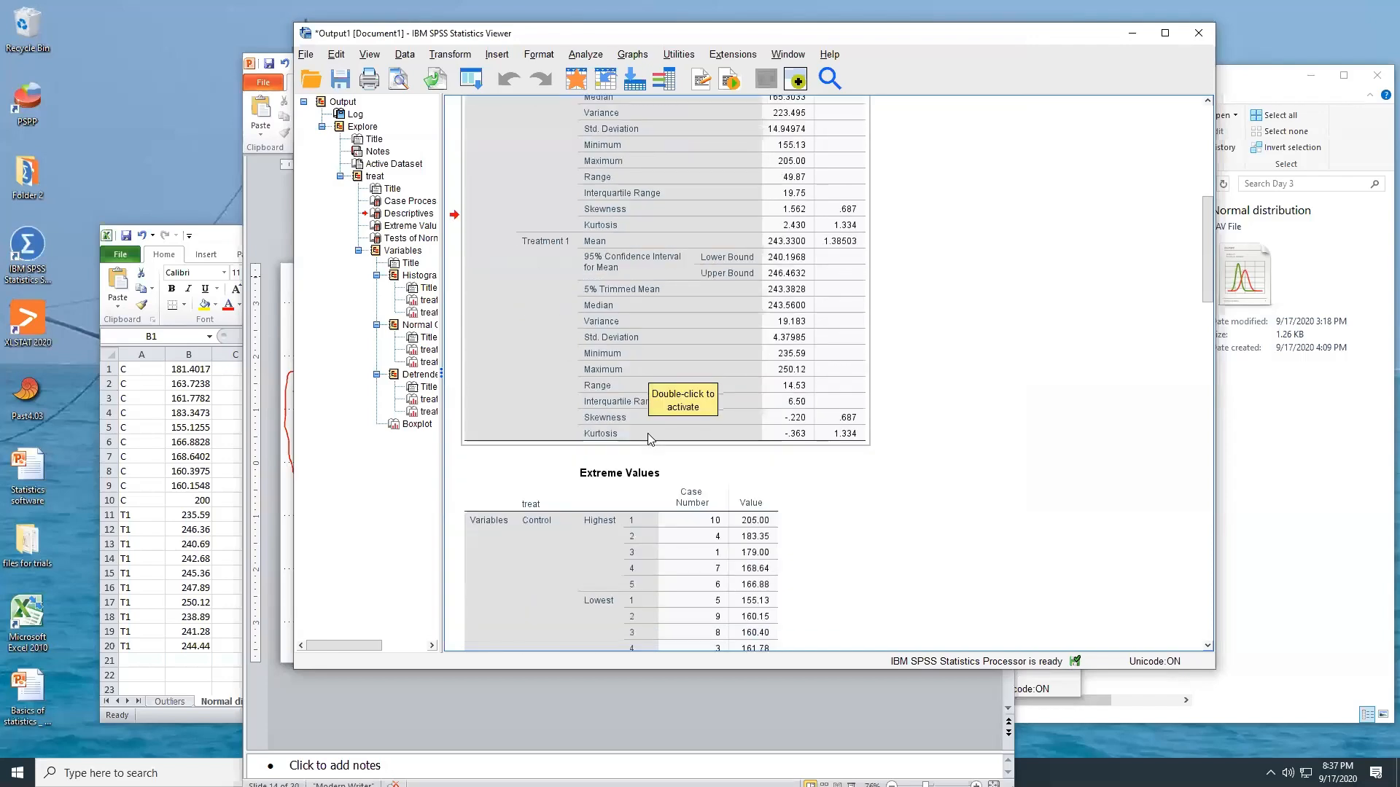
scroll(648, 433, down, 1)
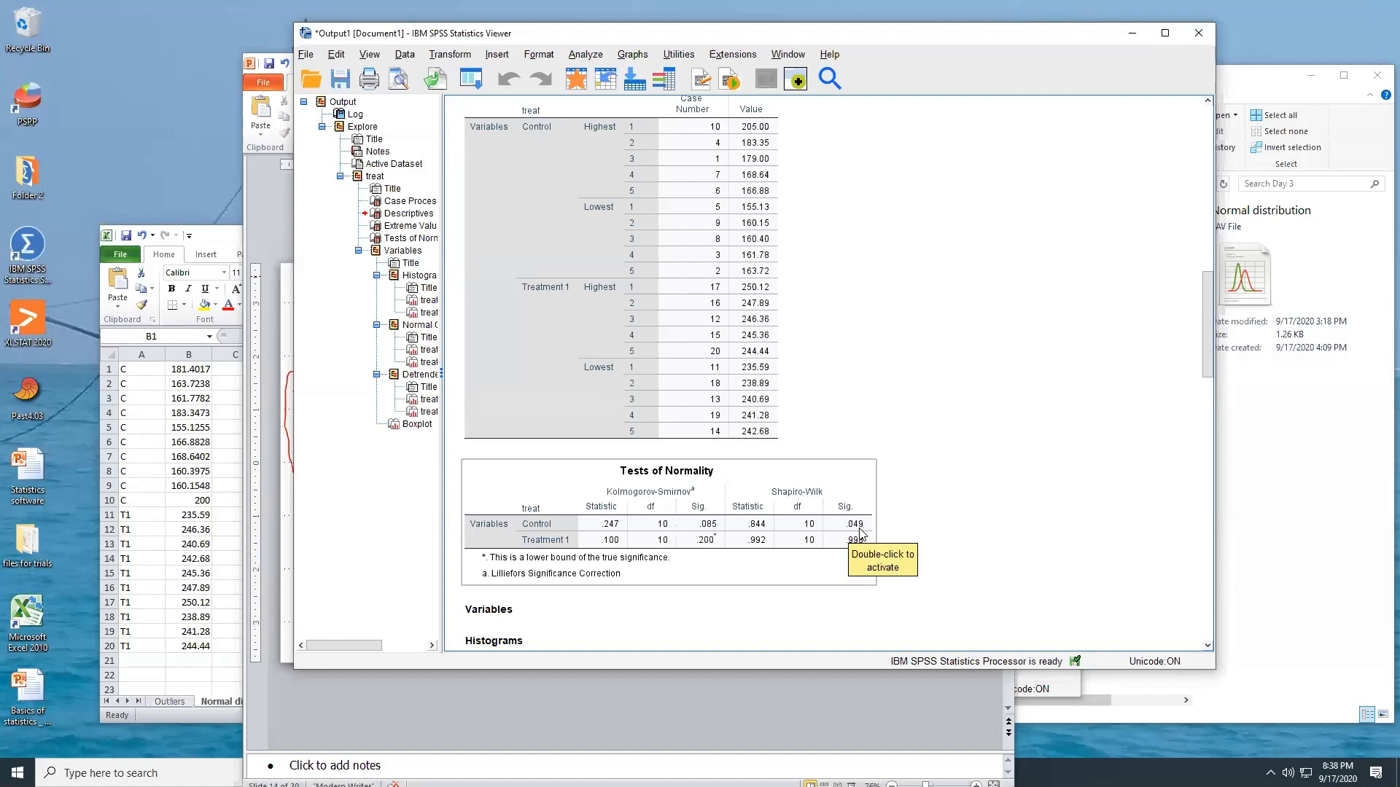
scroll(860, 534, up, 2)
scroll(861, 535, up, 3)
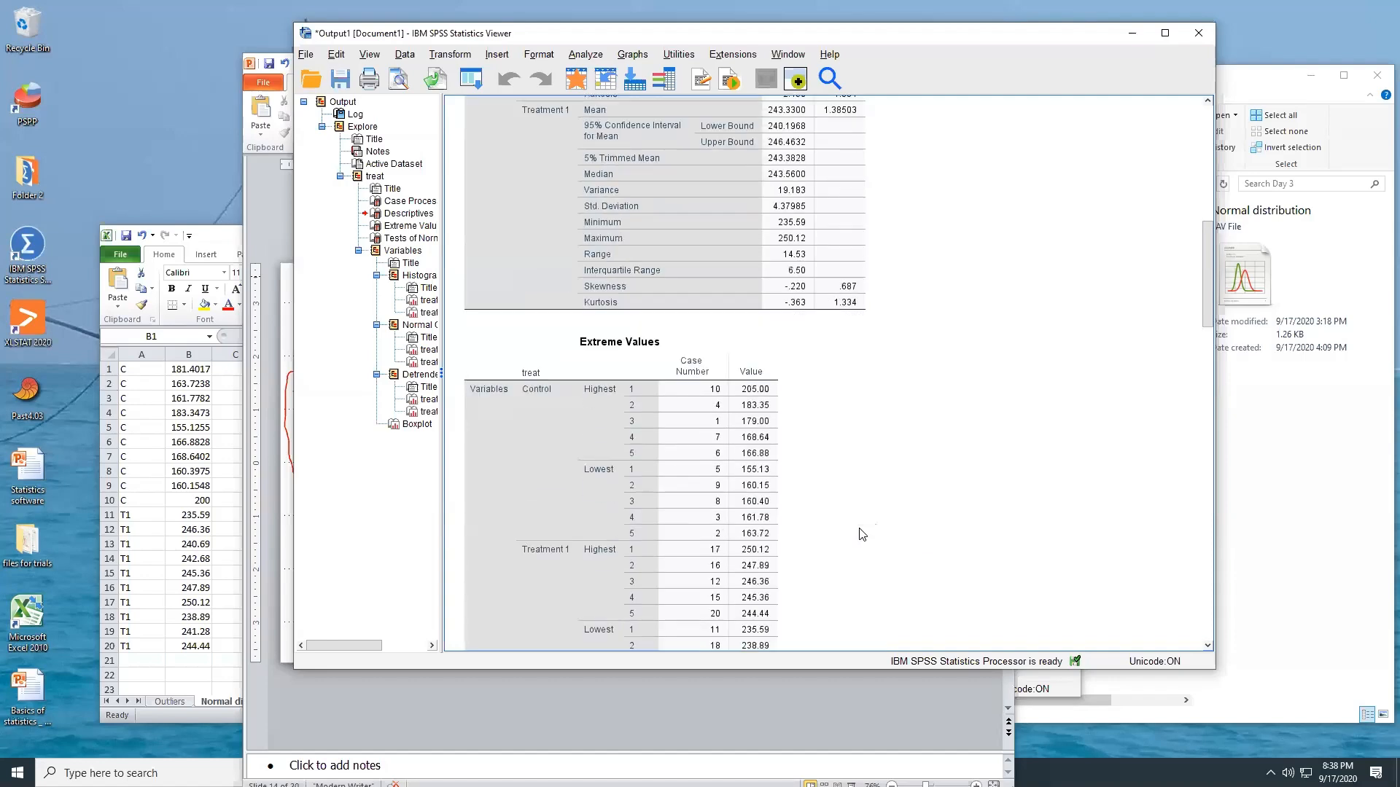
scroll(862, 534, up, 2)
click(740, 315)
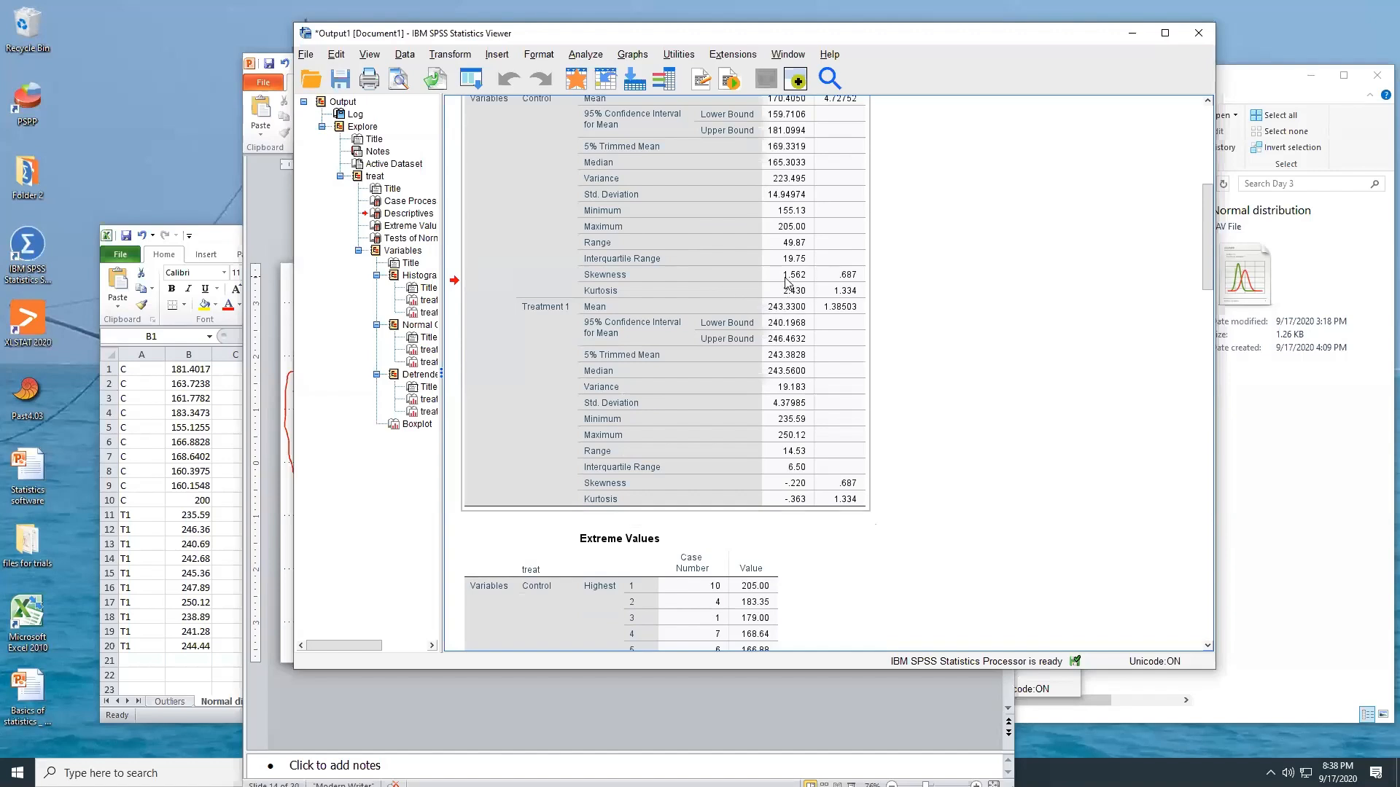
scroll(799, 309, down, 3)
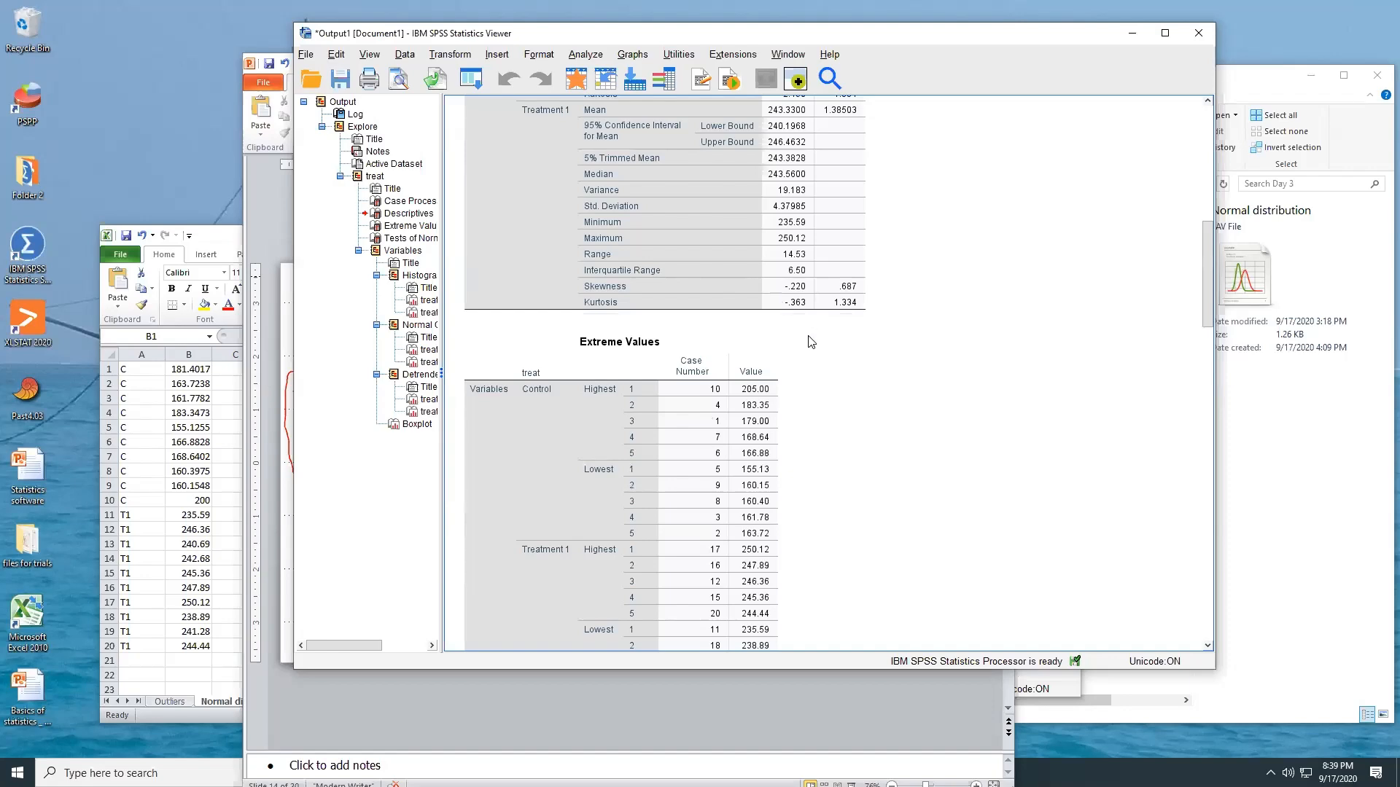
scroll(808, 340, down, 10)
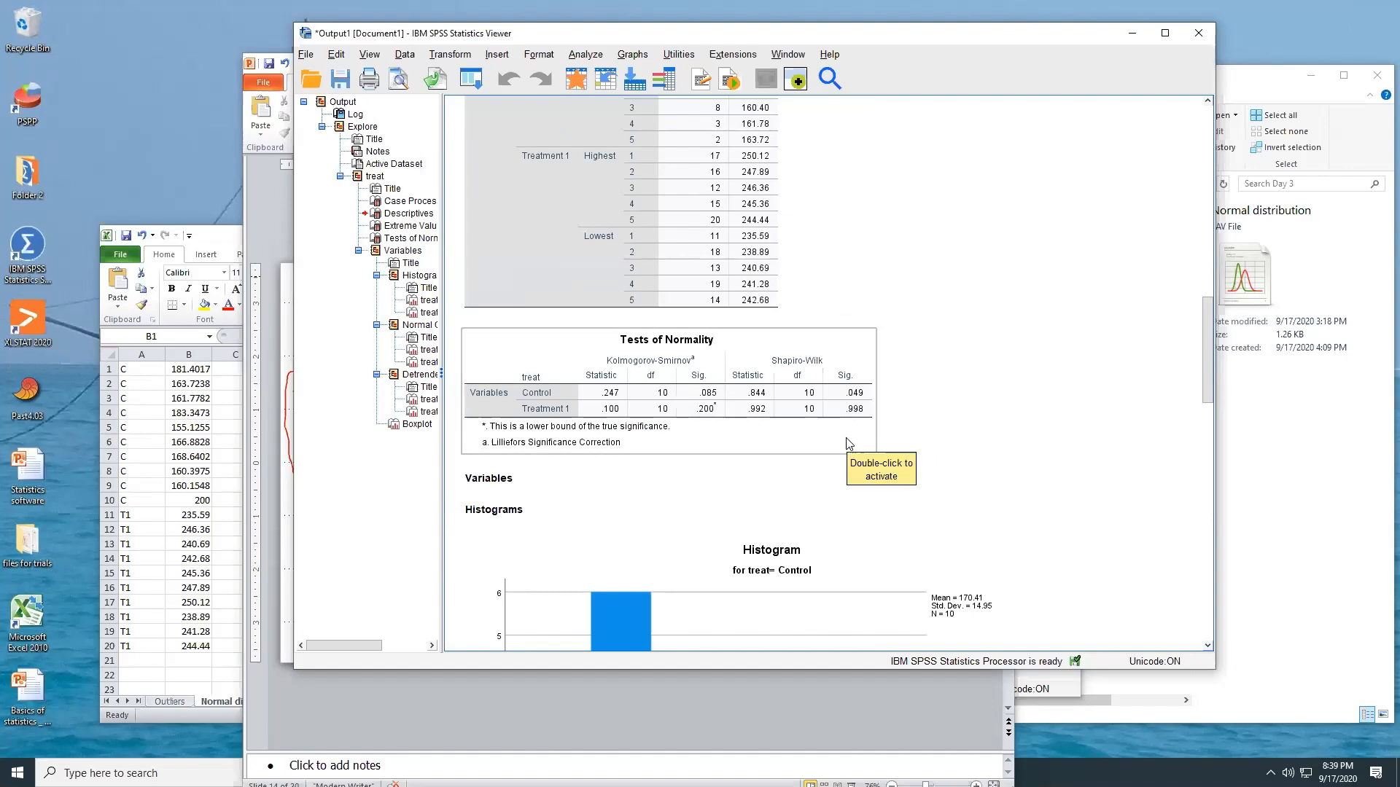
scroll(842, 438, up, 10)
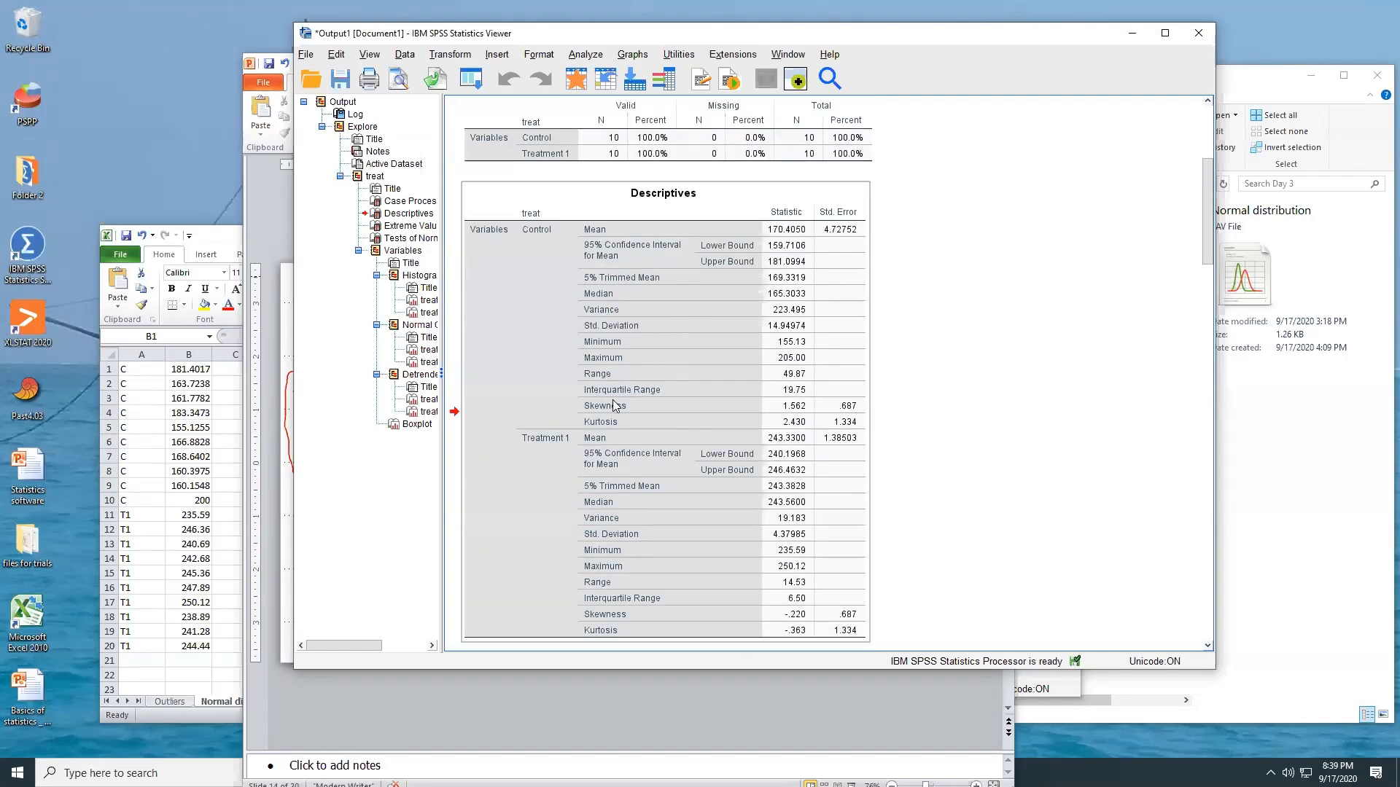
scroll(636, 434, down, 10)
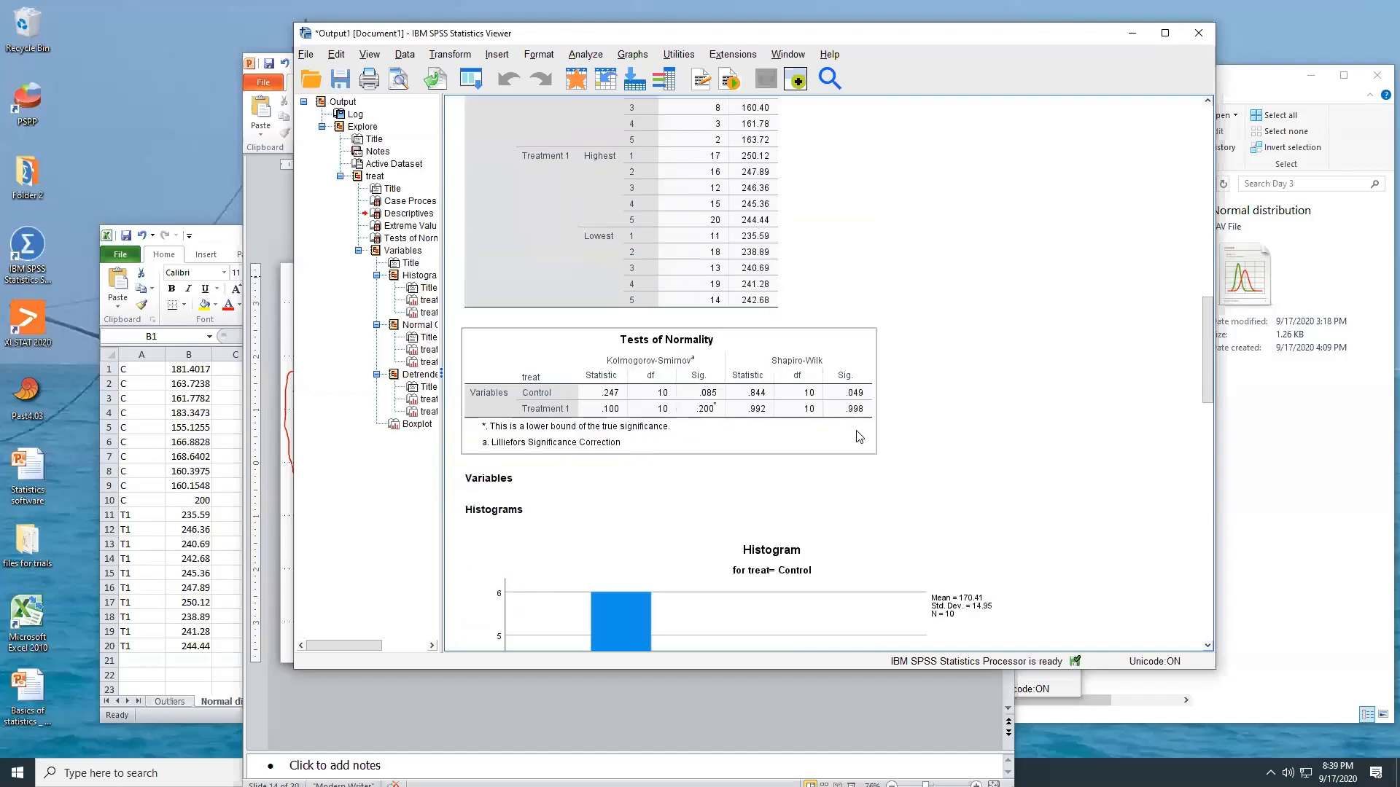
Step: Add a Normal distribution curve with automatic parameters to the Control histogram and close the chart editor
scroll(859, 437, down, 3)
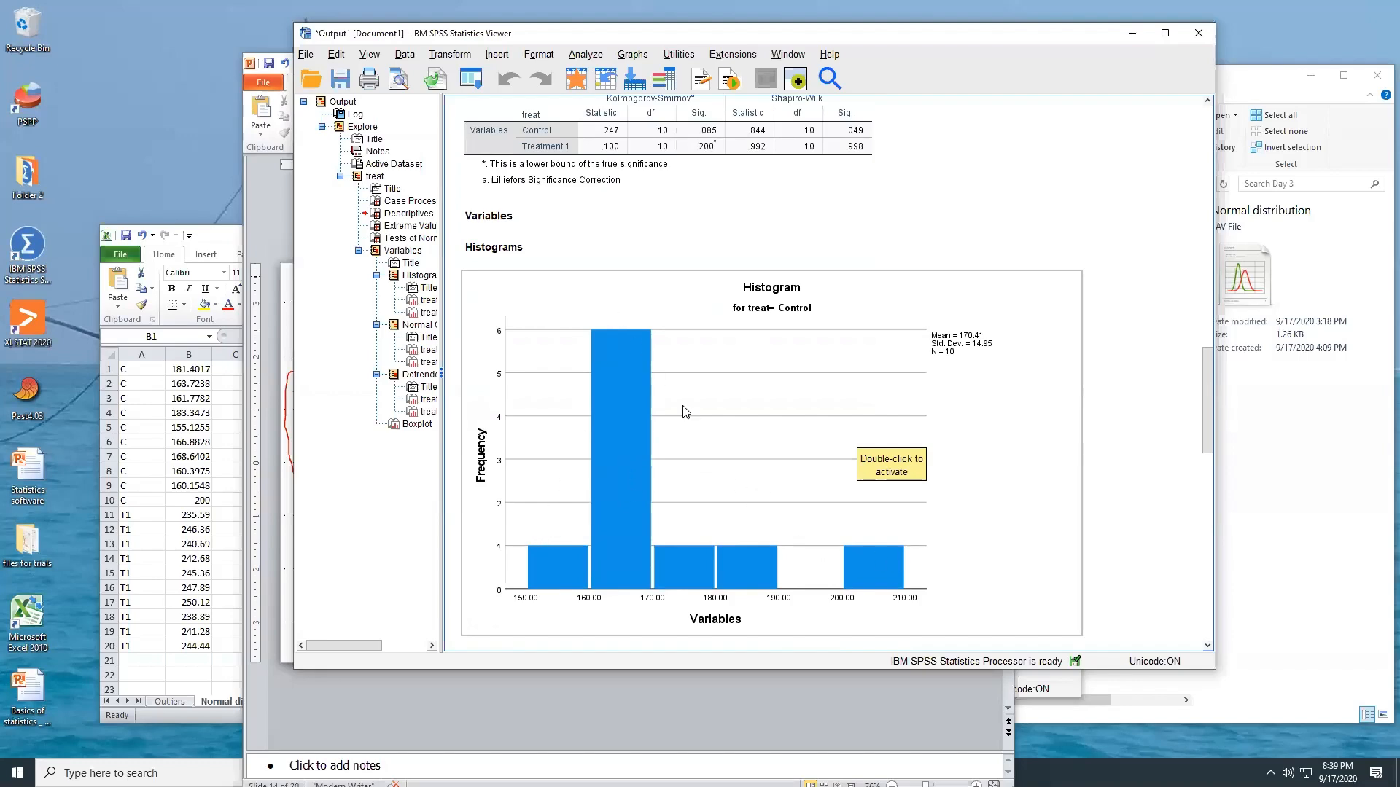
double_click(611, 423)
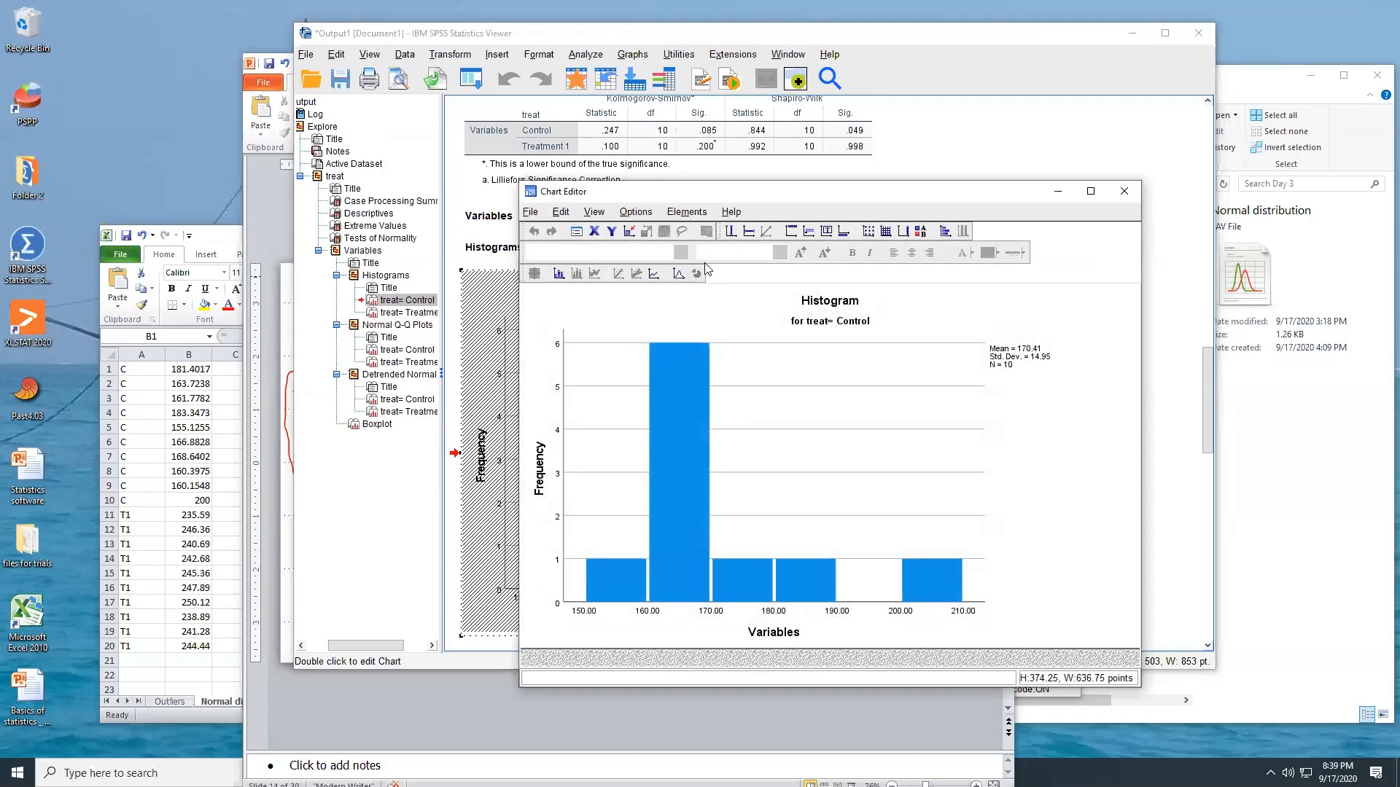
click(678, 274)
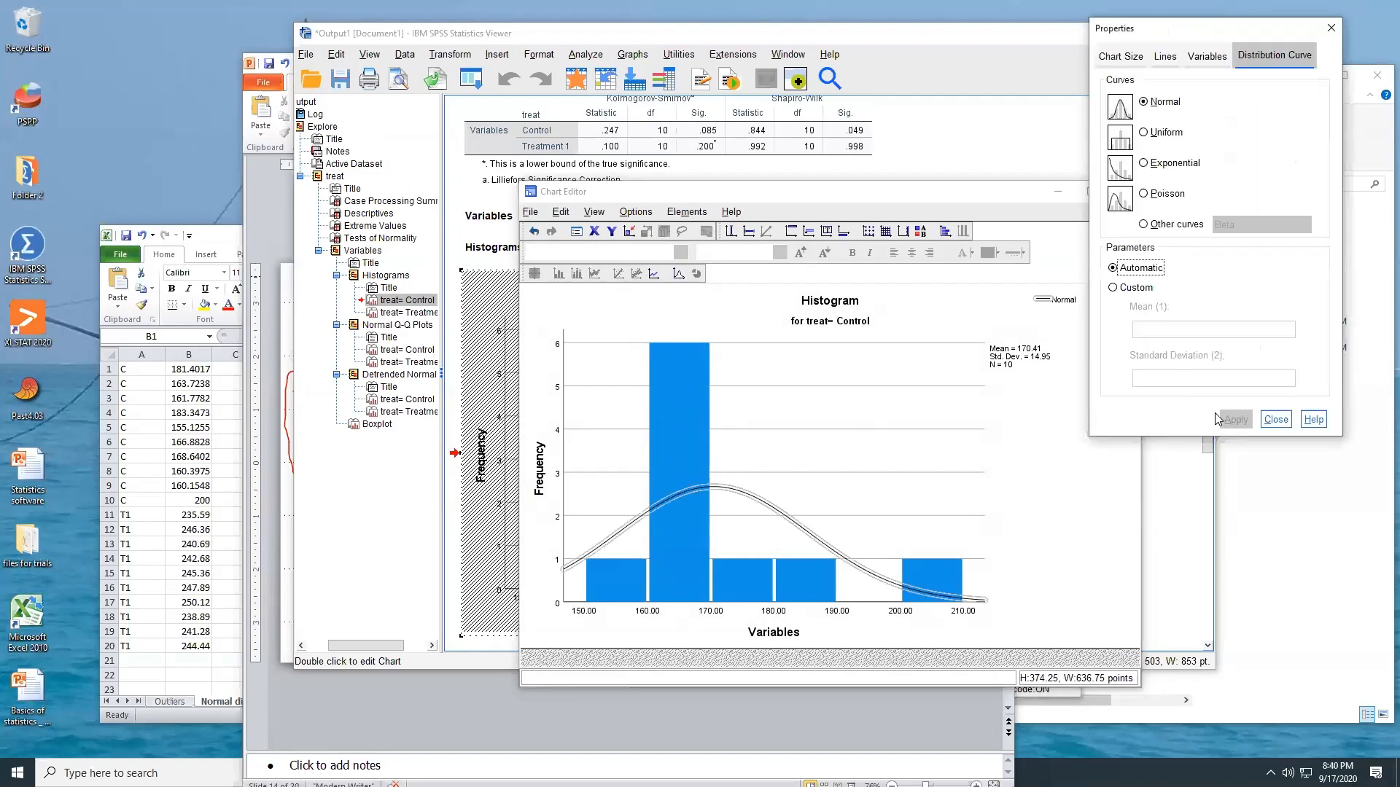
click(1275, 421)
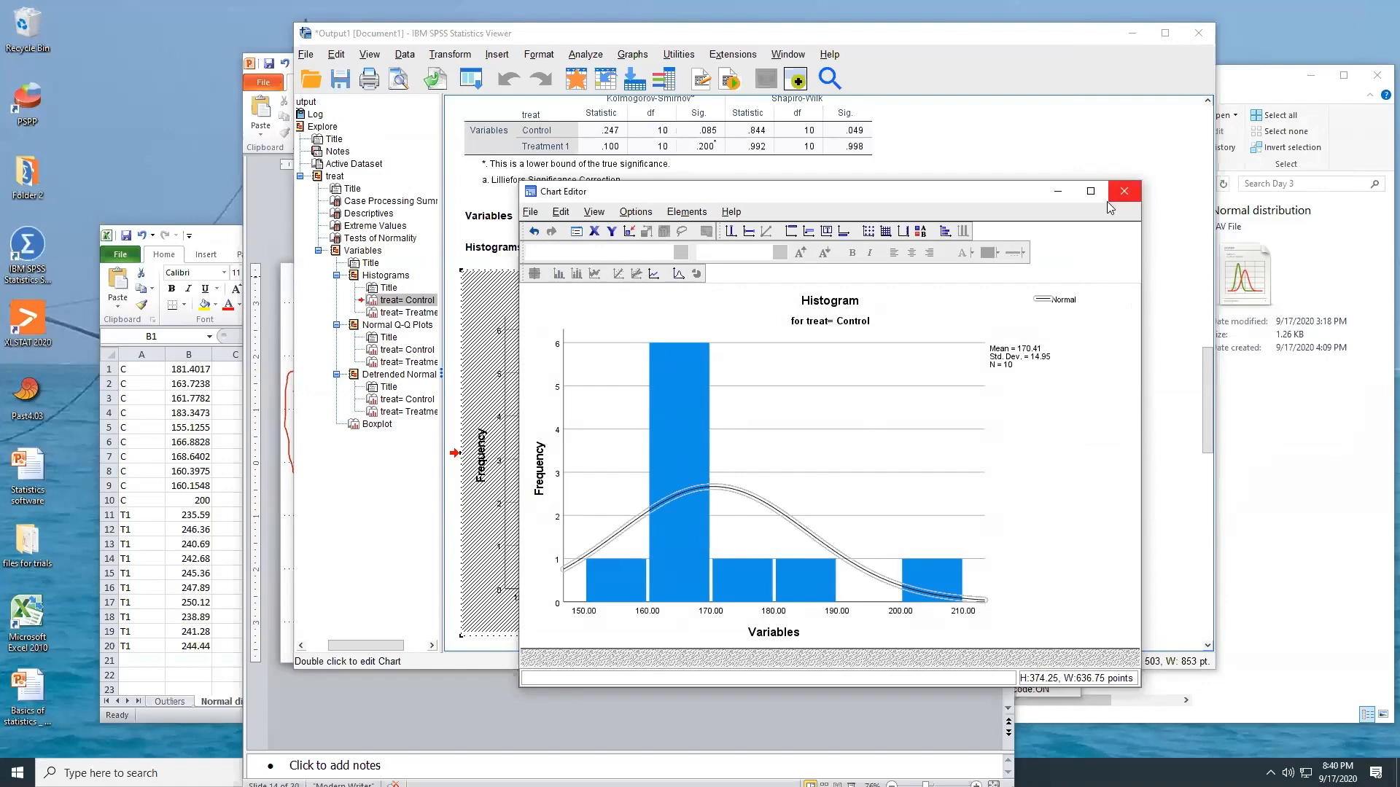
click(1123, 191)
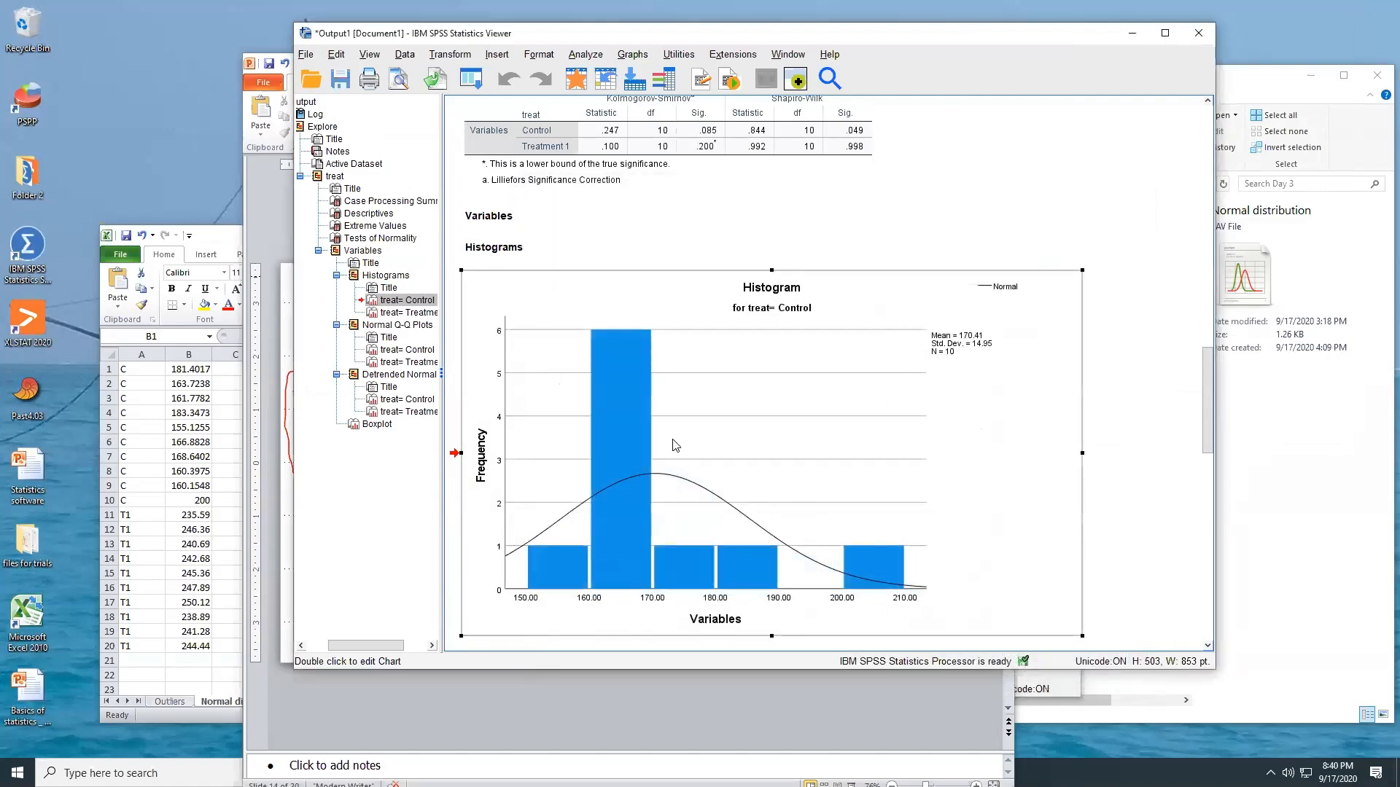
Step: Reopen the Control histogram for editing, hide its distribution curve and show it again as a Normal curve
double_click(700, 390)
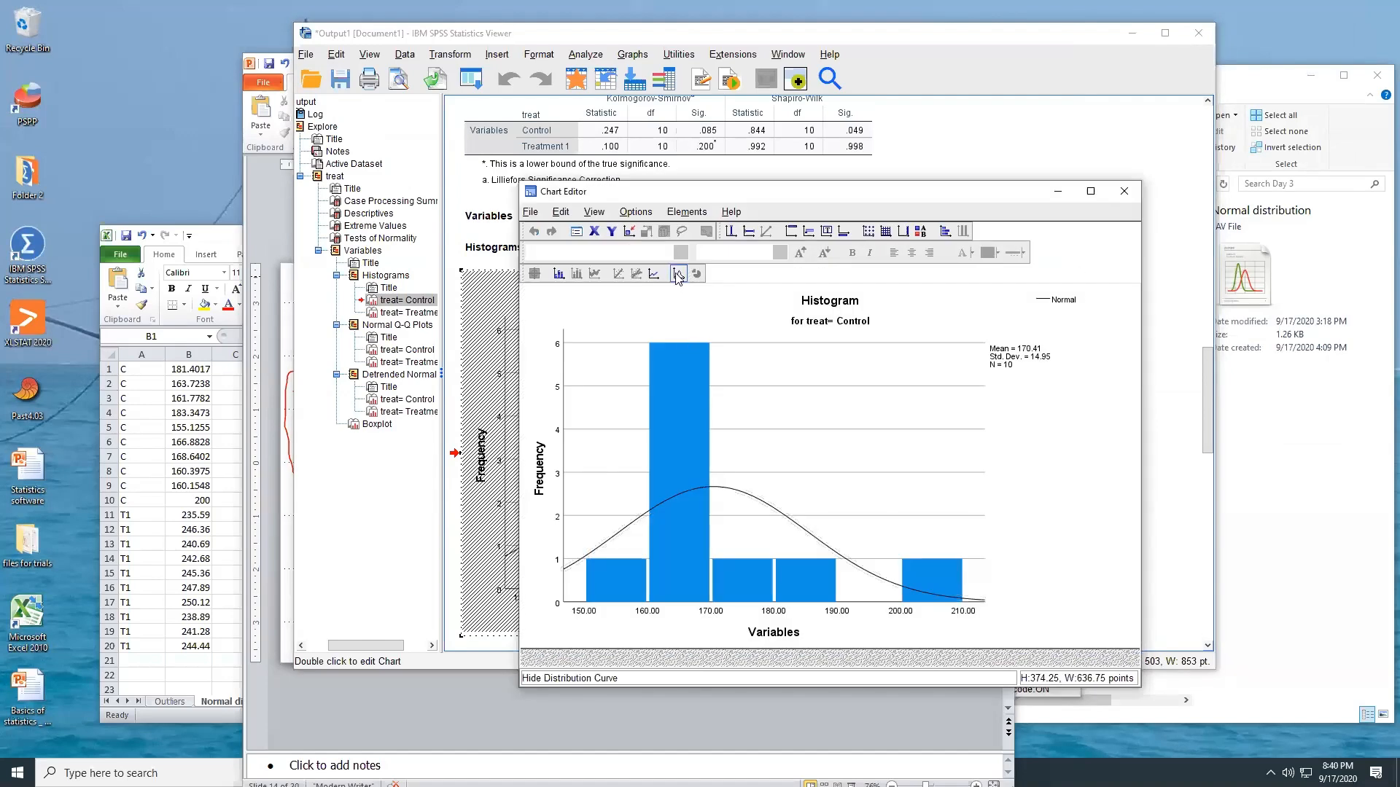
click(678, 275)
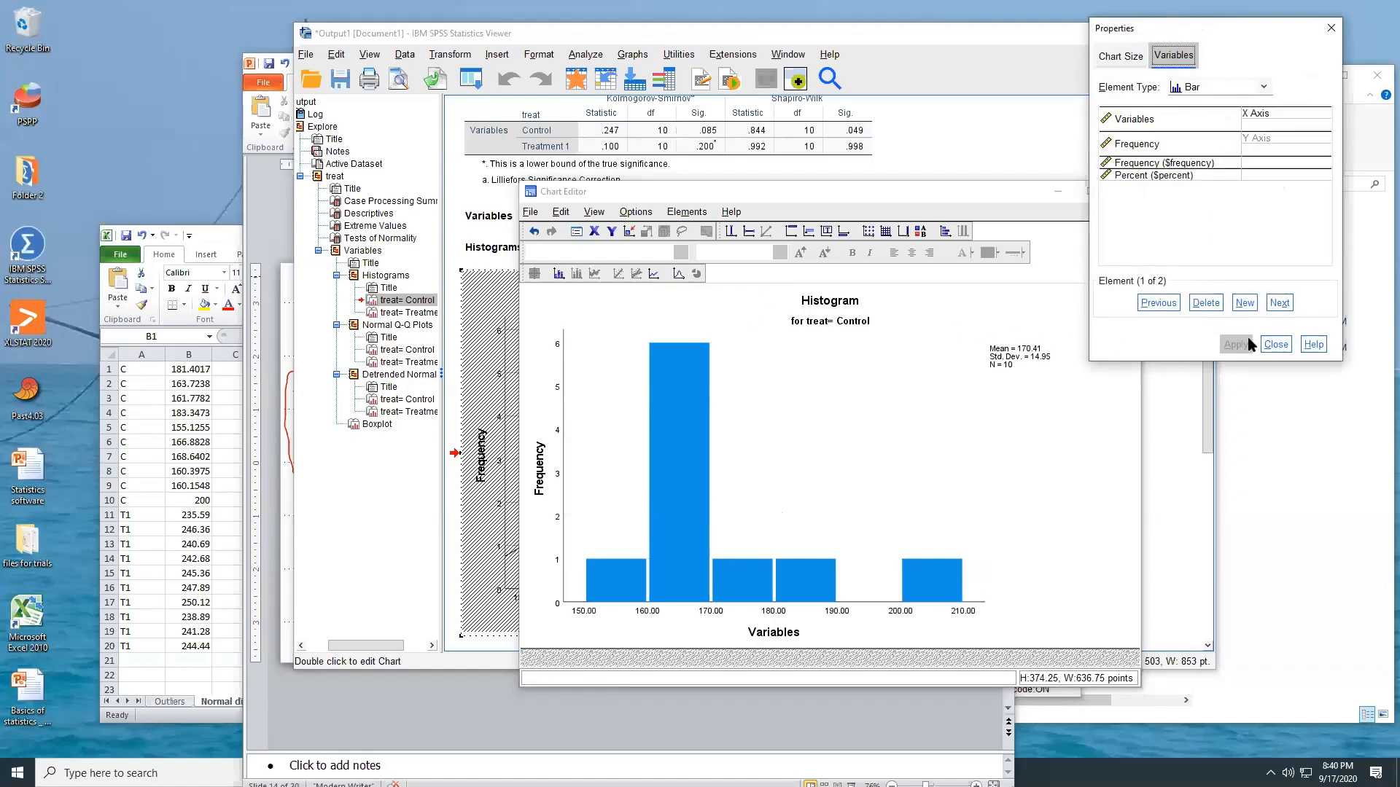
click(1276, 344)
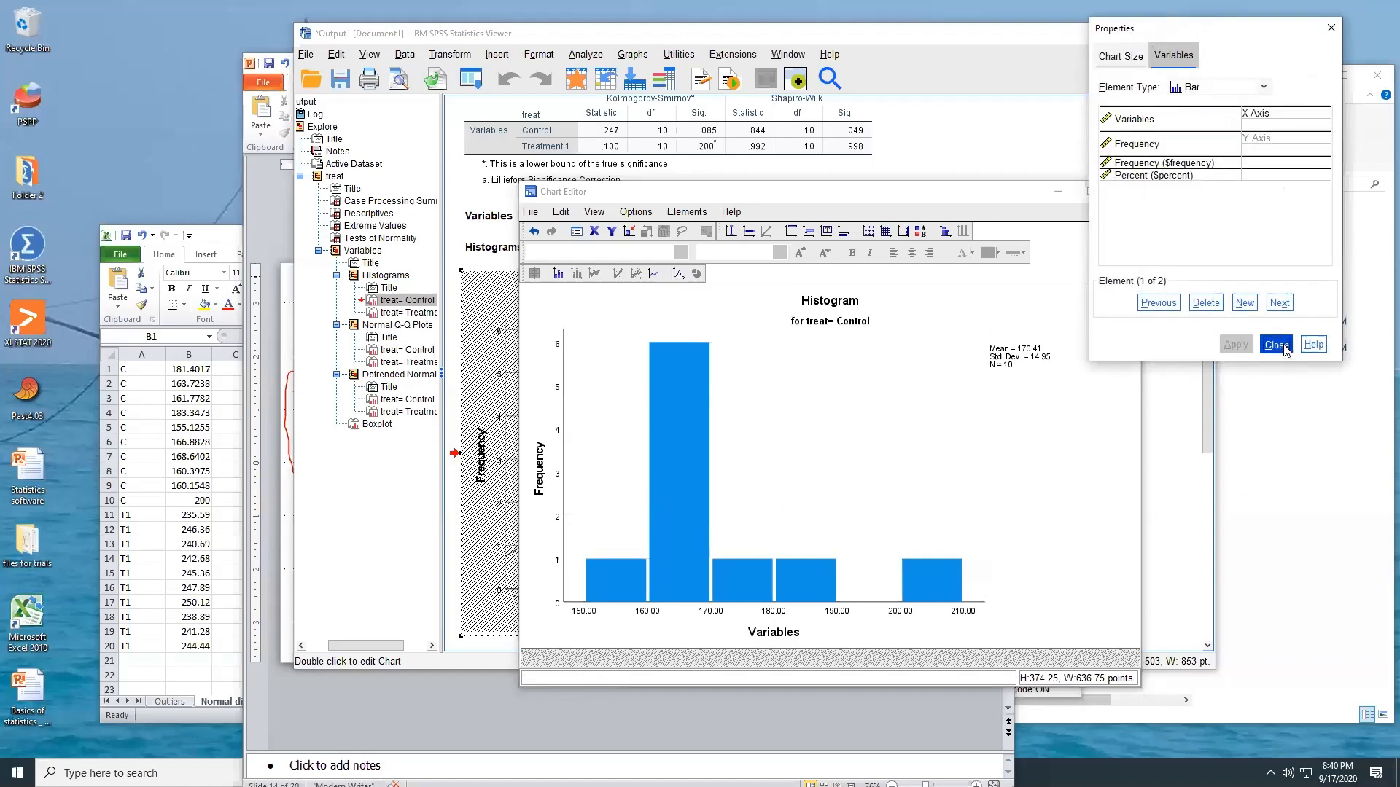
click(678, 275)
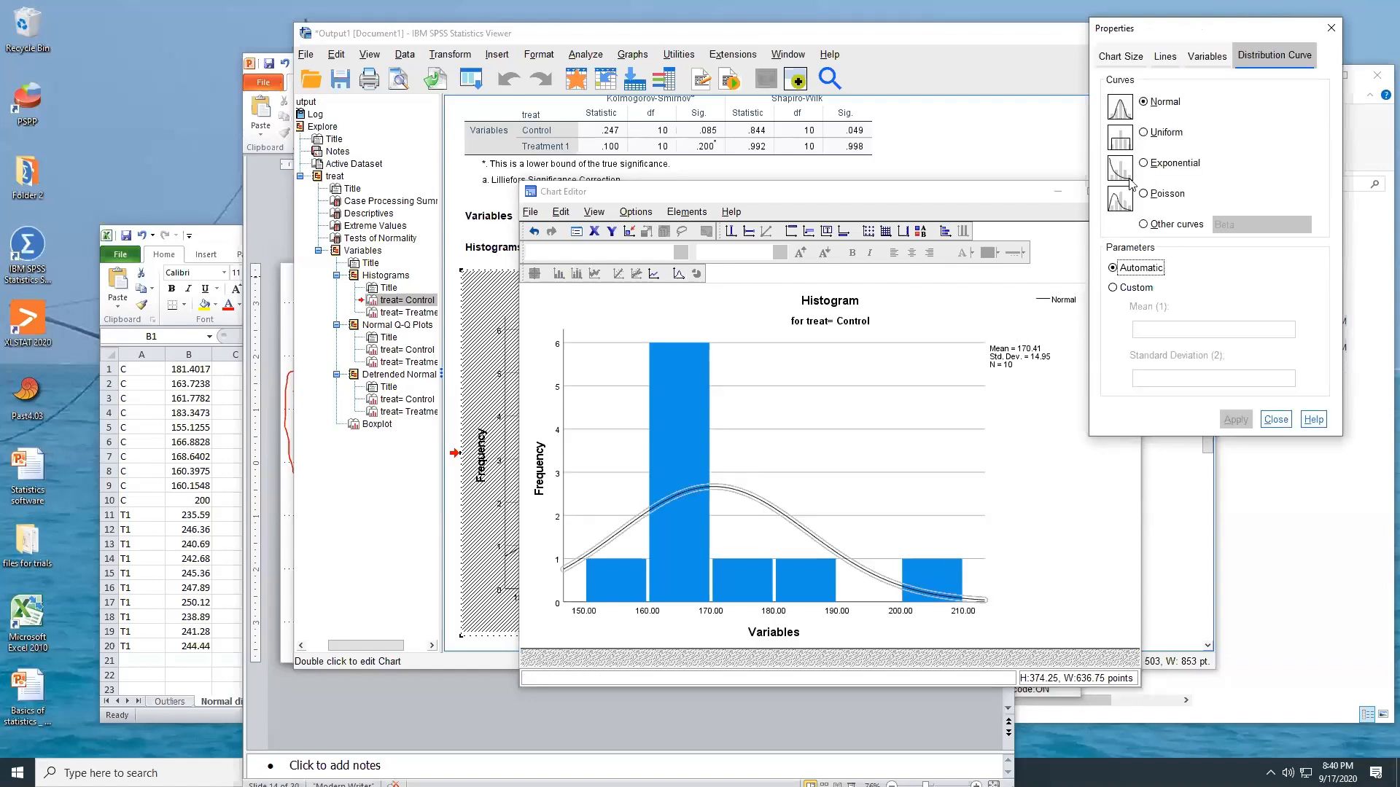
click(1276, 420)
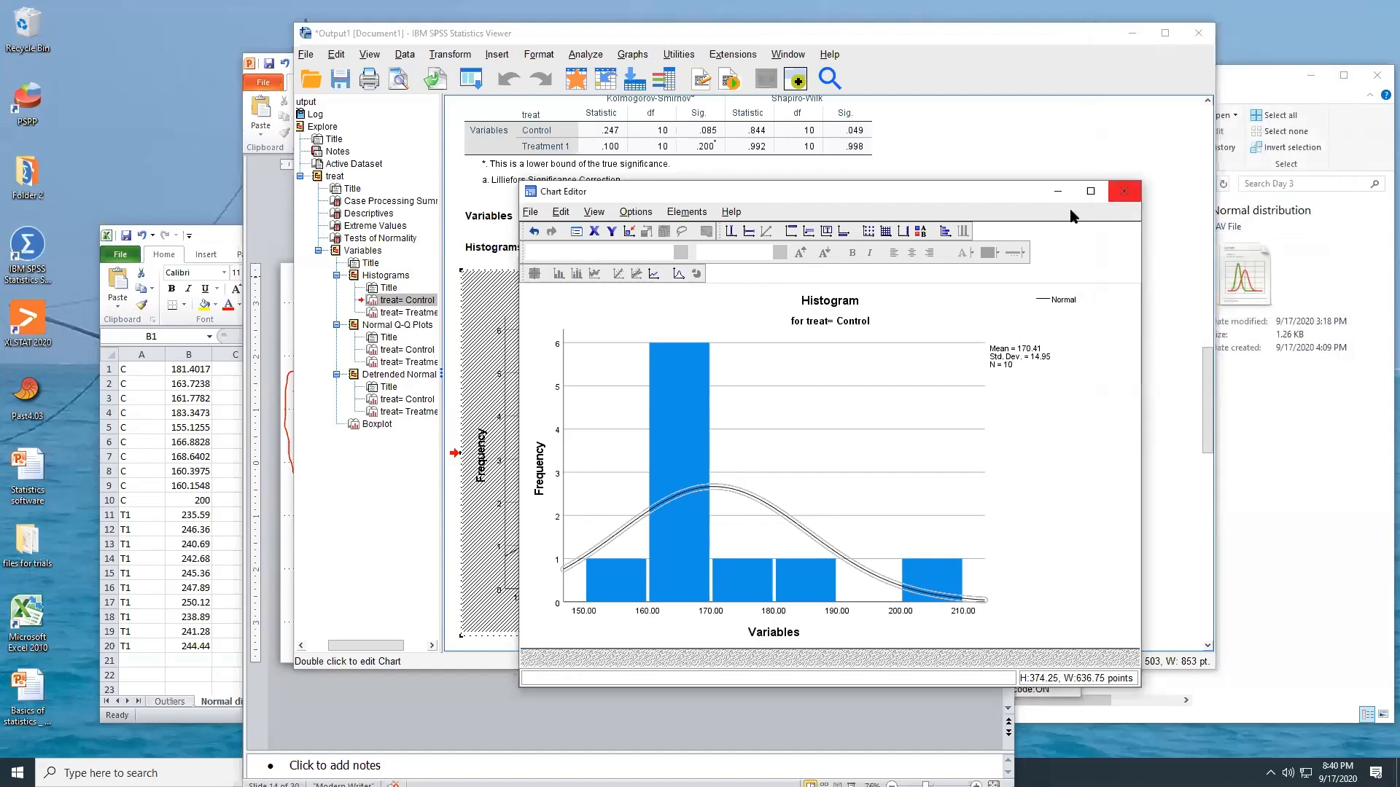
click(1122, 191)
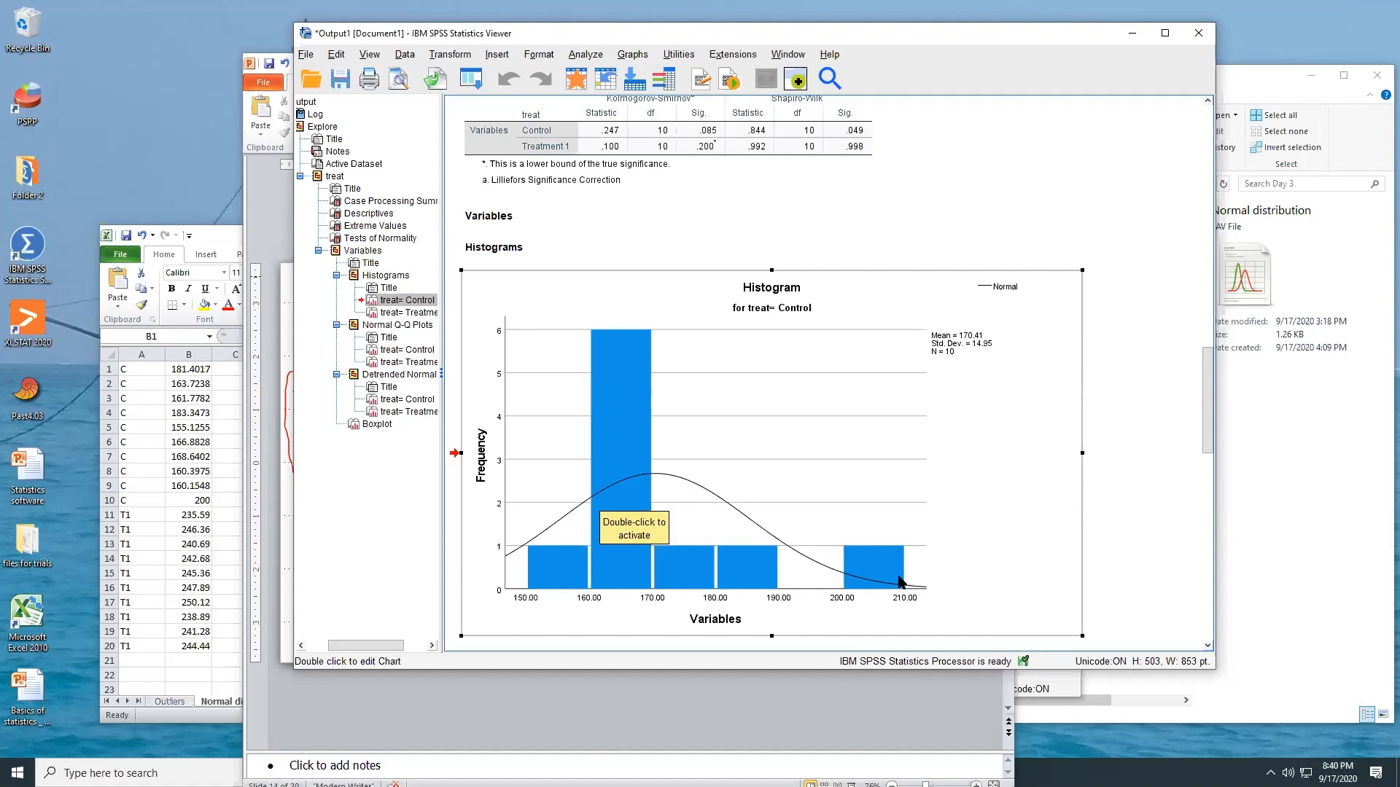
Step: Add a Normal distribution curve with automatic parameters to the Treatment 1 histogram and close the chart editor
scroll(901, 581, down, 1)
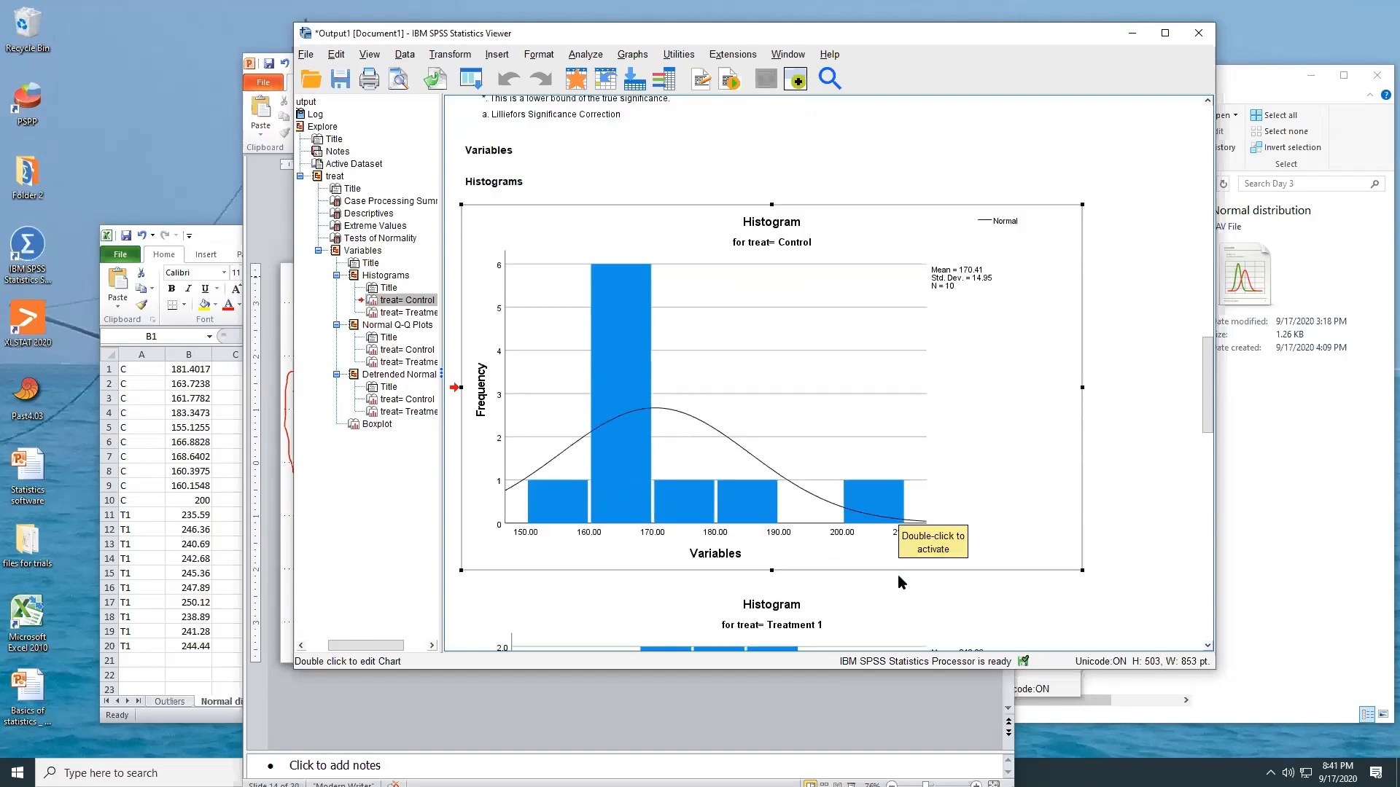
scroll(898, 576, down, 5)
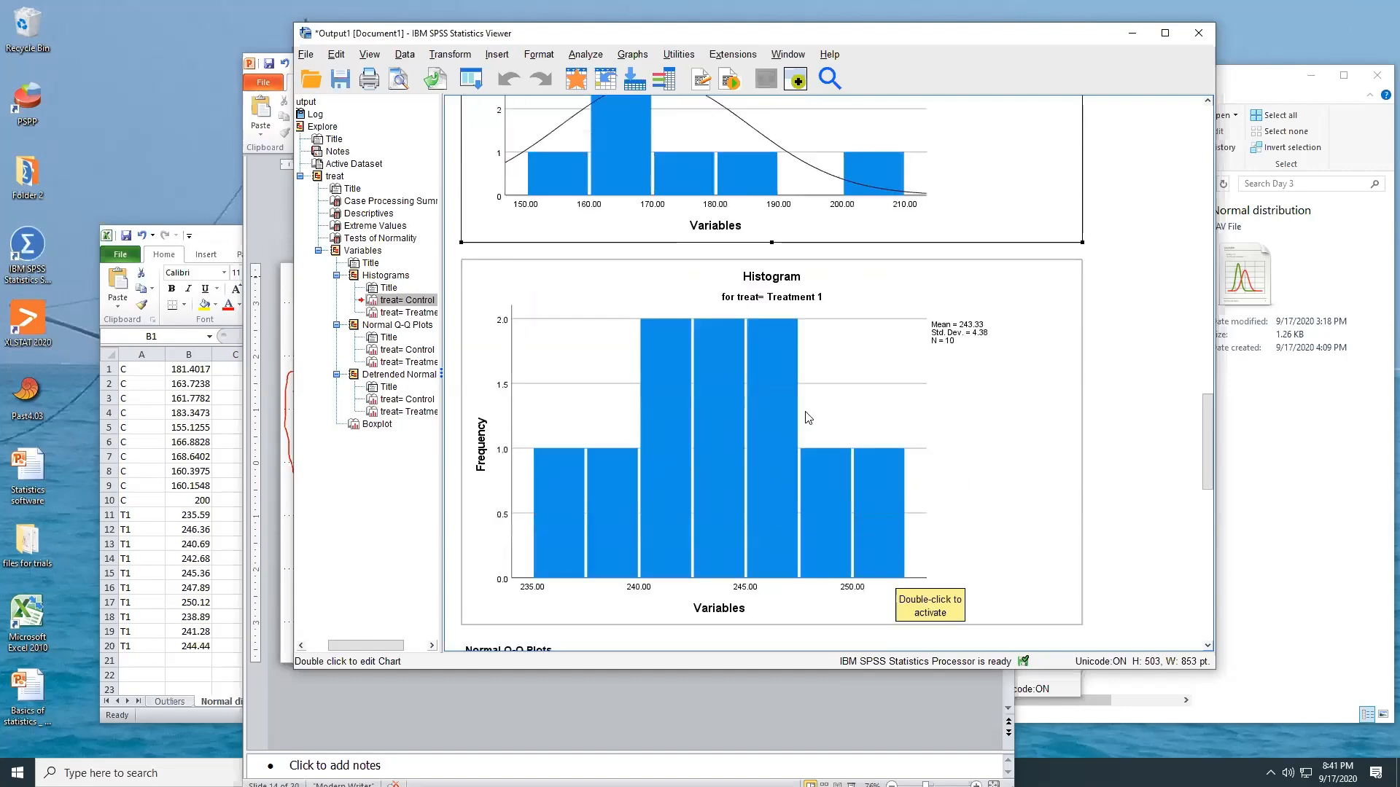
double_click(764, 401)
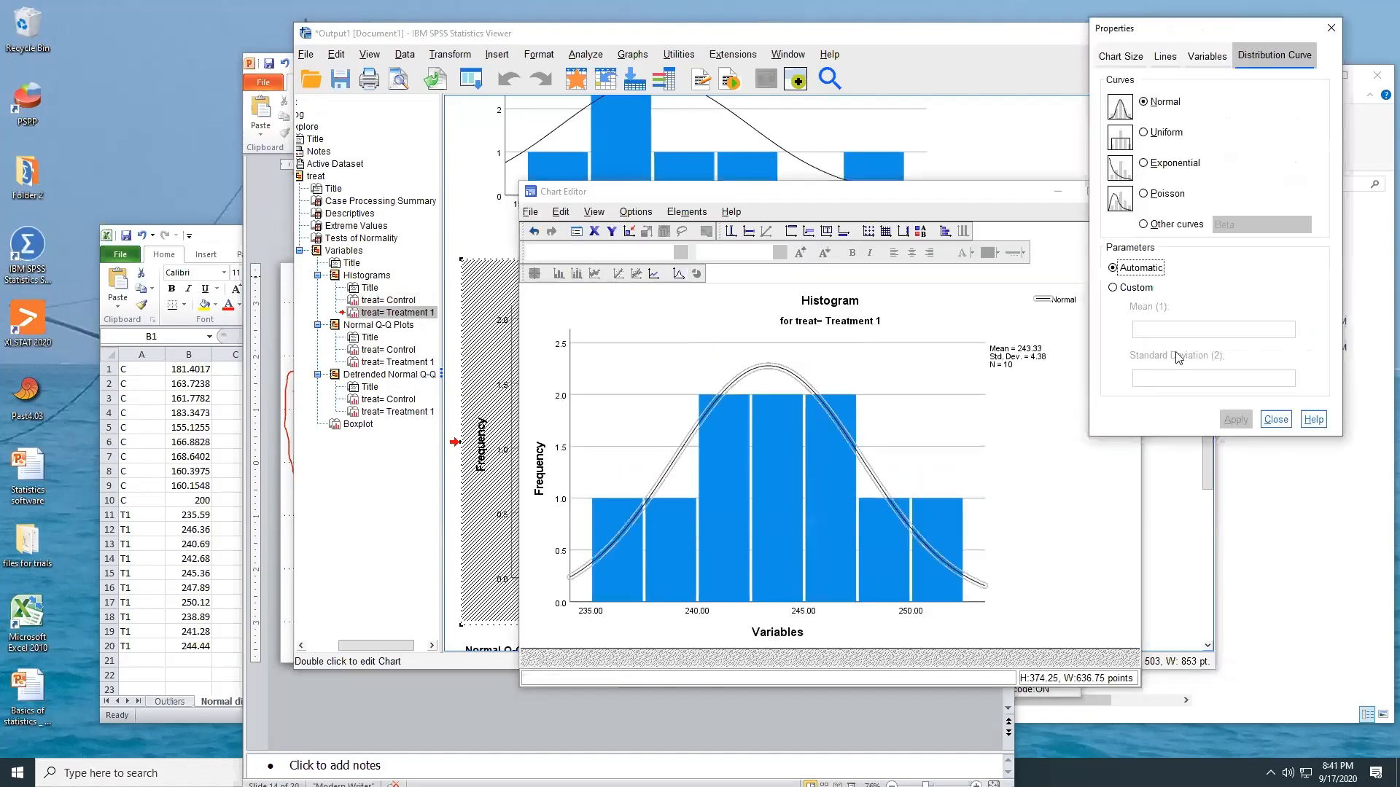
click(1276, 420)
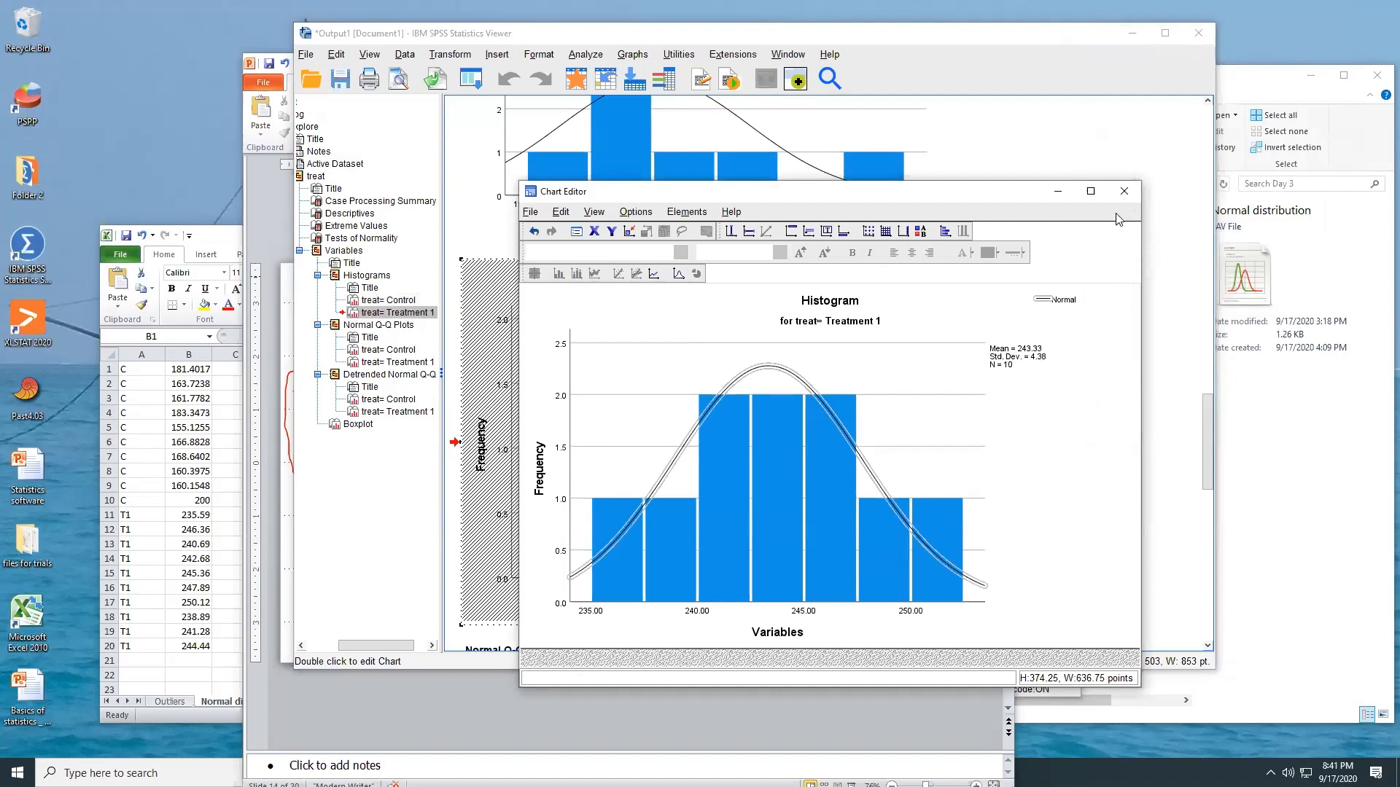
click(1124, 192)
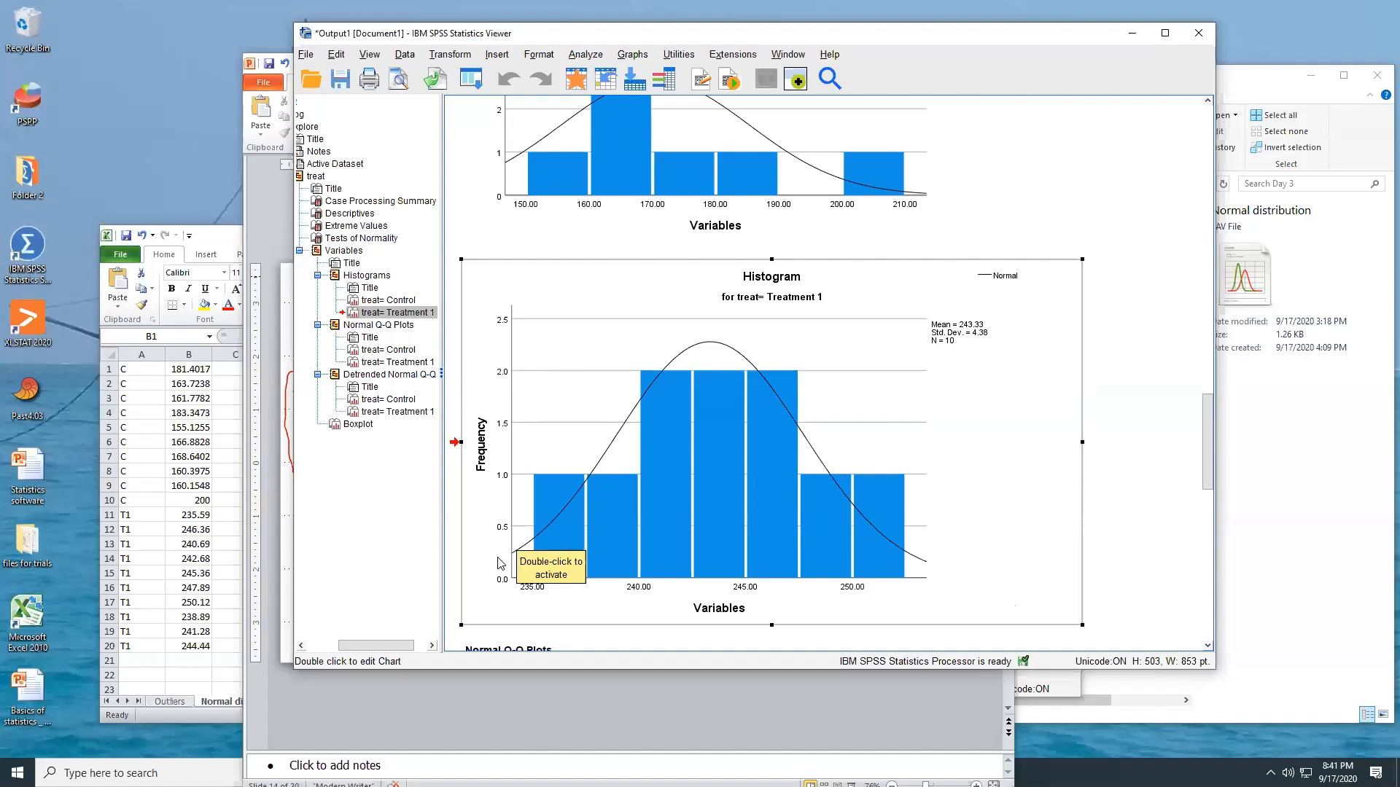
Step: Compare the Control and Treatment 1 histograms with their normal curves in the maximized output window, and restore the window size
scroll(661, 481, up, 2)
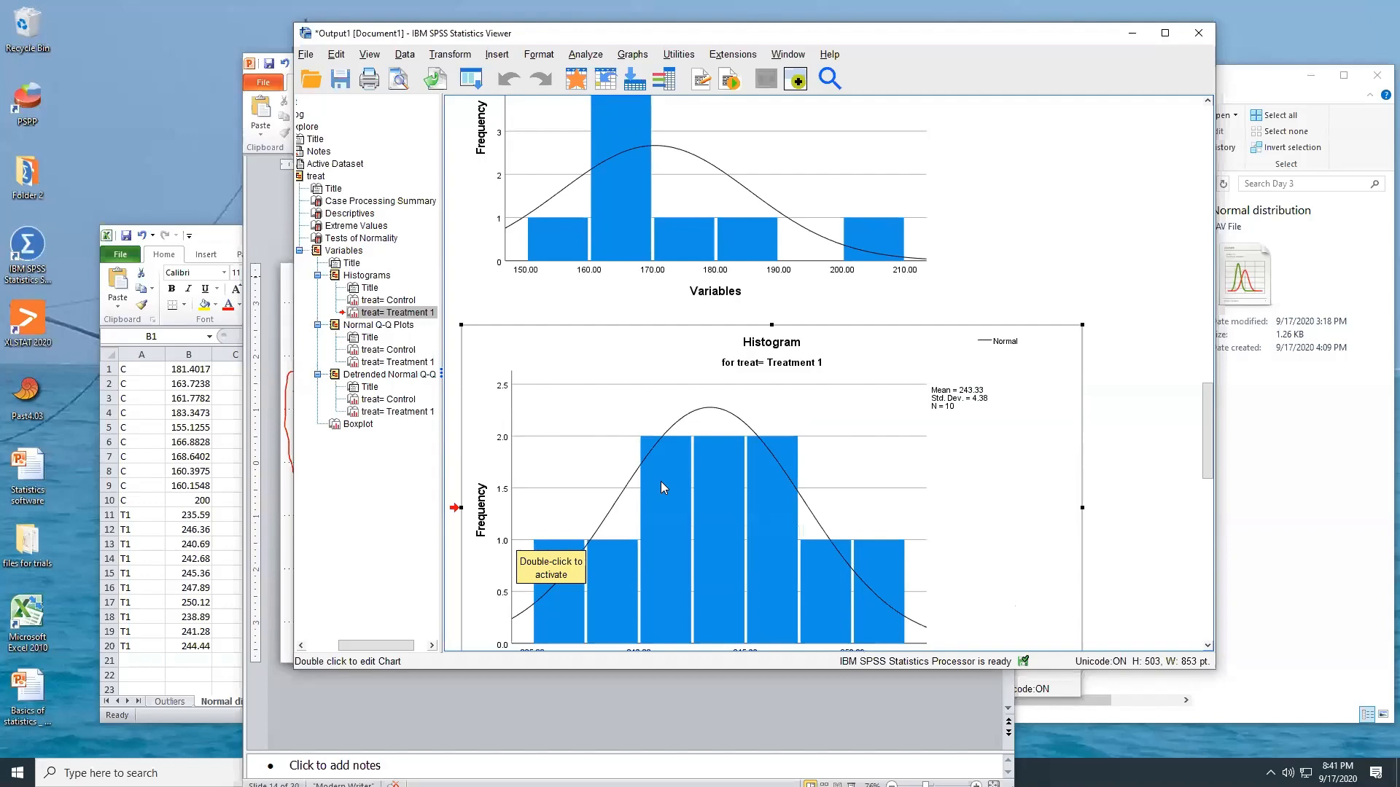
click(1165, 33)
scroll(710, 356, up, 3)
scroll(706, 357, down, 1)
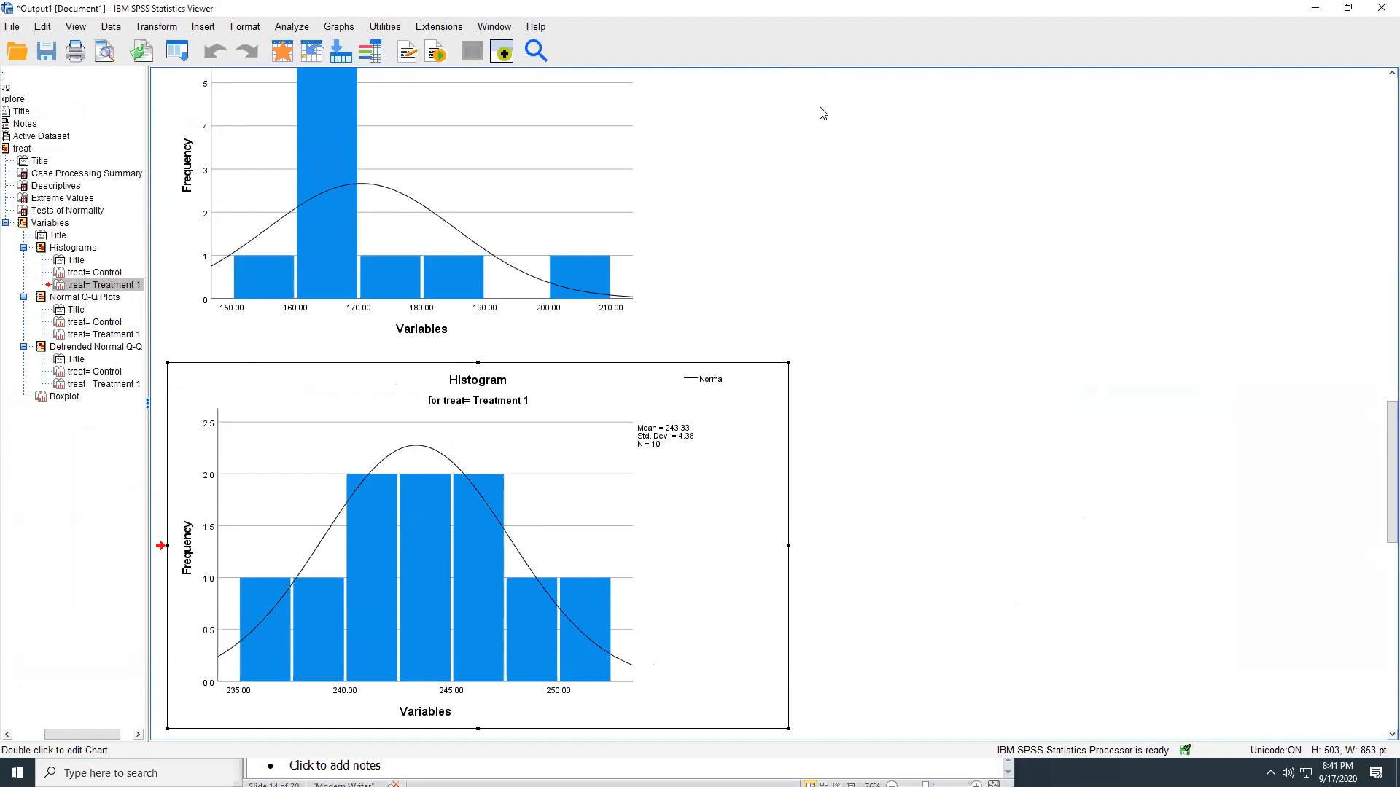
click(1346, 7)
Step: Compare the Control Normal Q-Q plot side by side with the PowerPoint slide on Normal Q-Q plots, and minimize the presentation
scroll(861, 470, down, 9)
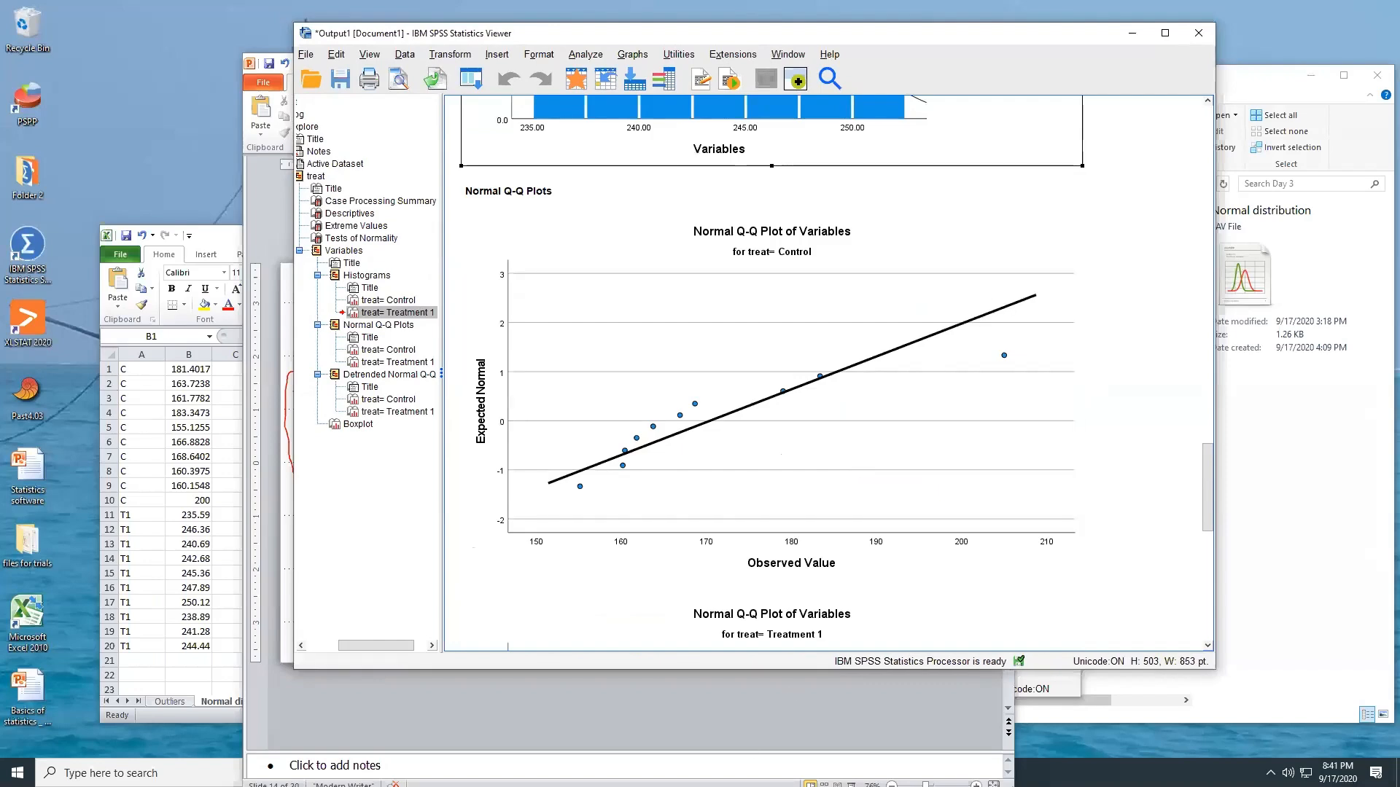
click(255, 212)
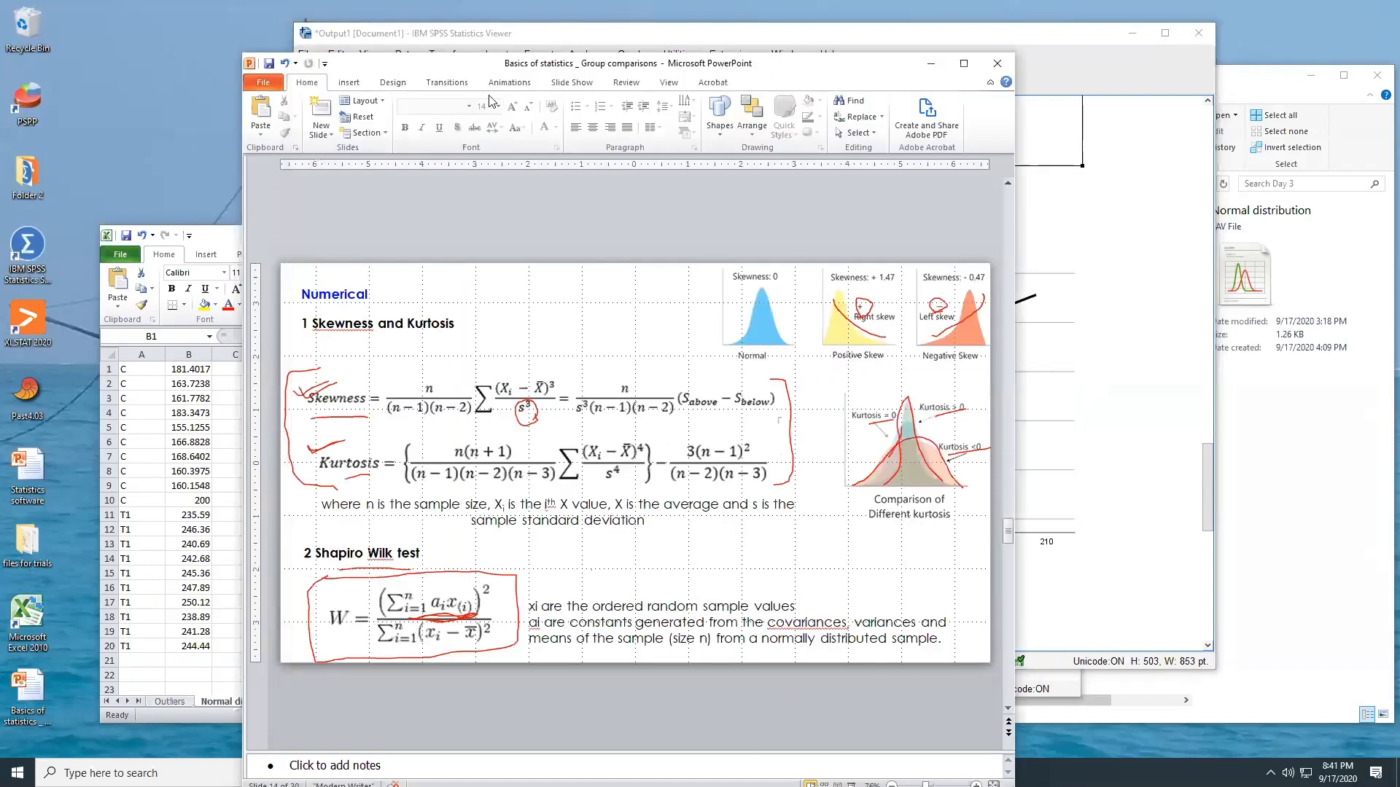
drag(516, 70, 859, 127)
scroll(853, 437, down, 1)
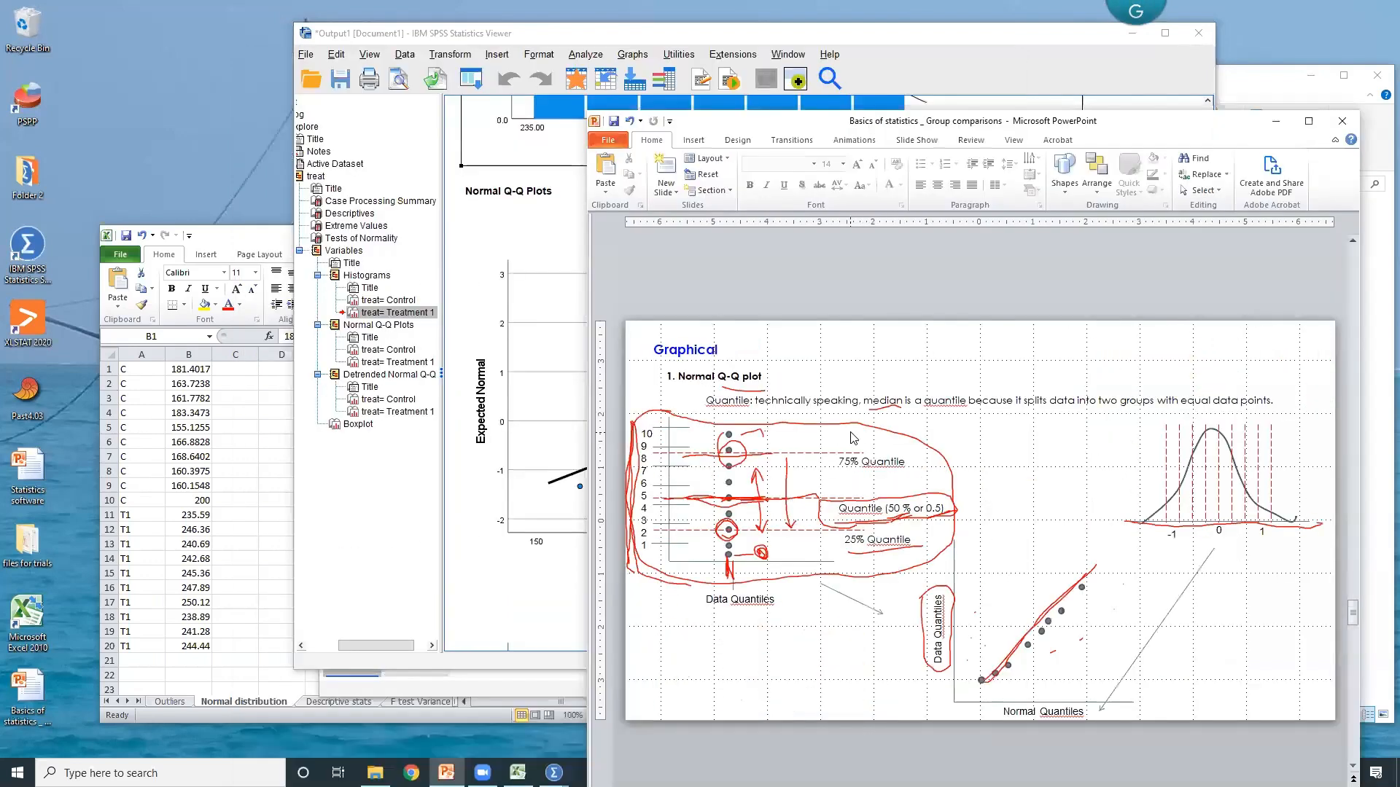
drag(984, 135, 321, 75)
drag(503, 32, 675, 45)
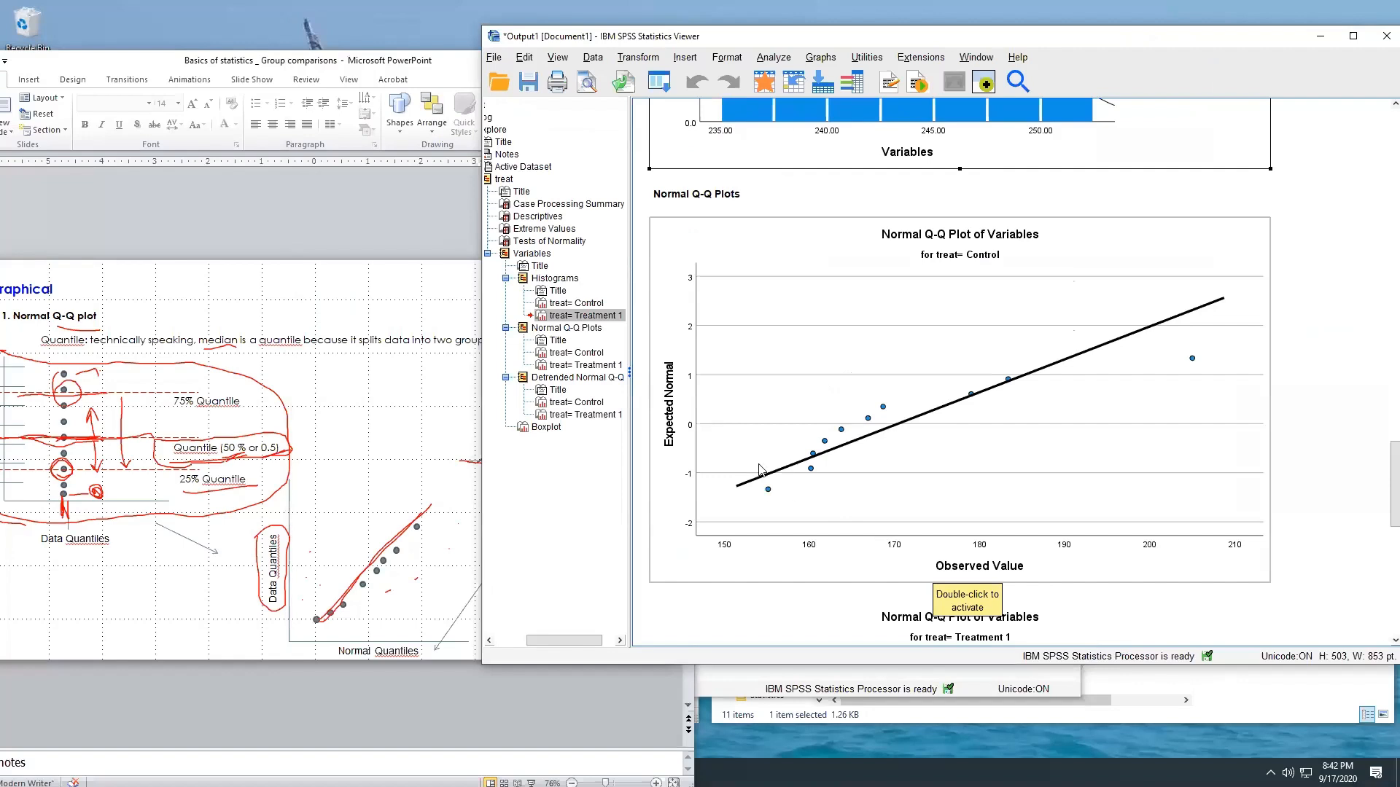
click(294, 56)
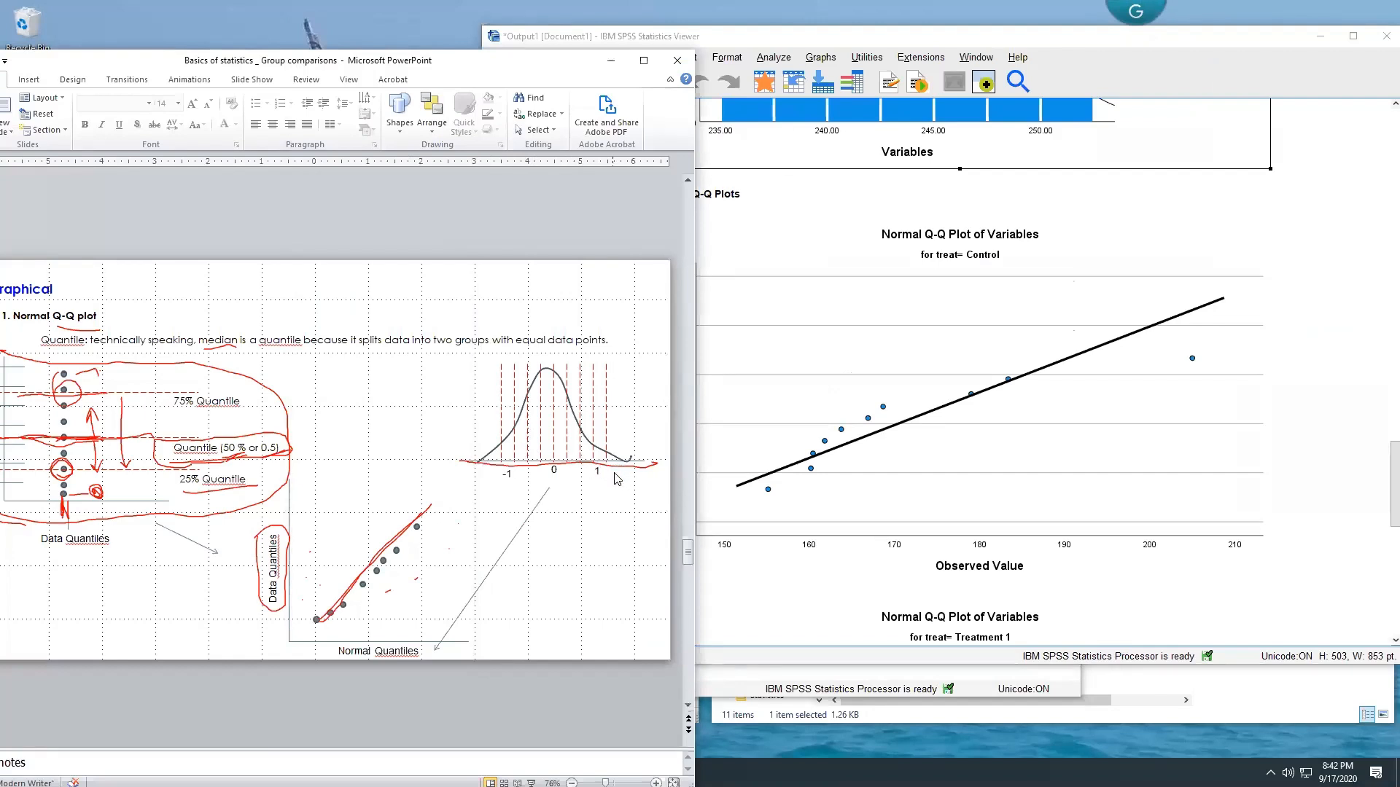
click(605, 63)
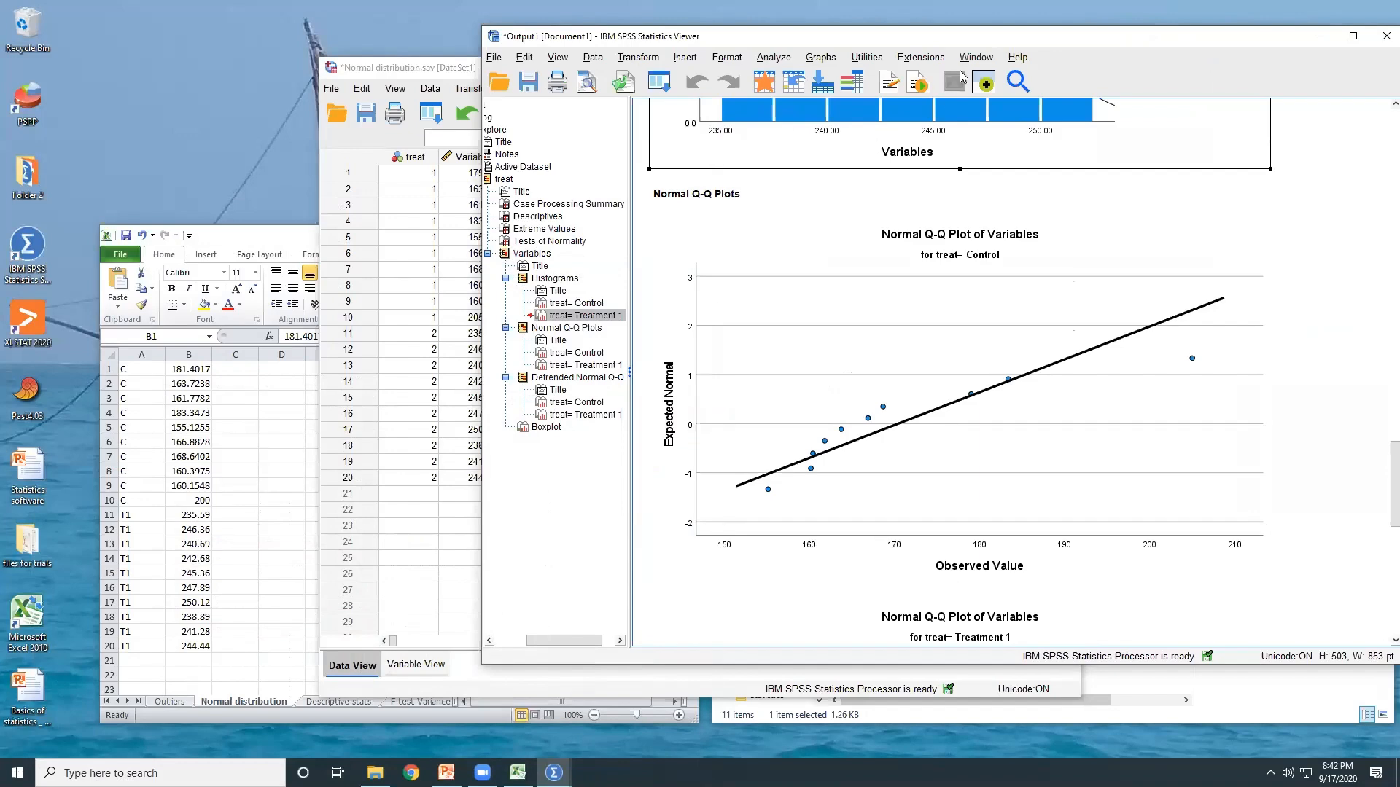
Step: Examine the Normal Q-Q plots for Control and Treatment 1 and the significance values in the Tests of Normality table
double_click(961, 37)
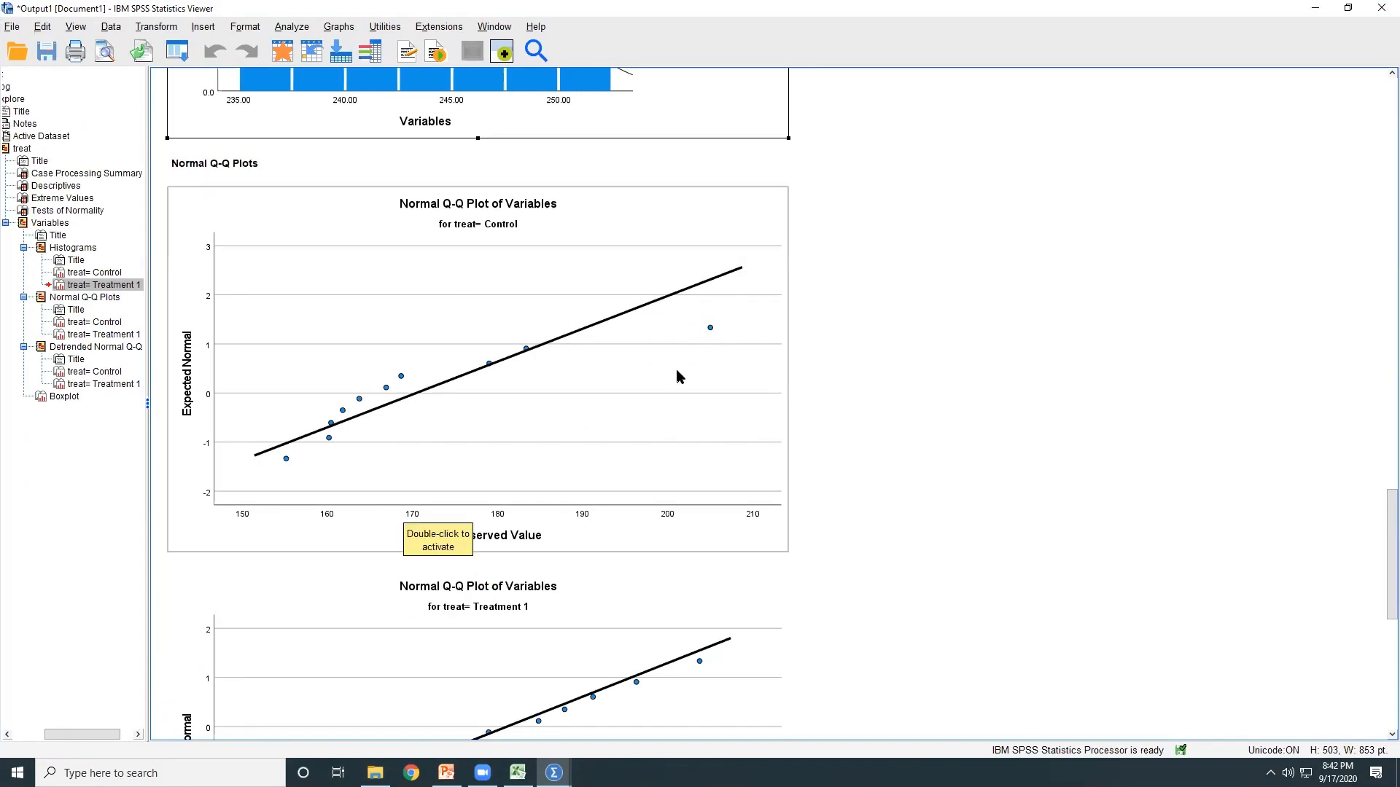
click(709, 353)
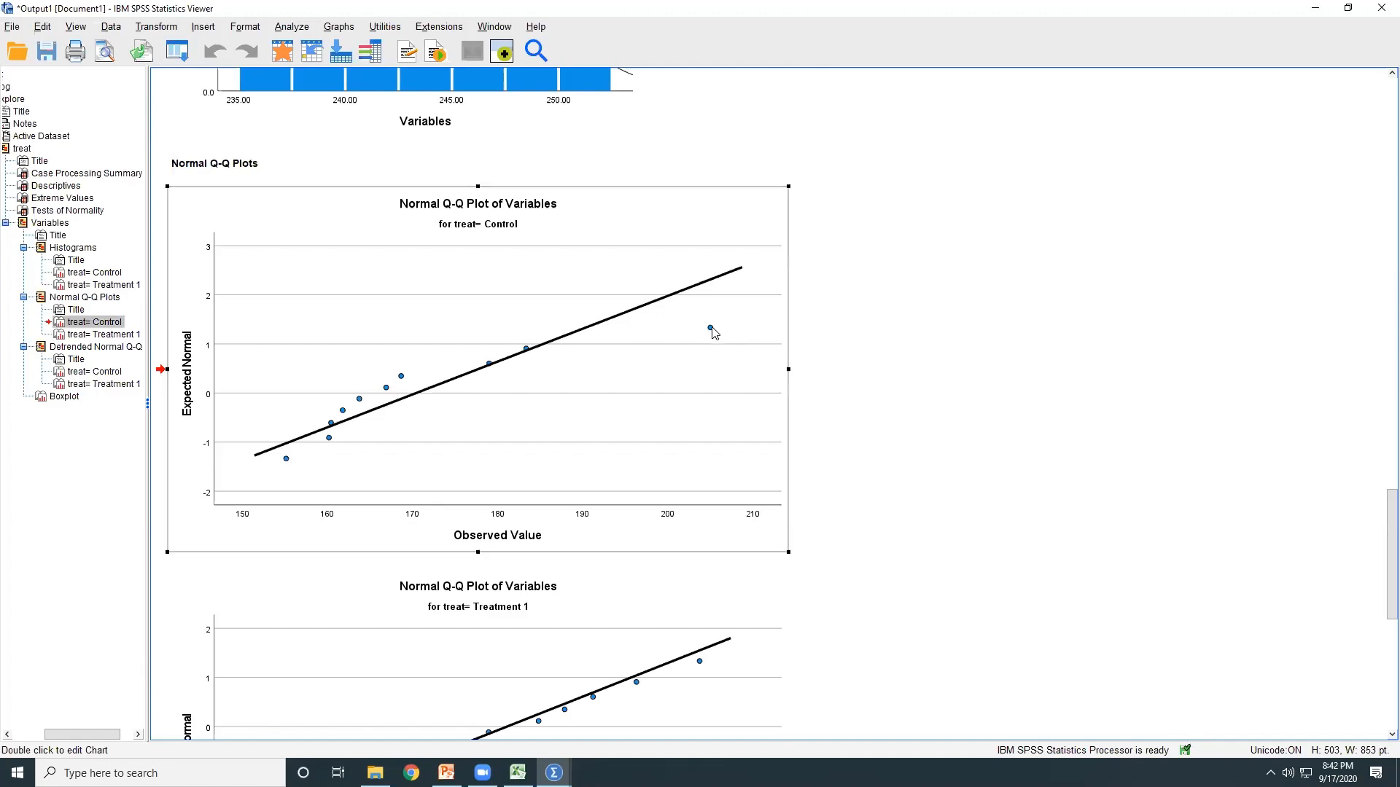
click(706, 79)
drag(690, 318, 708, 343)
drag(764, 283, 895, 514)
scroll(896, 514, down, 3)
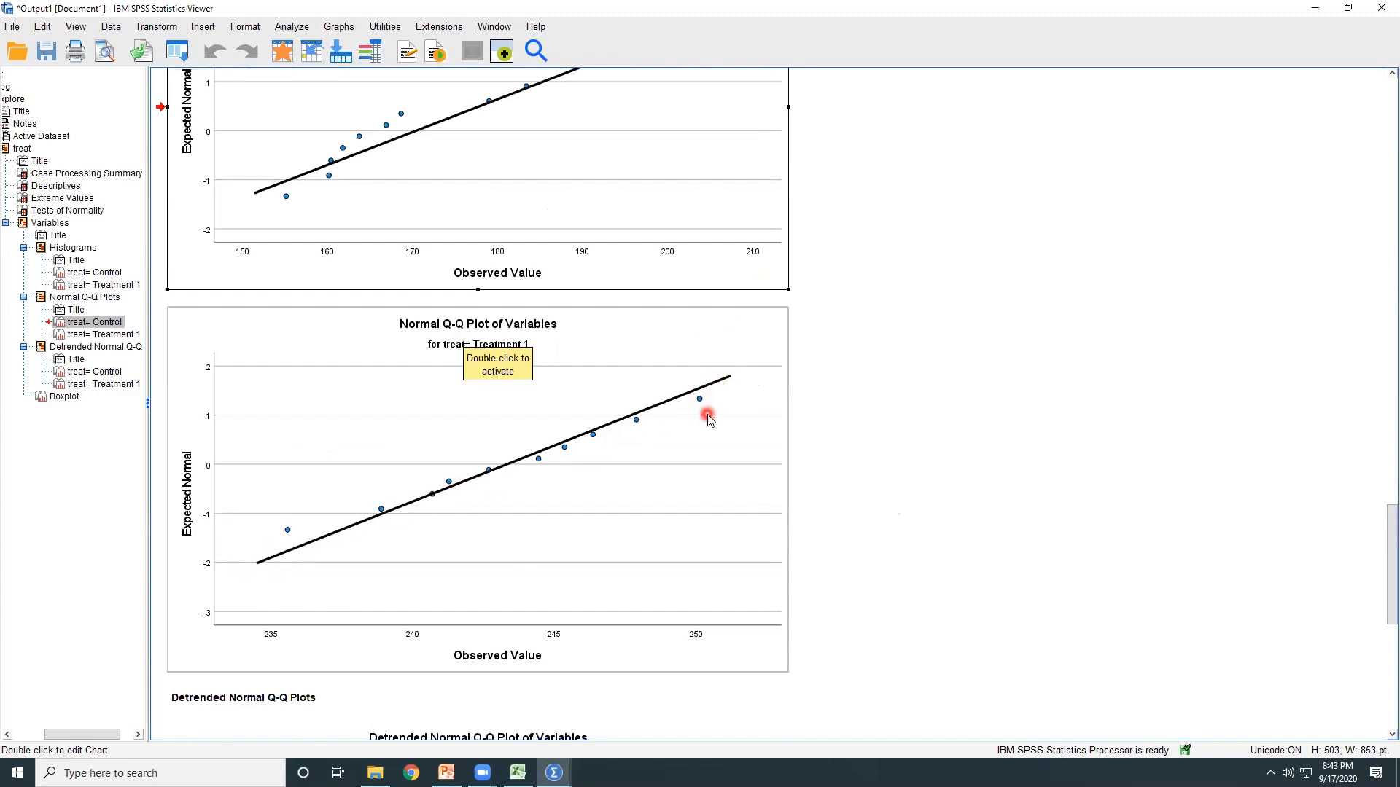
scroll(777, 438, down, 3)
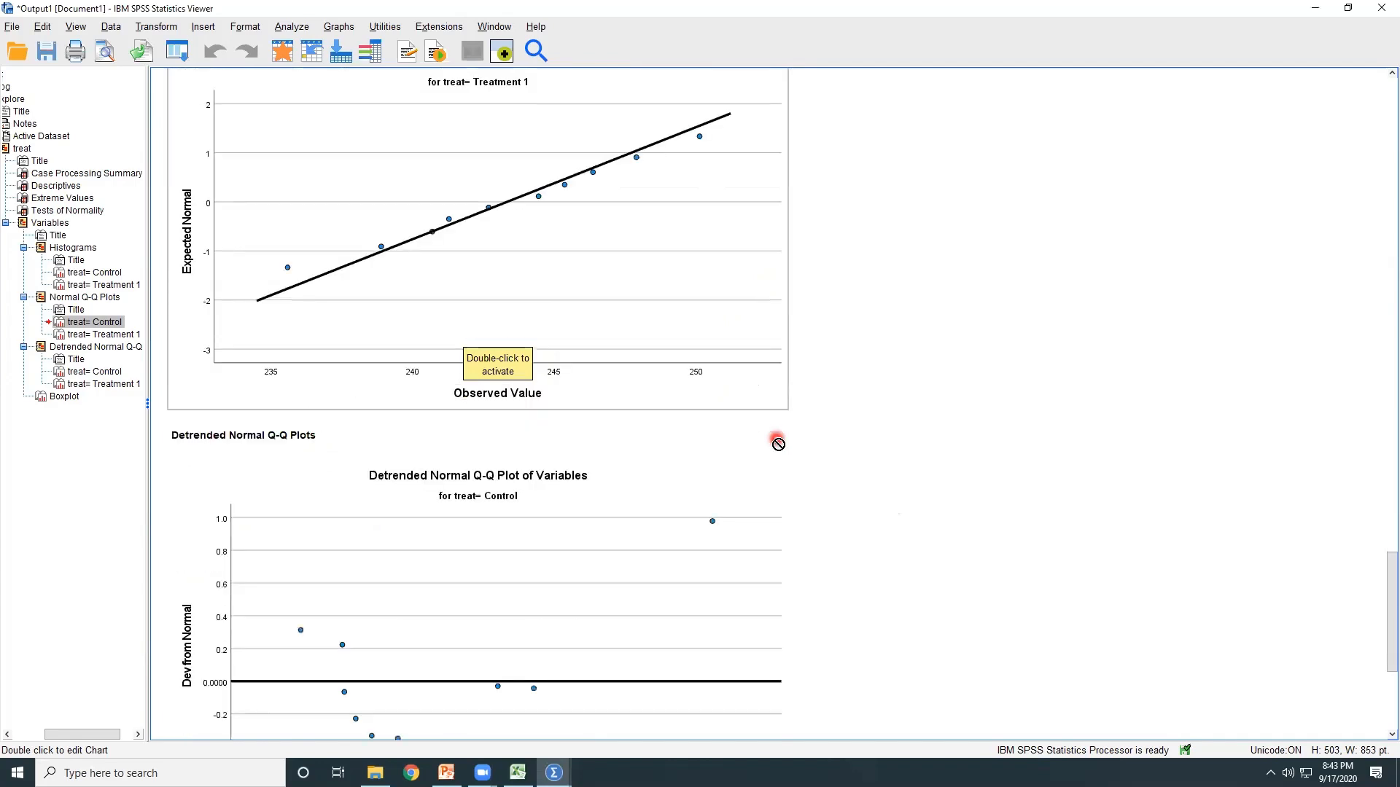
scroll(777, 441, up, 6)
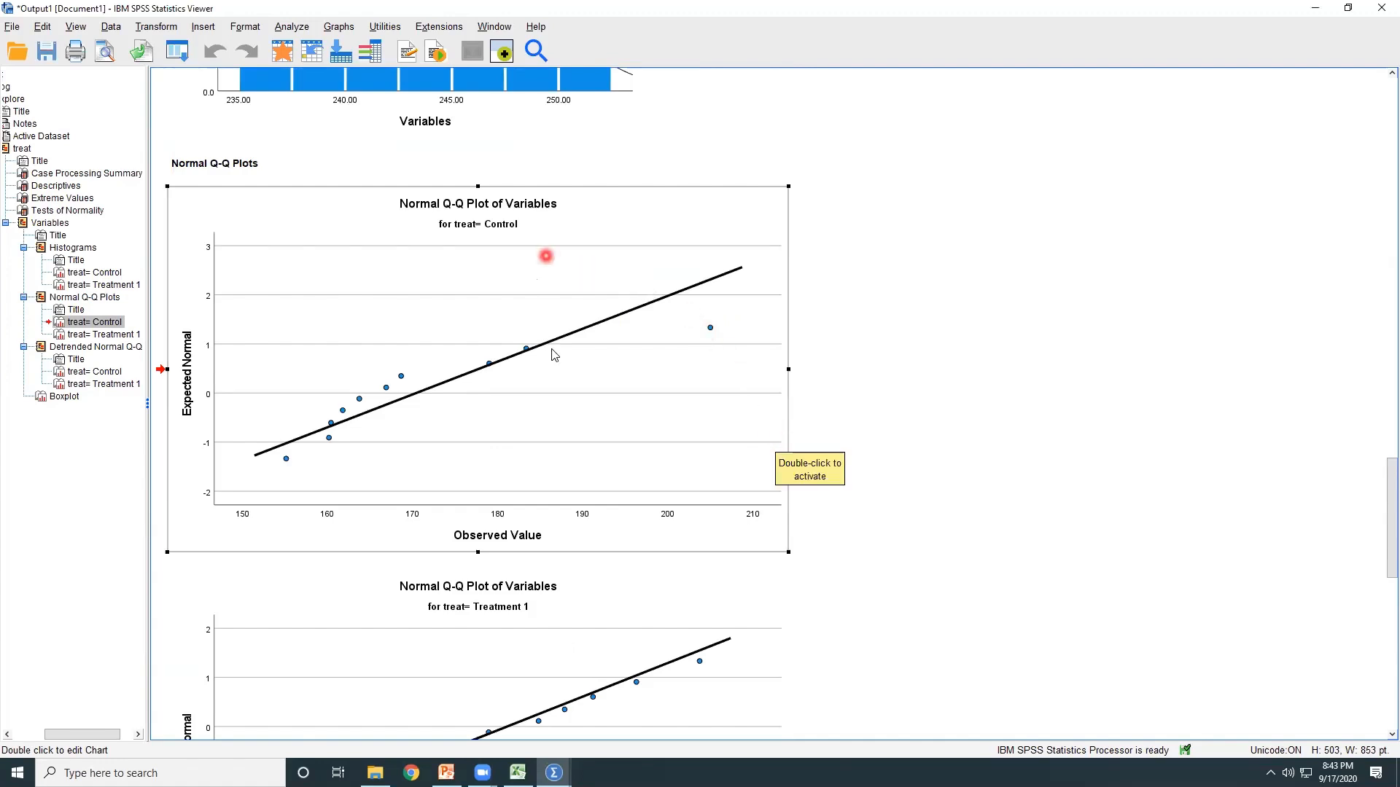
scroll(561, 364, up, 14)
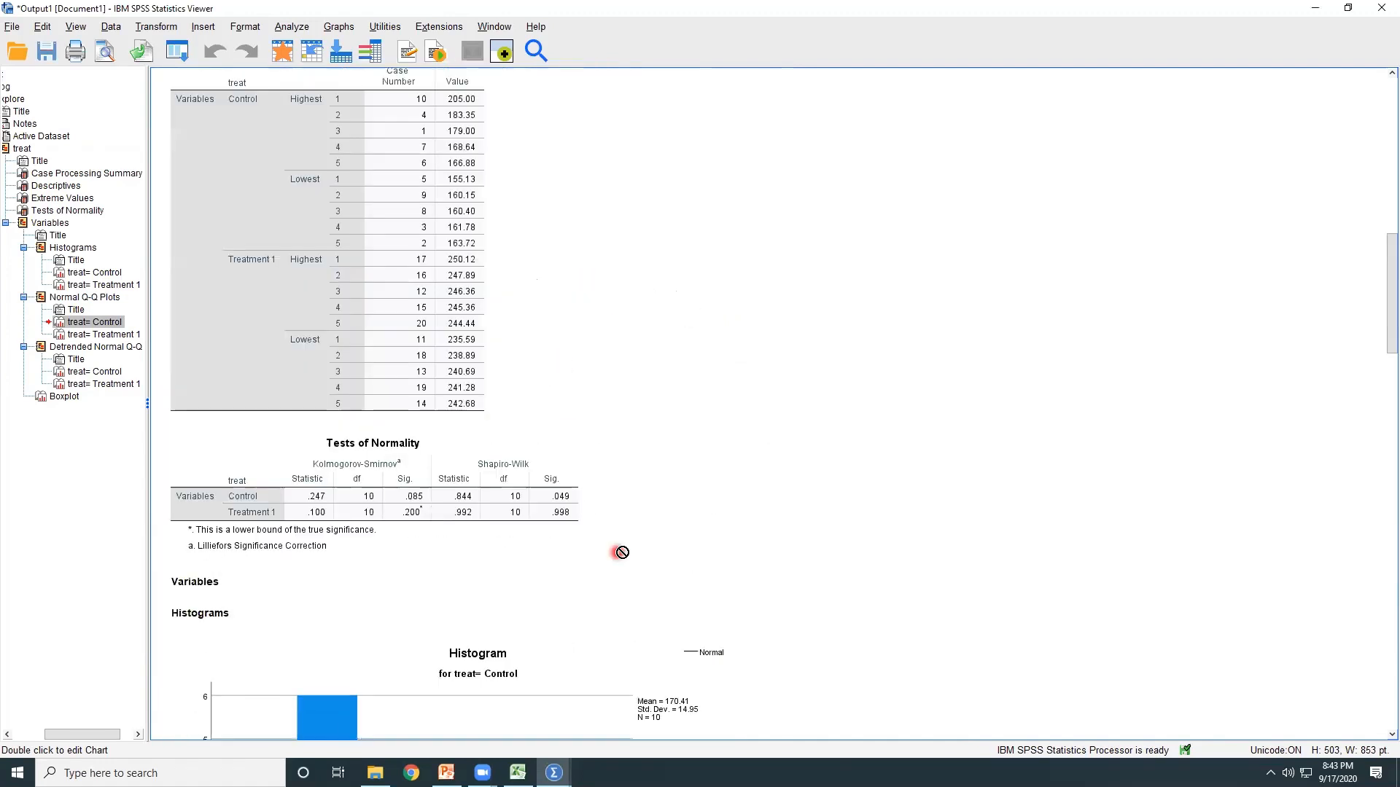
click(516, 522)
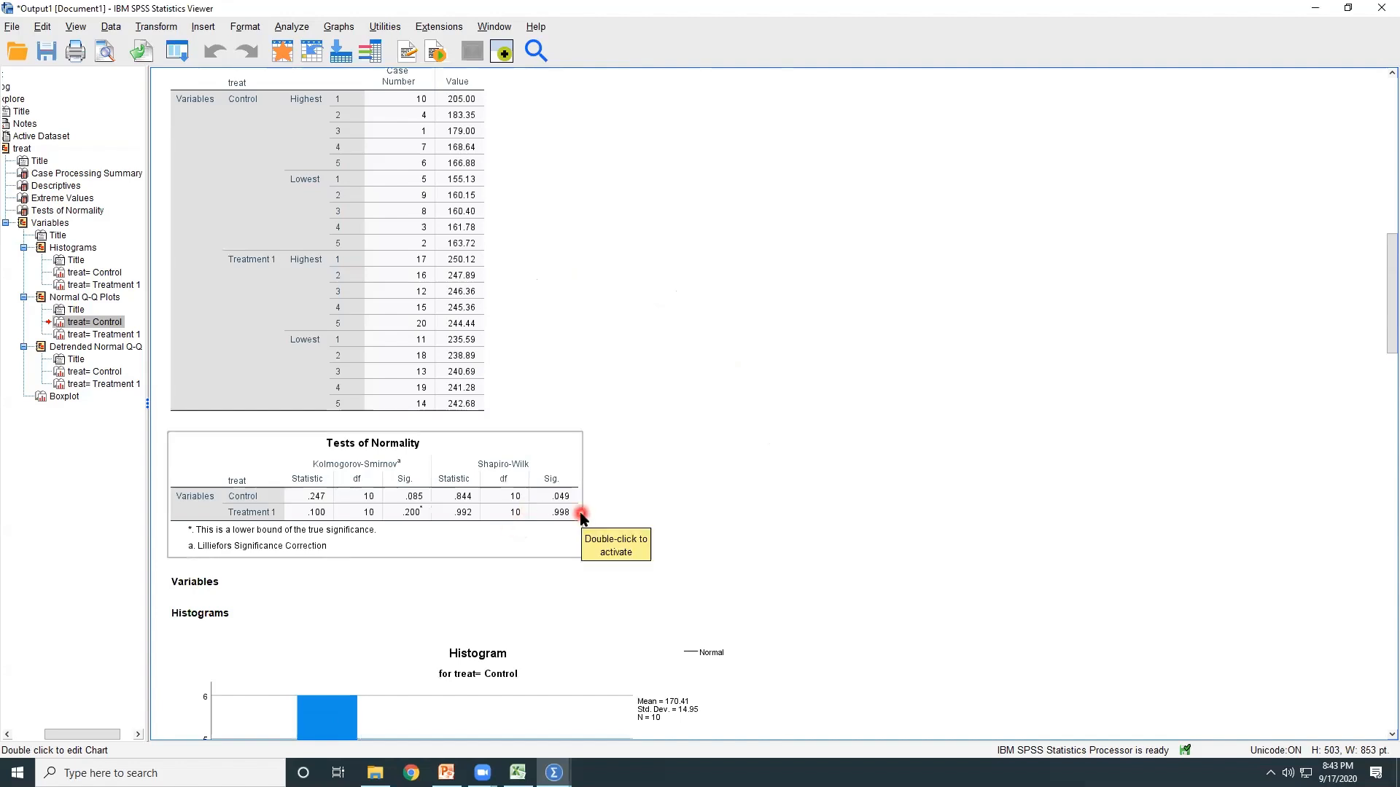
Step: Return to the Normal distribution.sav data set in a maximized window and open the Compute Variable dialog
click(1316, 8)
click(1031, 67)
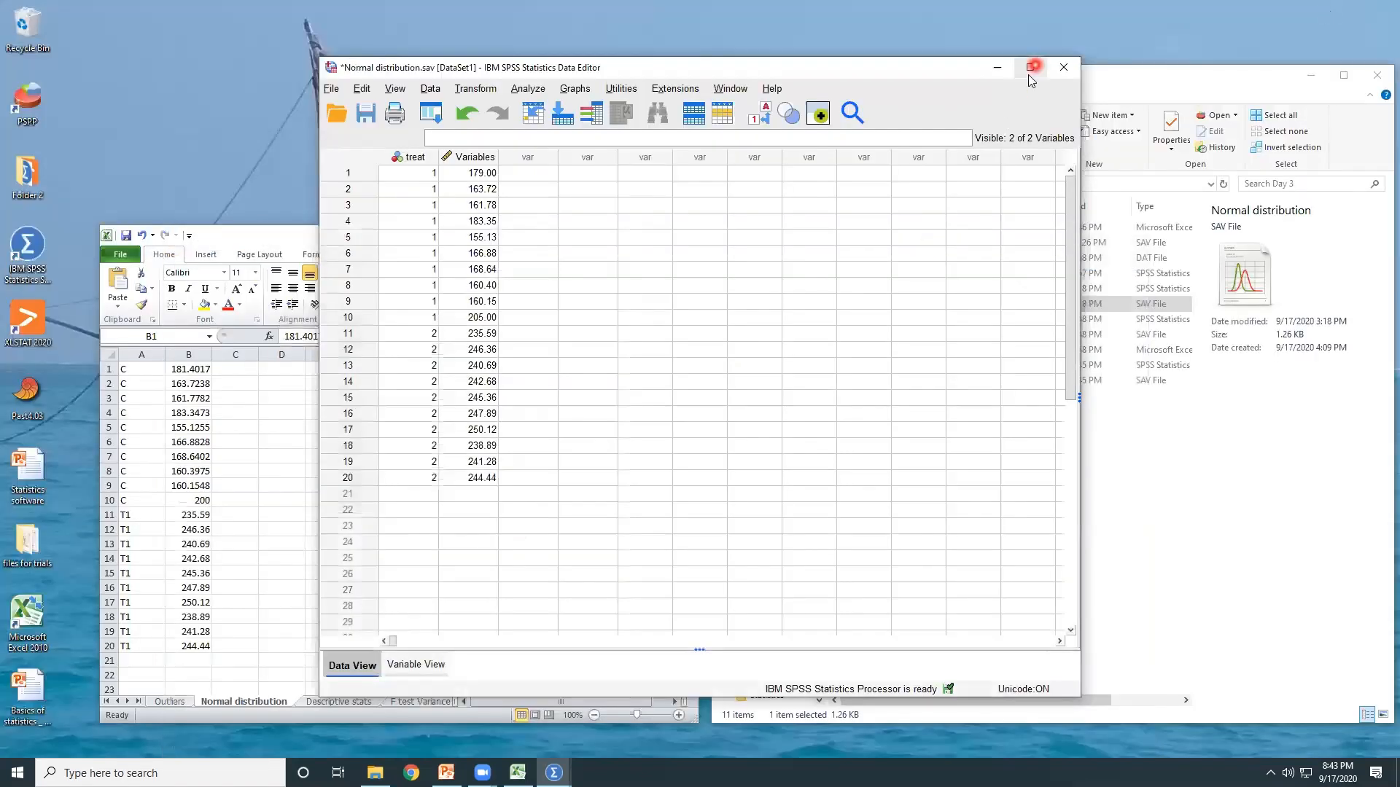
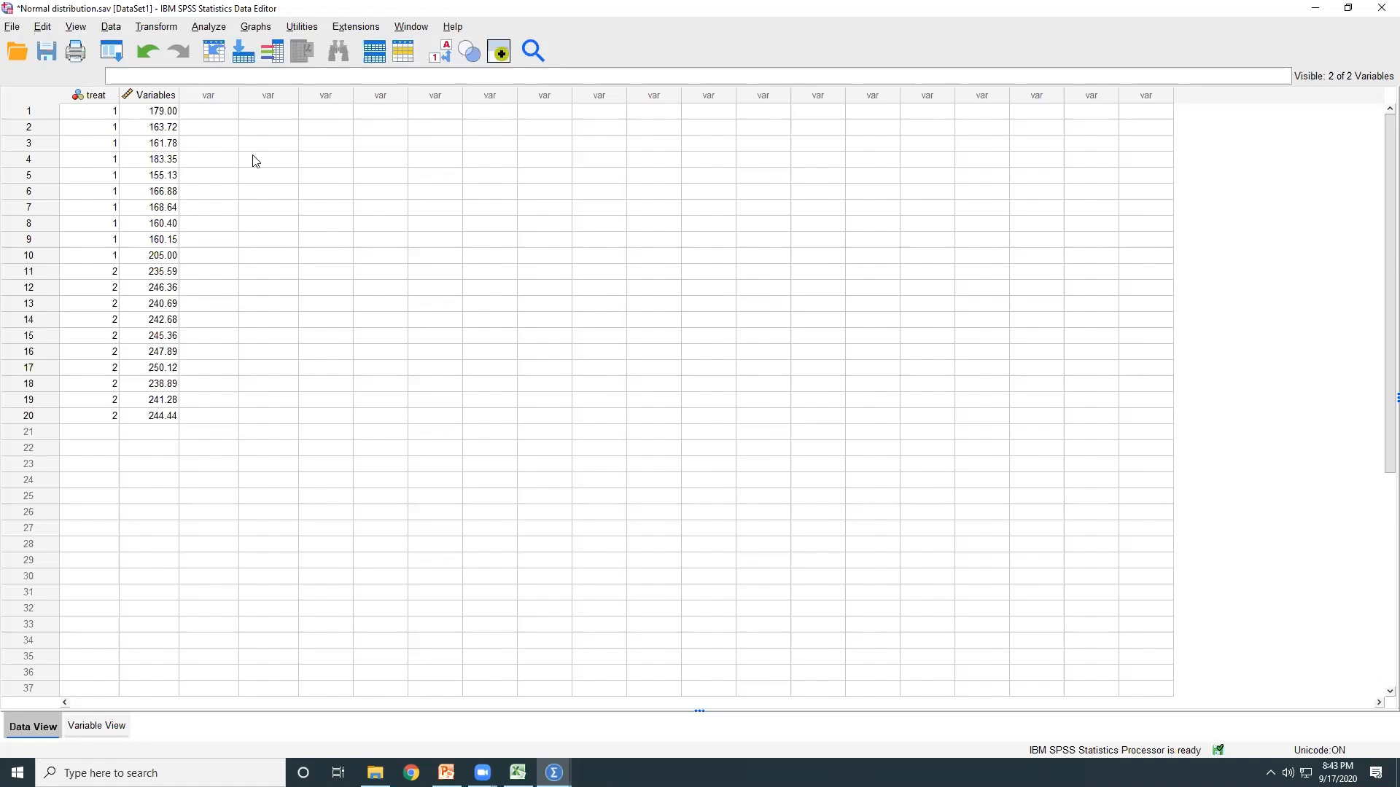
click(193, 108)
click(148, 29)
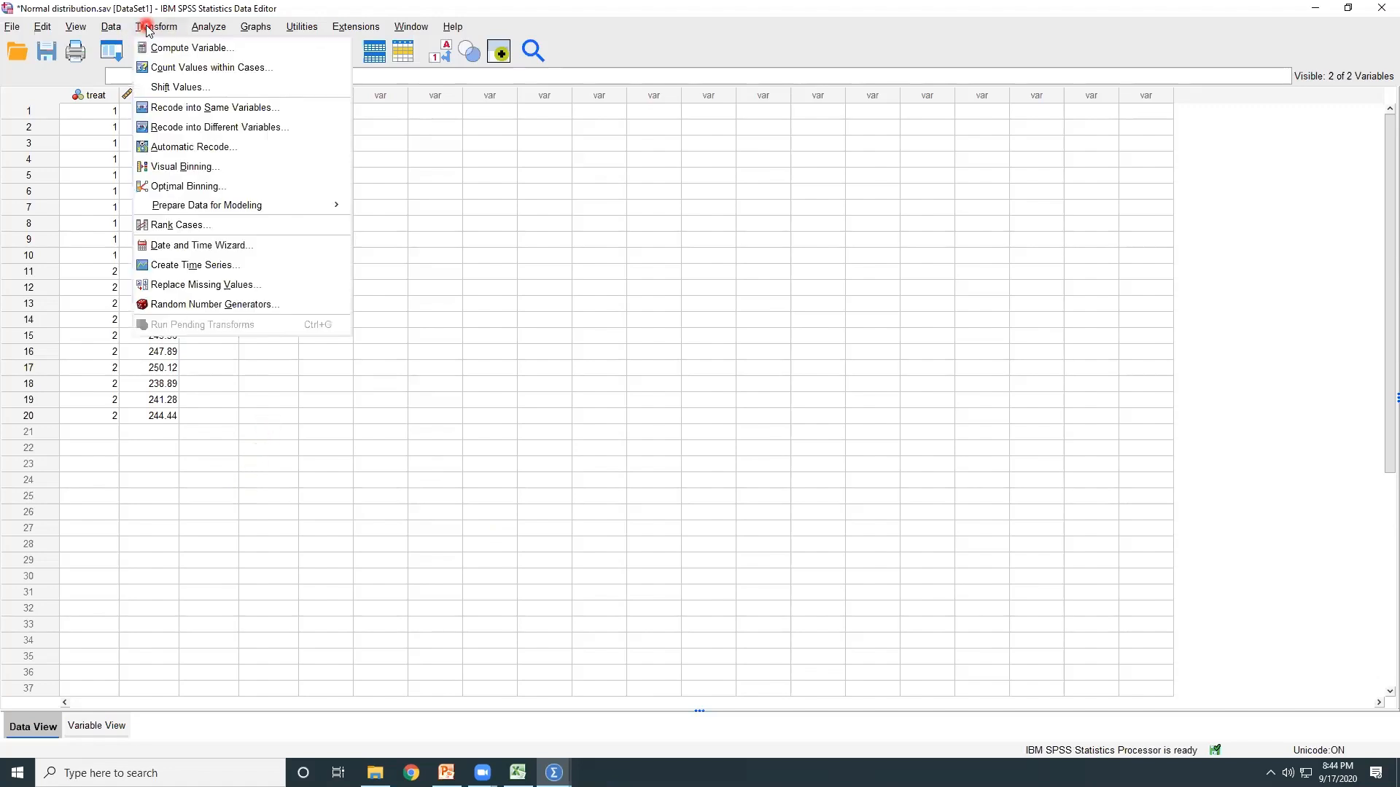
click(156, 47)
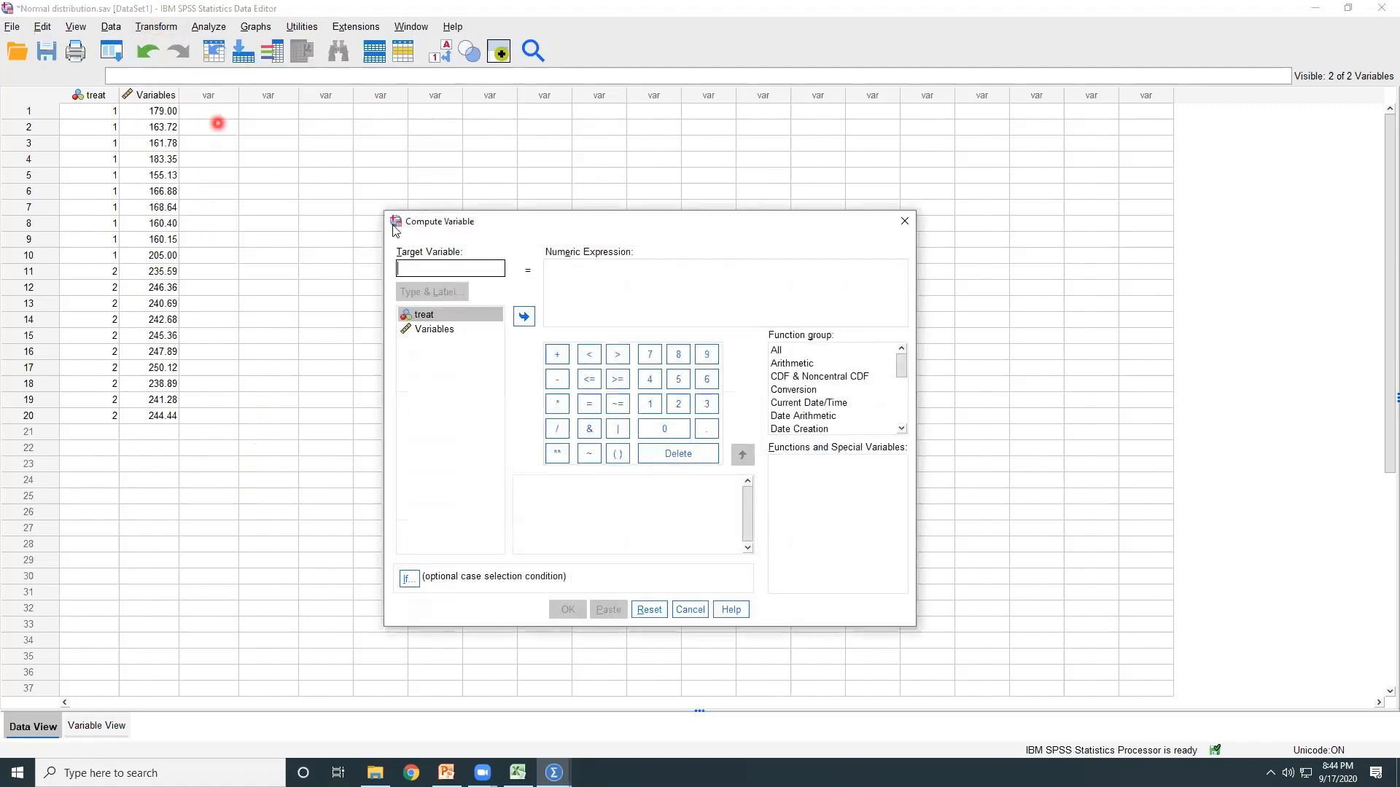
drag(470, 225, 446, 333)
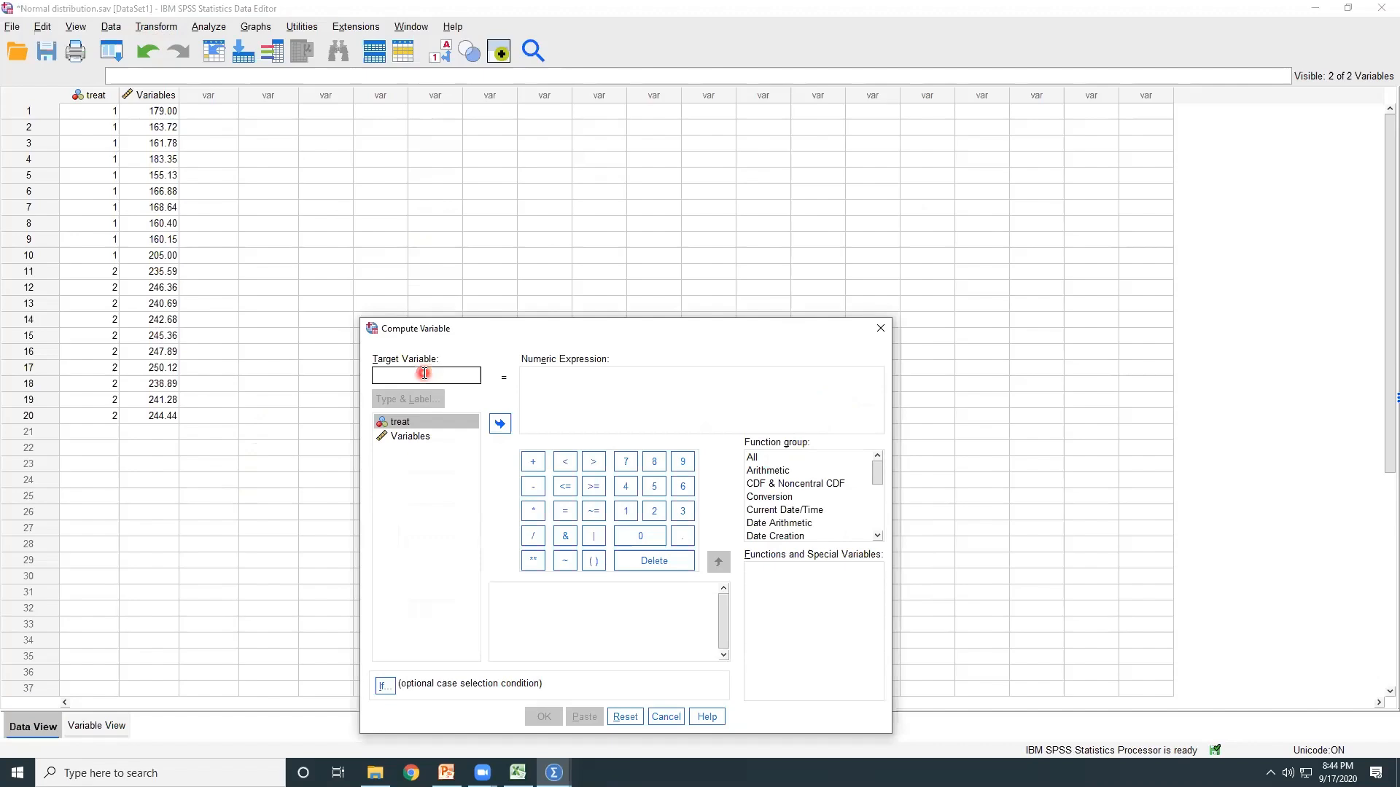
Step: Switch to the PowerPoint slides and check the Data Transformation table for the suggested transformations, then return to the Compute Variable dialog
mouse_move(445, 772)
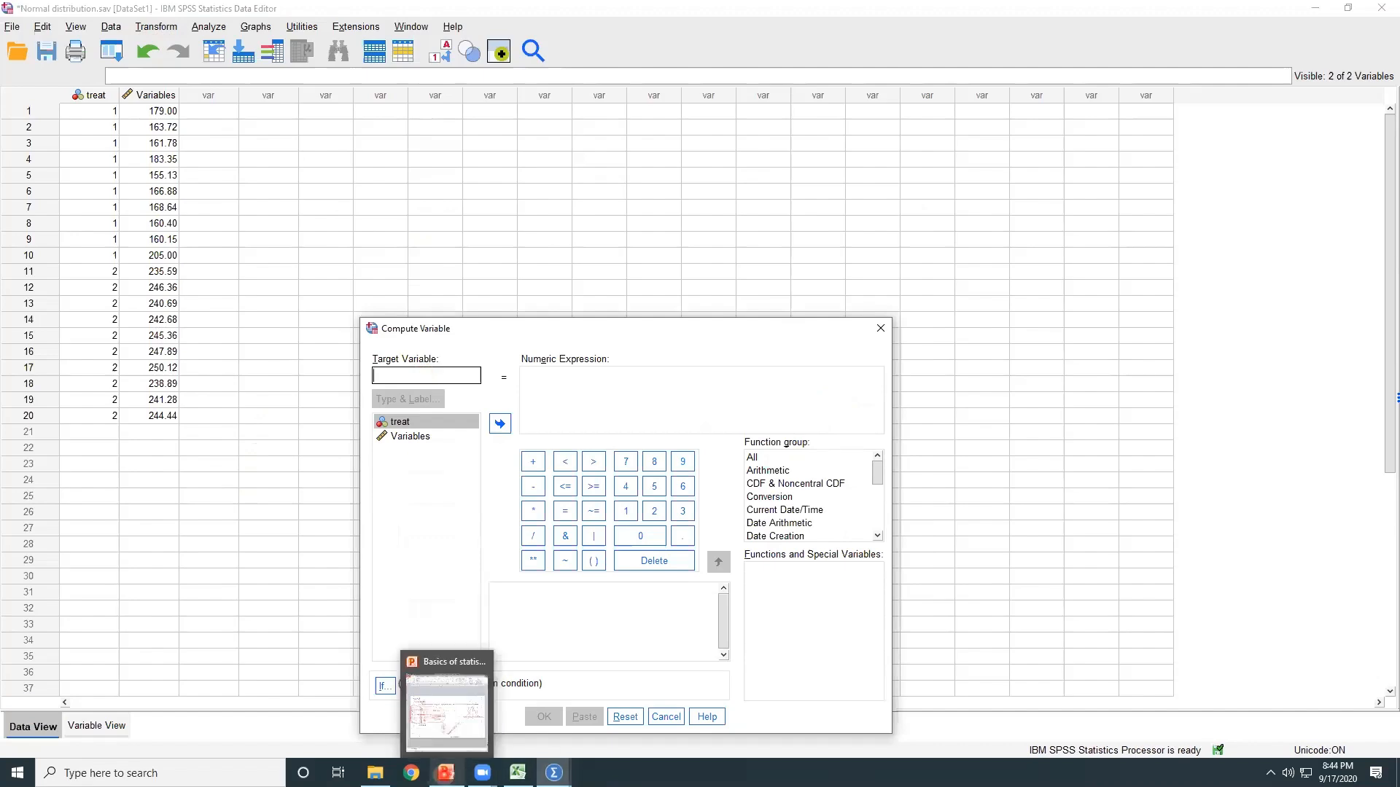
click(446, 700)
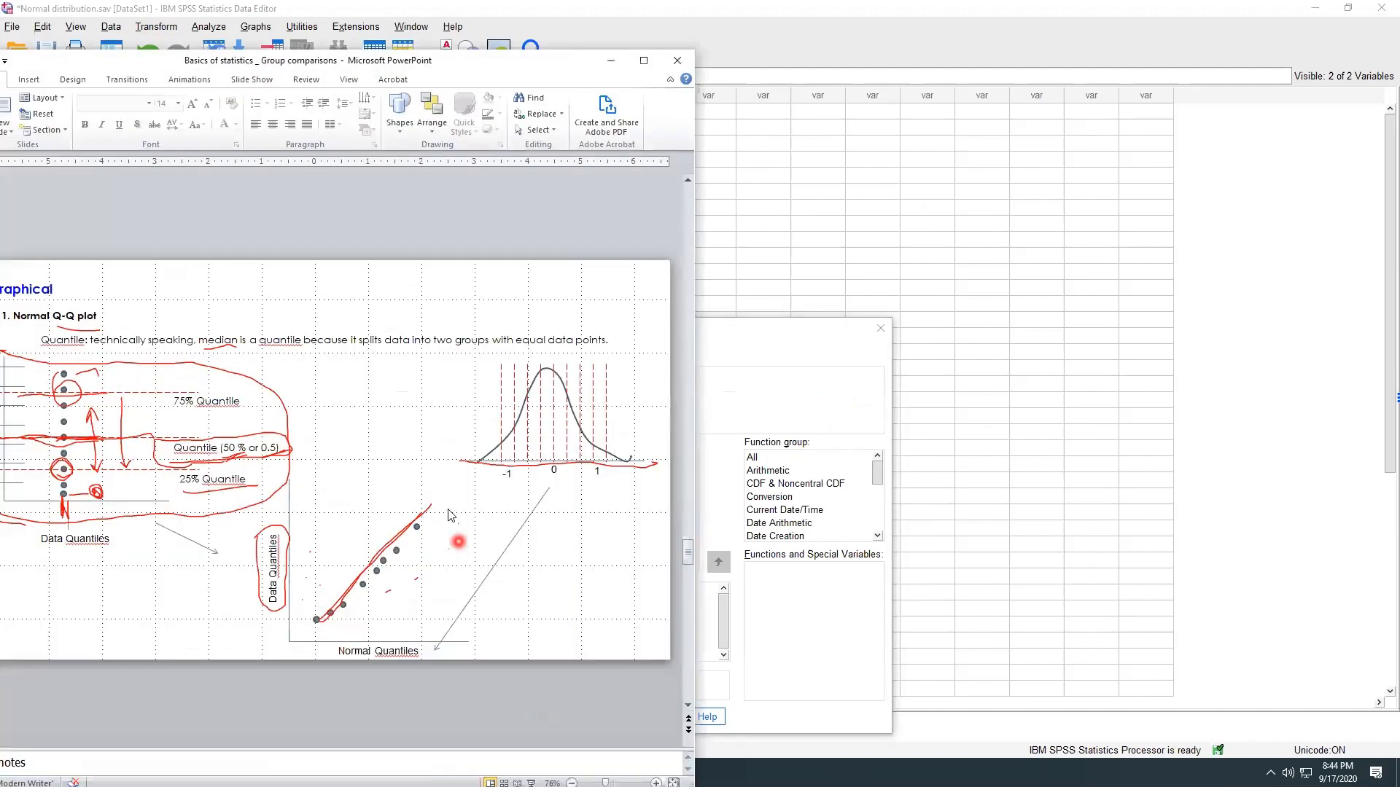
scroll(449, 515, down, 1)
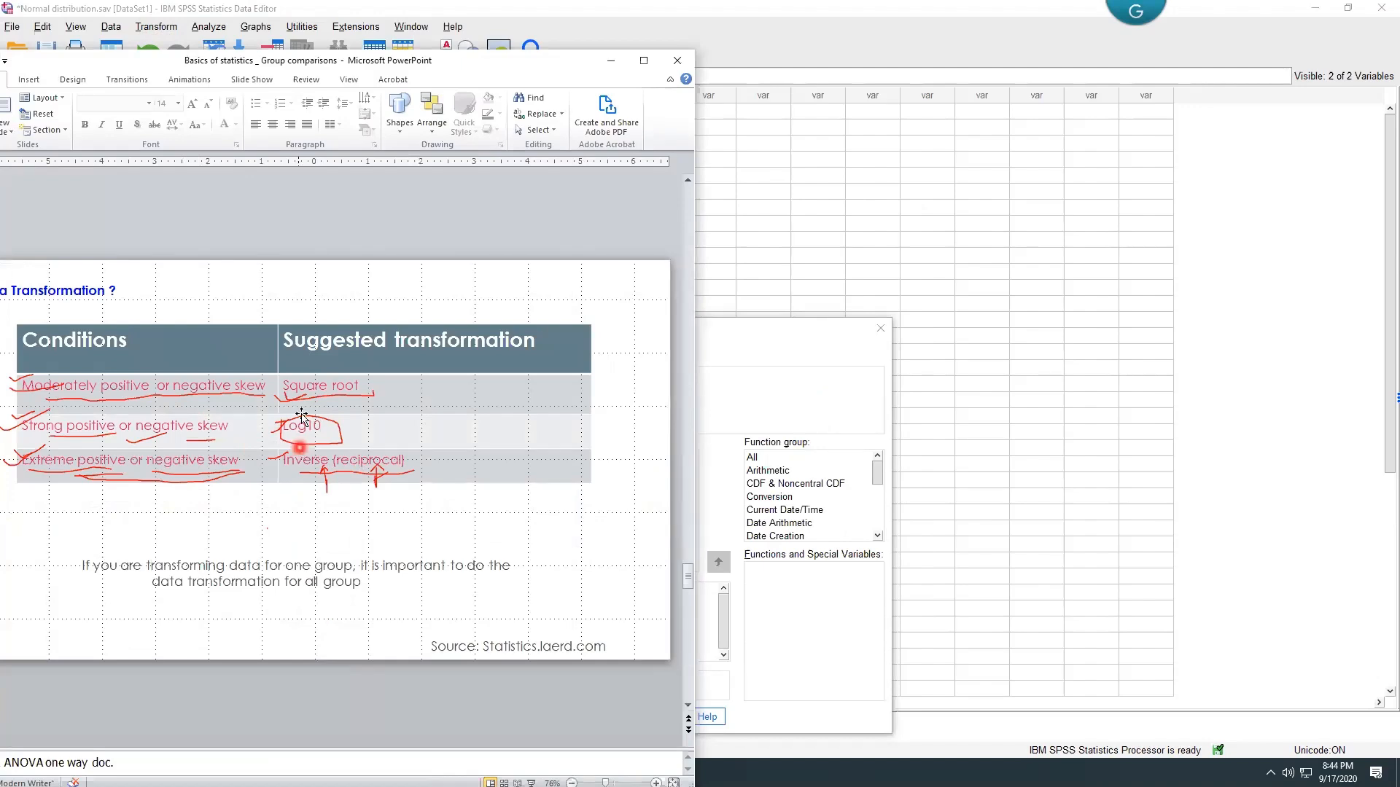
click(322, 60)
click(647, 187)
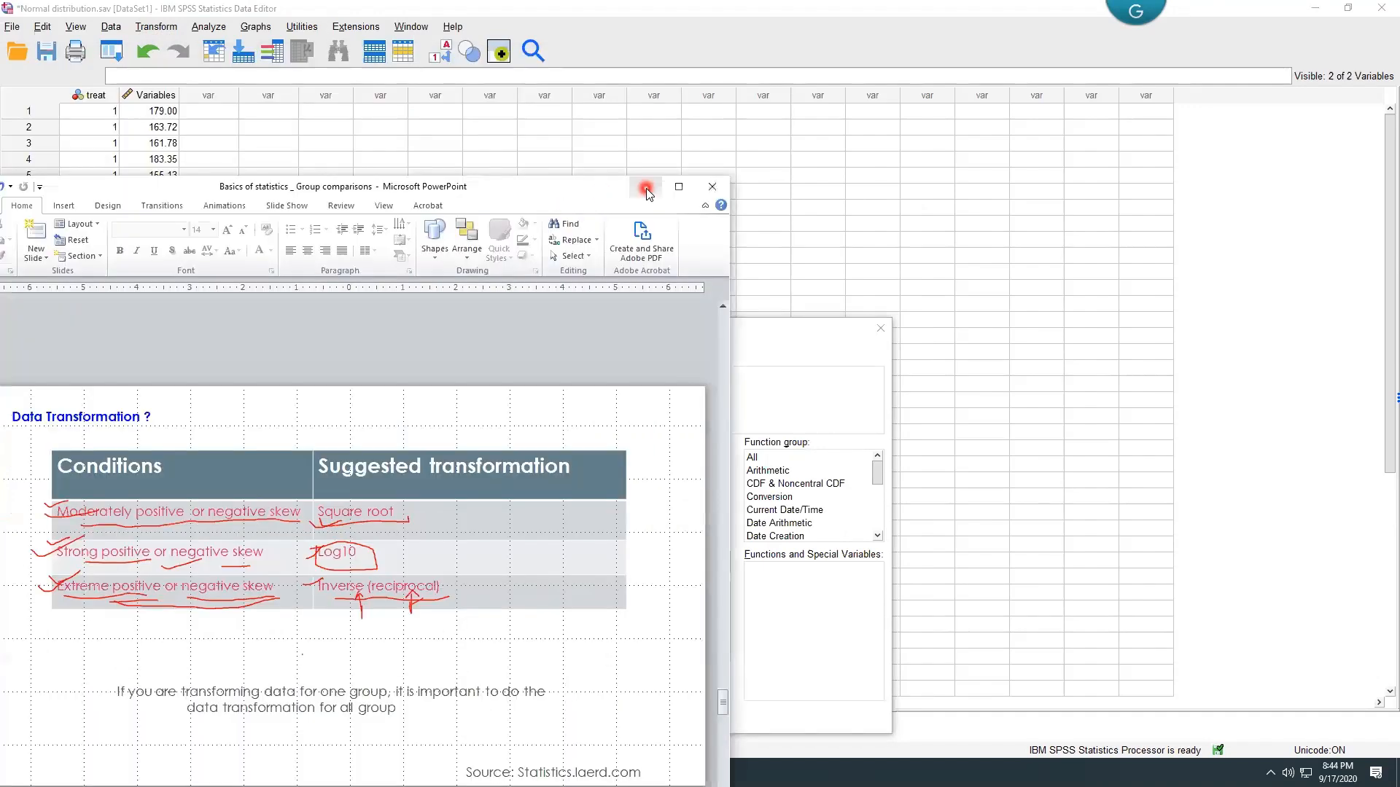
Step: Name the target variable logtra in the Compute Variable dialog
click(413, 377)
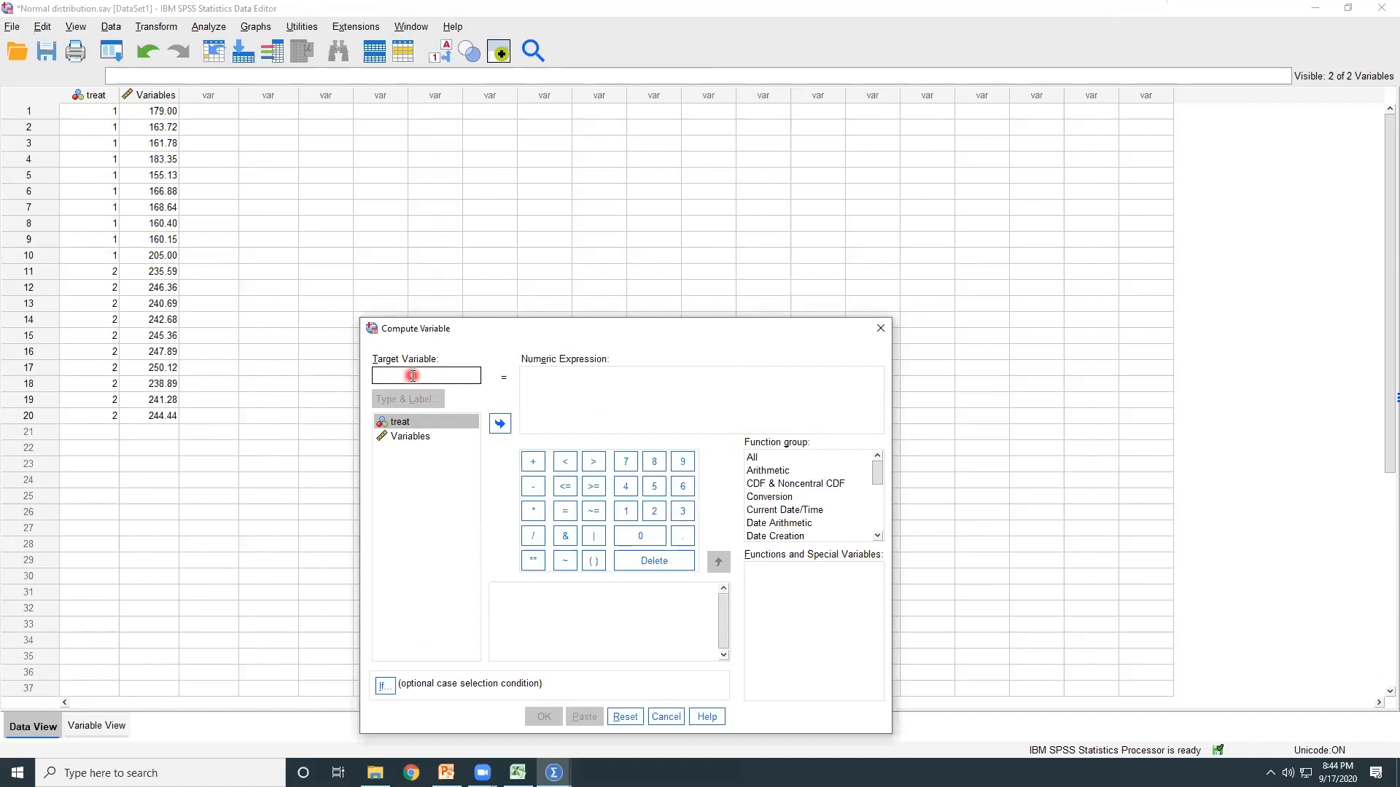
text(logtra)
click(437, 422)
click(500, 423)
click(550, 387)
drag(617, 326, 563, 209)
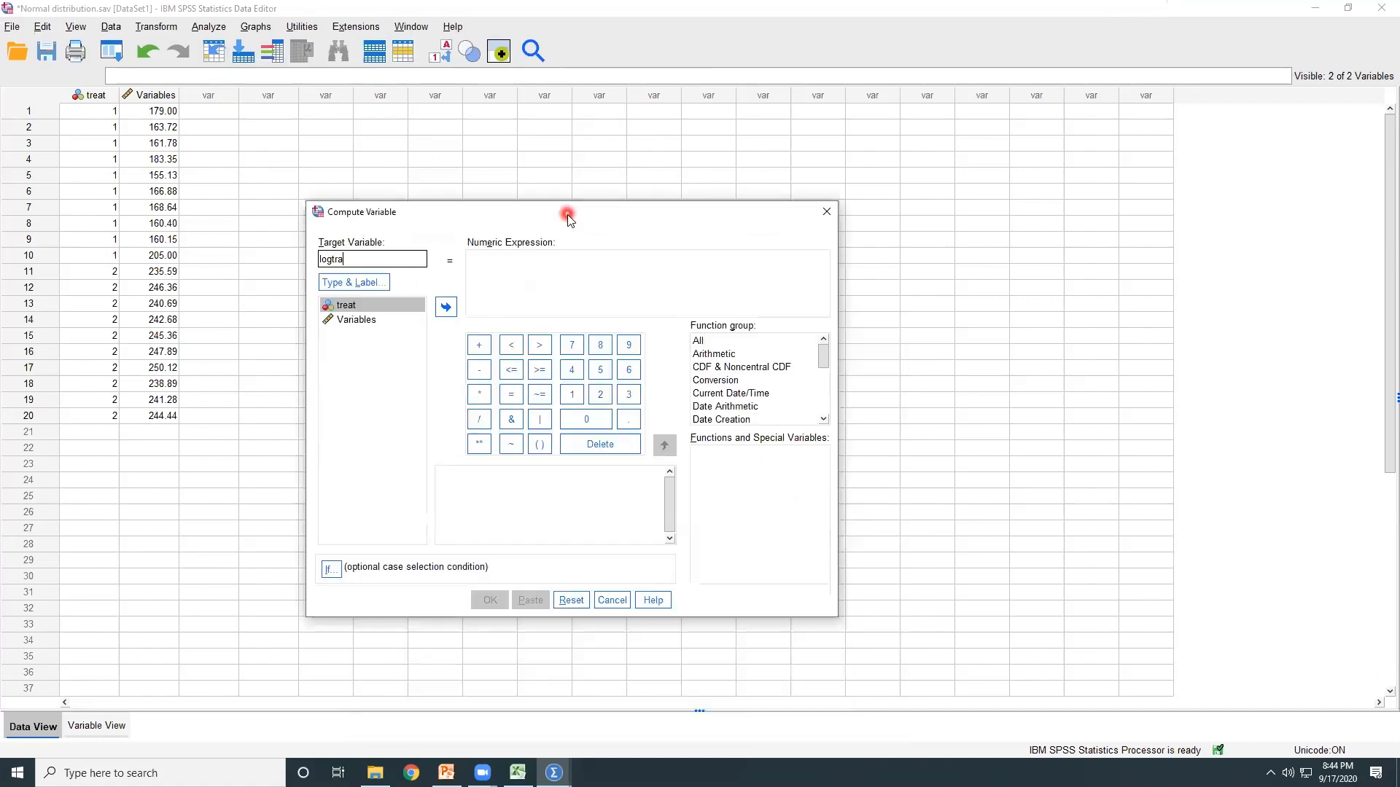
Step: Build the numeric expression LG10(Variables) from the Arithmetic function group and compute the new variable
click(730, 355)
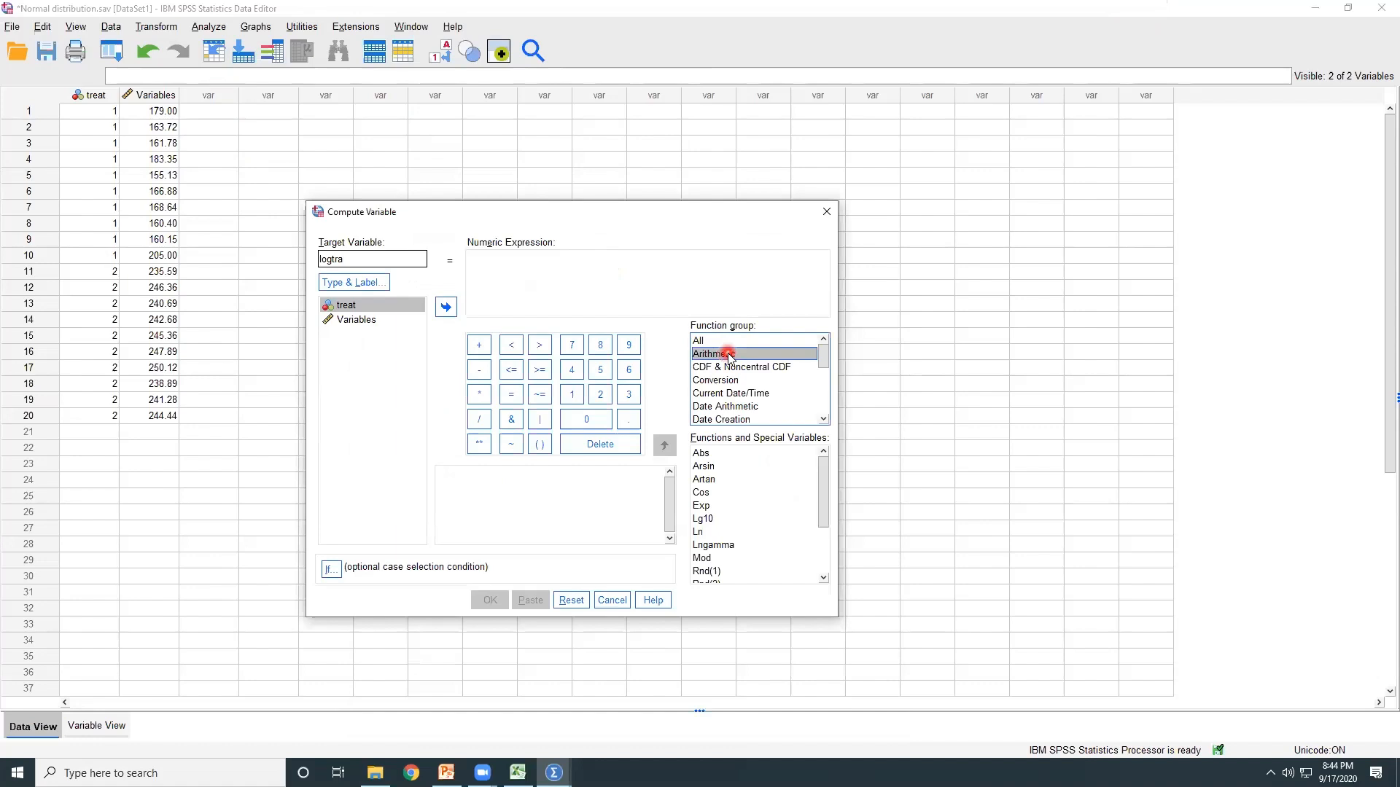
drag(818, 501, 824, 514)
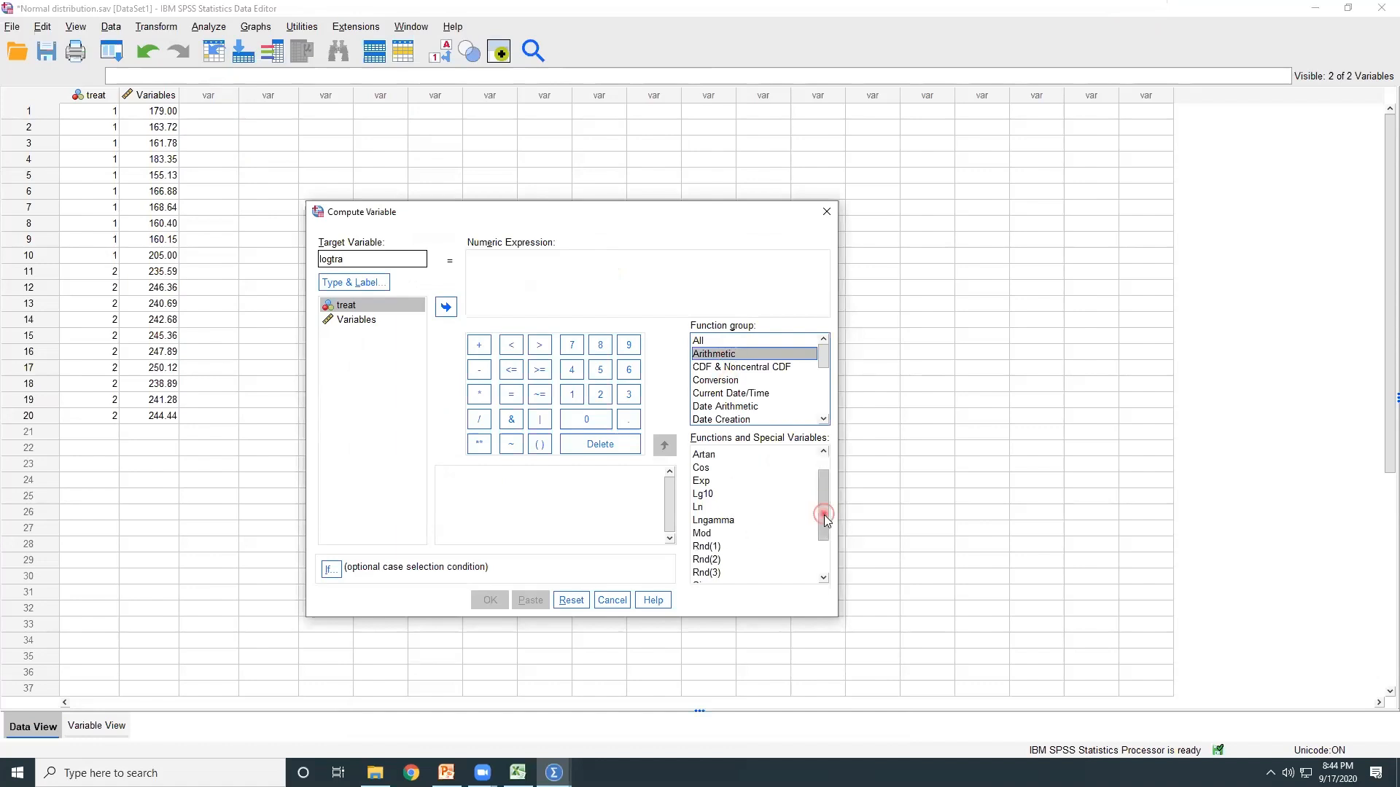
double_click(704, 492)
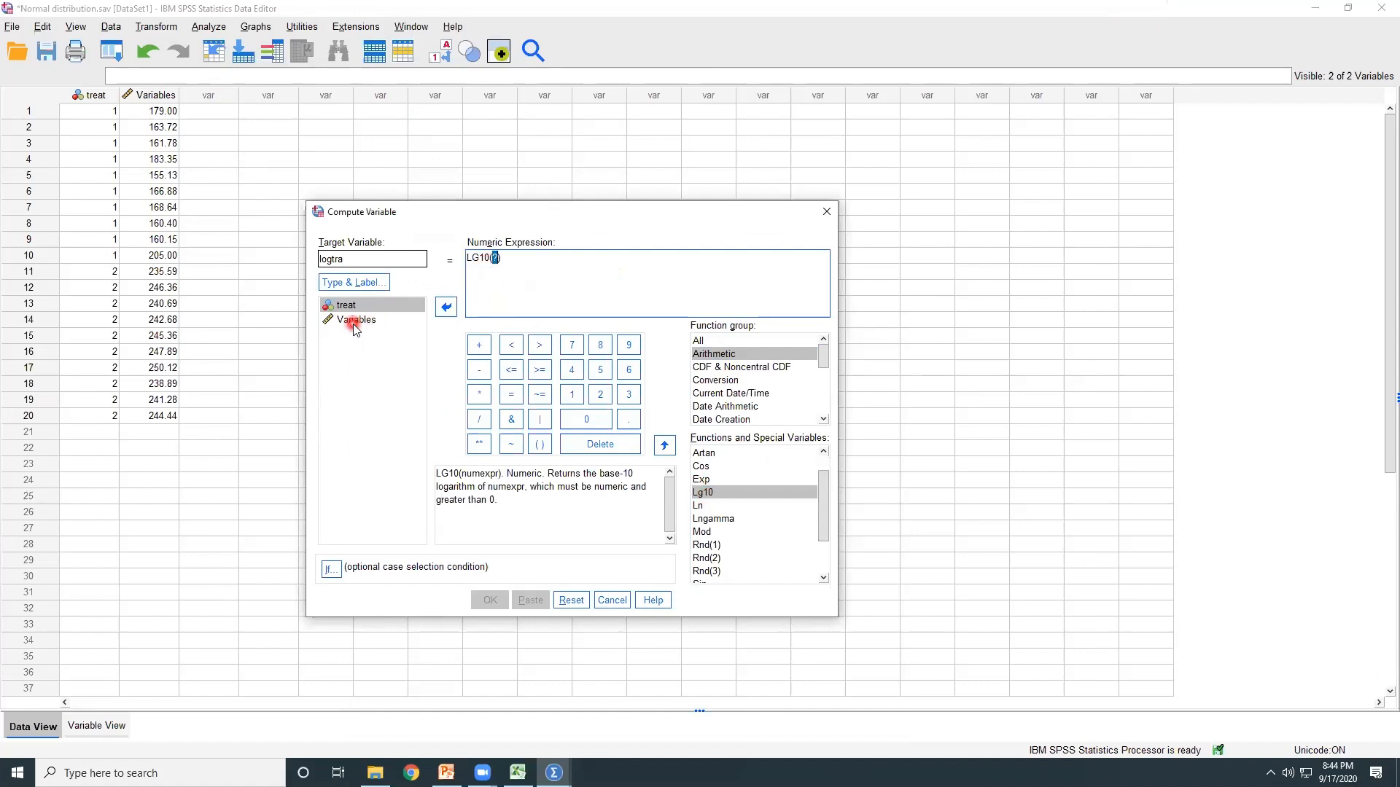
drag(352, 326, 494, 264)
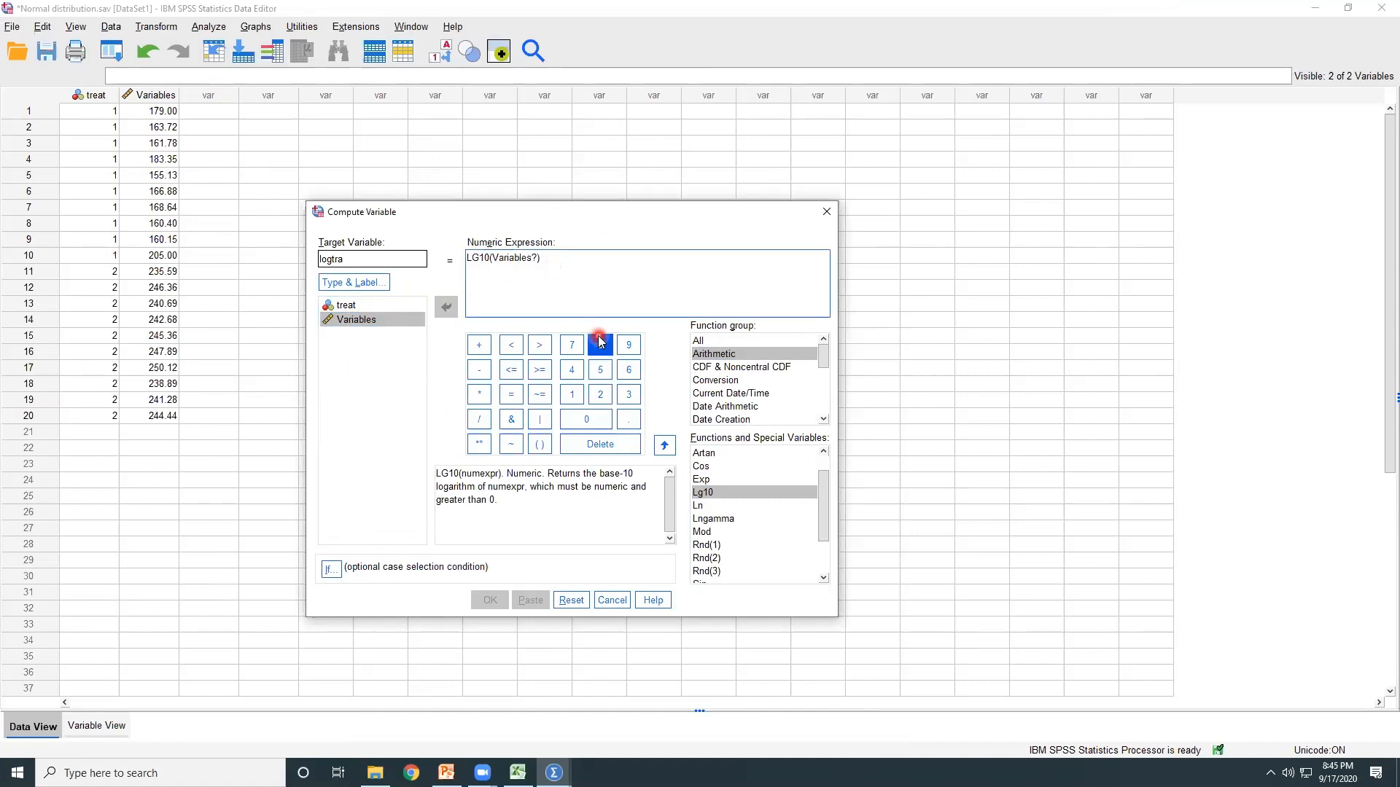
key(Delete)
click(571, 264)
click(490, 602)
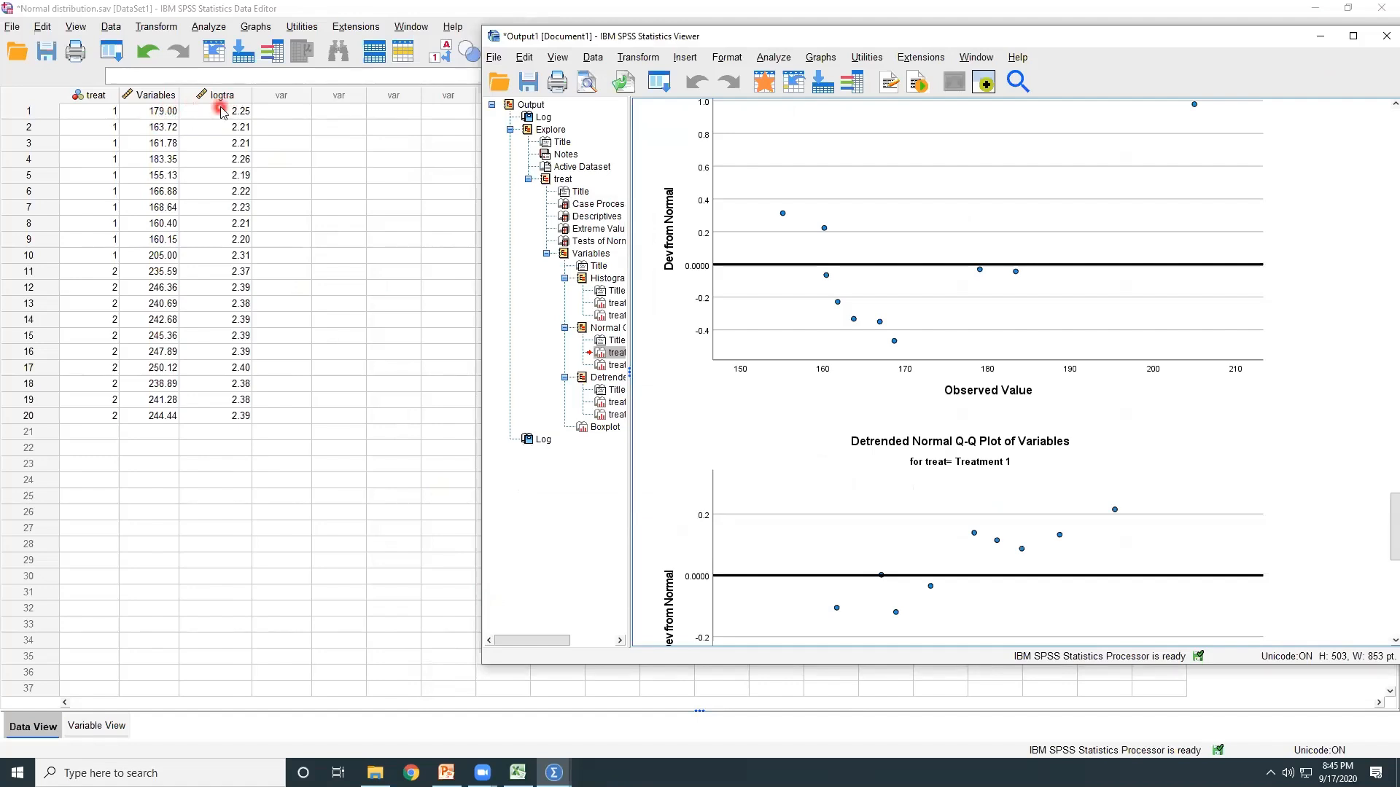
Step: Run Explore with logtra replacing Variables in the dependent list and treat kept as the factor
drag(221, 109, 231, 412)
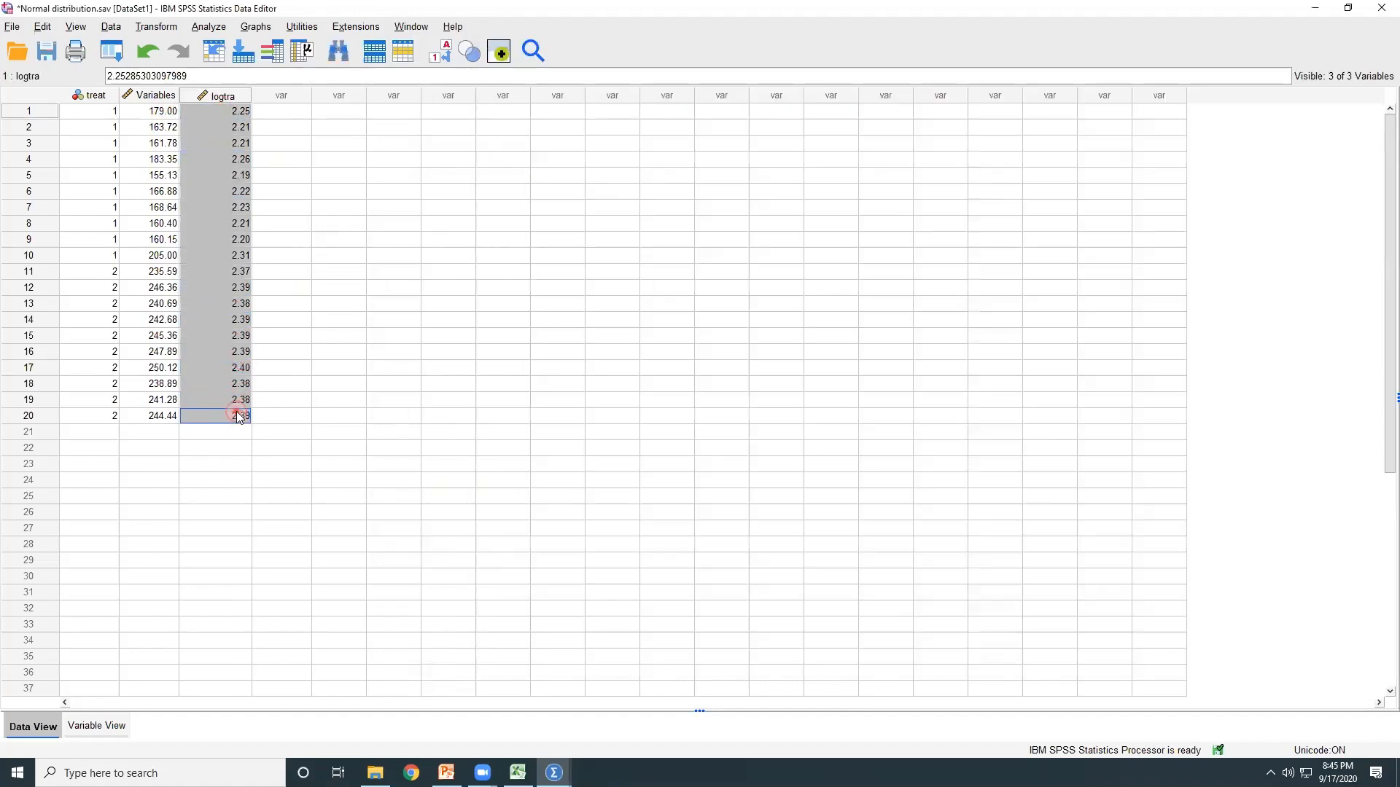
click(363, 287)
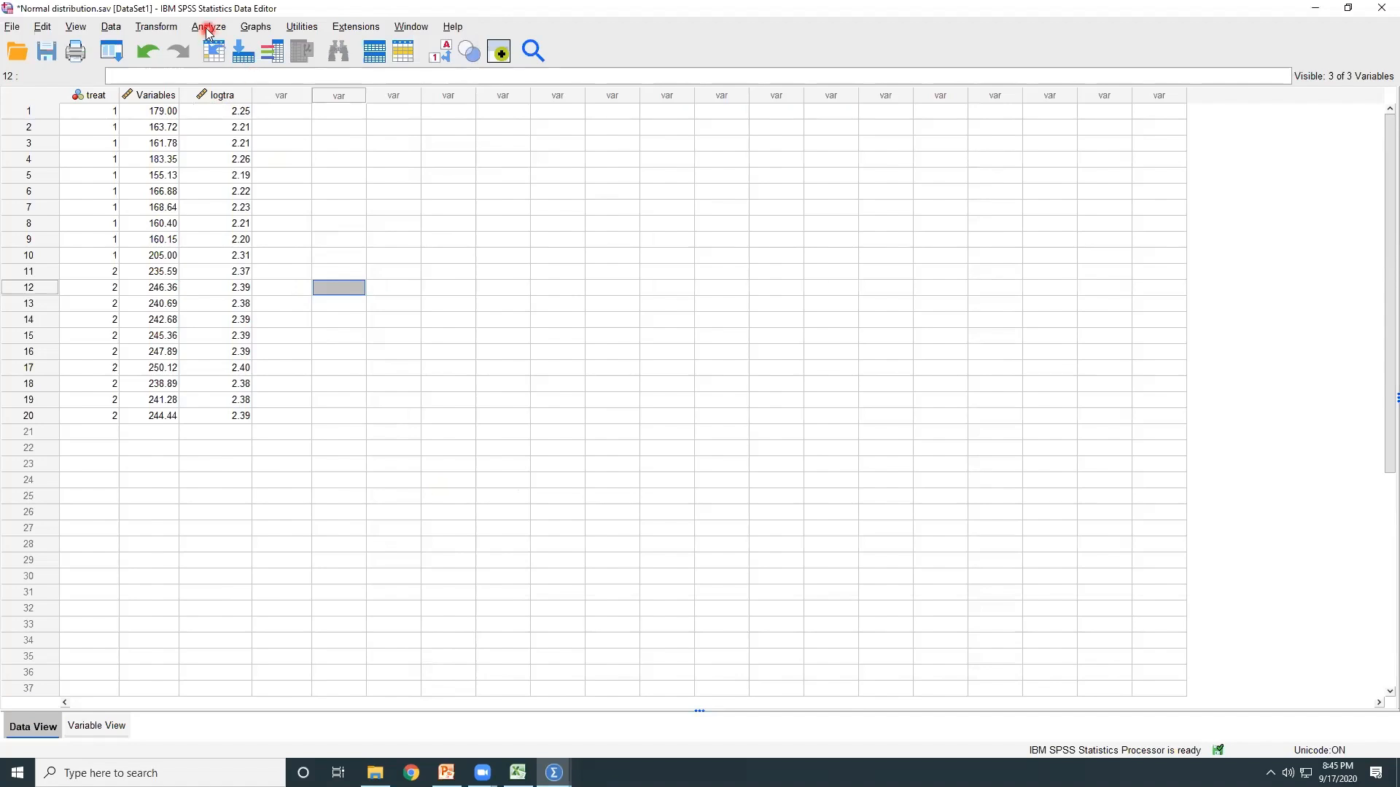
click(208, 27)
mouse_move(361, 84)
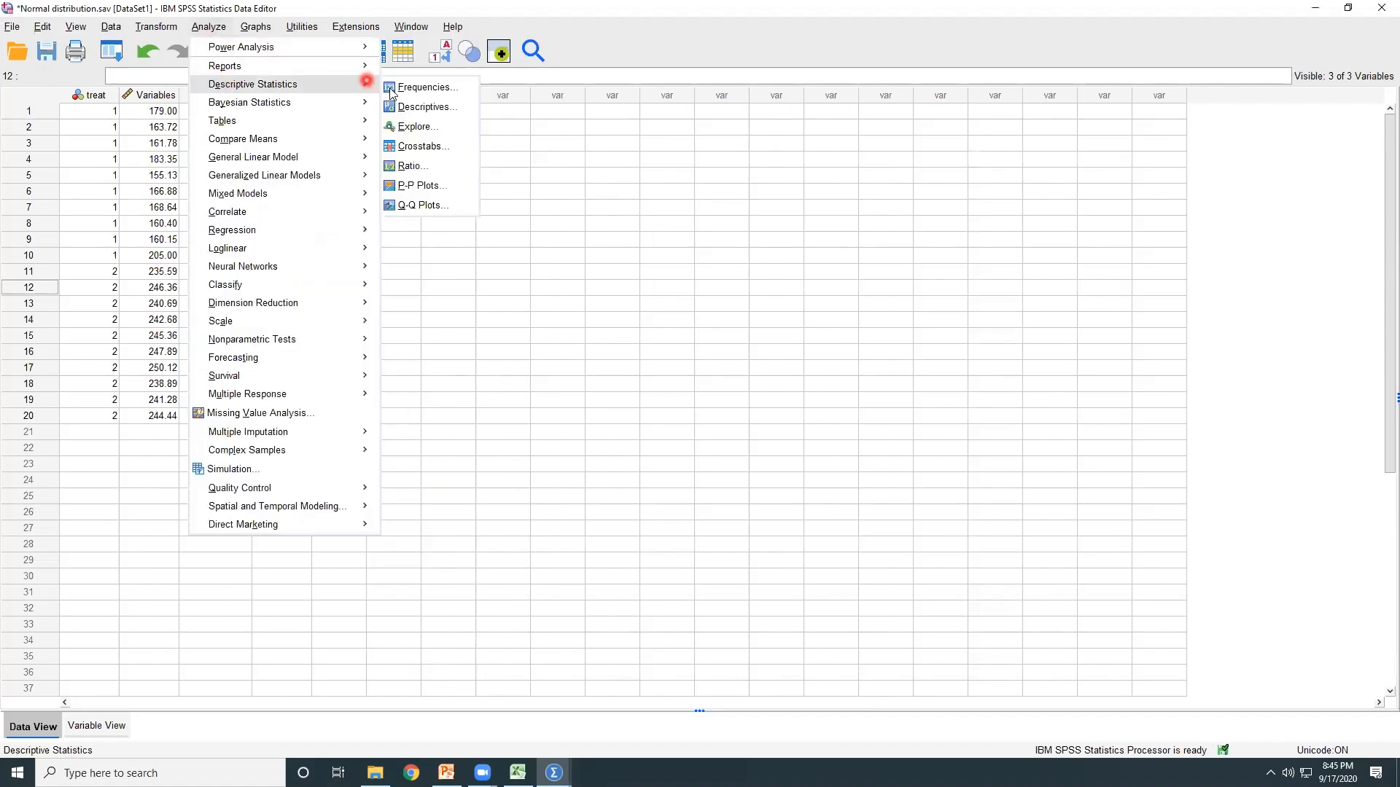
click(414, 126)
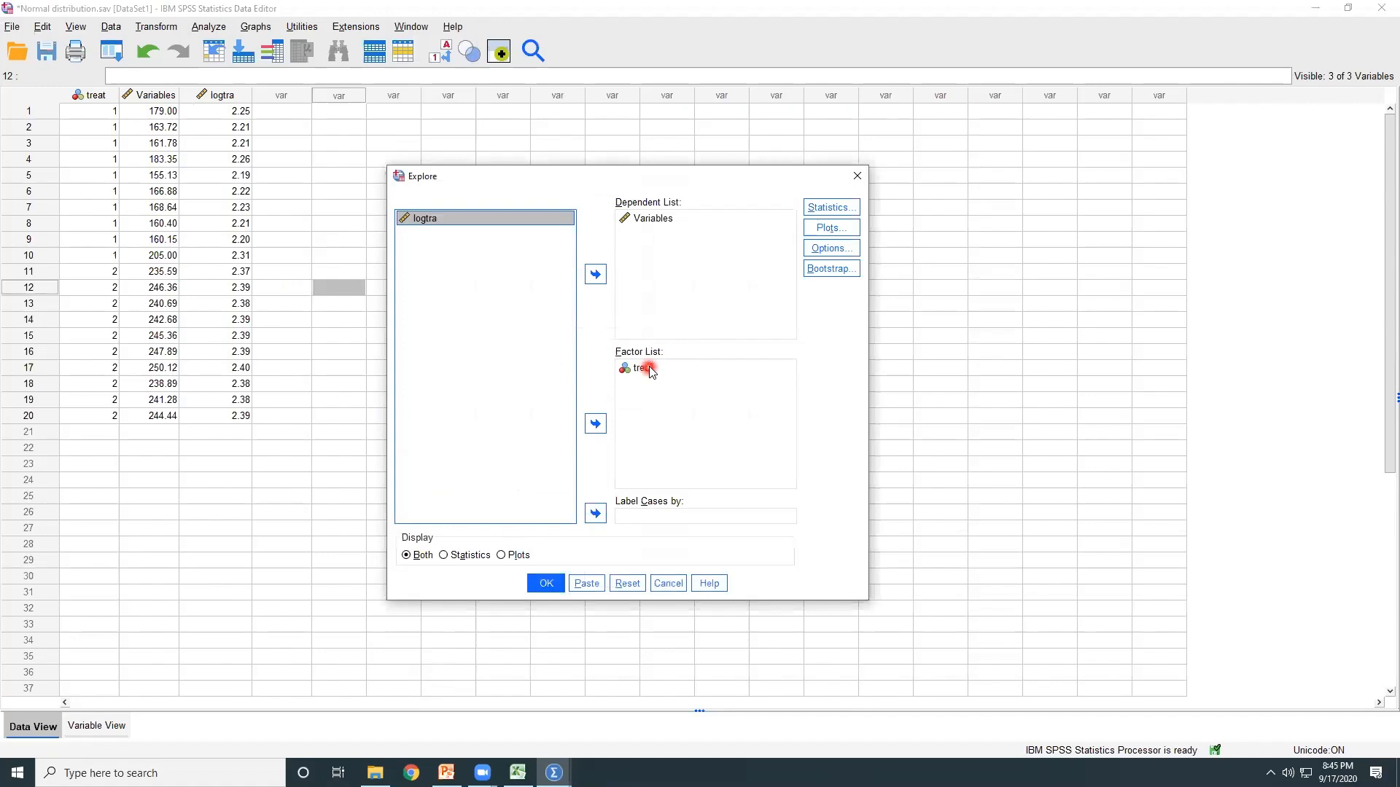
click(642, 219)
click(595, 275)
click(437, 232)
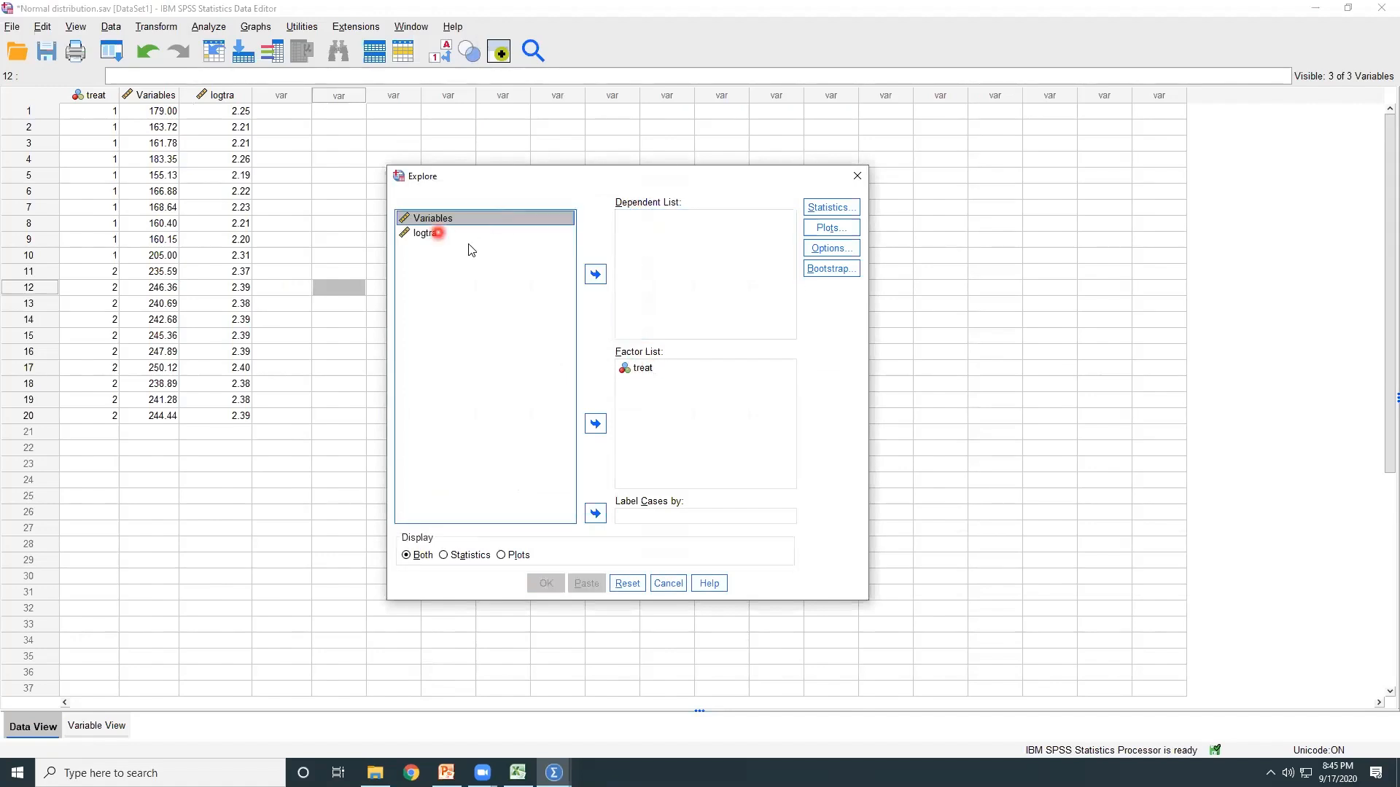
click(605, 275)
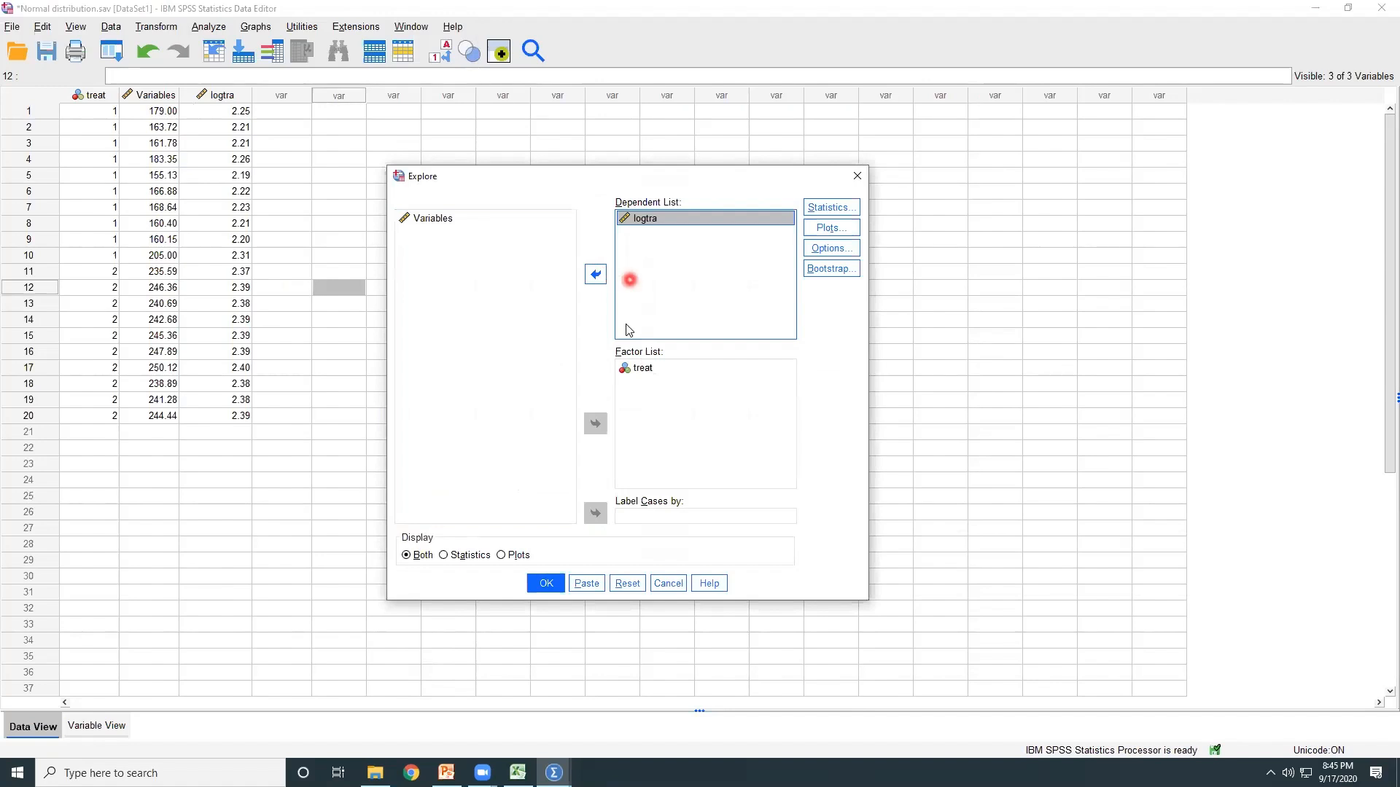
click(546, 583)
Step: Compare the logtra Descriptives table with the one for the original Variables, focusing on skewness and kurtosis of the Control group
drag(869, 449, 634, 429)
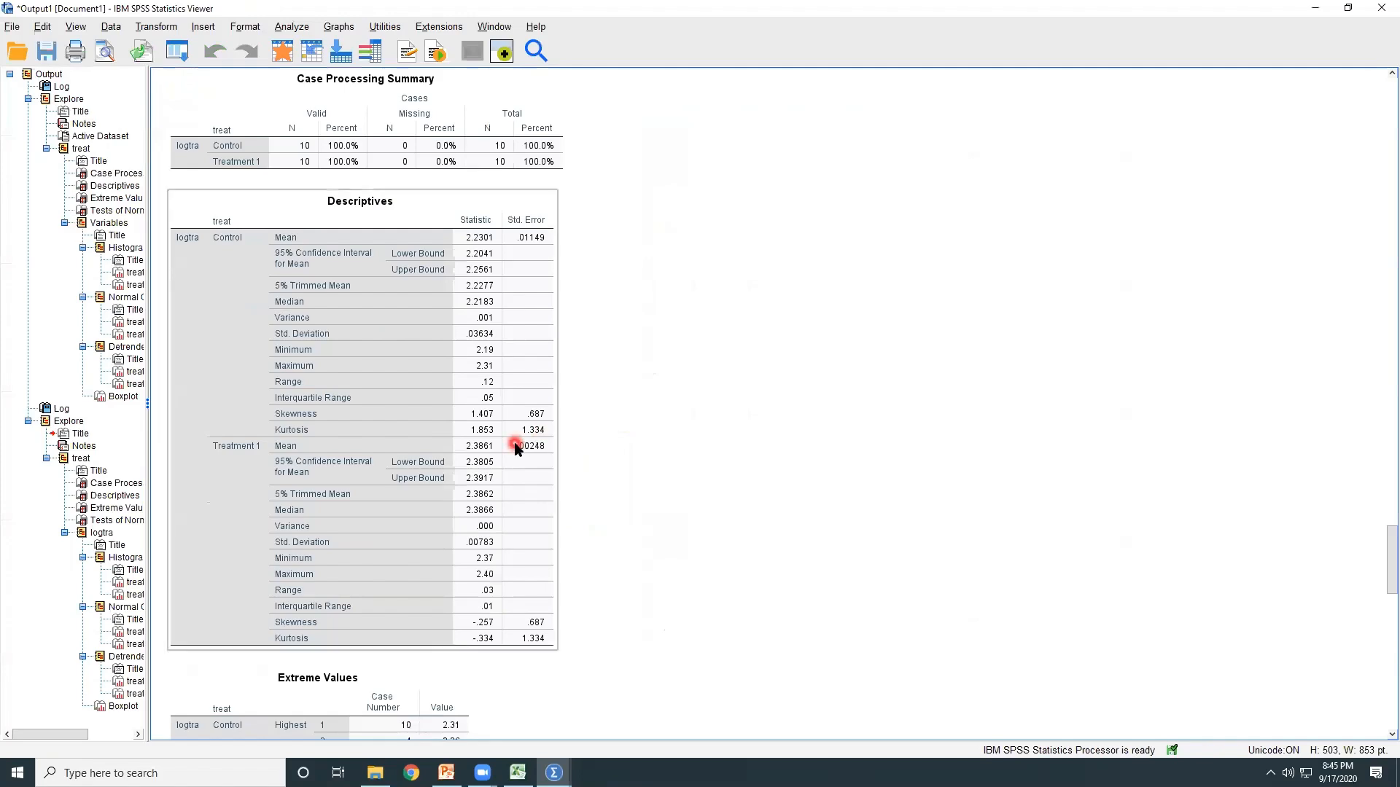
scroll(515, 443, up, 3)
scroll(517, 448, up, 20)
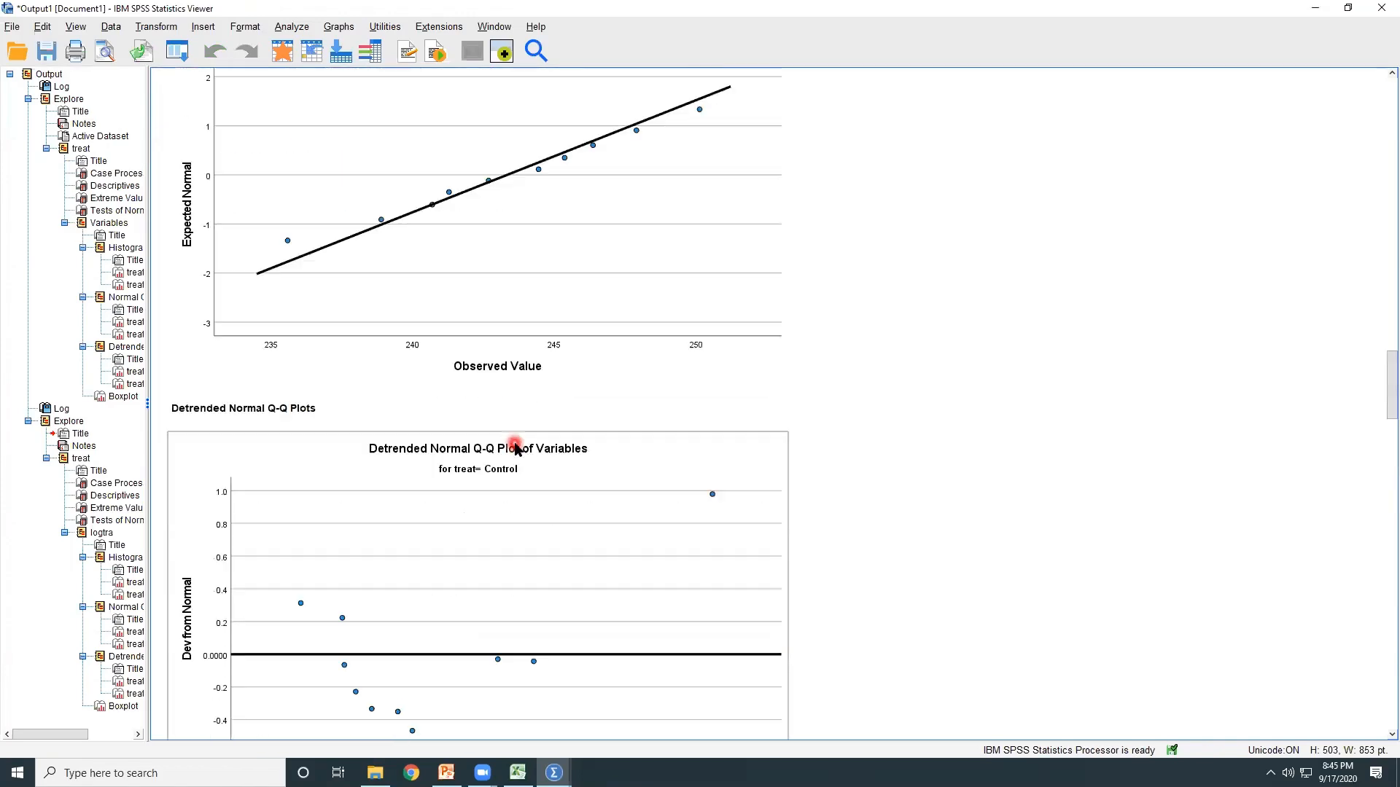
scroll(516, 442, up, 5)
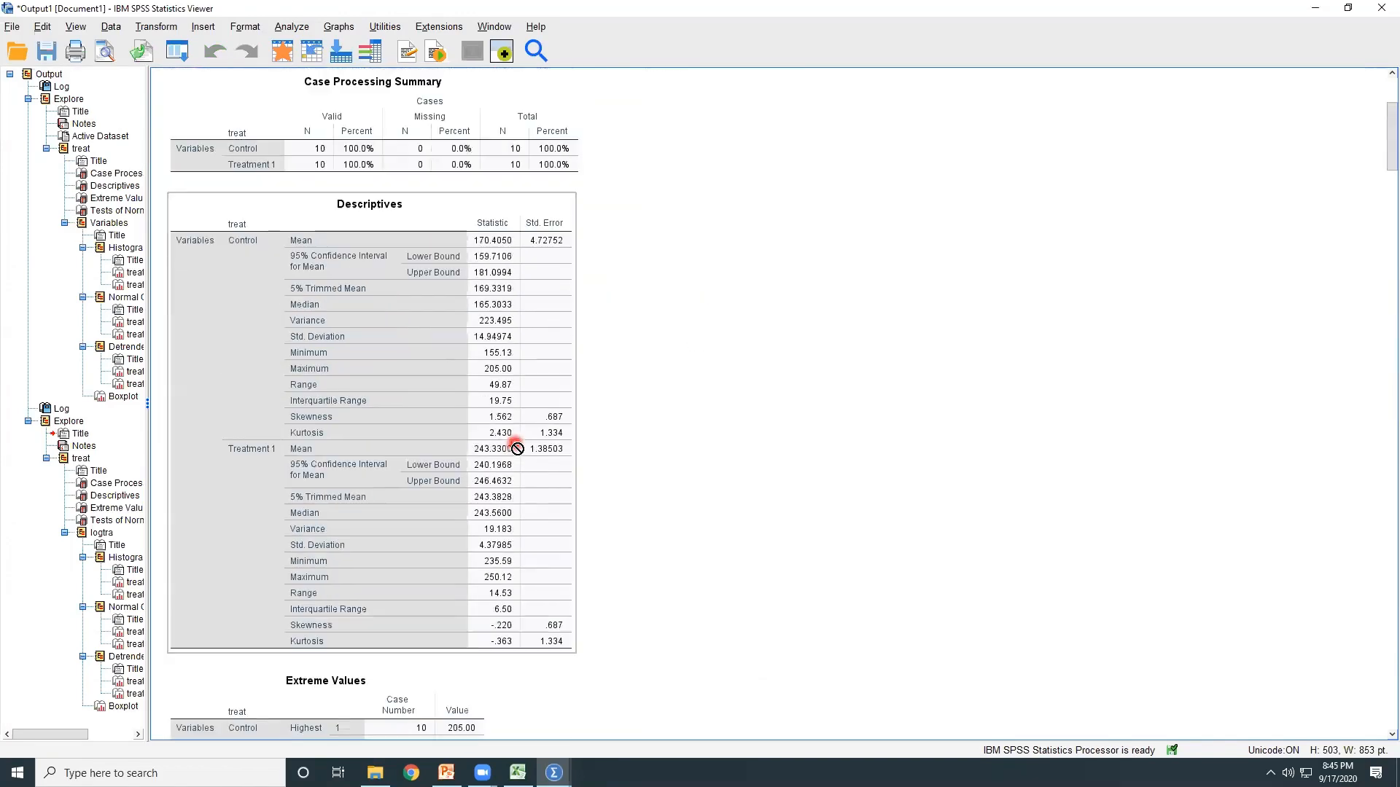
scroll(507, 394, down, 3)
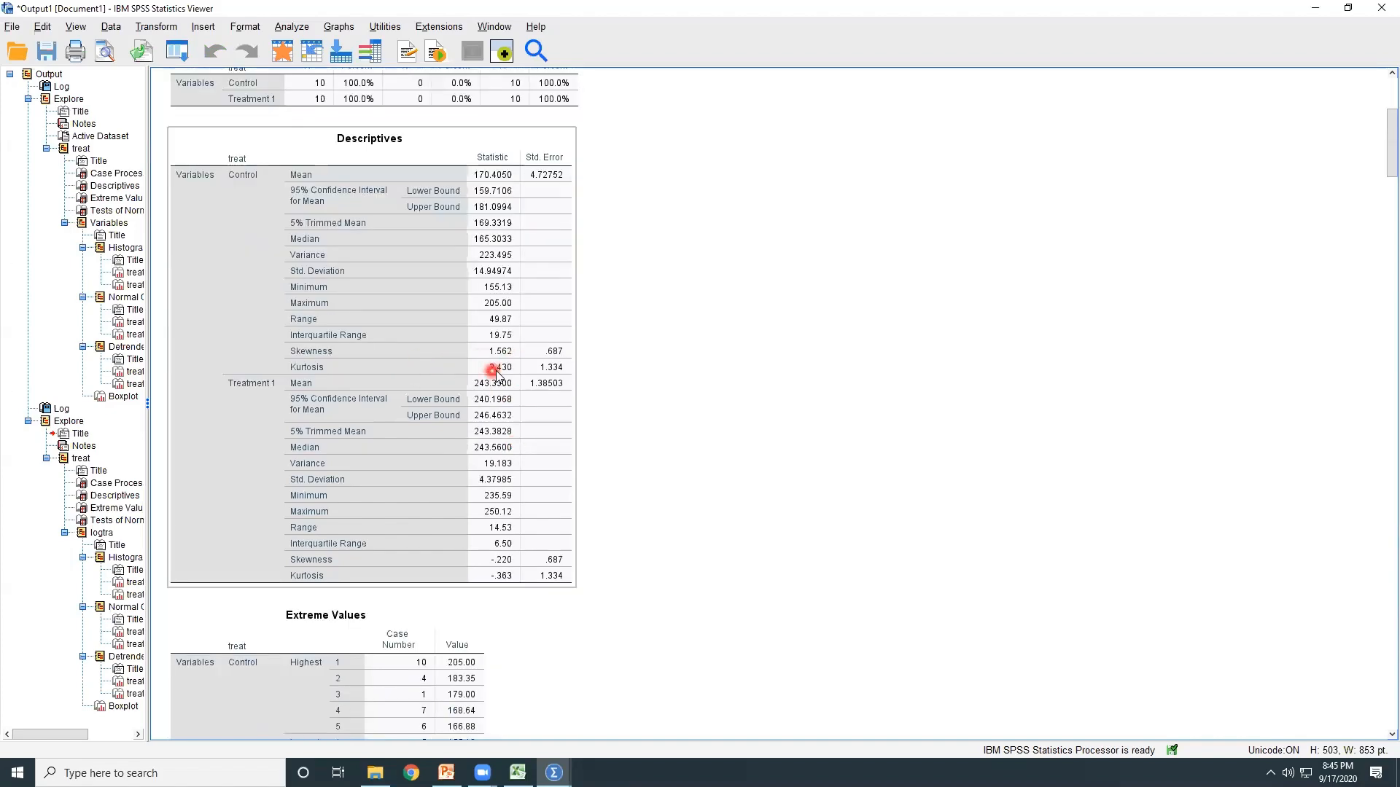
scroll(753, 430, down, 15)
scroll(784, 462, down, 20)
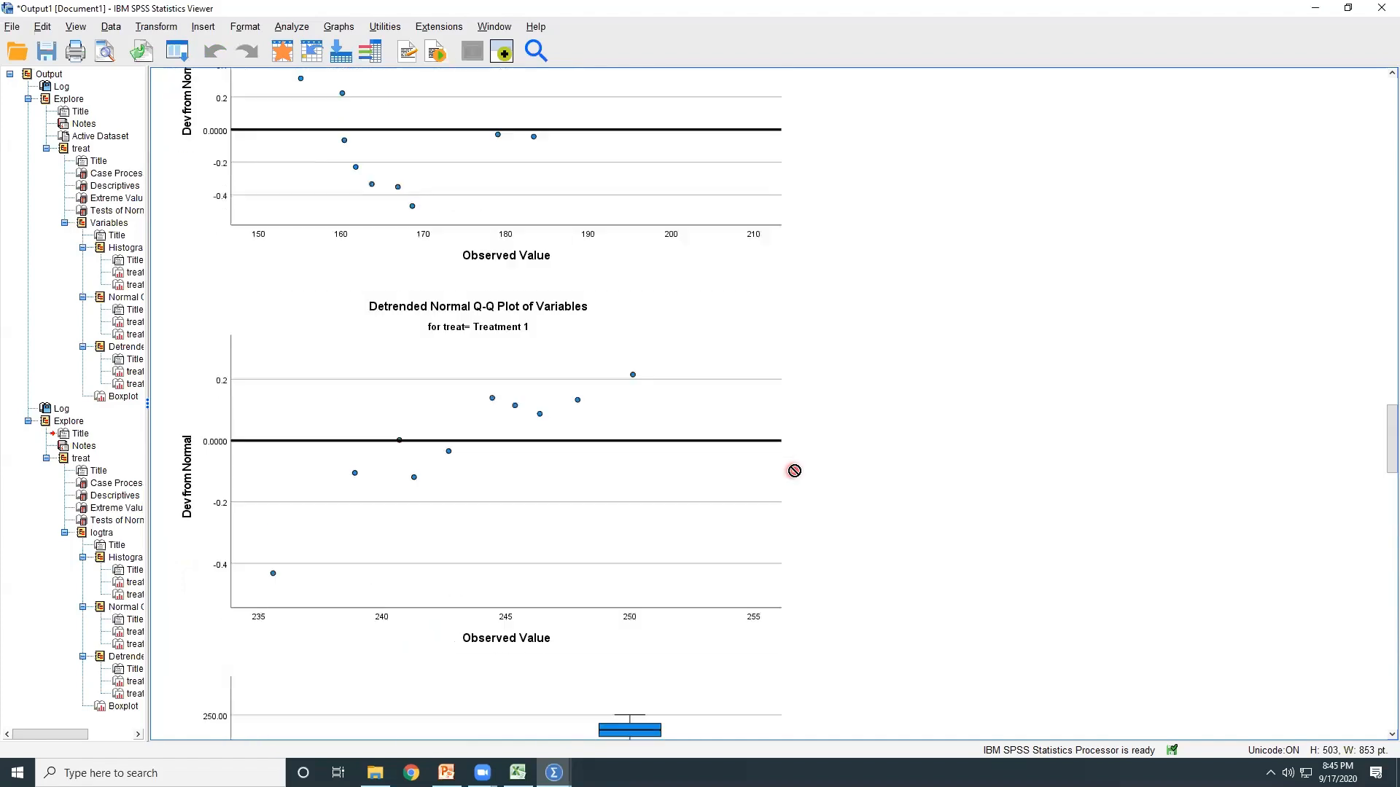
scroll(793, 470, up, 4)
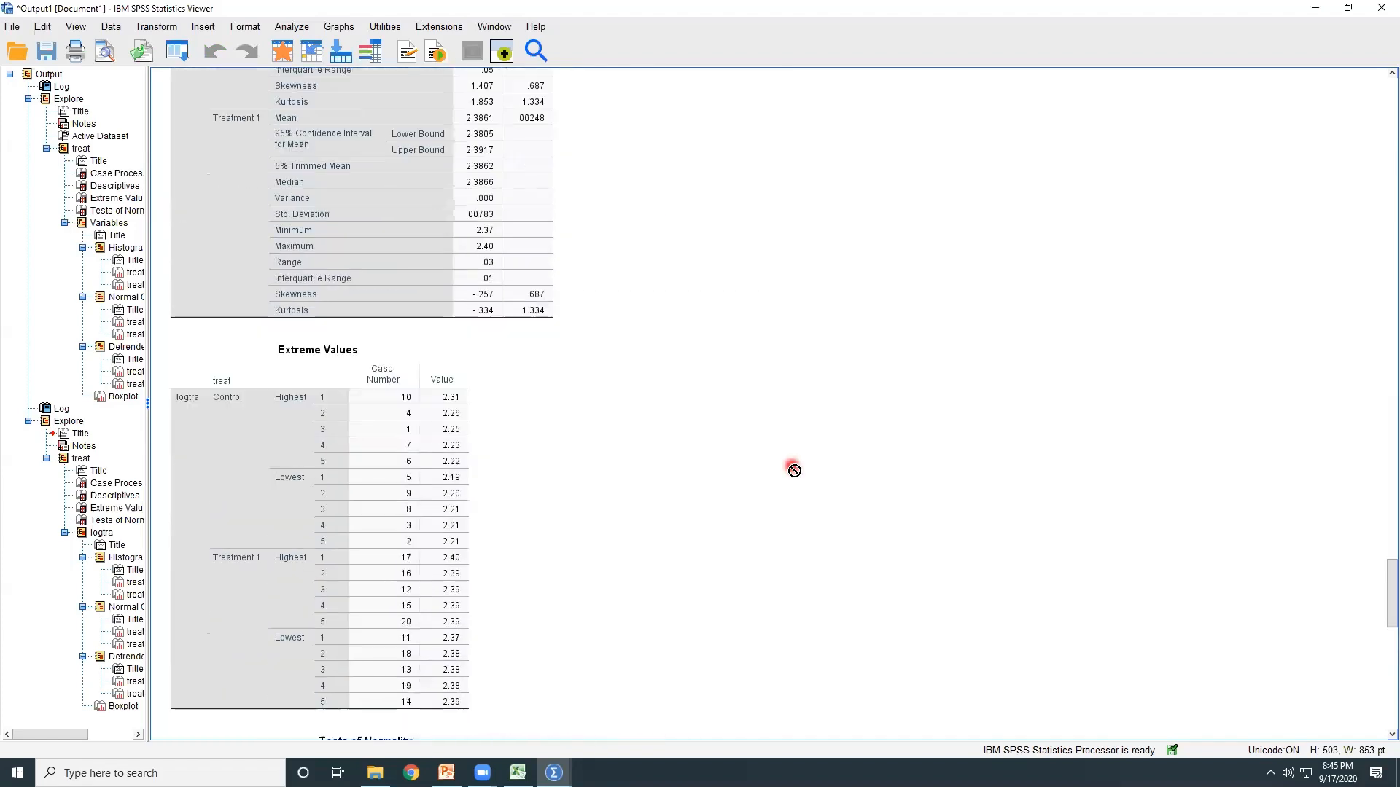
click(559, 505)
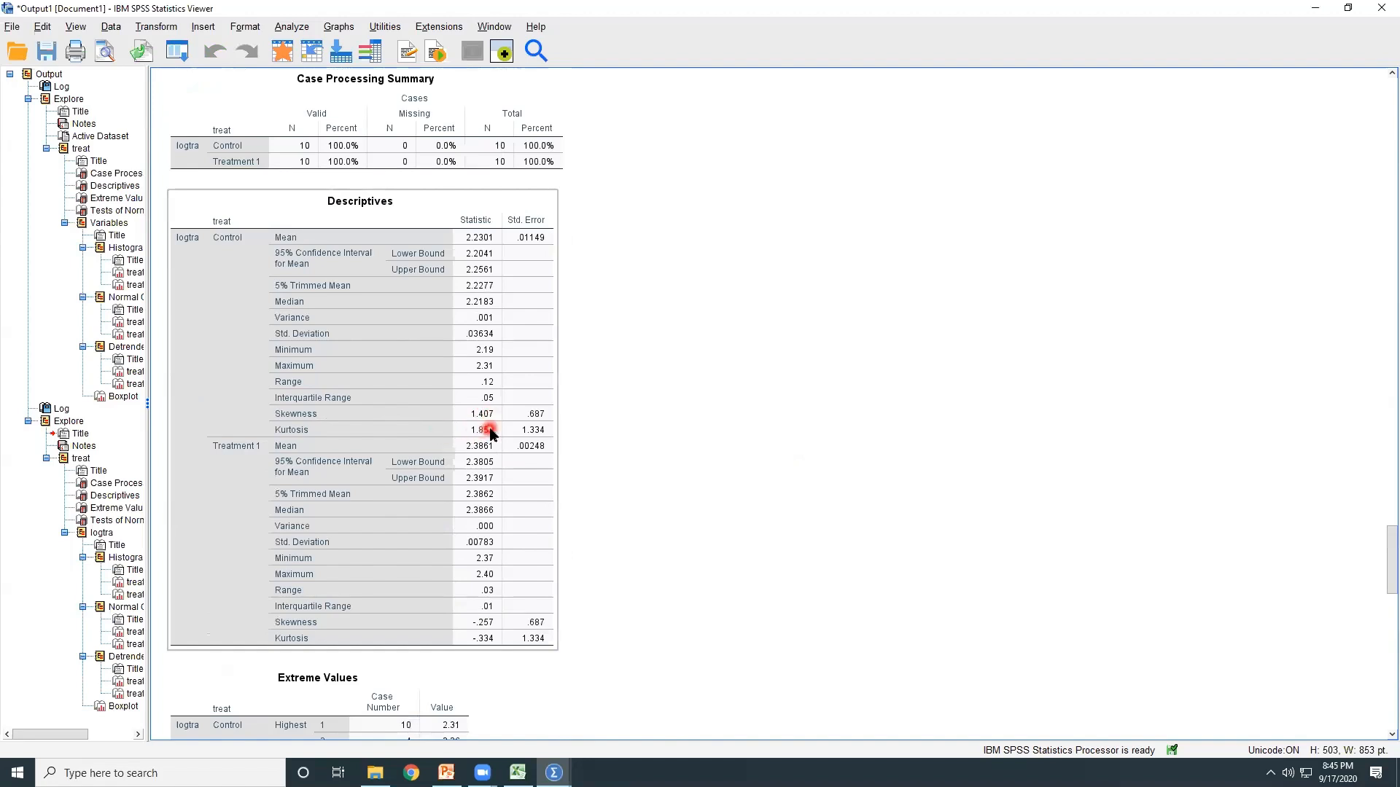
drag(490, 428, 608, 459)
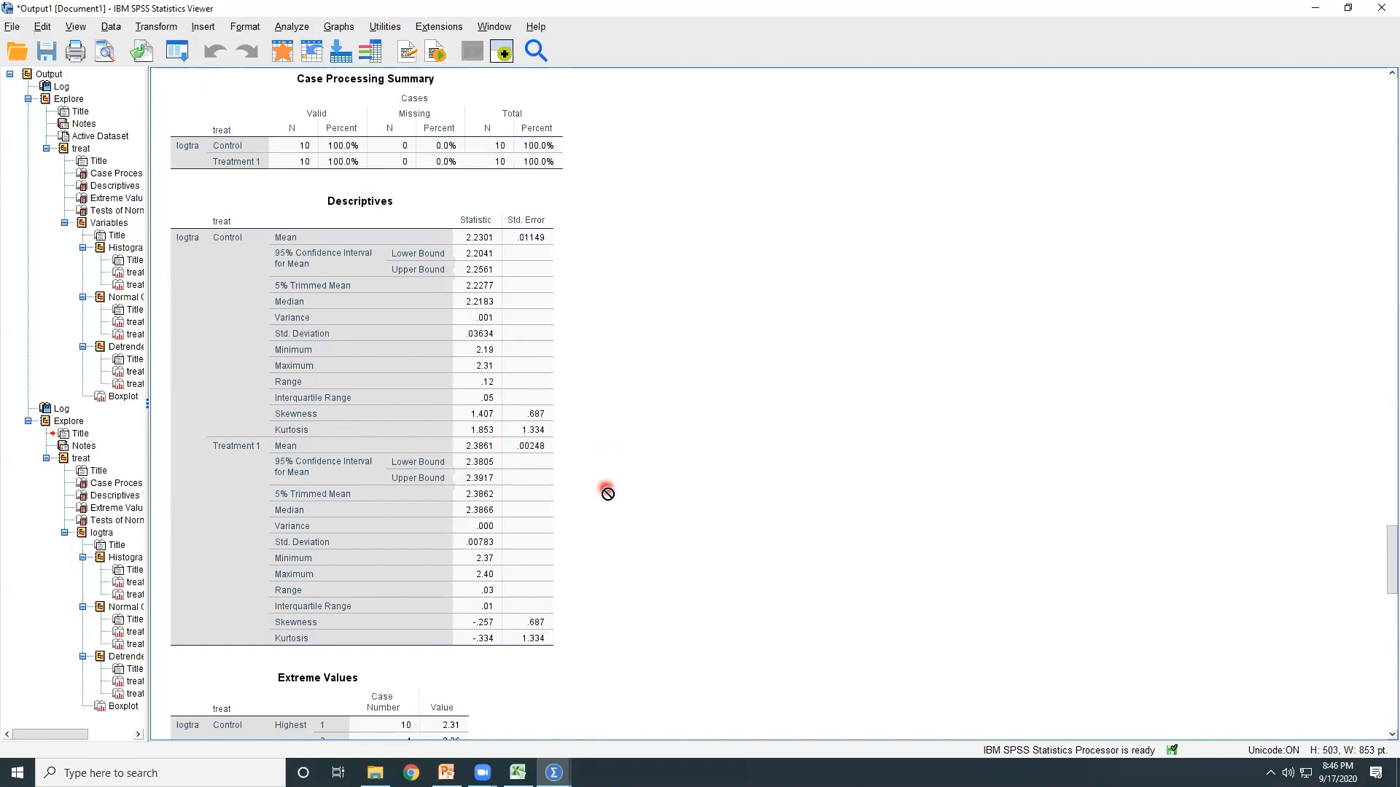
Step: Examine the logtra skewness and kurtosis for Treatment 1 and the Shapiro-Wilk significance in the Tests of Normality table
scroll(607, 493, down, 2)
click(440, 554)
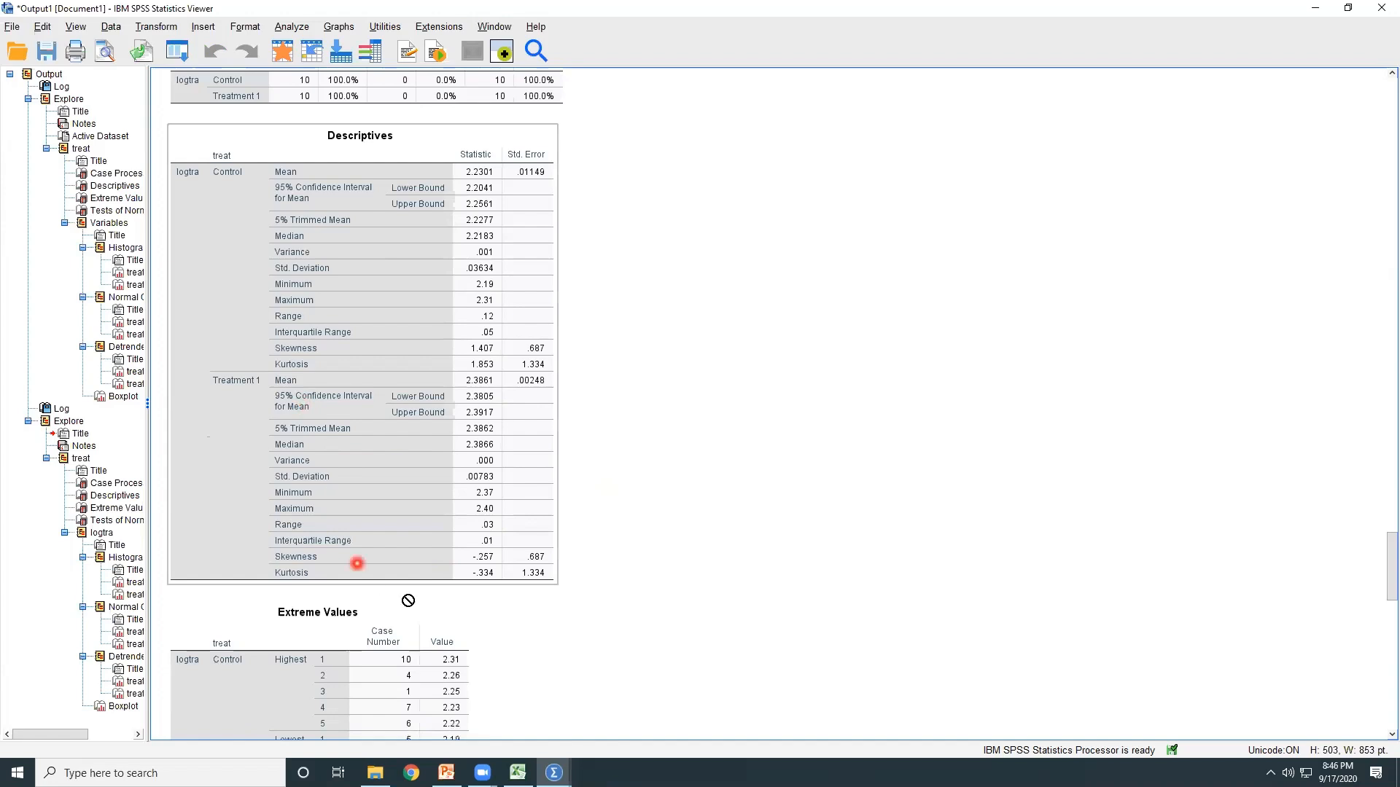
click(498, 599)
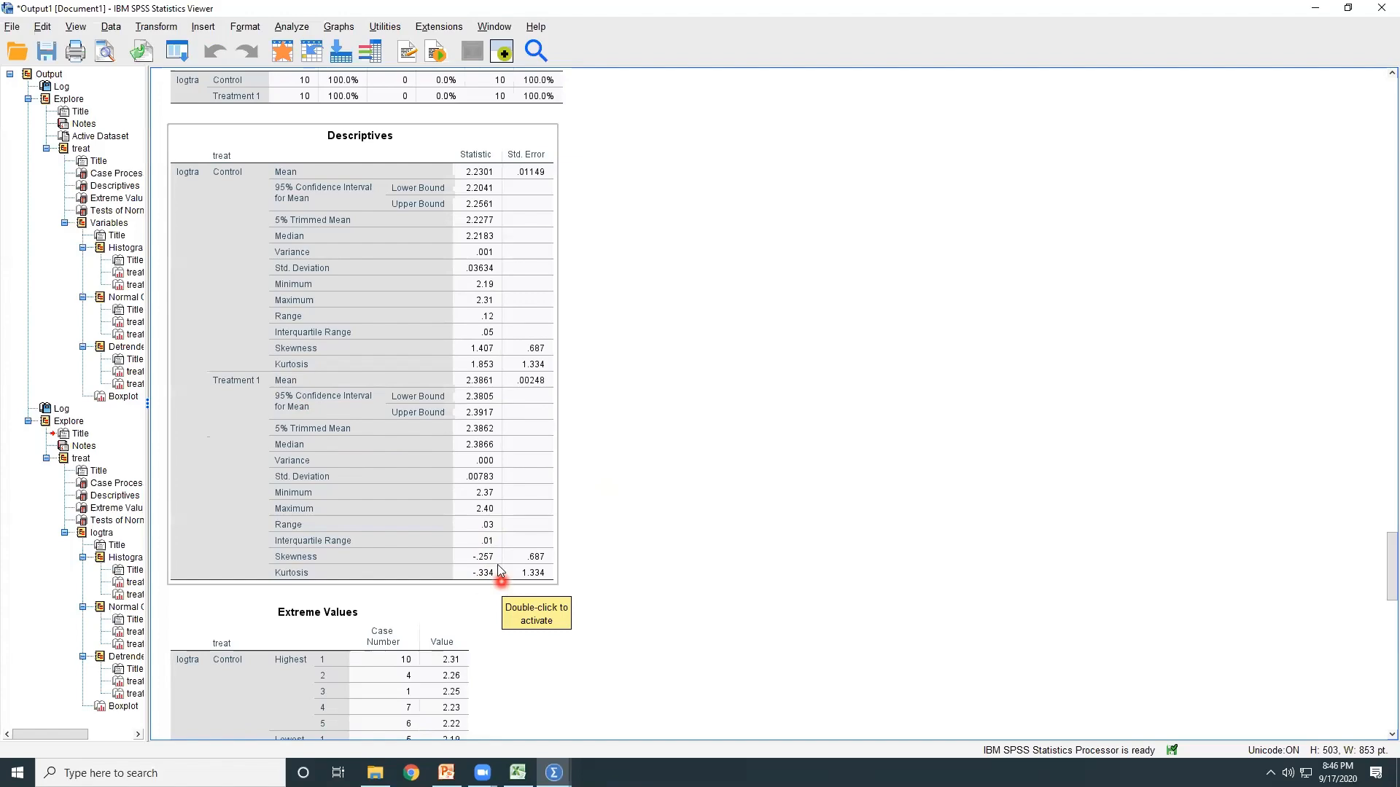
scroll(501, 568, down, 3)
scroll(499, 568, up, 4)
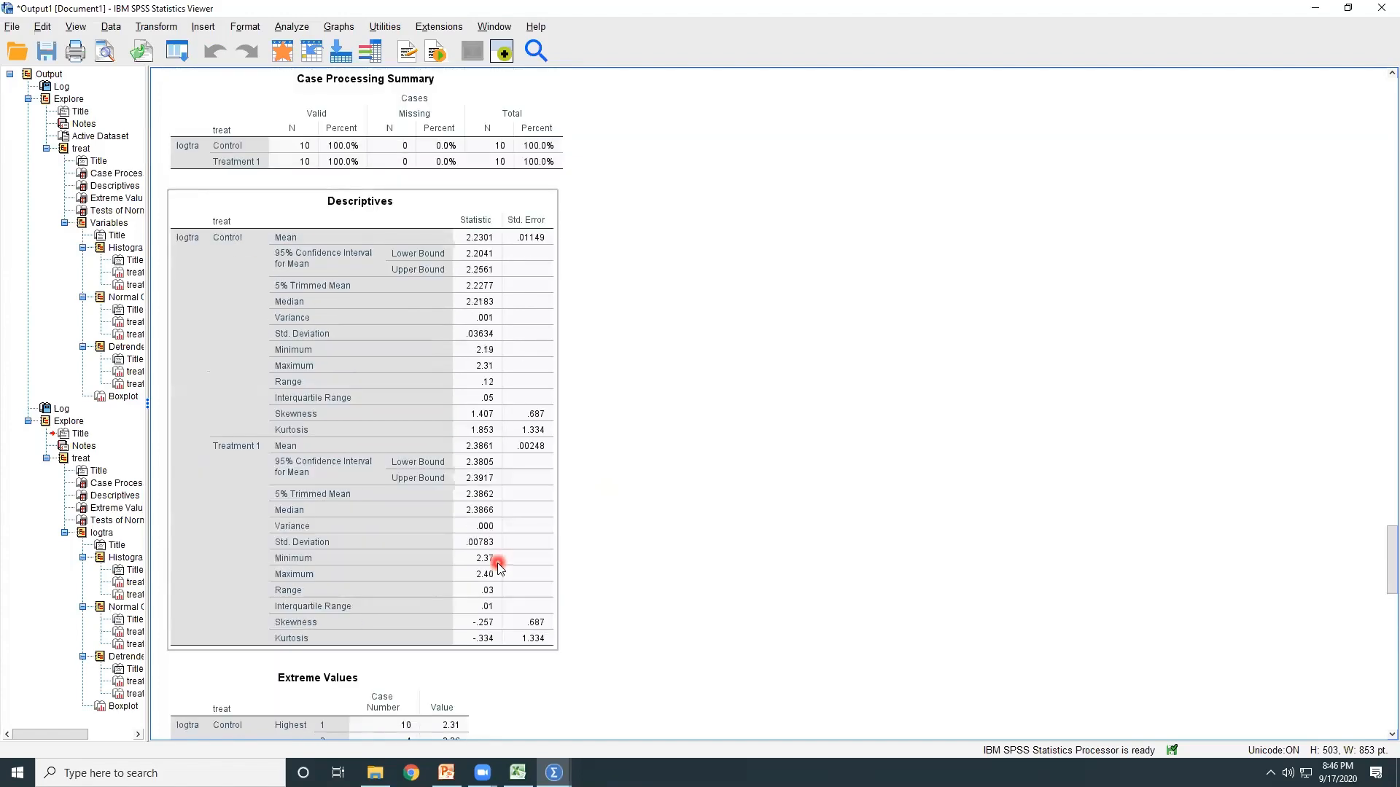
scroll(500, 568, down, 10)
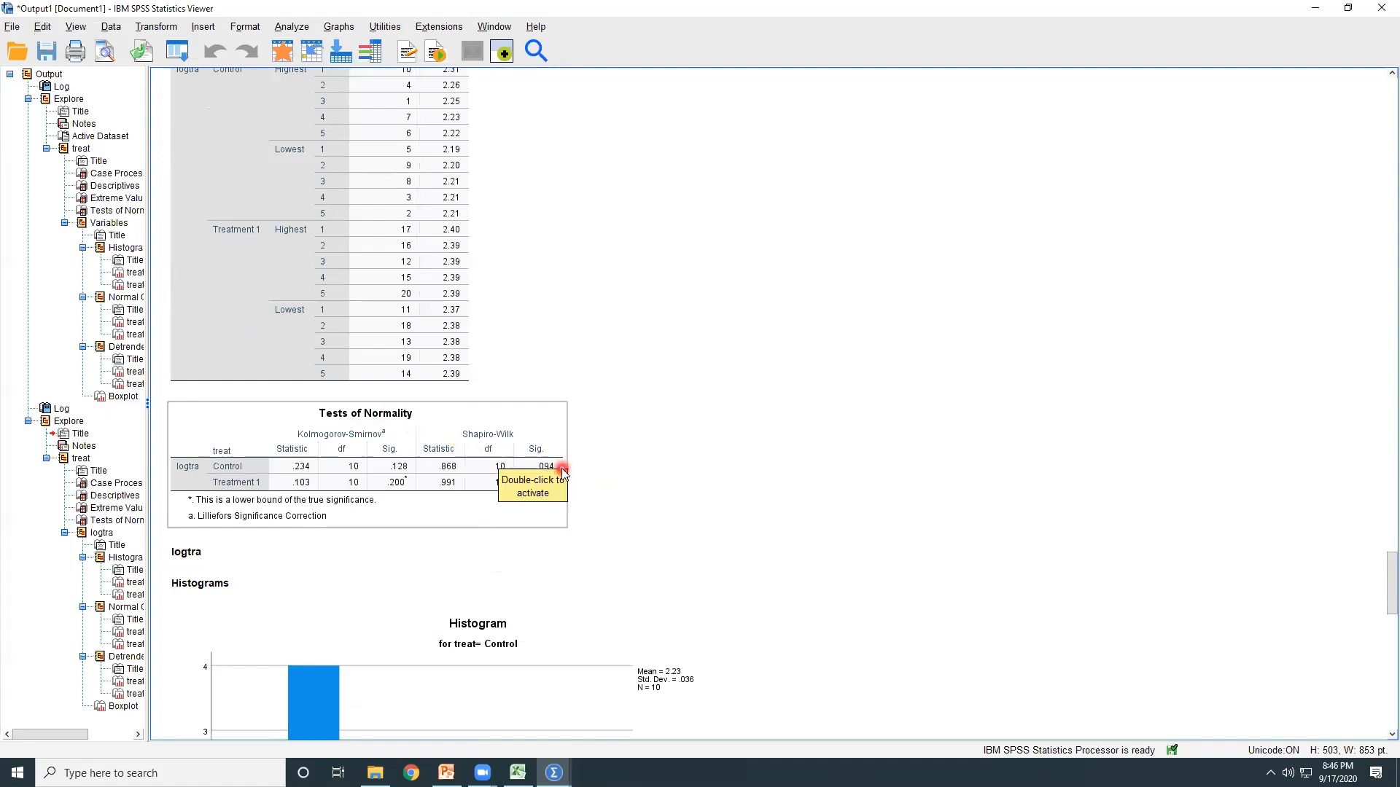
drag(561, 466, 608, 451)
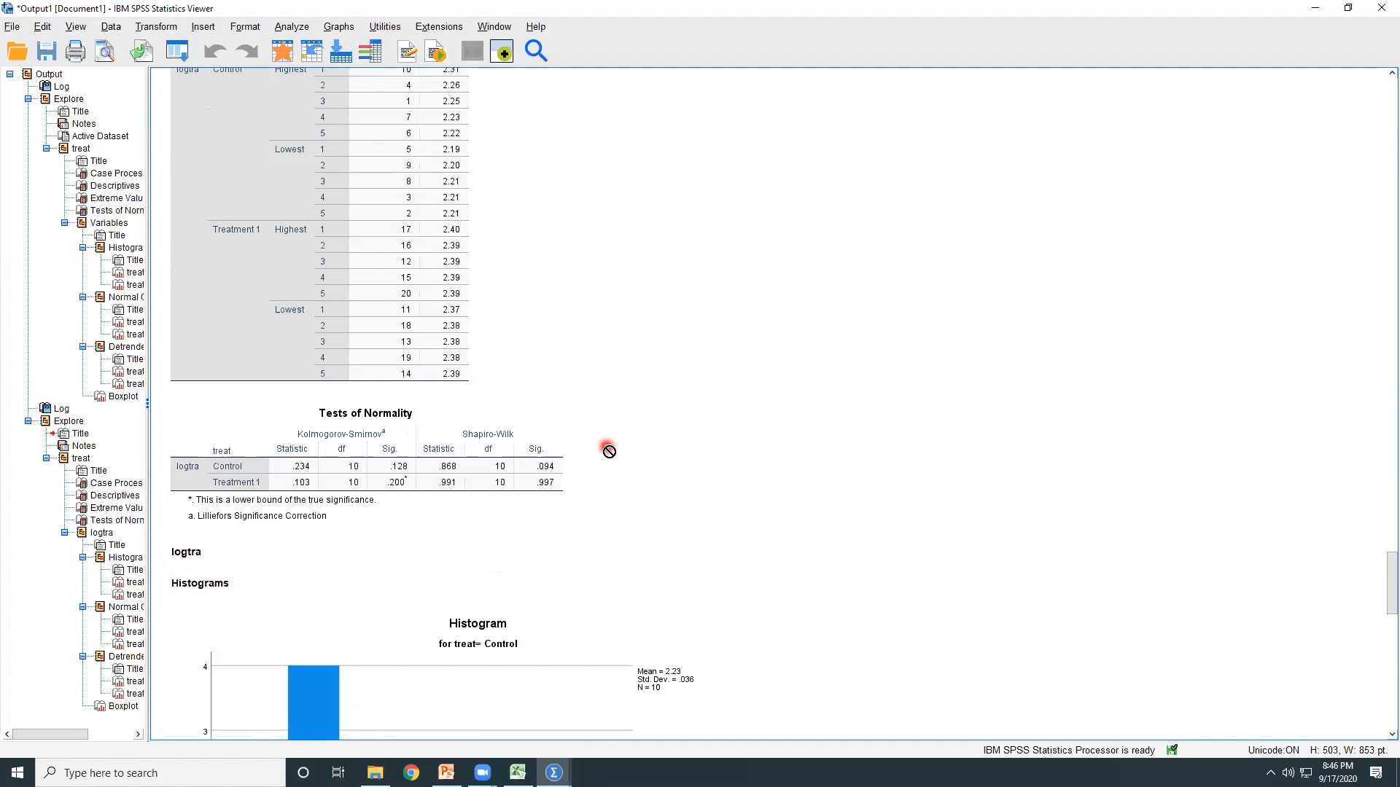
Step: Examine the logtra histograms, normal Q-Q plots and boxplot for the Control and Treatment 1 groups
scroll(609, 451, down, 3)
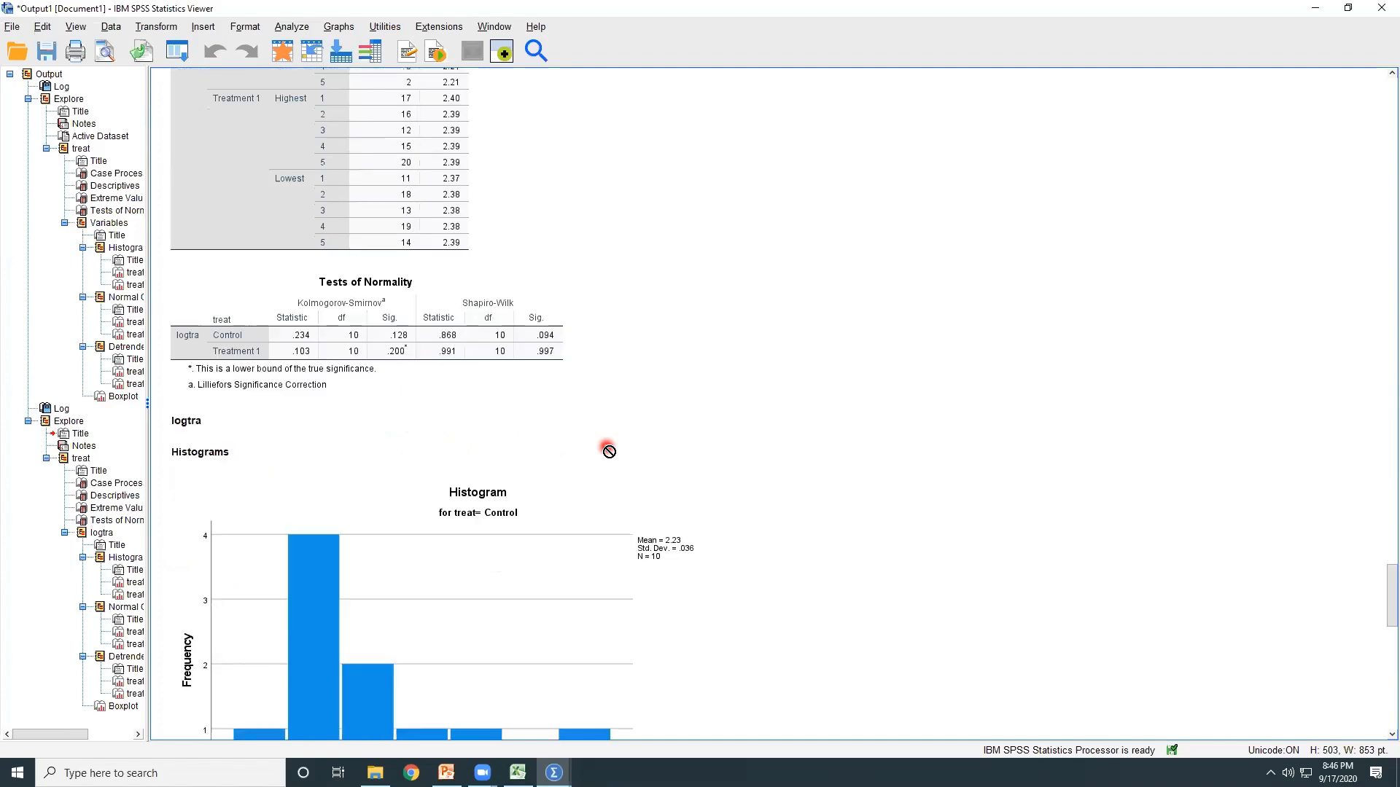
scroll(609, 451, down, 1)
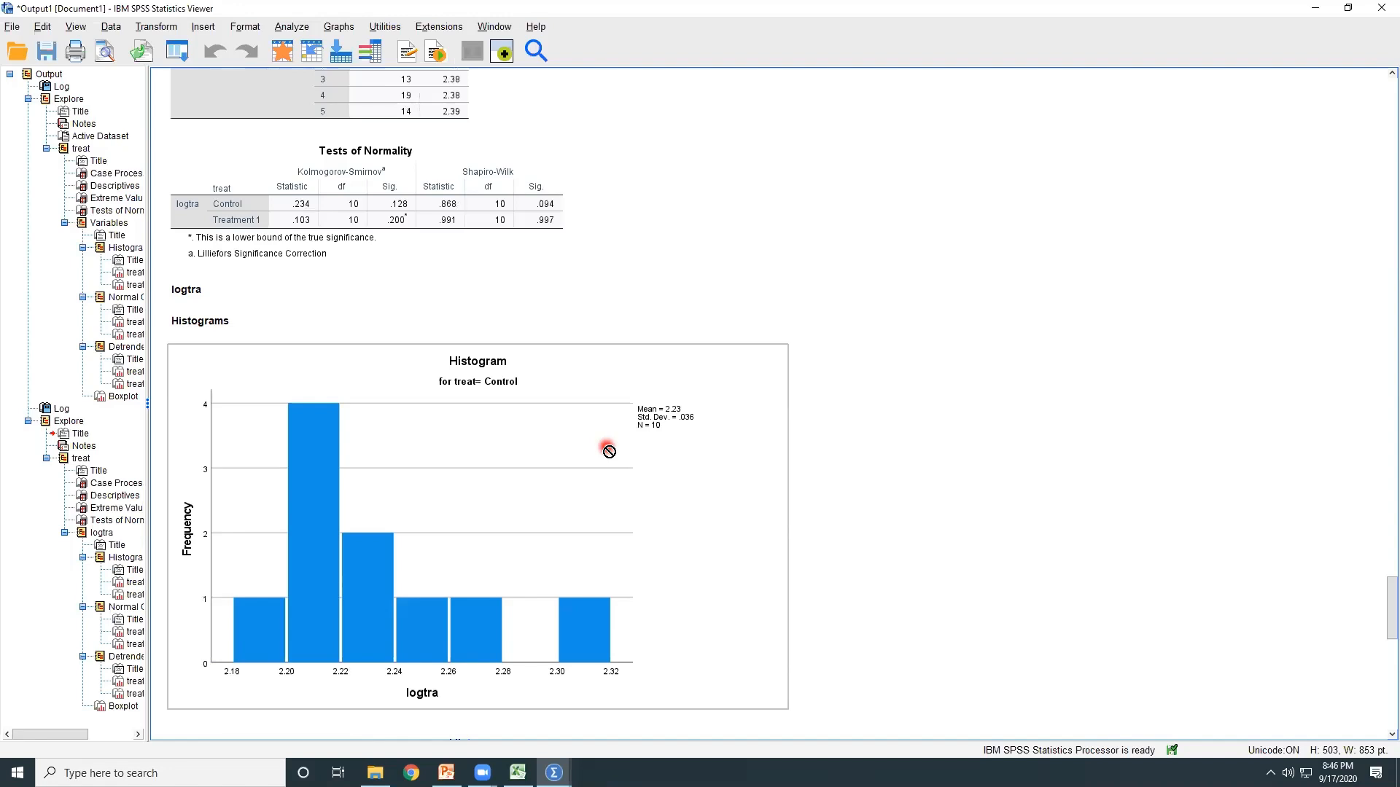
scroll(609, 451, down, 2)
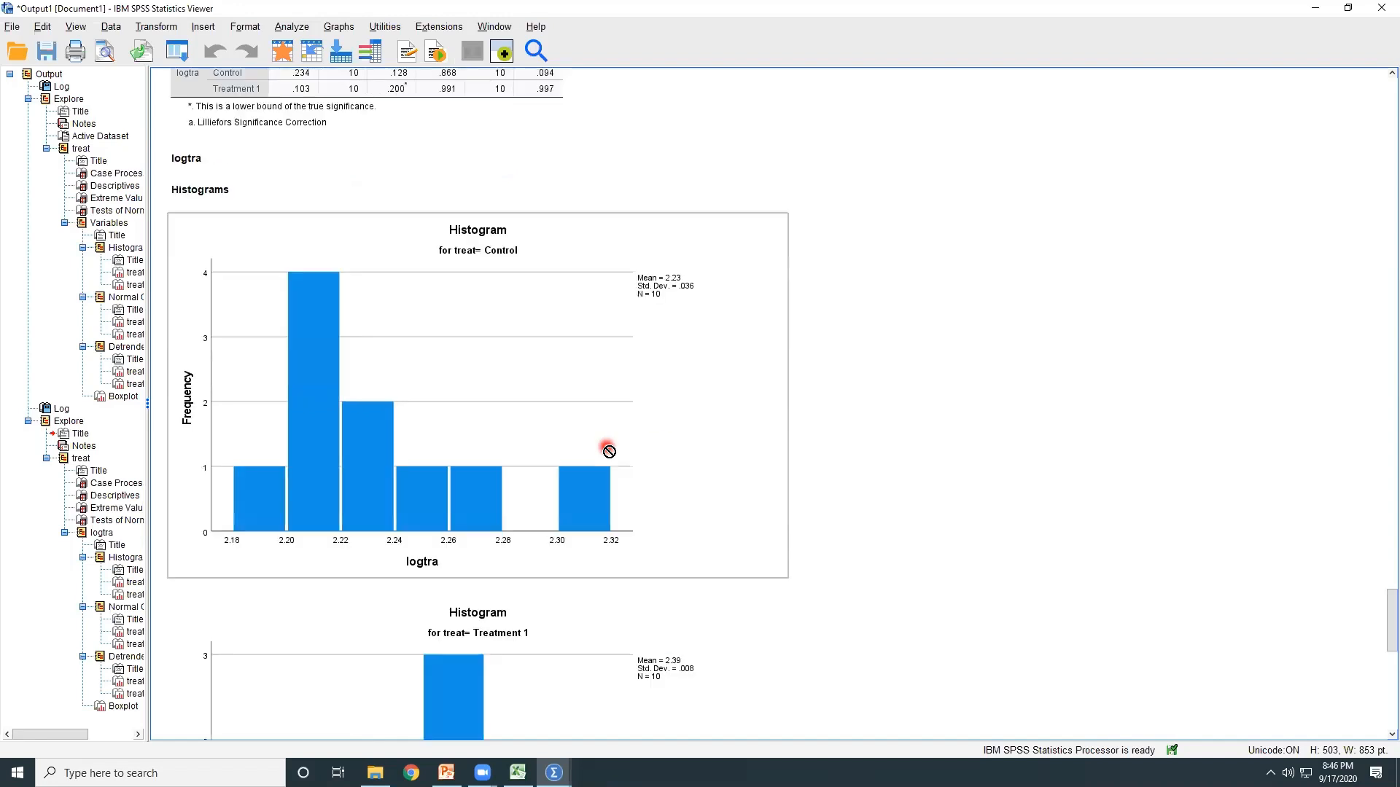
scroll(609, 451, down, 2)
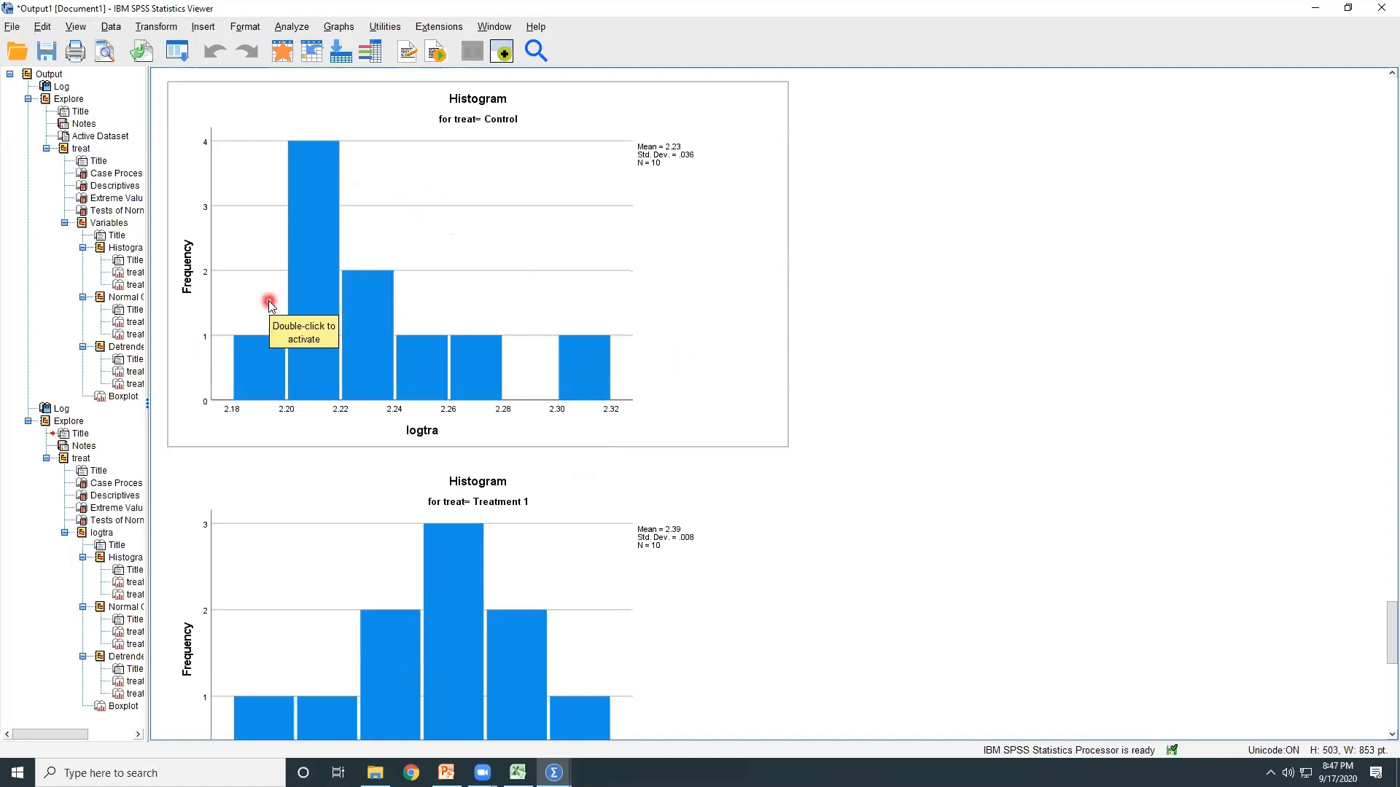
scroll(524, 572, down, 10)
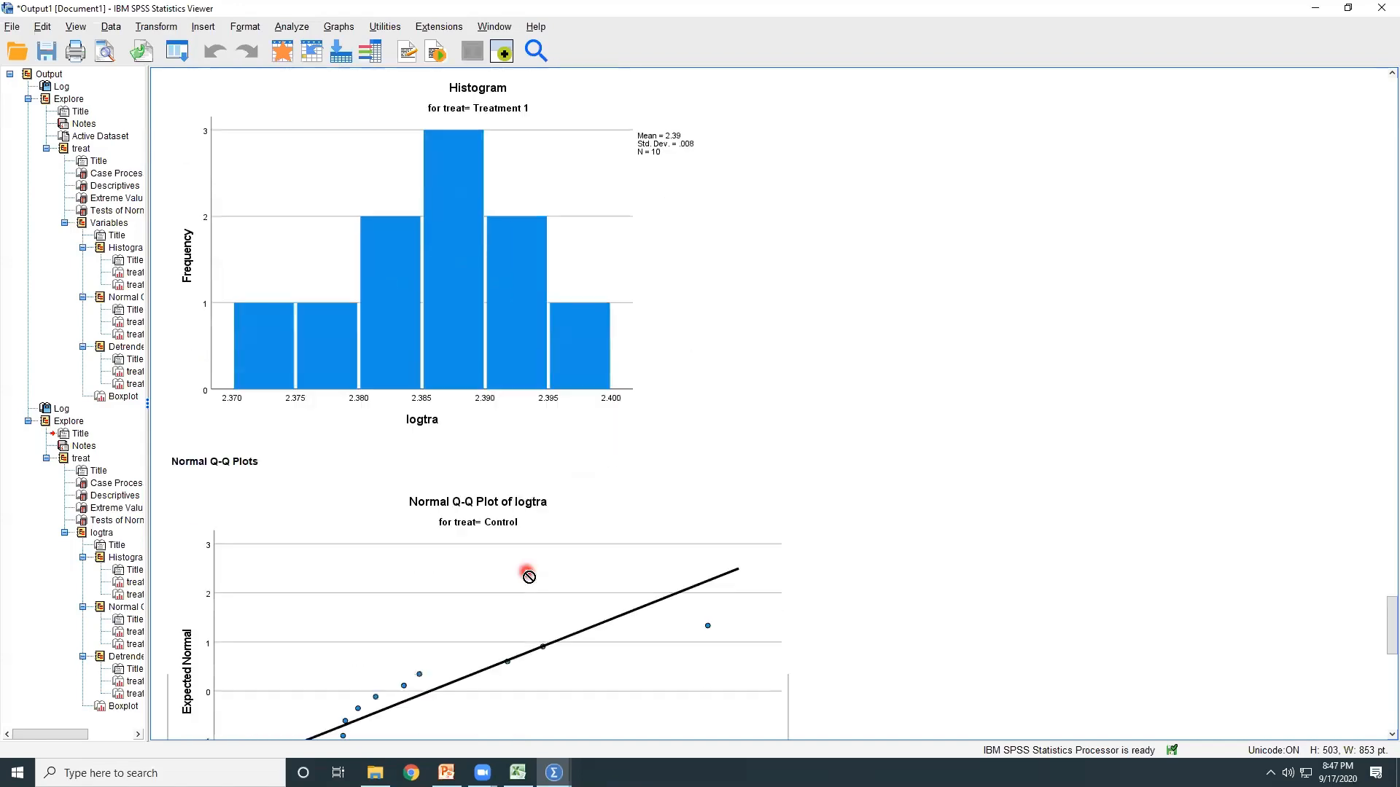
scroll(529, 576, down, 6)
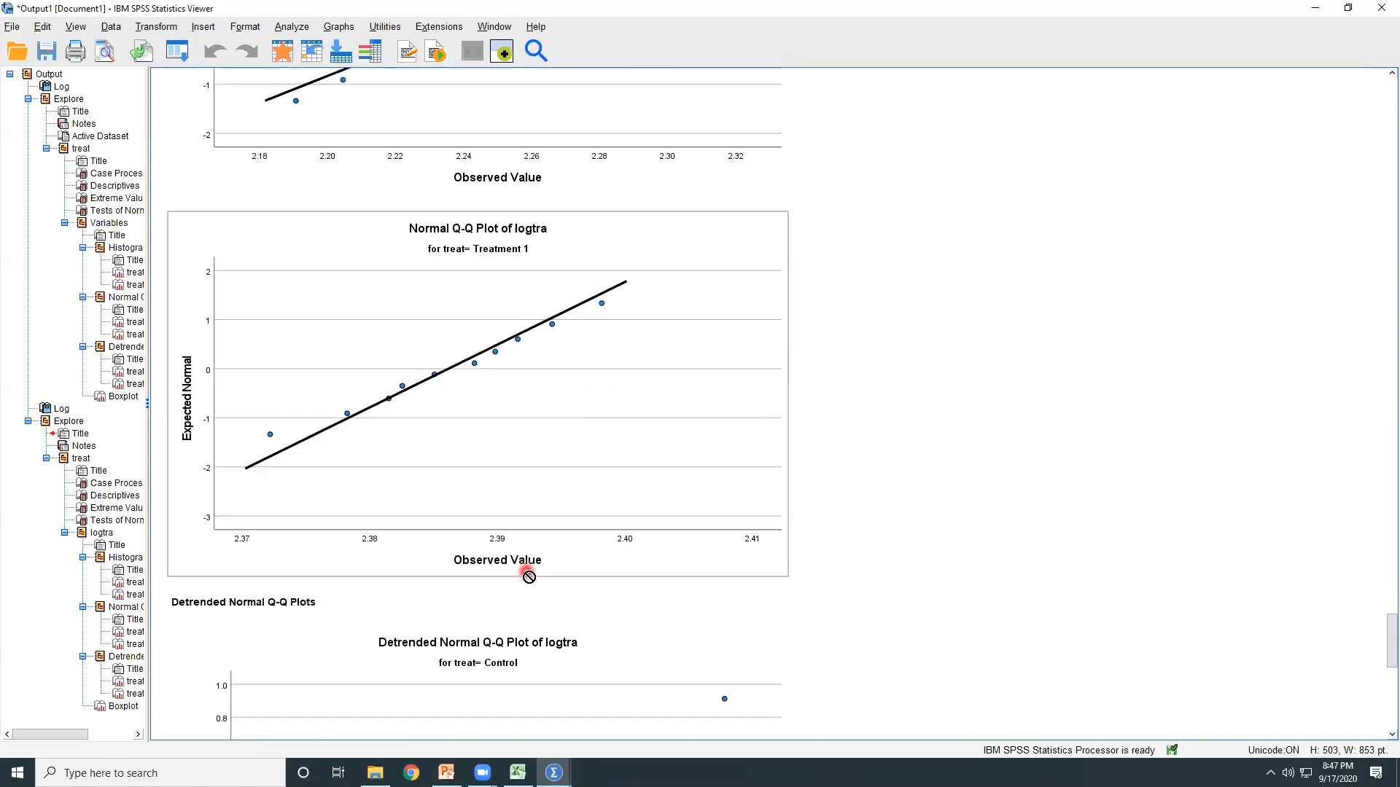
scroll(529, 576, down, 15)
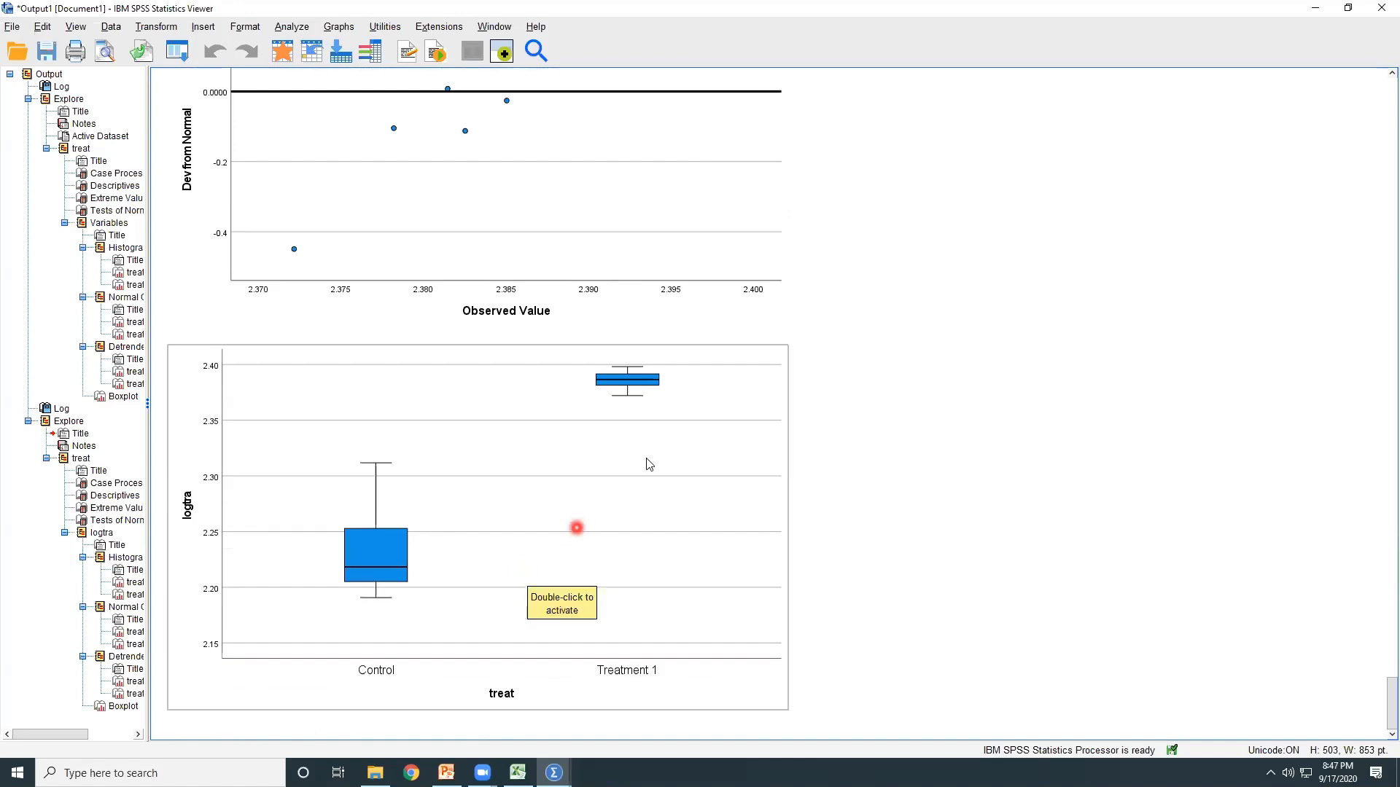
click(747, 115)
drag(759, 632, 895, 576)
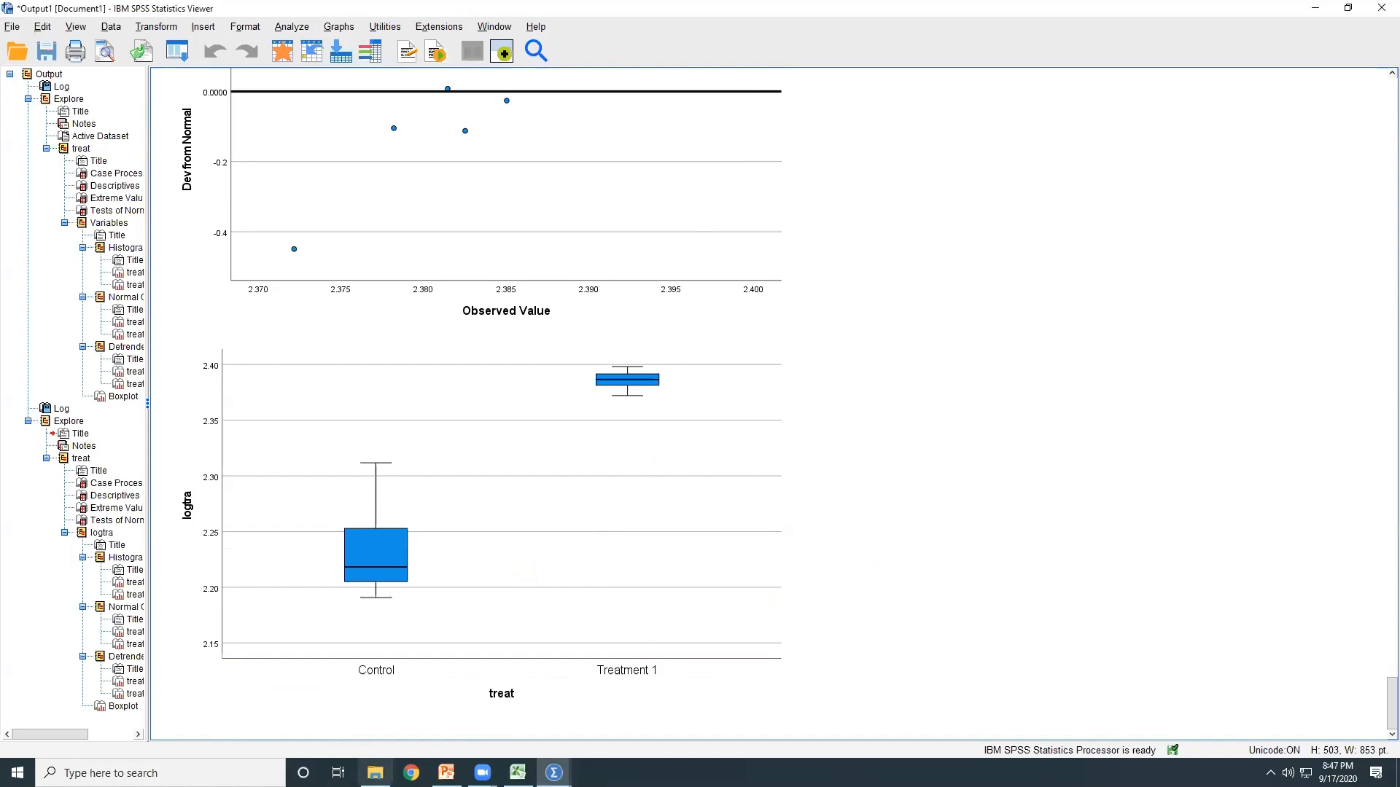
Step: Return to the Data Editor, reopen Compute Variable and clear the LG10(Variables) numeric expression
mouse_move(554, 772)
click(609, 700)
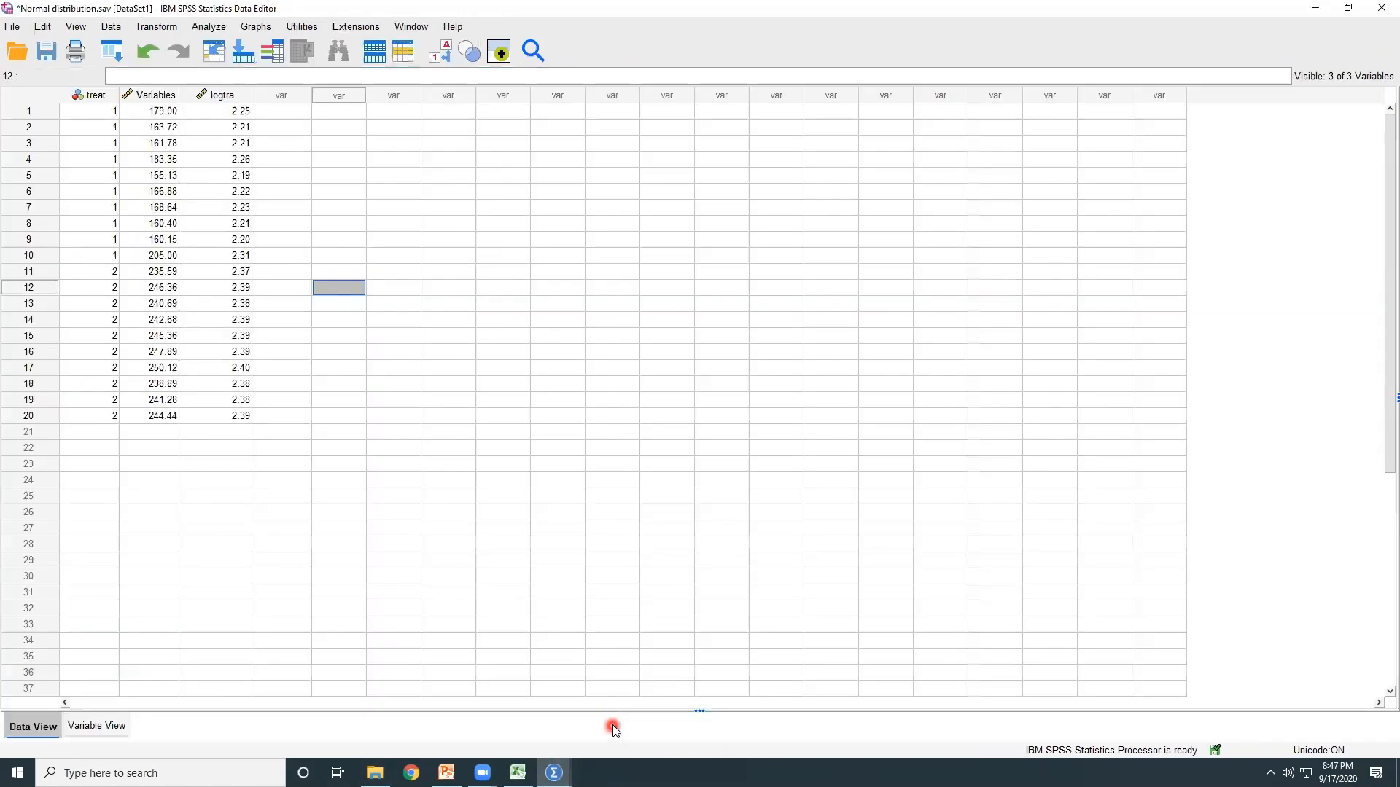
click(281, 94)
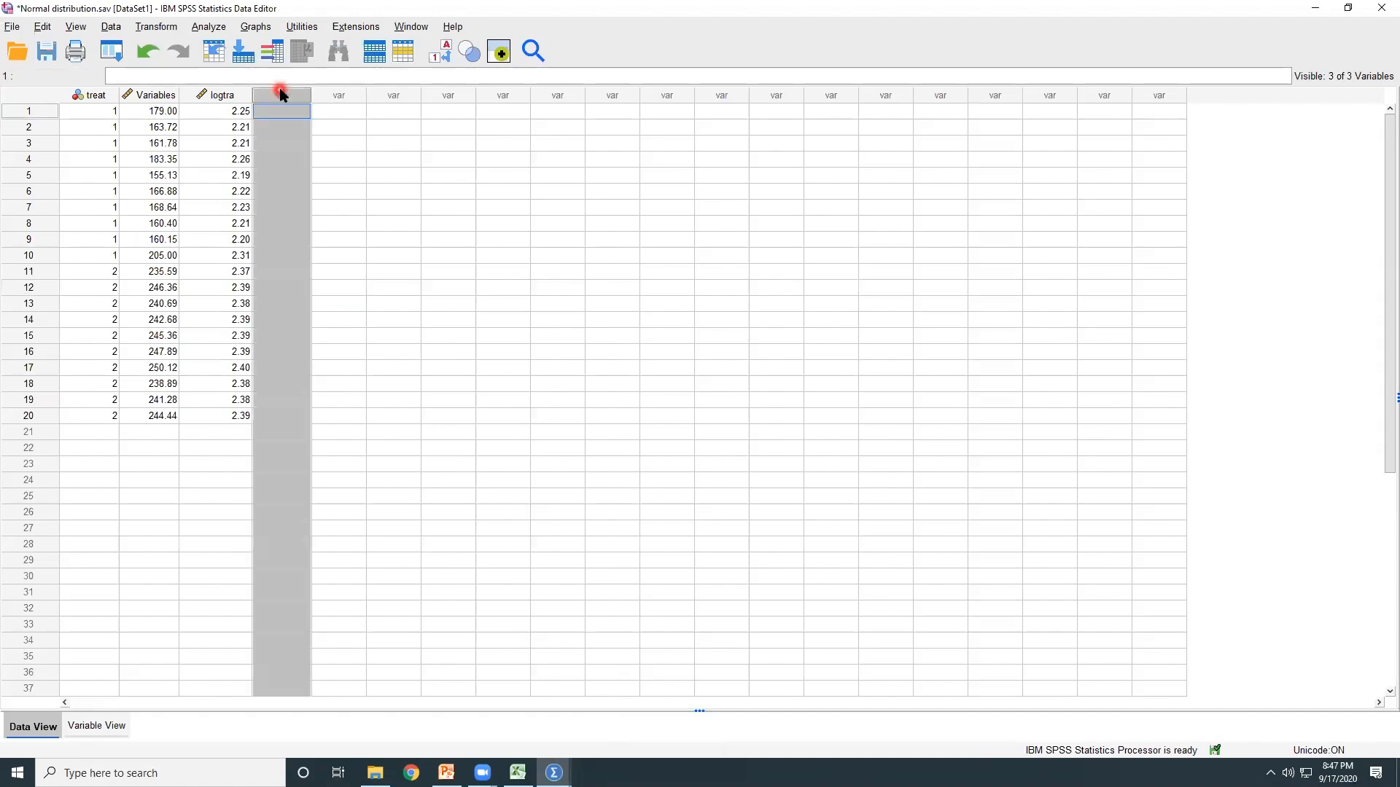
click(156, 26)
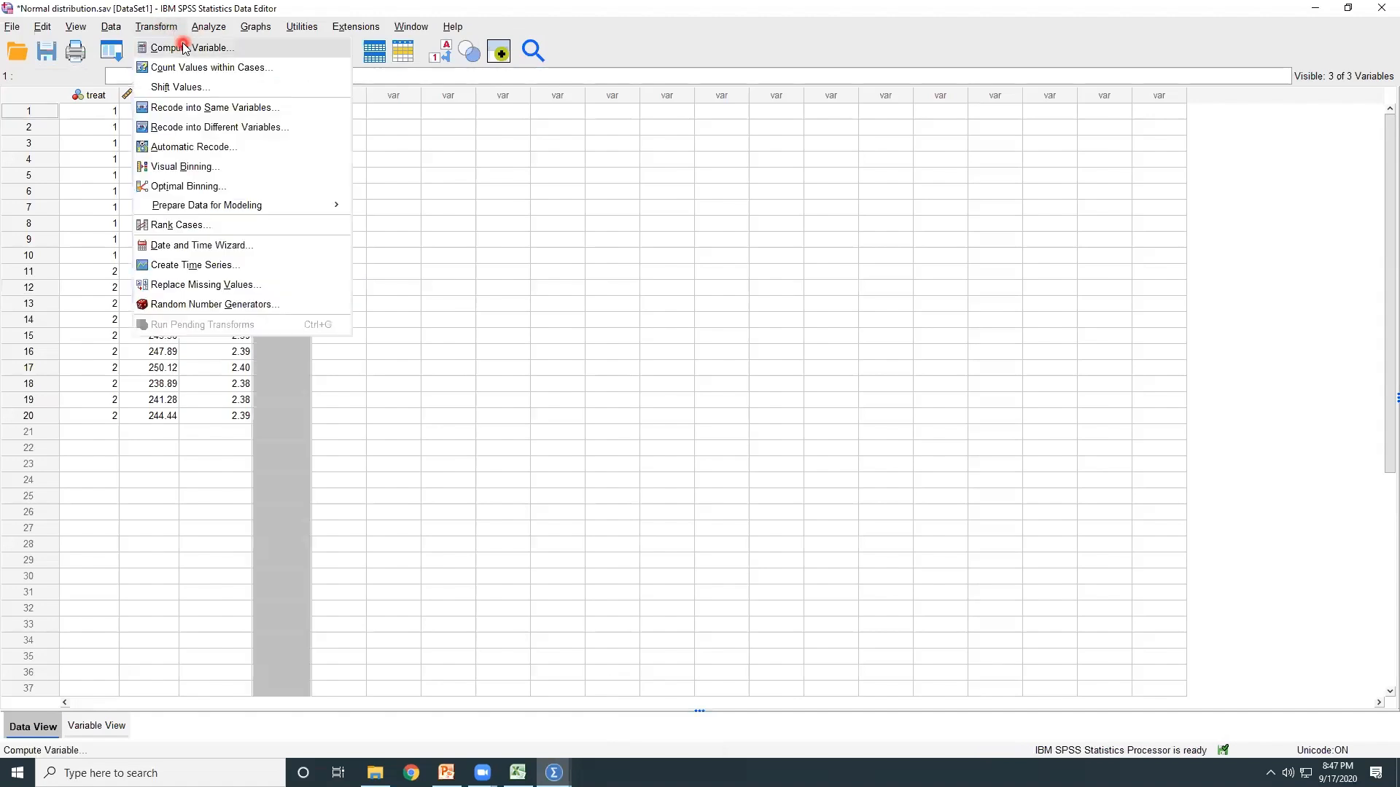
click(183, 47)
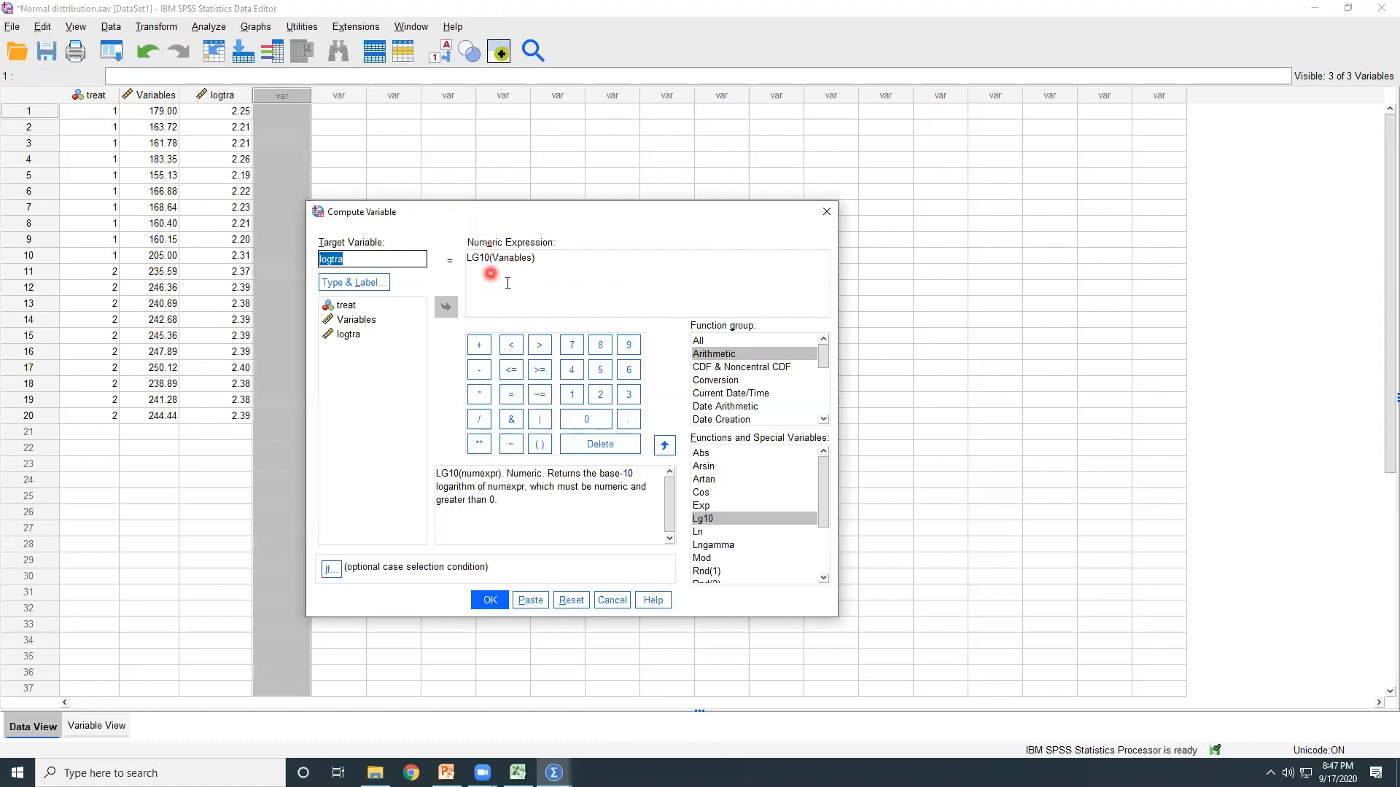
drag(539, 257, 450, 263)
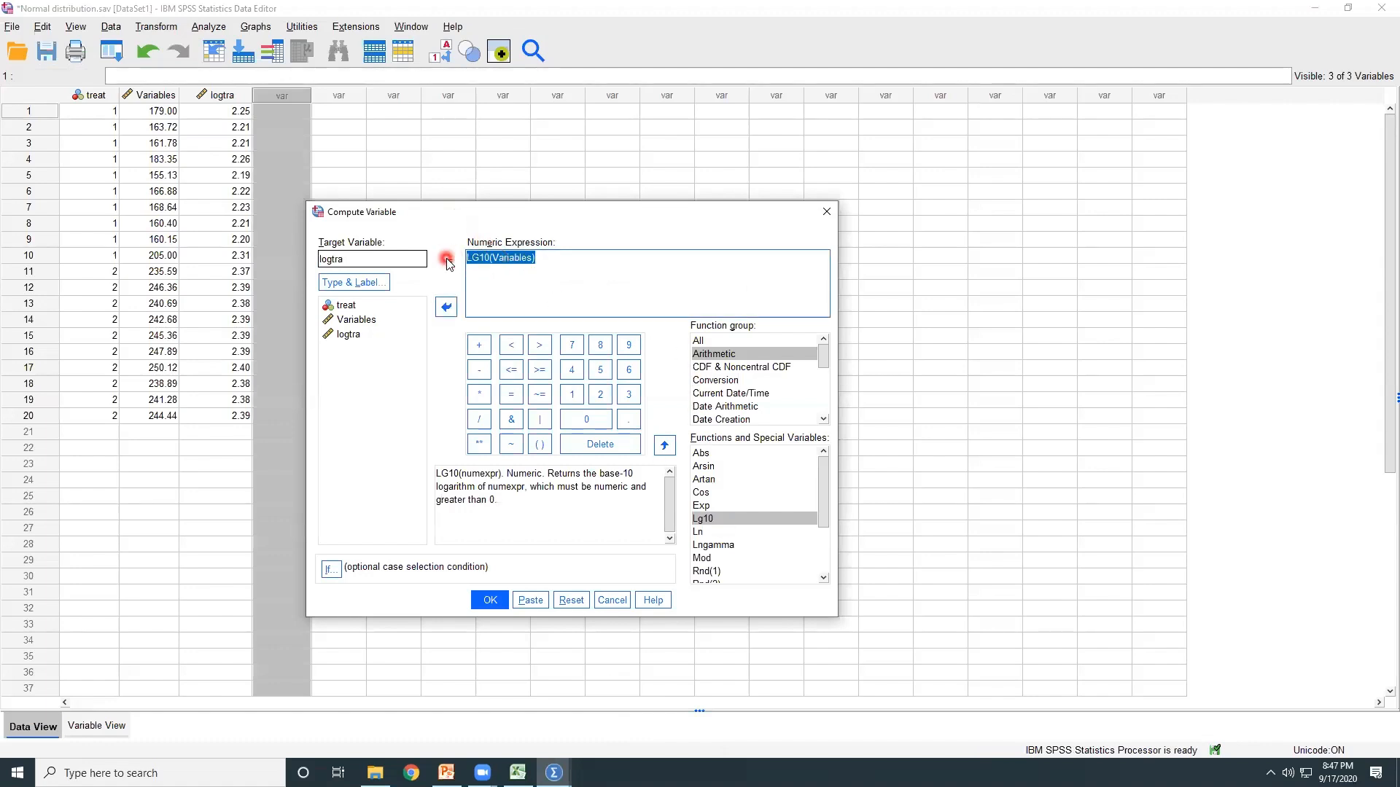
key(Delete)
Step: Insert the Arithmetic function Sqrt into the numeric expression and add Variables as its argument
drag(815, 501, 821, 540)
click(702, 548)
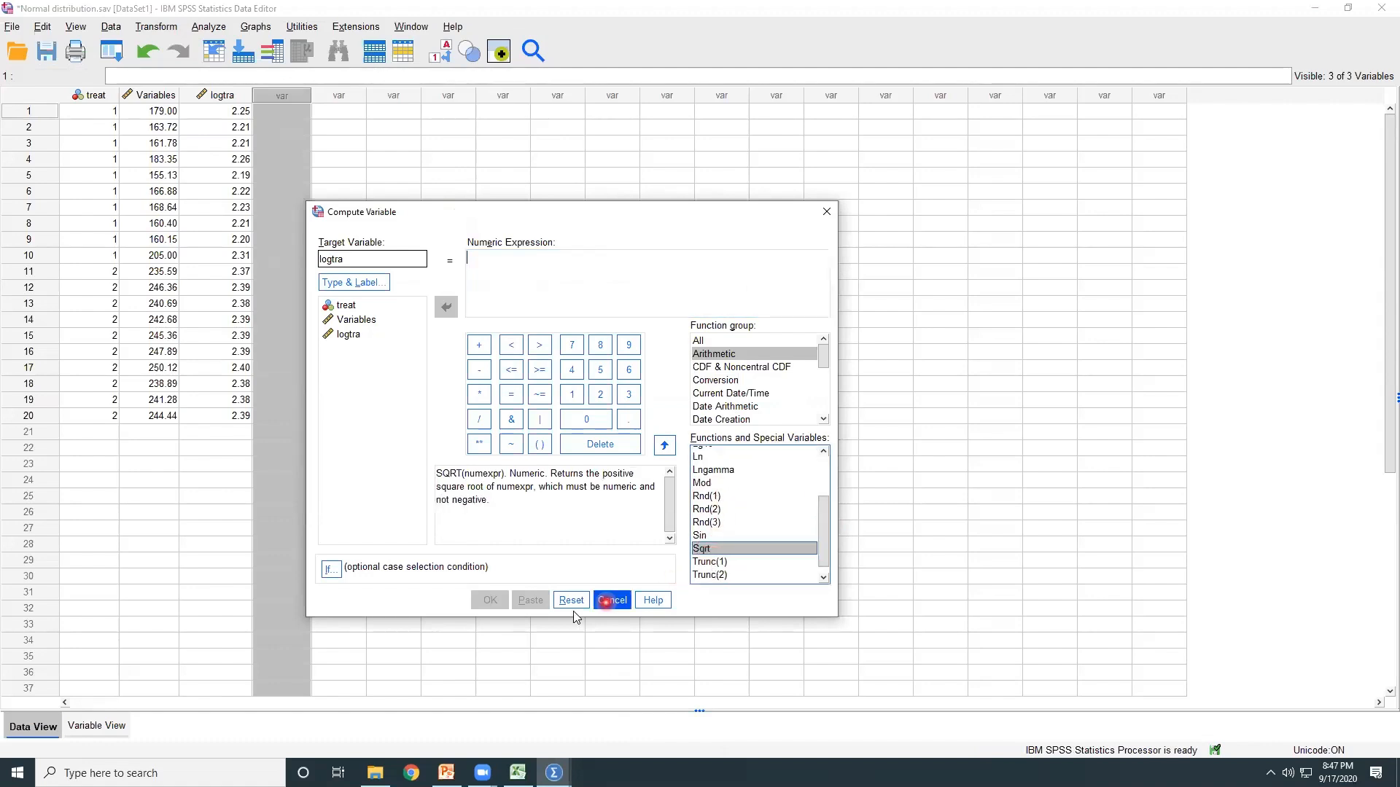
double_click(702, 549)
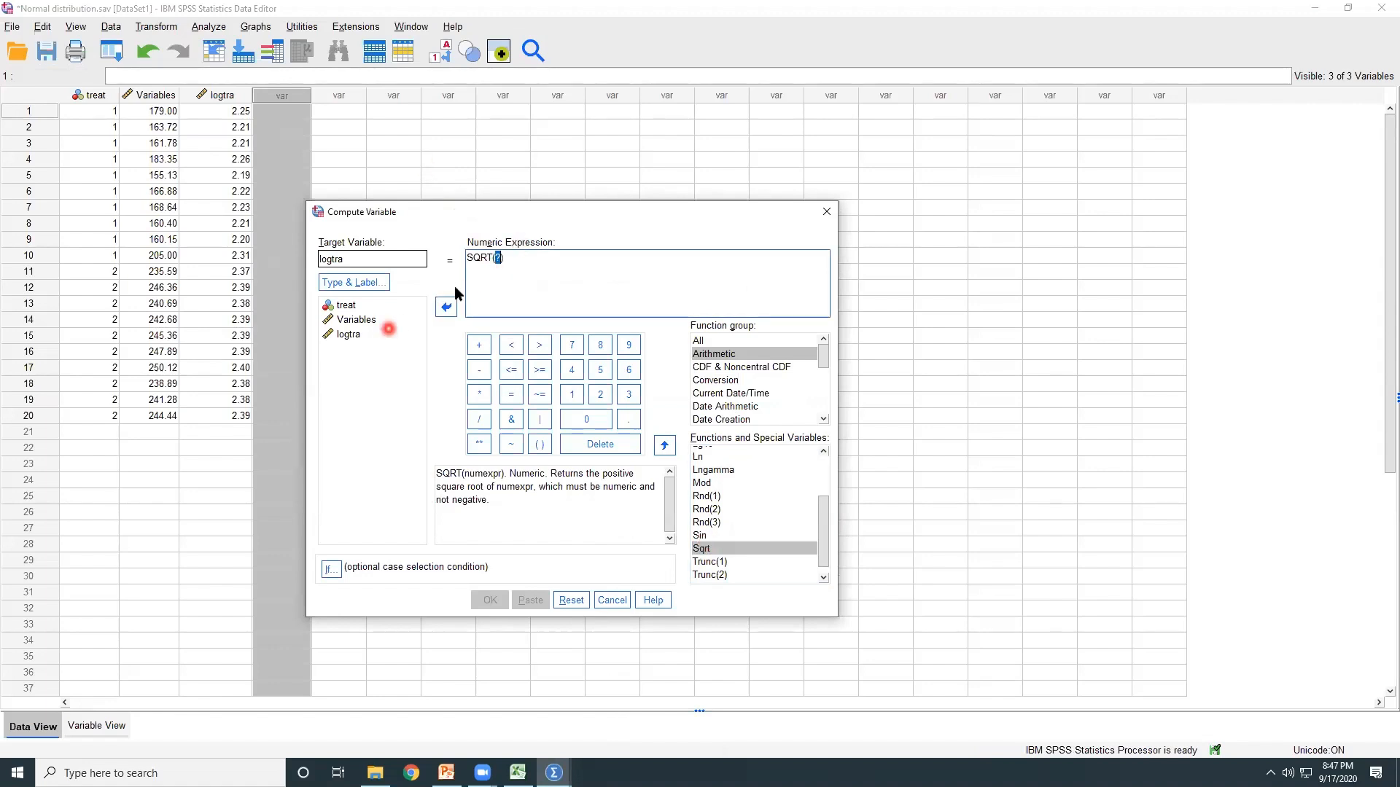
key(BackSpace)
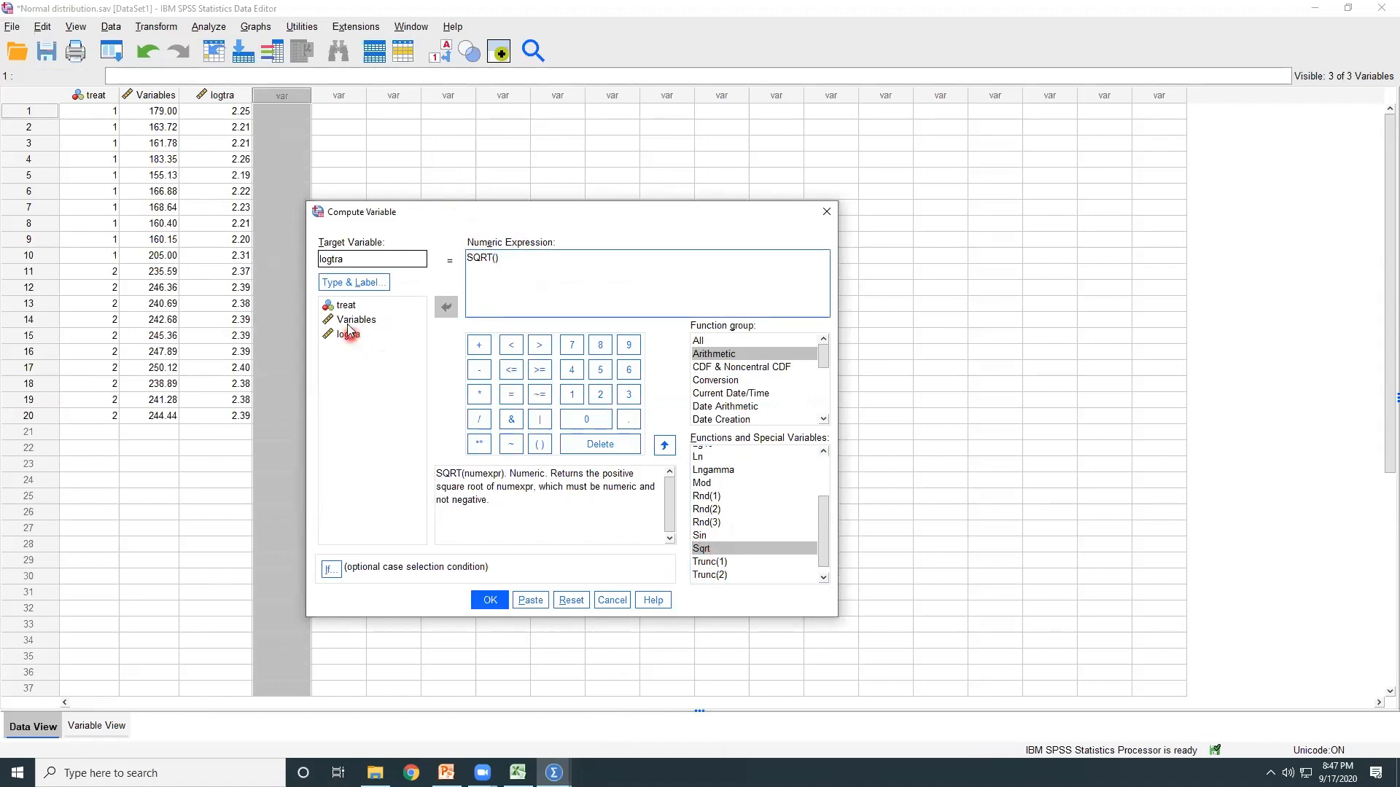
click(355, 320)
drag(356, 321, 494, 258)
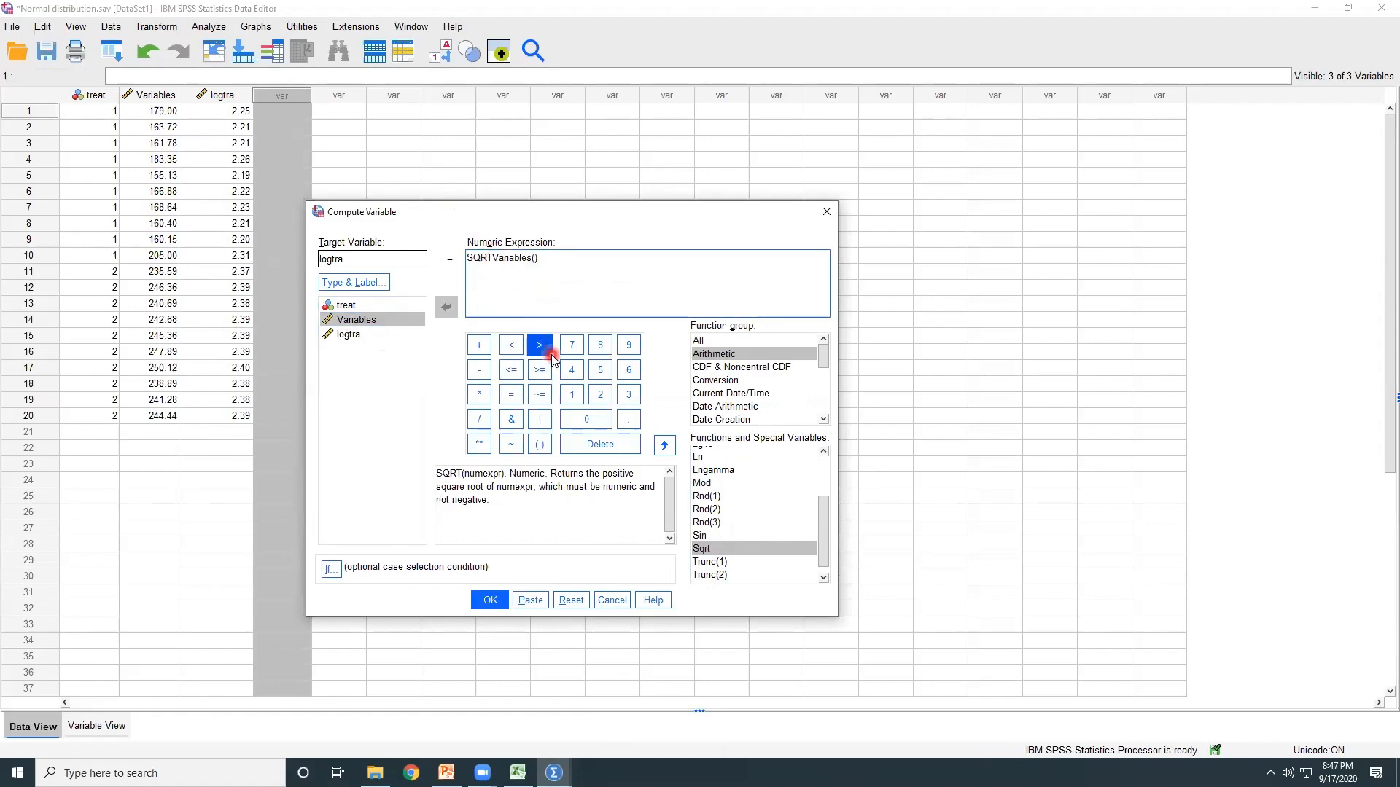
Step: Correct the parentheses so the numeric expression reads SQRT(Variables)
key(Delete)
key(Delete)
text())
key(Left)
key(Left)
key(Left)
key(Left)
key(Left)
key(Left)
key(Left)
key(Left)
key(Left)
text(()
key(BackSpace)
text(()
click(489, 599)
click(583, 440)
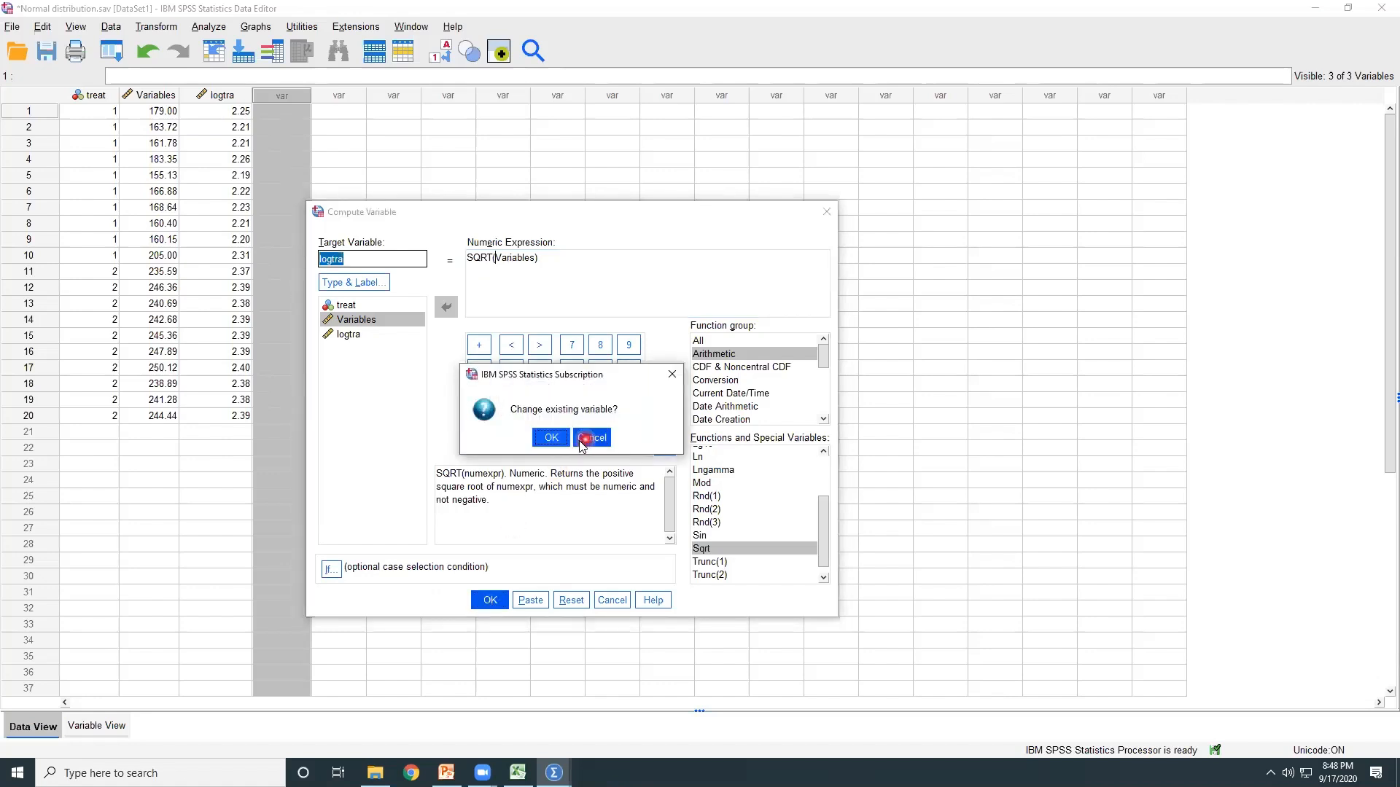
click(588, 439)
Step: Rename the target variable to sqrt and compute it
click(362, 260)
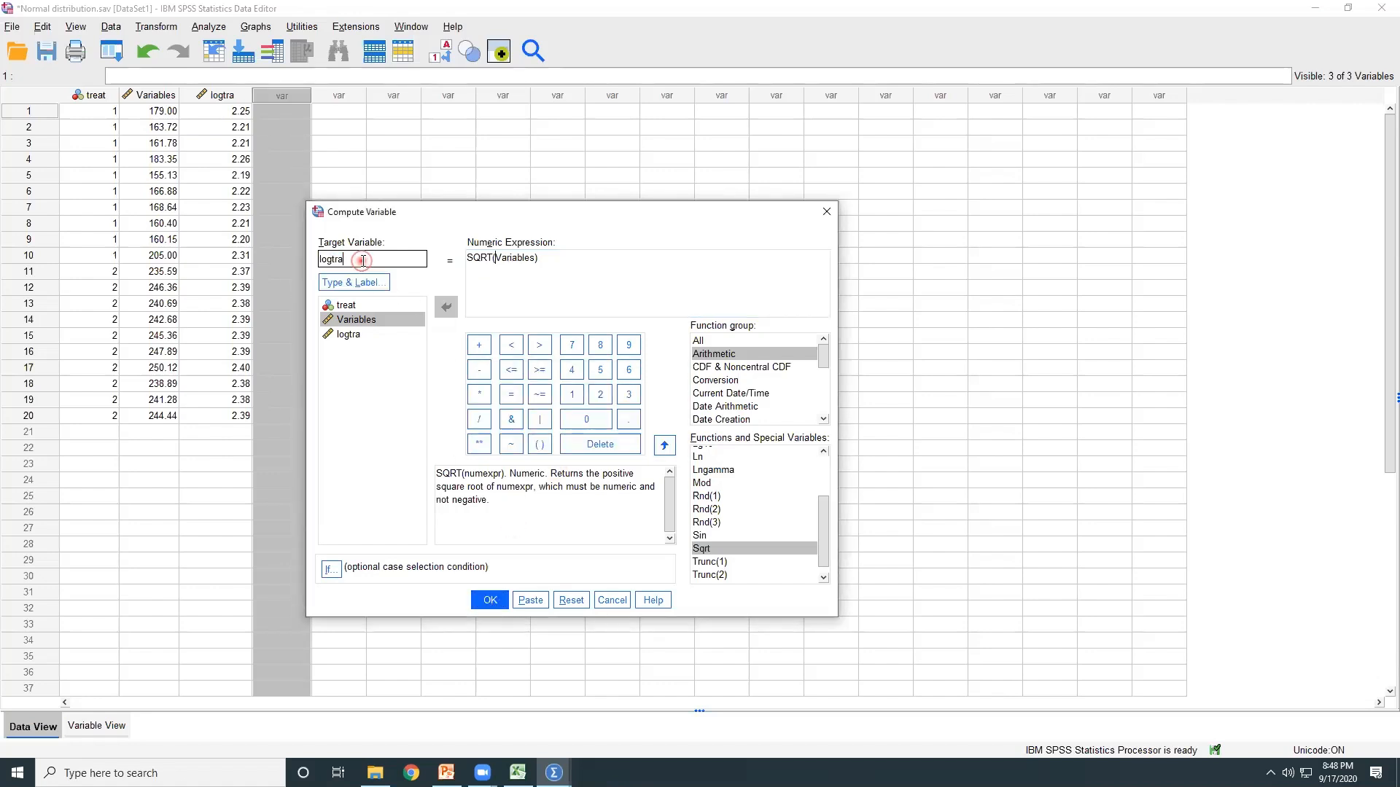
double_click(315, 261)
text(sqrt)
click(490, 600)
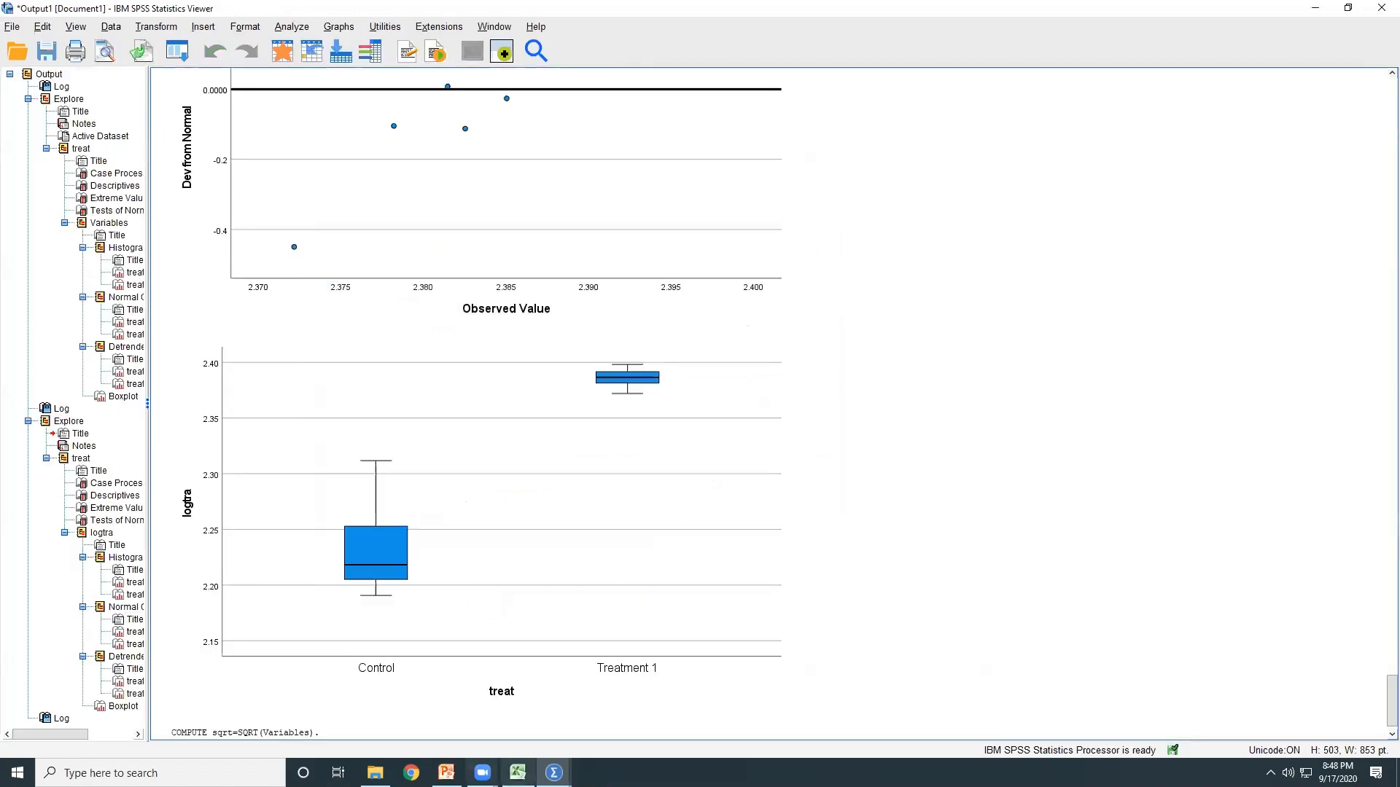
Step: Switch back to the Data Editor holding the Normal distribution dataset
click(554, 772)
click(624, 703)
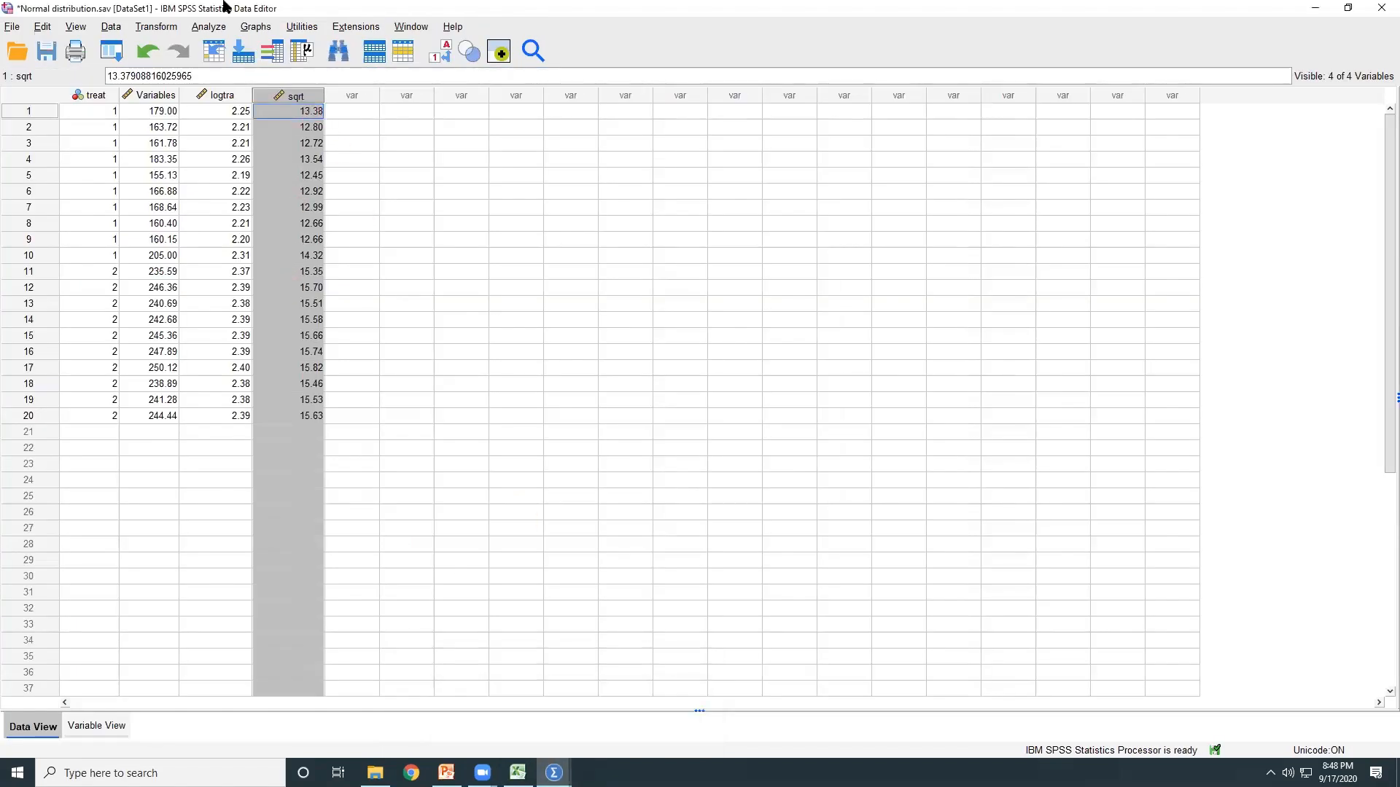
click(210, 27)
click(338, 89)
click(416, 126)
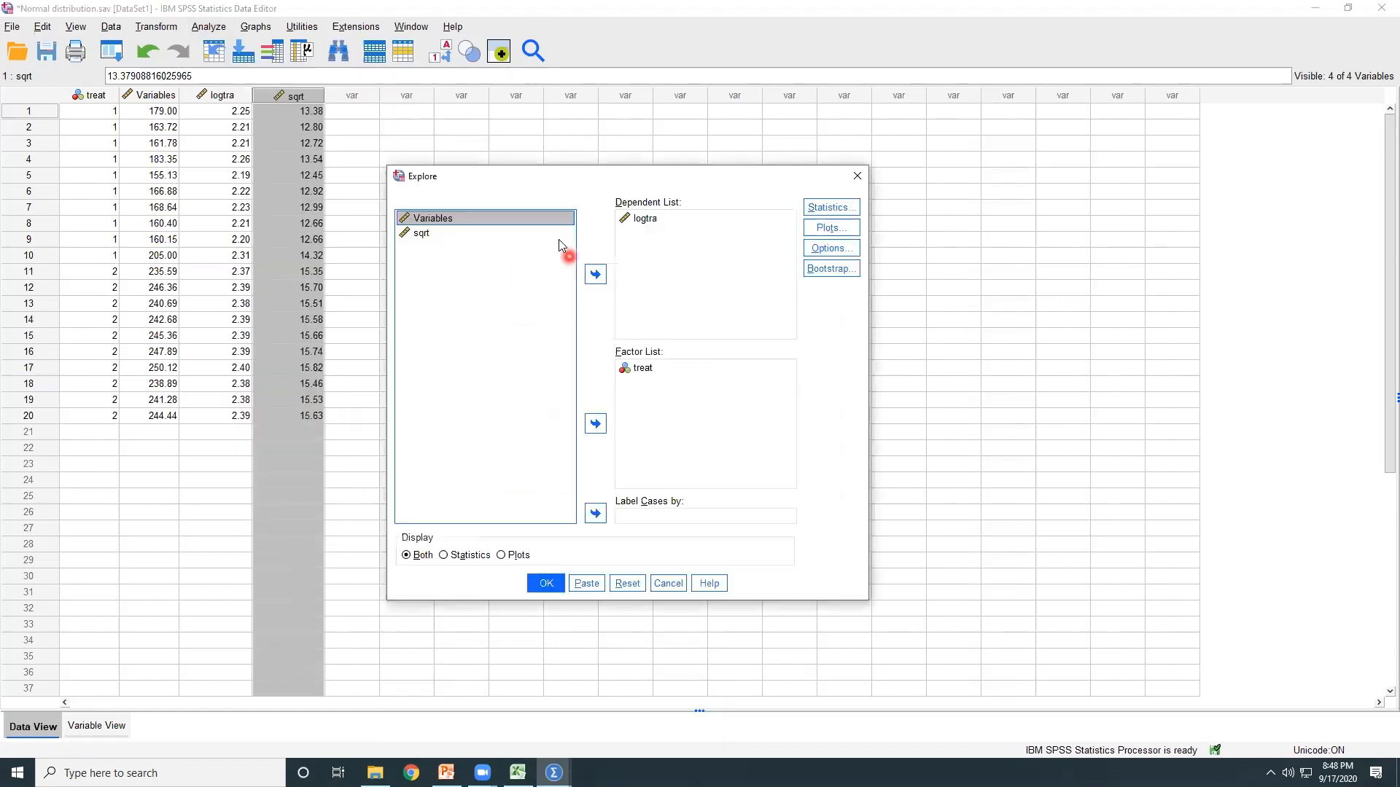
click(639, 225)
click(594, 279)
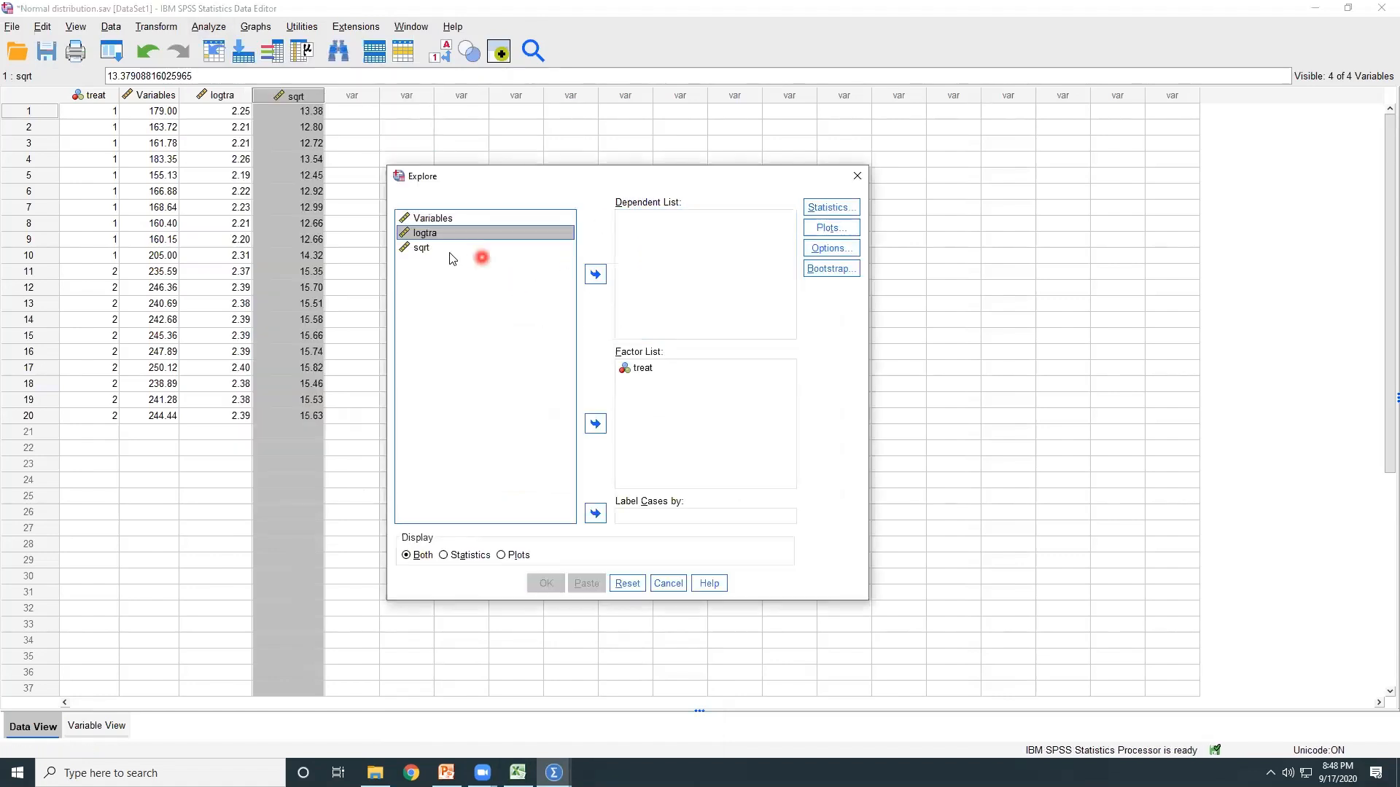
click(422, 248)
click(588, 275)
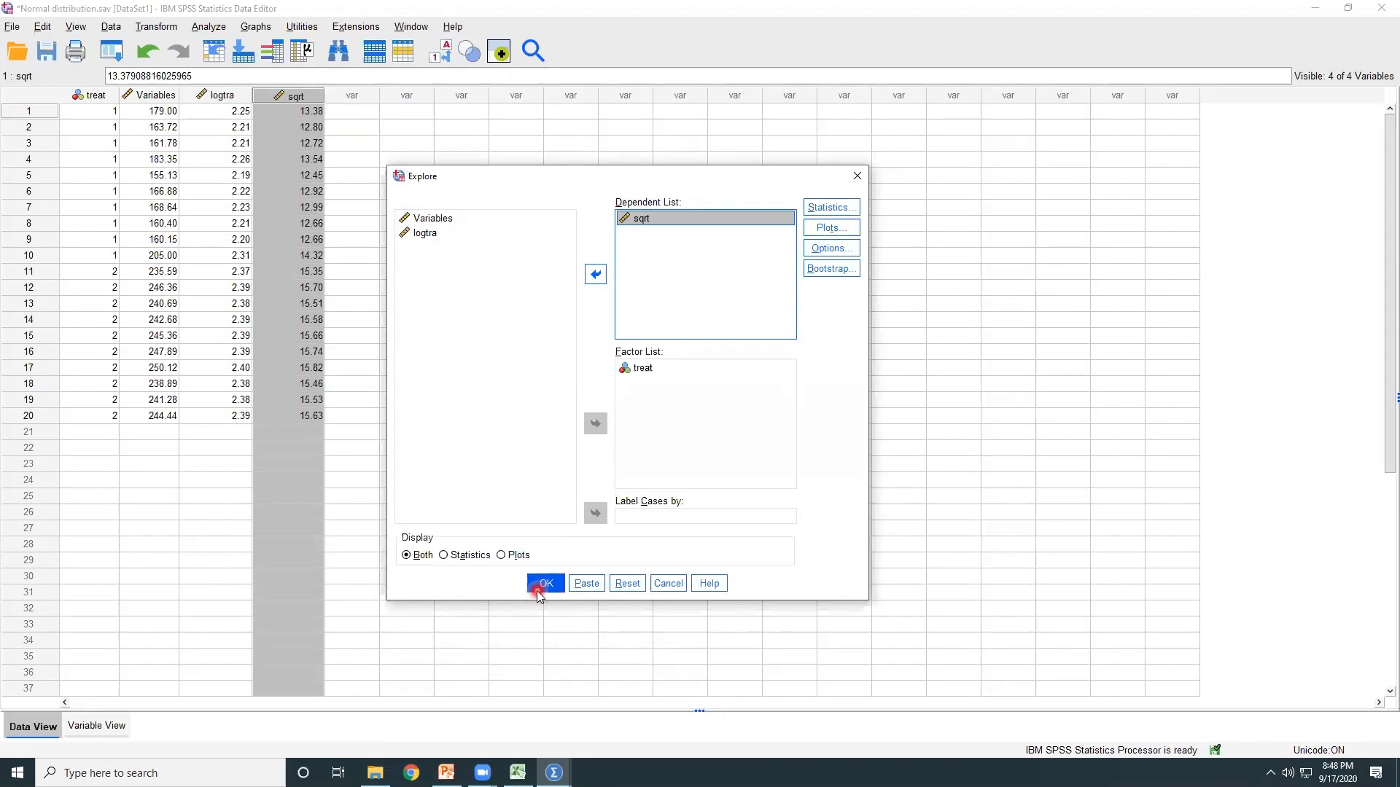
click(662, 585)
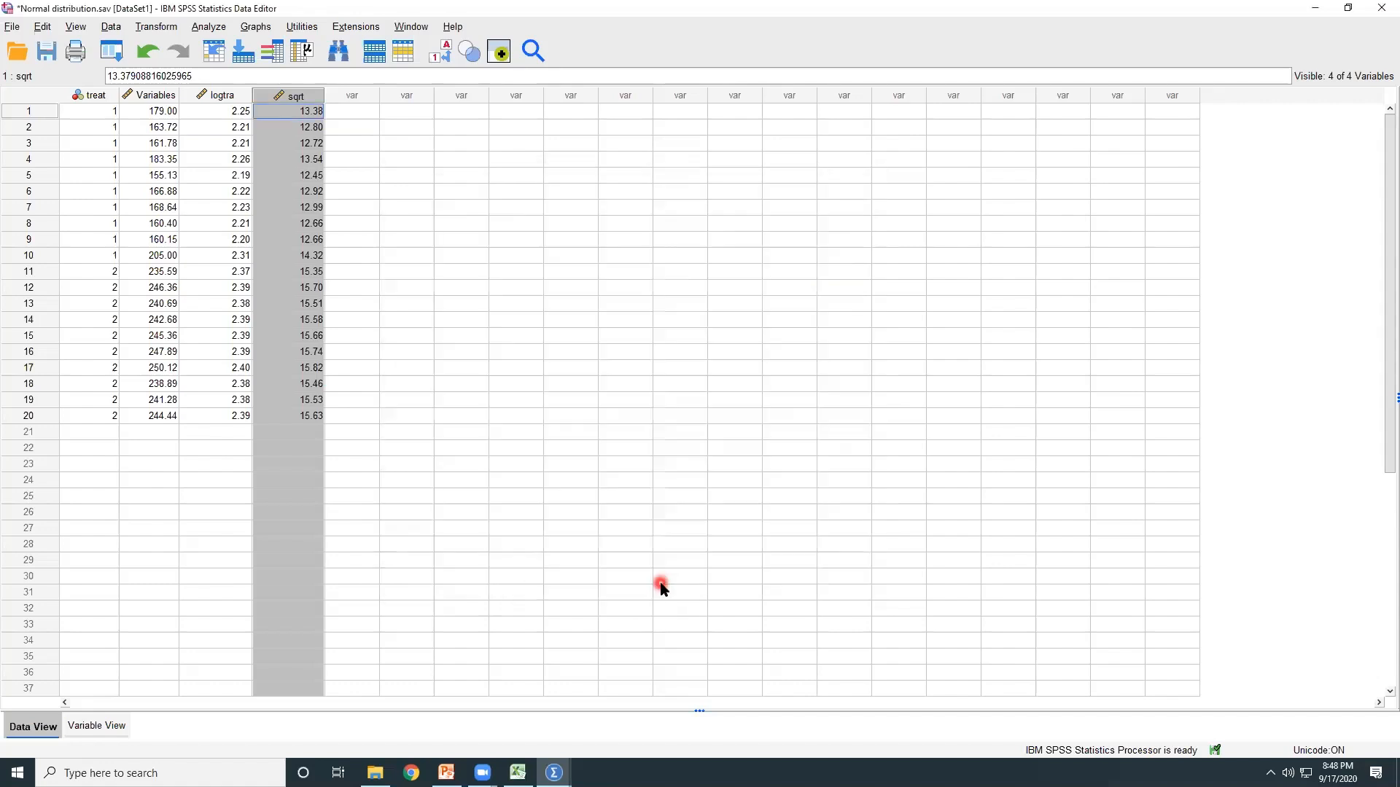
Step: Close the Normal distribution Data Editor and exit SPSS Statistics, dismissing the closing prompts
click(1380, 7)
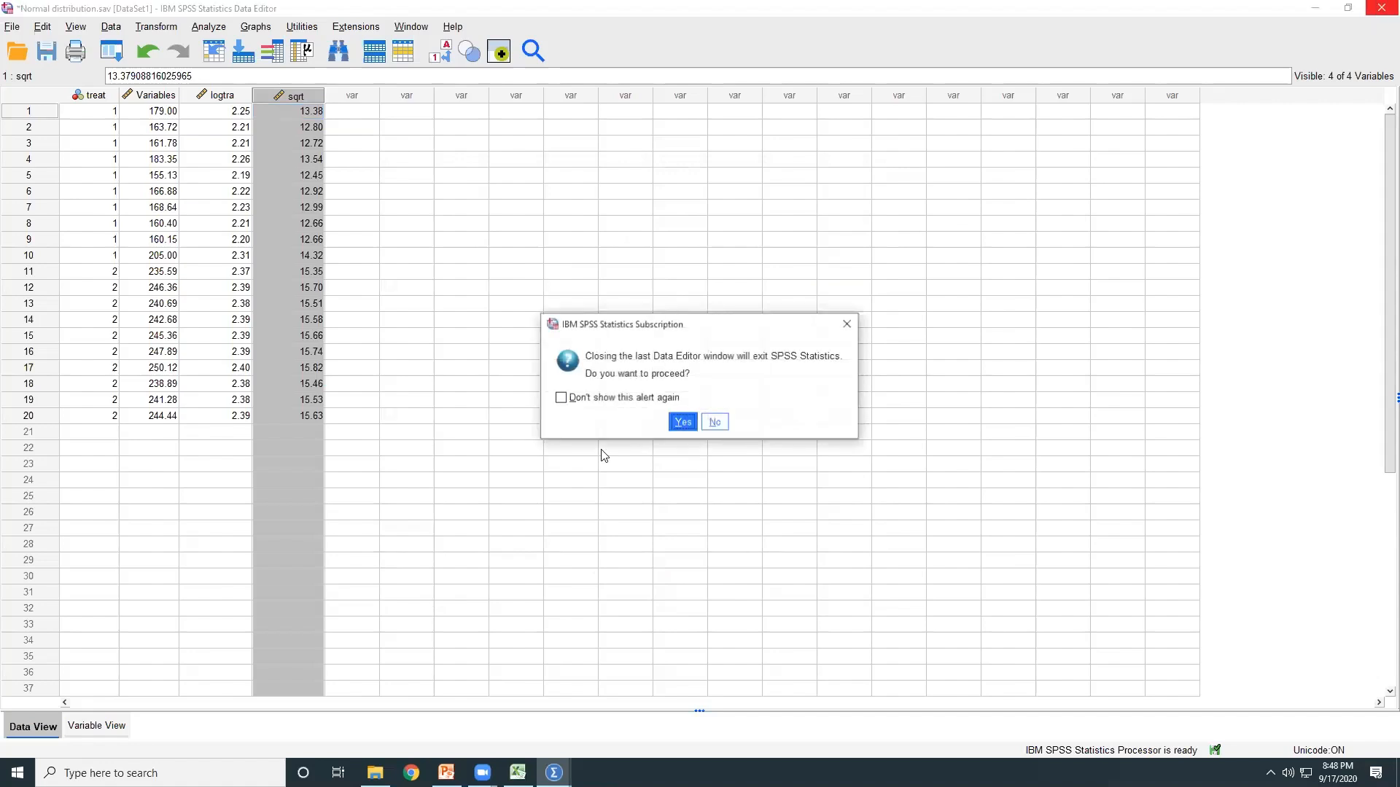
click(682, 423)
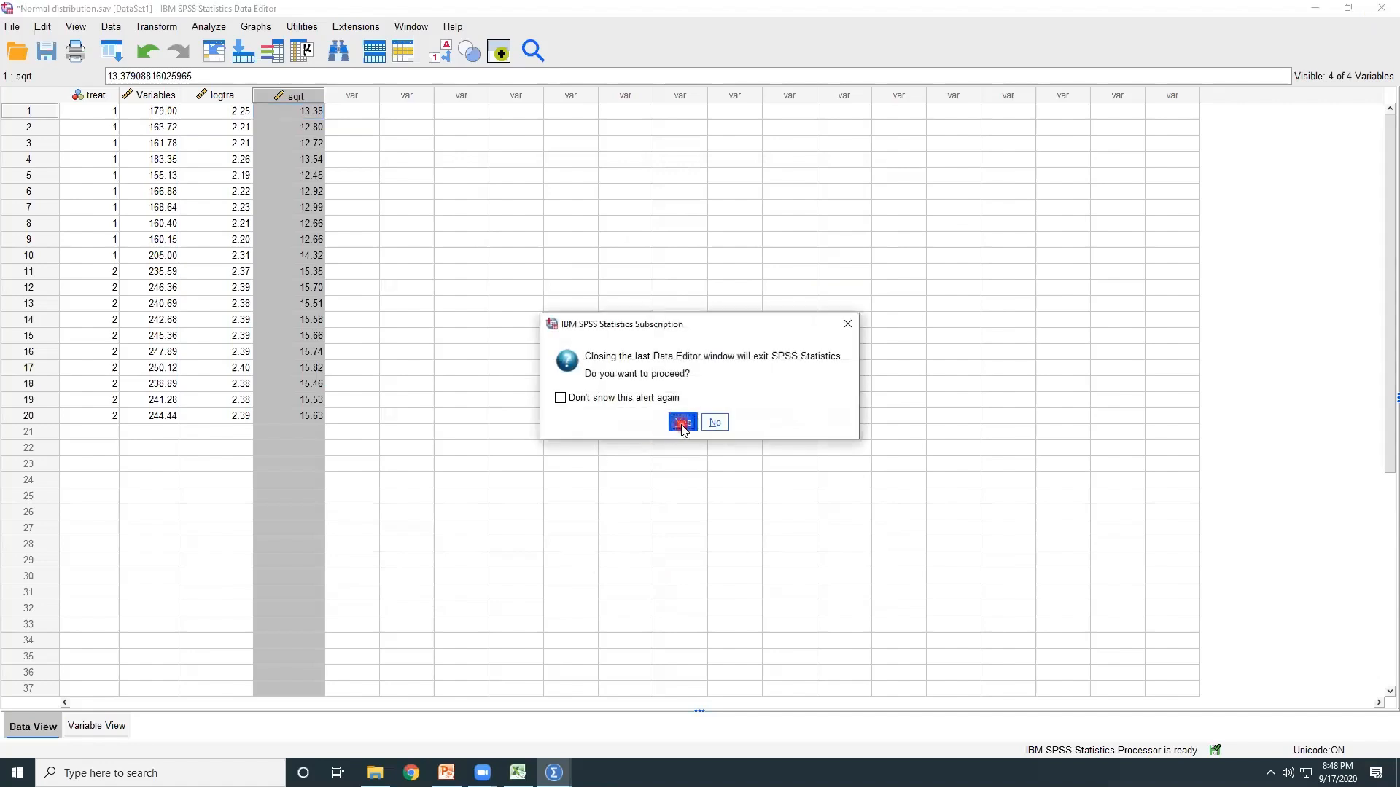
click(695, 403)
click(699, 427)
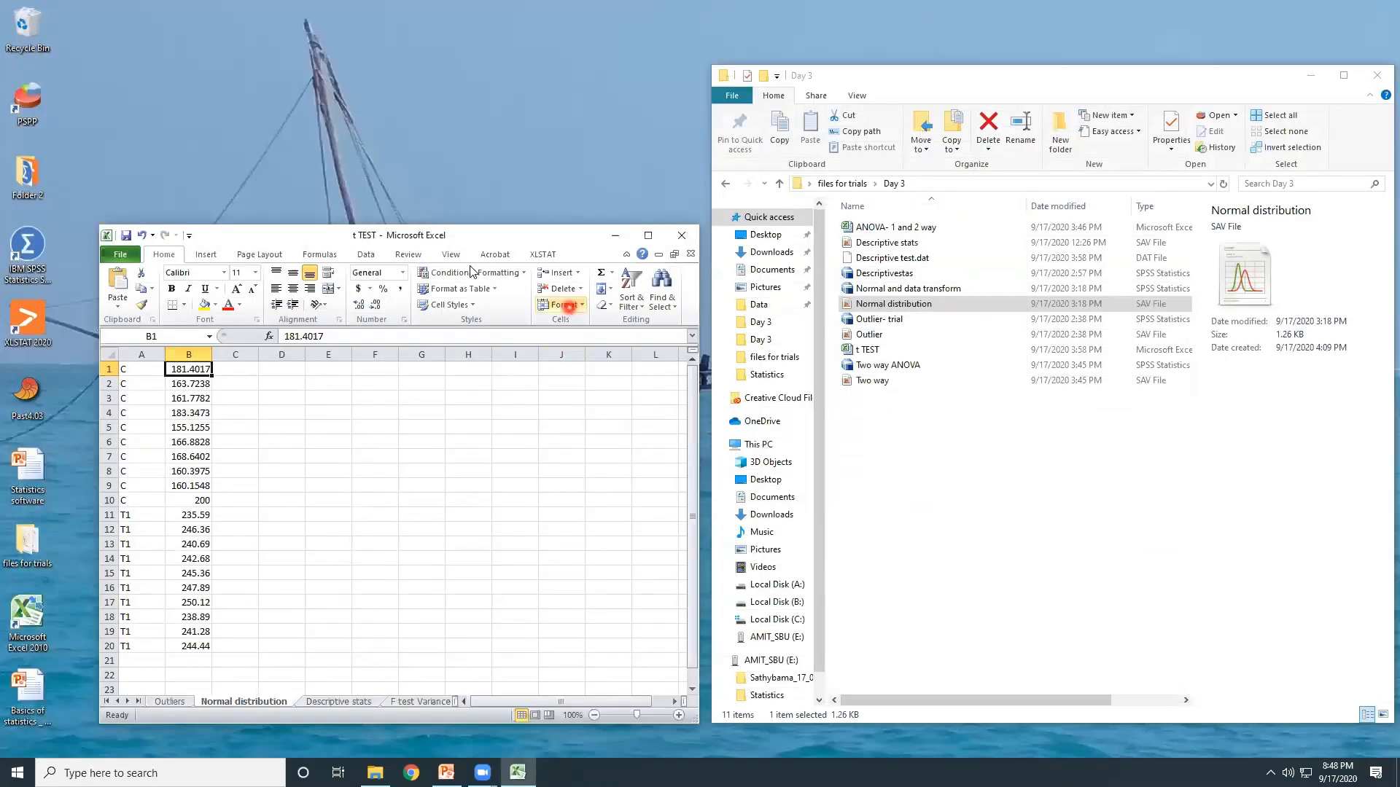
Step: Show the Descriptive stats sheet of the t TEST workbook and select its data in A1:B20
click(338, 701)
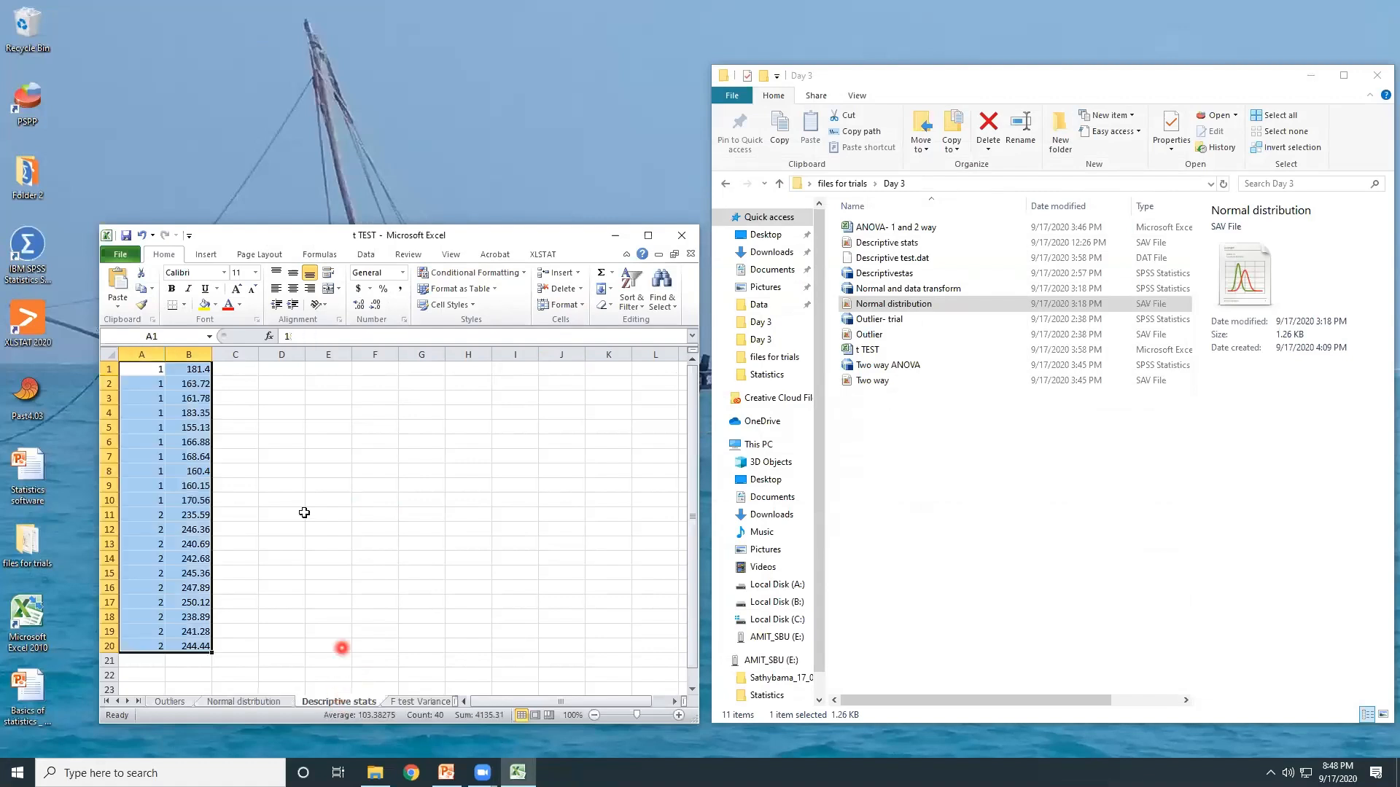
click(146, 371)
drag(145, 371, 191, 646)
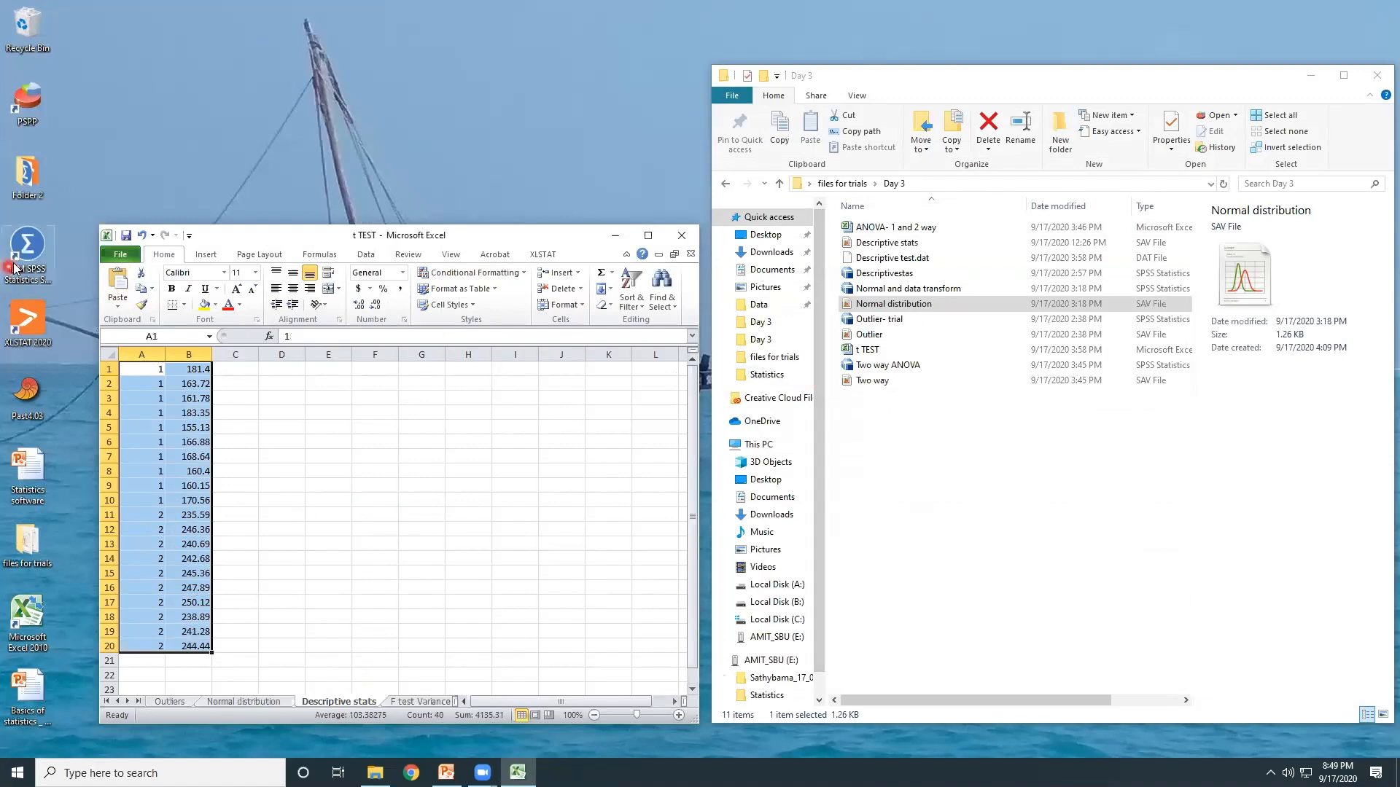
Step: Open the Descriptive stats SAV file from the Day 3 folder in SPSS Statistics
click(890, 248)
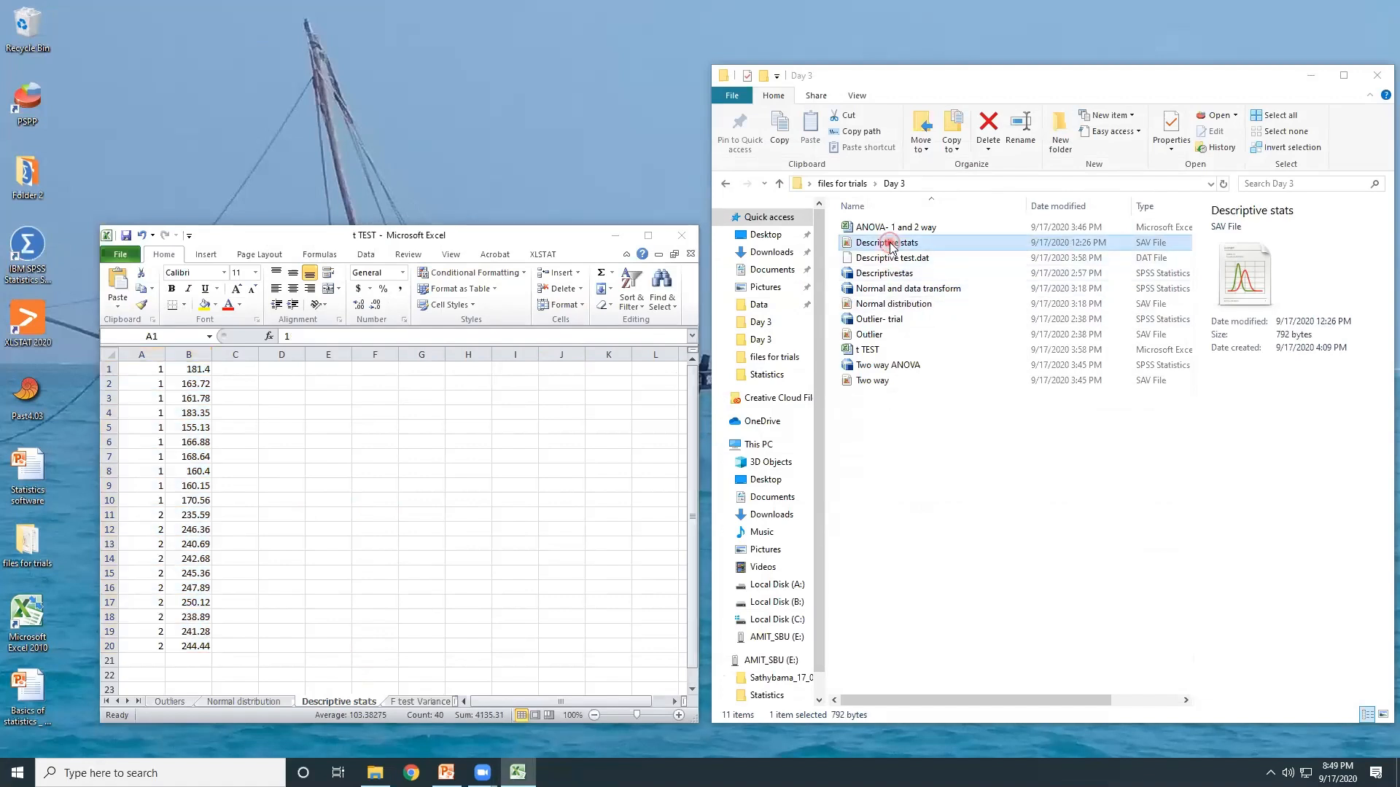
drag(891, 248, 28, 252)
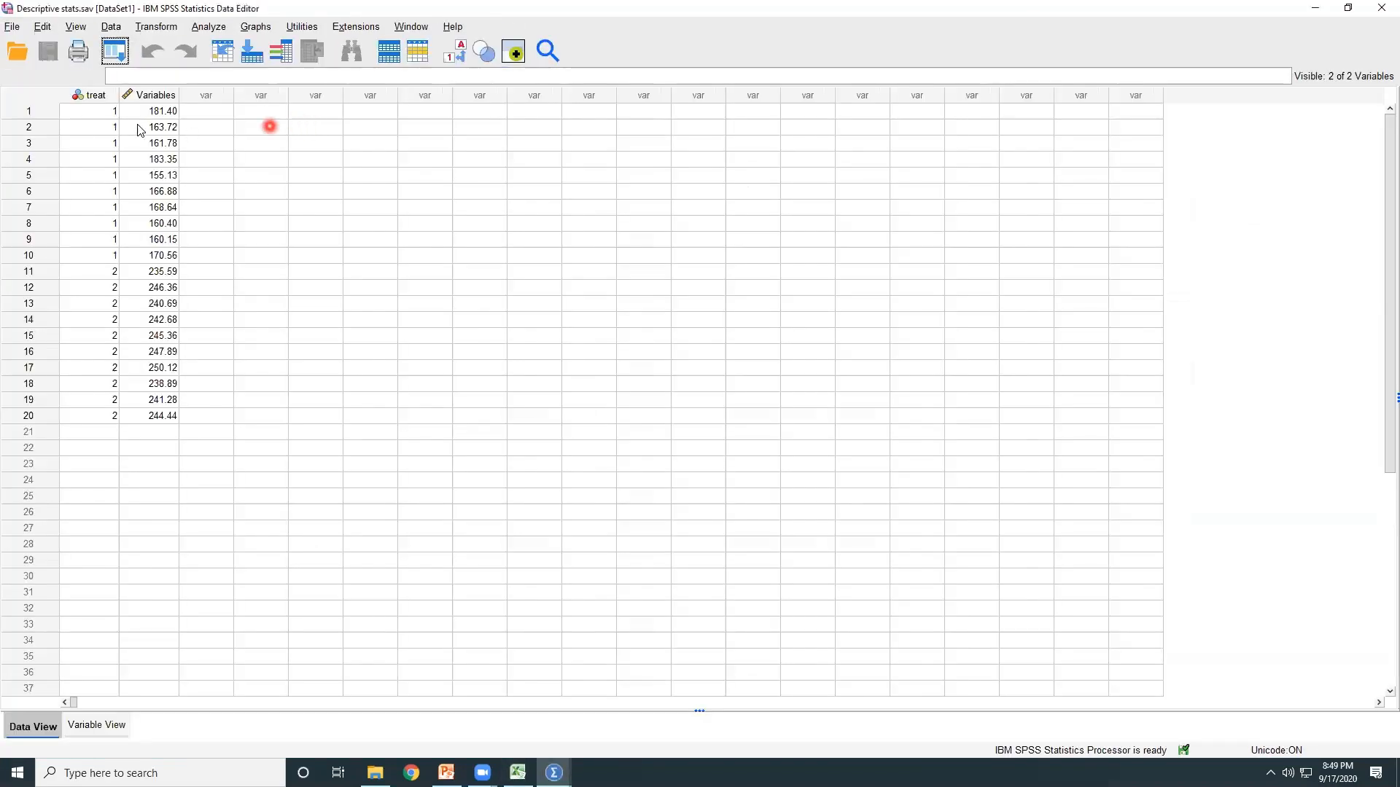
Step: Review the treat column's codes and its defined value labels, and return to the data values
drag(86, 110, 105, 416)
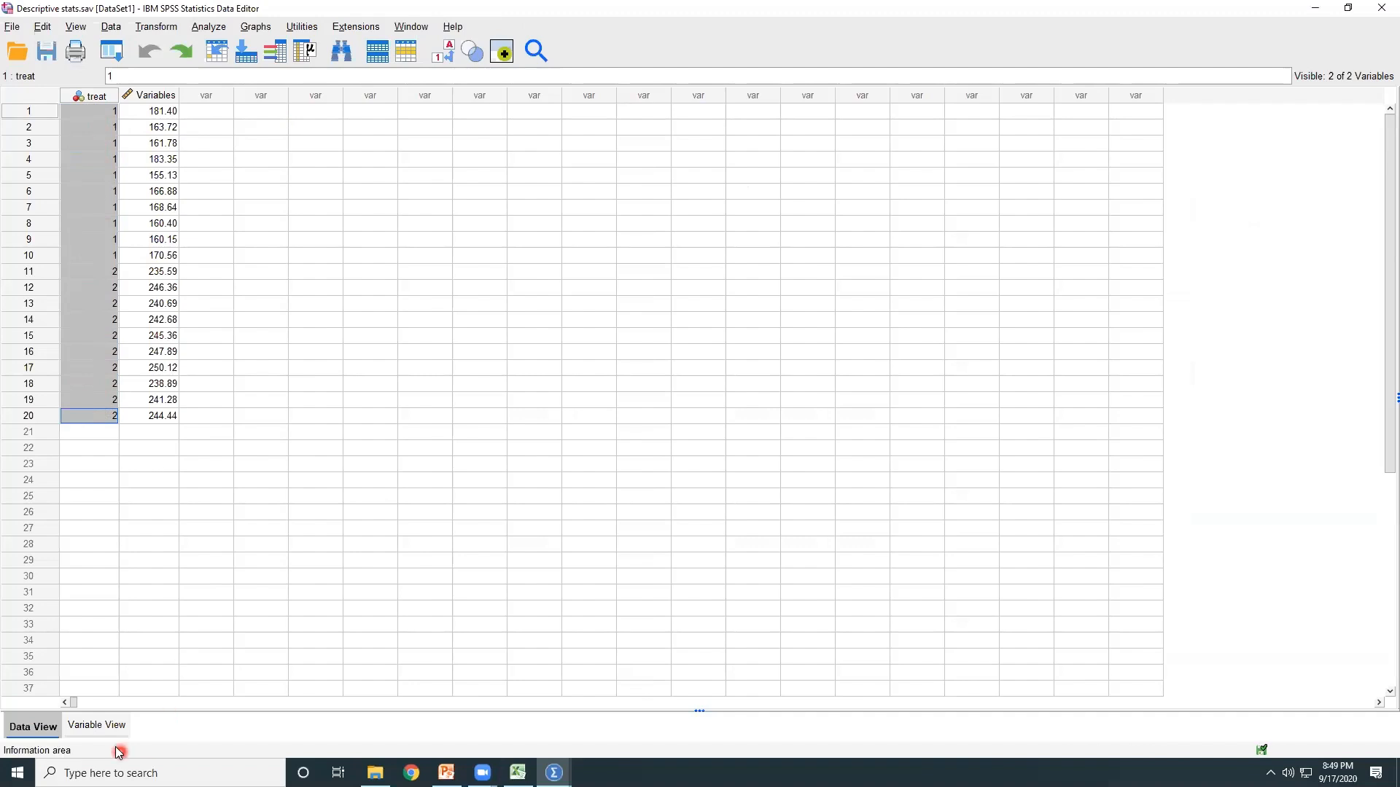
click(111, 723)
click(402, 90)
click(423, 89)
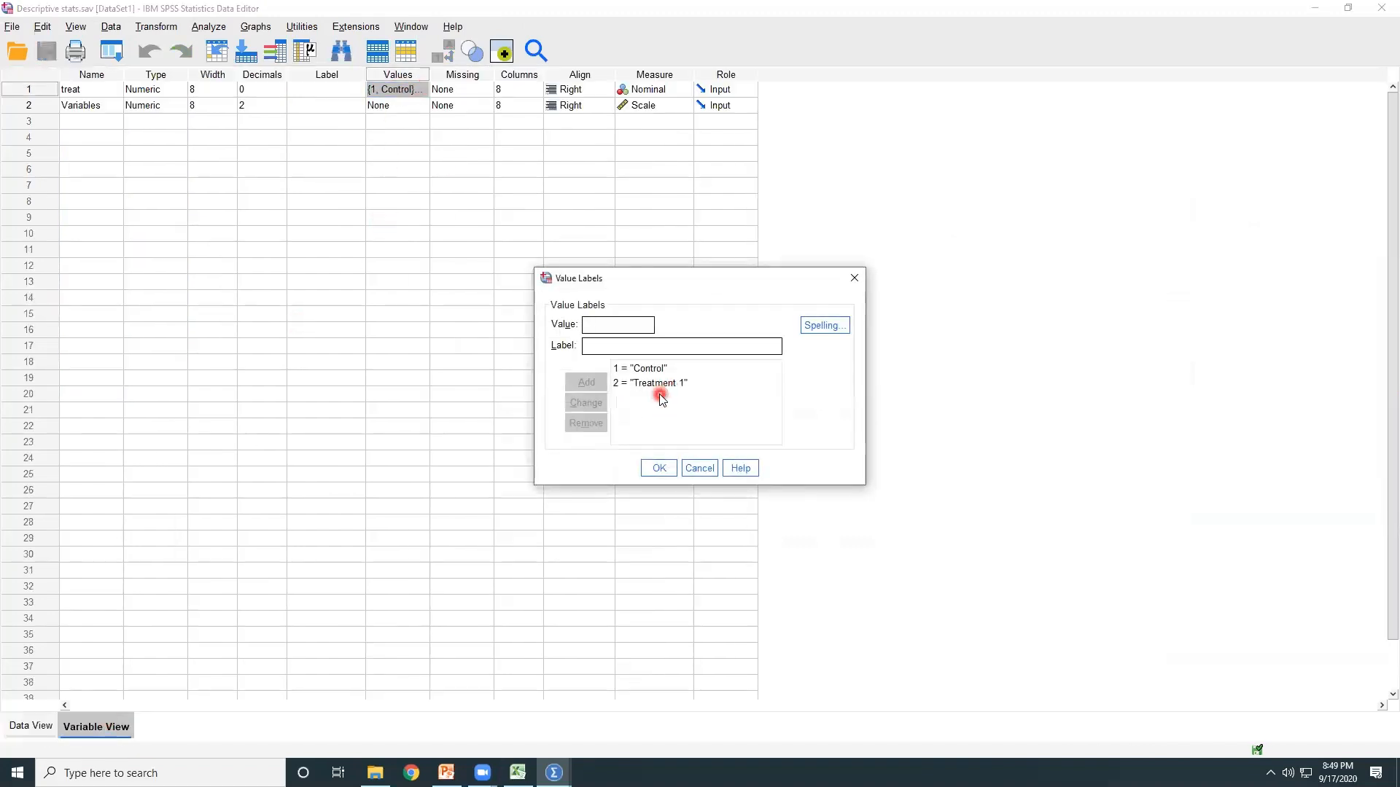
click(661, 471)
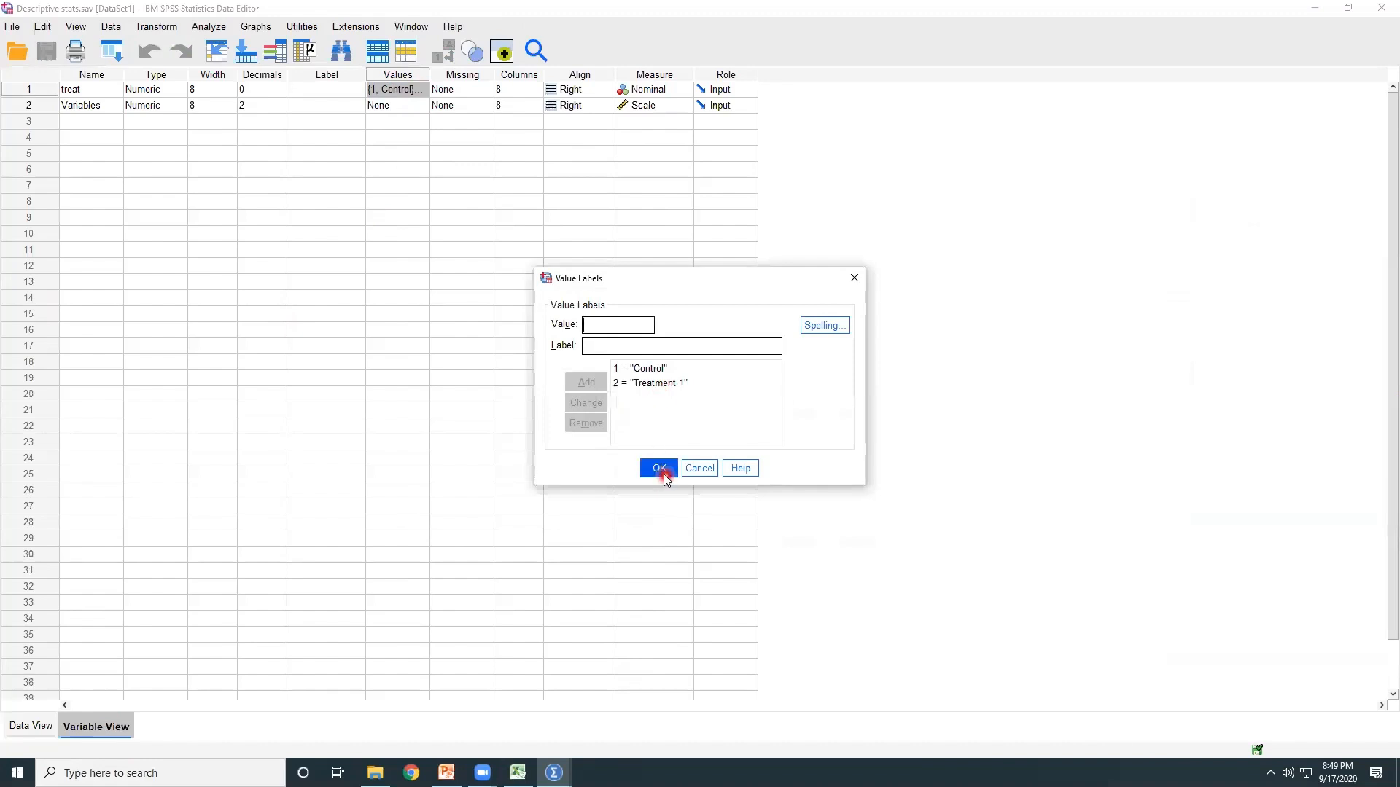
click(41, 729)
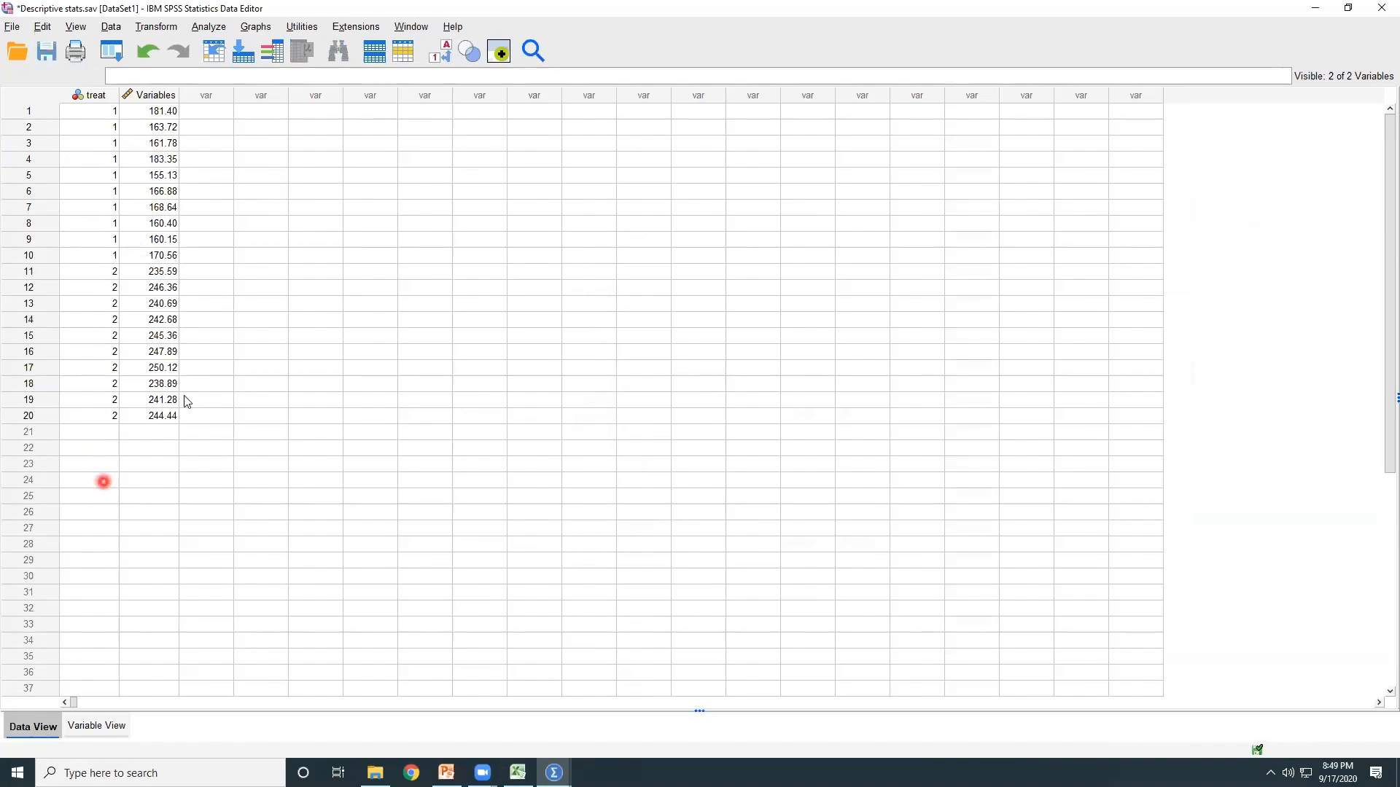
Step: Set up an Explore analysis with treat as the factor and Variables as the dependent variable
click(201, 29)
click(241, 85)
click(350, 85)
click(417, 127)
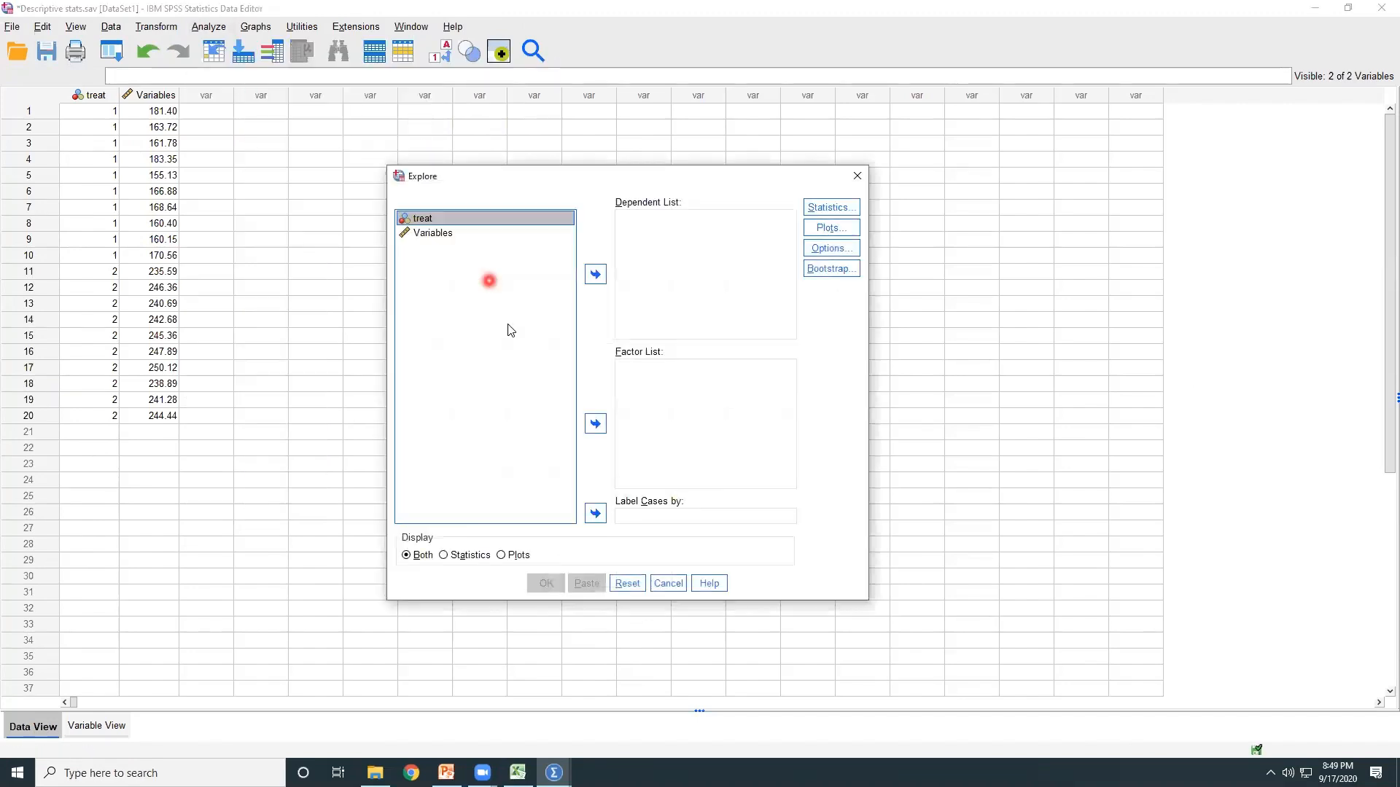
click(595, 423)
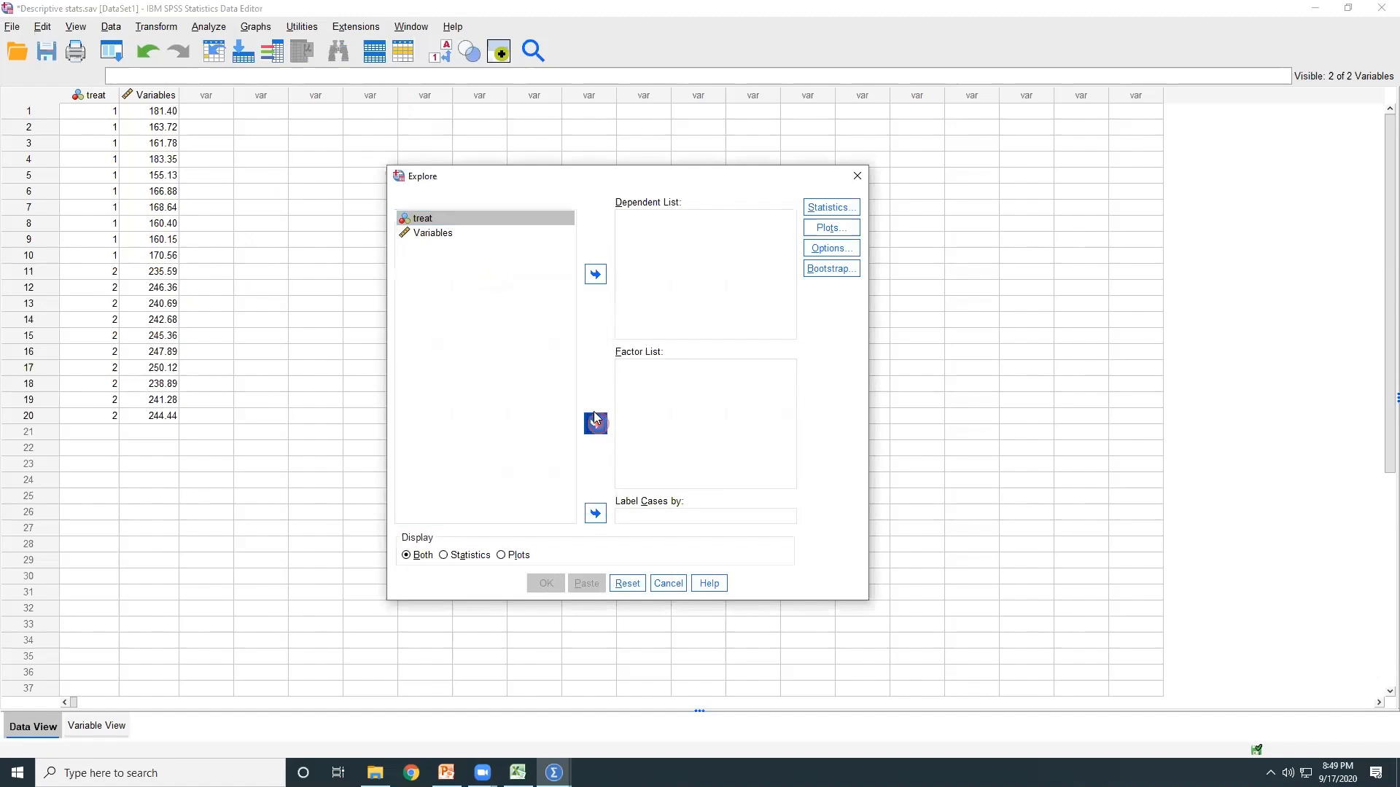
click(437, 218)
click(595, 274)
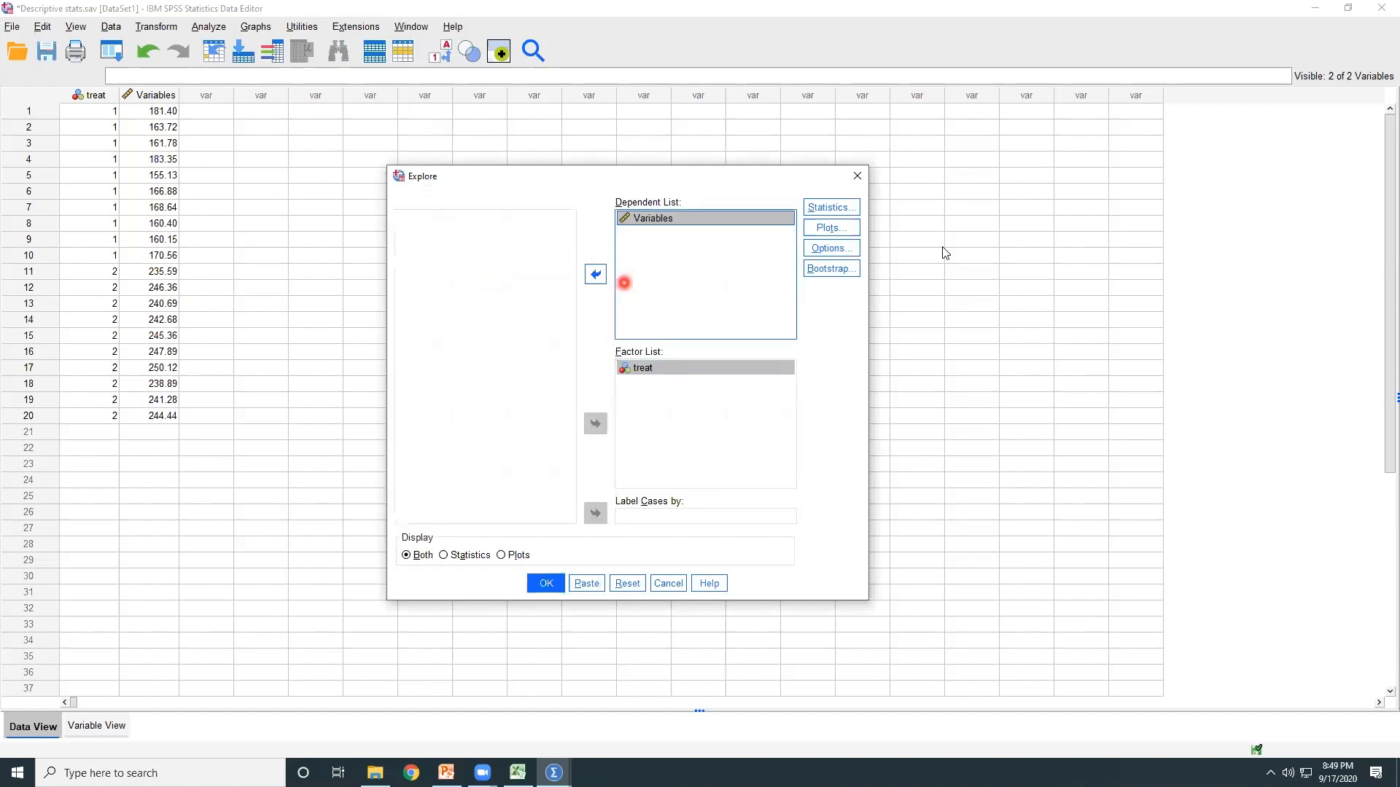
Step: Add Outliers to the statistics requested in the Explore analysis
click(831, 208)
click(218, 317)
click(237, 365)
Step: Request normality plots with tests and histograms, exclude stem-and-leaf plots, and run the Explore analysis
click(845, 228)
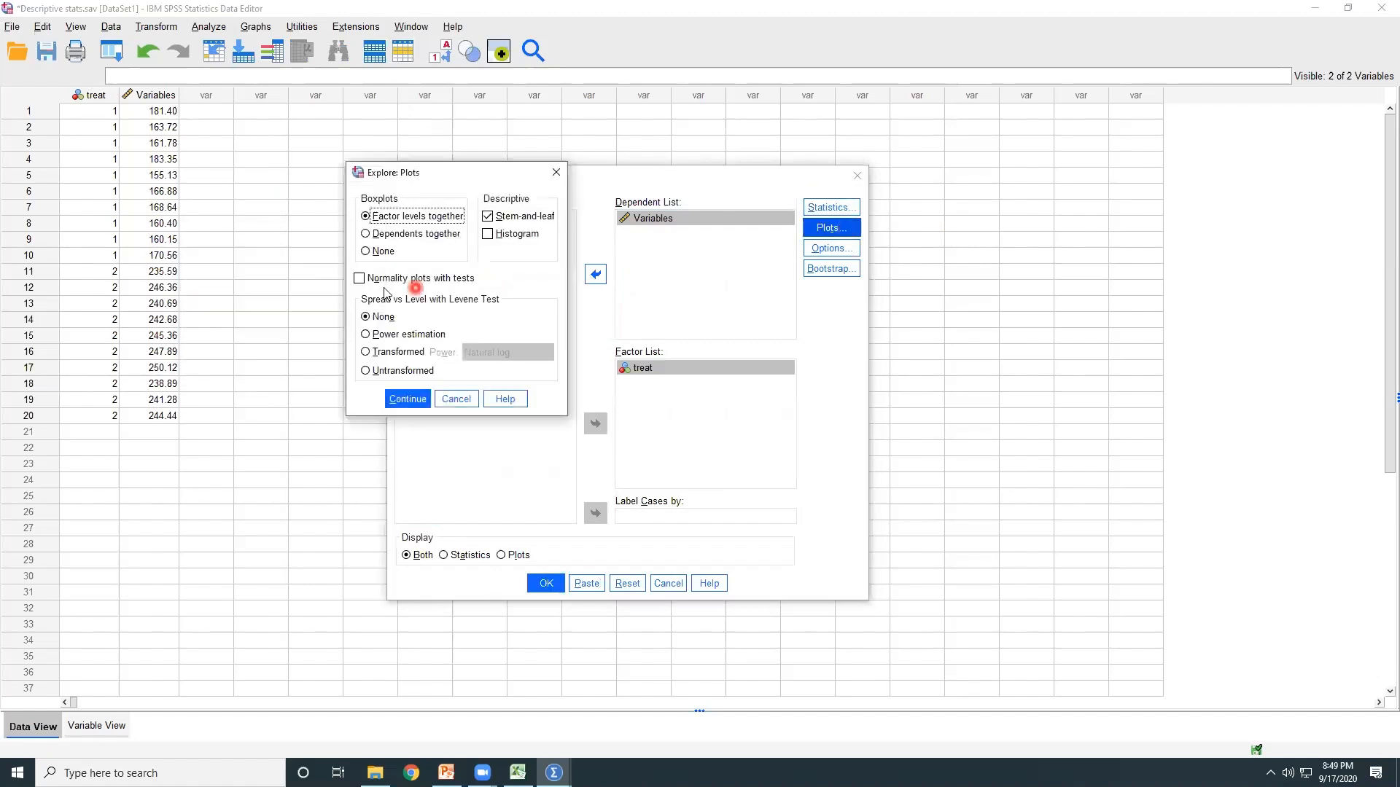
click(360, 277)
click(487, 234)
click(487, 216)
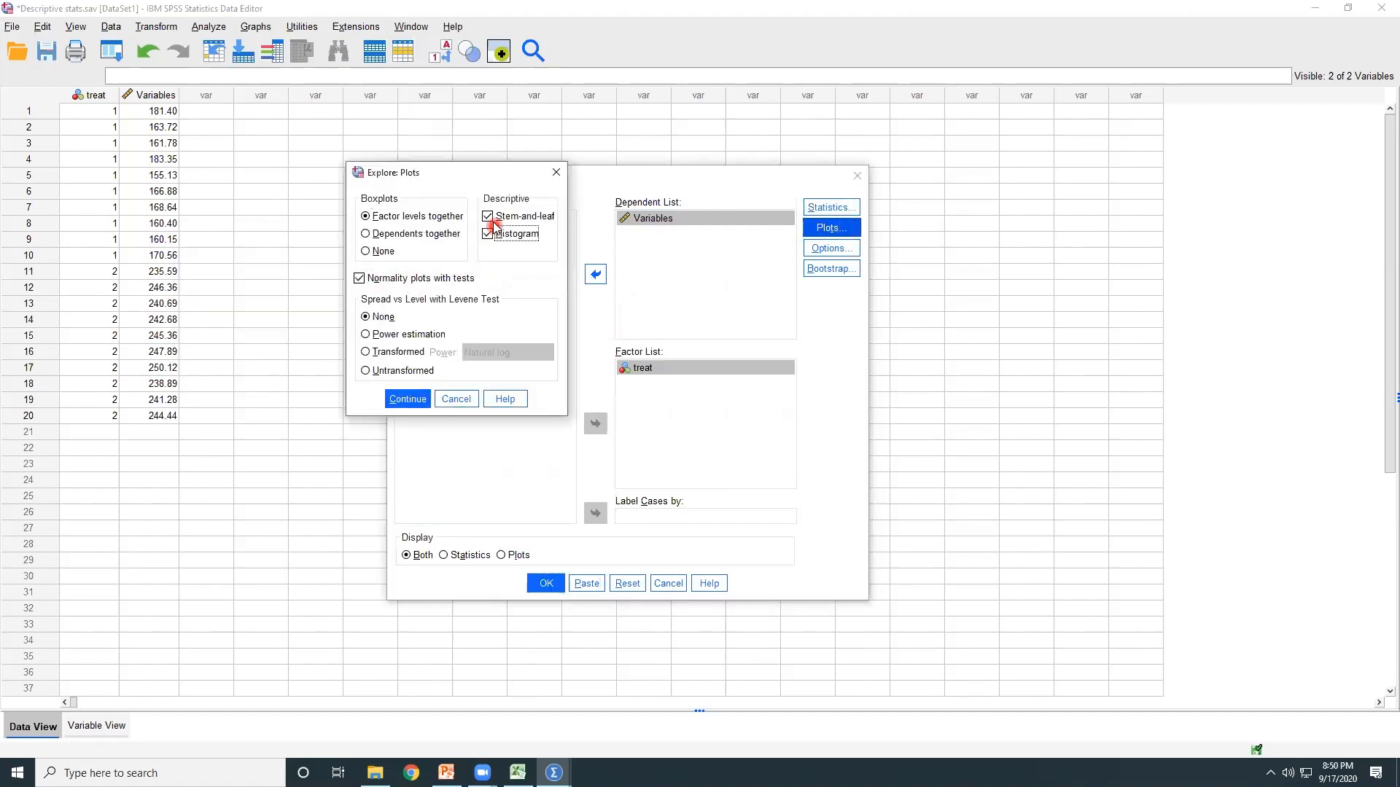
click(403, 403)
click(548, 583)
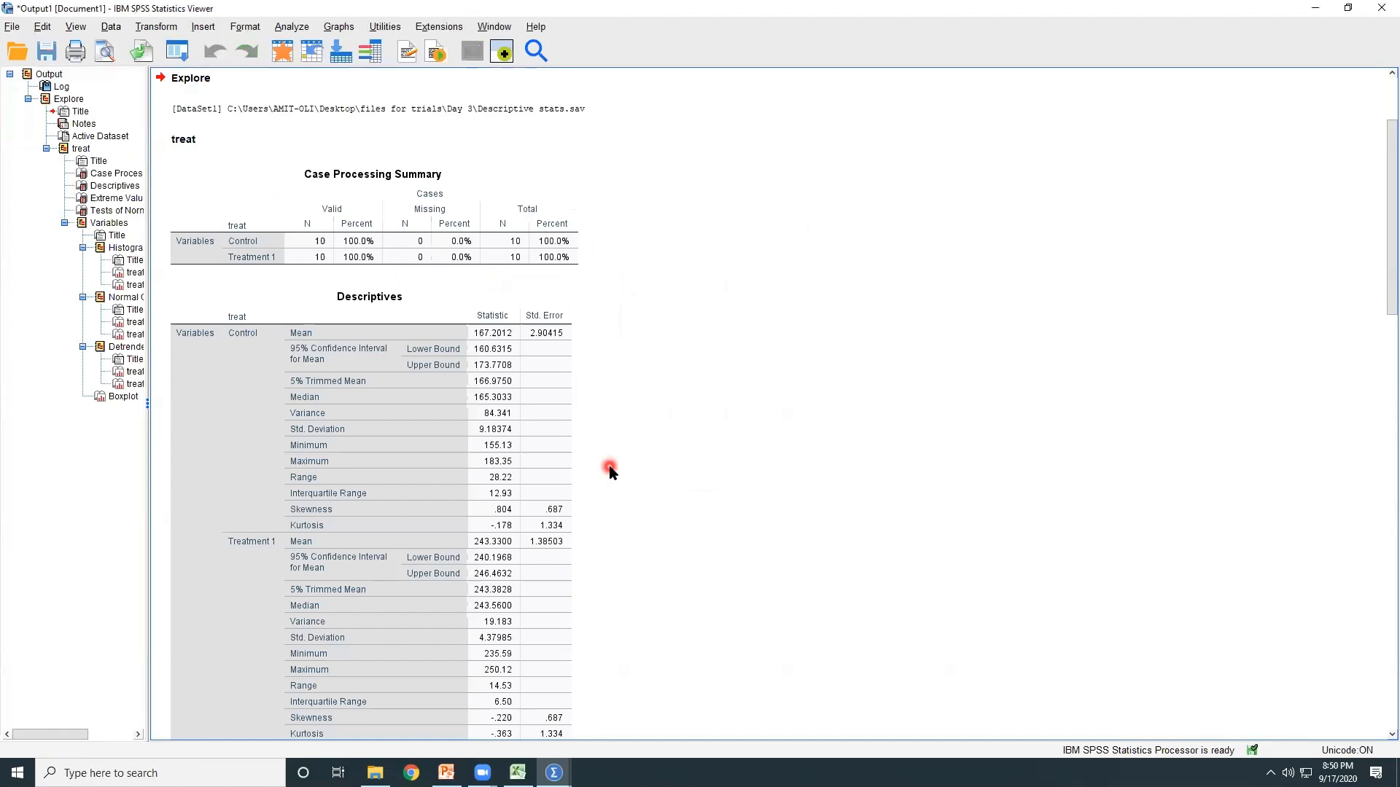
Step: Restore the output window, place and enlarge it beside the data, and show the full Descriptives table
scroll(610, 471, up, 2)
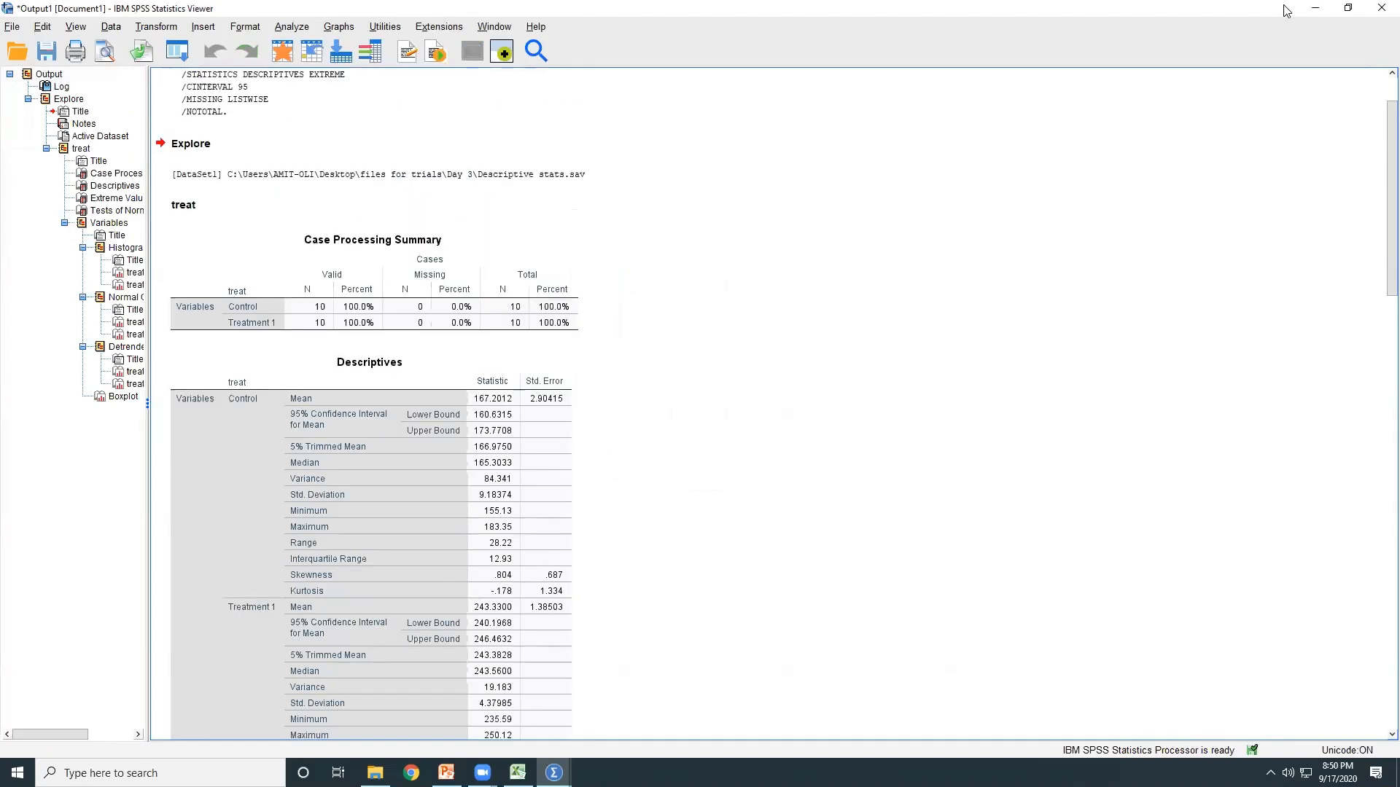
click(1346, 16)
drag(648, 93, 929, 22)
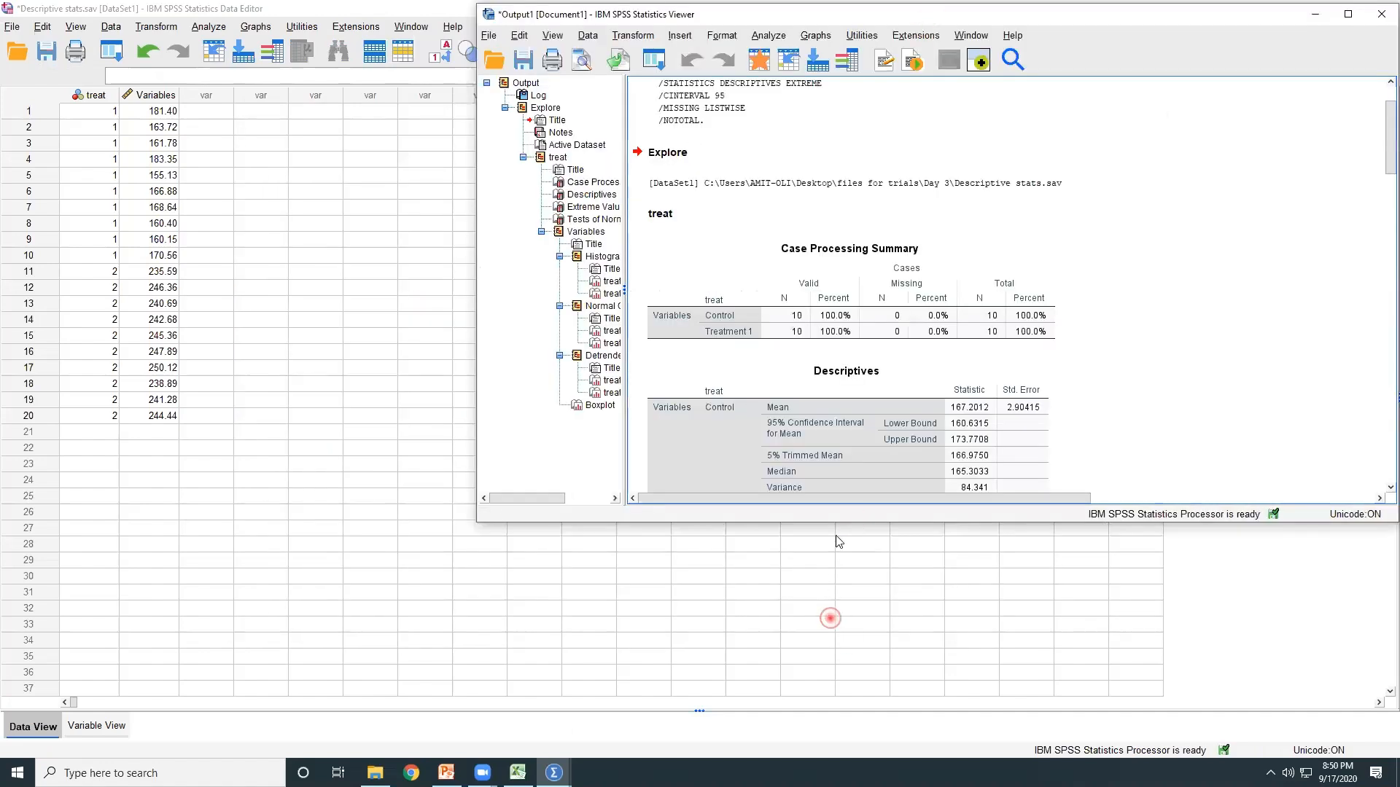
drag(836, 525, 835, 742)
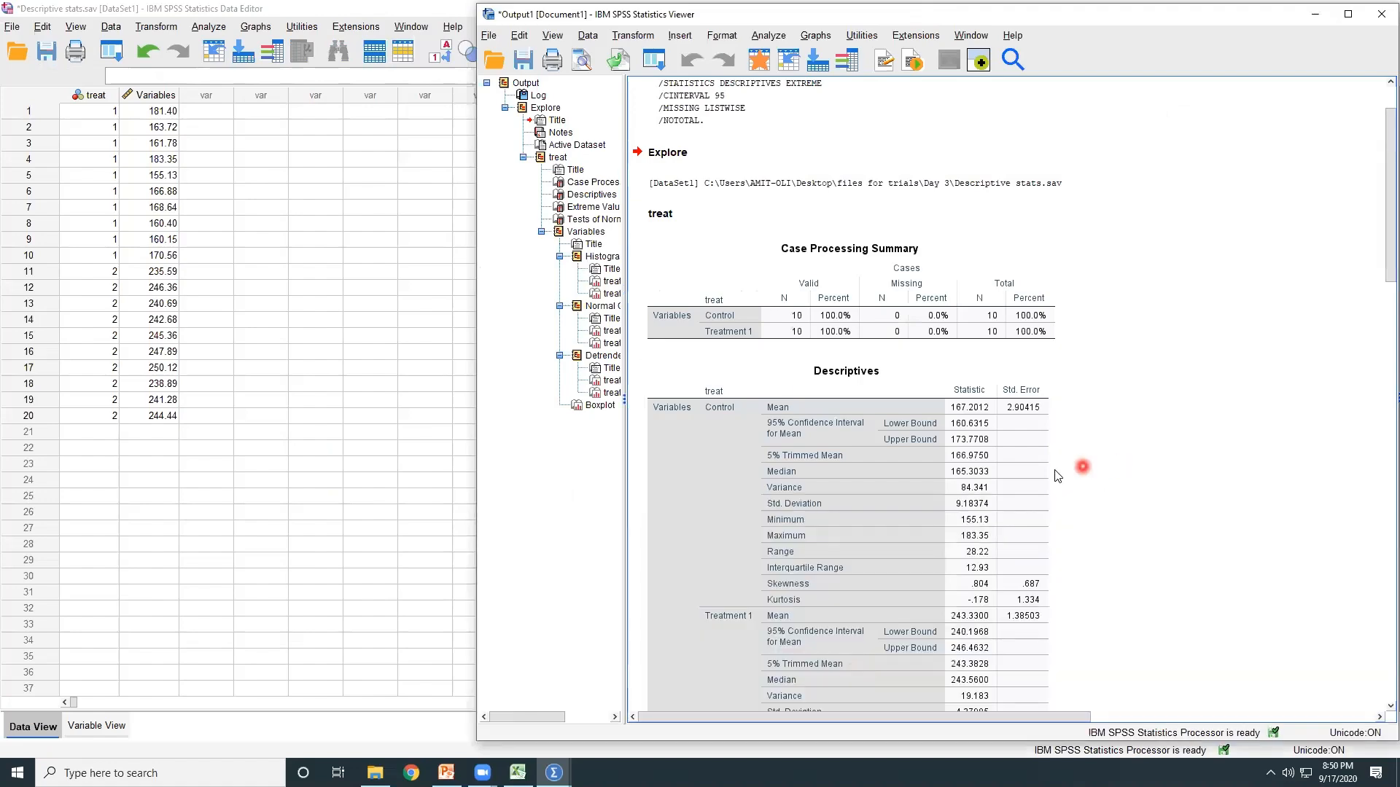
scroll(1071, 469, down, 3)
scroll(1057, 474, down, 2)
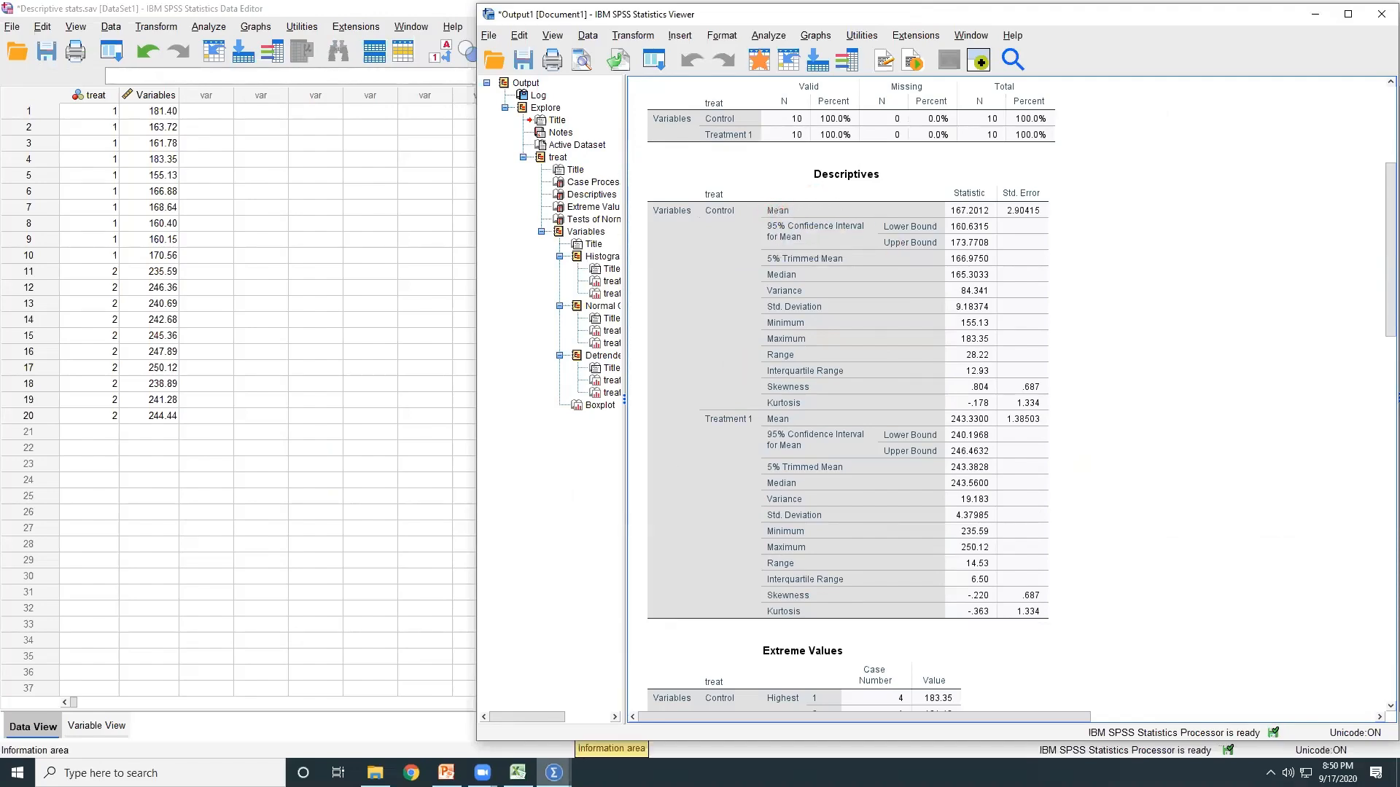
Step: Switch to the Basics of statistics PowerPoint deck and show the A Quick recap slide beside the Descriptives table
click(447, 773)
scroll(486, 584, up, 5)
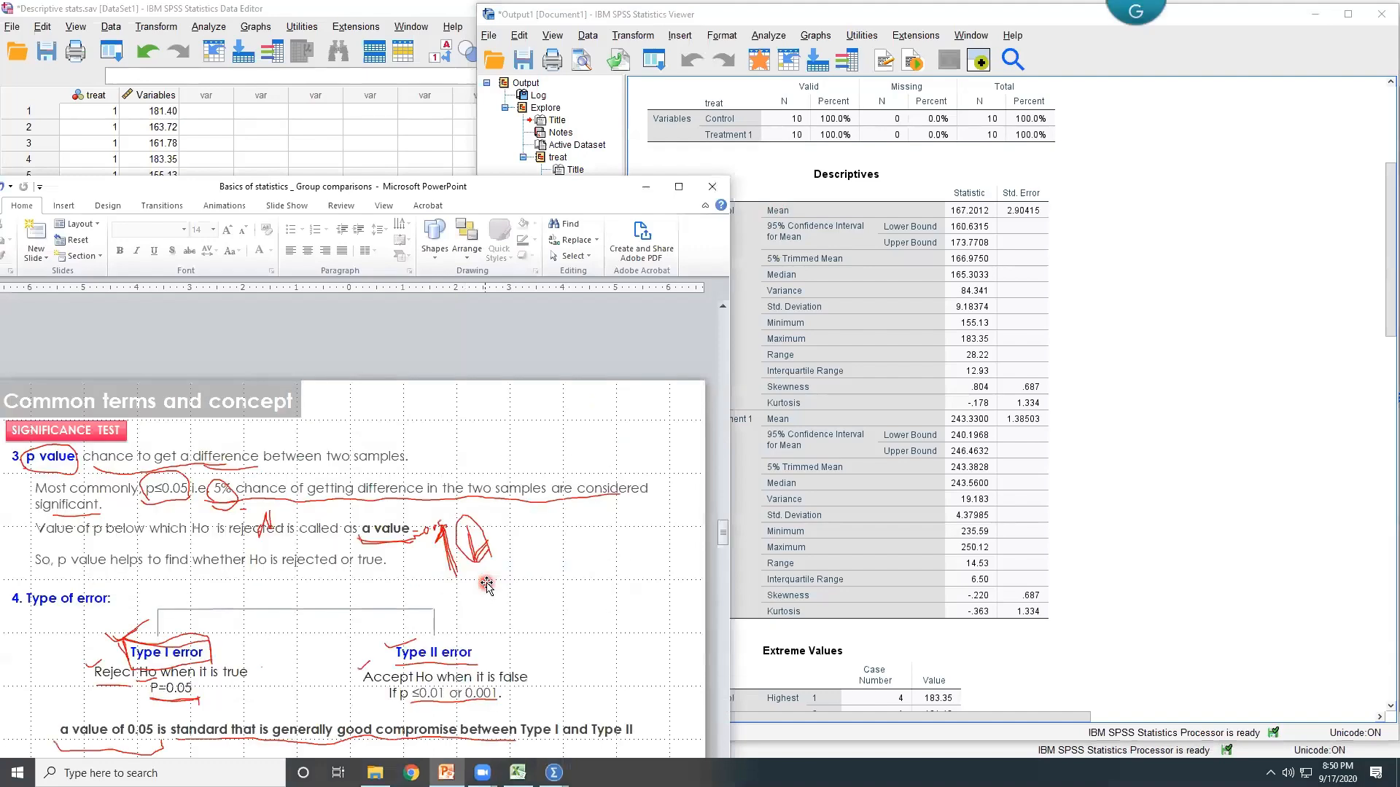
scroll(486, 585, up, 5)
scroll(486, 585, down, 1)
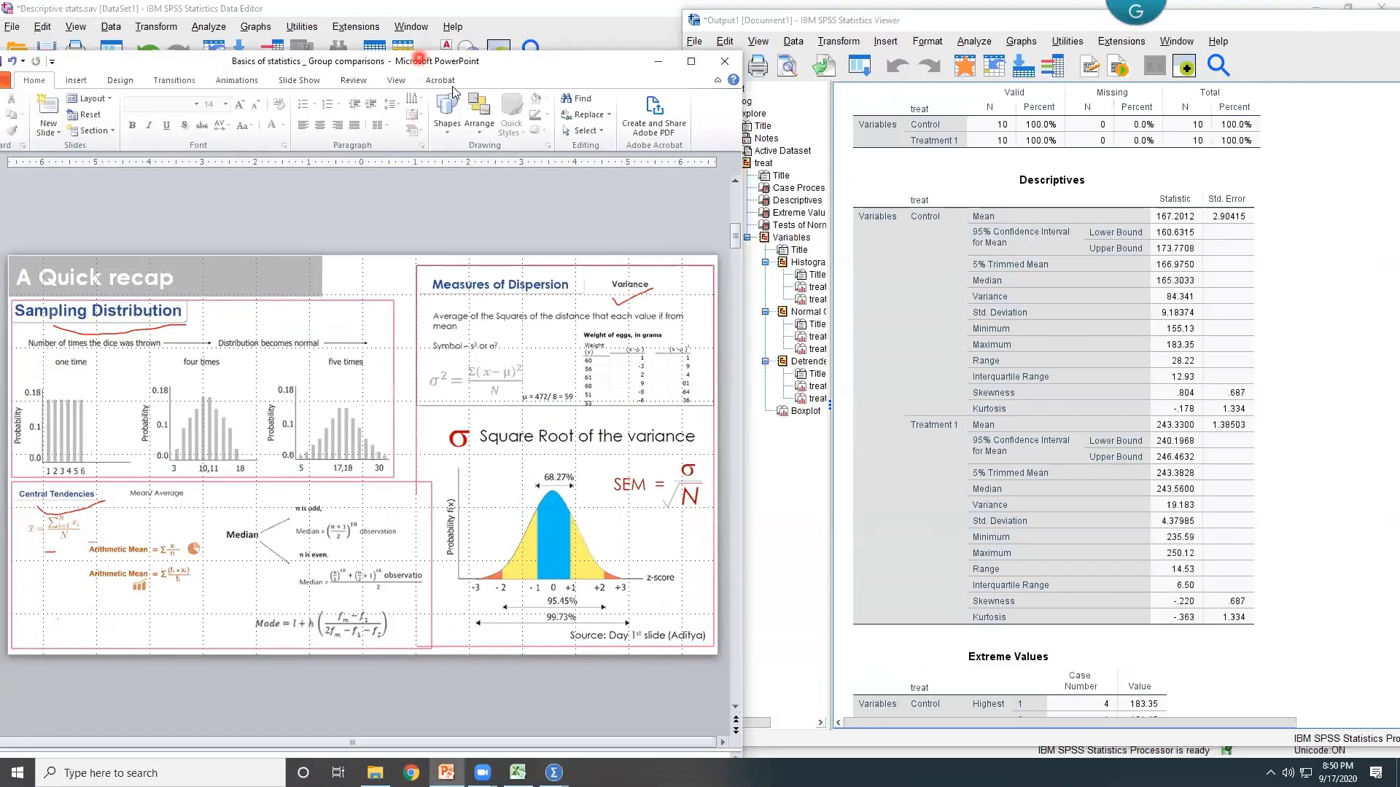
click(975, 380)
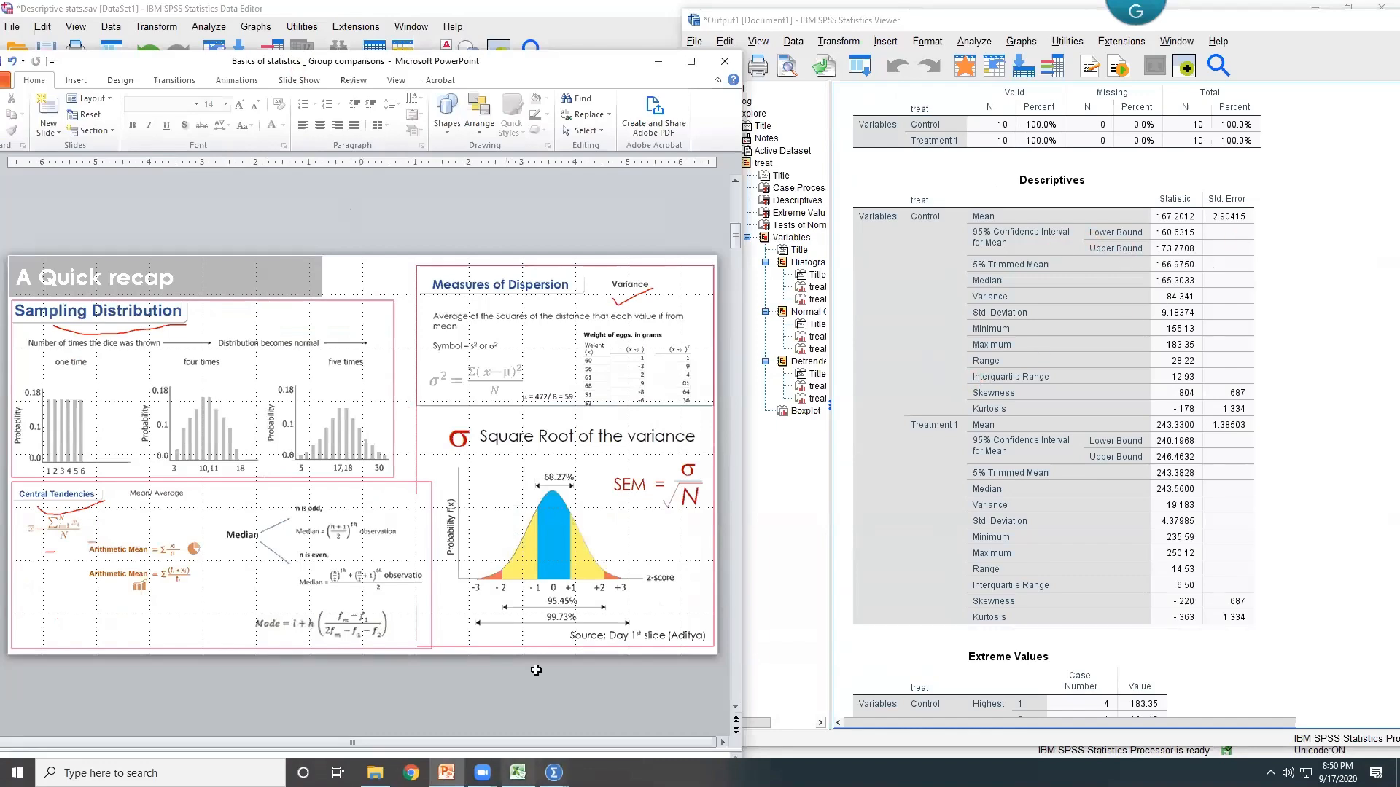
Step: Bring up the t TEST workbook in Excel to view the Descriptive stats data, and minimize it again
click(518, 773)
click(235, 368)
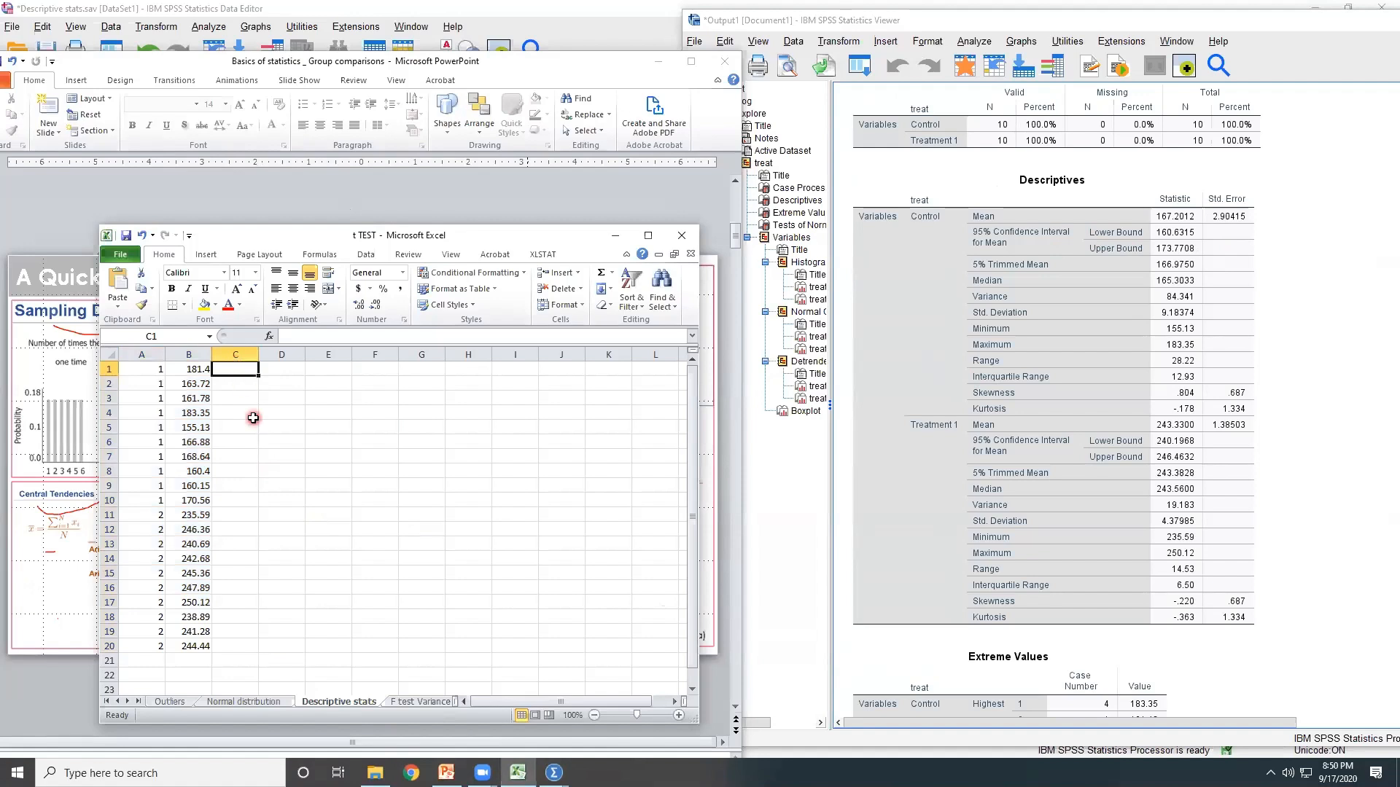
click(944, 447)
click(616, 235)
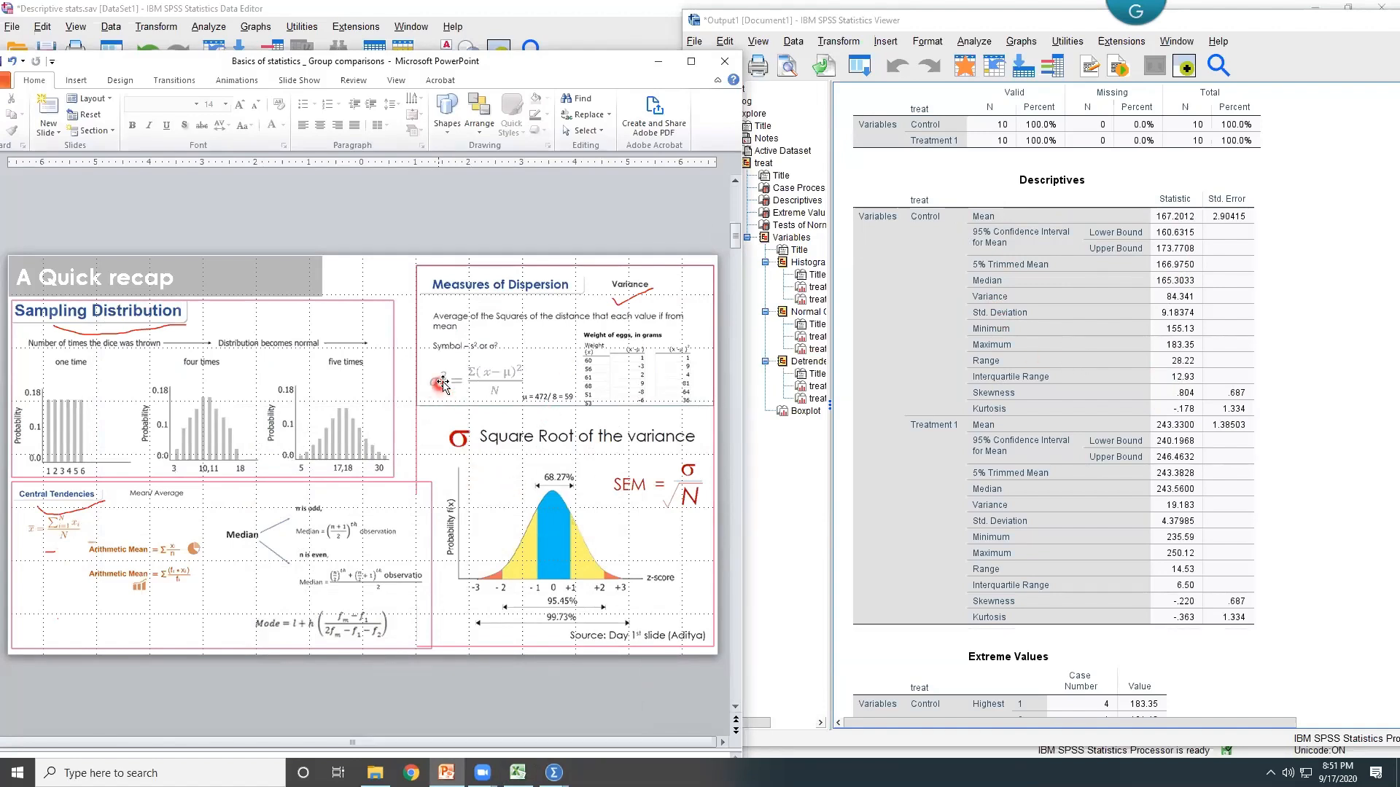
Step: Return to the SPSS output, maximize its window, and examine the Tests of Normality table and the histograms
click(998, 297)
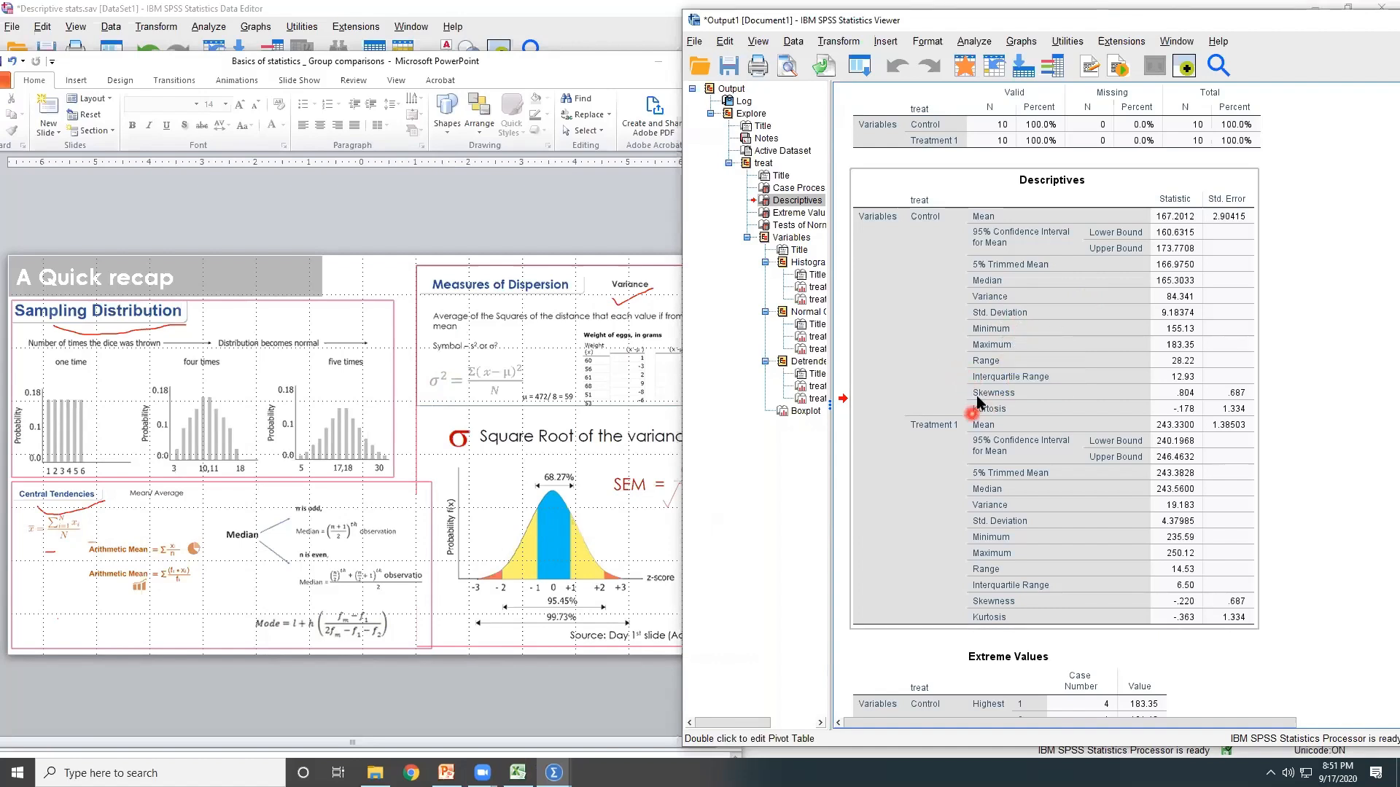
double_click(1243, 19)
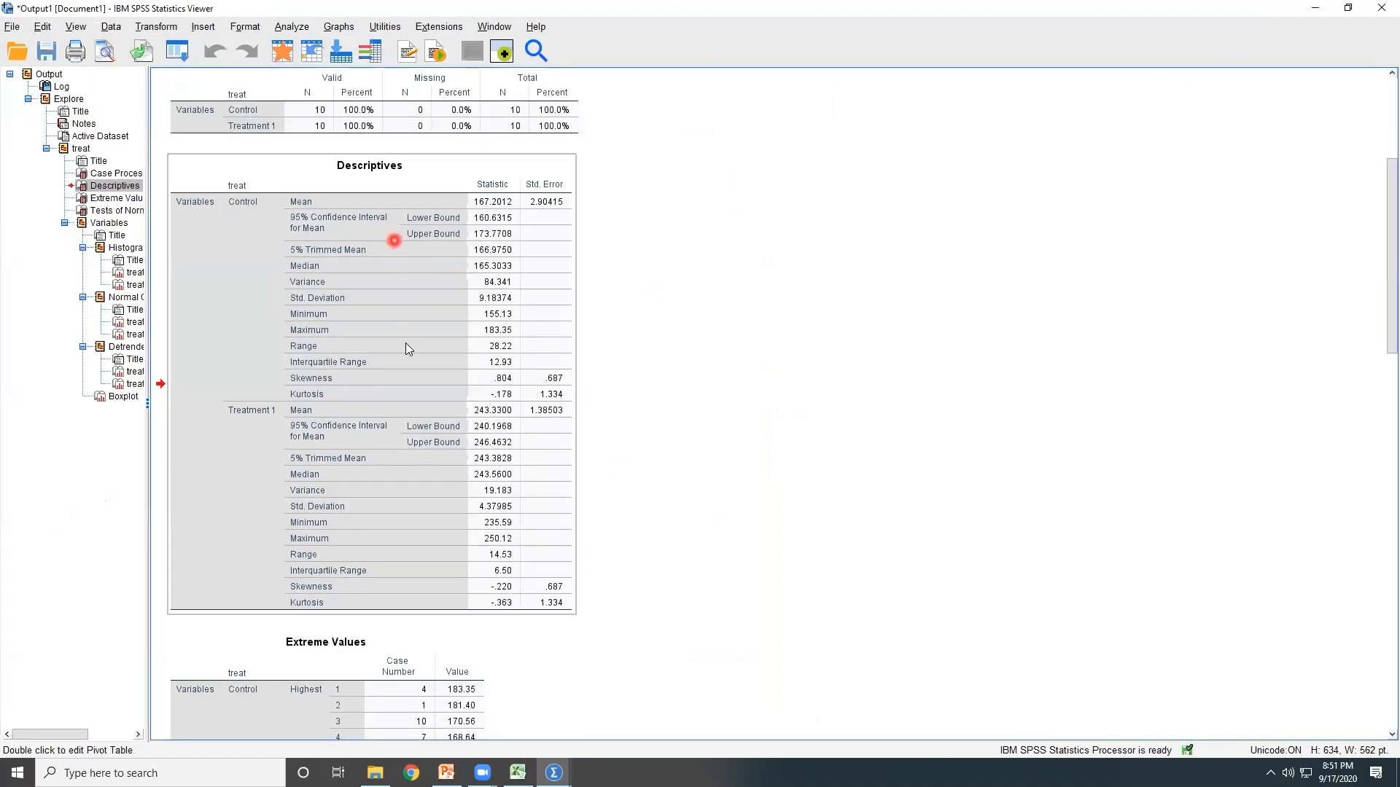
scroll(404, 374, down, 10)
scroll(406, 379, down, 10)
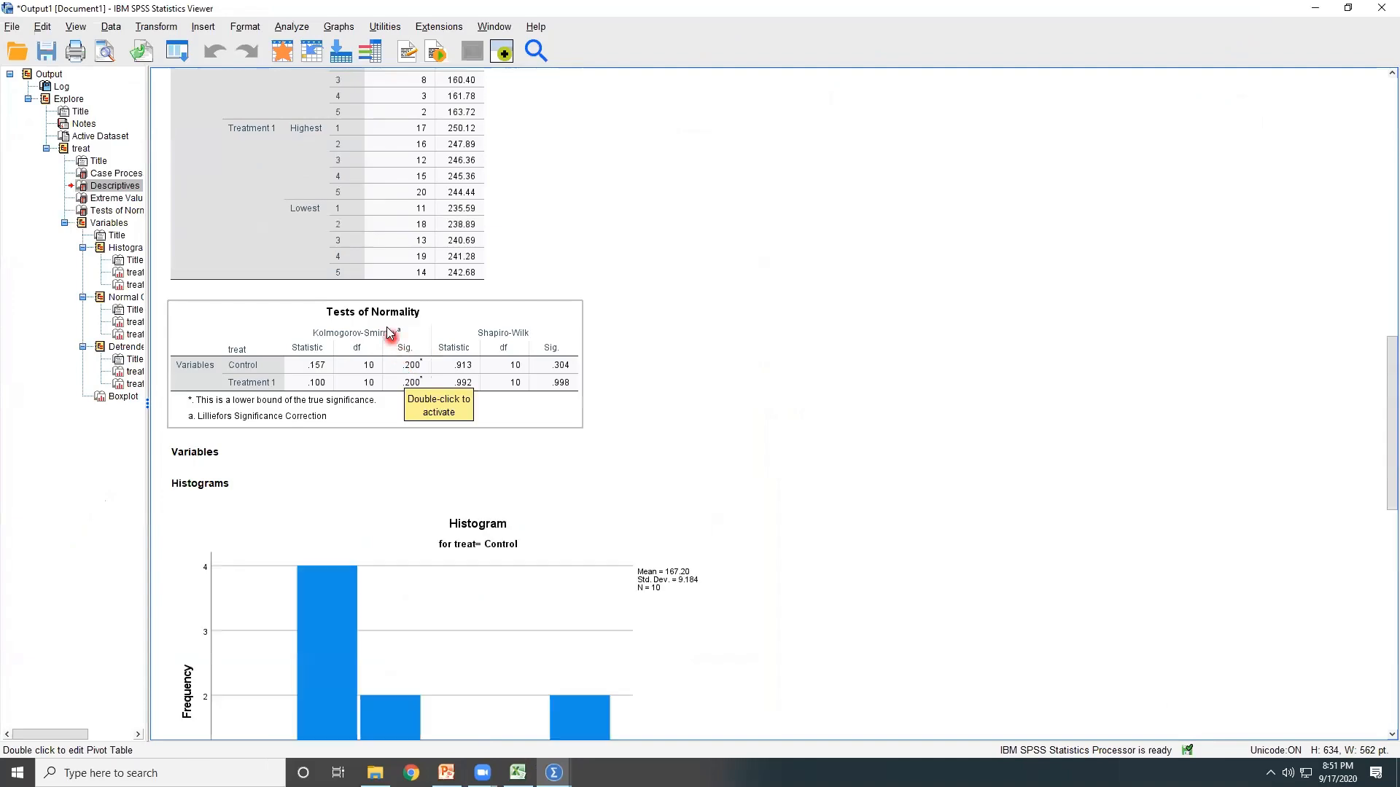
scroll(394, 402, down, 12)
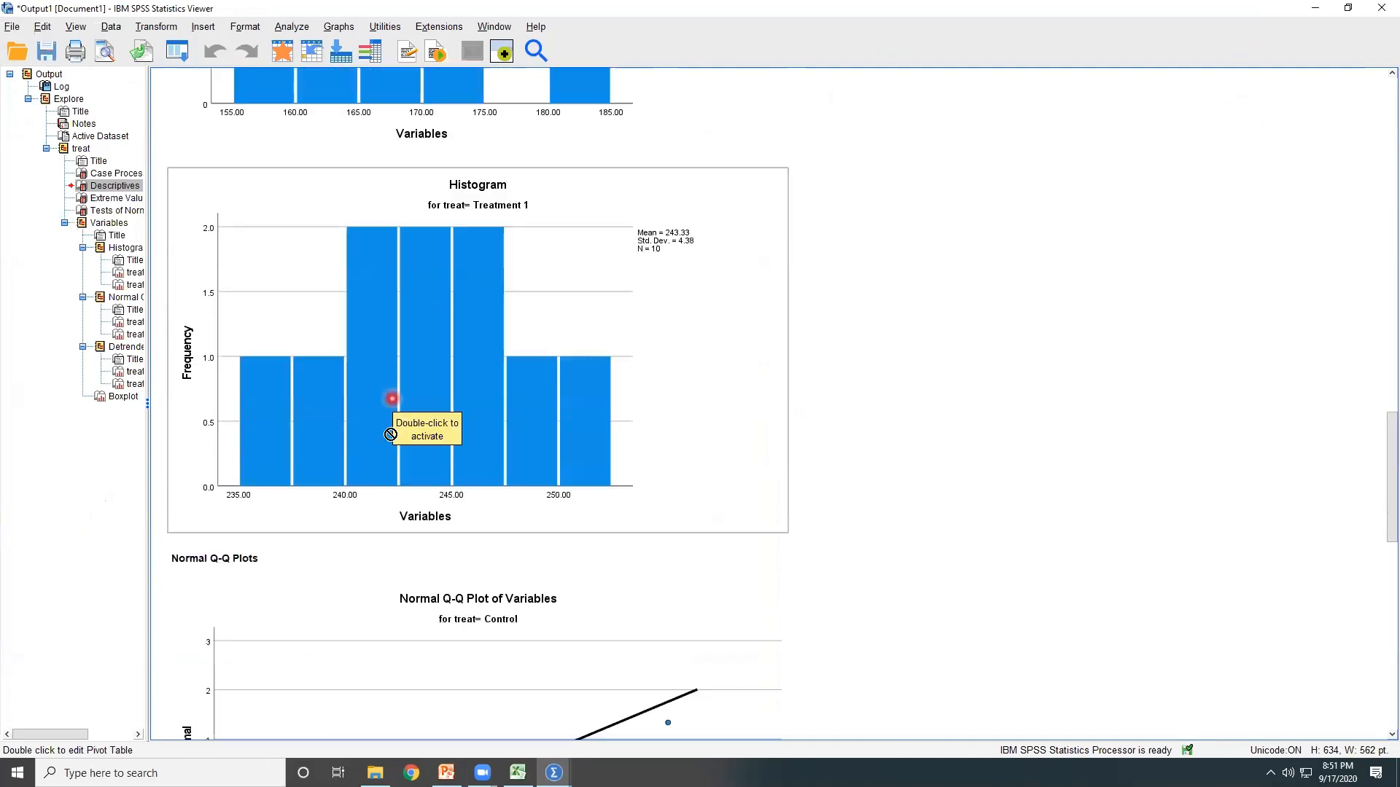
Step: Examine the Normal and Detrended Q-Q plots, review the Explore output from its beginning again, and close the output window
scroll(390, 441, down, 5)
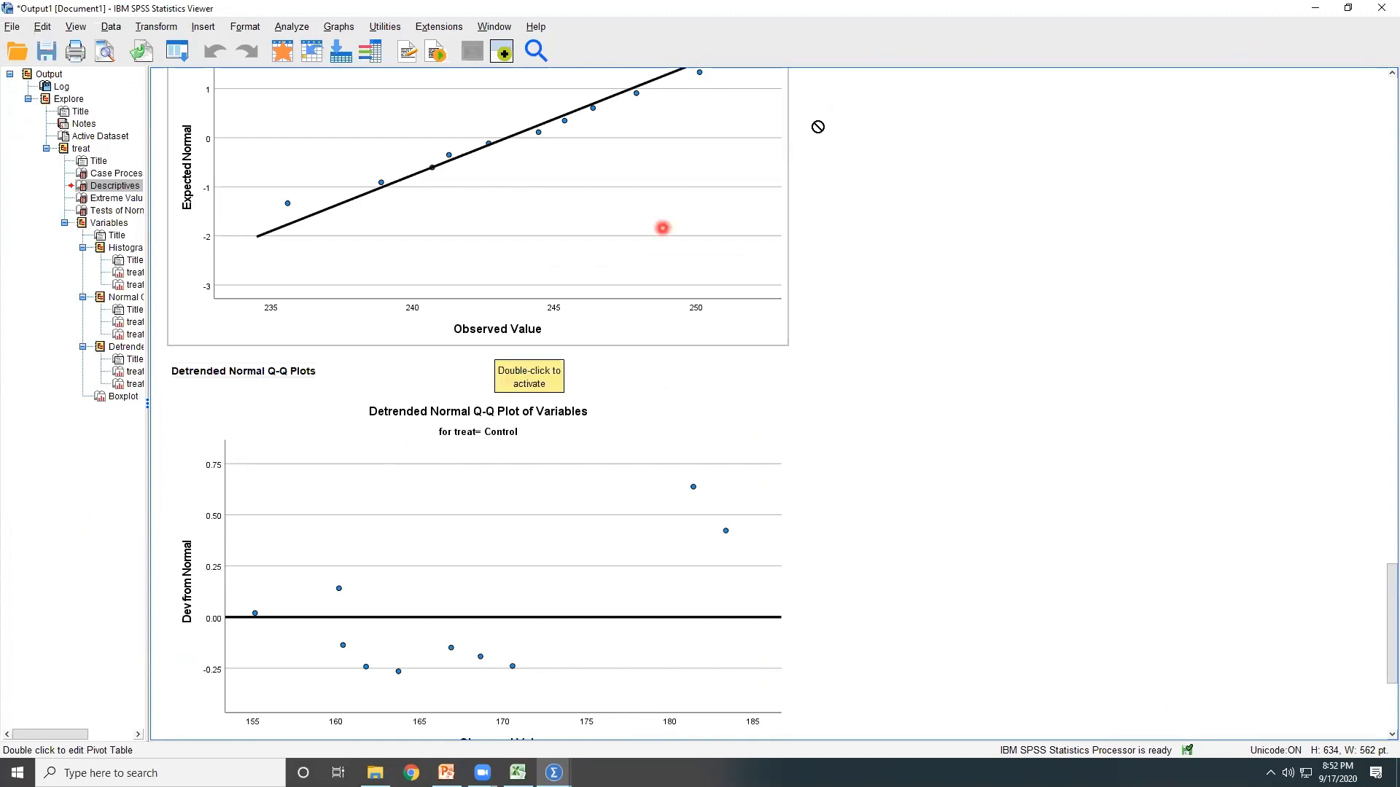
scroll(611, 436, up, 20)
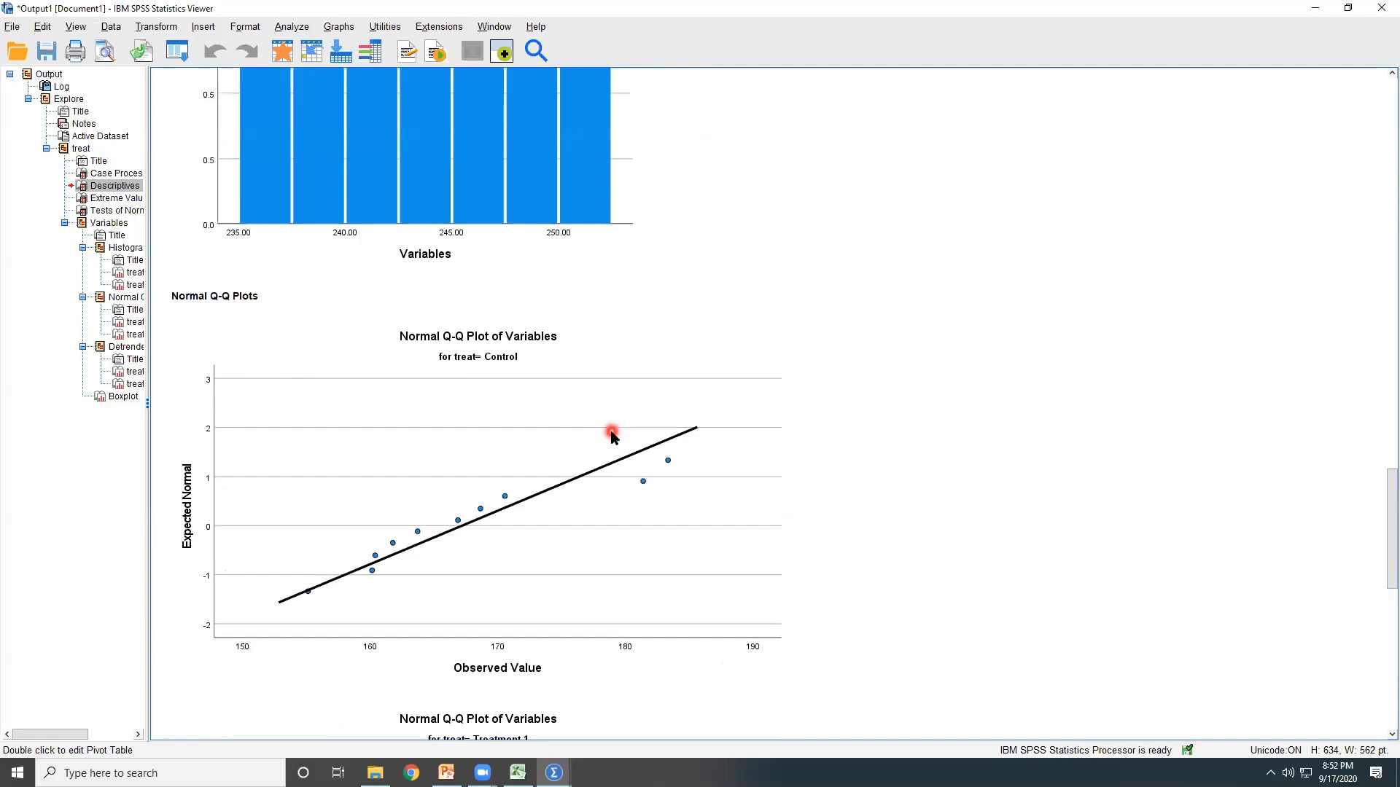
scroll(613, 437, up, 3)
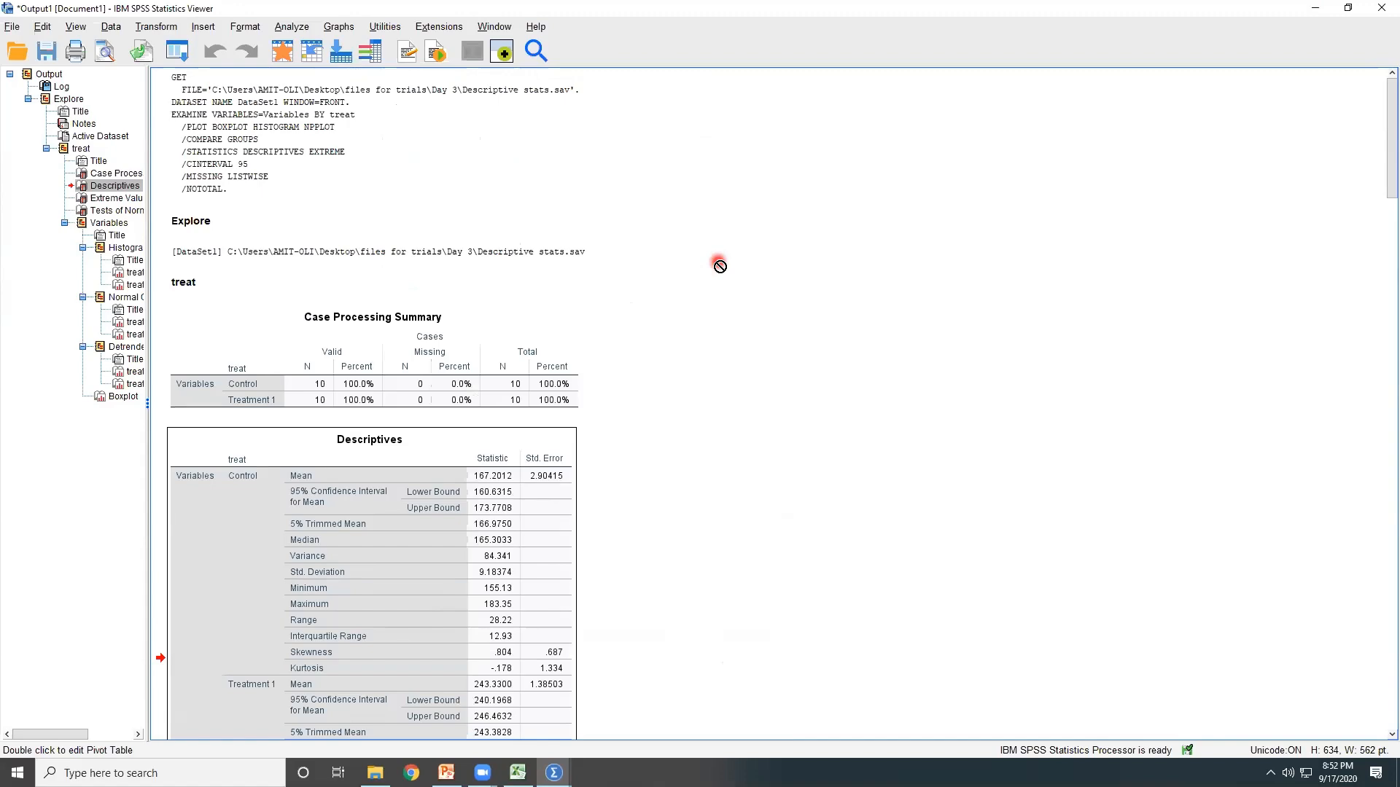
scroll(632, 587, down, 15)
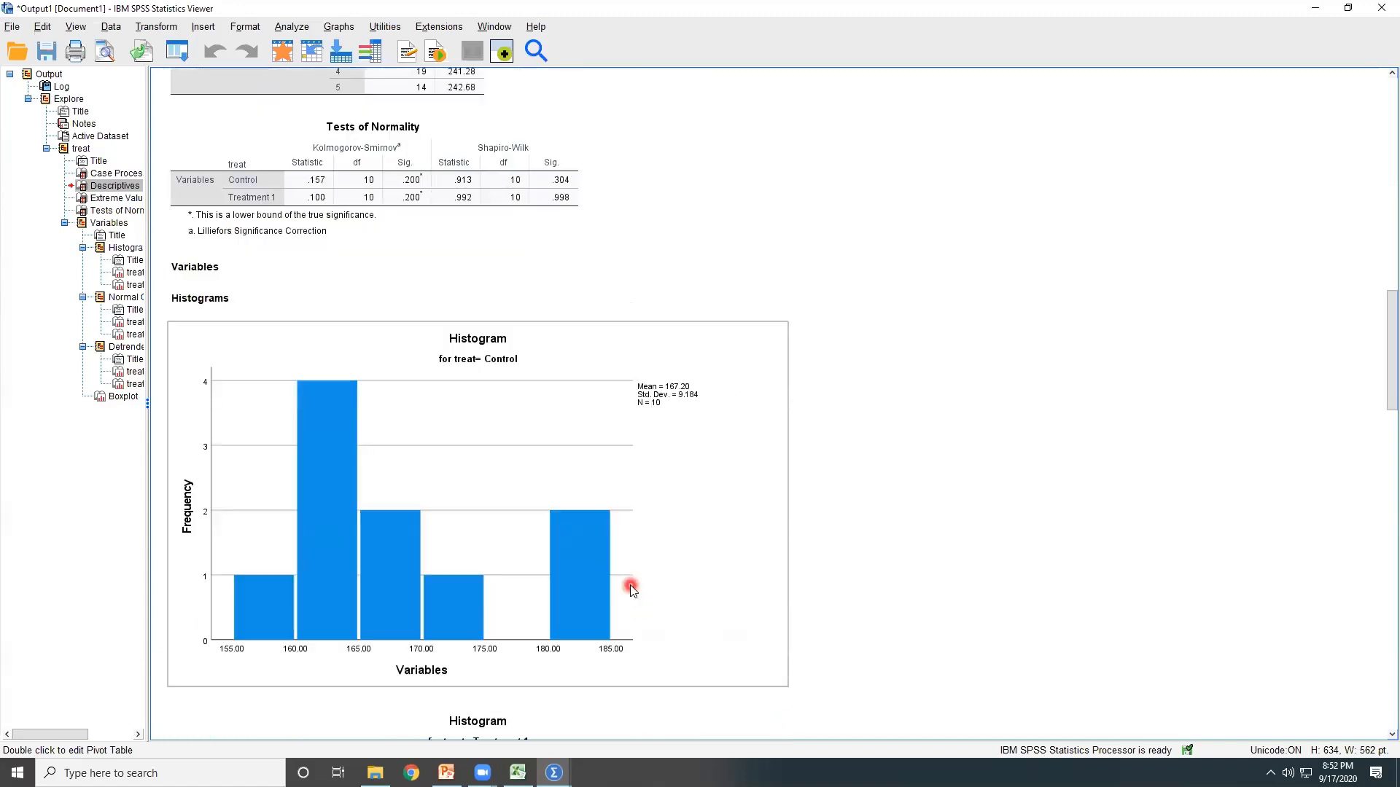
scroll(631, 590, down, 12)
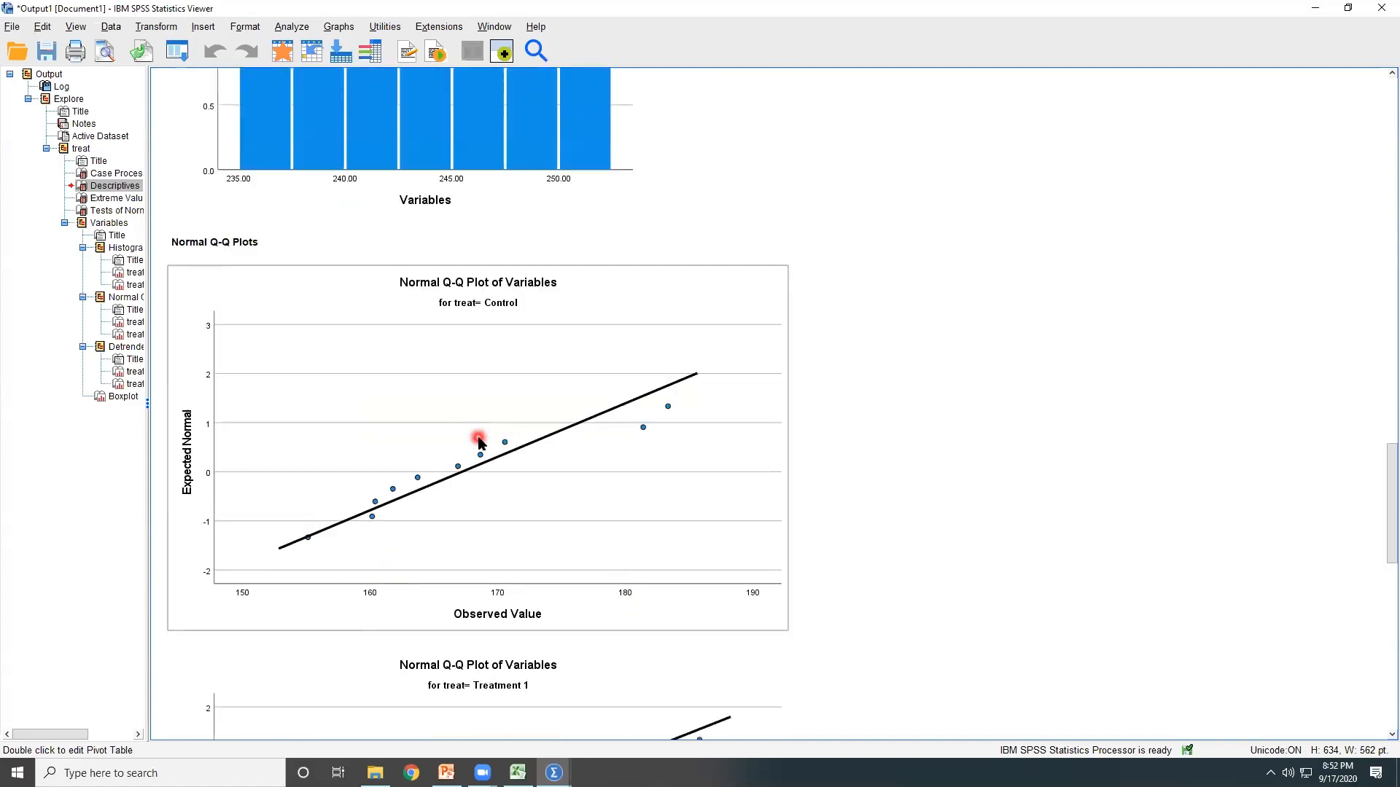
scroll(478, 441, down, 14)
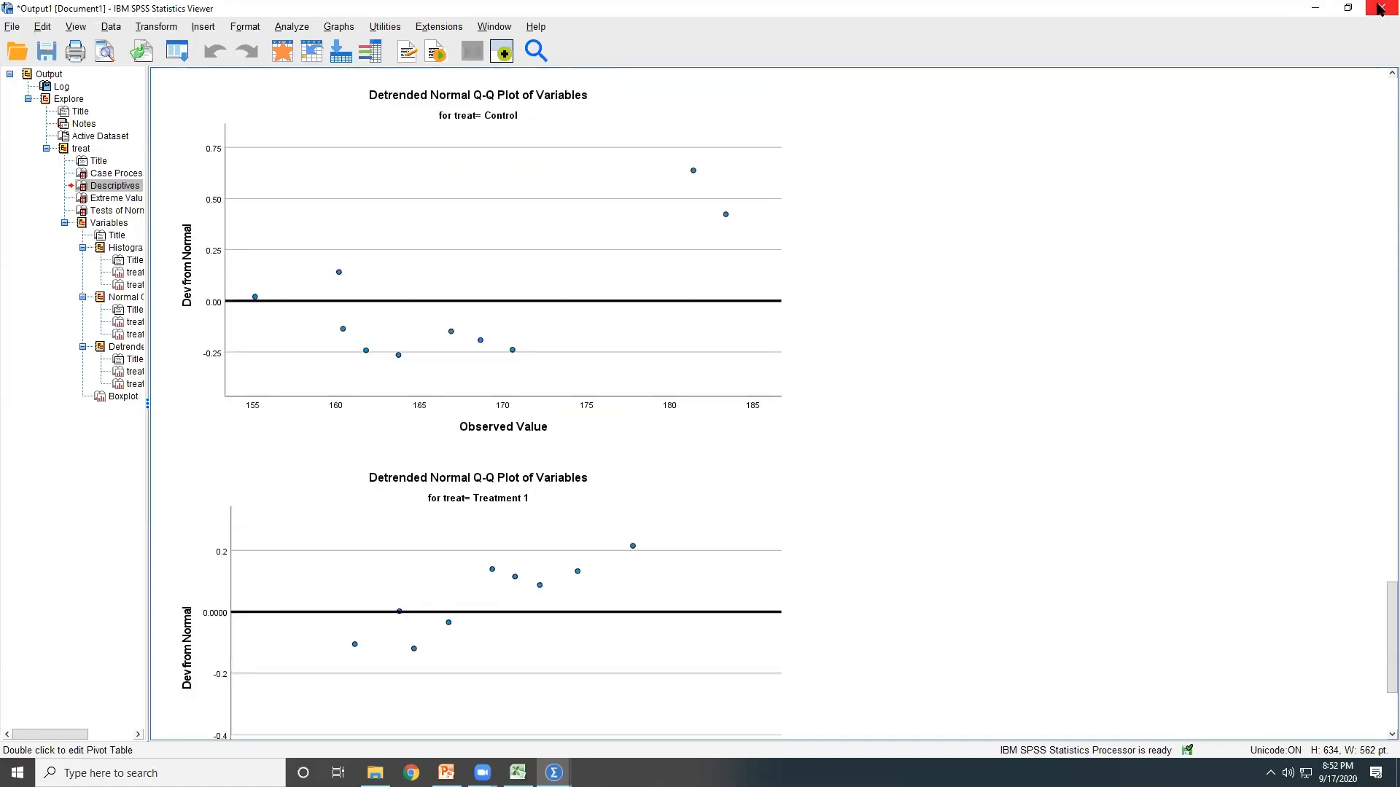
click(703, 406)
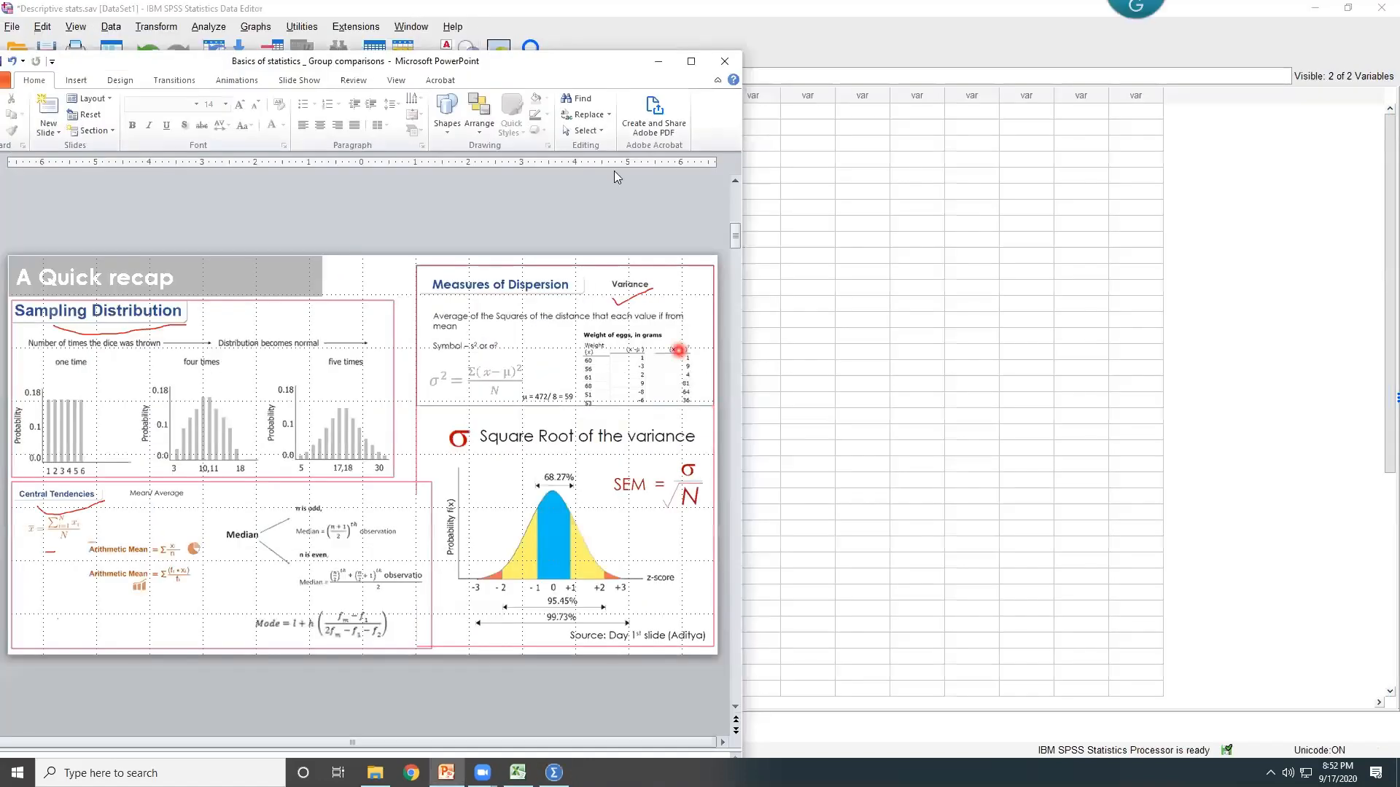
Step: View the group comparison slides in PowerPoint, switch to the t TEST workbook in Excel, maximize it and show the F test Variance sheet
click(347, 79)
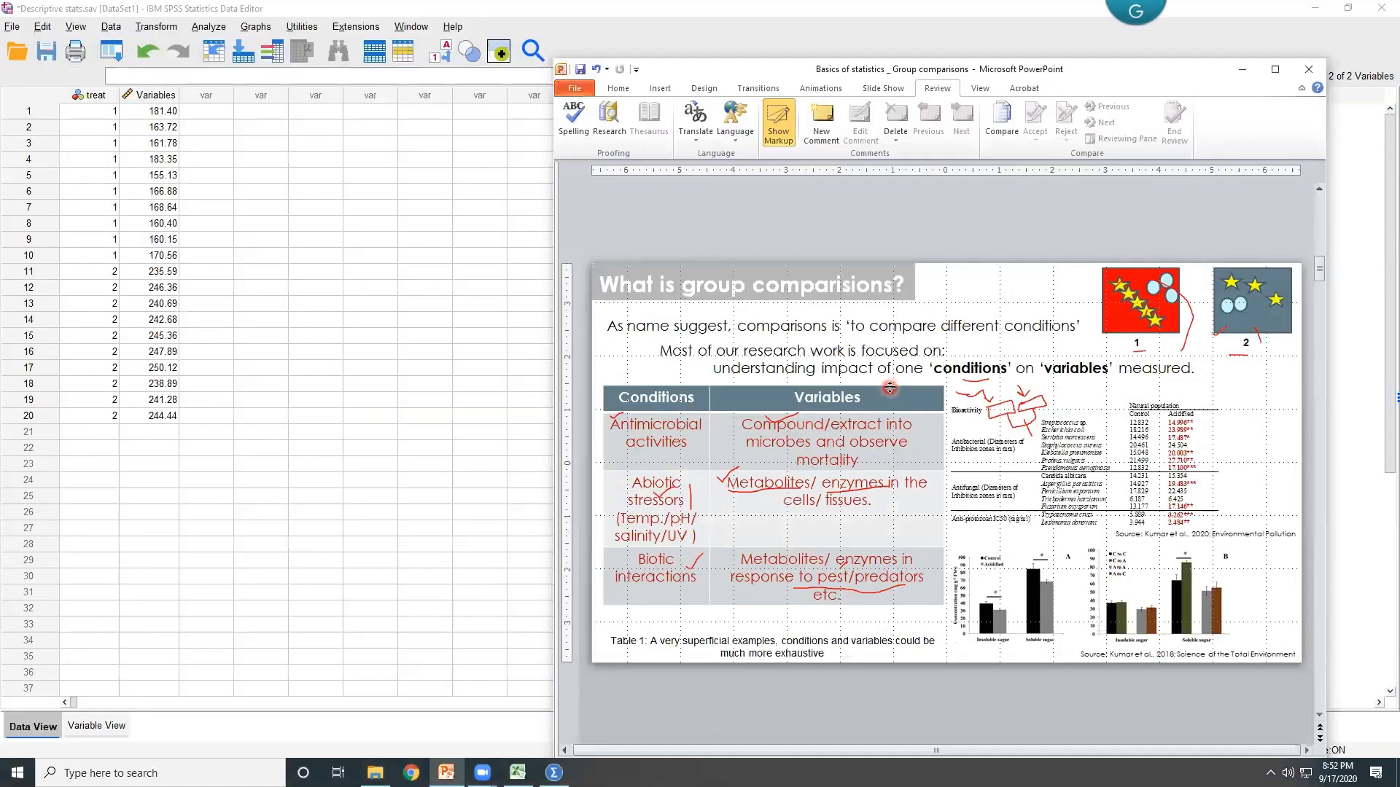
scroll(892, 394, down, 2)
click(517, 773)
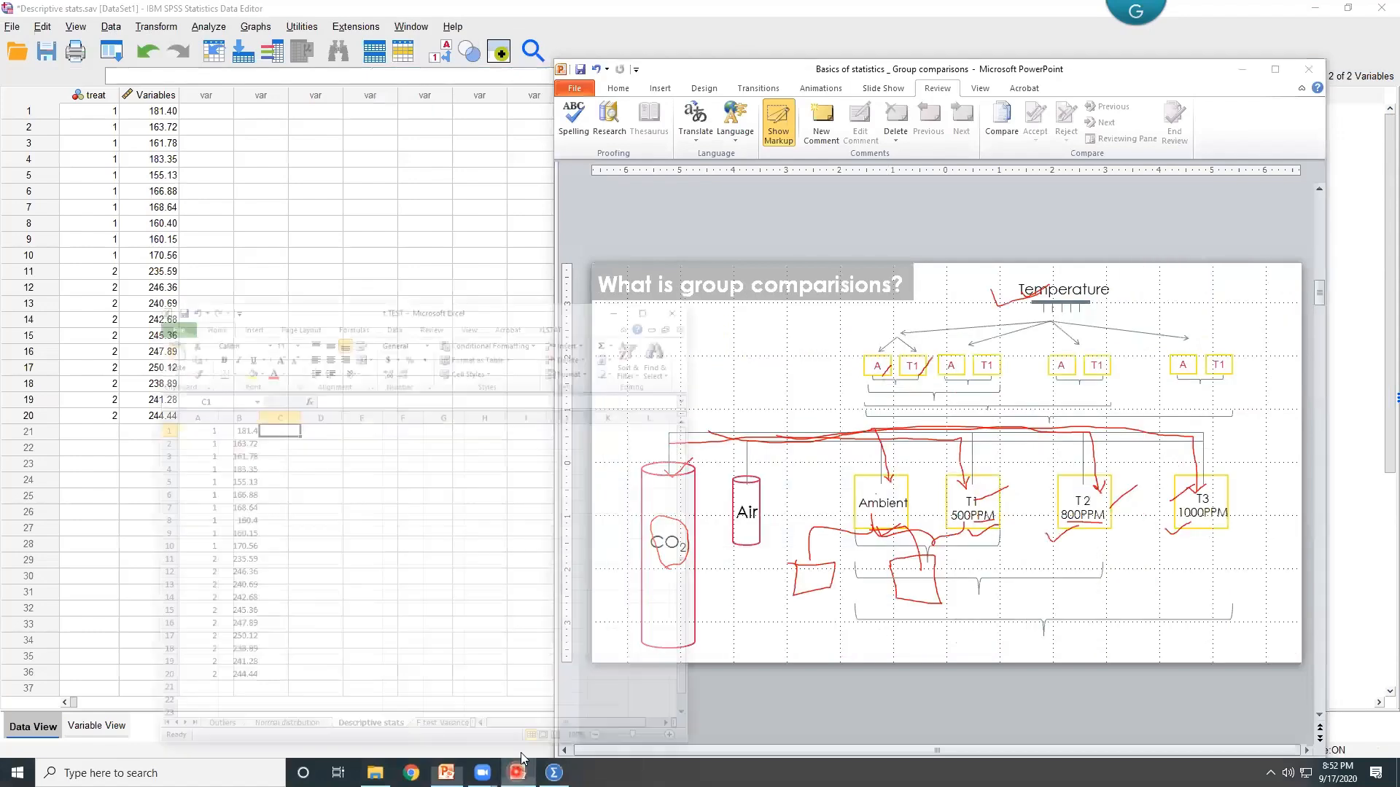
click(649, 235)
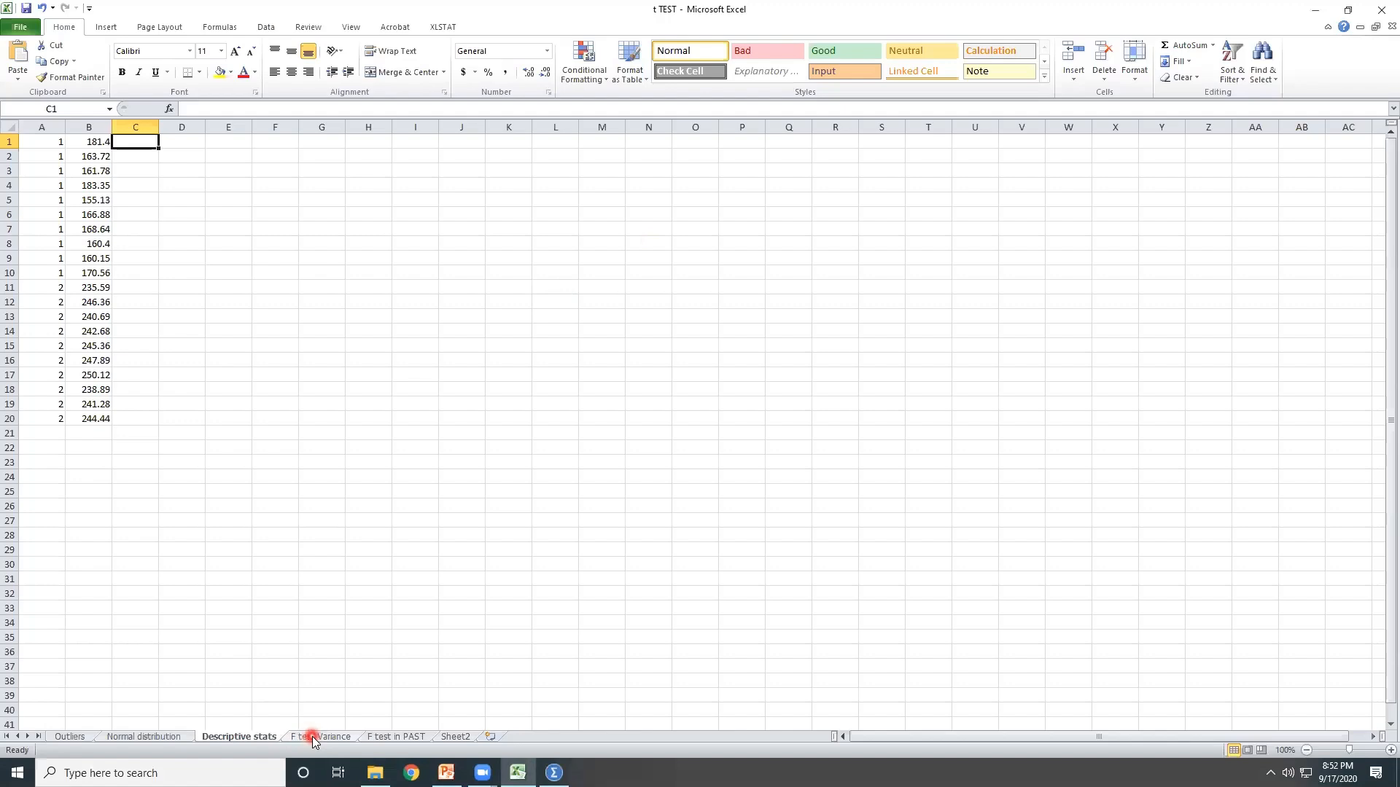
click(314, 738)
click(376, 737)
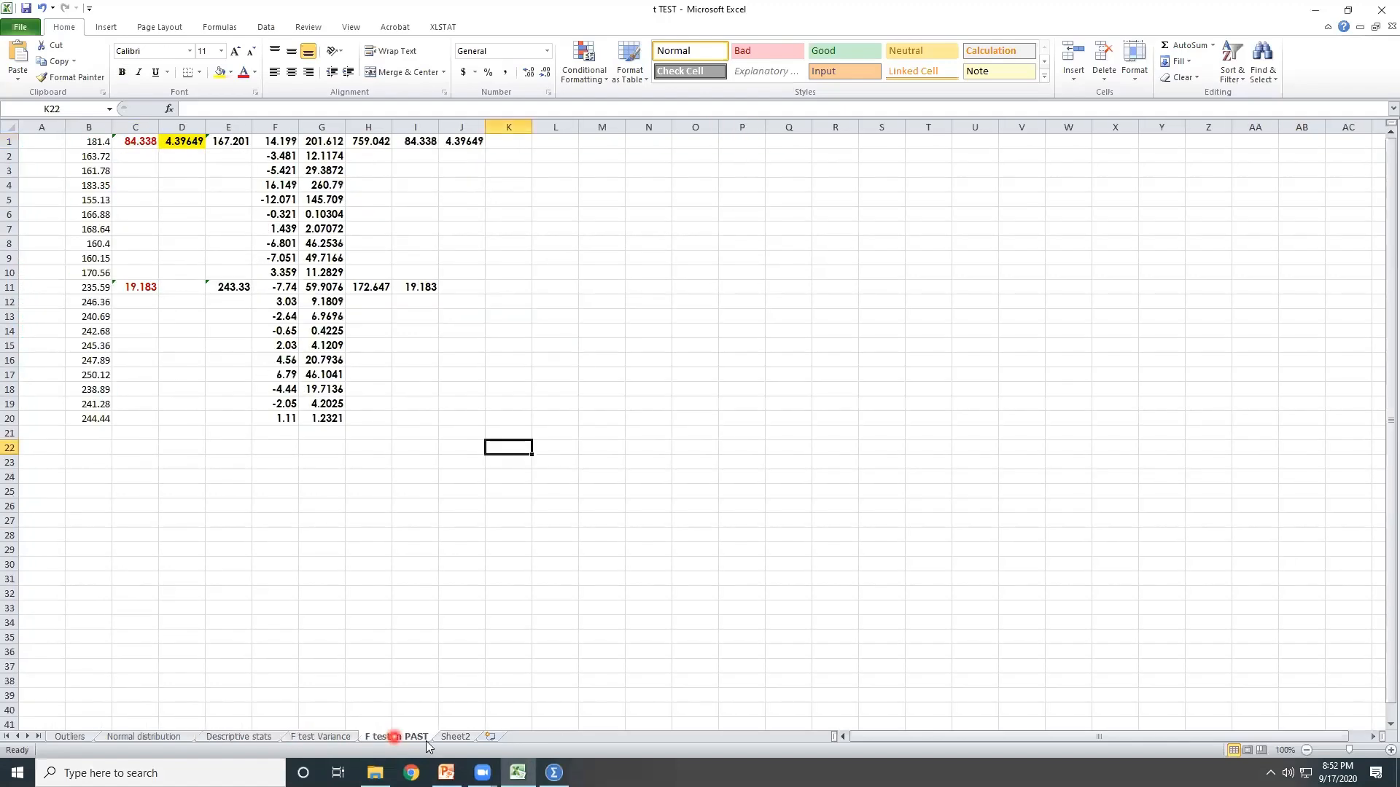
click(446, 738)
click(332, 738)
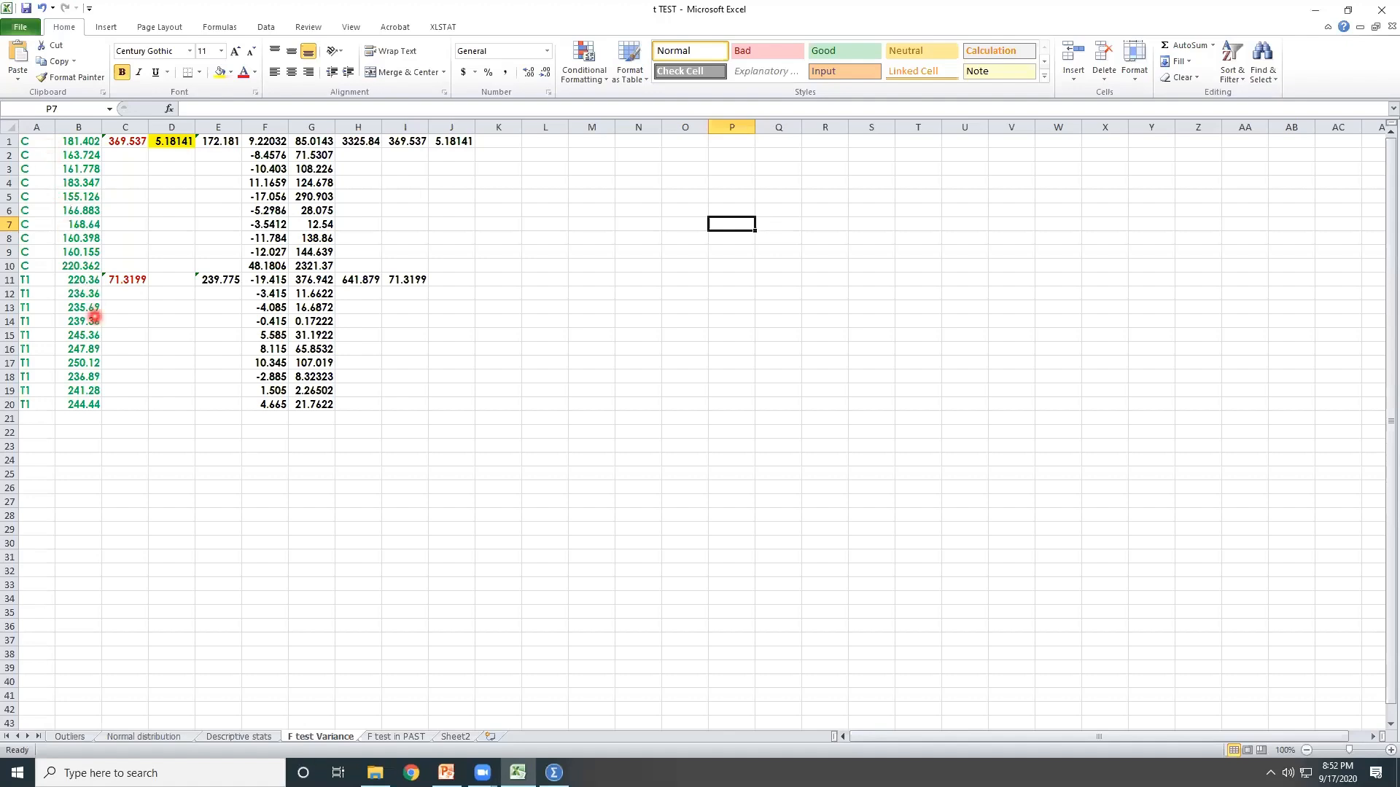
Step: Switch to the PowerPoint deck and show the F test slide about whether sample variances are statistically different
click(446, 773)
scroll(773, 364, down, 3)
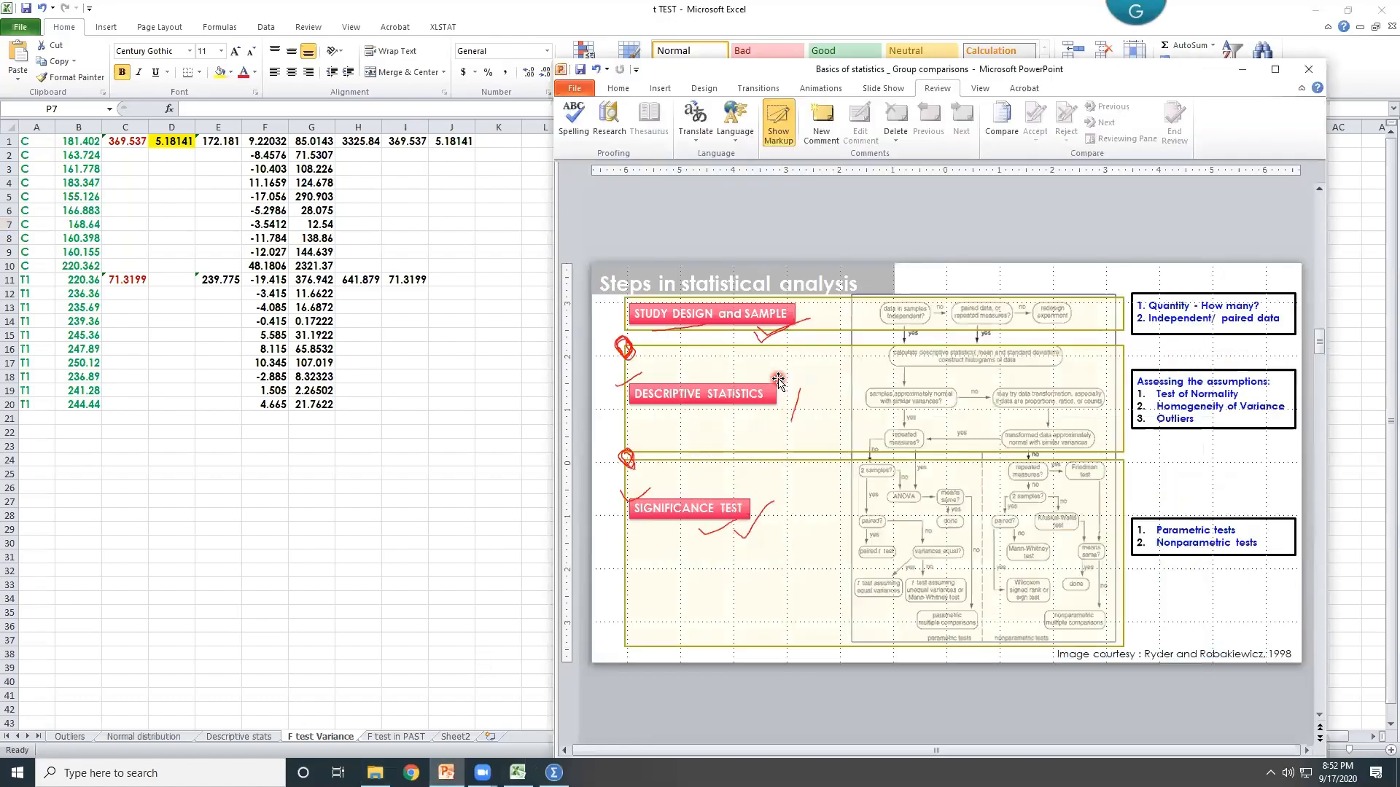
scroll(778, 384, down, 4)
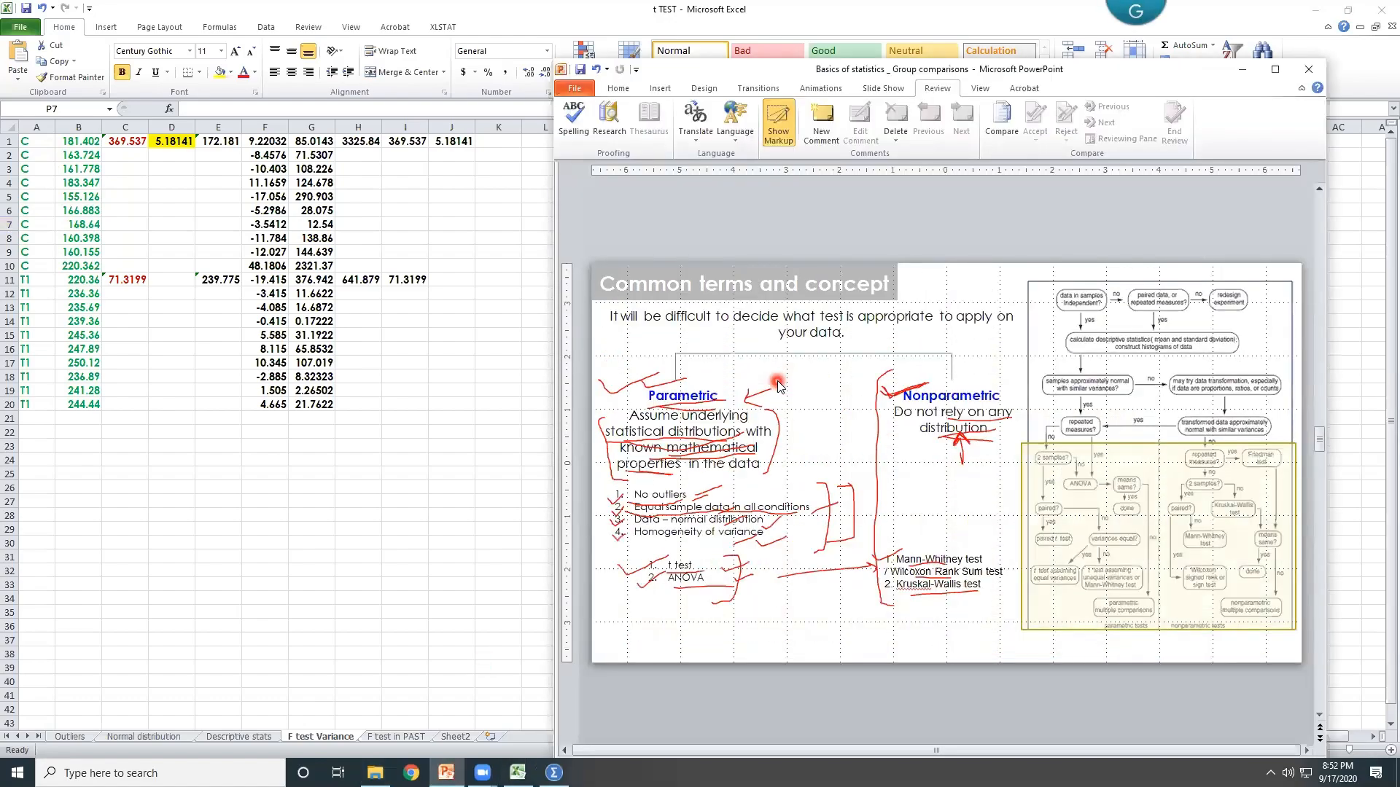
scroll(778, 381, down, 2)
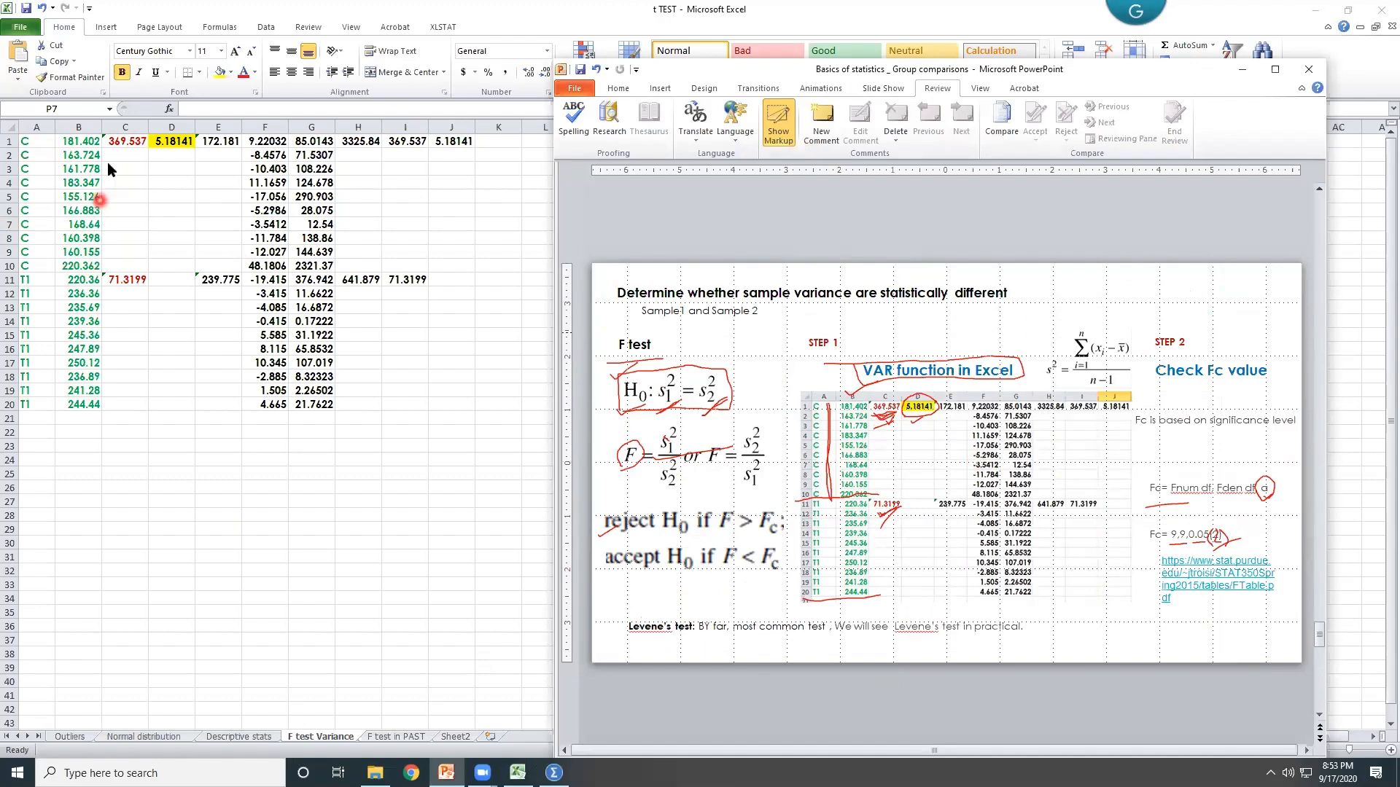
Step: Return to the F test Variance sheet and inspect the group labels and the formulas in C1 and E1 through I1
click(27, 215)
drag(34, 295, 34, 377)
click(121, 142)
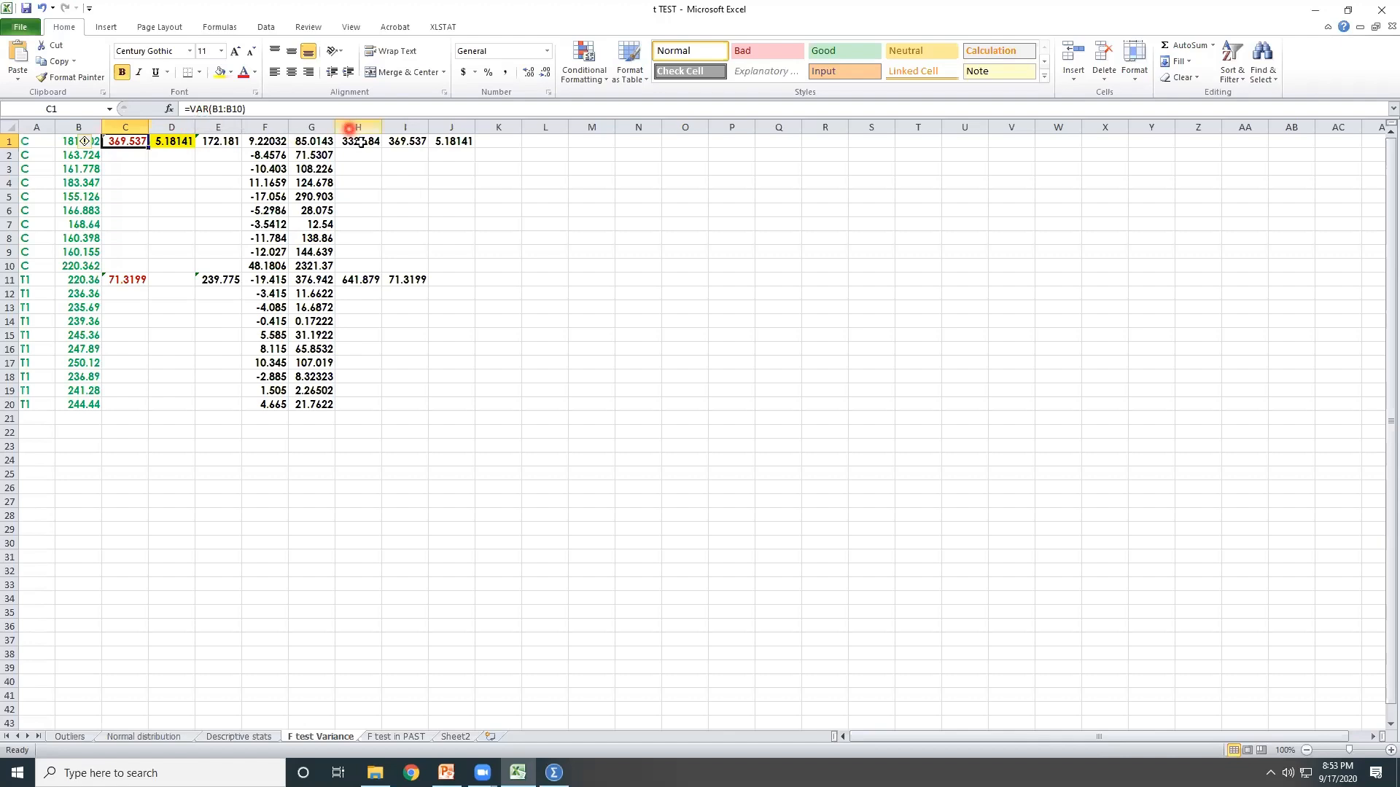
click(216, 140)
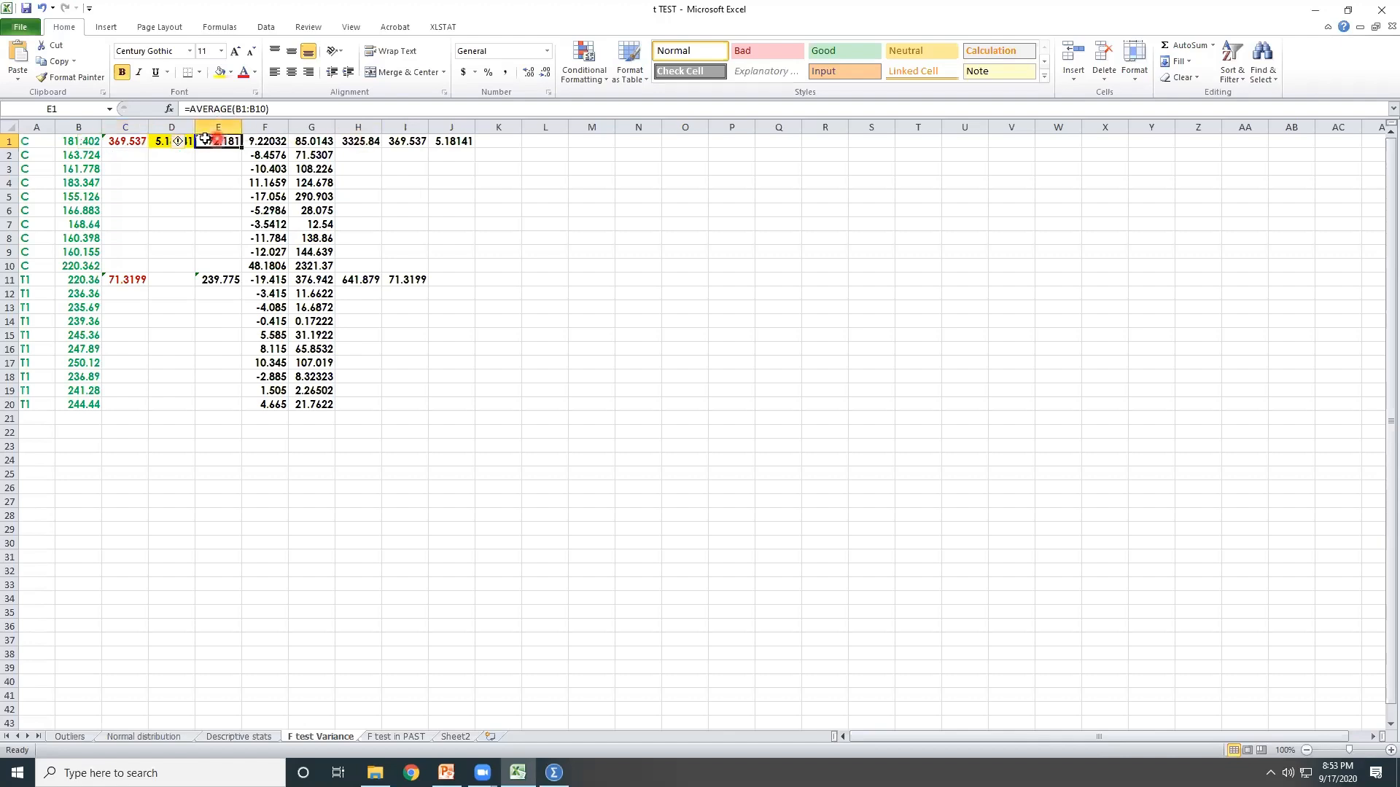
click(256, 142)
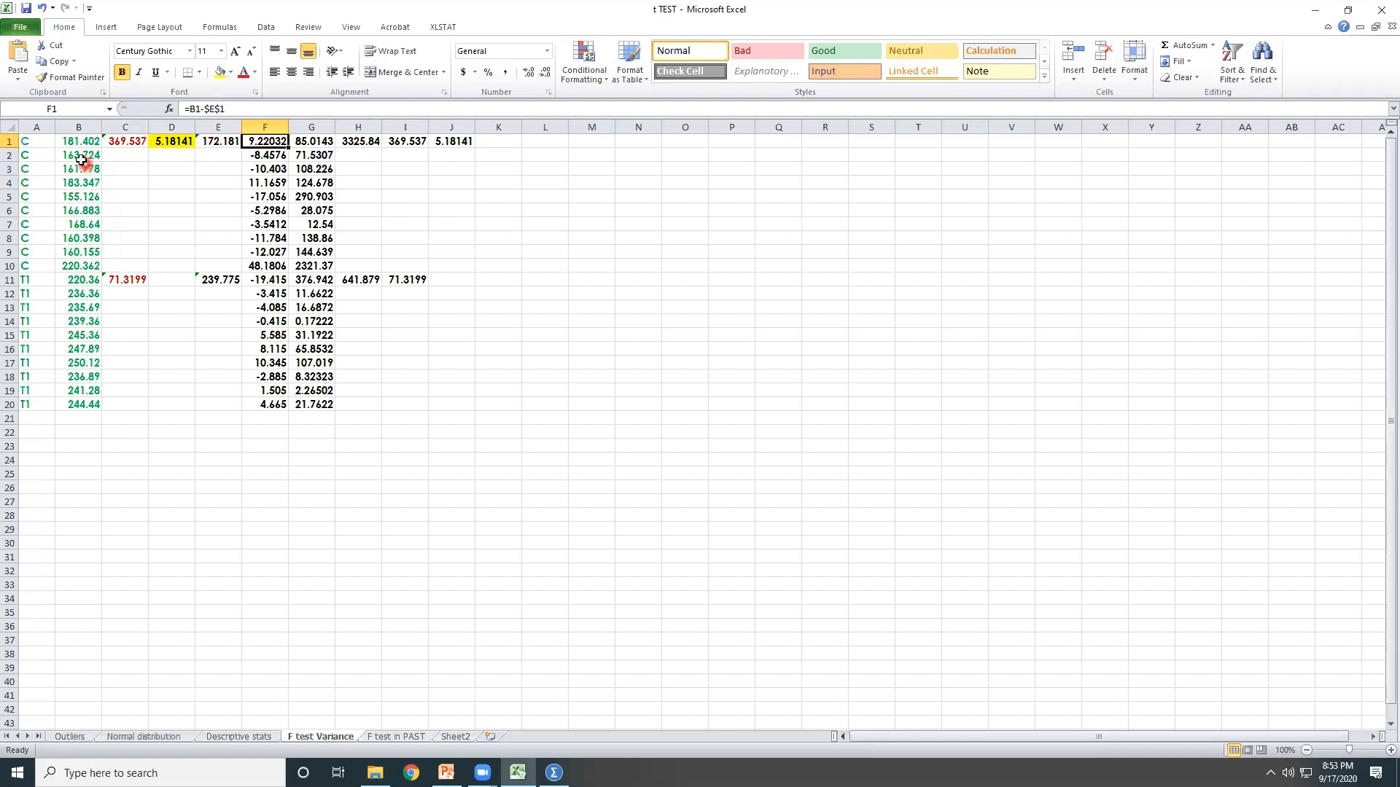
click(311, 145)
click(354, 144)
click(413, 145)
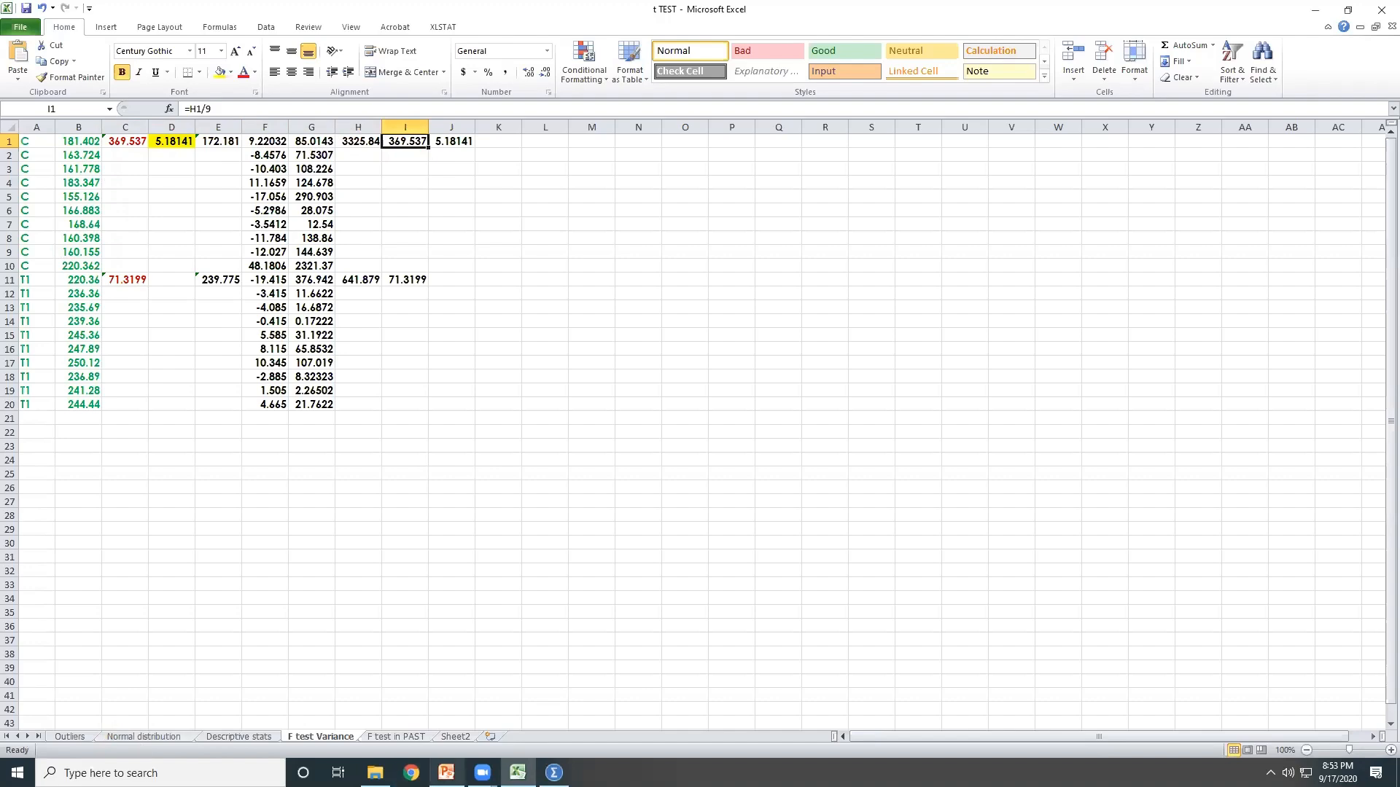
Step: Refer to the F test slide in PowerPoint again, and highlight the manual variance calculations in E1:J20 of the Excel sheet
click(447, 773)
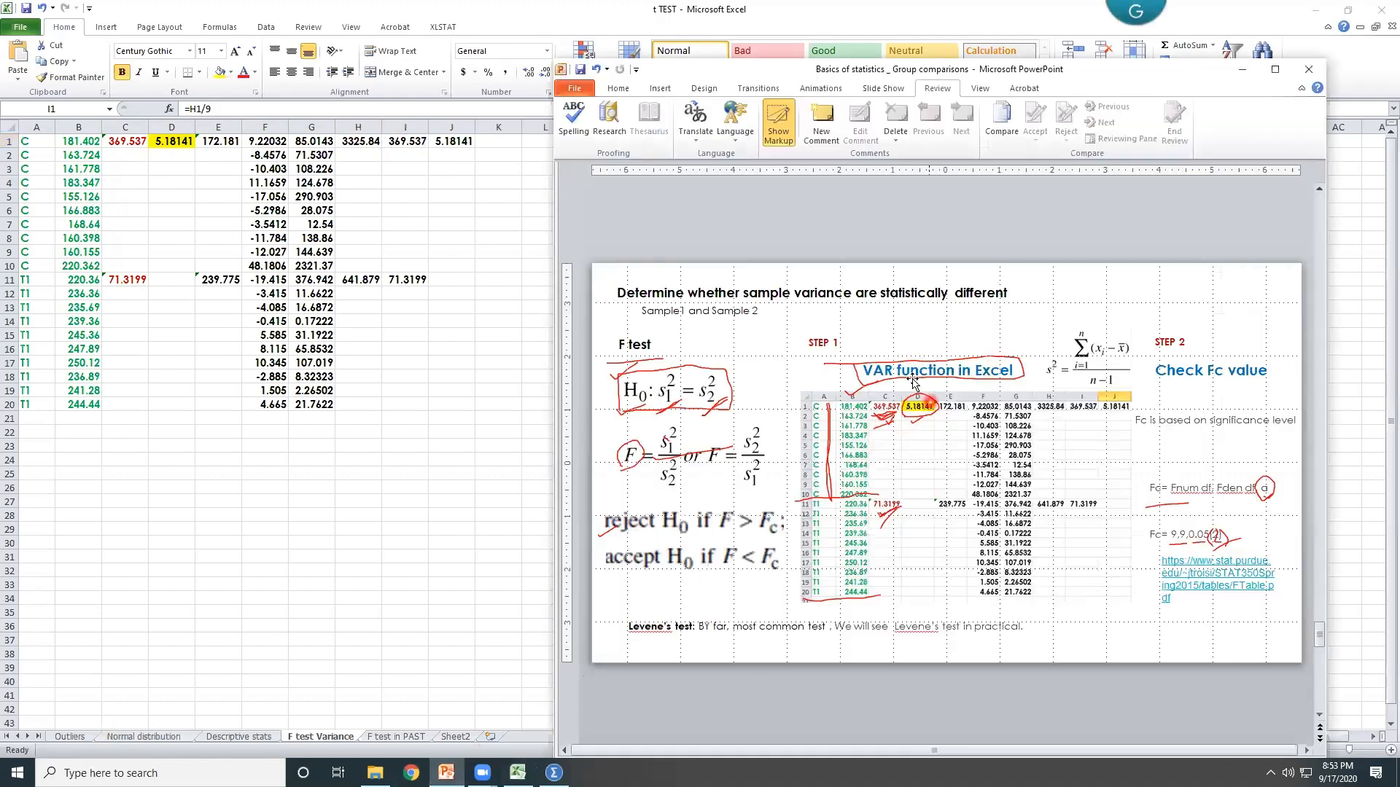
click(226, 152)
drag(223, 139, 466, 399)
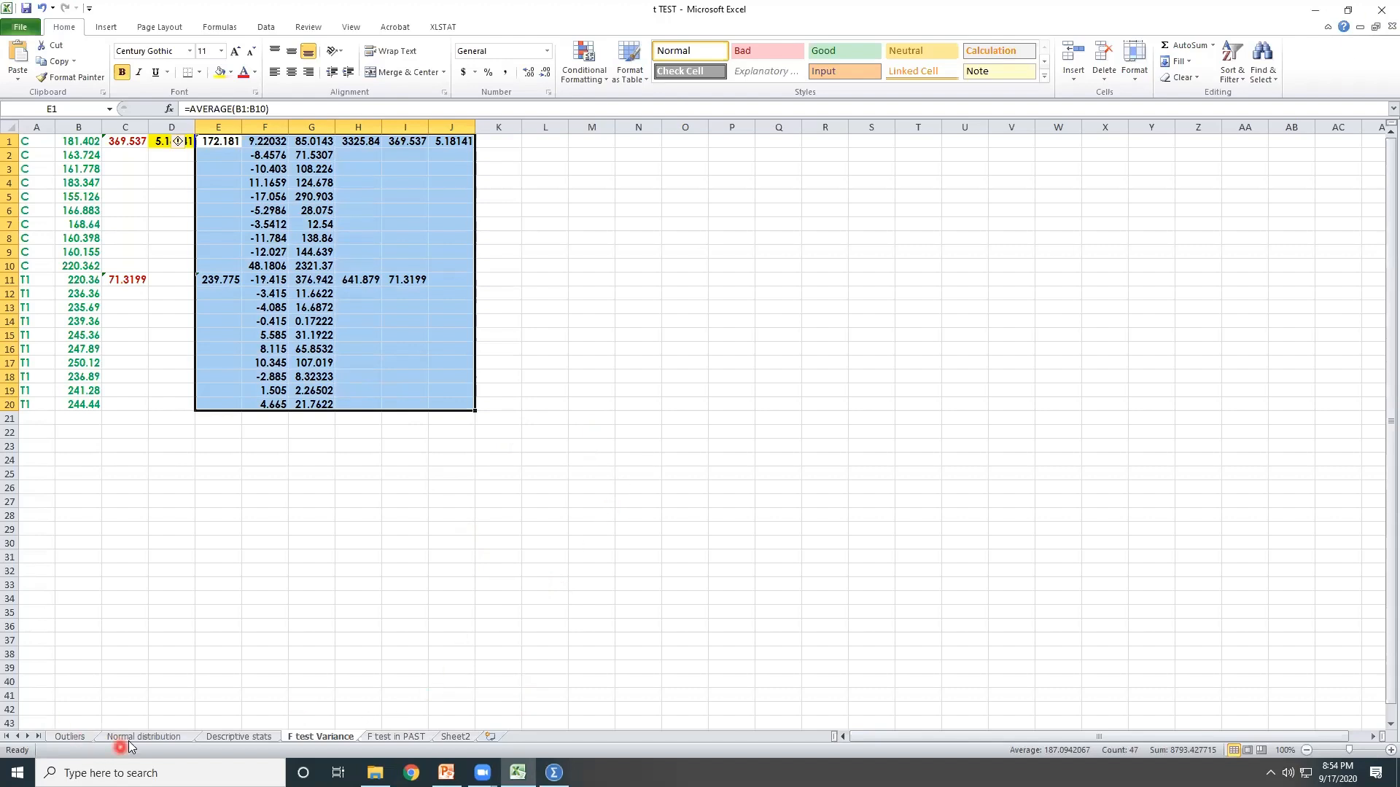
Step: Copy the range A1:B20 from the Descriptive stats sheet
click(235, 738)
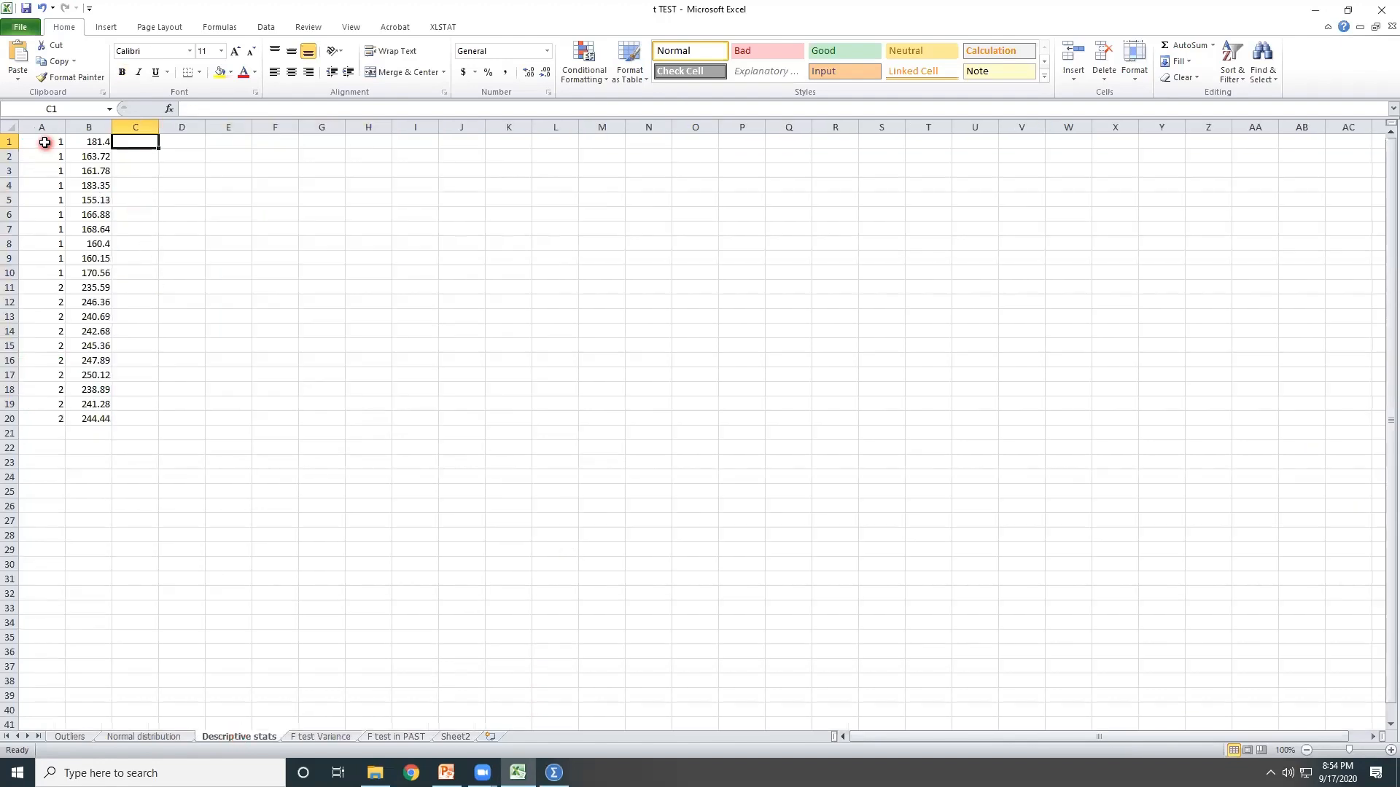
drag(45, 142, 91, 418)
right_click(77, 336)
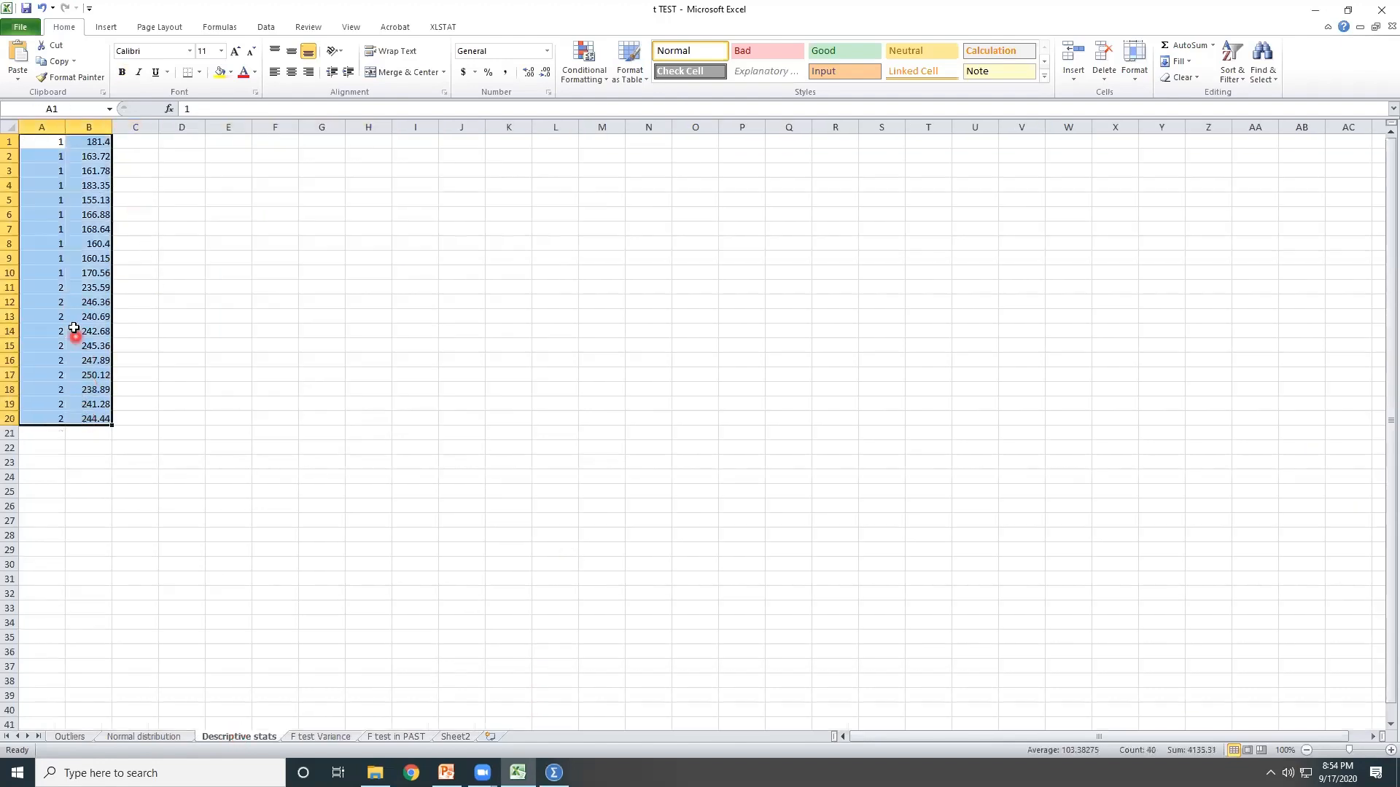
click(92, 354)
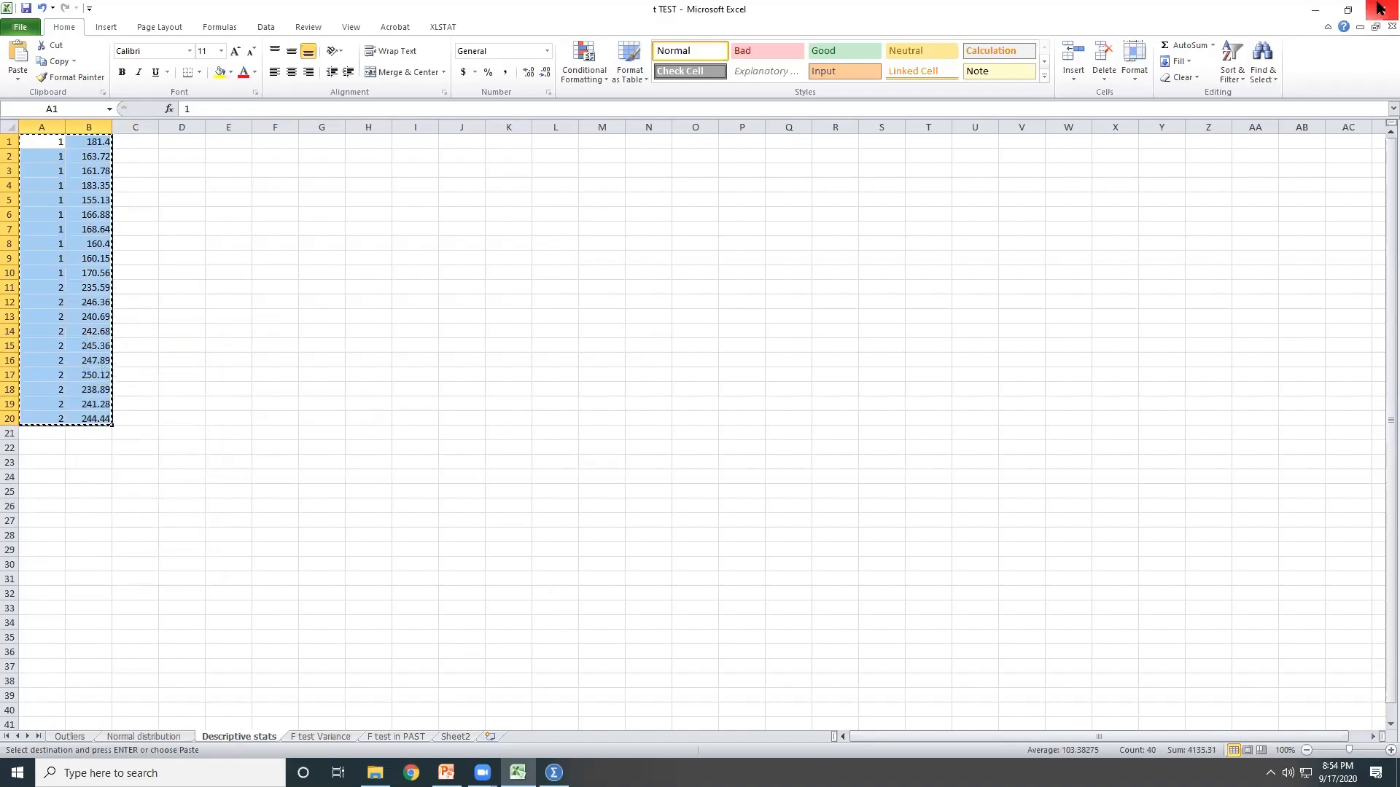
Step: Close Excel, minimize the SPSS data window, and launch Past4.03 from the desktop with its window maximized
click(1379, 9)
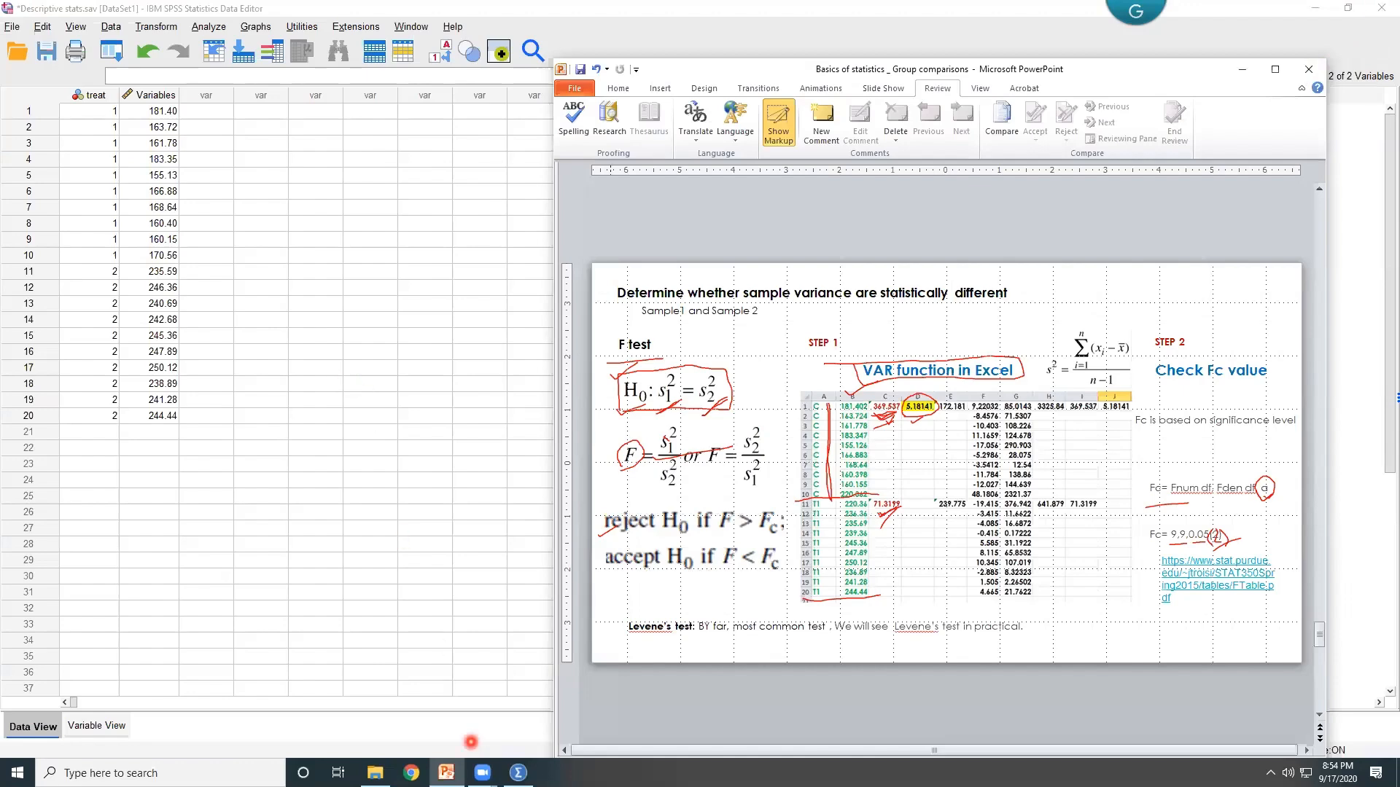
click(1310, 9)
double_click(27, 394)
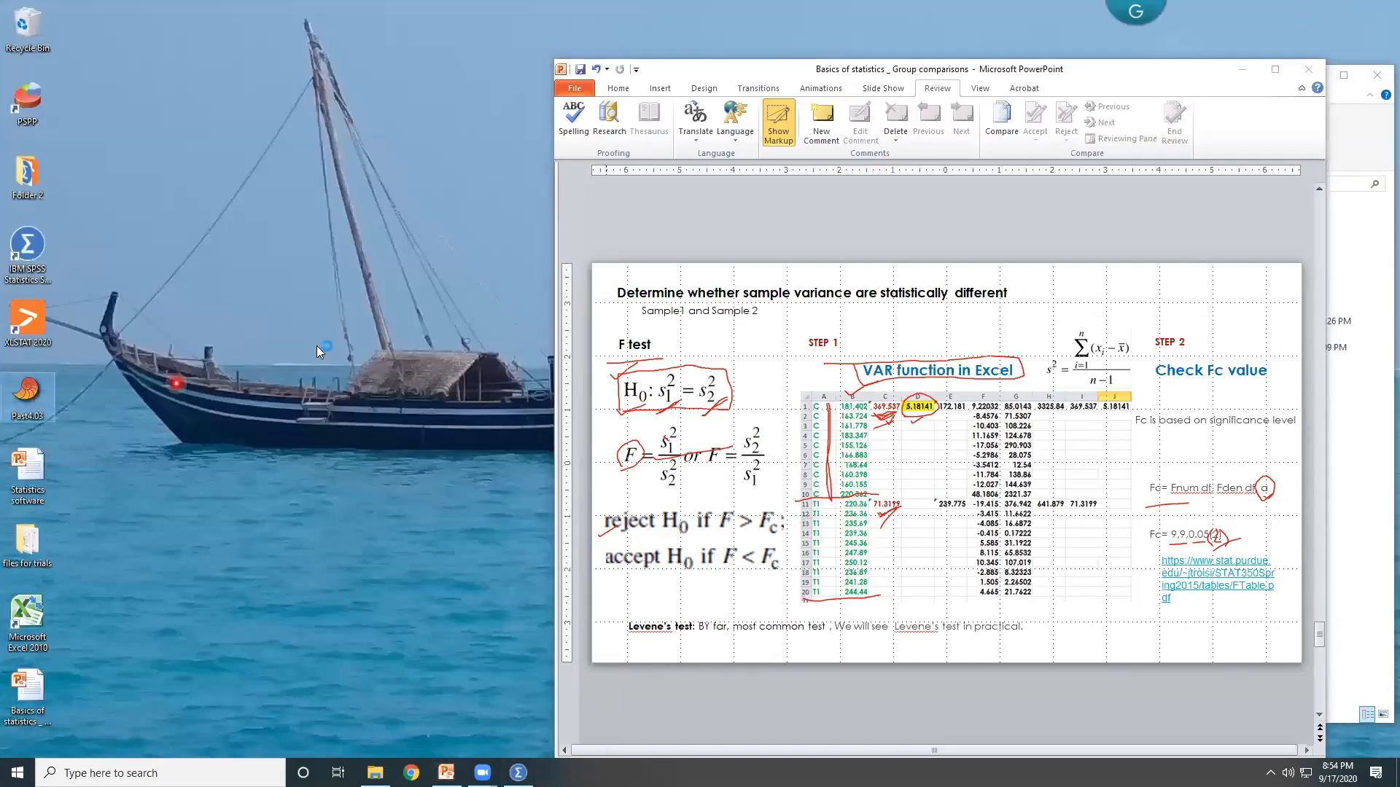
double_click(320, 31)
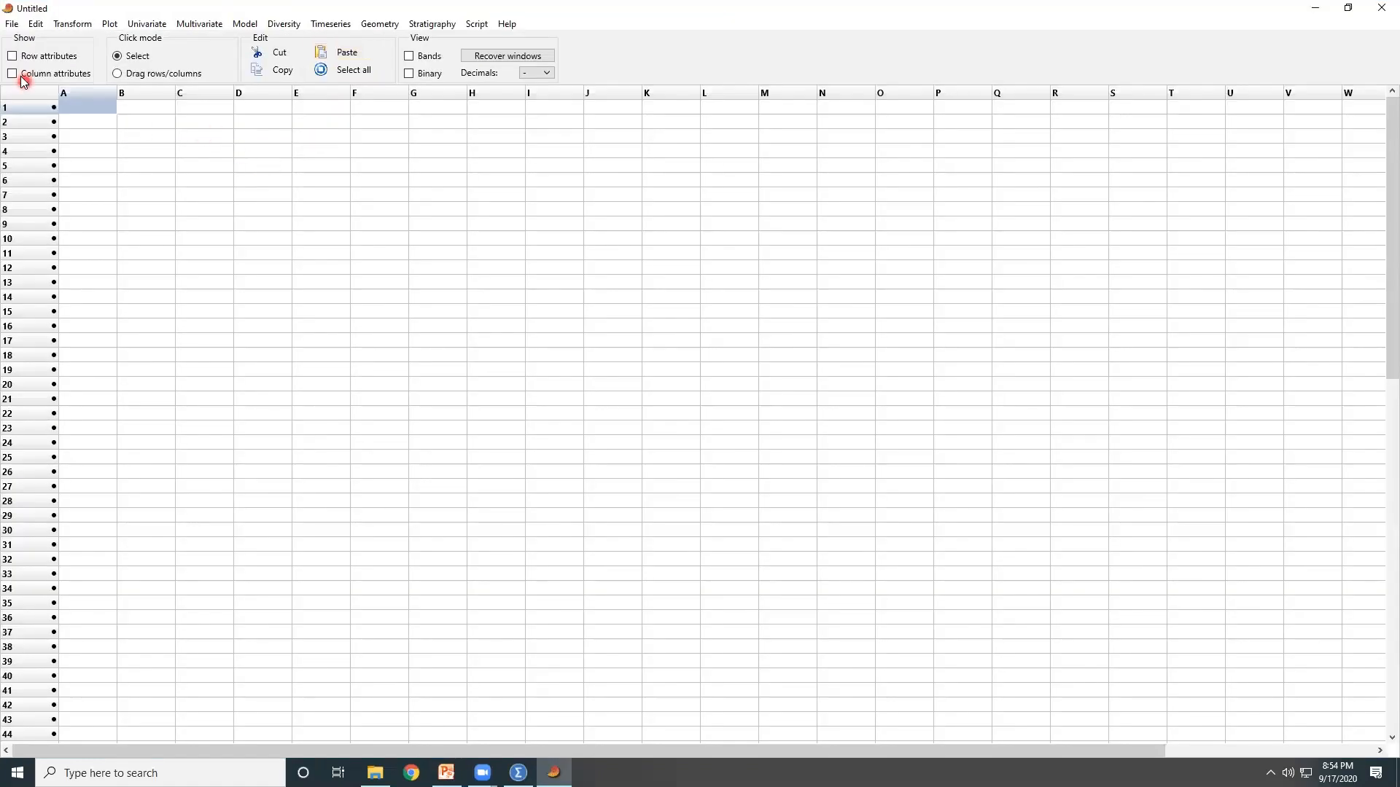
Step: Paste the copied Descriptive stats data into the empty Past spreadsheet, starting at row 1 of column A
click(89, 107)
key(ctrl+v)
click(95, 122)
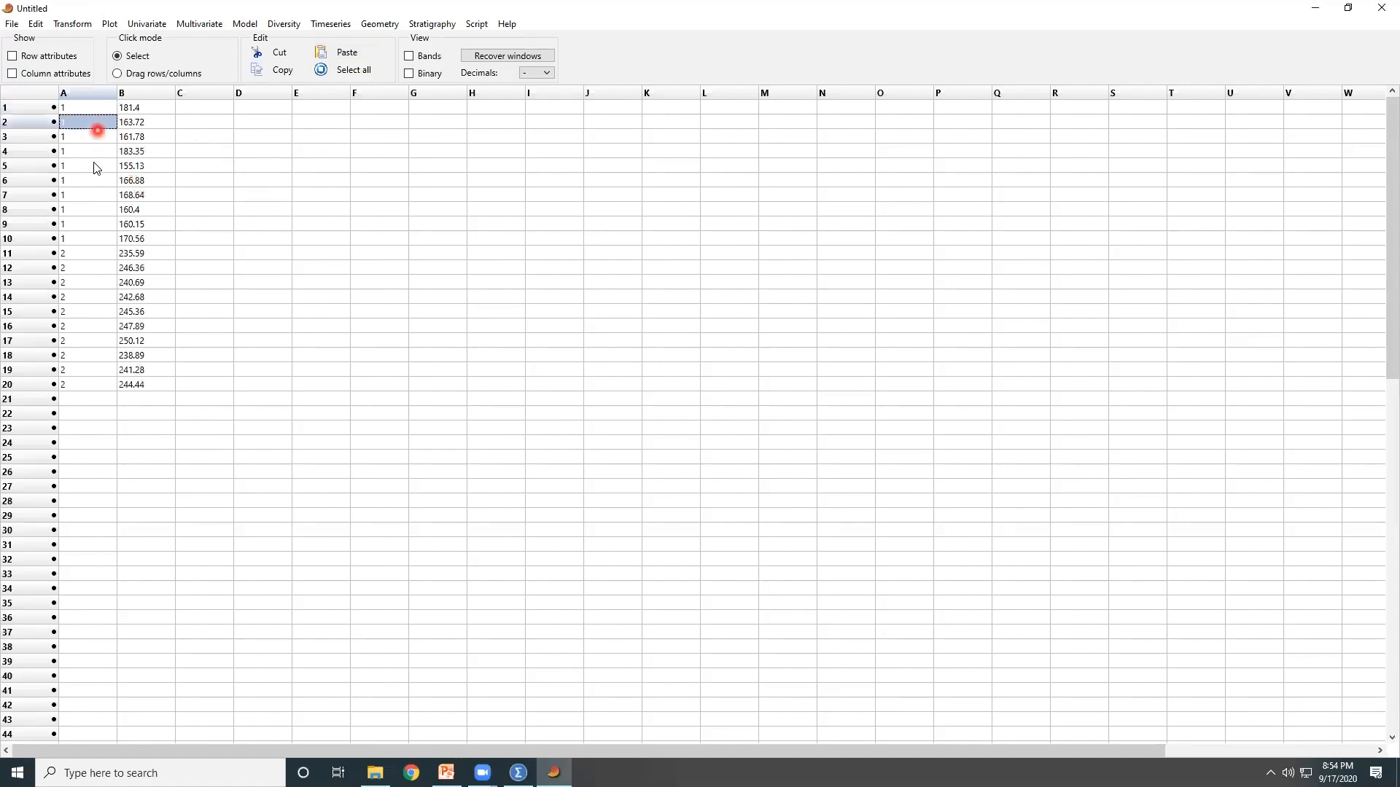
drag(100, 109, 86, 151)
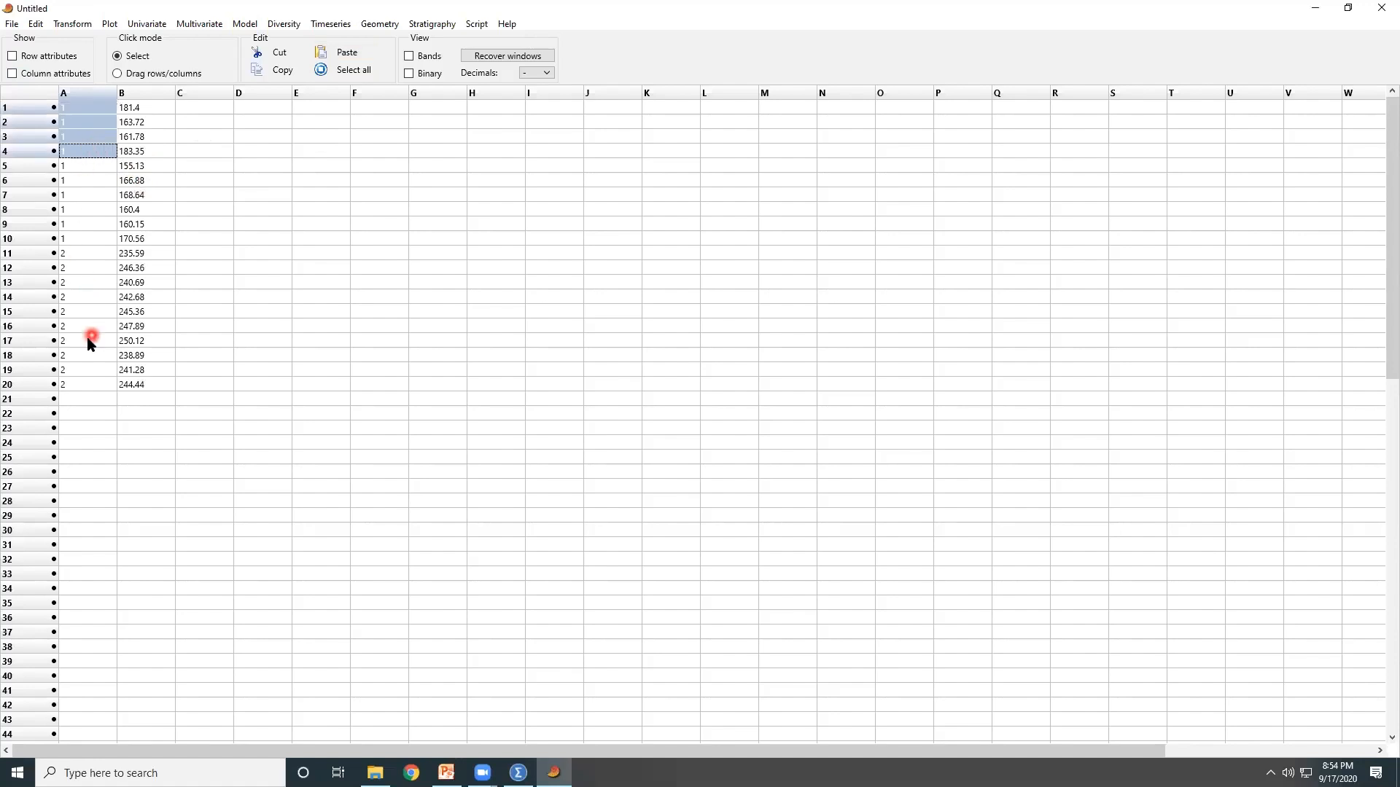
Step: Show the column attributes, set the type of column A to Group, and hide the column attributes again
click(13, 74)
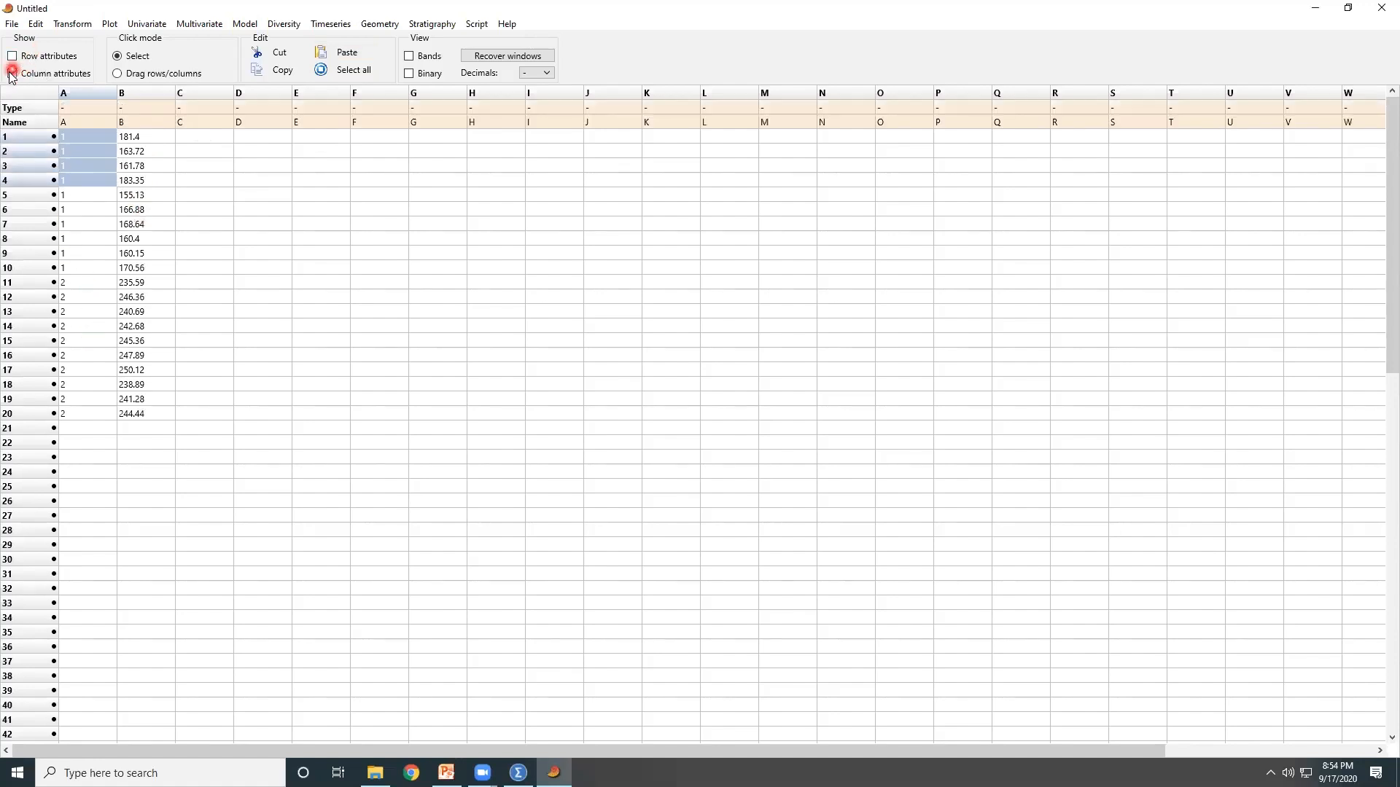
click(86, 110)
click(85, 106)
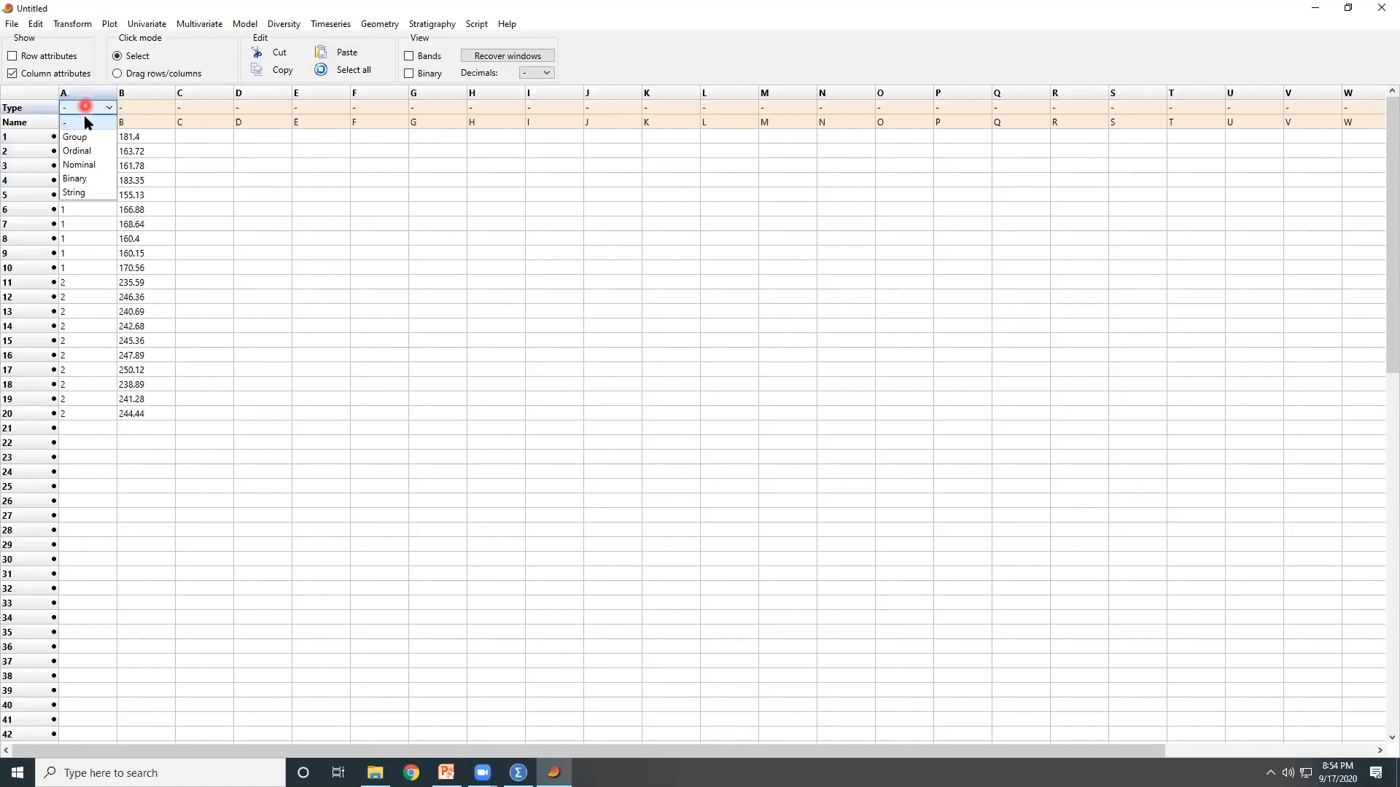
click(77, 137)
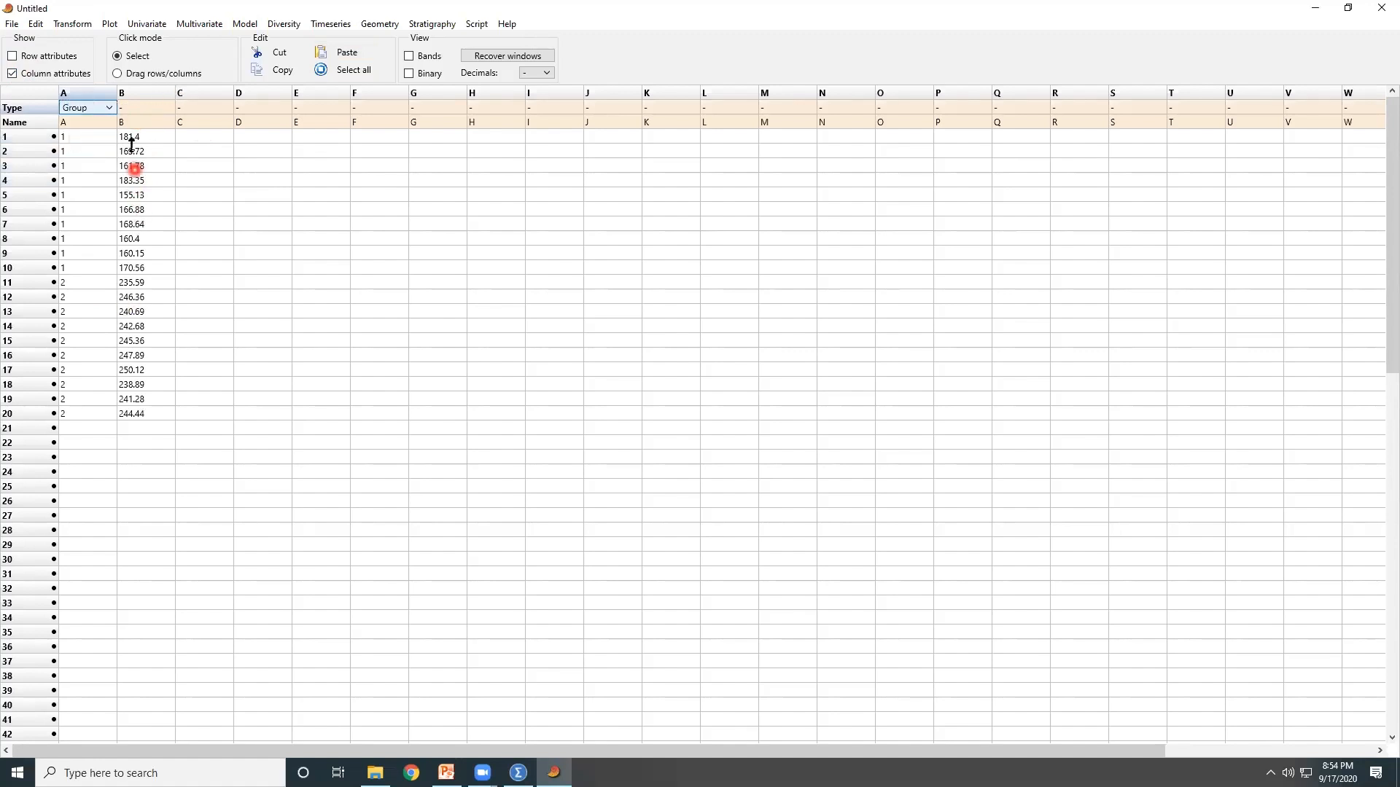
click(195, 179)
click(29, 77)
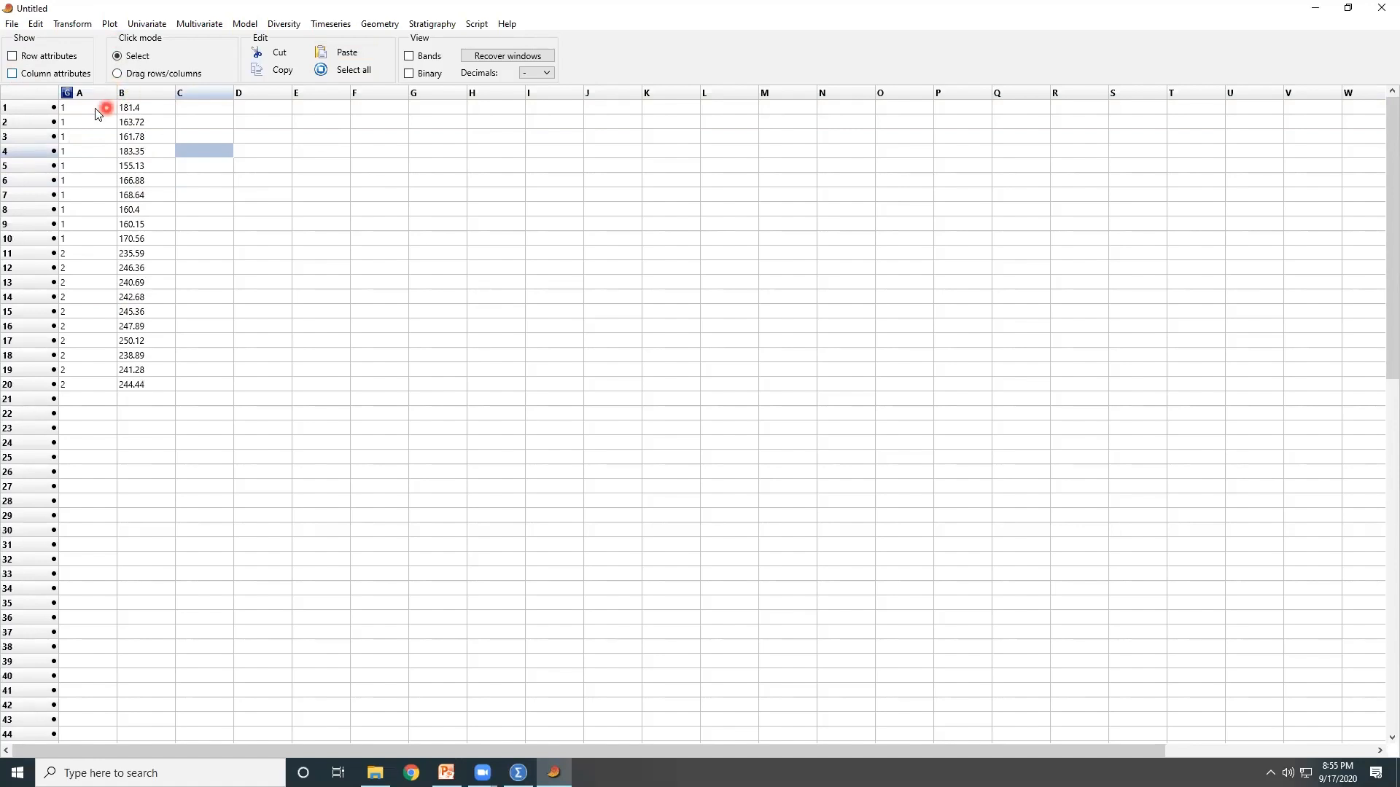
Step: Select the data in columns A and B and compute the univariate summary statistics for both groups
drag(92, 111, 133, 385)
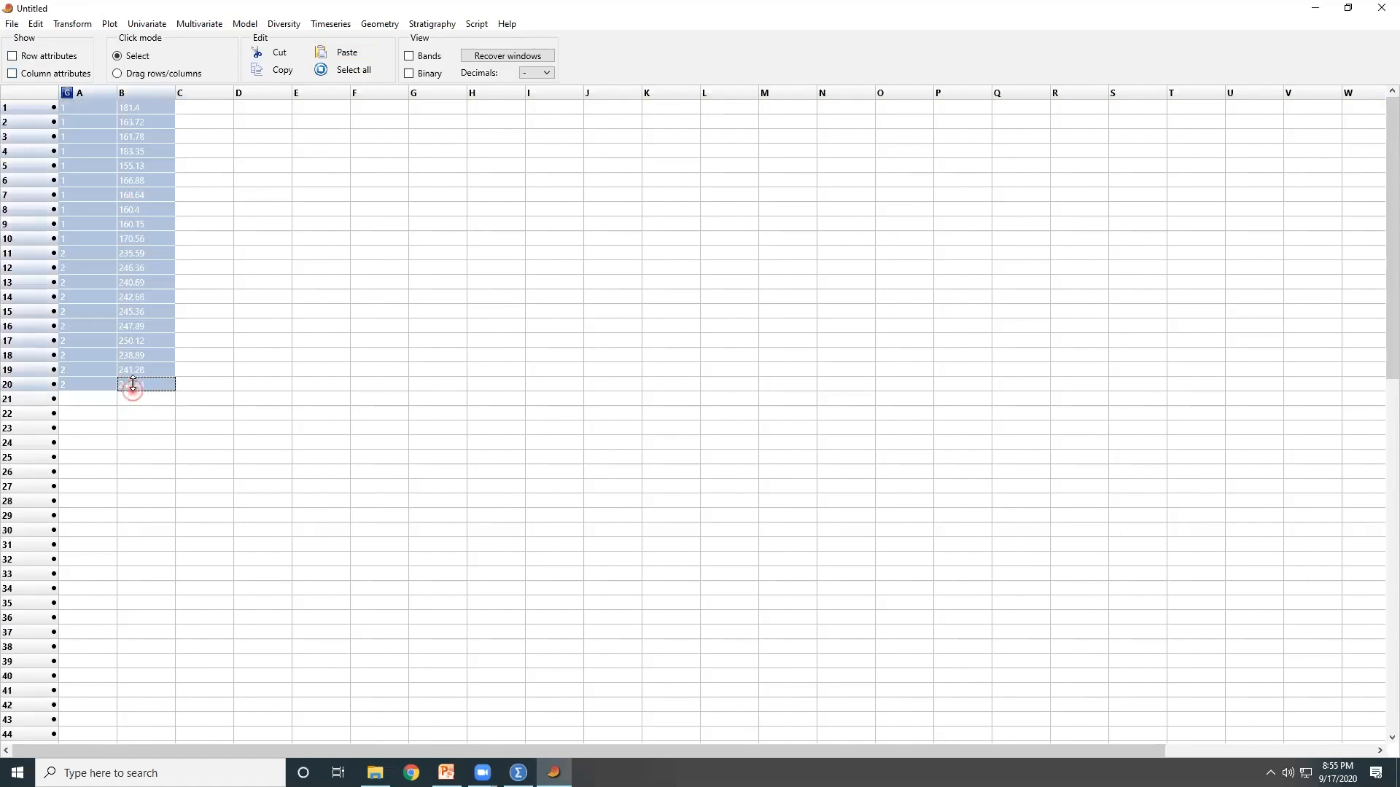
click(155, 28)
click(110, 109)
click(78, 95)
click(146, 23)
click(155, 42)
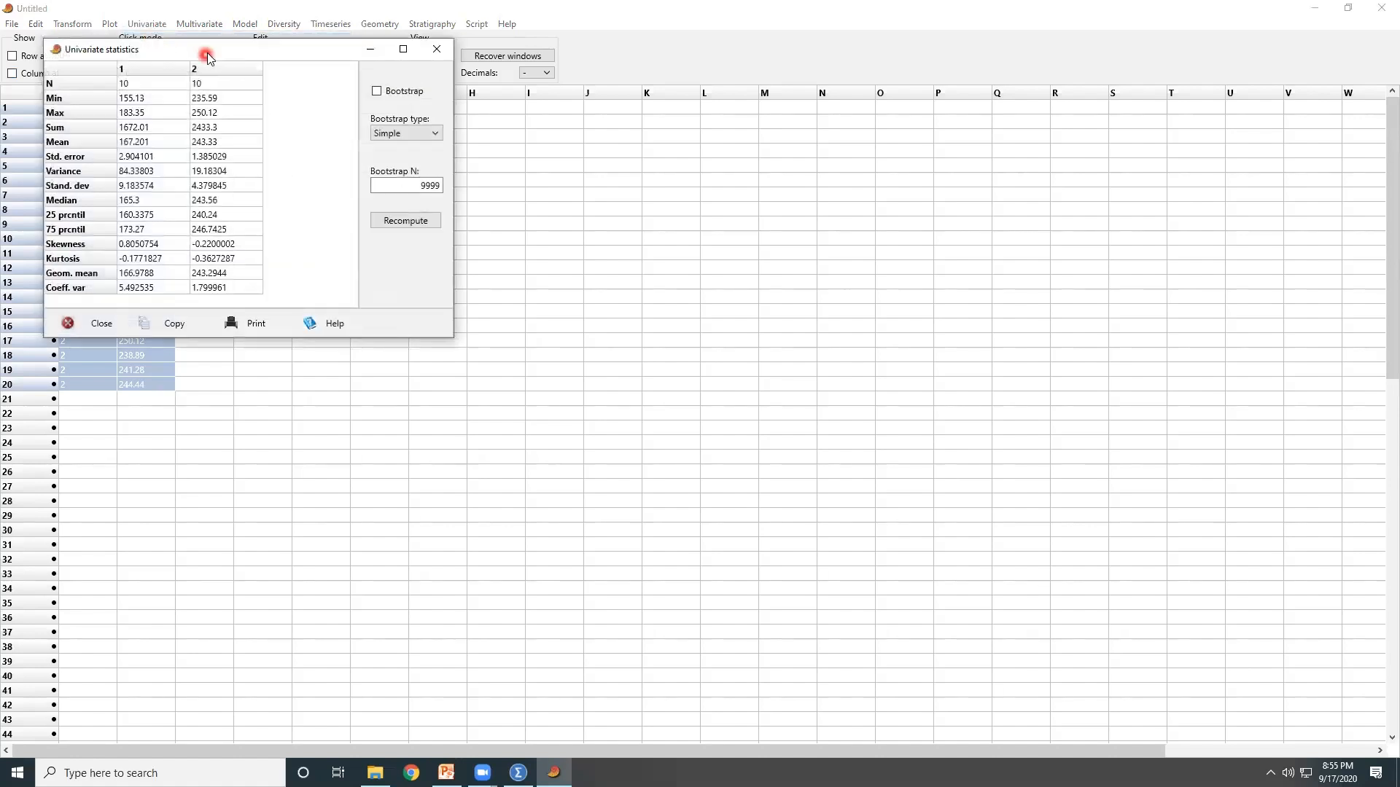
drag(208, 52, 504, 181)
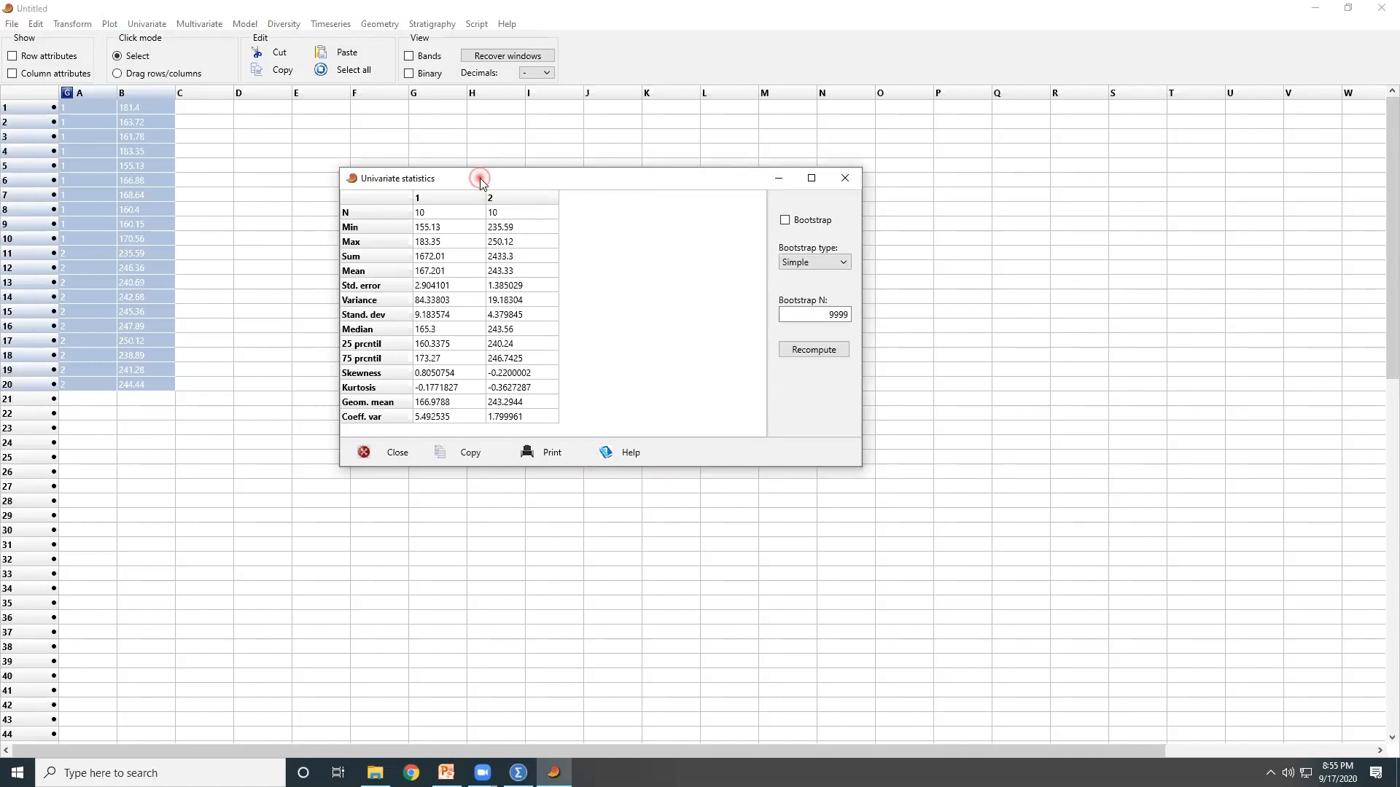
drag(479, 177, 706, 338)
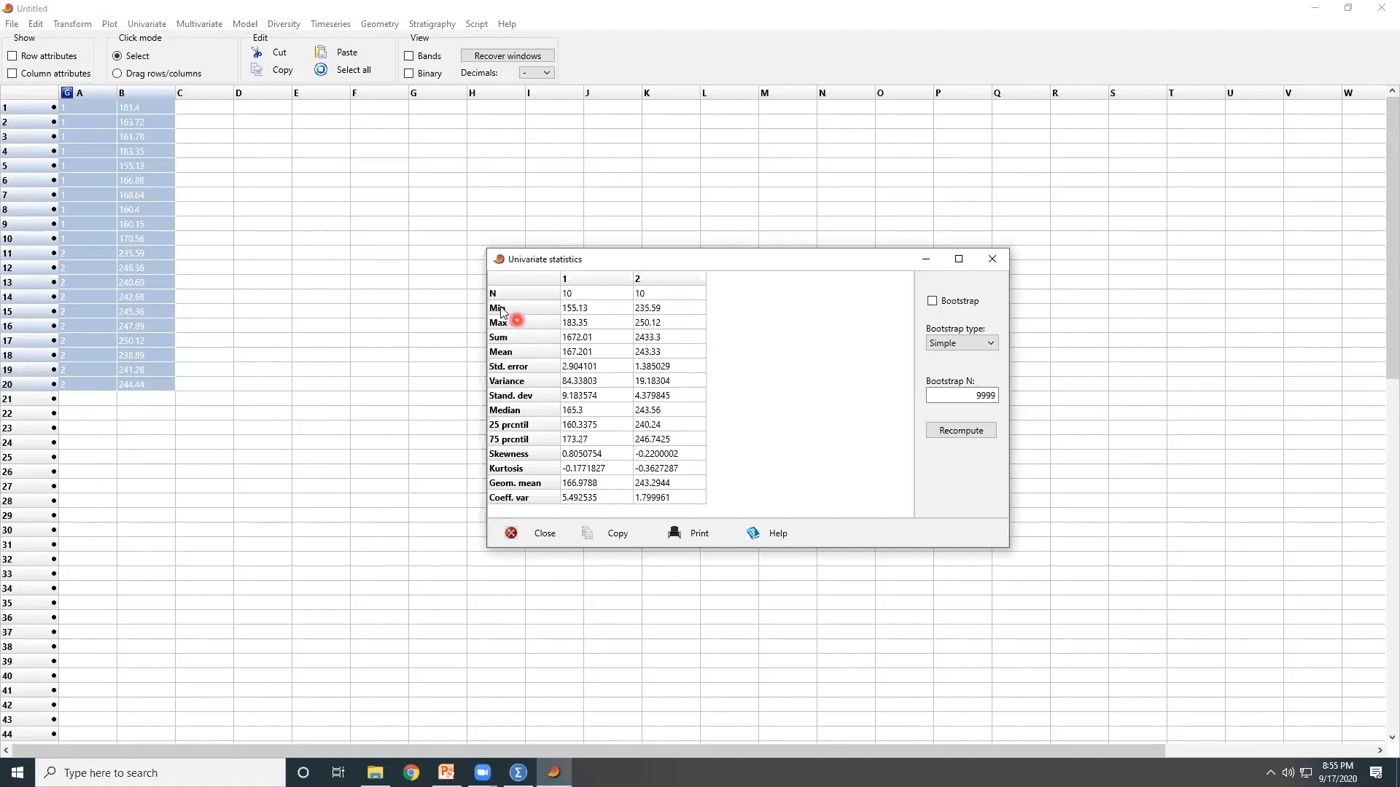
drag(471, 286, 474, 294)
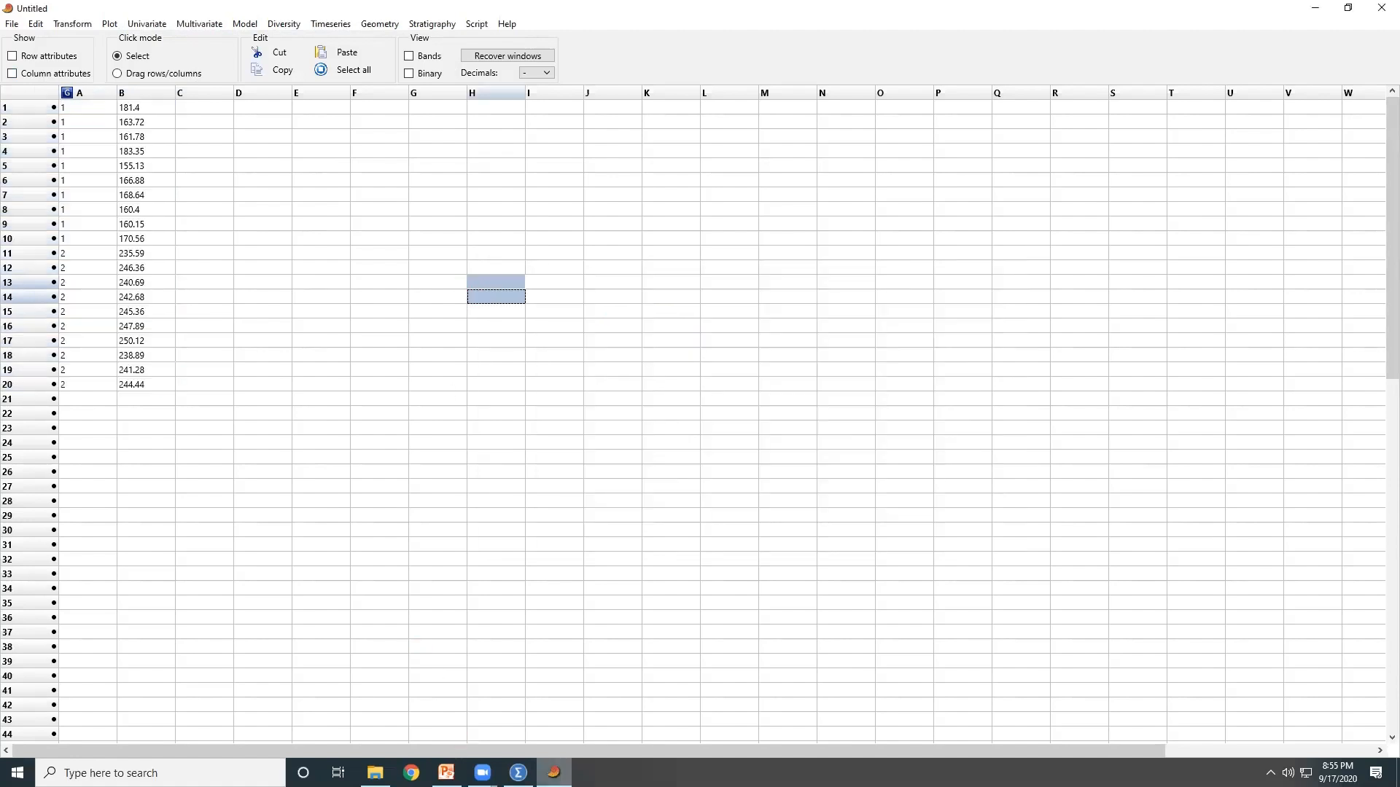
click(553, 772)
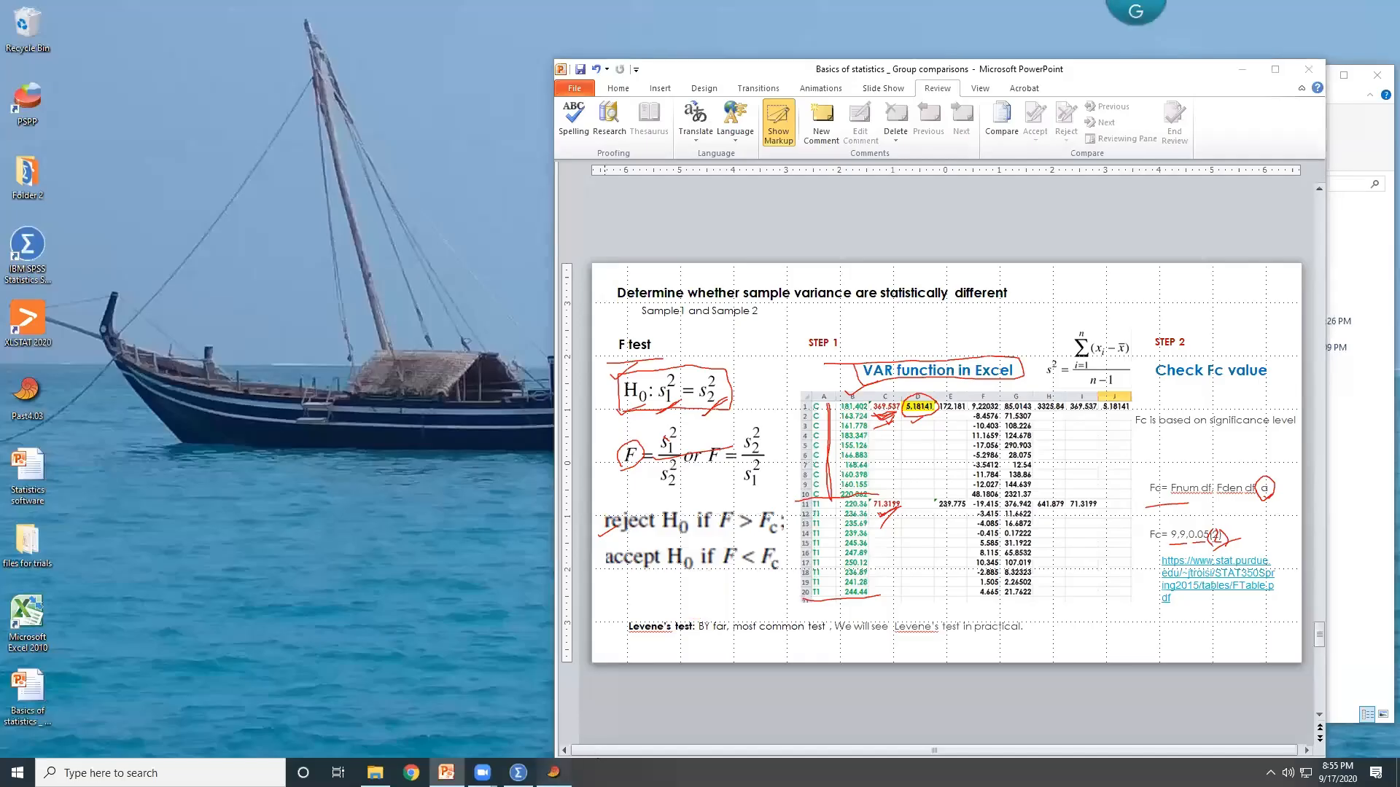
click(553, 772)
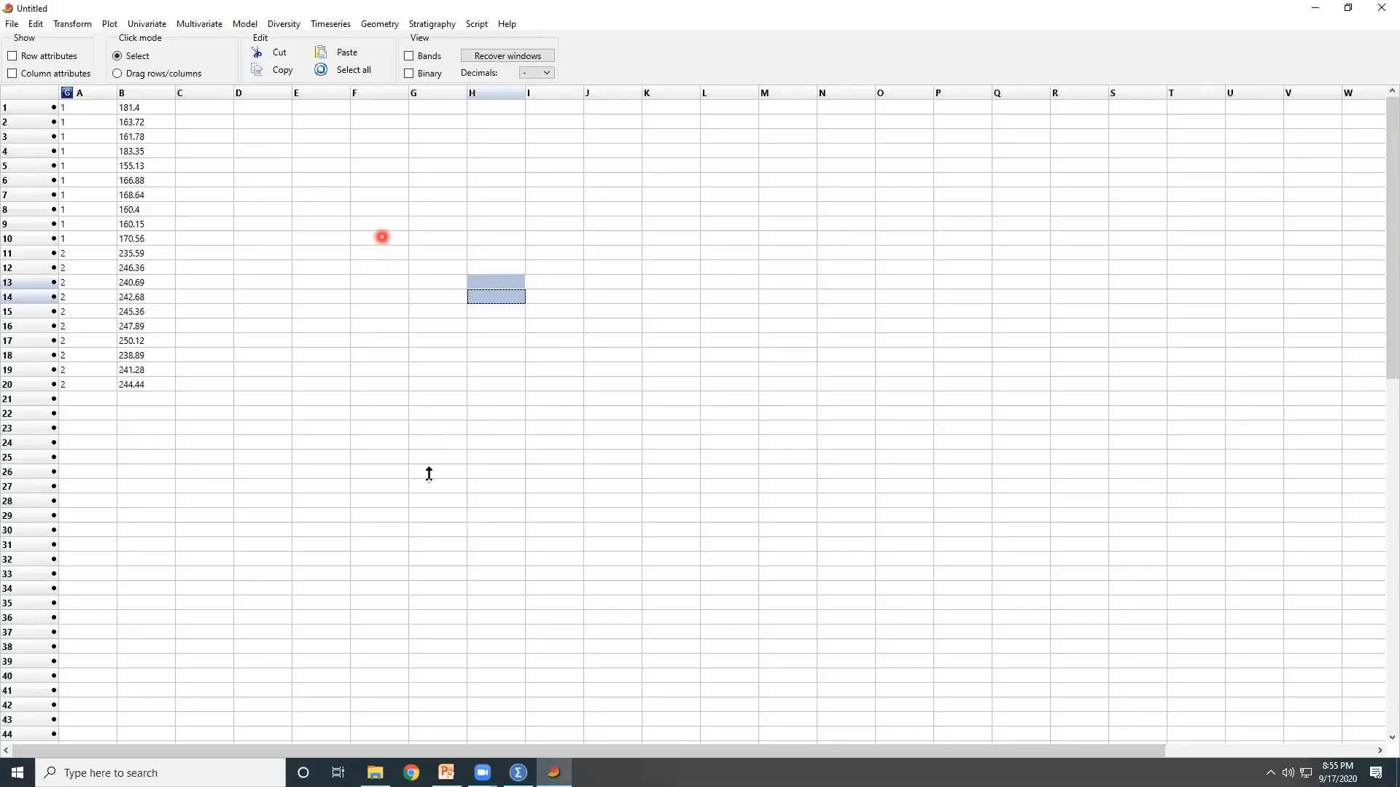
Step: Select rows 1 to 20 of columns A and B, recompute the univariate summary statistics, and move the results clear of the data
click(82, 103)
click(148, 102)
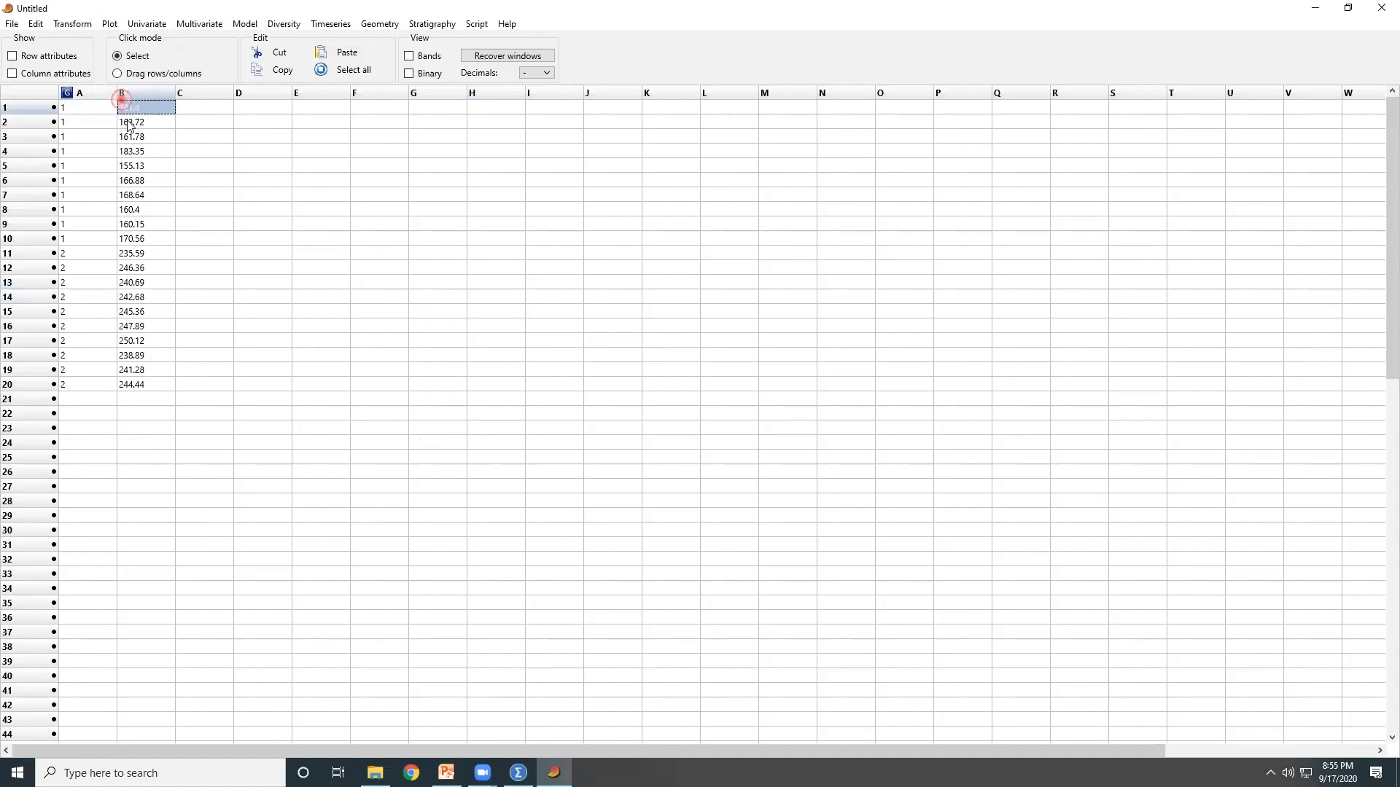
drag(89, 108, 154, 384)
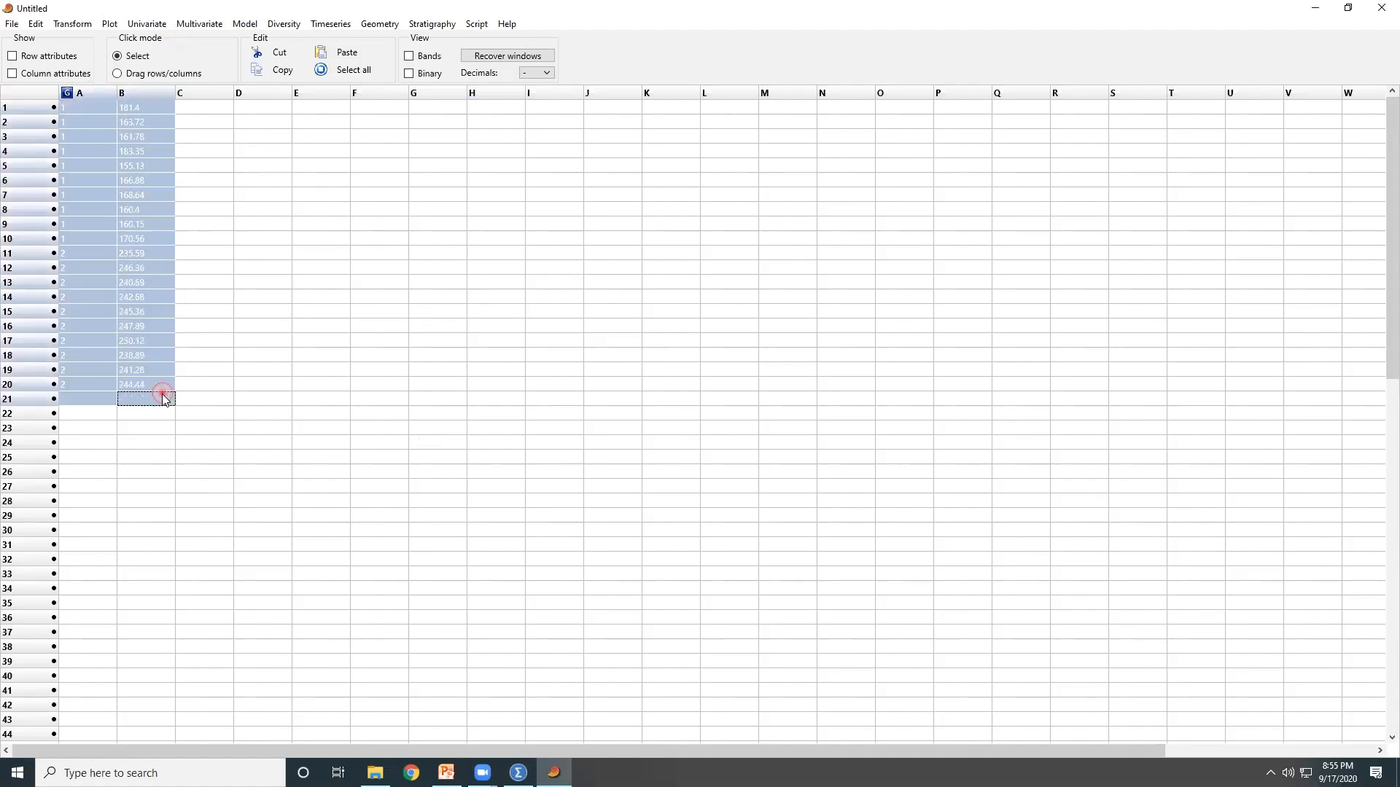
click(146, 24)
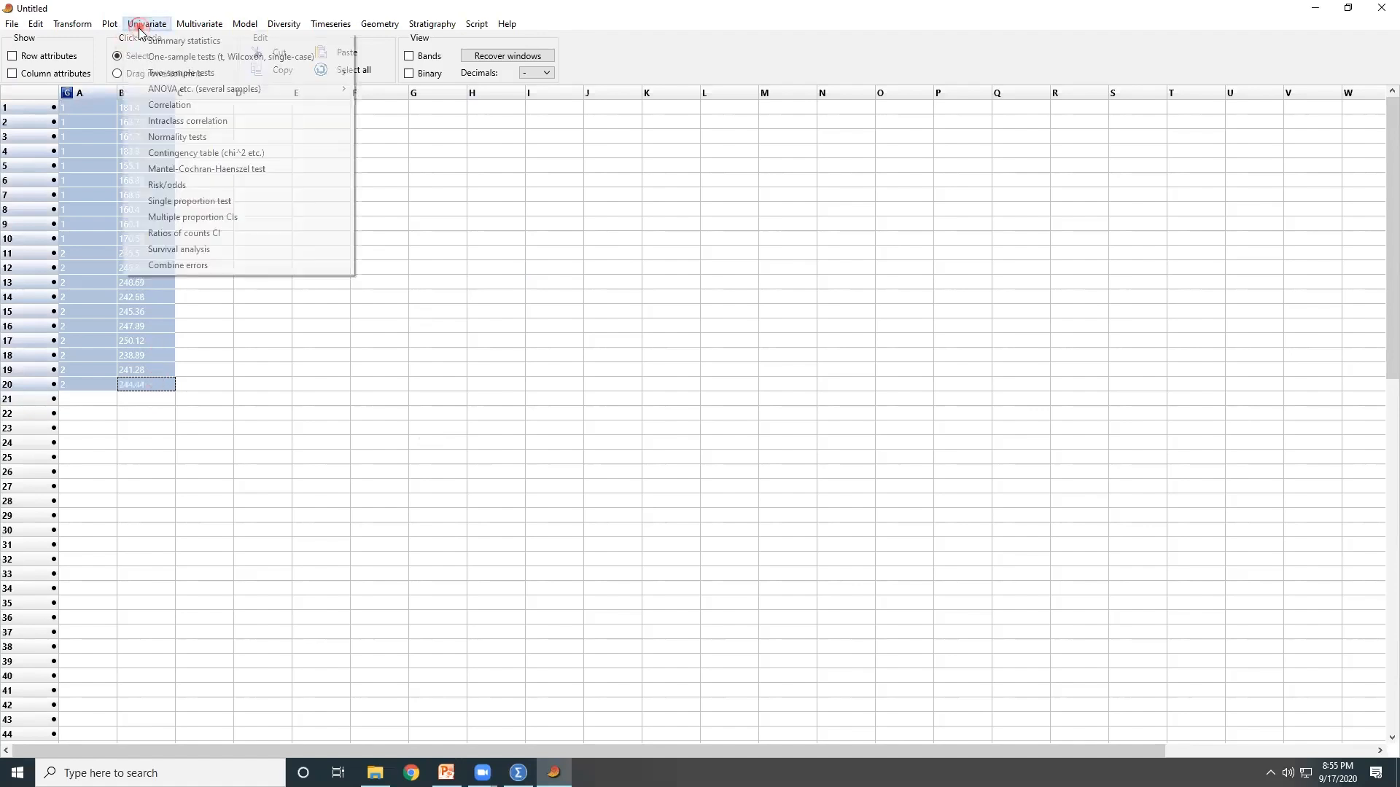
click(150, 38)
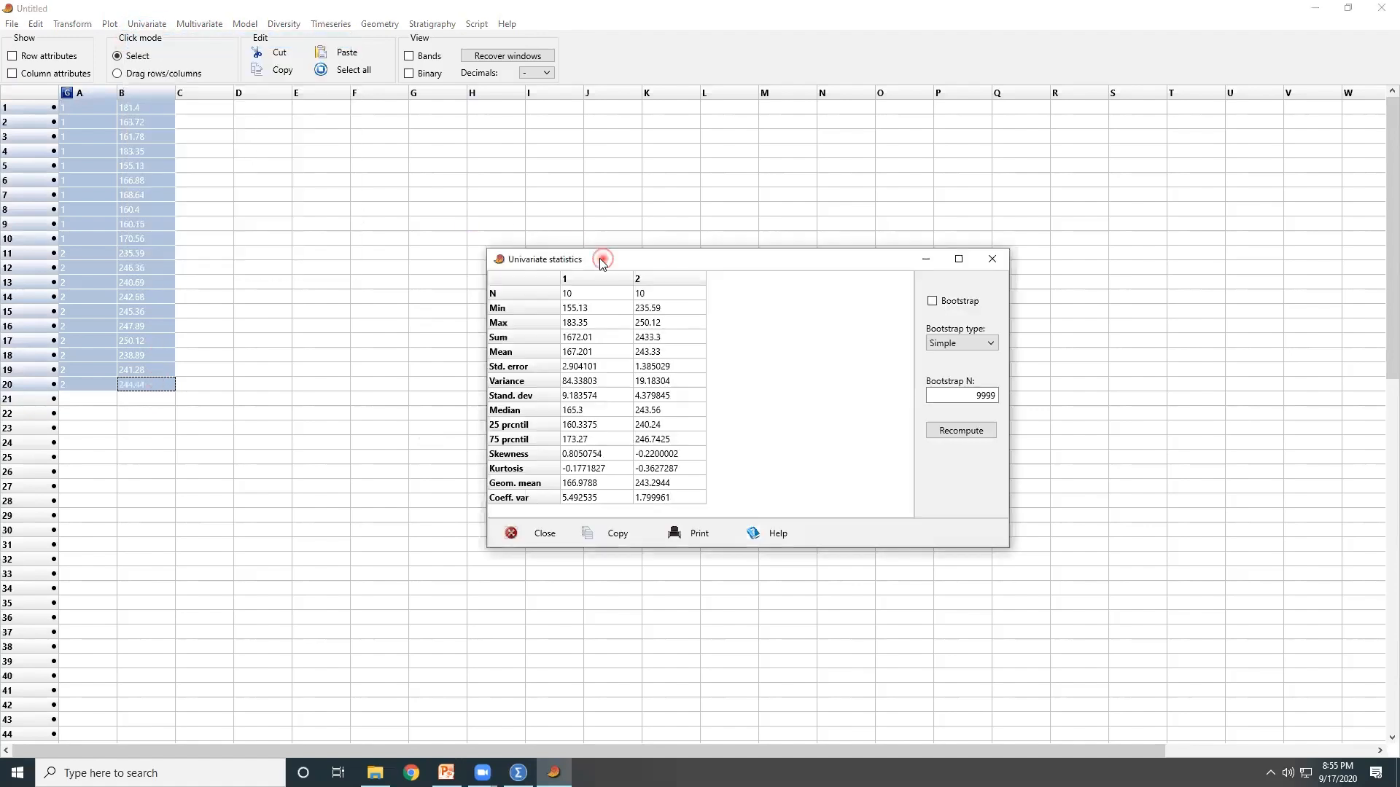
drag(603, 261, 408, 201)
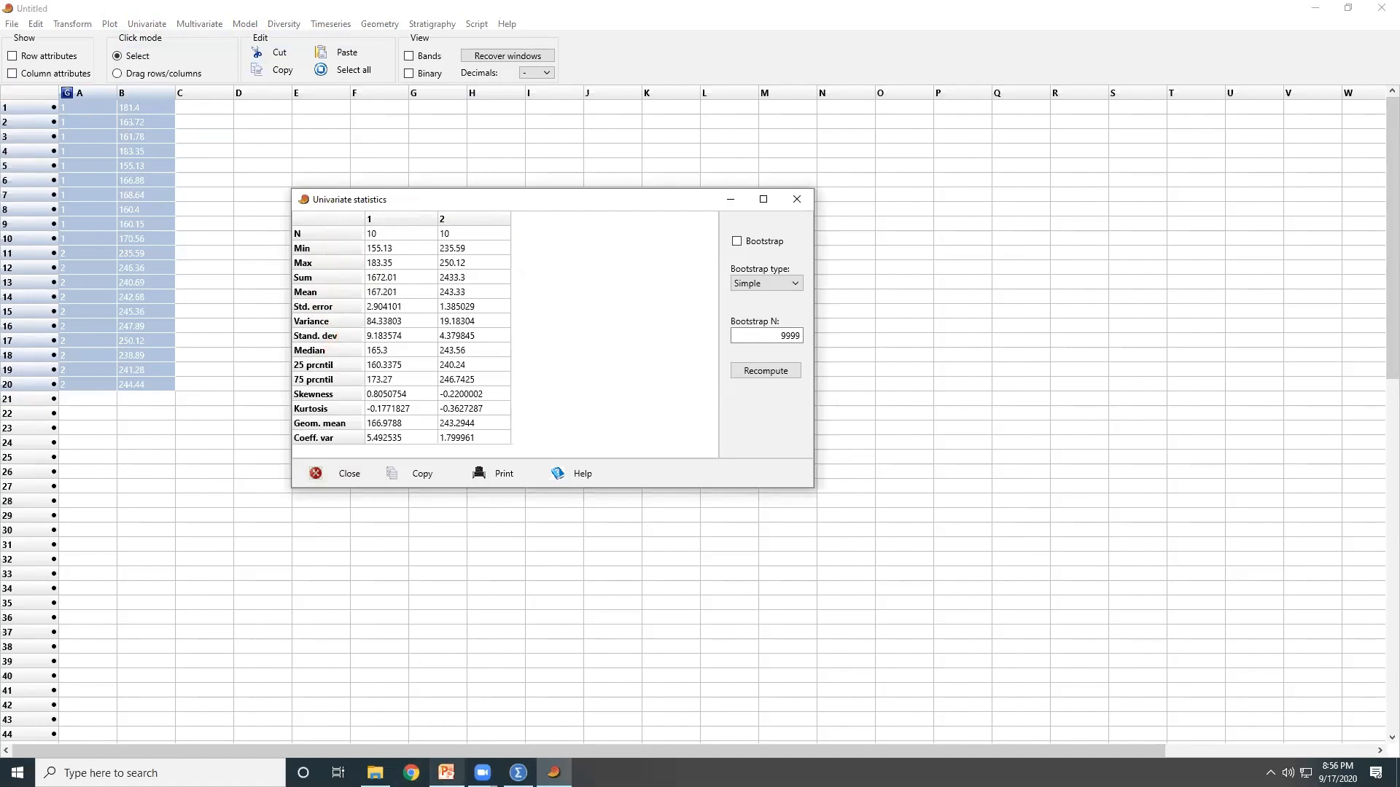
mouse_move(446, 772)
drag(595, 206, 1011, 165)
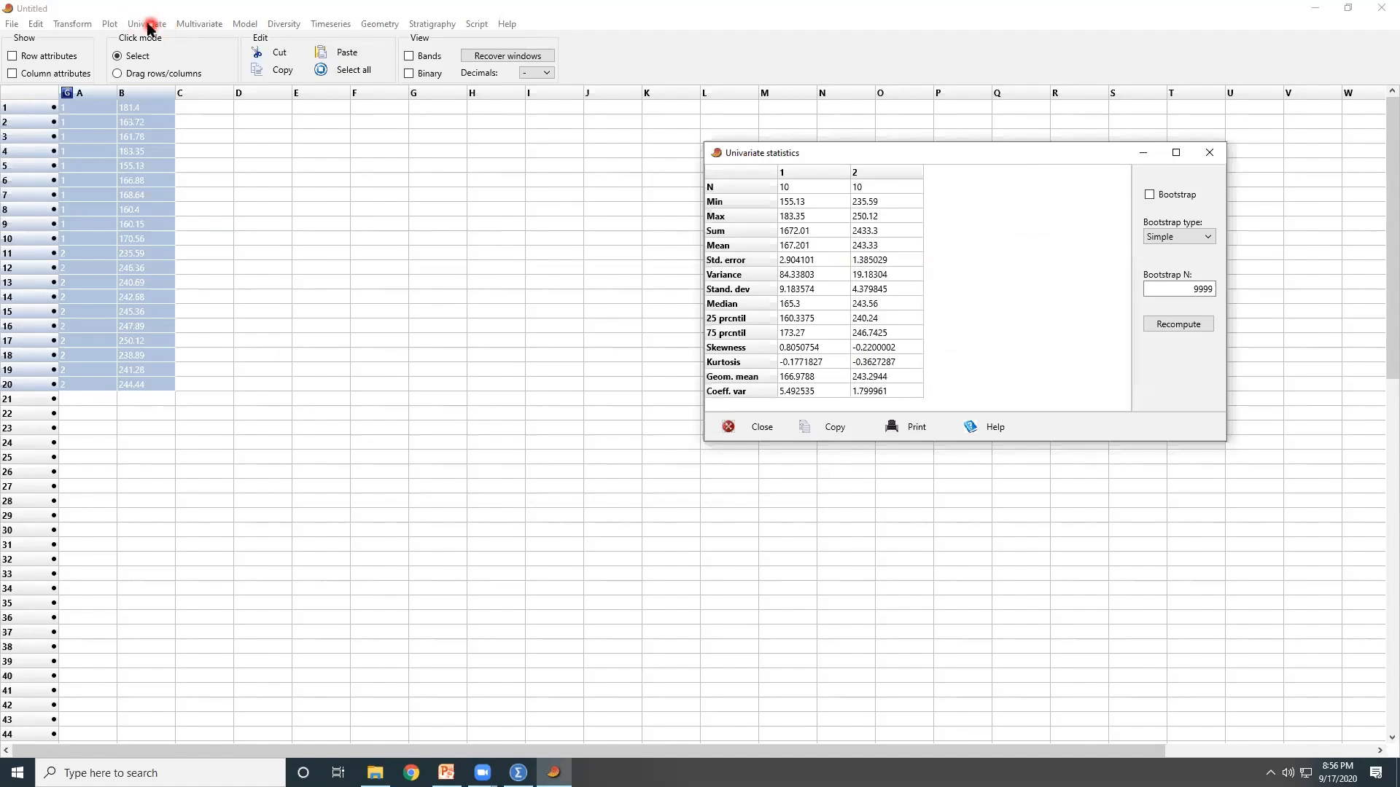
Step: Plot a histogram of the selected data in columns A and B and move its window clear of the data
click(109, 24)
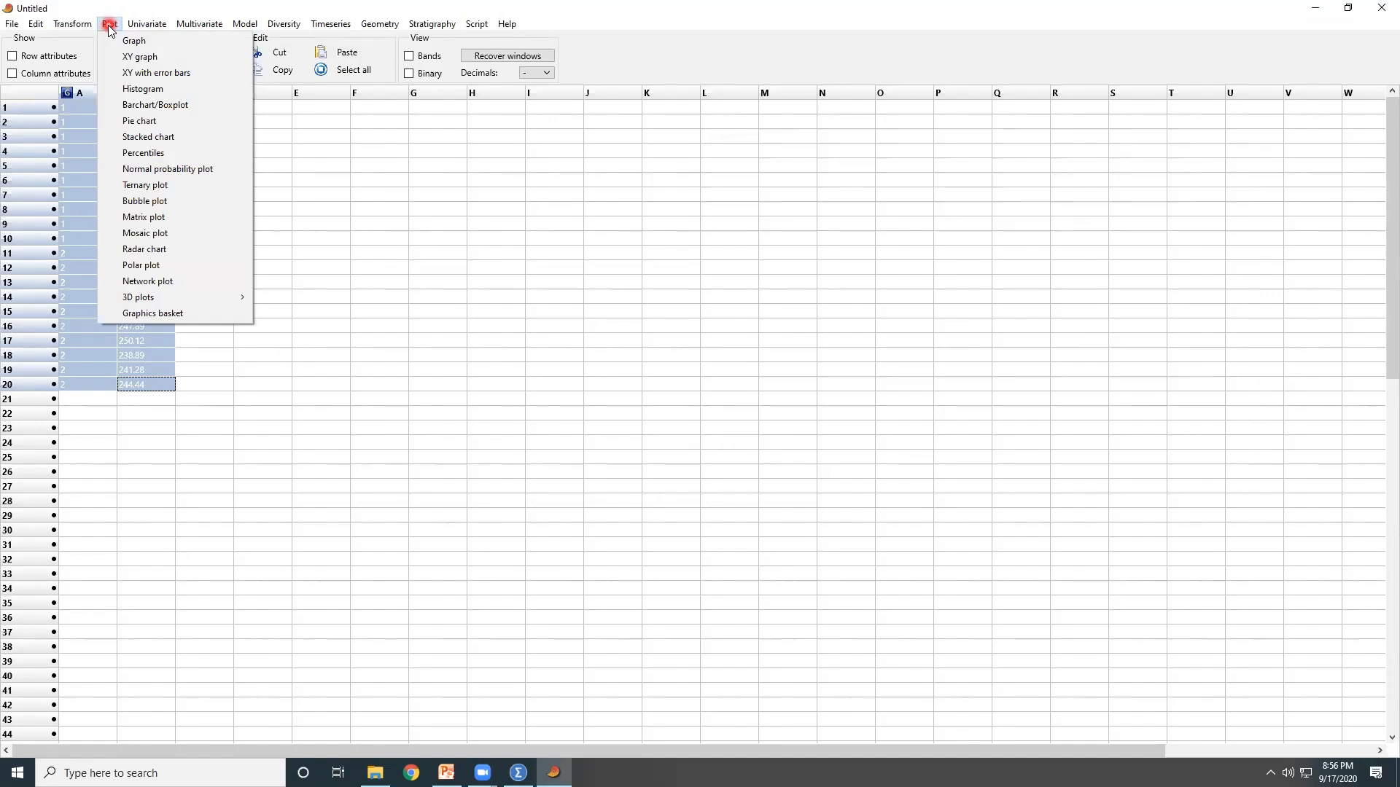
click(131, 90)
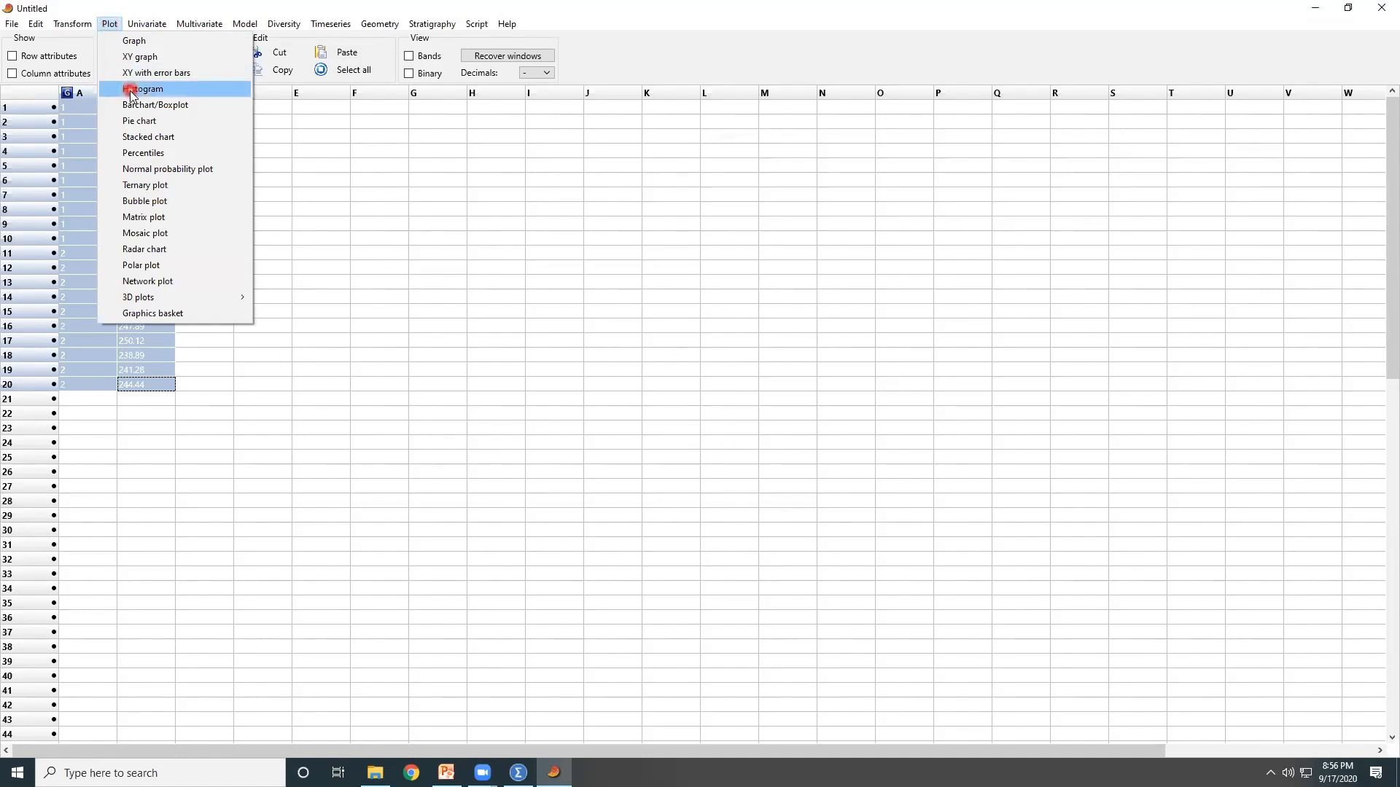
click(276, 228)
mouse_move(197, 69)
mouse_down()
mouse_move(224, 100)
mouse_move(519, 199)
mouse_up()
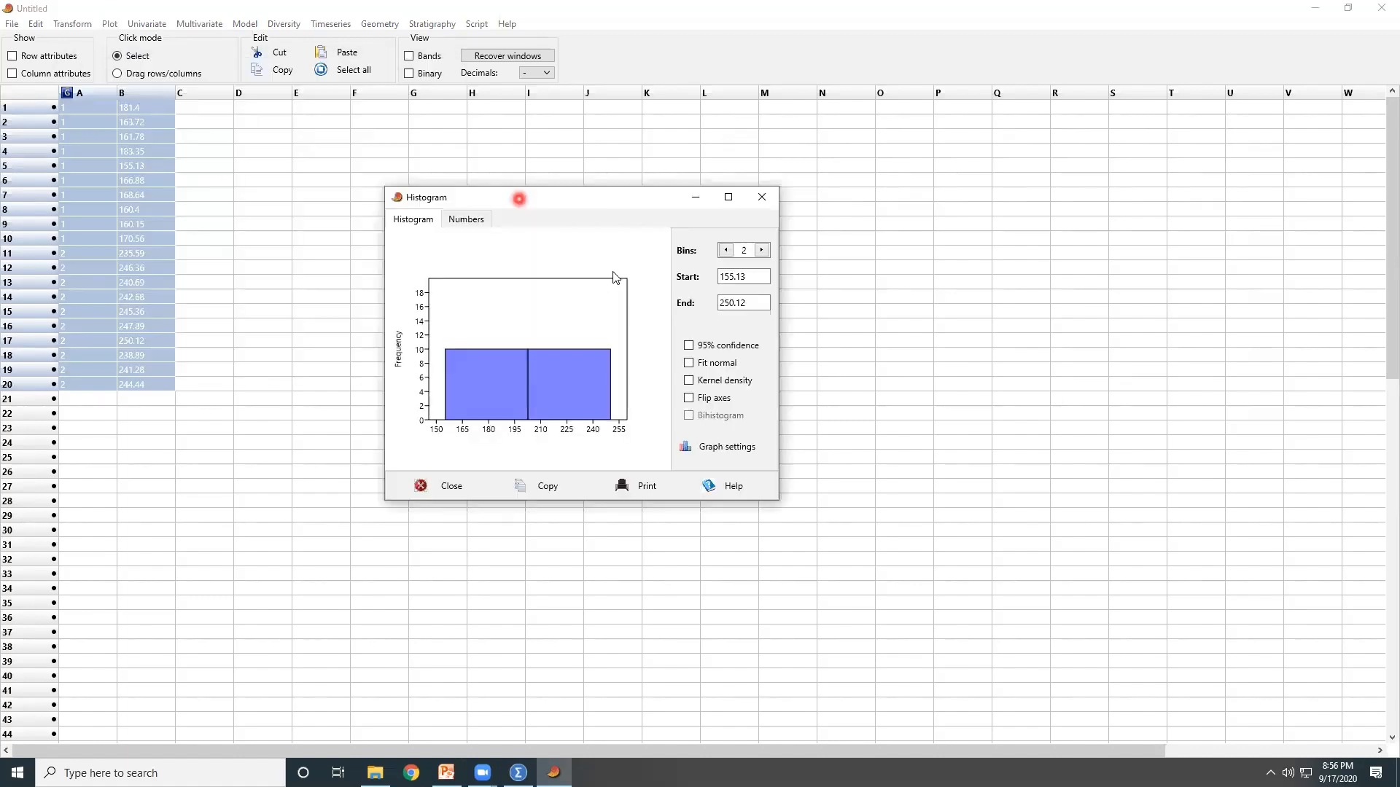
Step: Set the combined histogram to 5 bins and close it after viewing the distribution
click(761, 250)
click(761, 251)
click(761, 250)
click(761, 251)
click(723, 251)
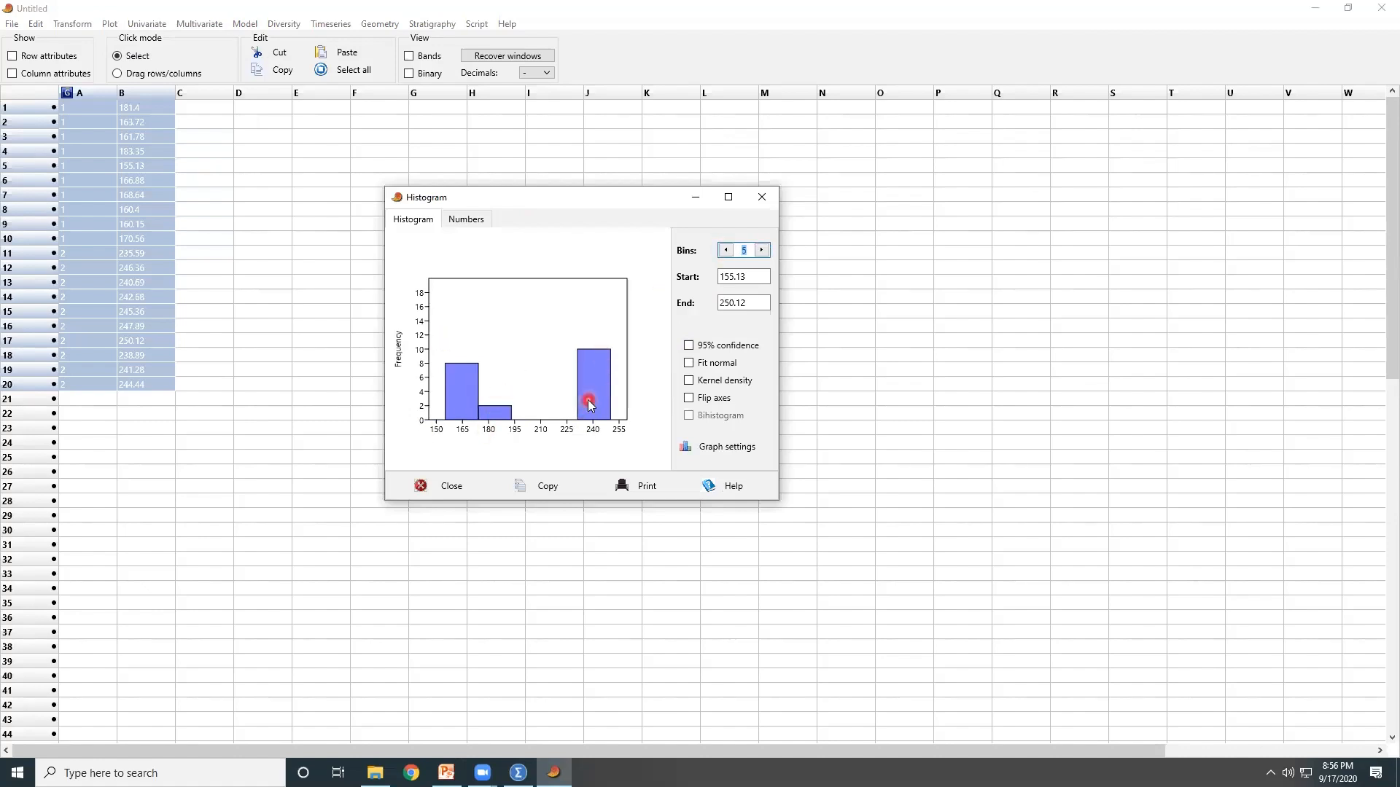
click(762, 197)
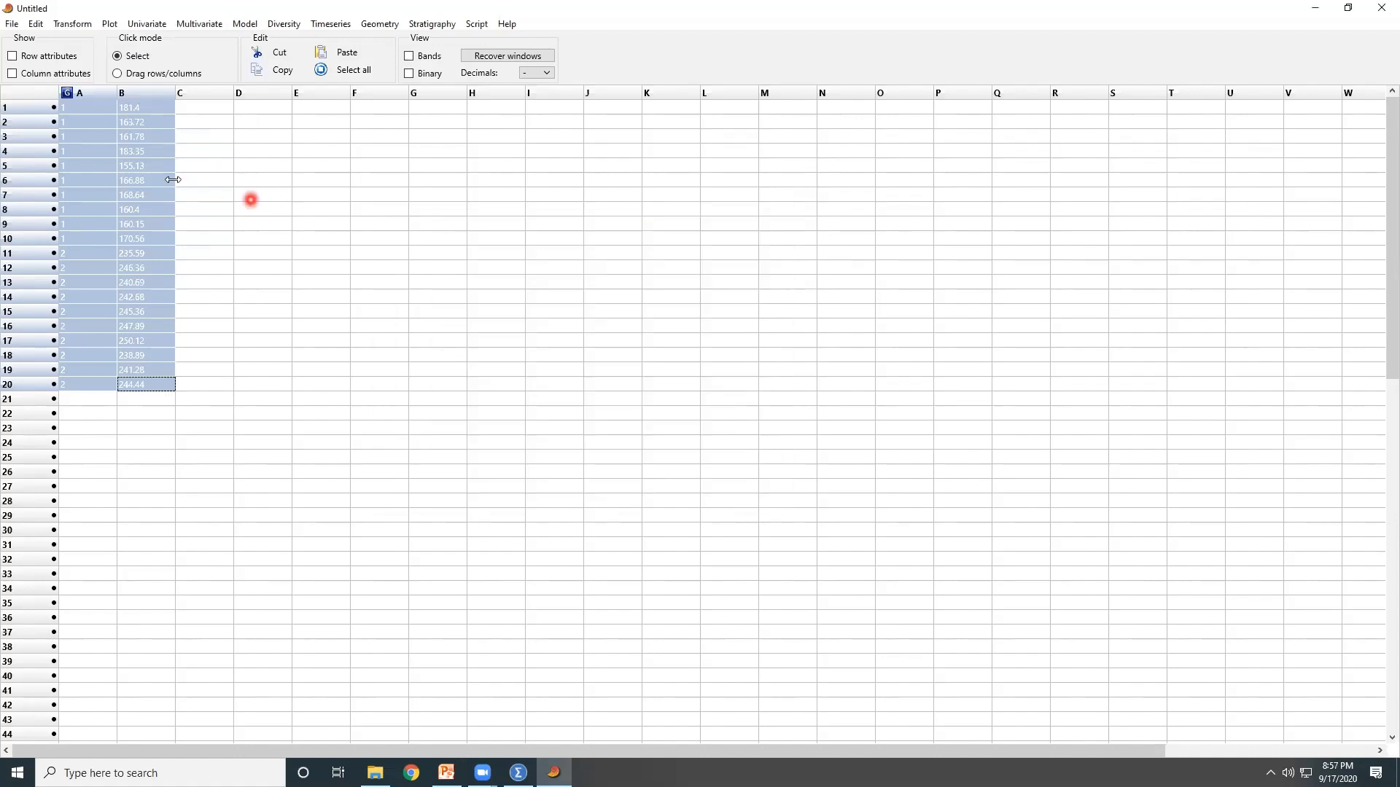
Step: Plot a histogram of only the group 1 values in rows 1 to 10 of column B
click(83, 106)
drag(141, 109, 142, 248)
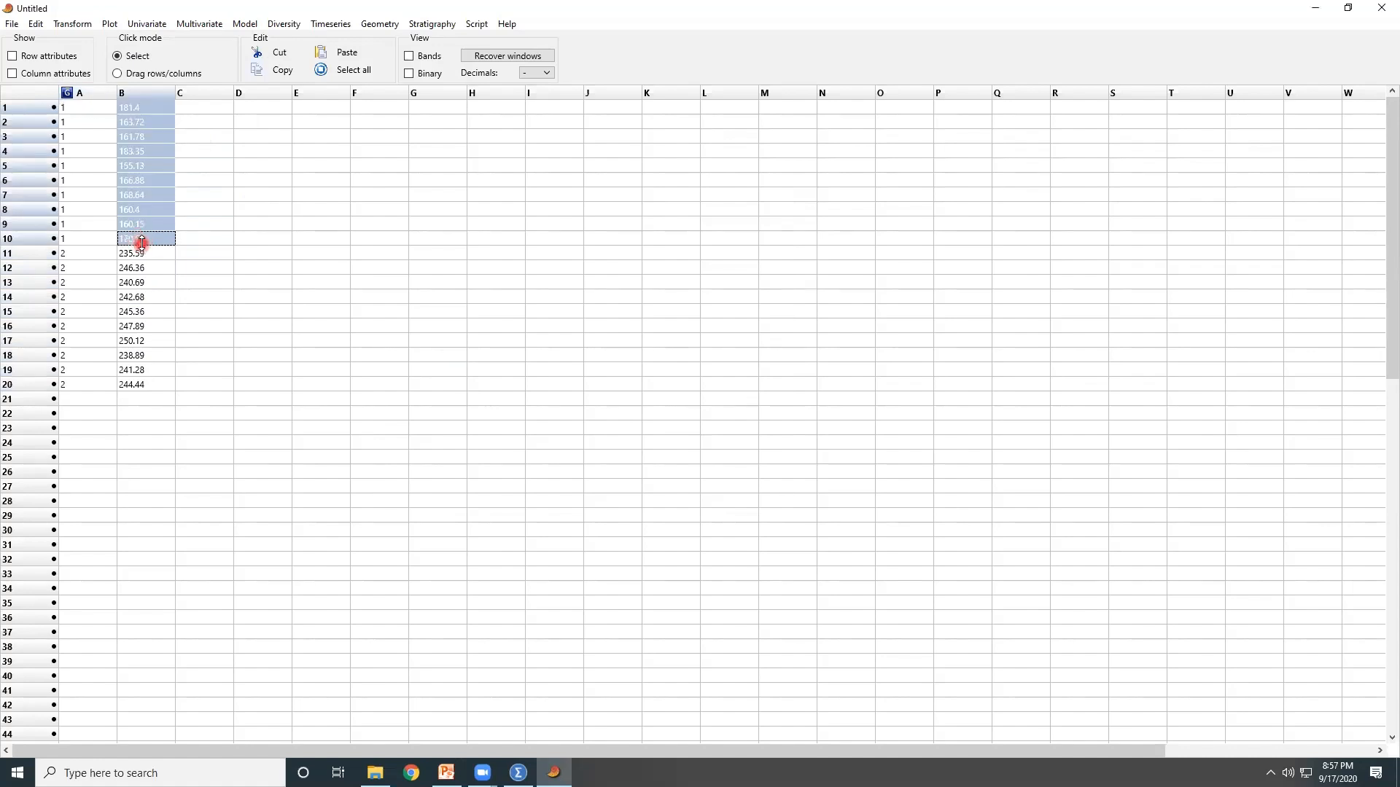
click(109, 24)
click(139, 95)
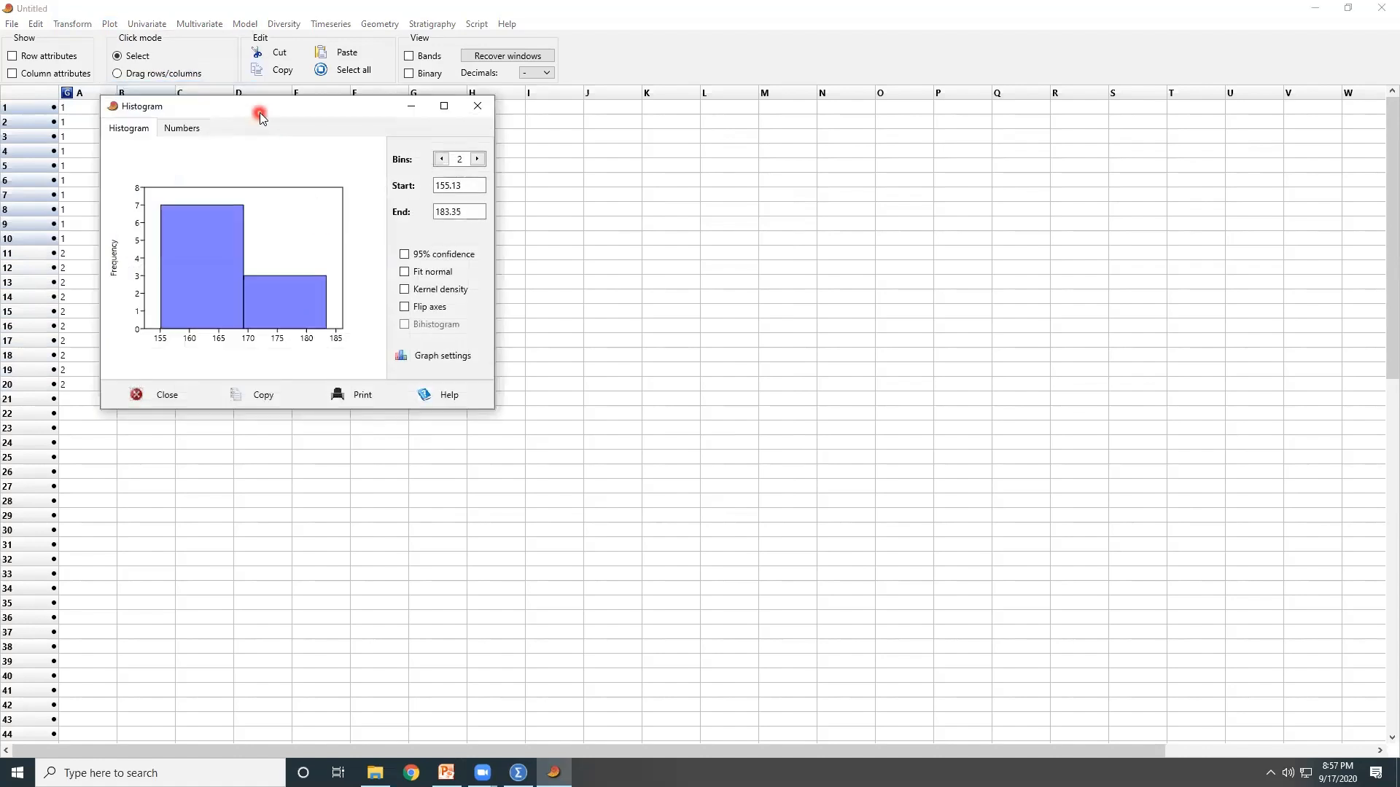
drag(259, 112, 539, 193)
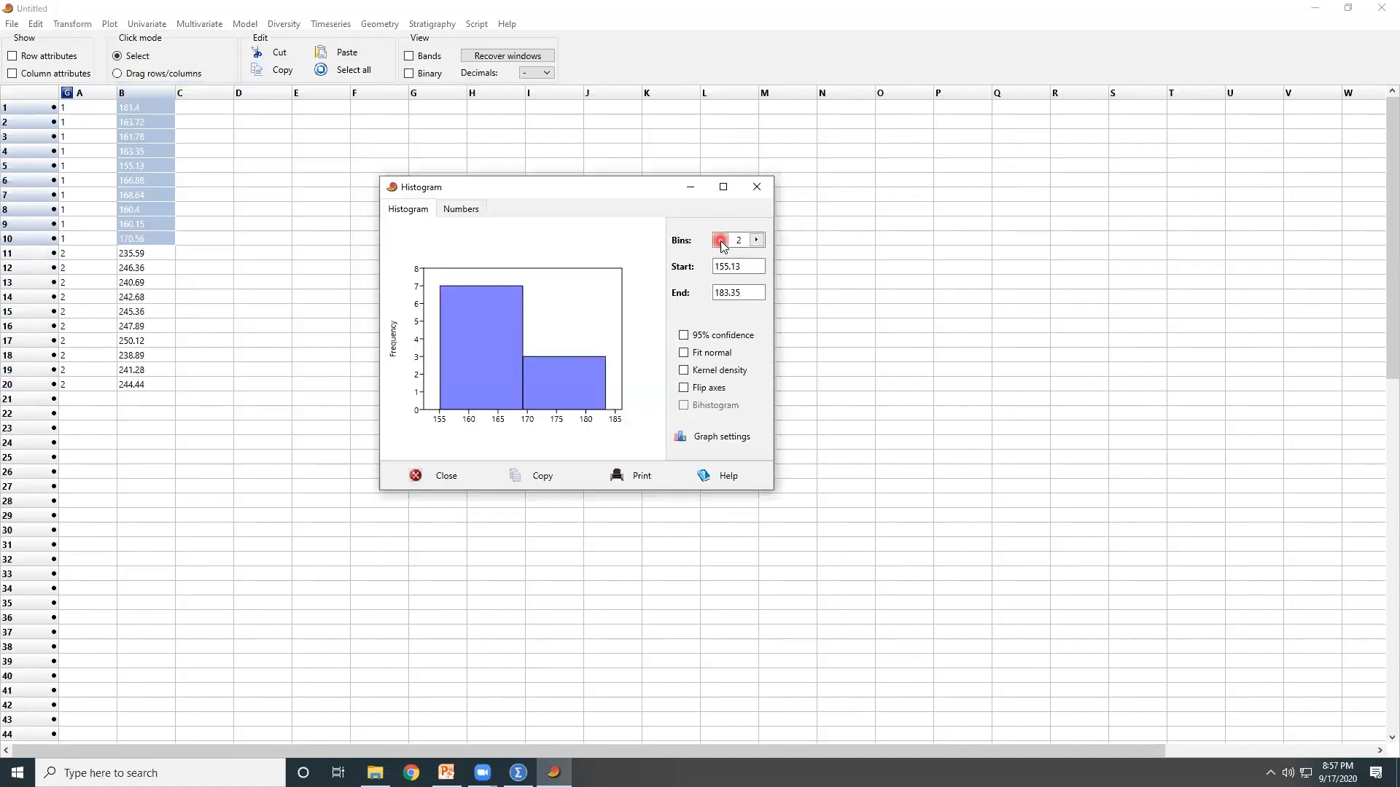
Step: Set the group 1 histogram to 4 bins
click(720, 240)
click(756, 240)
click(756, 240)
click(756, 240)
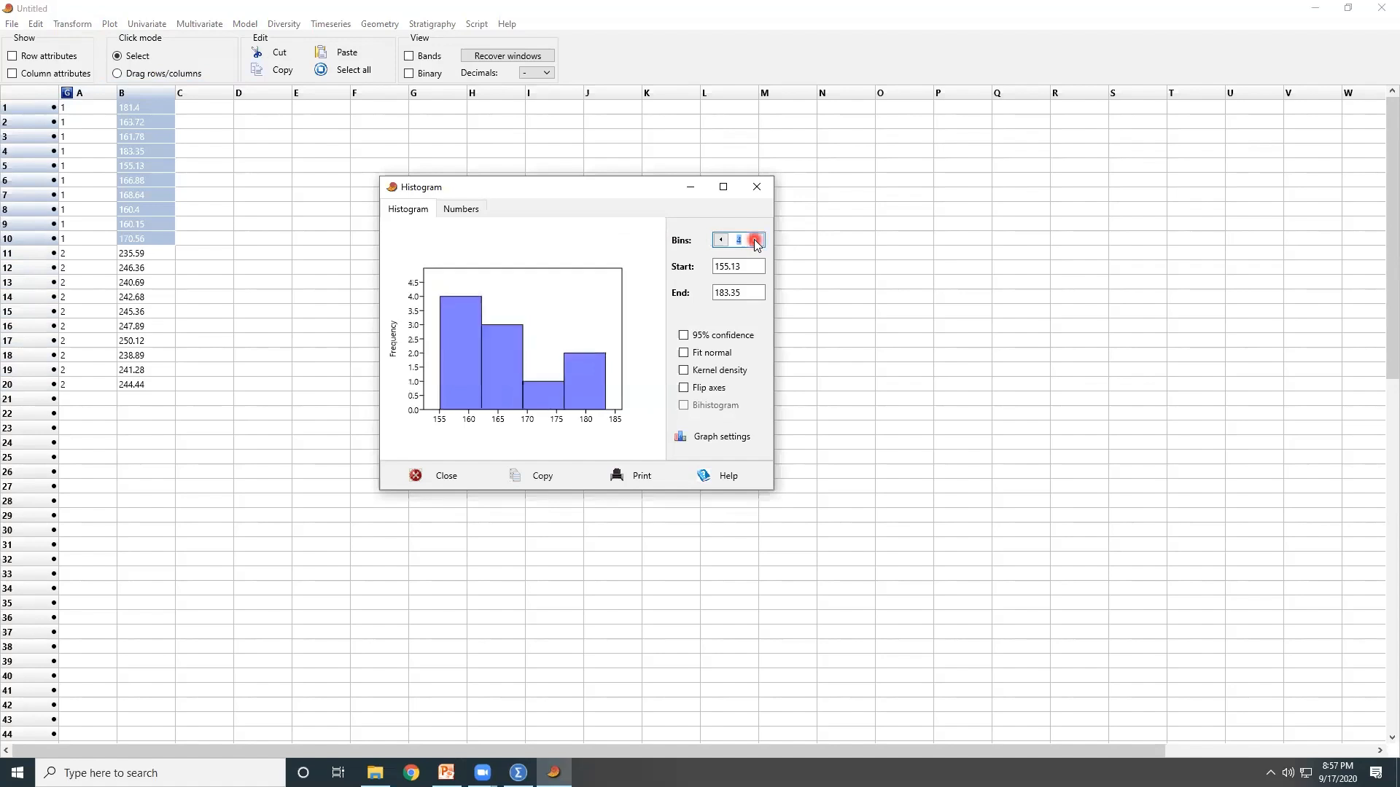
click(756, 240)
click(720, 239)
Step: Enlarge the group 1 histogram with a fitted normal curve overlaid, and close it after viewing
drag(773, 491, 1025, 676)
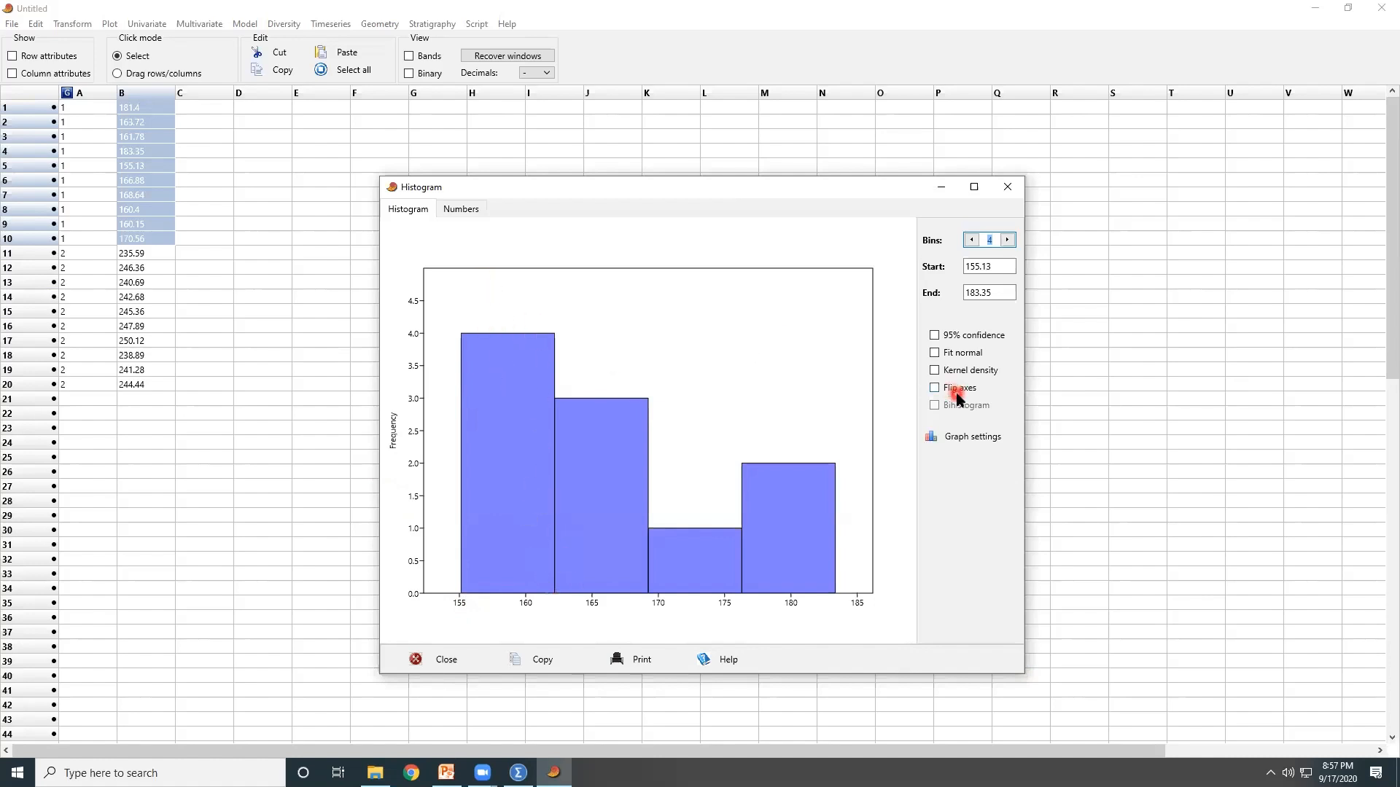
click(957, 355)
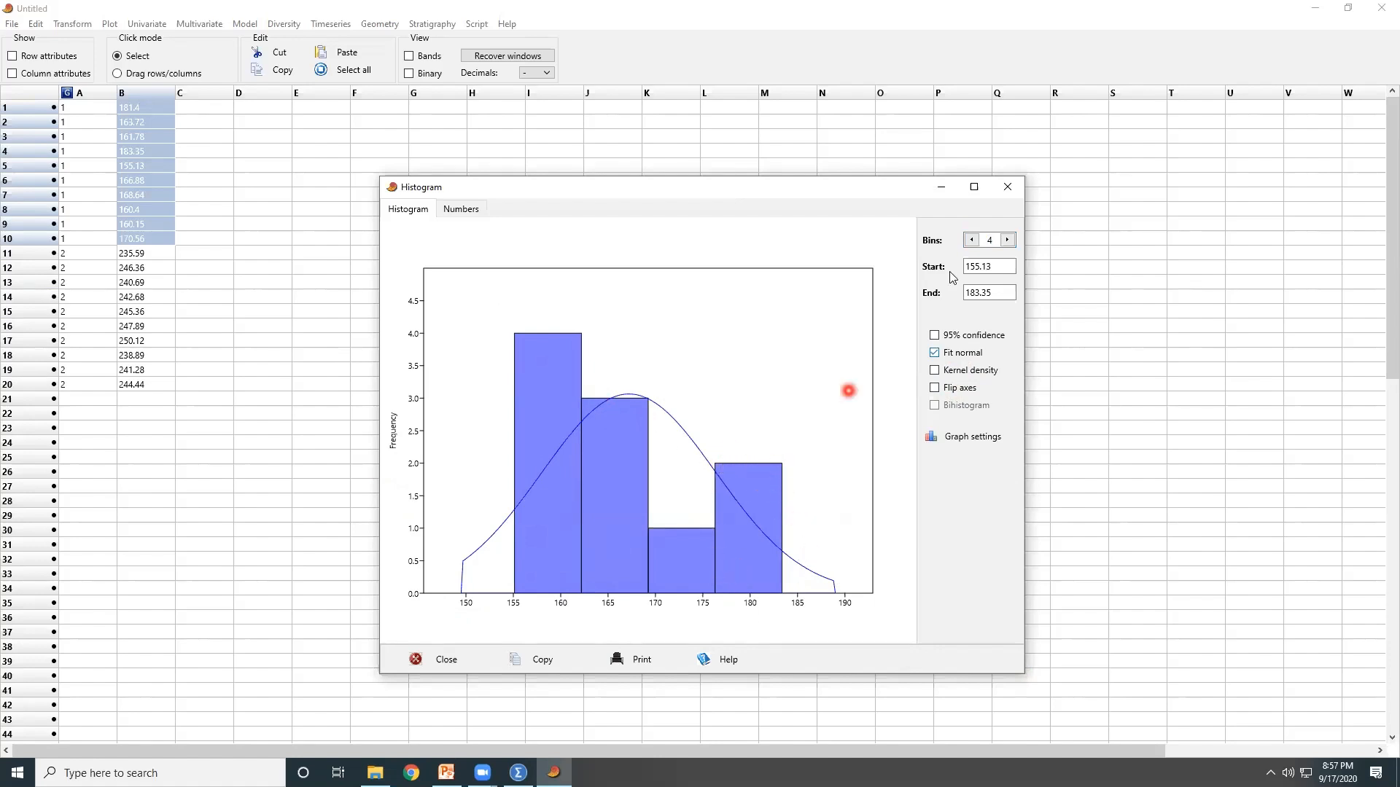
click(1004, 191)
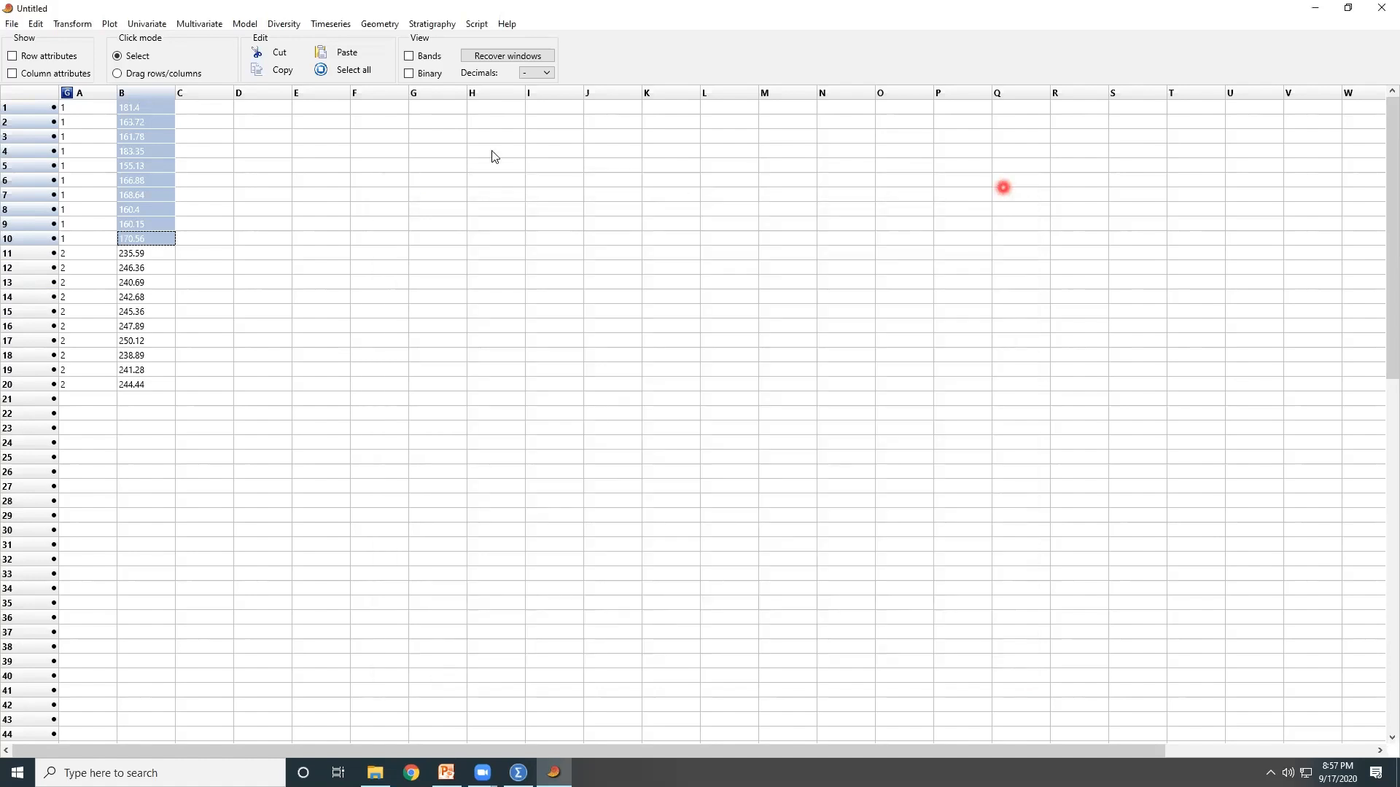
Step: Create a plot of the group 1 values with the plot type set to Box plot, and enlarge its window
click(106, 25)
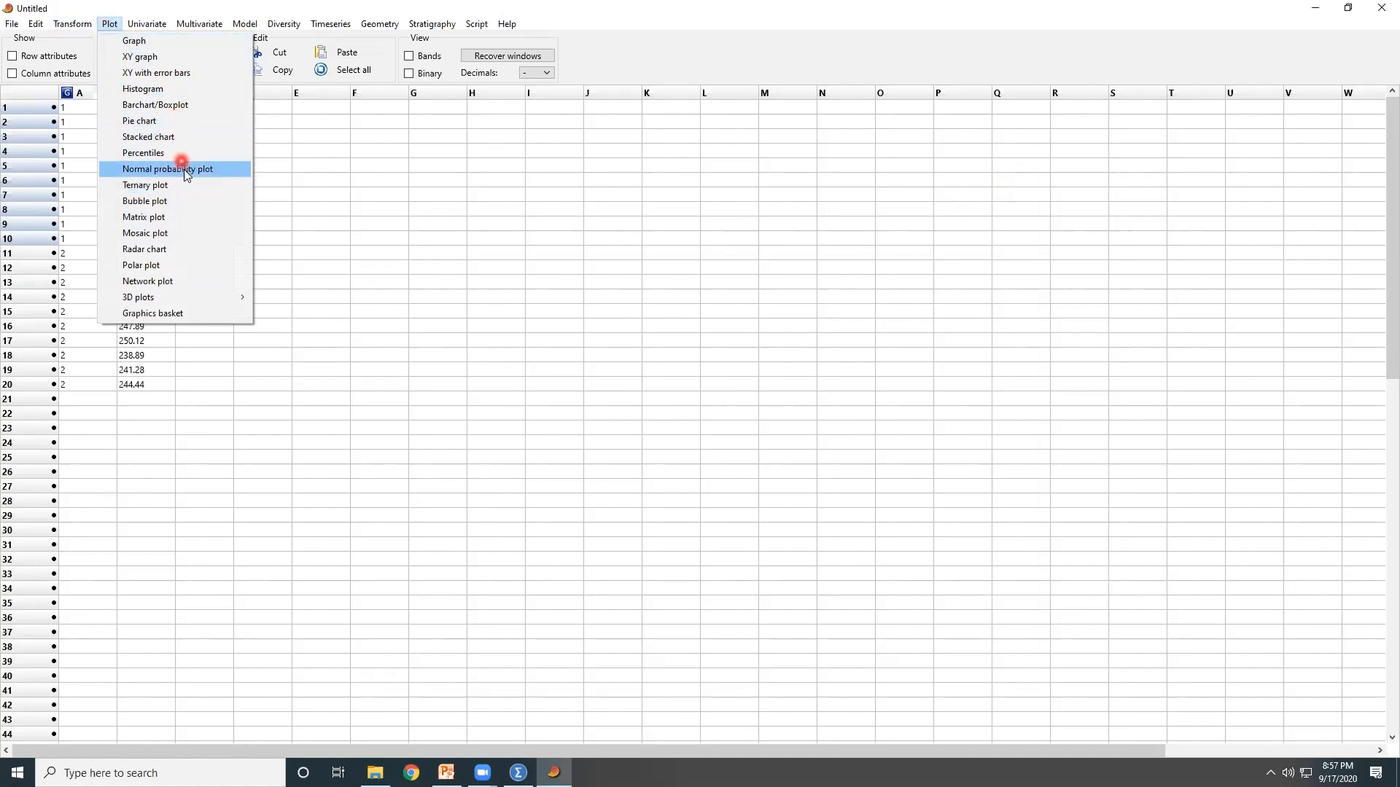
click(168, 104)
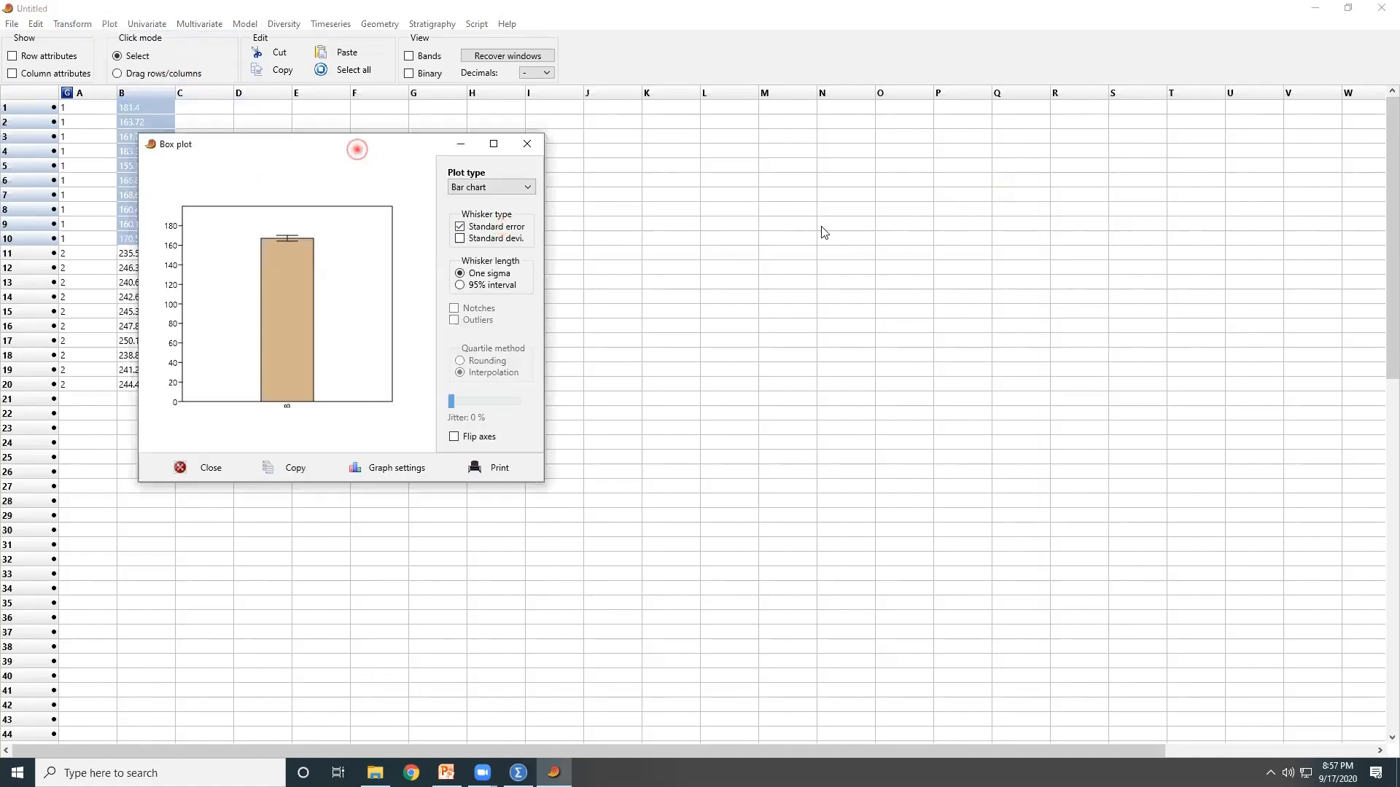
drag(357, 150, 792, 205)
click(898, 246)
click(922, 273)
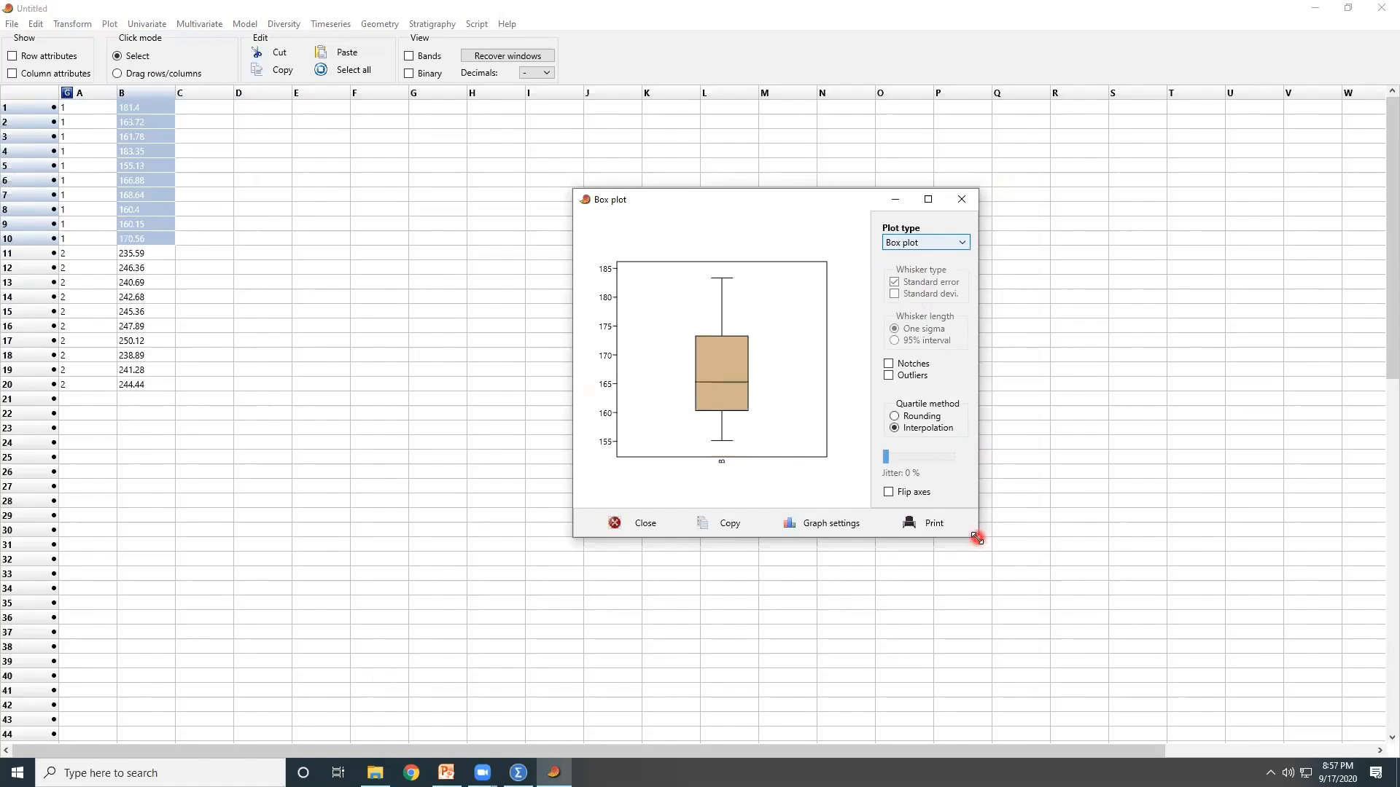
drag(977, 538, 1111, 674)
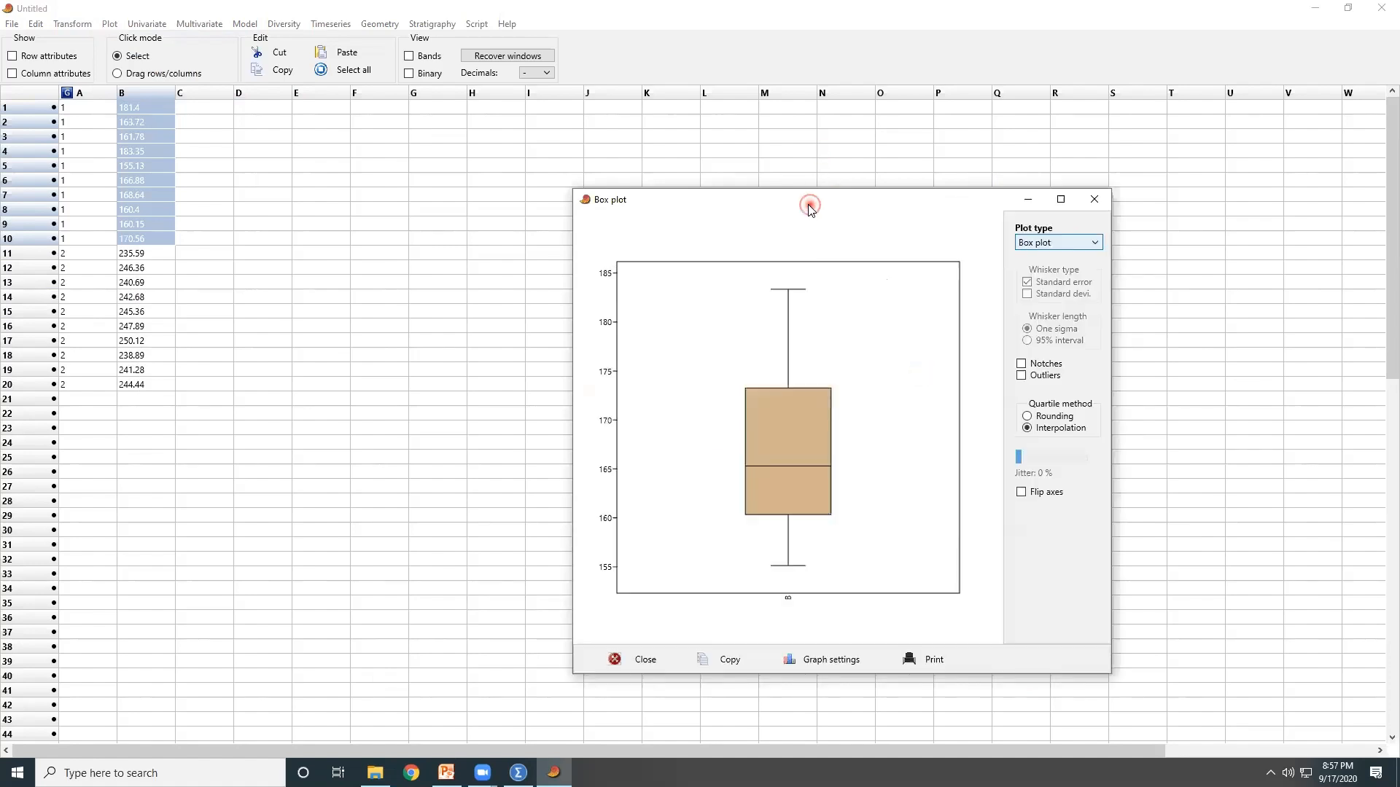
drag(810, 205, 529, 148)
drag(829, 617, 1053, 729)
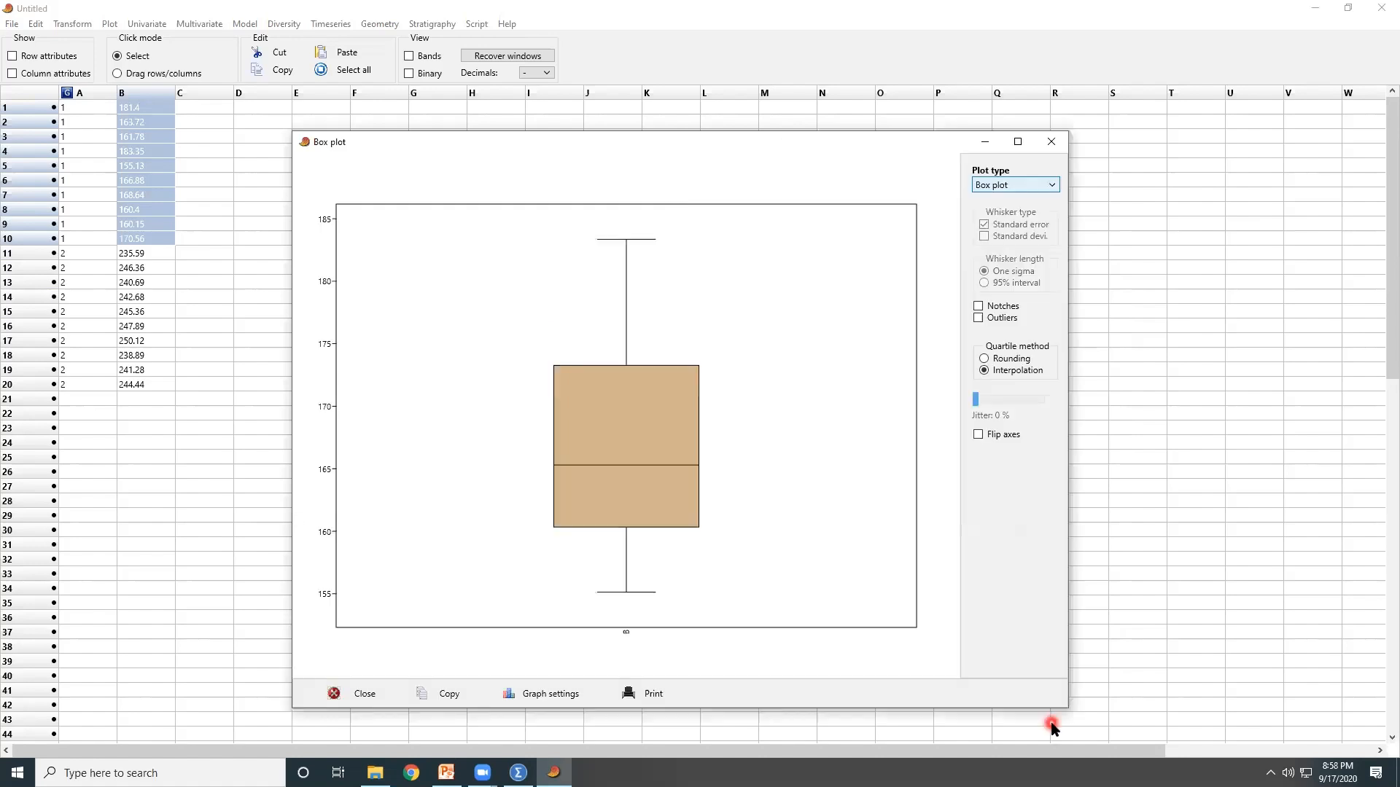
Step: View the group 1 values as a Mean and whisker plot, return to the Box plot type, and close the plot
click(1015, 186)
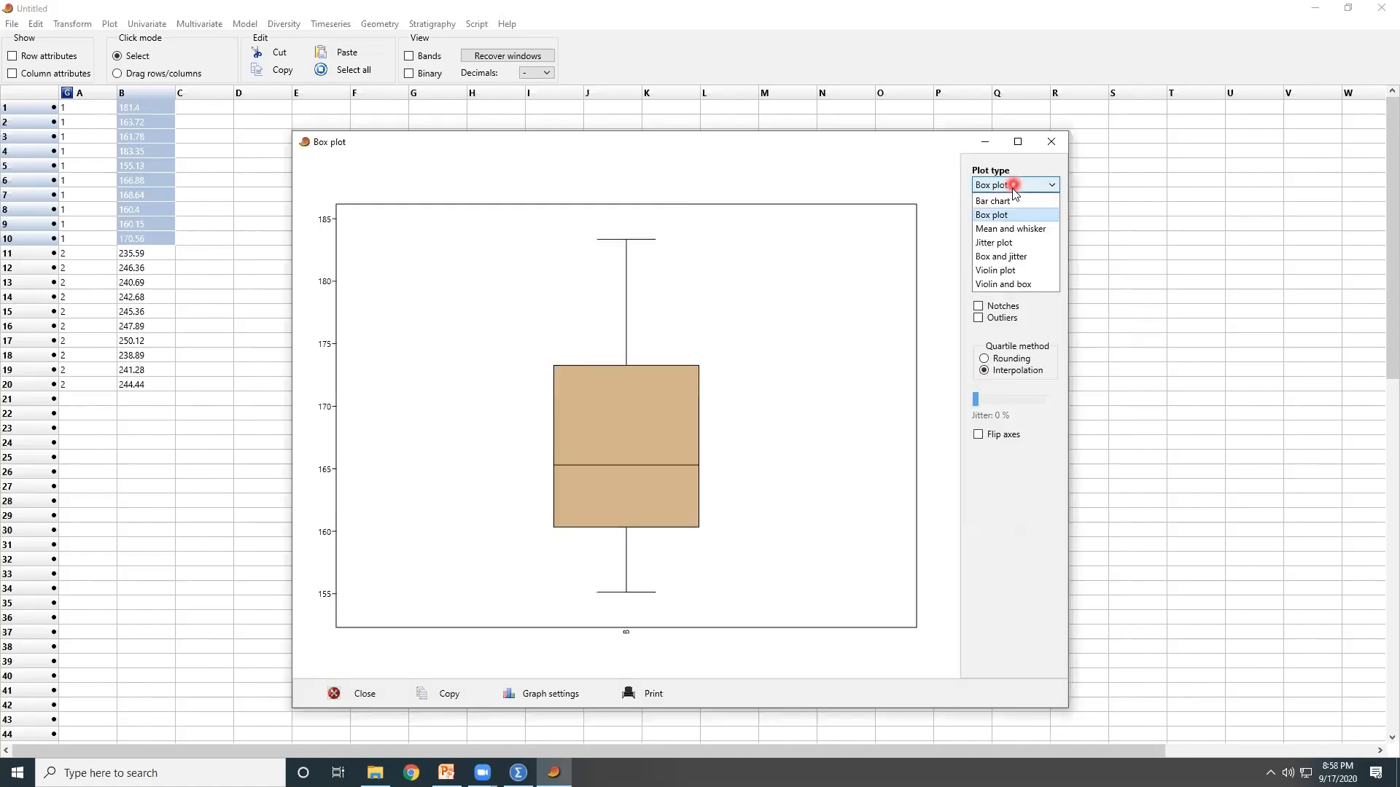
click(1021, 231)
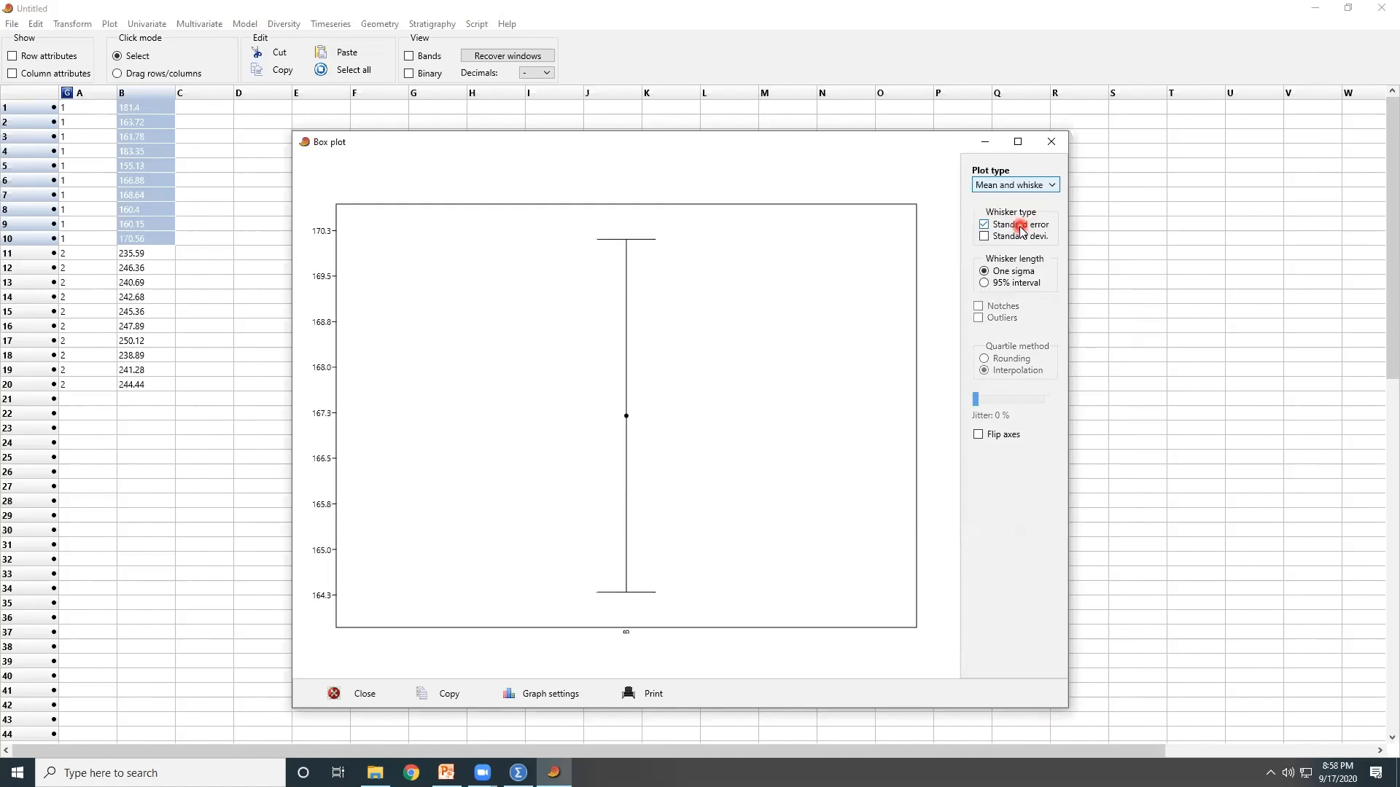
click(1045, 186)
click(1014, 211)
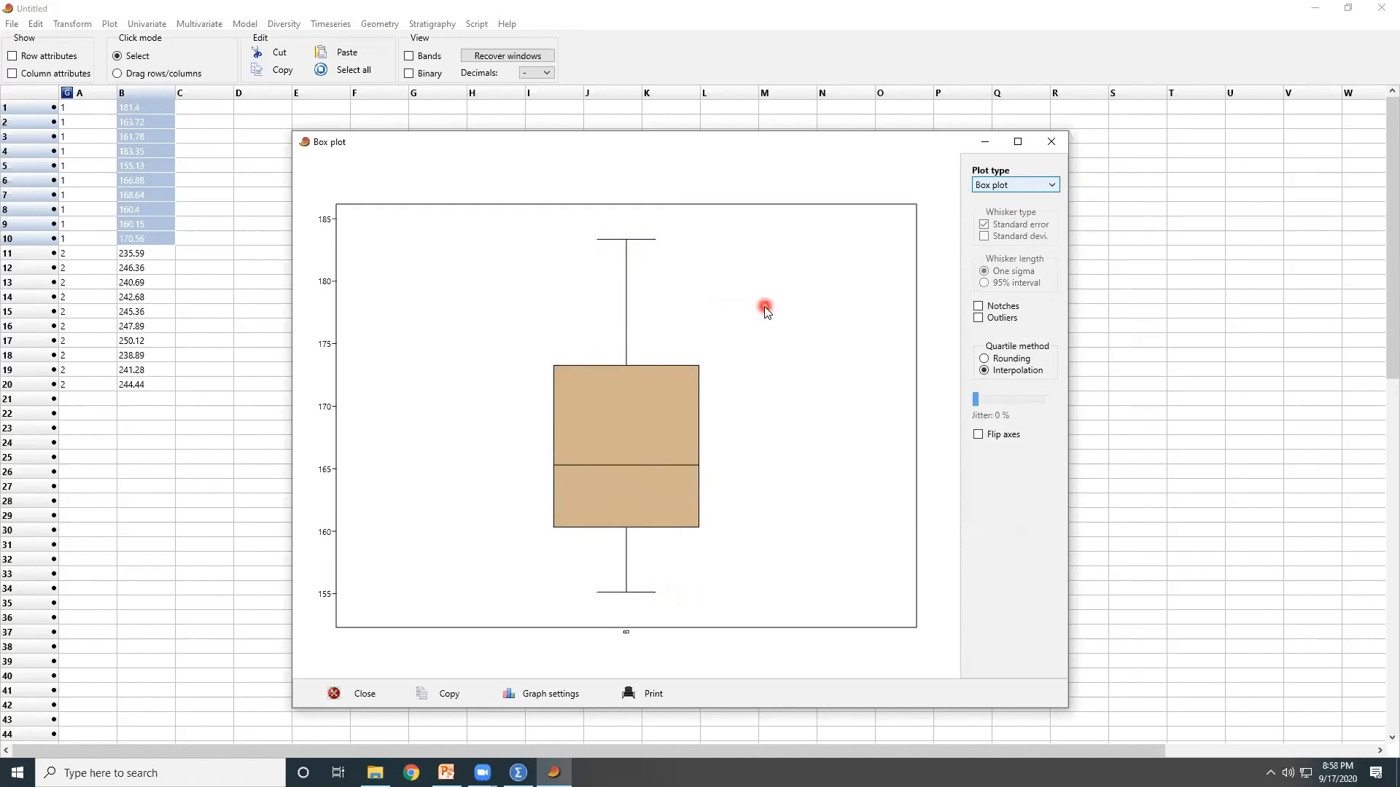
click(1056, 148)
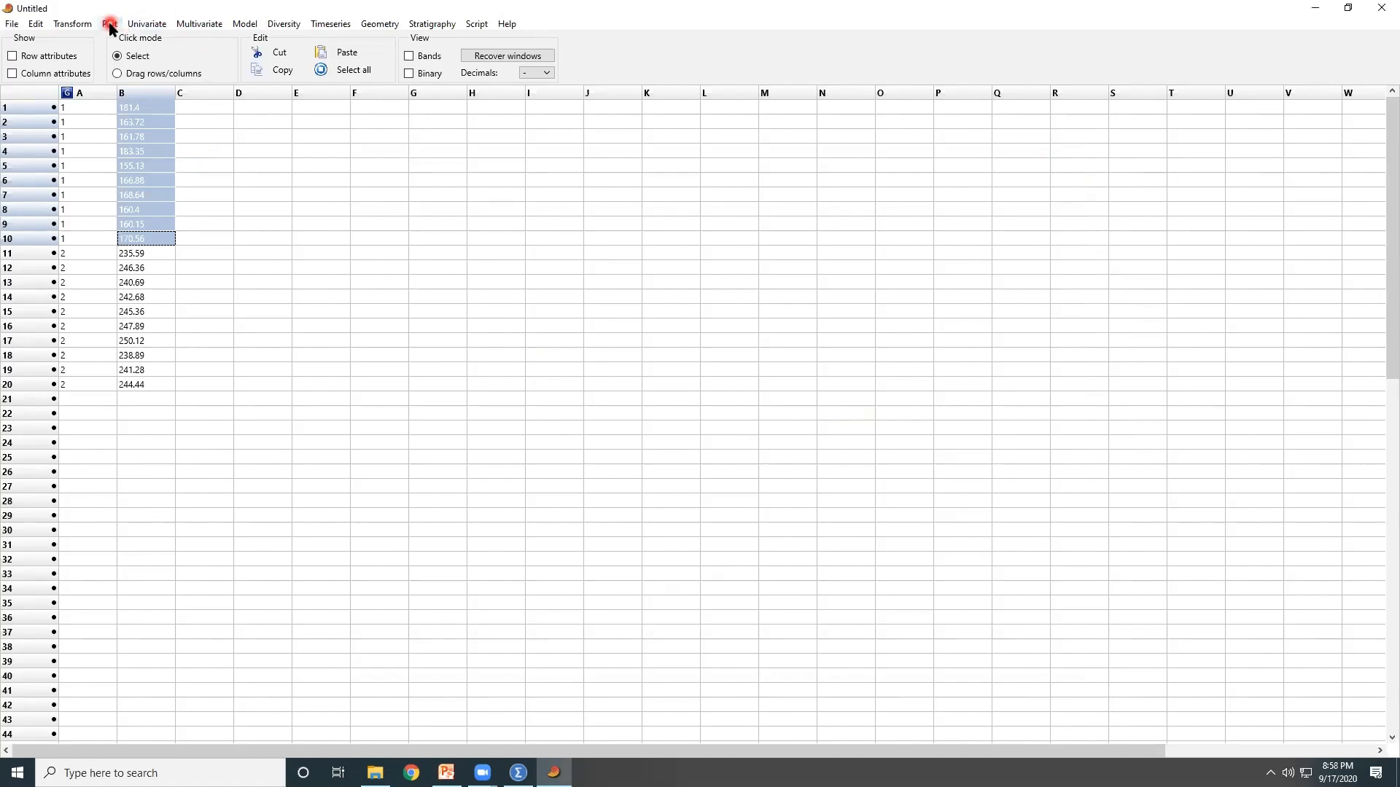
Step: Create a normal probability plot of the group 1 values and move its window clear of the data
click(109, 25)
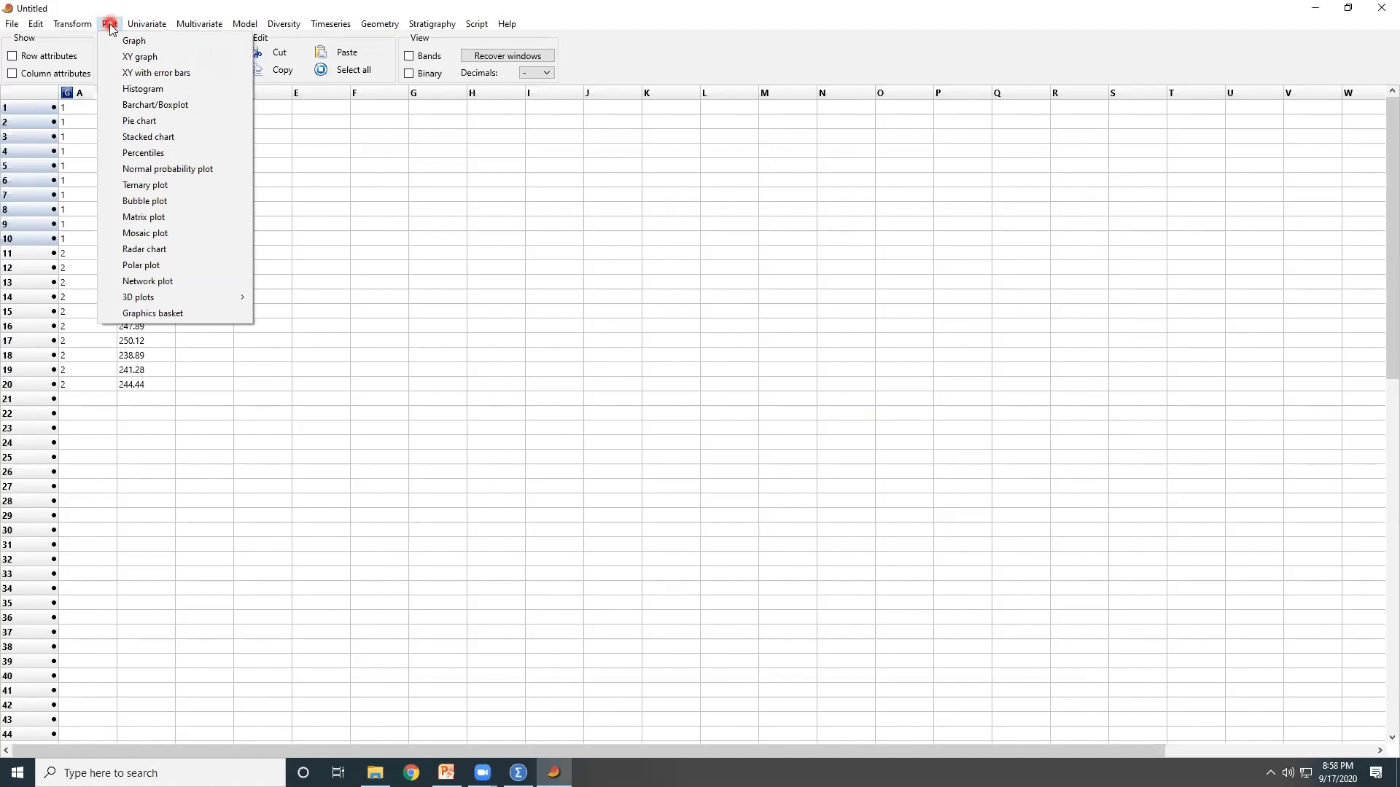
click(207, 177)
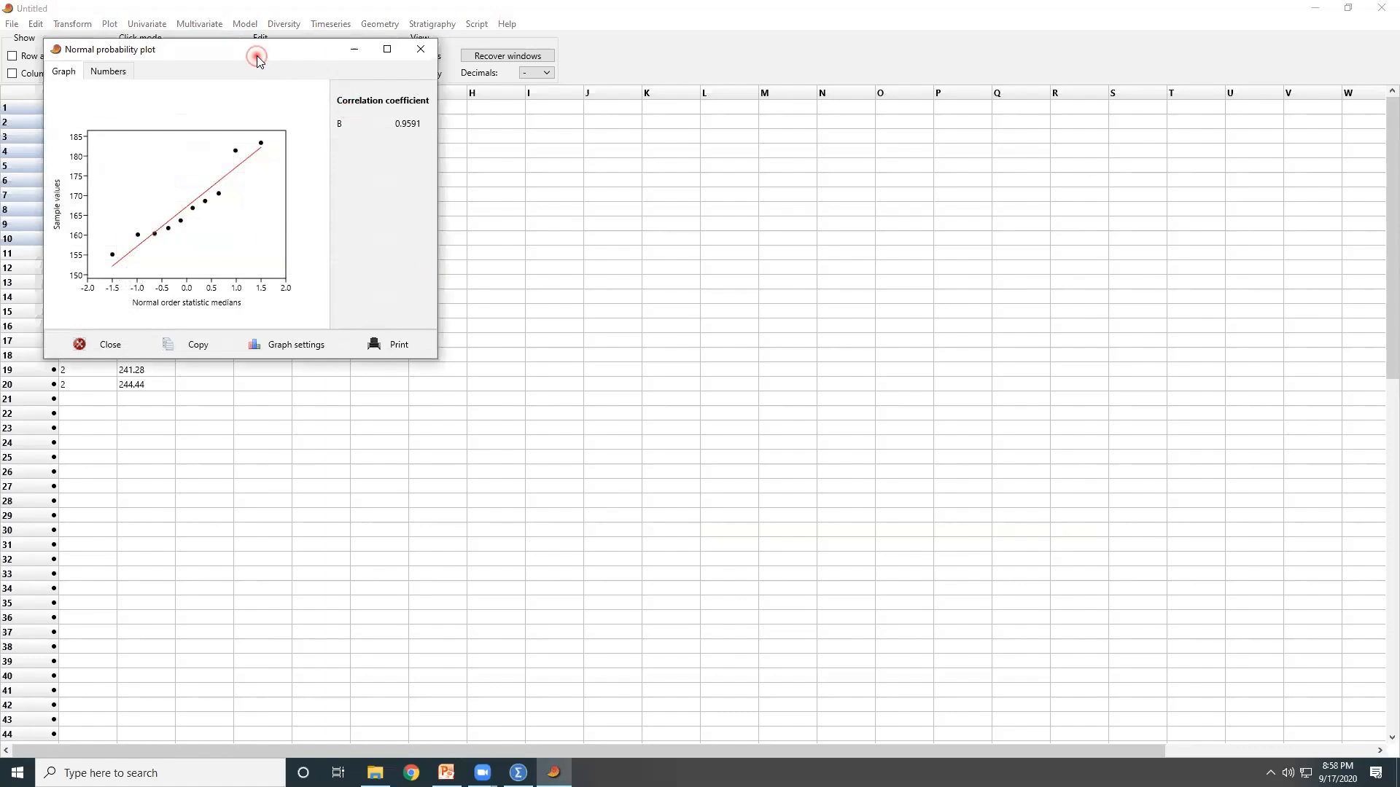
drag(257, 57, 504, 155)
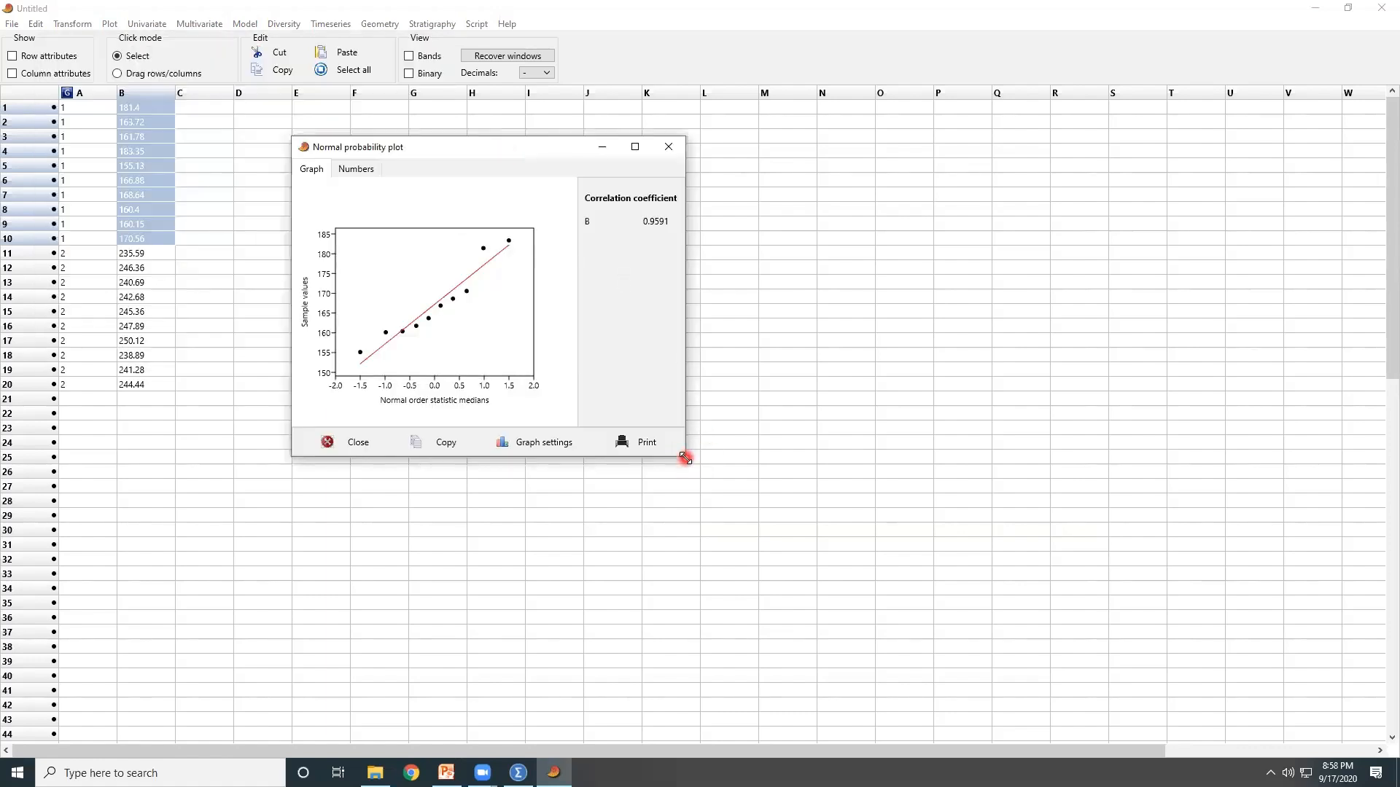
Step: Enlarge and reposition the normal probability plot of the group 1 values, and close it after viewing
drag(686, 458, 1095, 665)
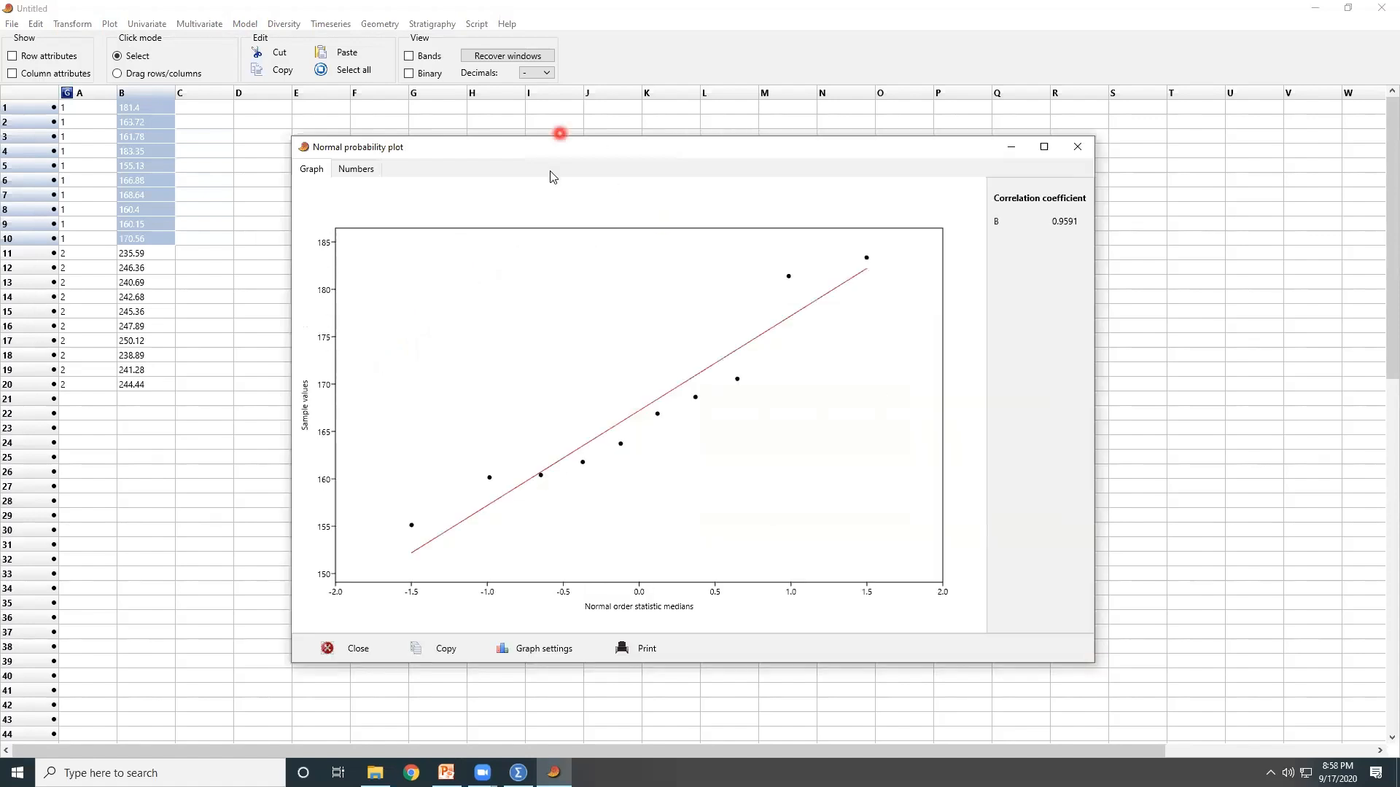
drag(461, 140, 371, 121)
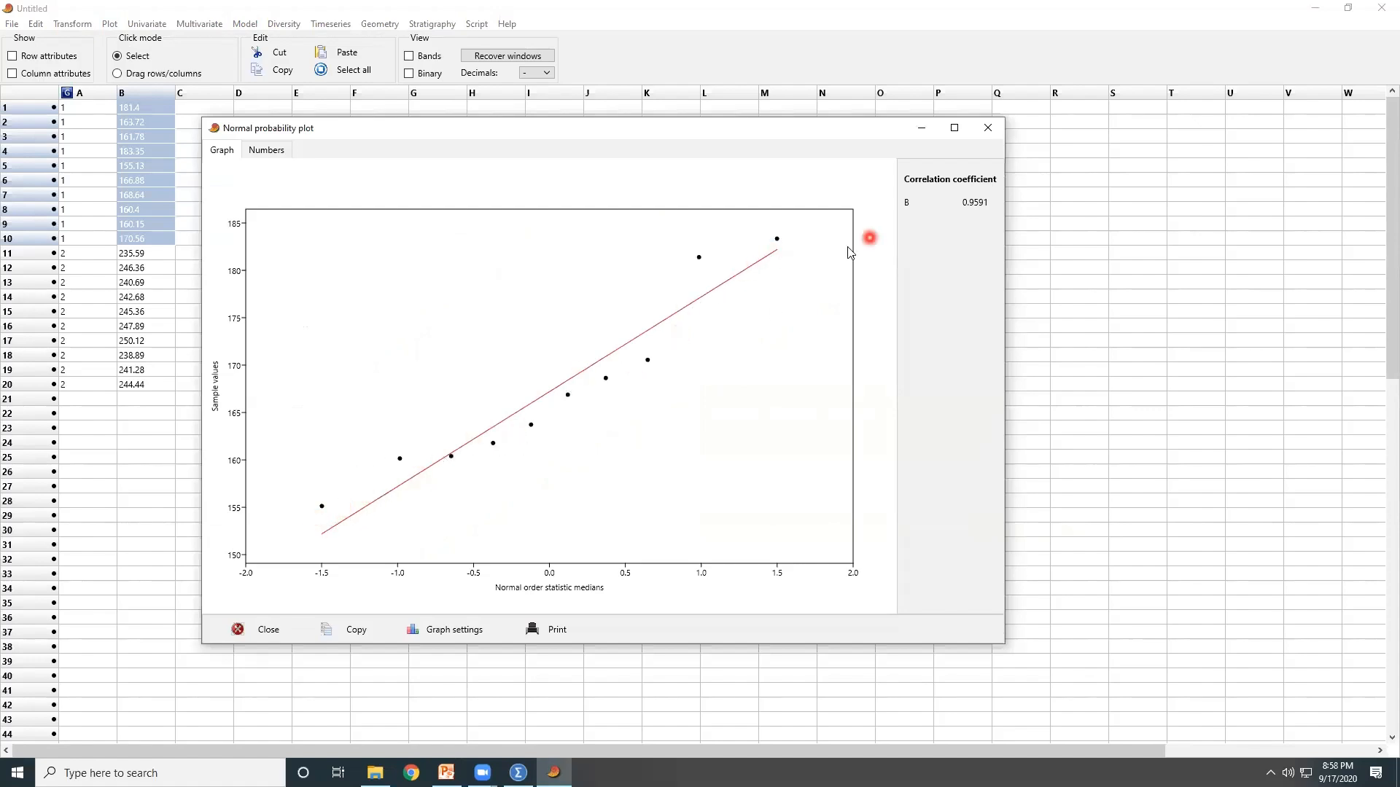
click(993, 136)
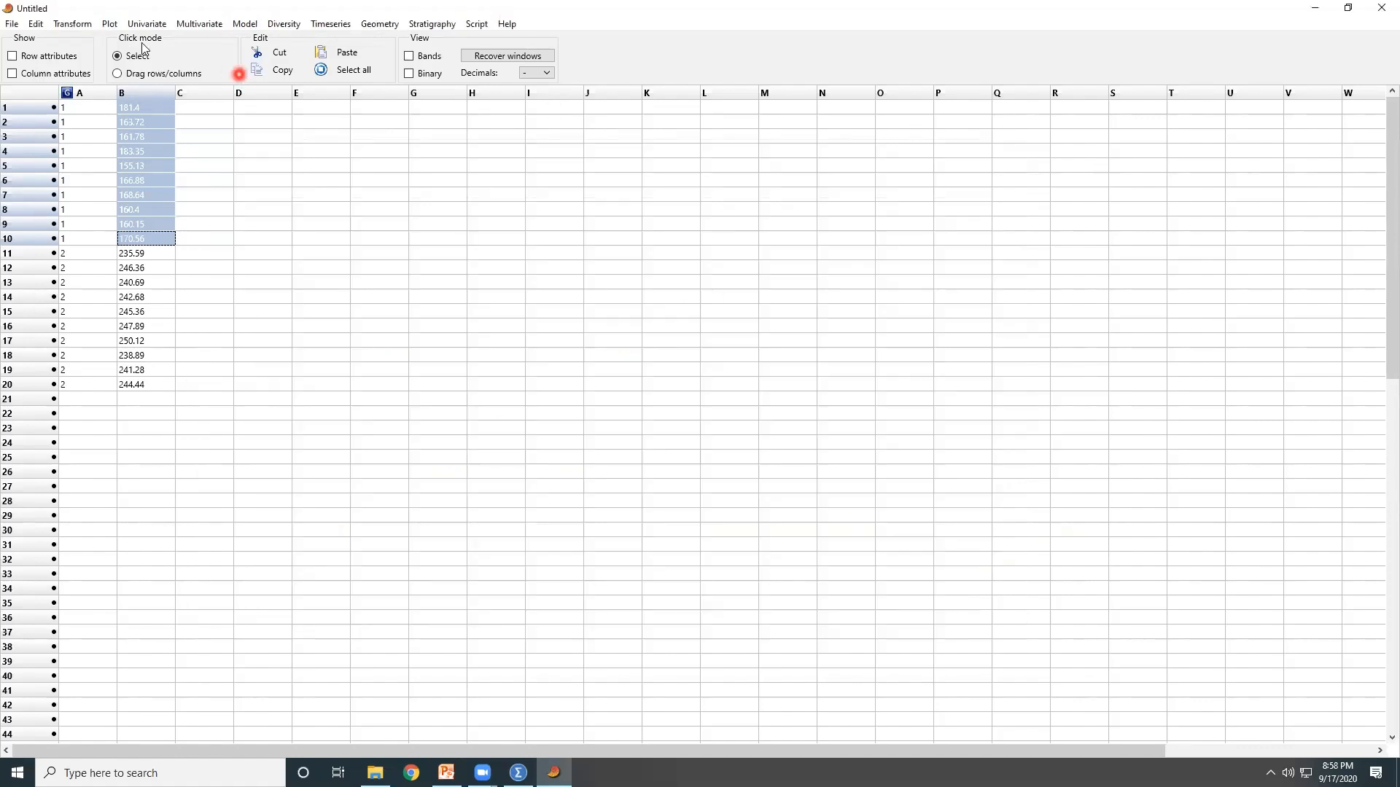
click(109, 24)
click(151, 24)
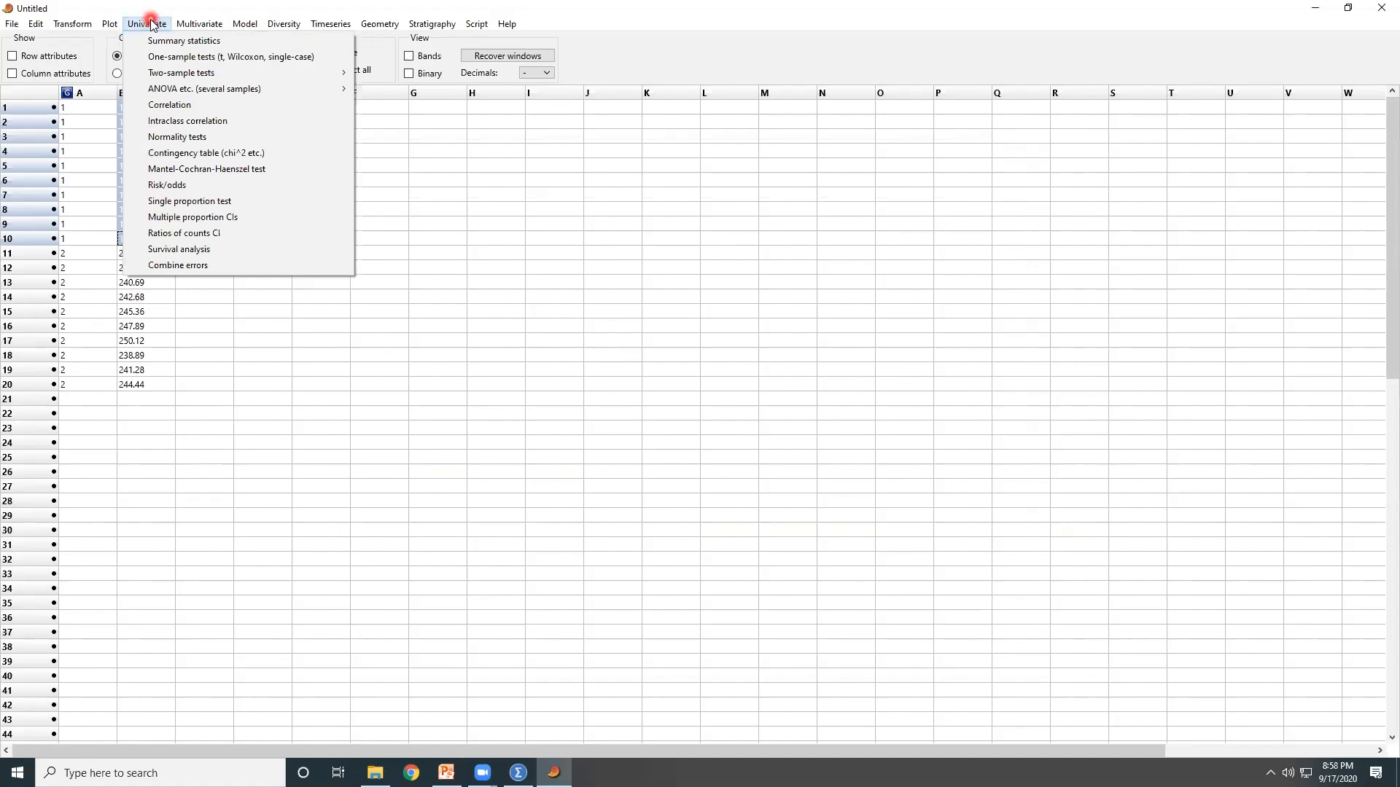
click(154, 57)
click(518, 771)
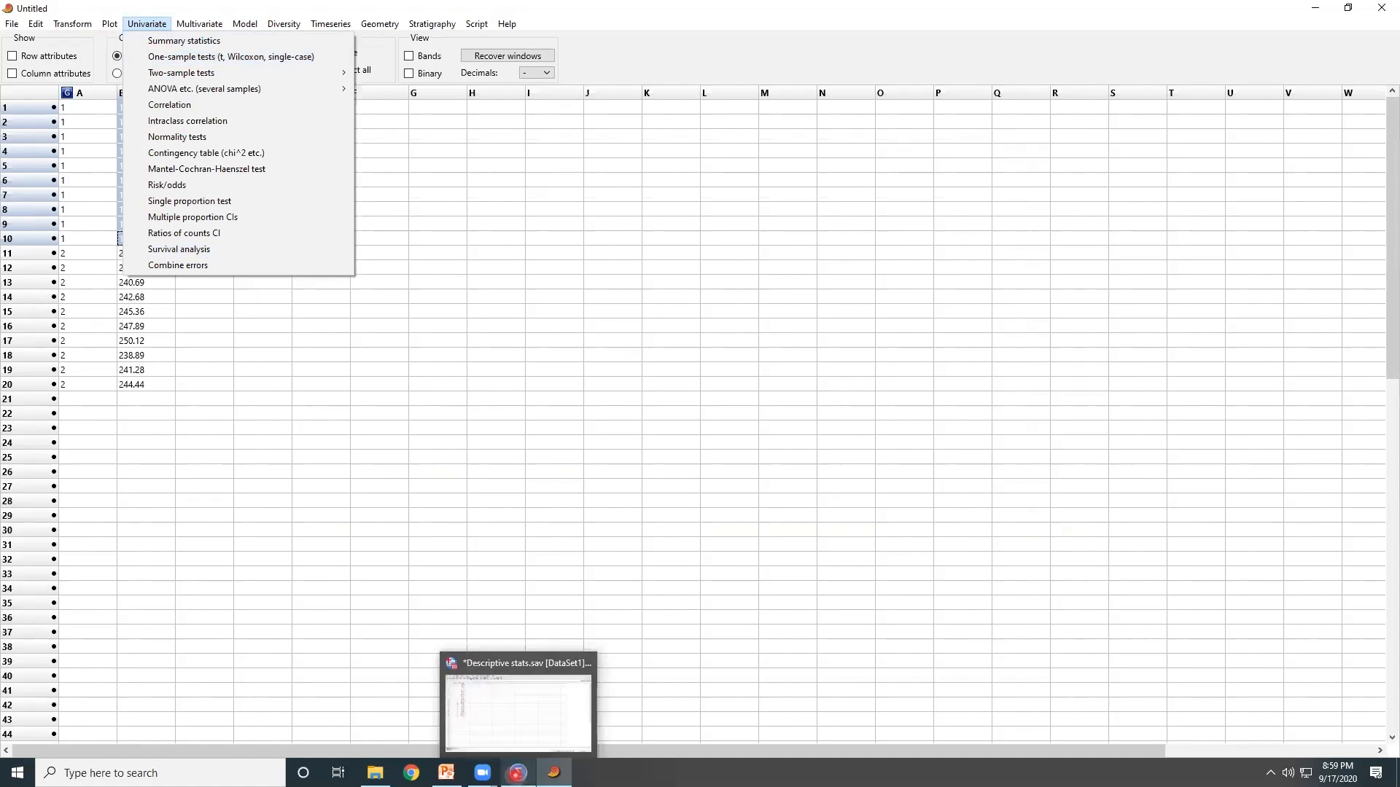
click(518, 773)
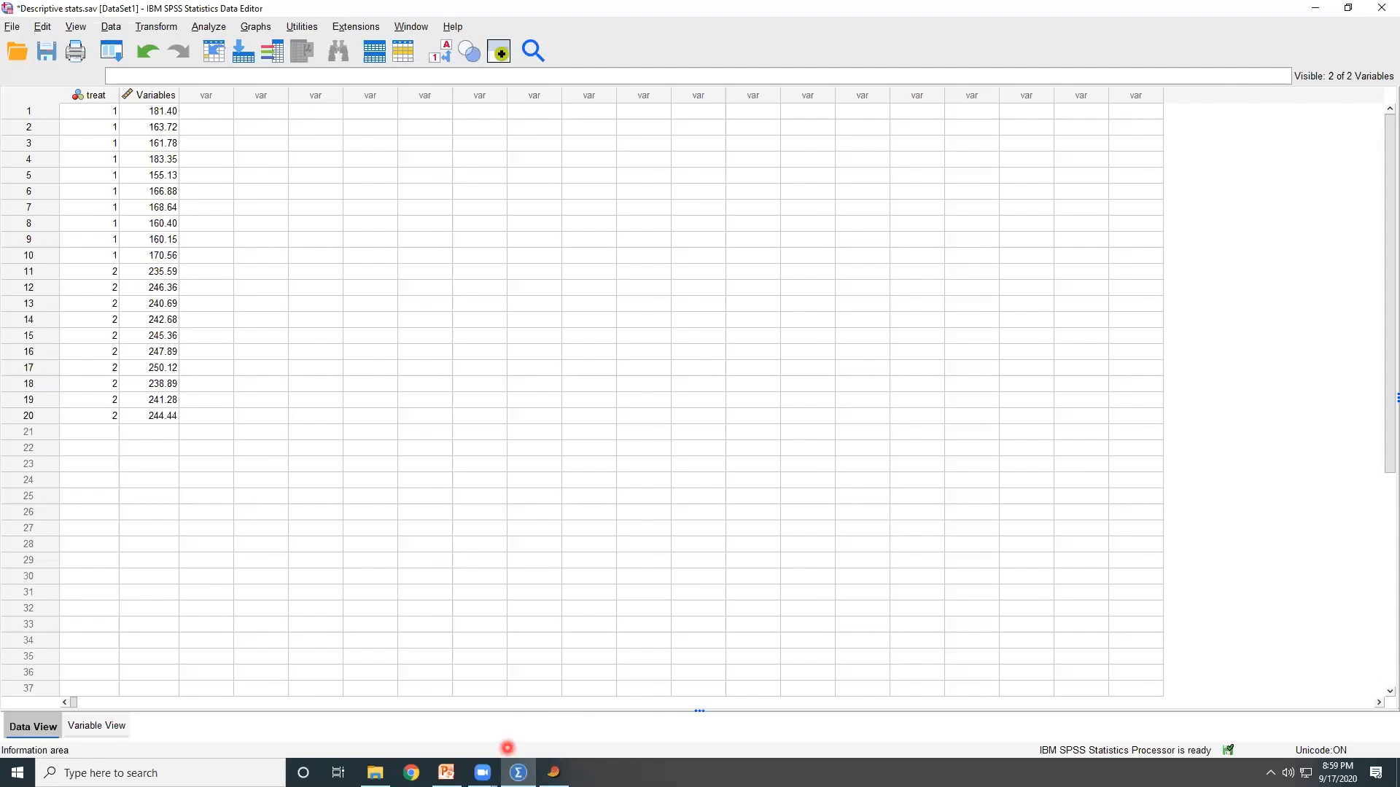
click(1316, 7)
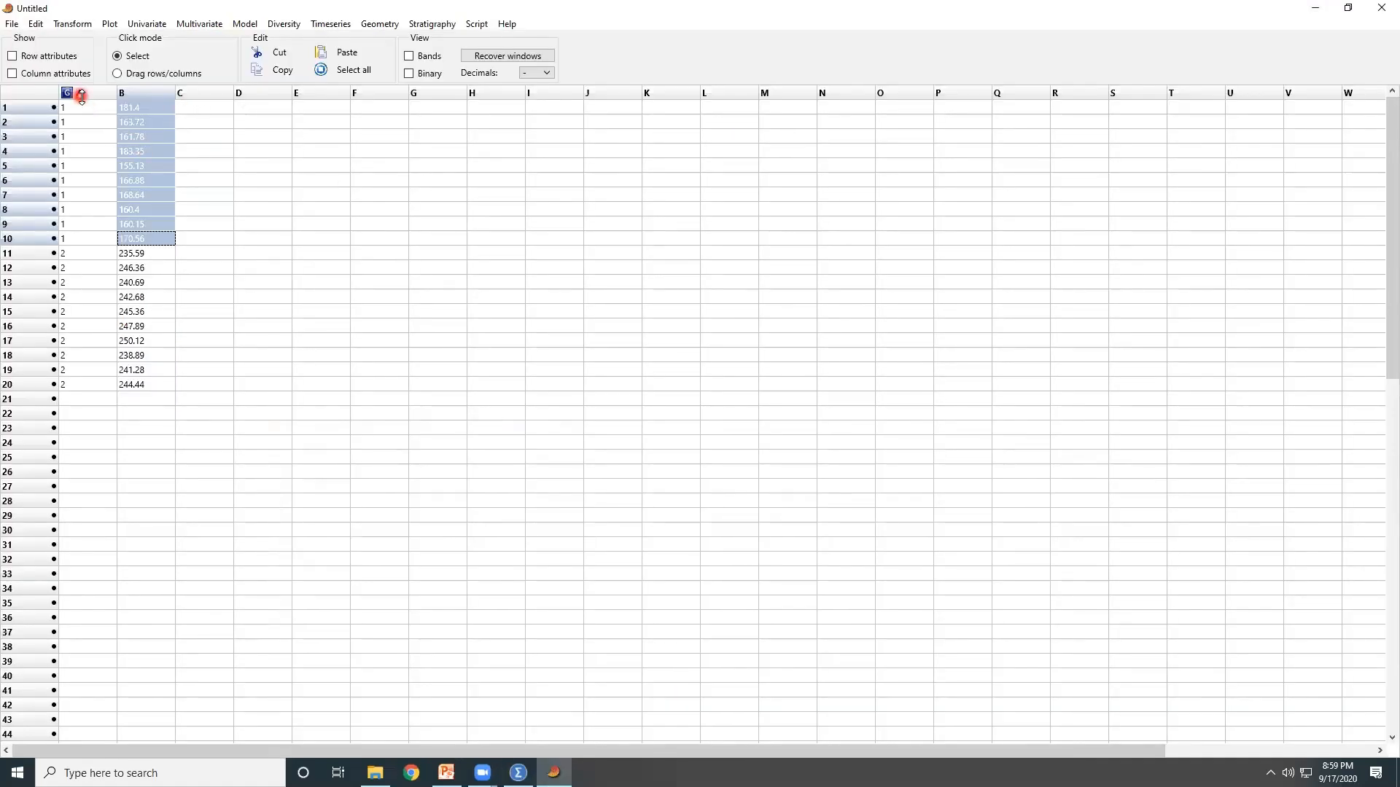
Step: Select rows 1 to 20 of columns A and B and run Two-sample tests (F, t, Mann-Wh, Kolm-Sm etc.) on them
drag(86, 109, 163, 383)
click(179, 150)
click(151, 23)
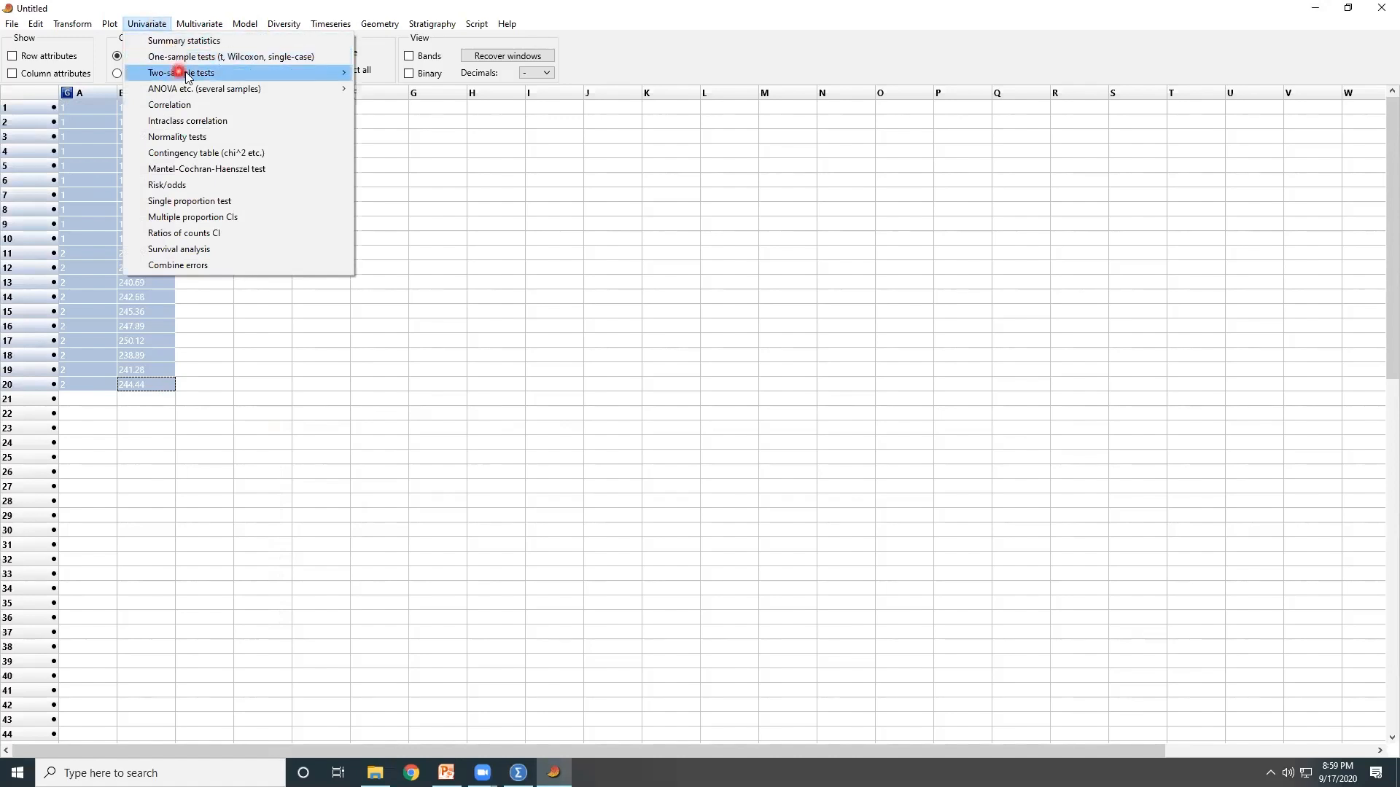
mouse_move(180, 75)
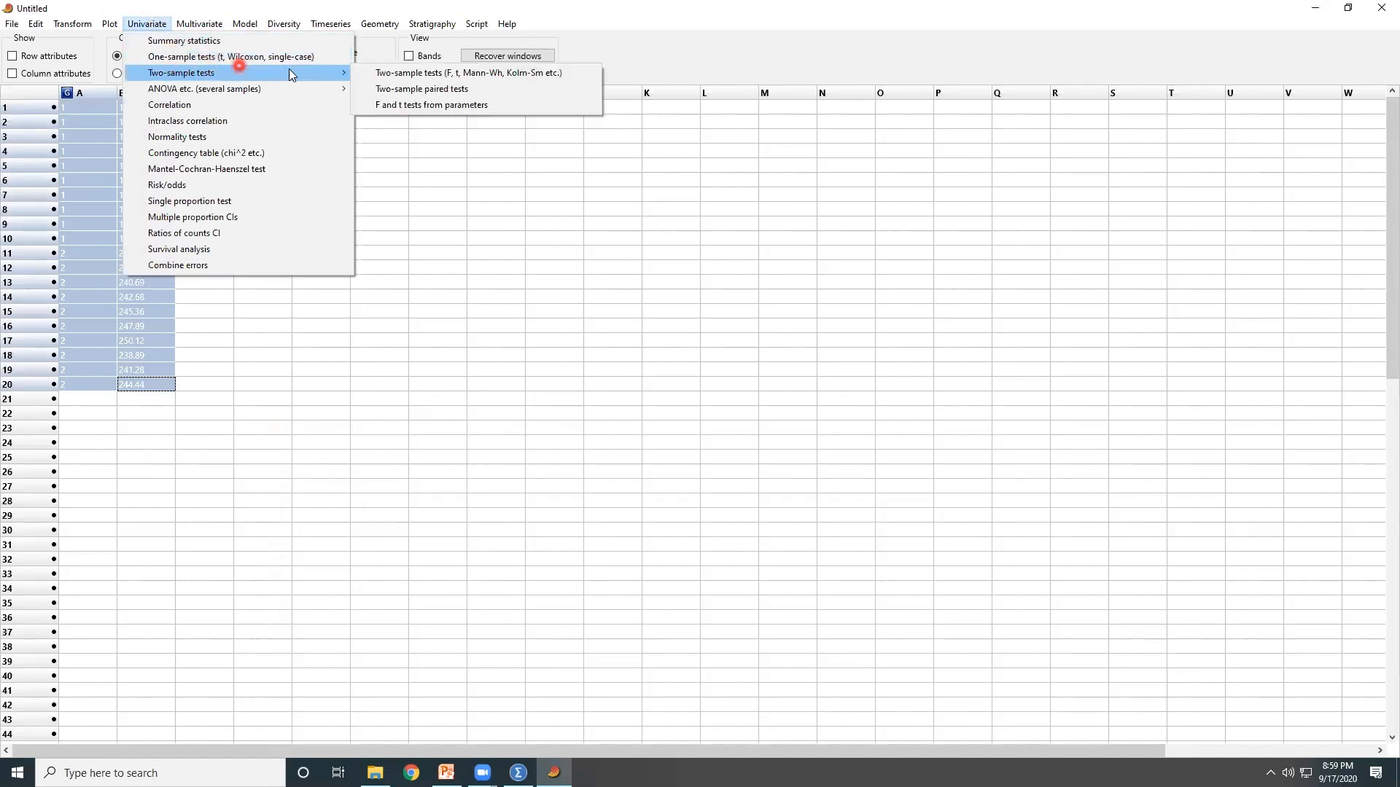
click(394, 74)
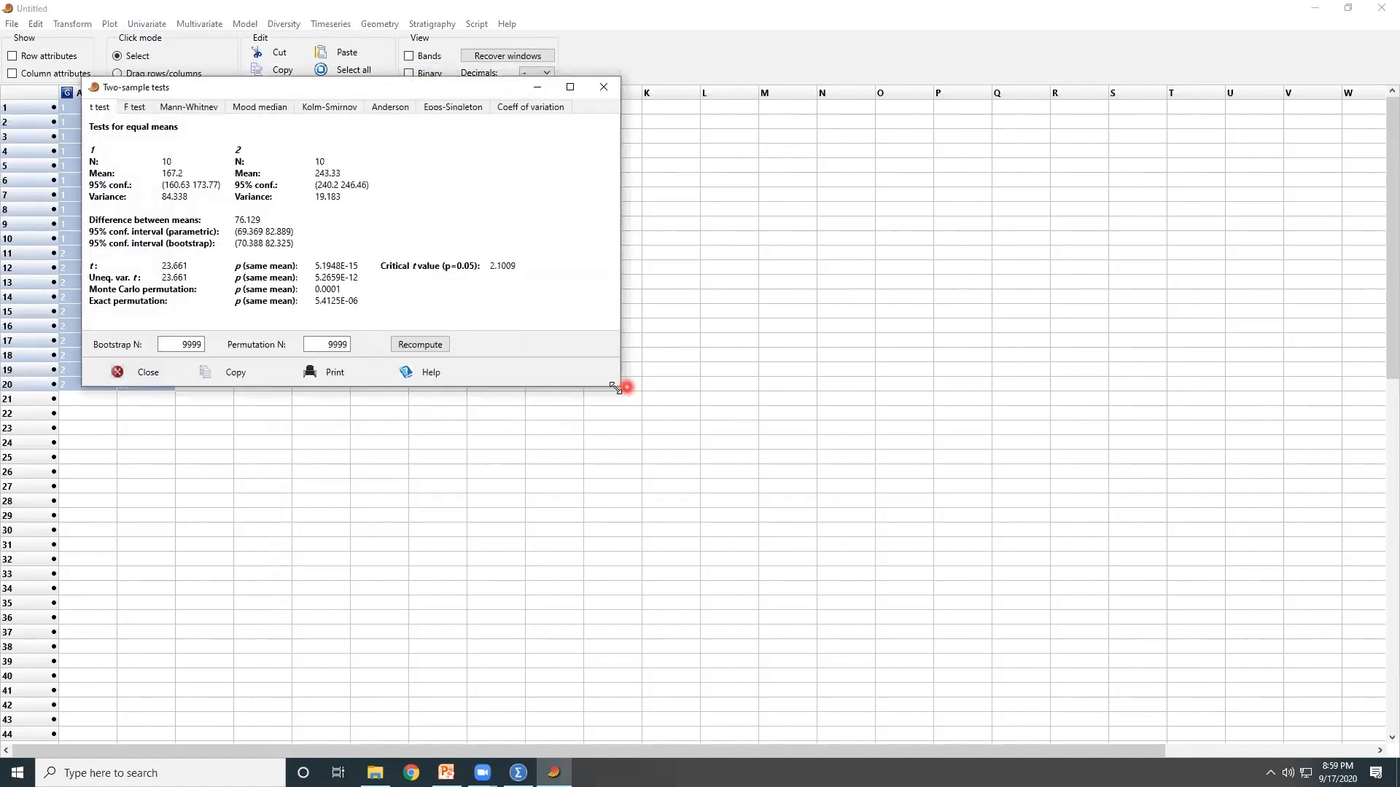
Step: Enlarge the Two-sample tests window clear of the data and show its F test results
drag(614, 387, 884, 492)
click(220, 88)
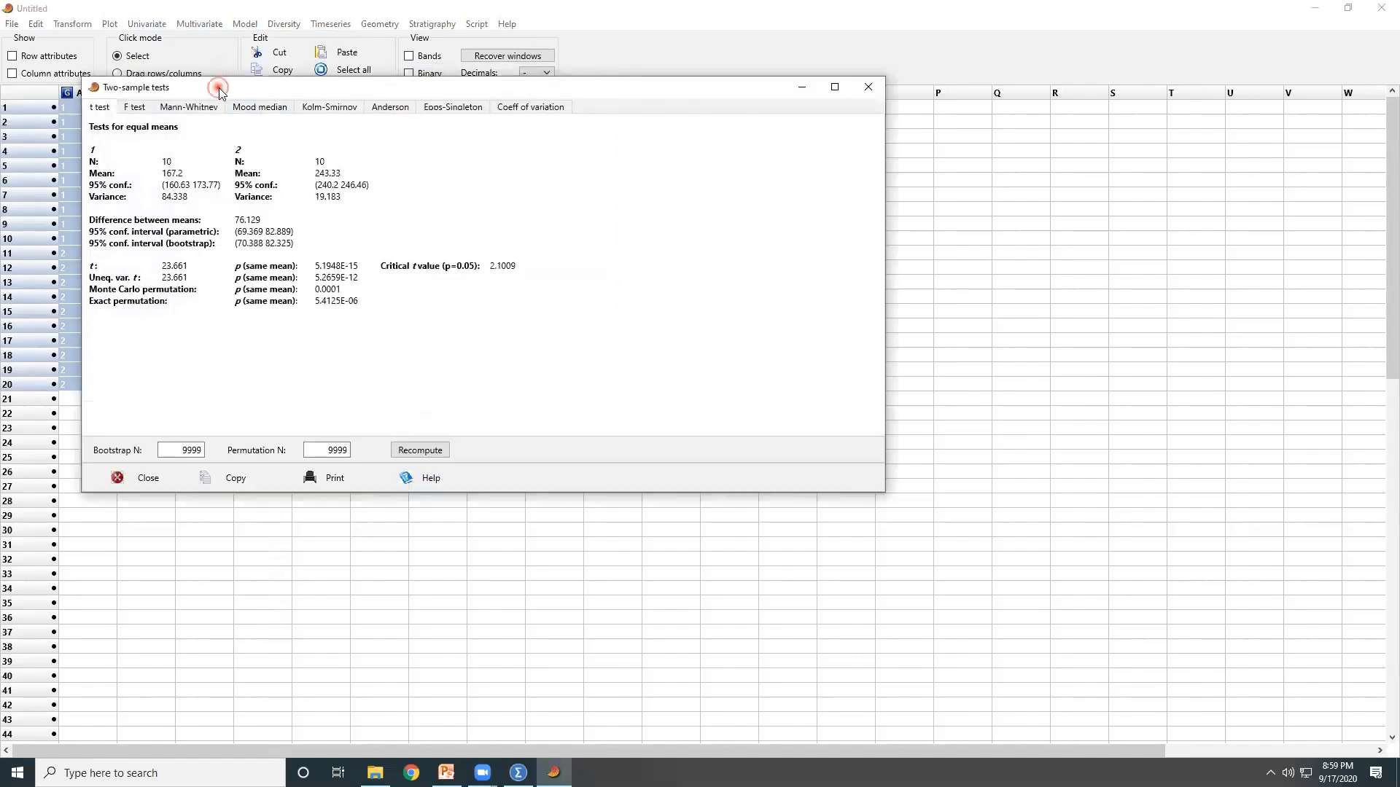
drag(220, 87, 440, 144)
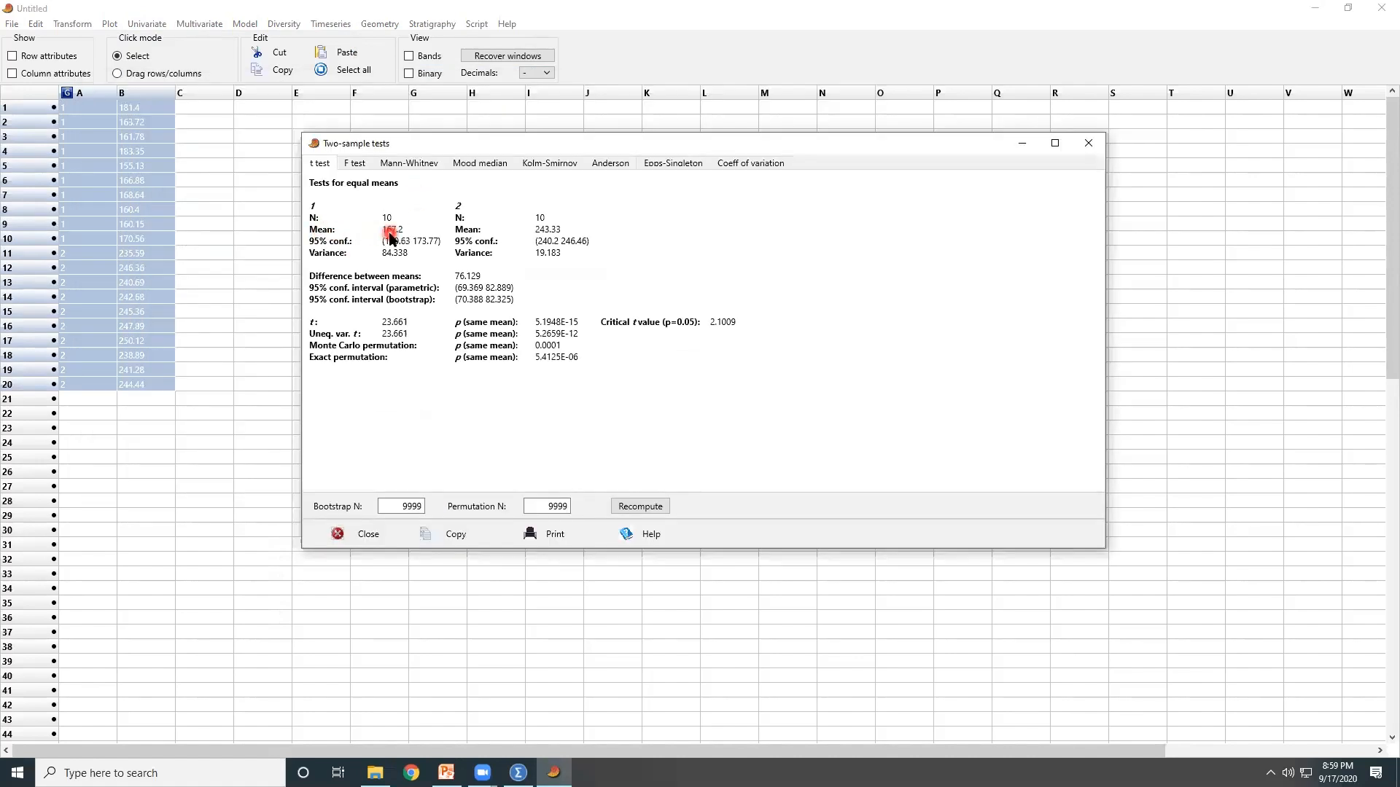
click(348, 160)
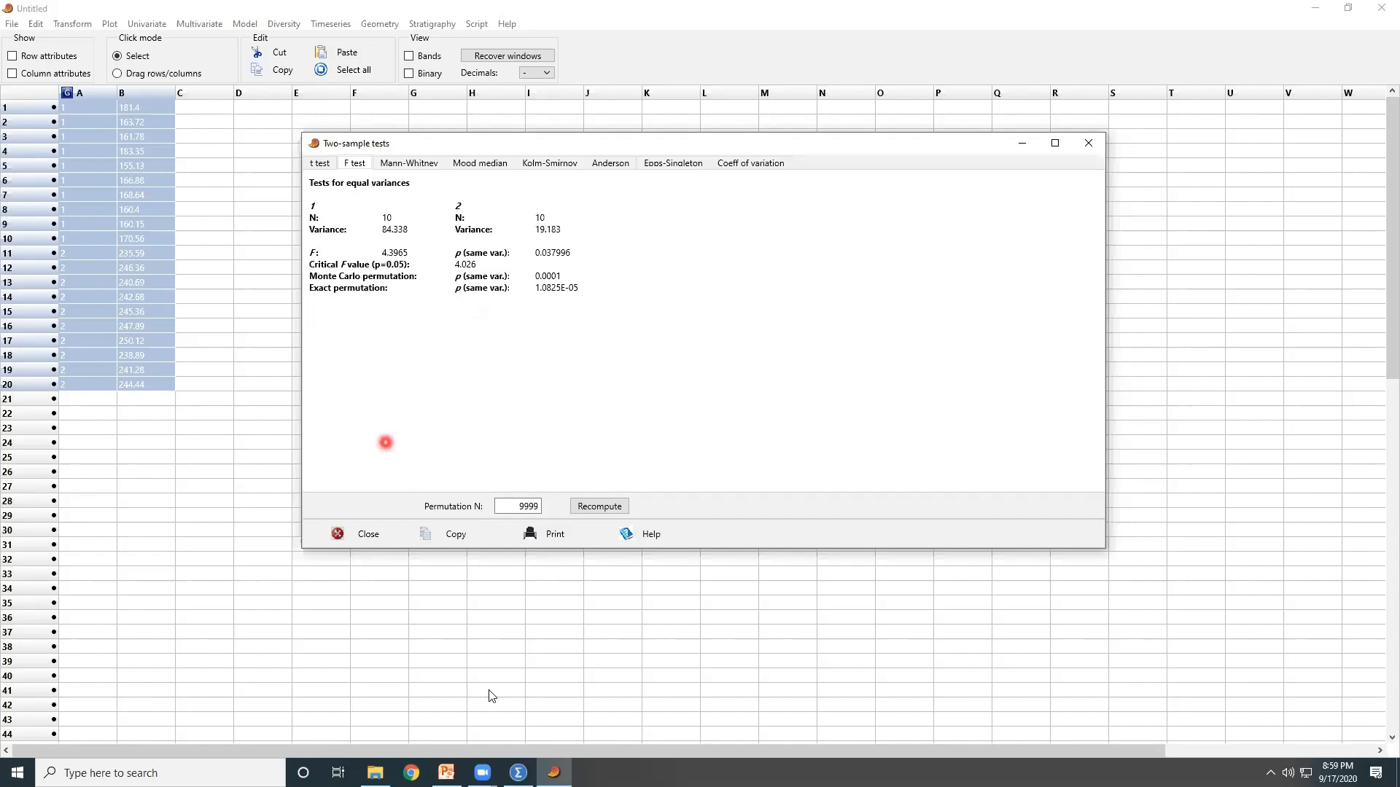
Step: Open the t TEST workbook from the Day 3 folder in Excel and show its F test in PAST sheet in an enlarged, non-maximized window
drag(364, 148, 546, 189)
click(375, 773)
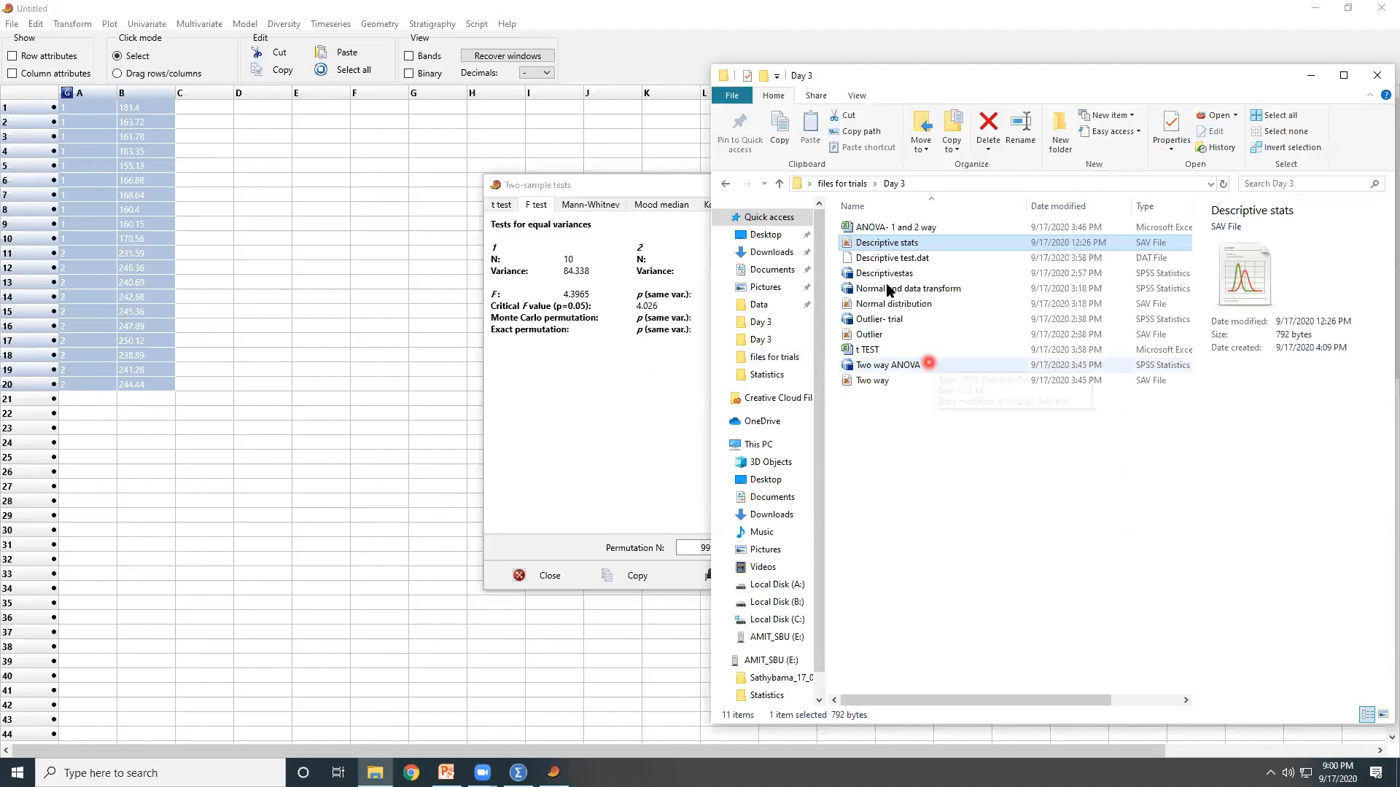
click(866, 362)
double_click(865, 351)
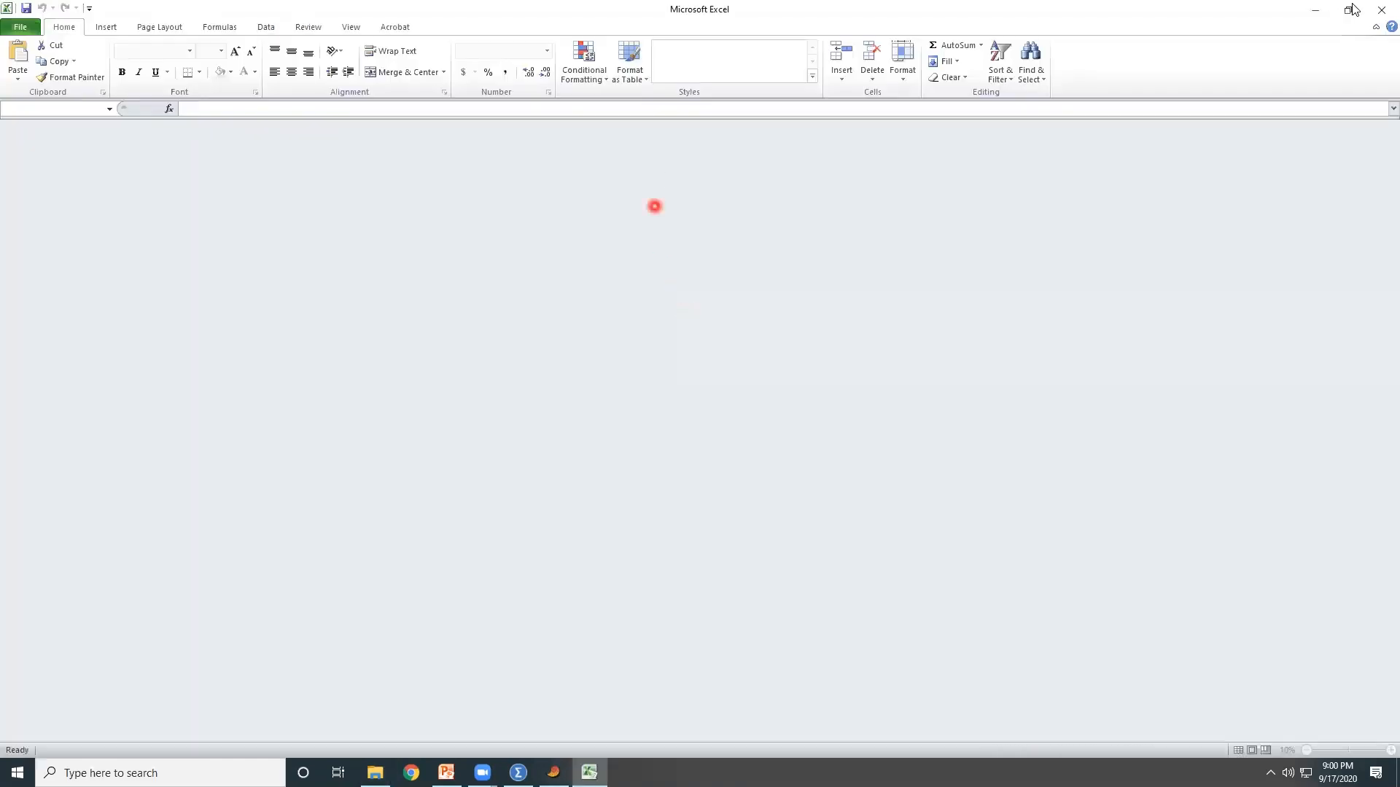
click(1353, 9)
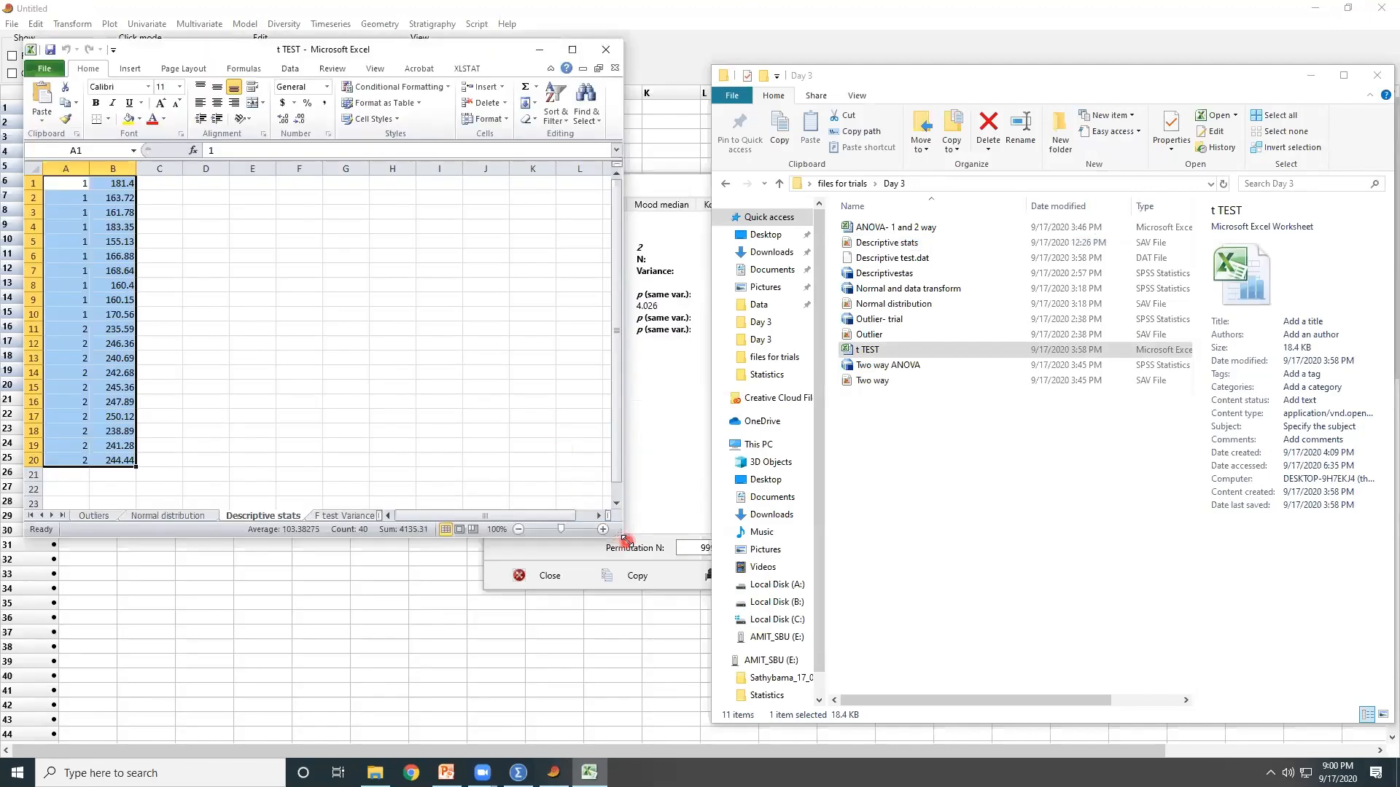
drag(623, 539, 667, 707)
click(394, 688)
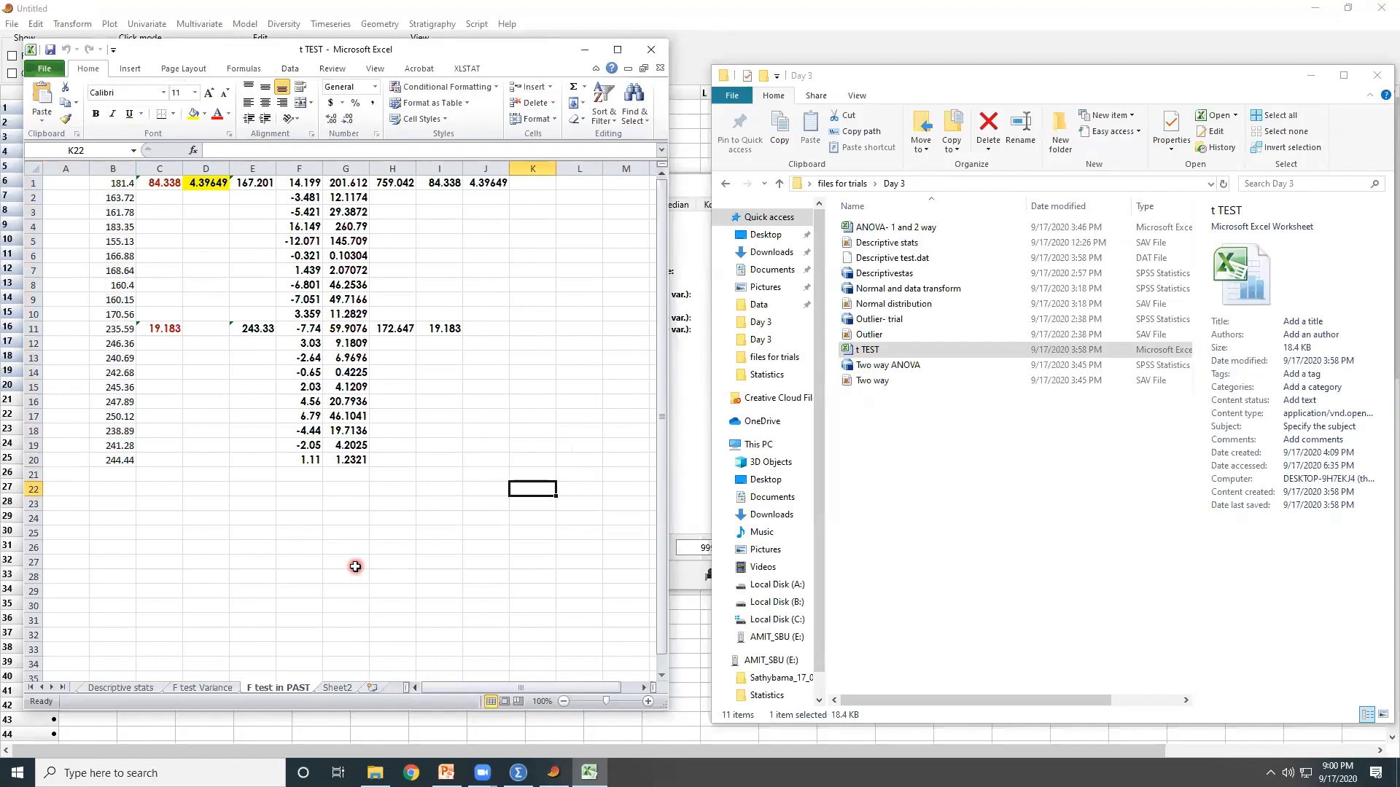
Step: Arrange the Past Two-sample tests window and the t TEST workbook side by side on the desktop
click(317, 58)
drag(318, 57, 969, 120)
click(585, 189)
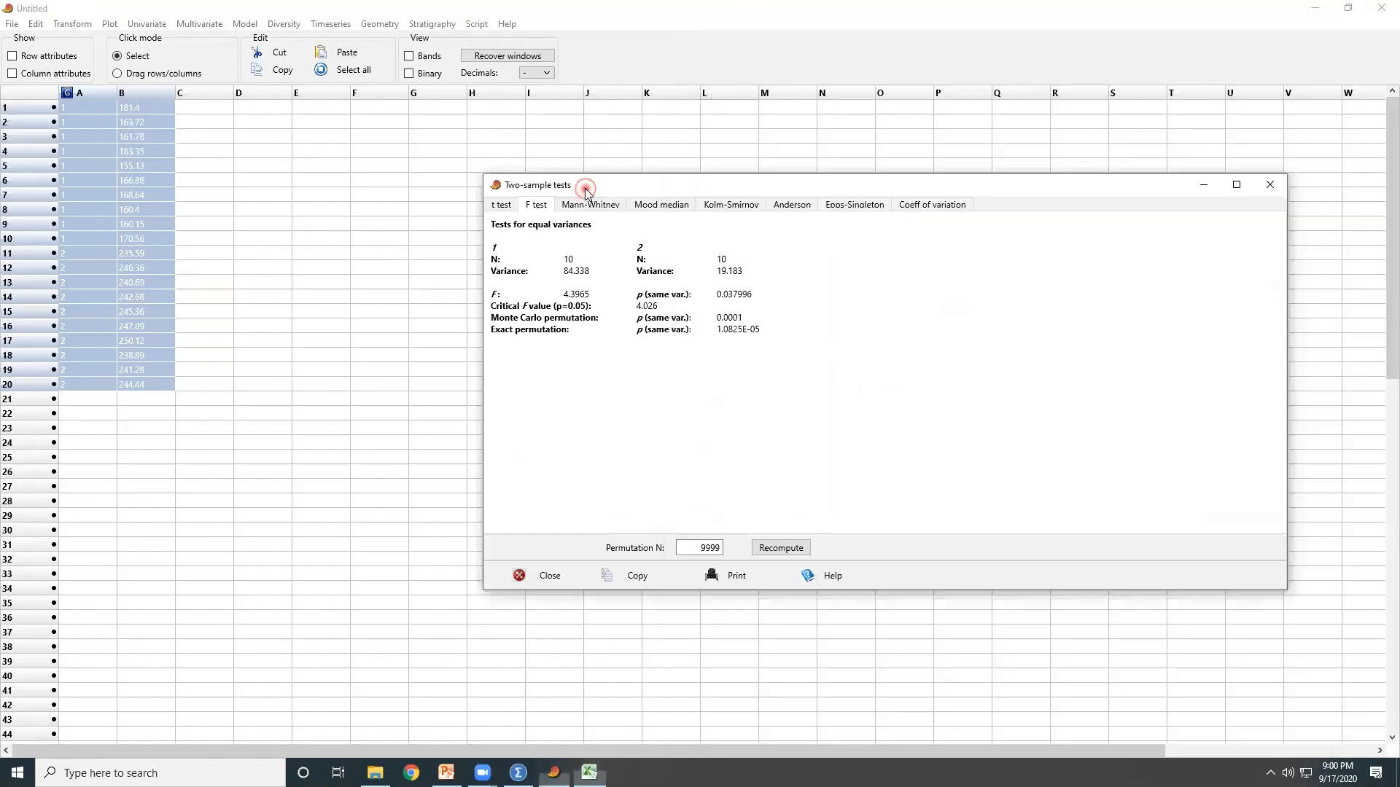
click(1315, 8)
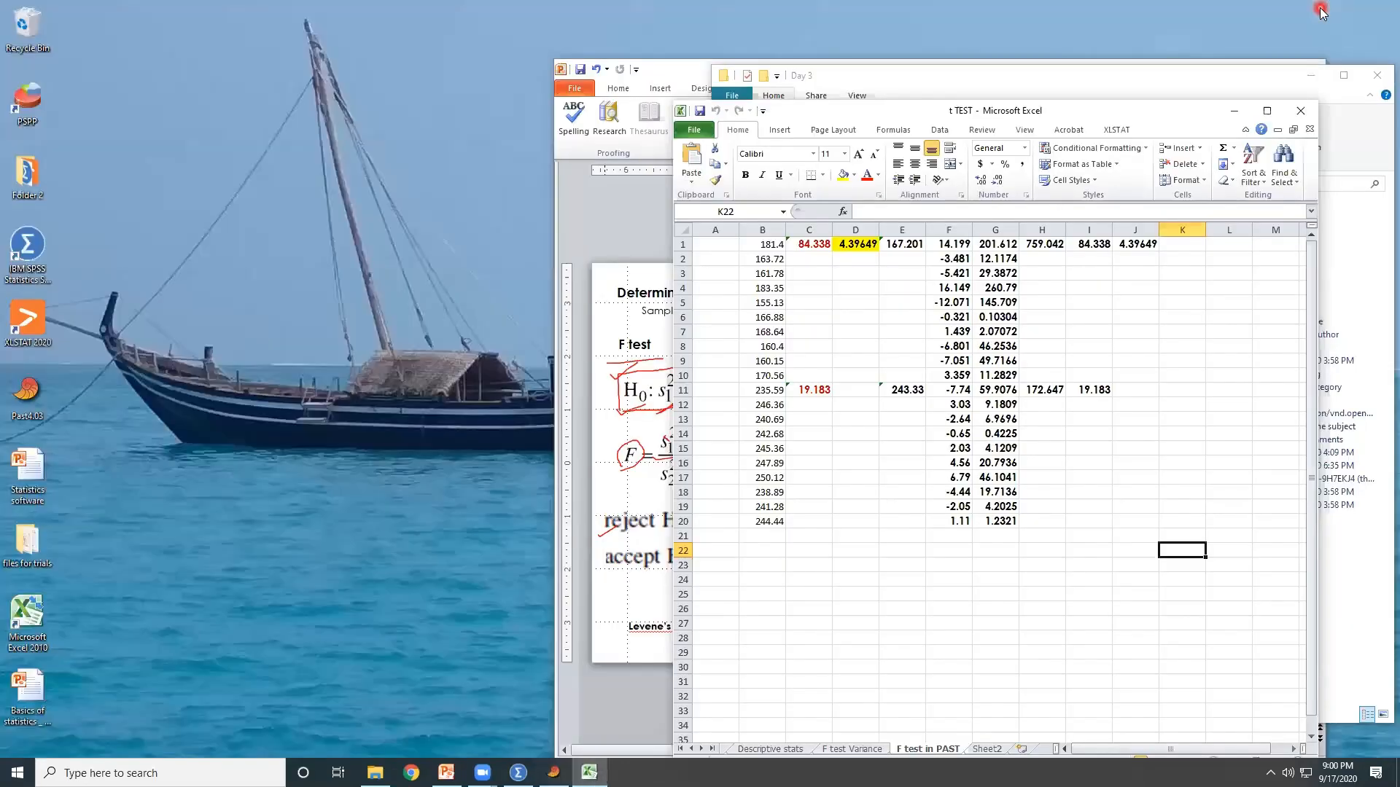
click(553, 772)
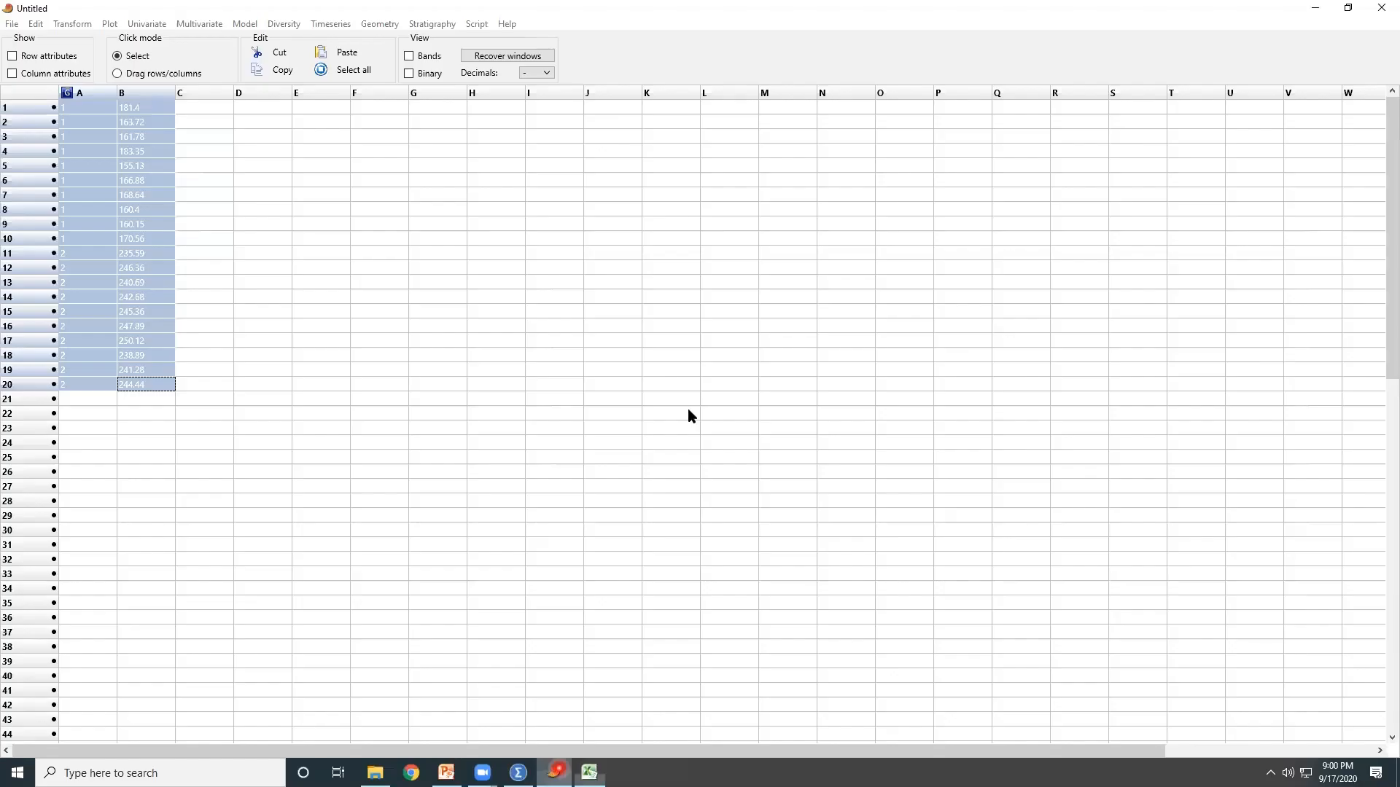
click(1346, 8)
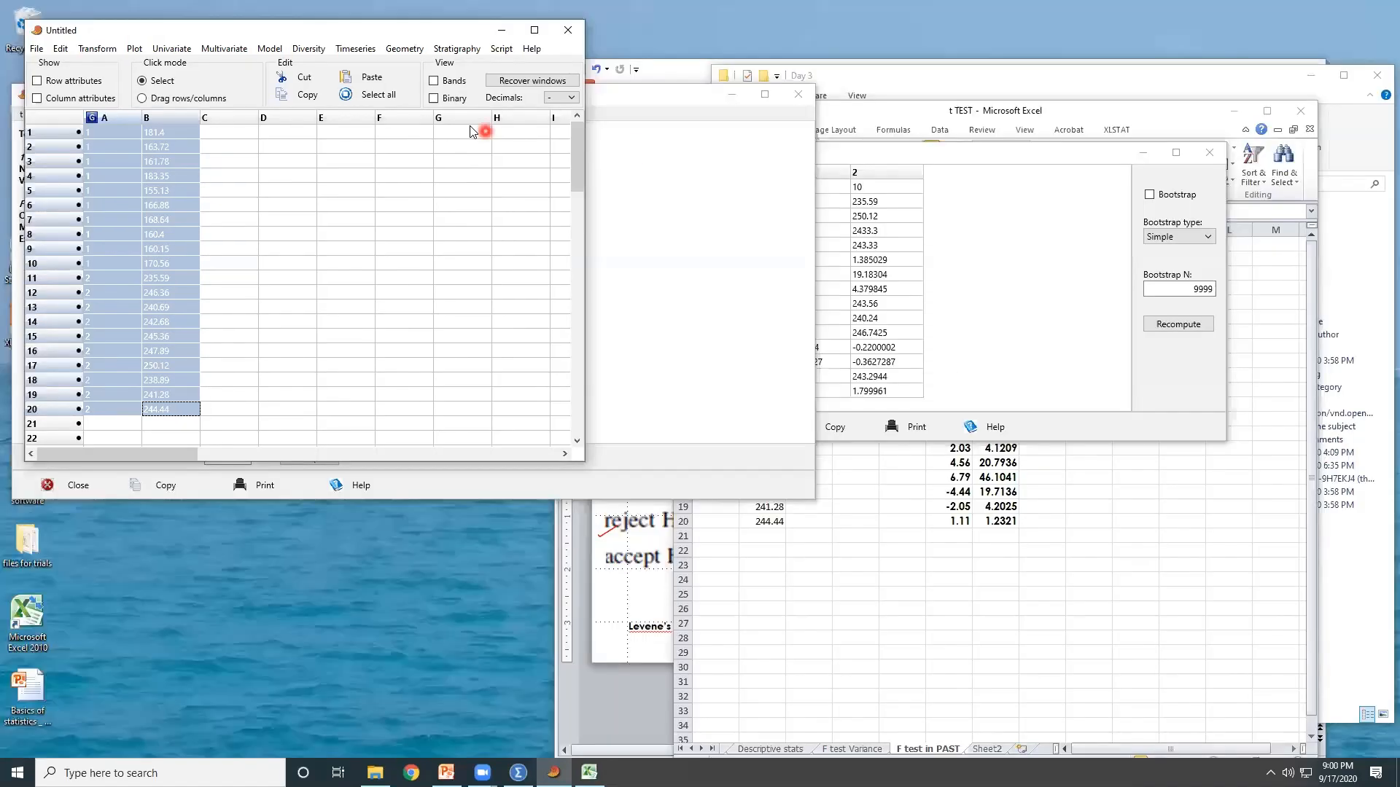
click(744, 178)
click(958, 118)
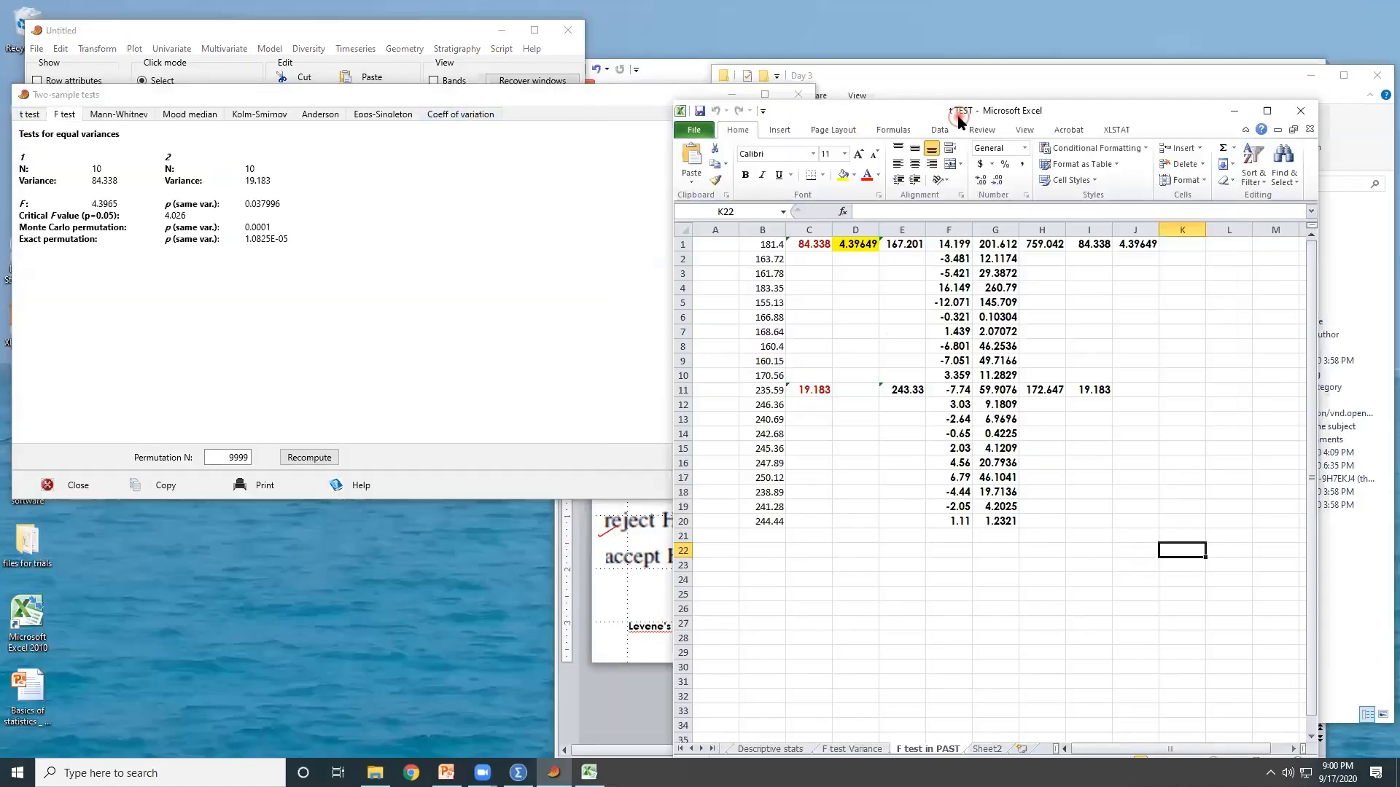
drag(980, 117, 851, 101)
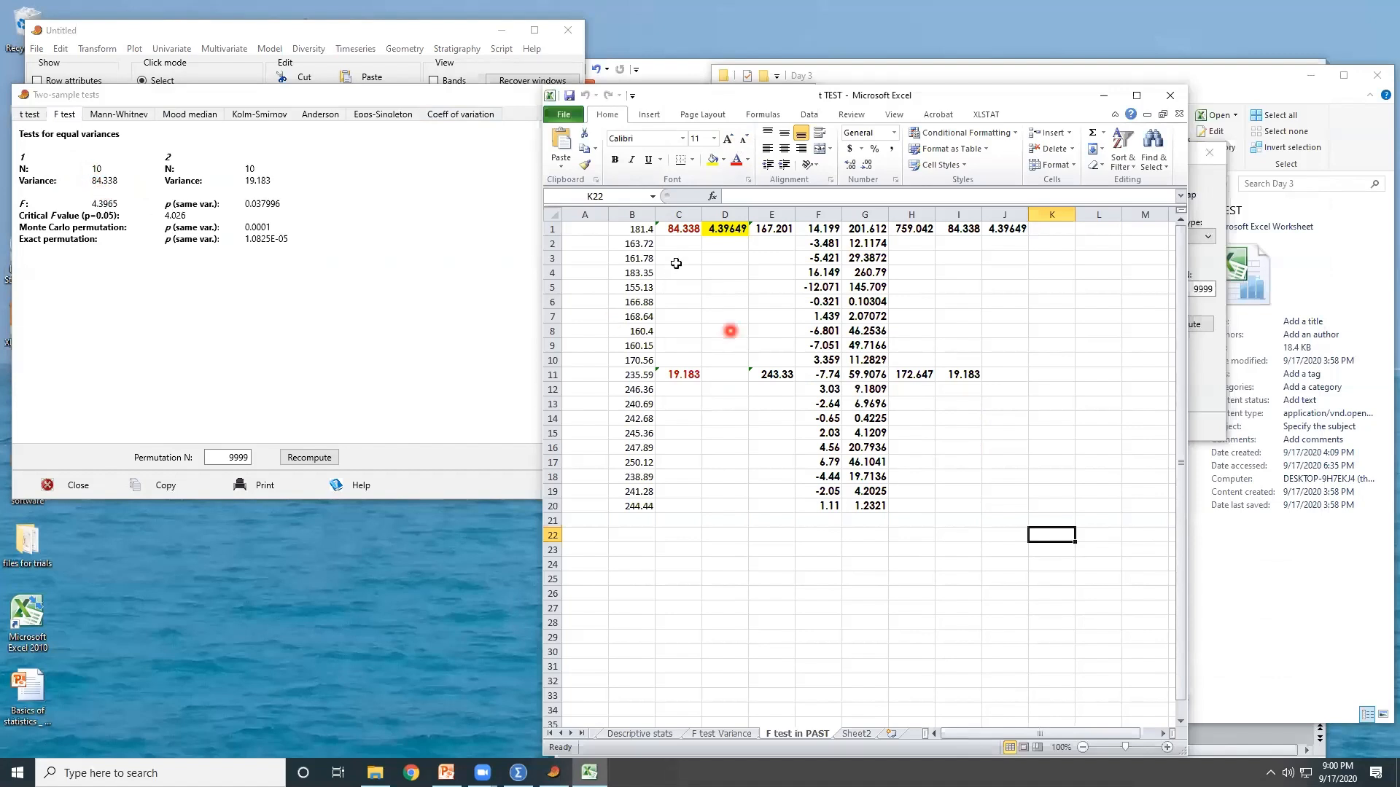
Step: Compare the formulas and values in cells C1, C11 and D1 with the variances and F value in Past's F test results
click(682, 228)
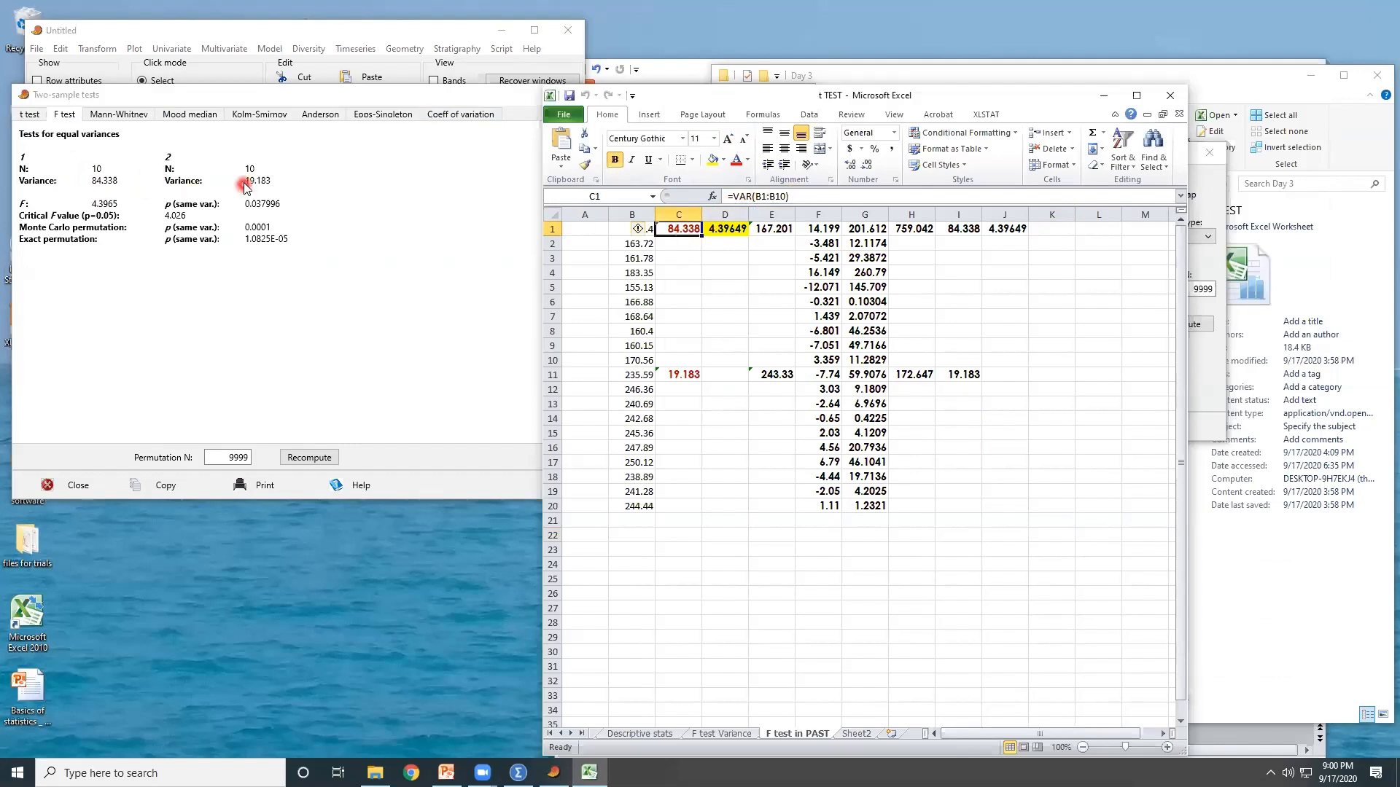
click(693, 376)
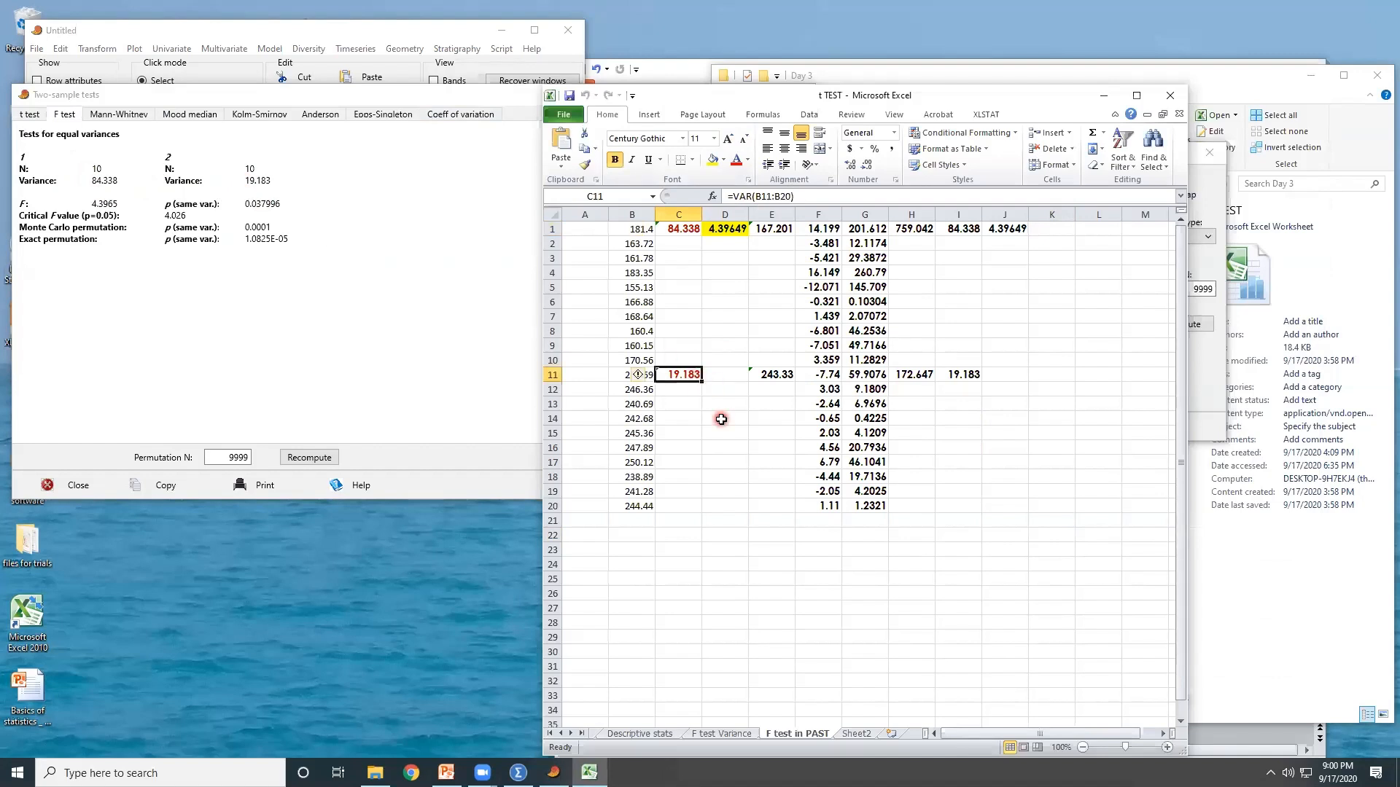
click(259, 184)
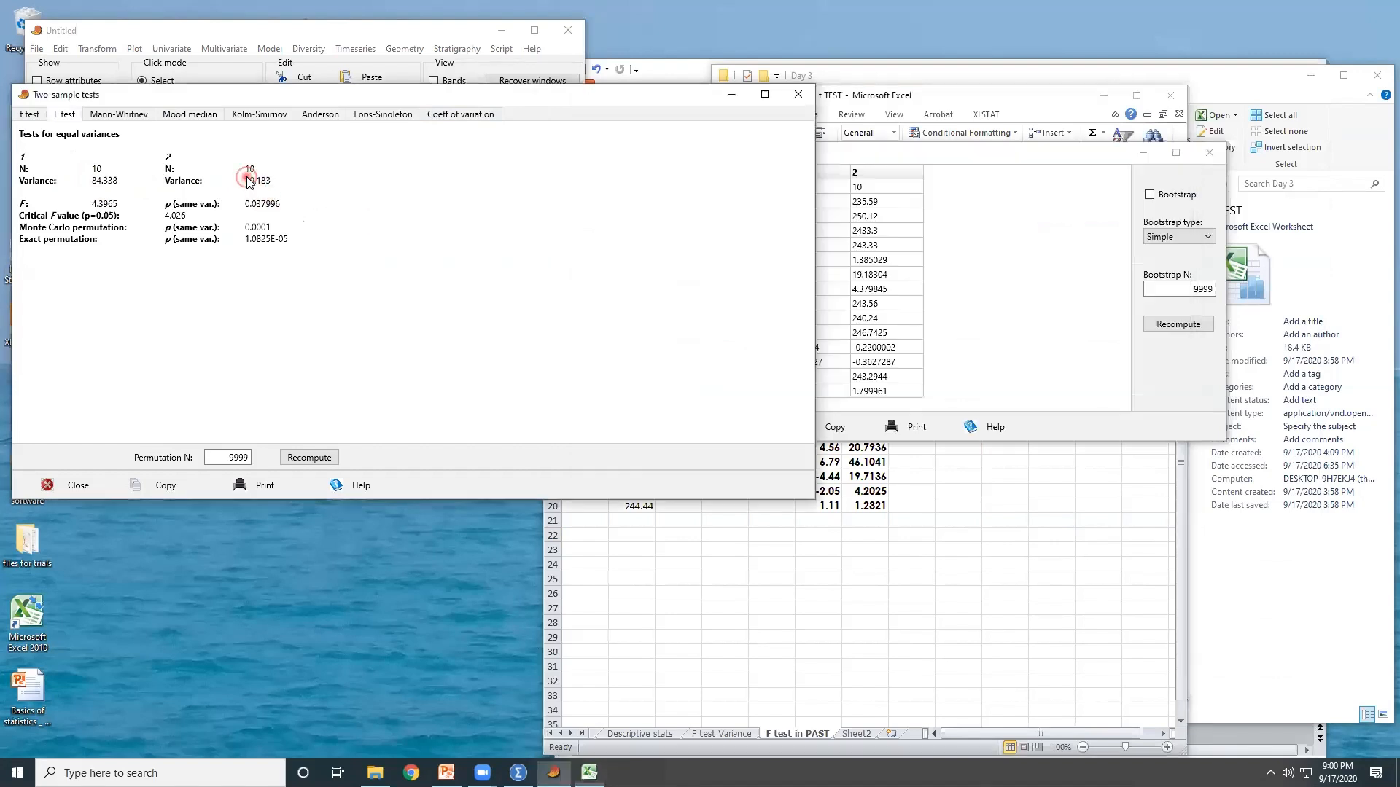
click(1023, 102)
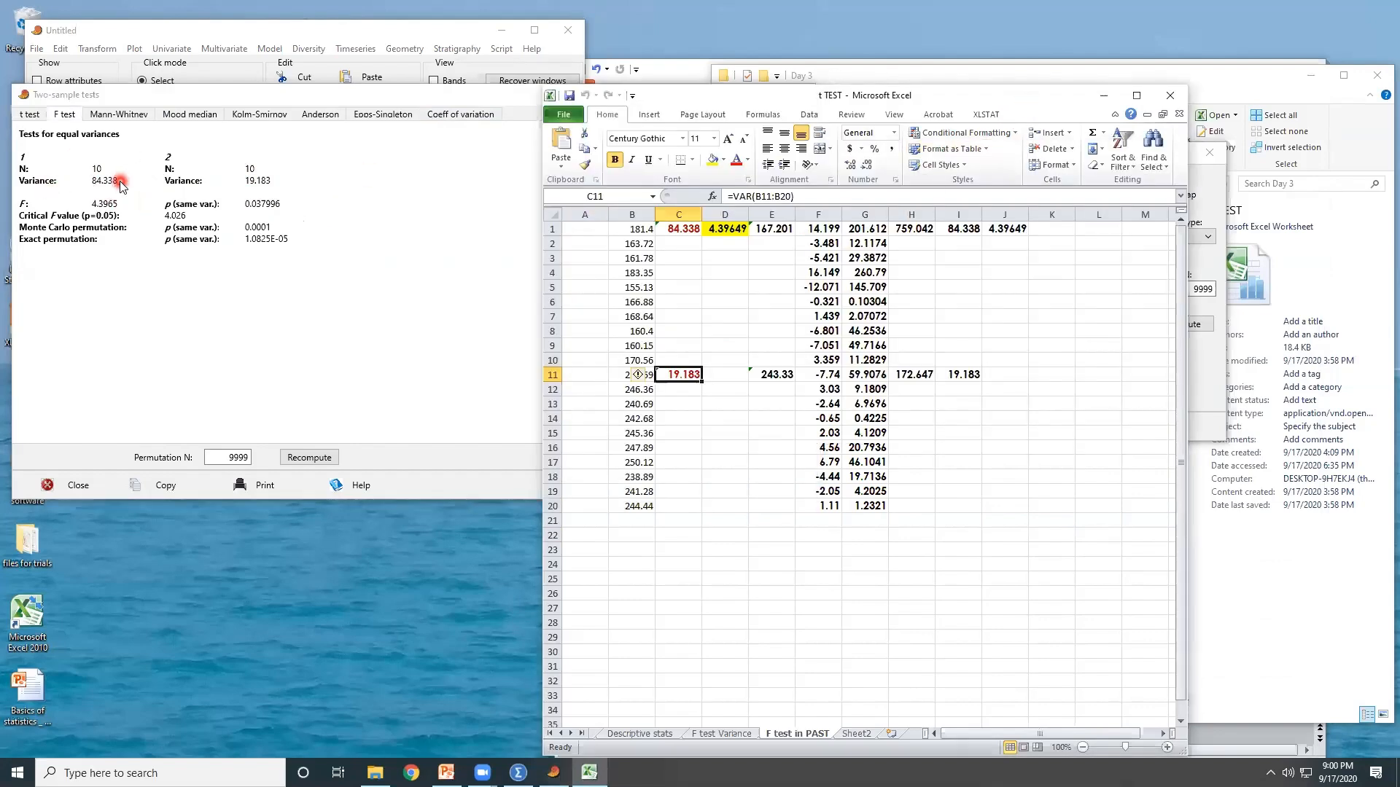
click(726, 229)
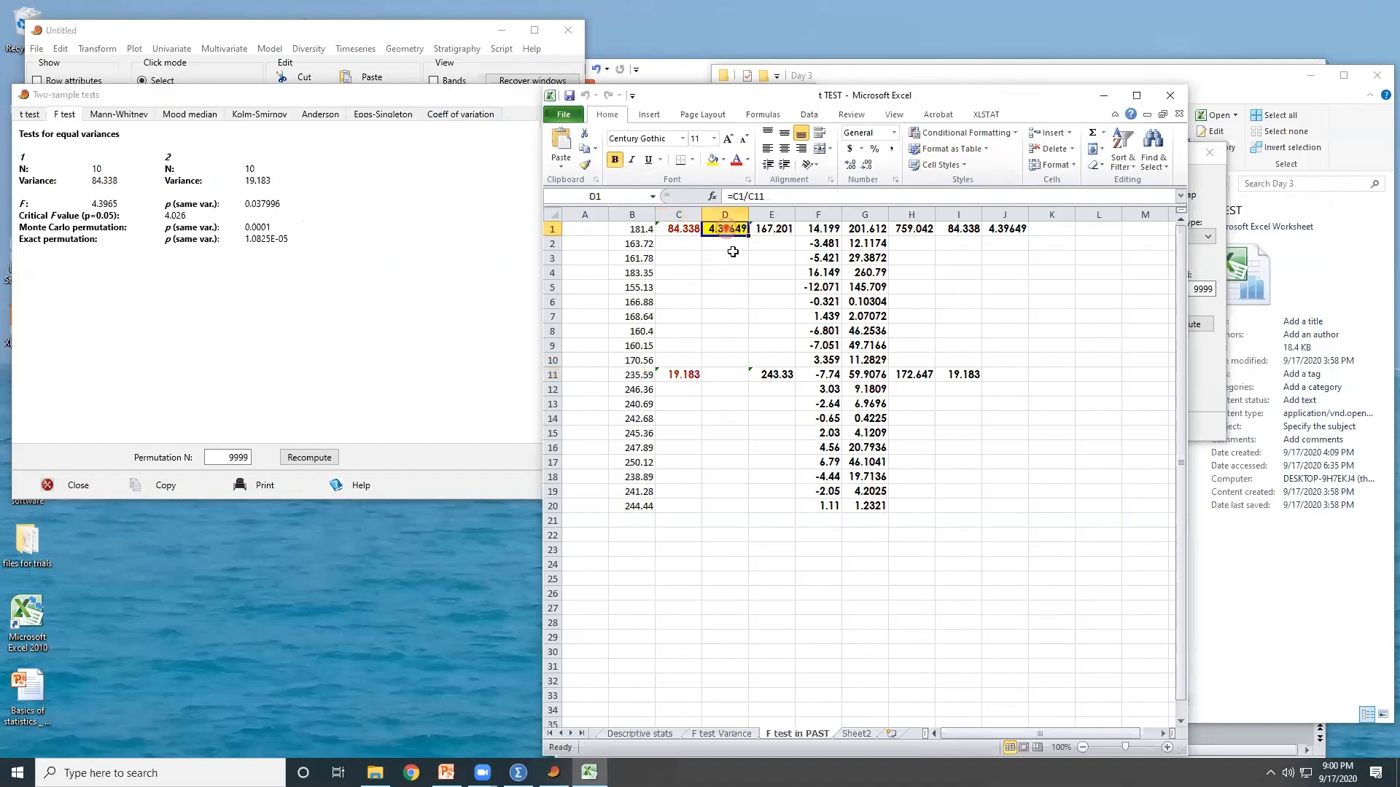
click(95, 210)
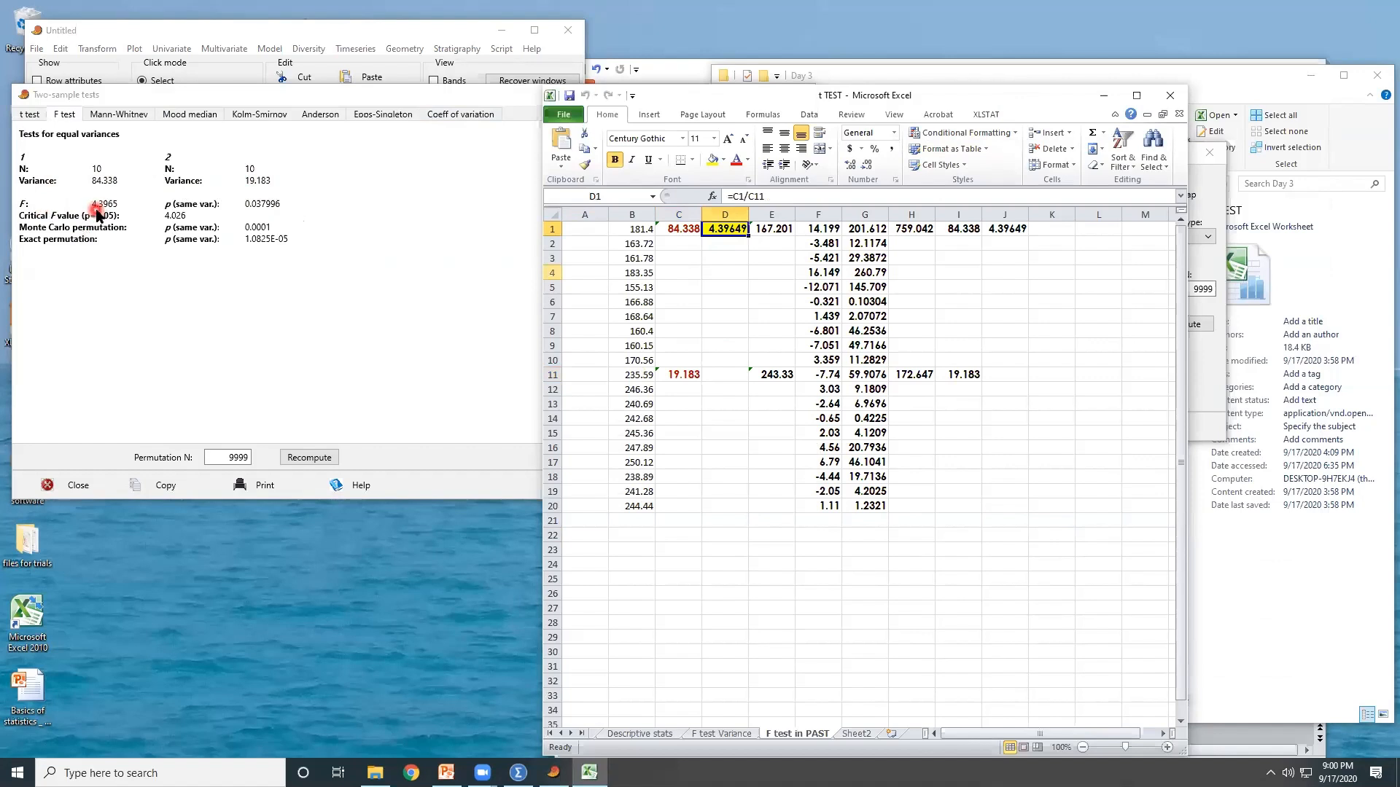
click(187, 223)
click(95, 215)
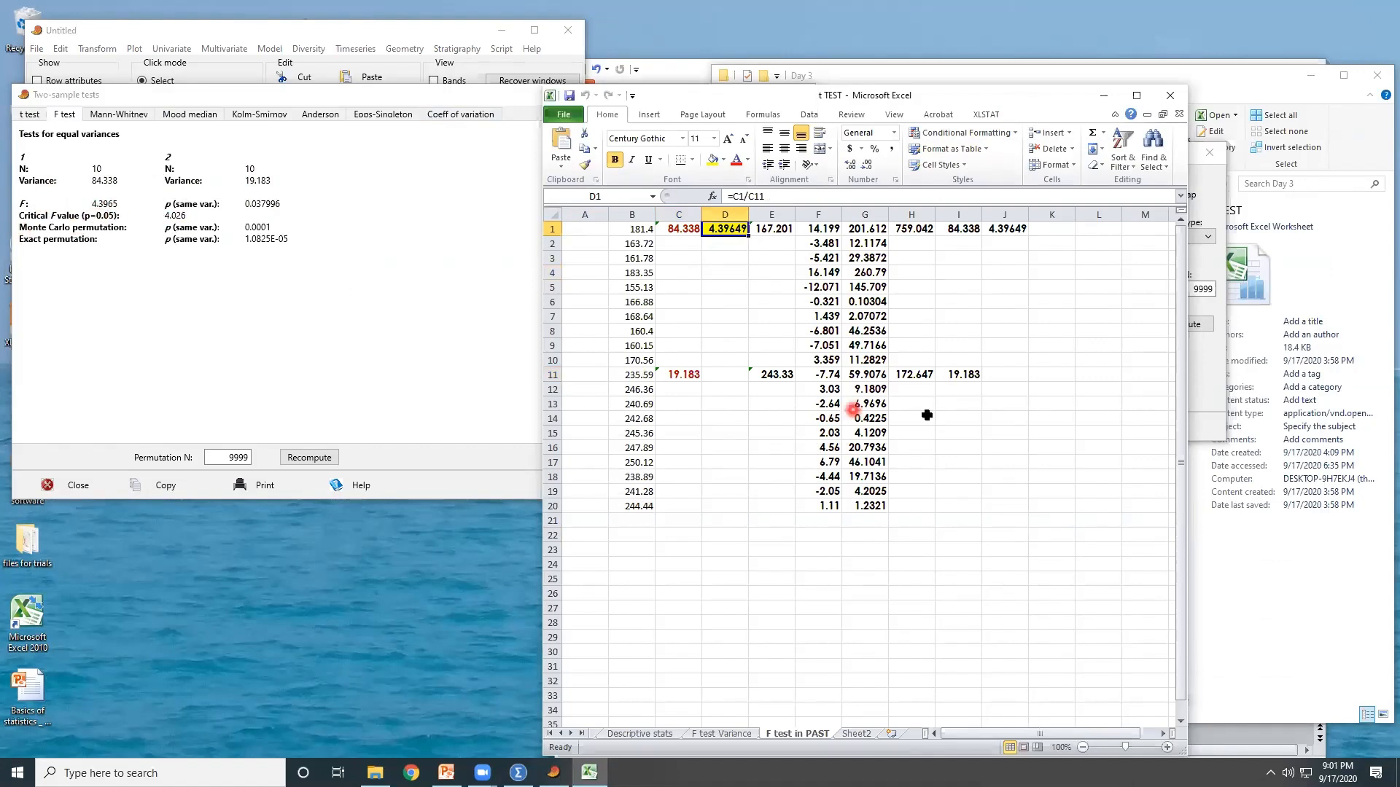
Step: Switch to the FTable.pdf page in the browser, examine the F critical values table, and shrink its window beside the F test results
click(1230, 468)
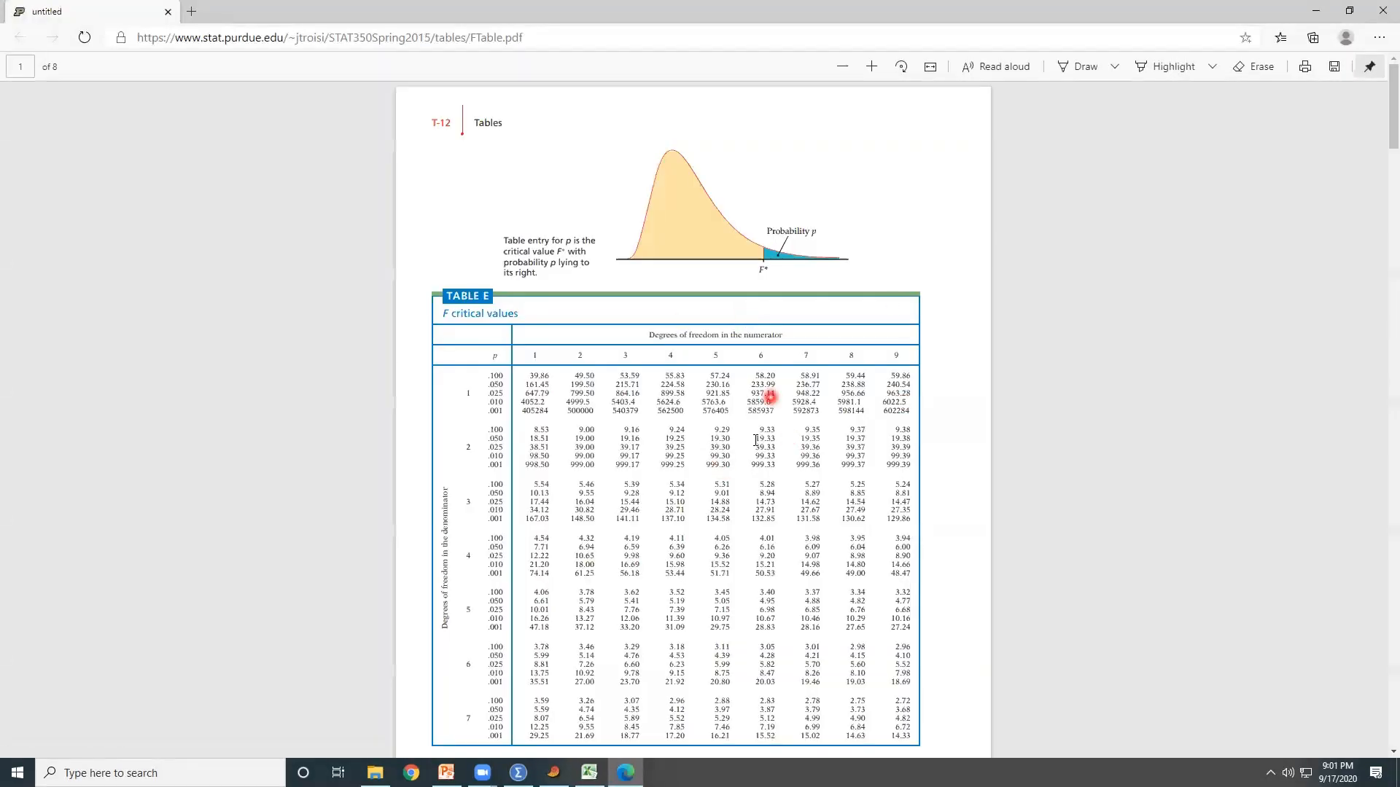
scroll(750, 437, down, 5)
scroll(751, 438, up, 5)
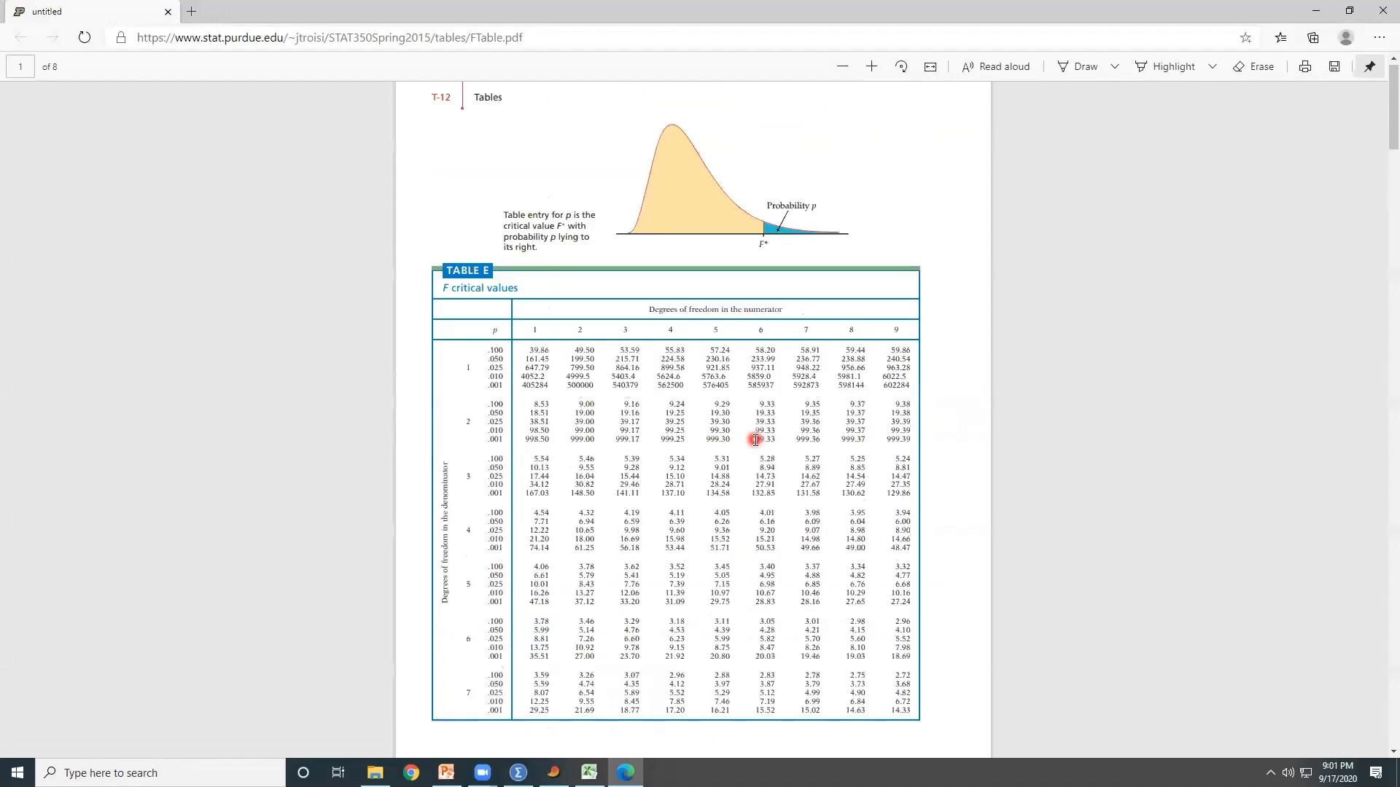
click(1349, 10)
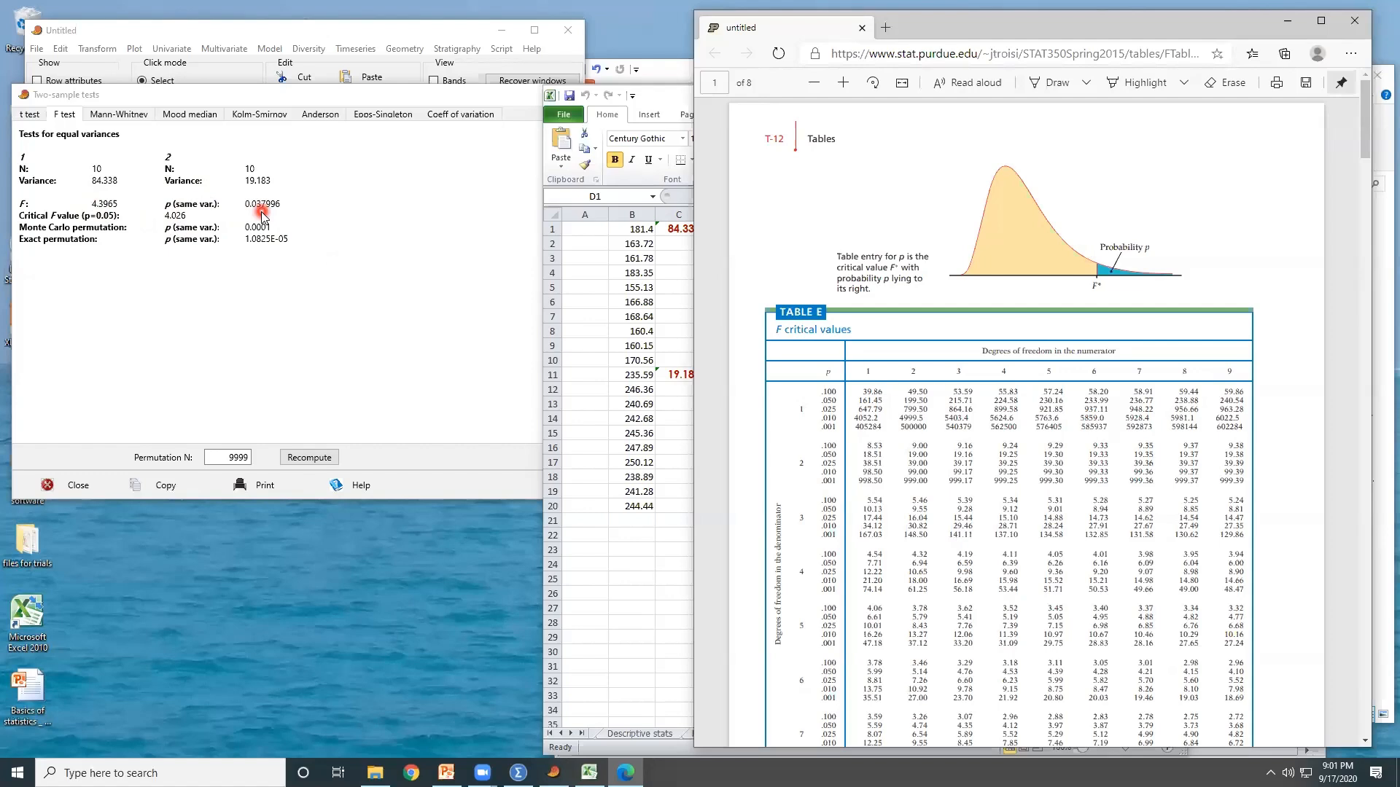
Step: Move the Two-sample tests window over the Past data sheet and review the critical F value and p-values
click(266, 92)
drag(267, 93, 251, 248)
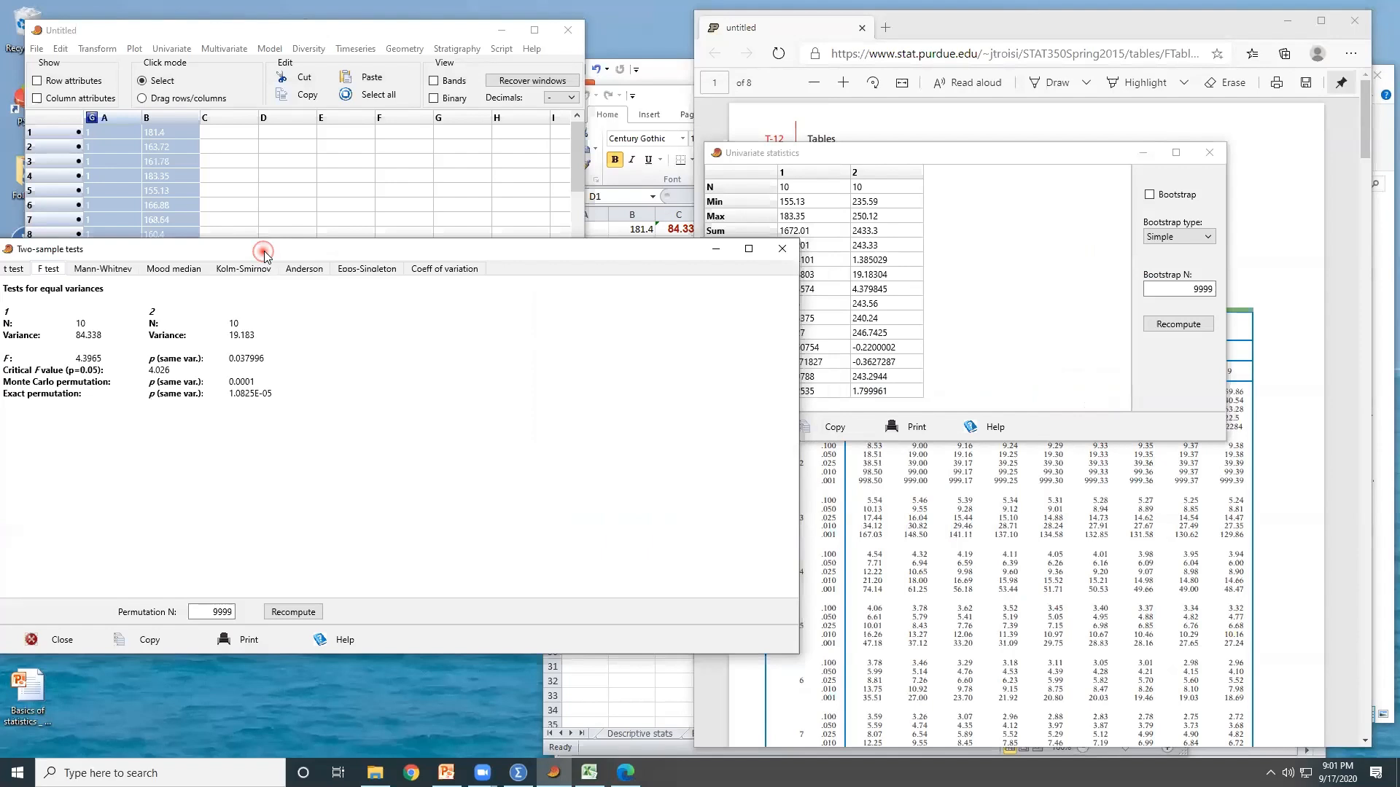
drag(264, 253, 275, 195)
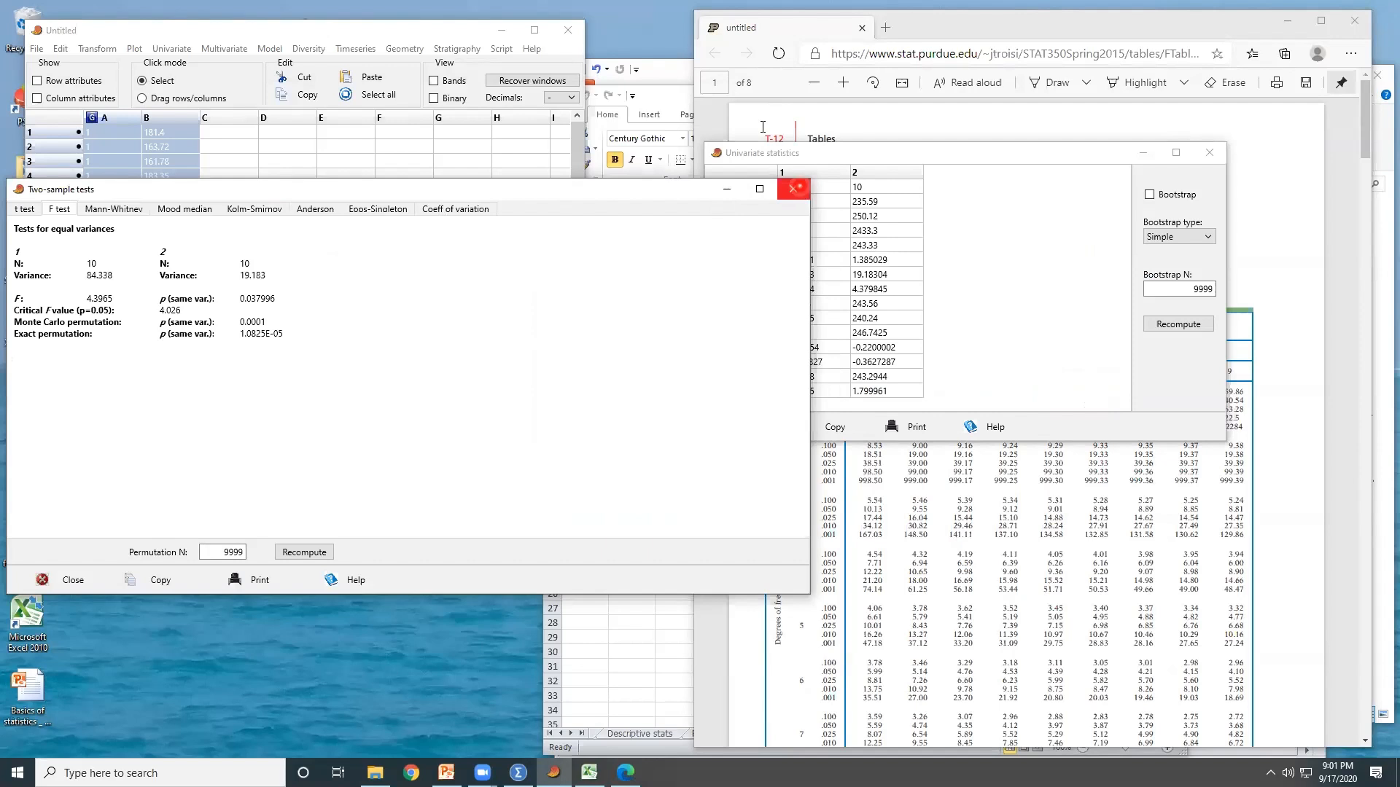
click(345, 460)
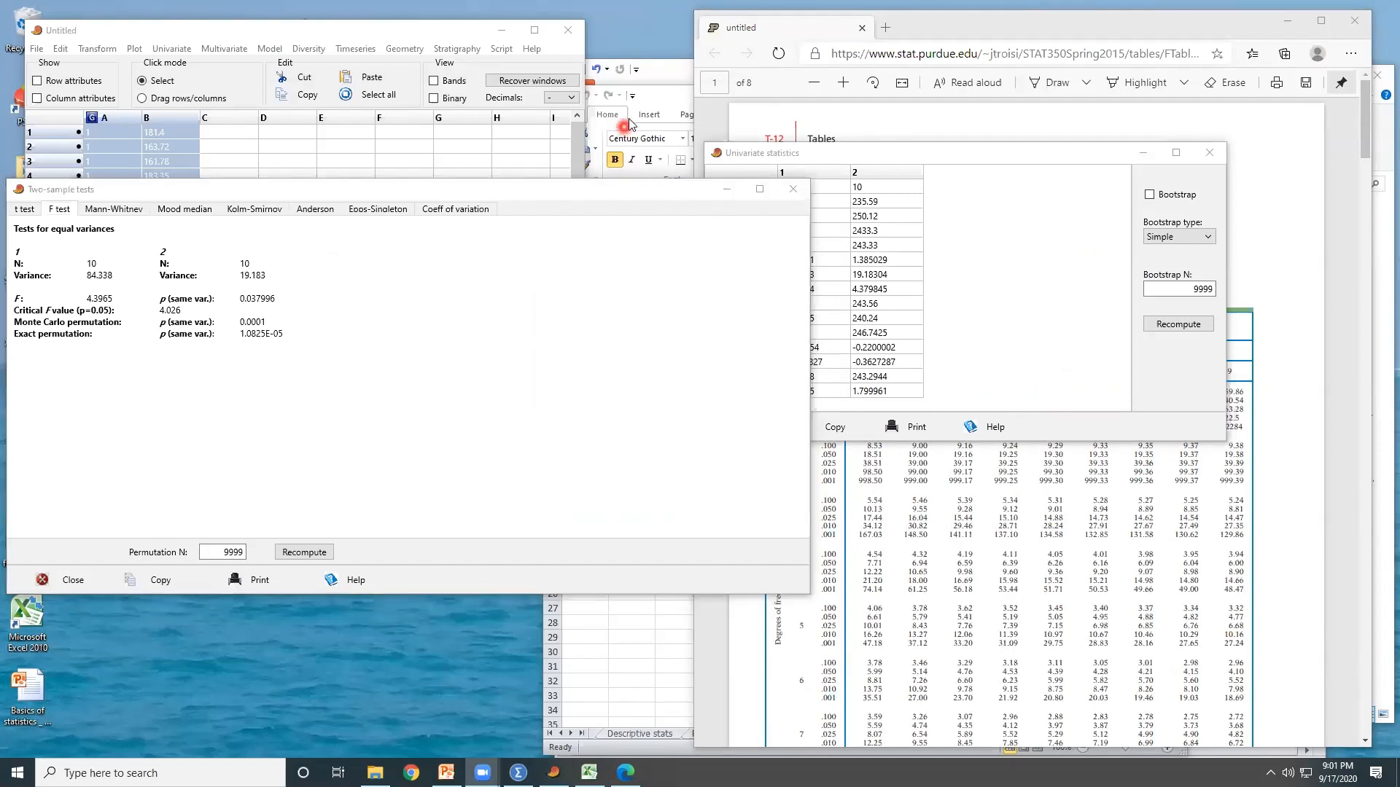
click(622, 192)
drag(669, 172, 670, 174)
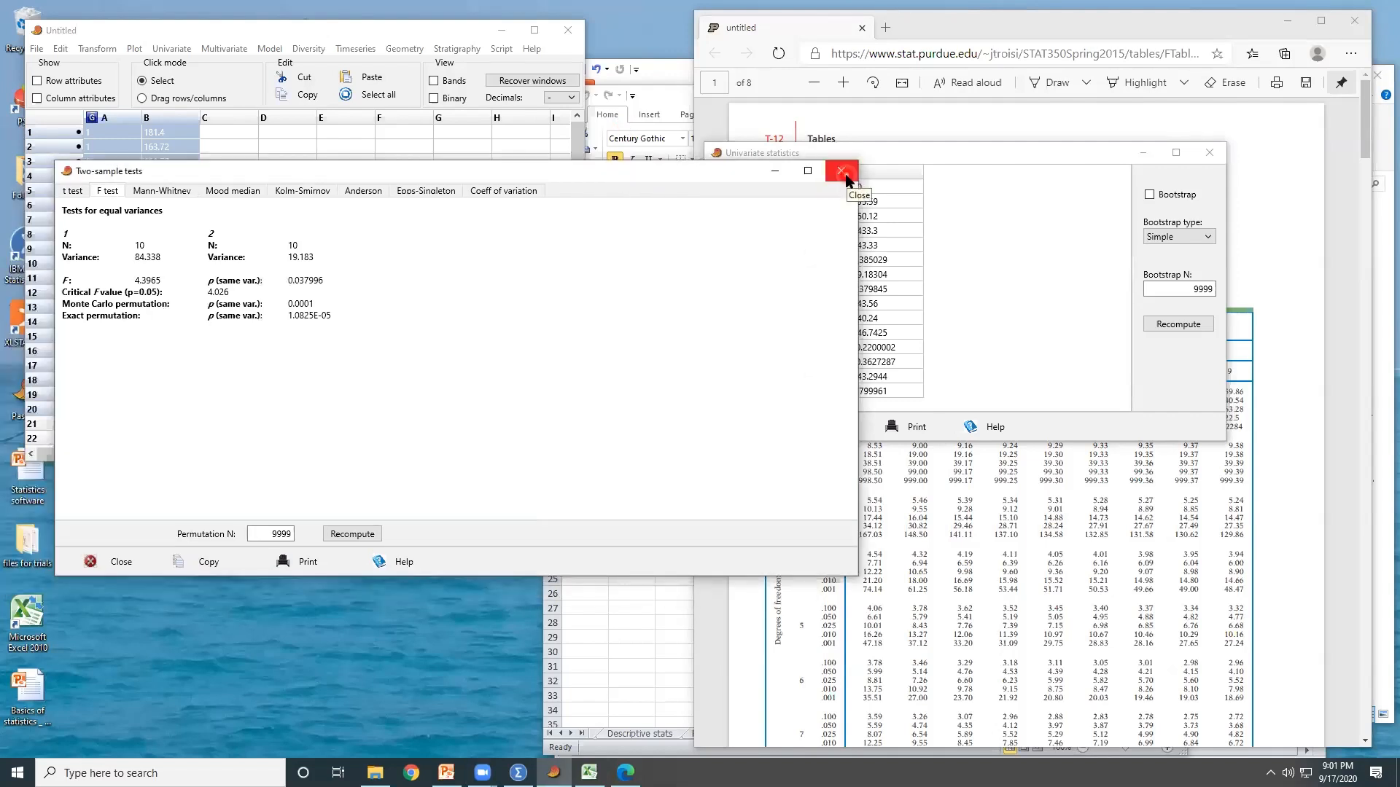
Step: Close the Two-sample tests and Univariate statistics windows, move the data sheet clear, and start quitting Past
click(846, 179)
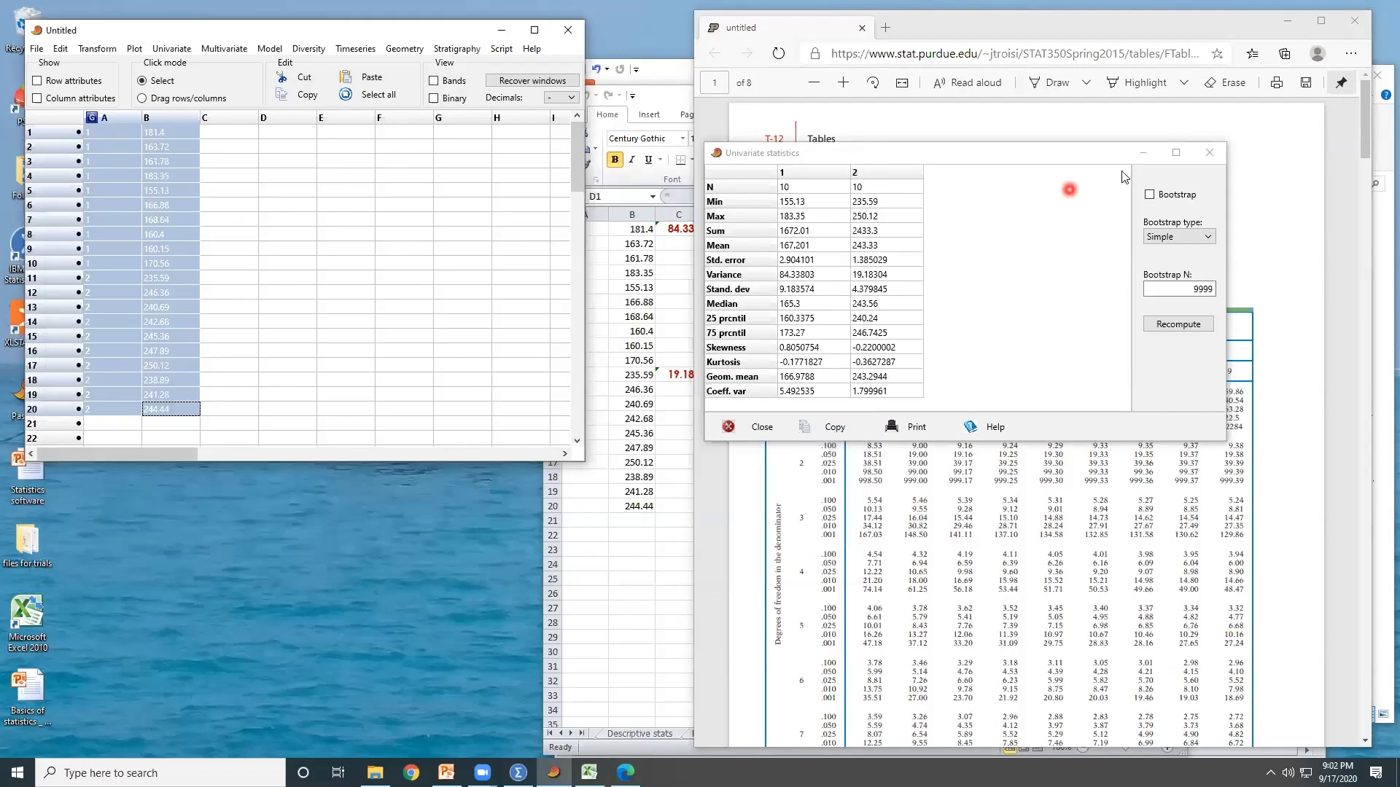
click(1209, 152)
drag(338, 33, 417, 168)
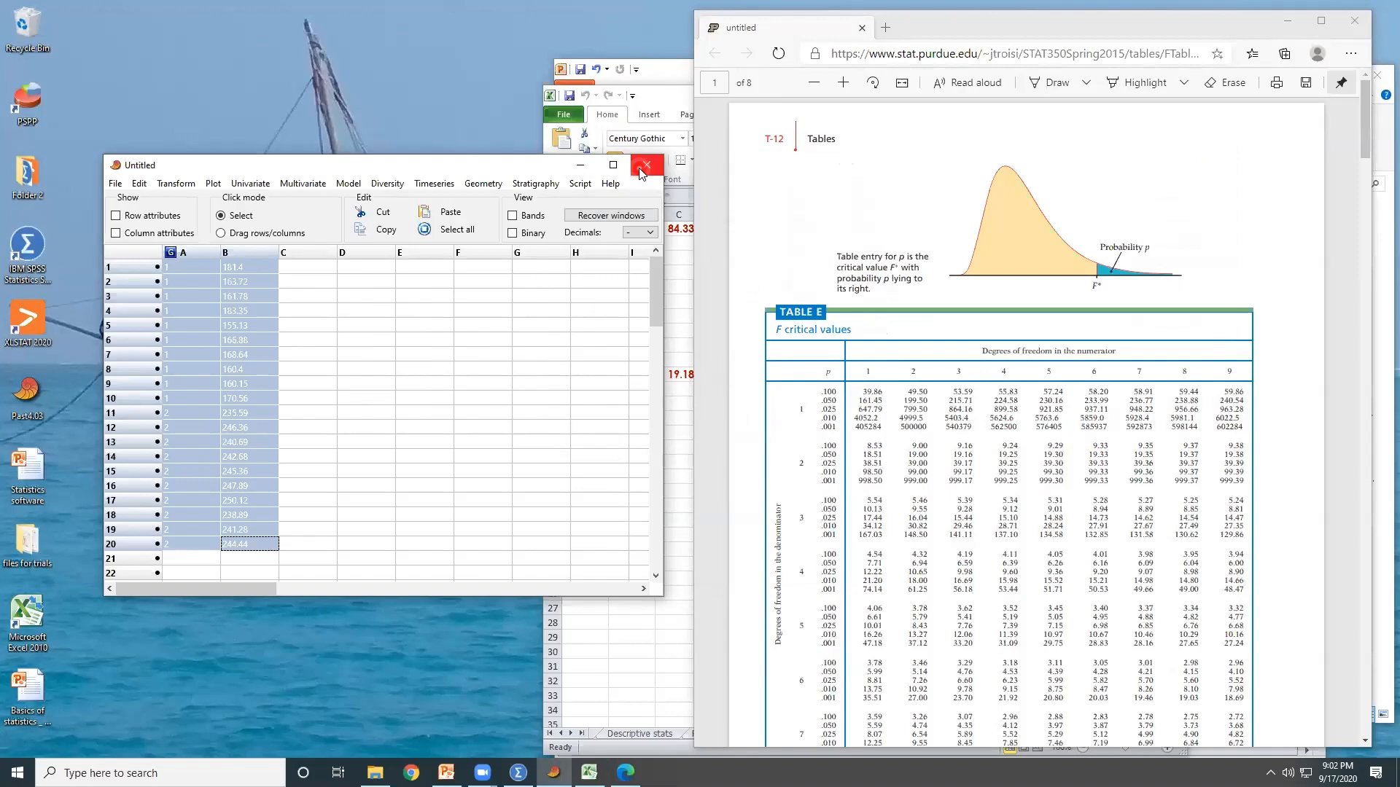
click(640, 172)
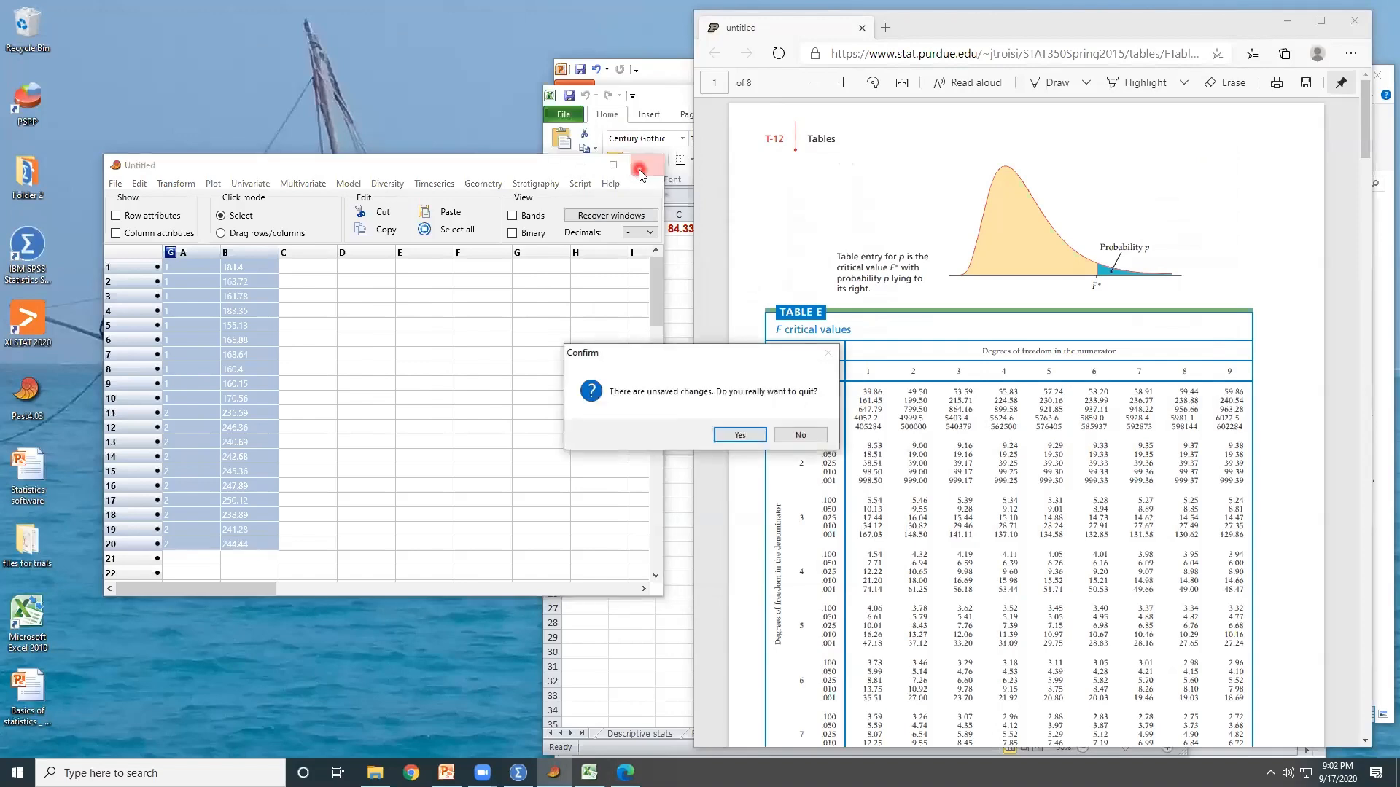